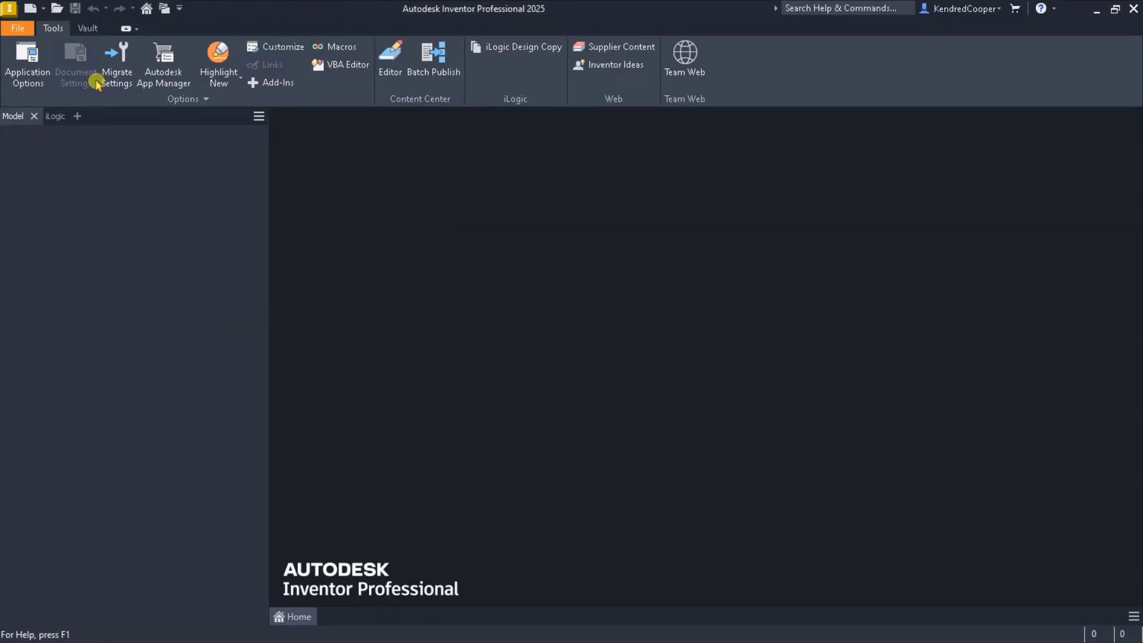
- Open the part 01-Application_Interface-Annotation Scale.ipt and view its sketch from the front
click(57, 10)
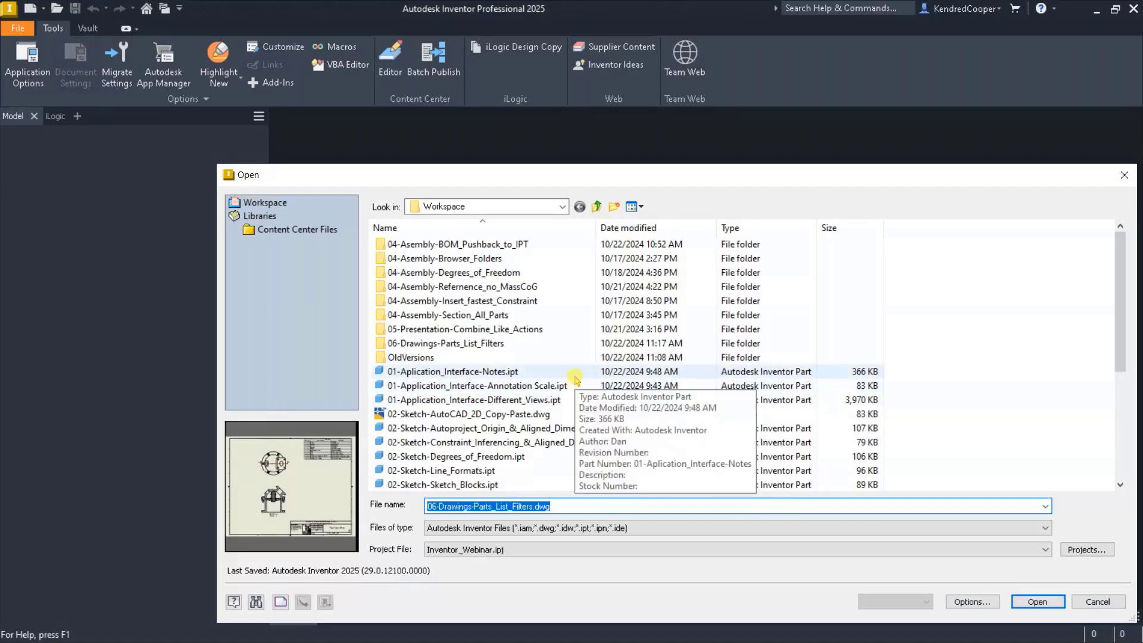
scroll(578, 380, down, 2)
click(553, 287)
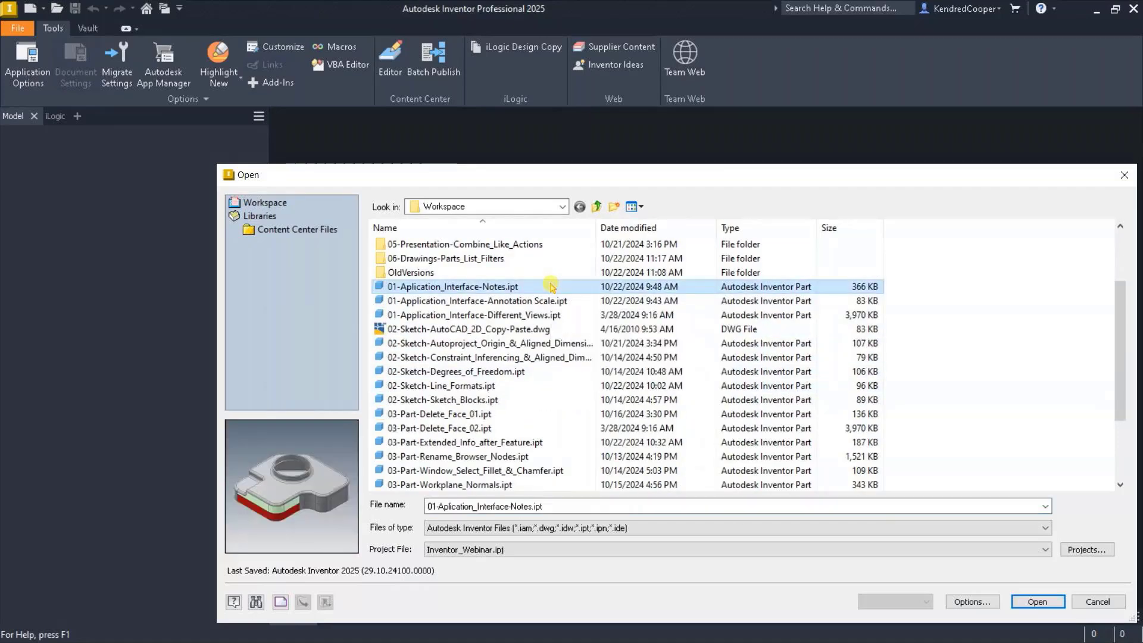
click(544, 301)
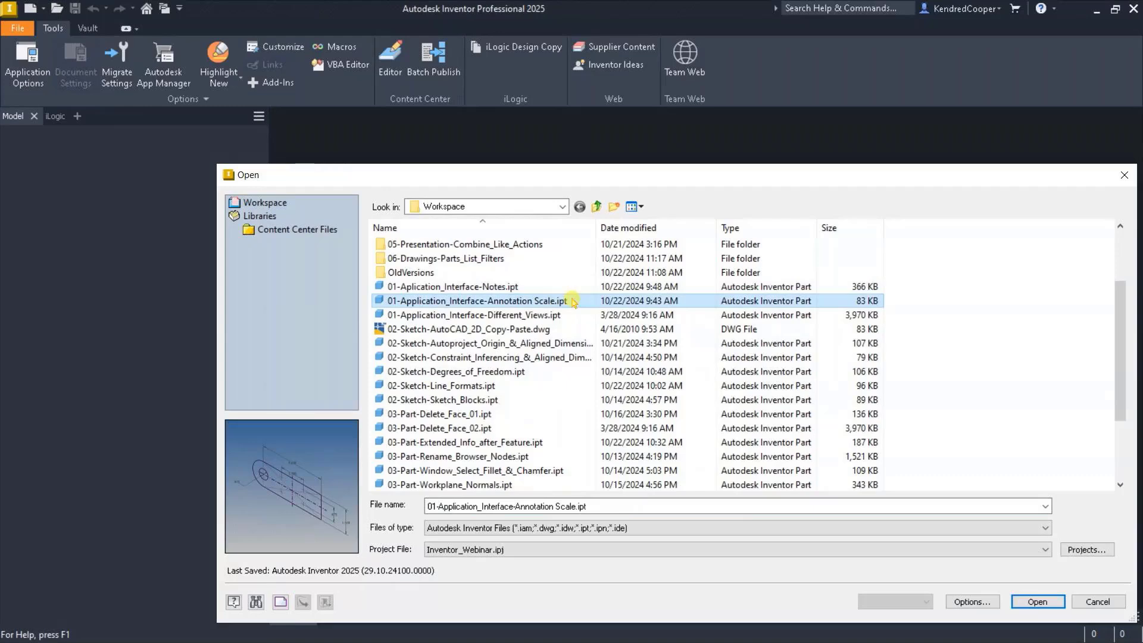
double_click(572, 301)
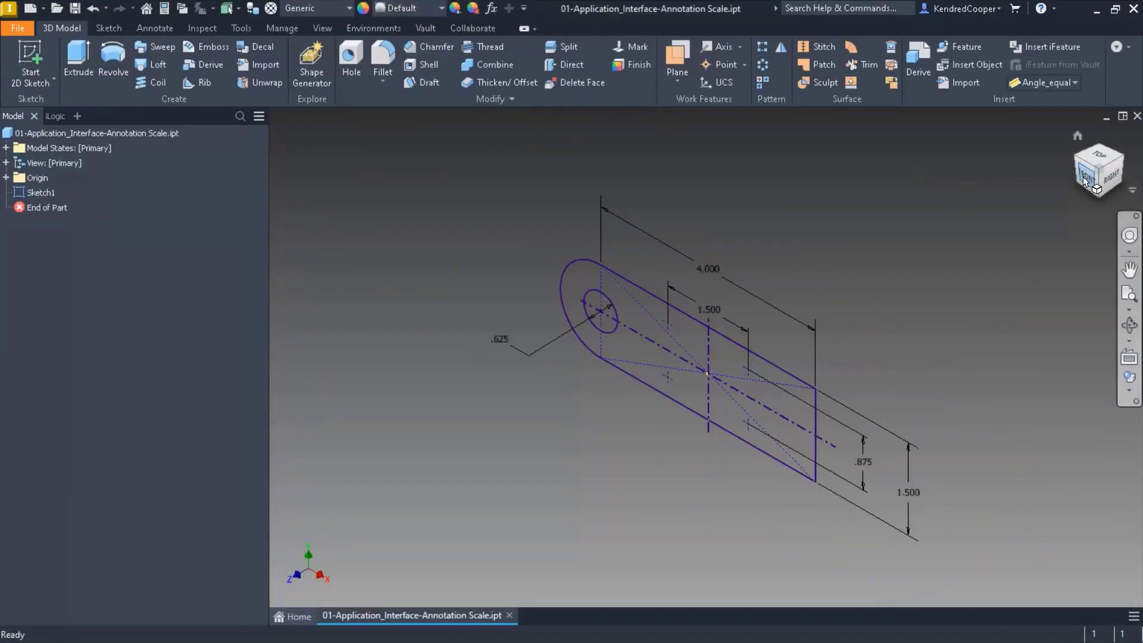
click(1085, 180)
key(F2)
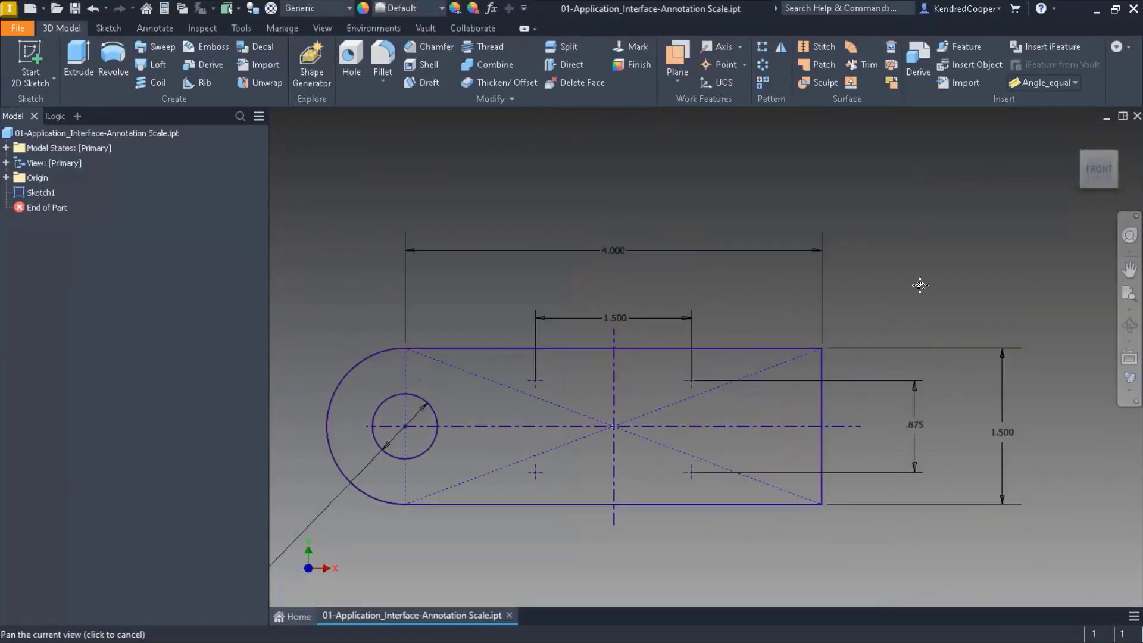
drag(919, 285, 1002, 241)
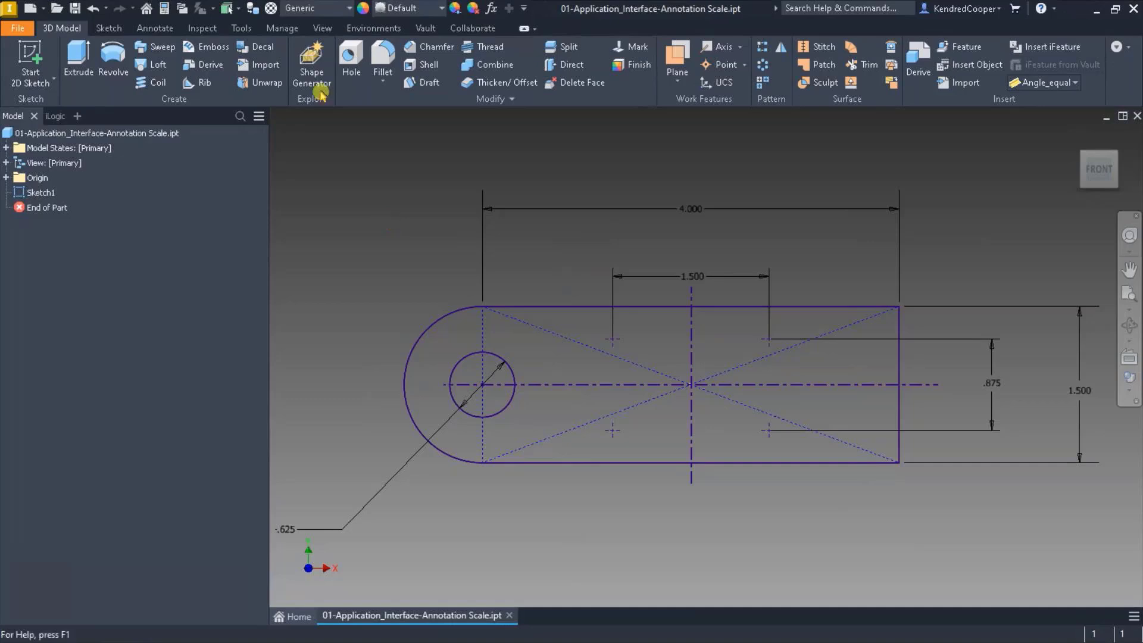
- Set the annotation scale to 1.5 in the general application options and apply it to the sketch dimensions
click(241, 28)
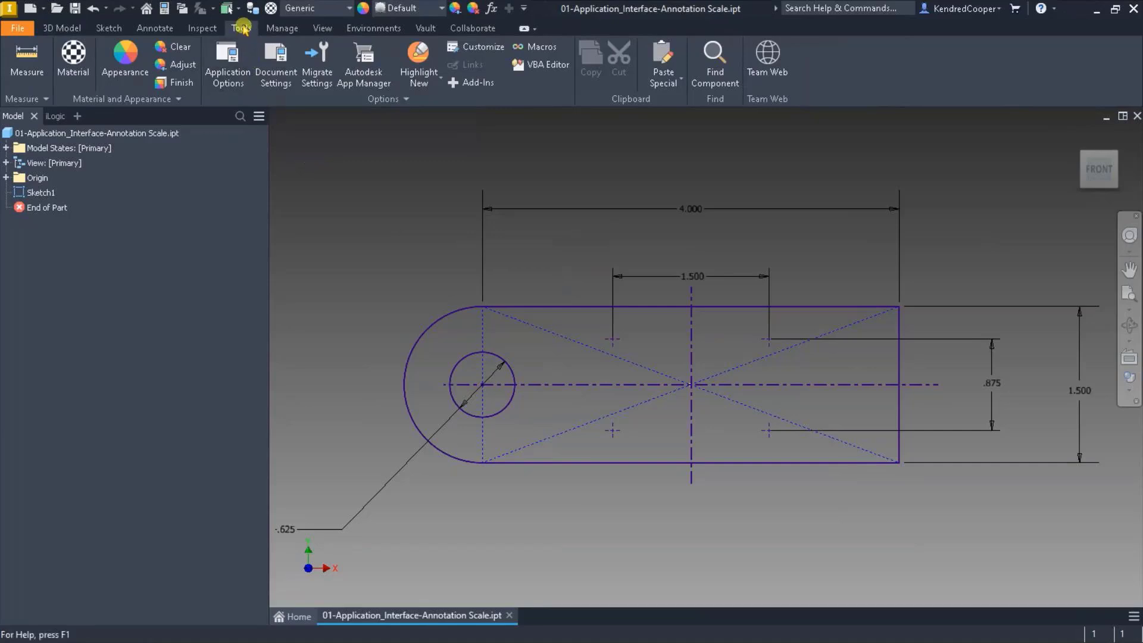
click(228, 59)
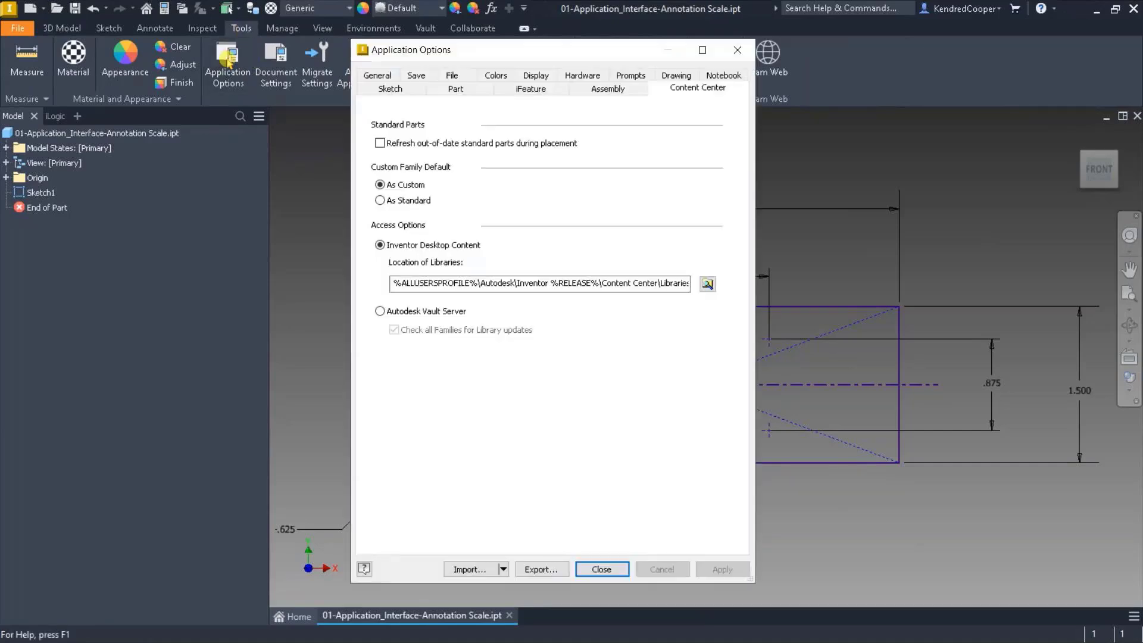
drag(595, 51, 271, 50)
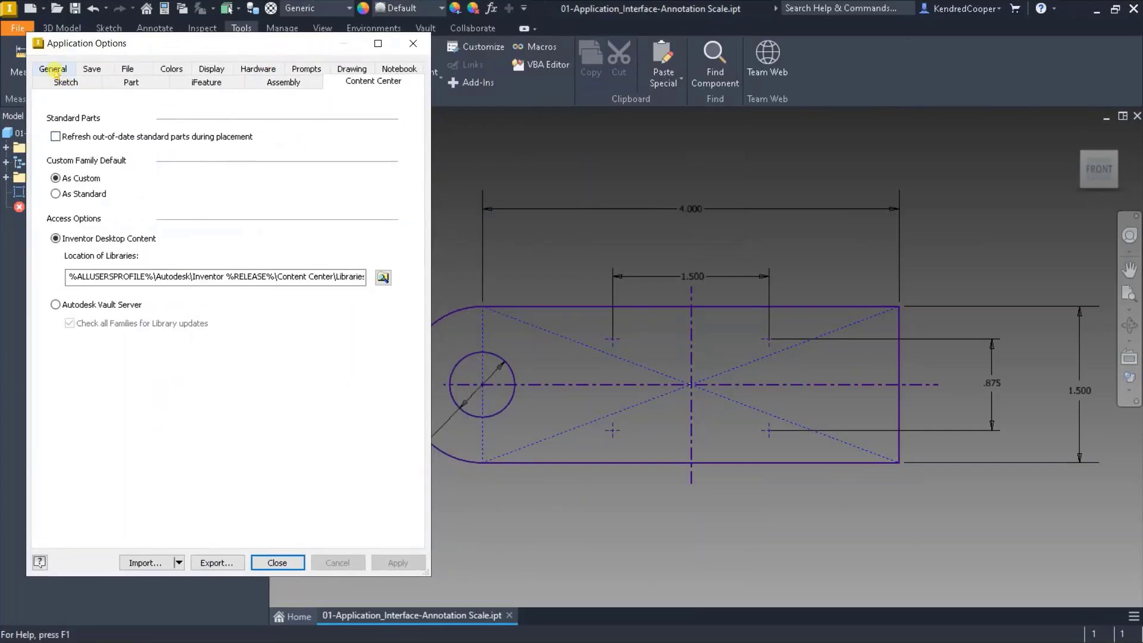
click(52, 69)
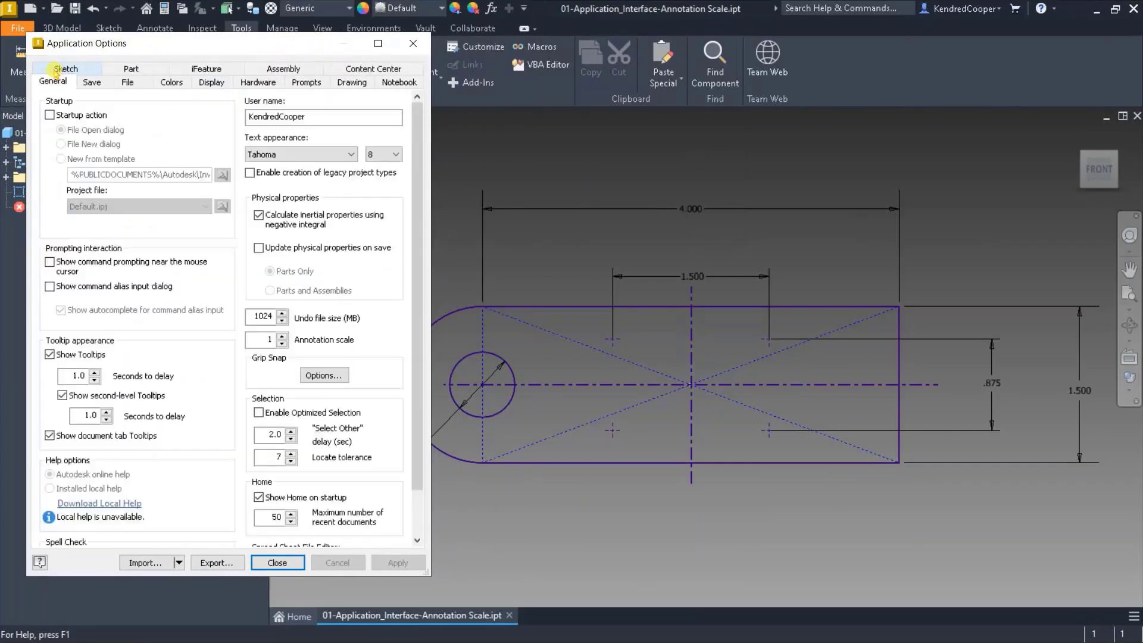
click(257, 341)
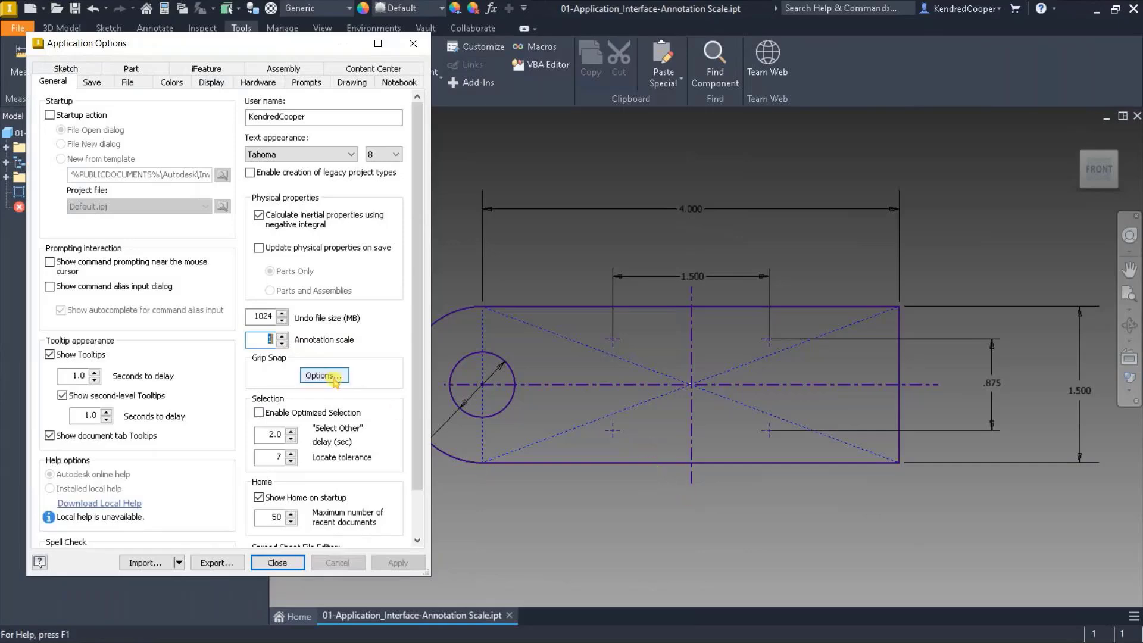
text(1)
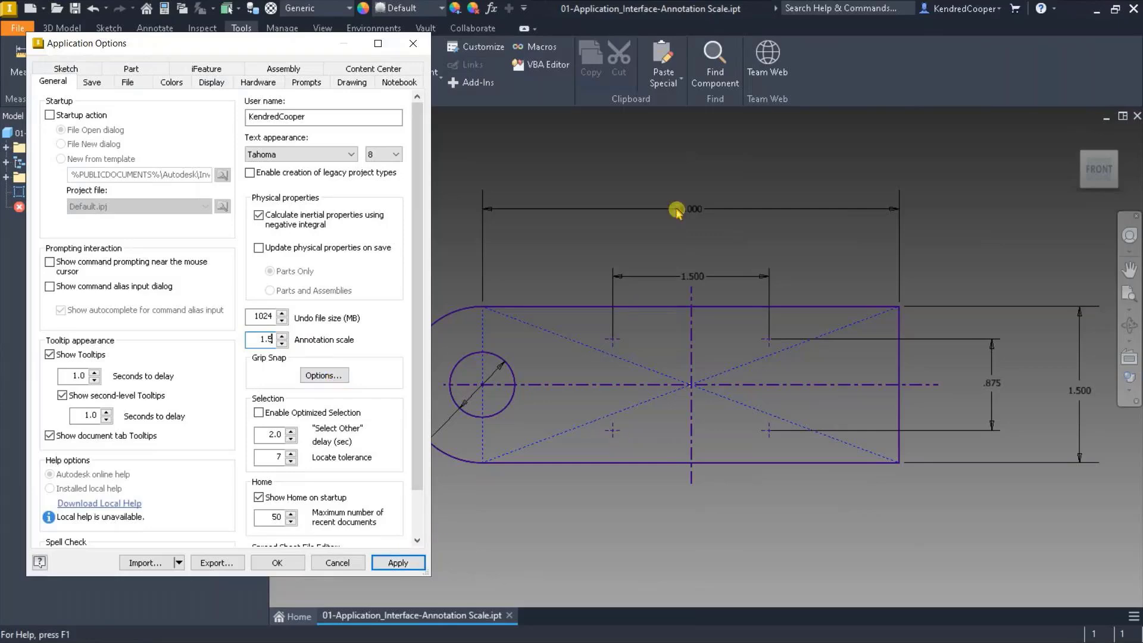
text(.5)
click(398, 563)
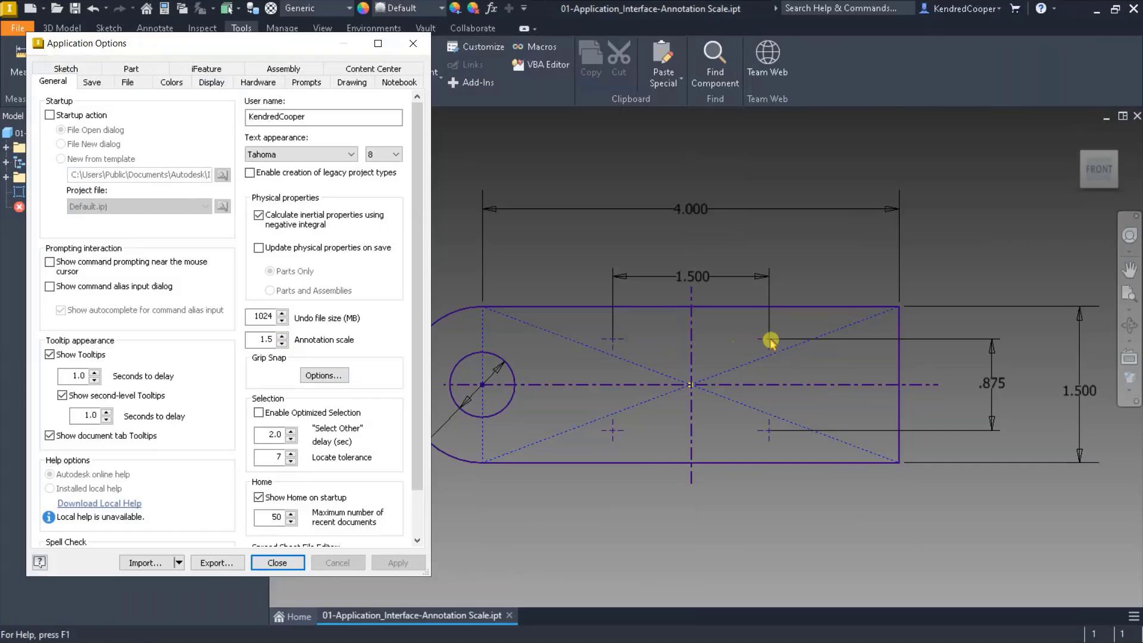
- Increase the annotation scale to 2.5, apply it, and uncover the sketch to compare the dimension text and axis indicator
double_click(266, 340)
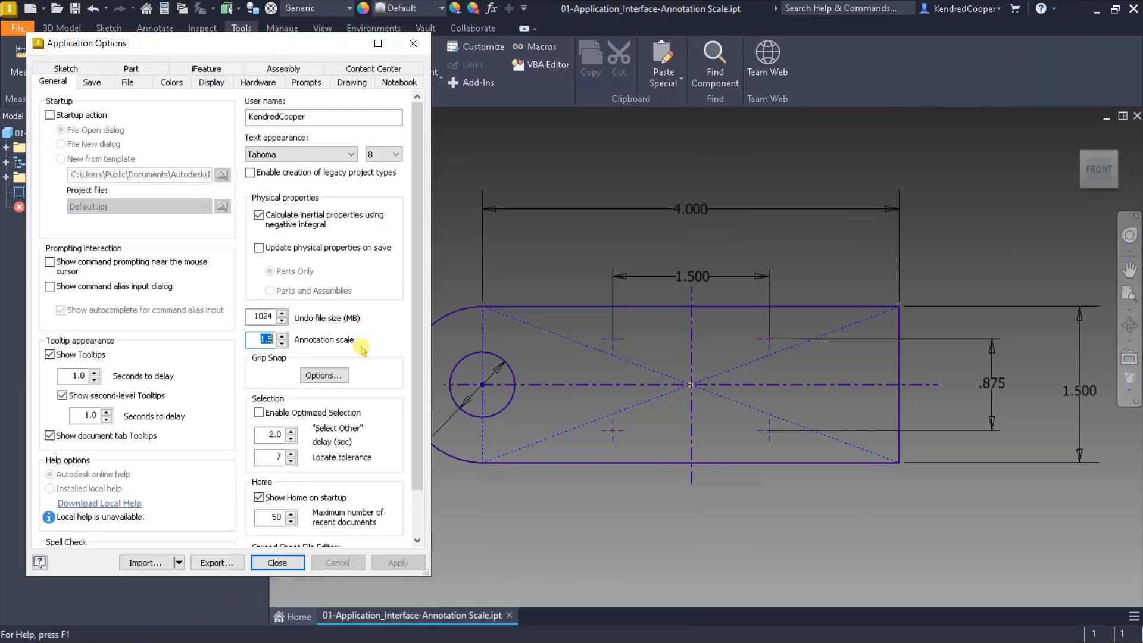
text(4)
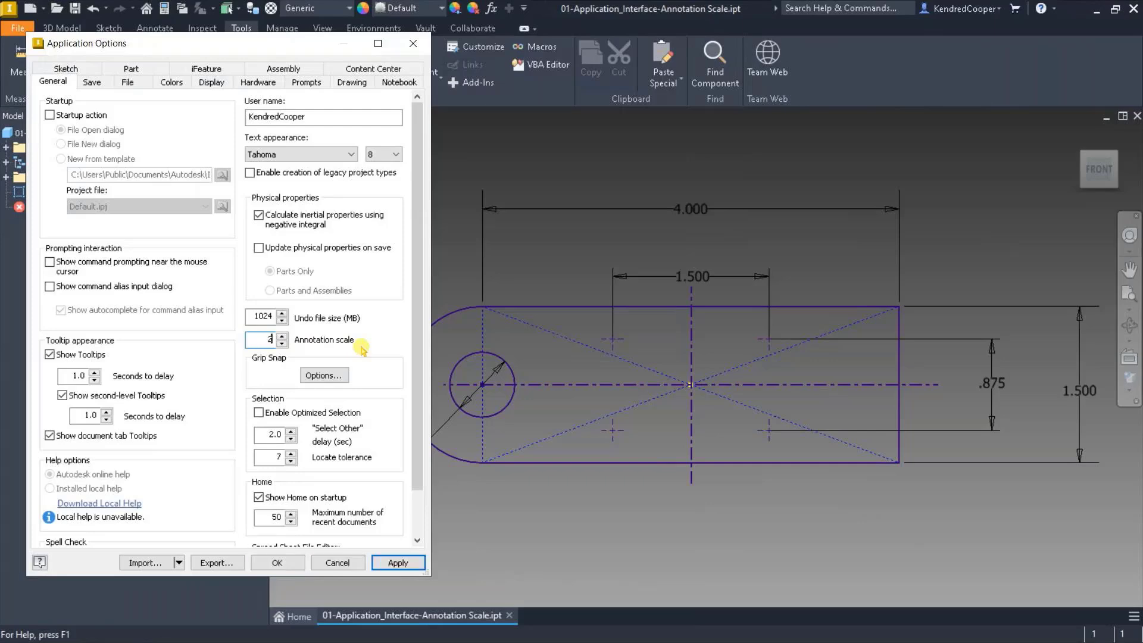
click(404, 564)
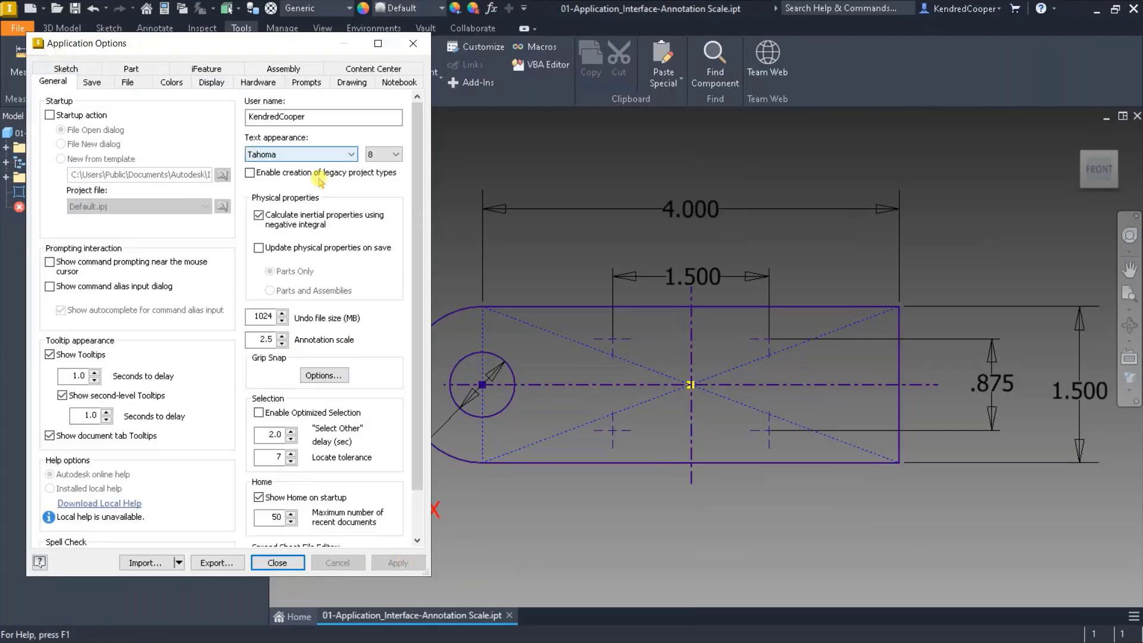
drag(295, 43, 954, 124)
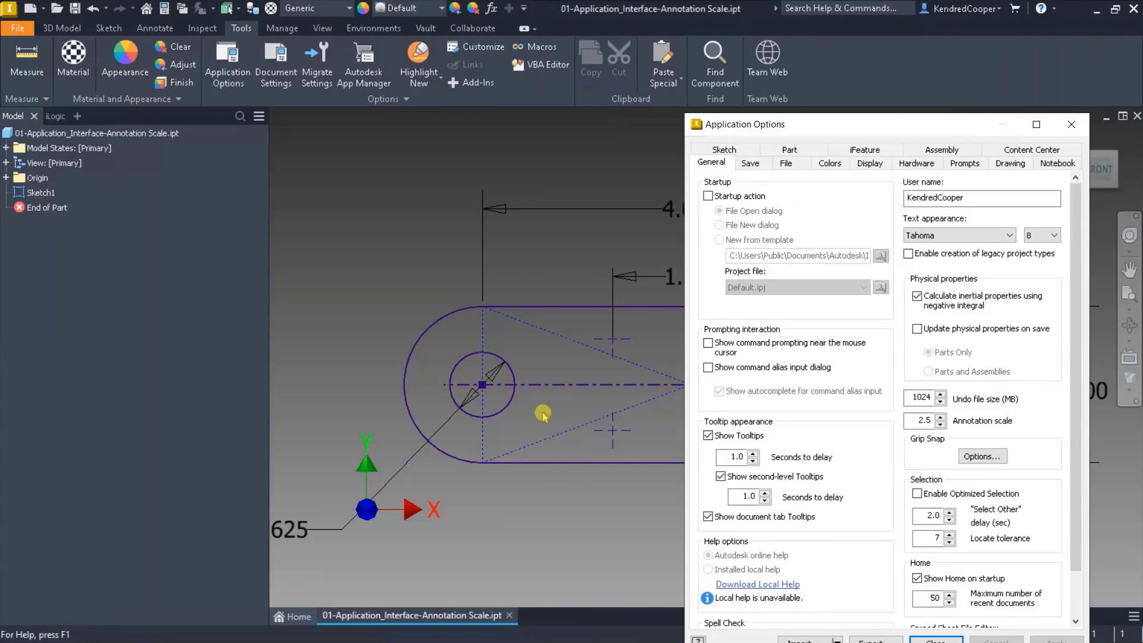
- Return the annotation scale to 1.5 and apply the change
mouse_move(895, 127)
mouse_down()
mouse_move(567, 65)
mouse_move(247, 34)
mouse_up()
click(295, 325)
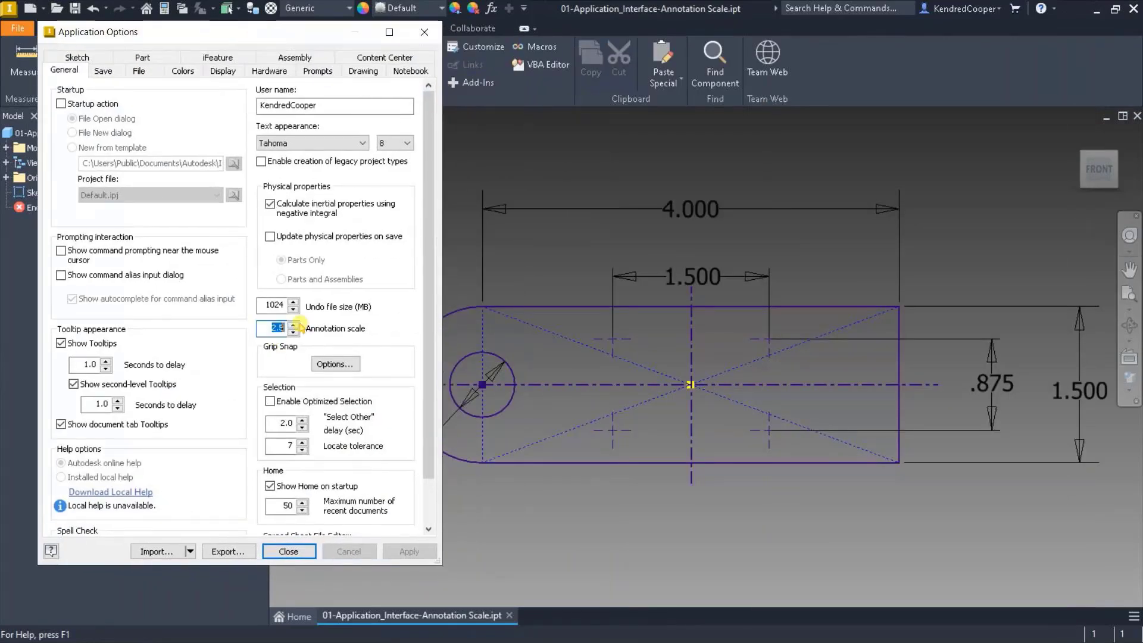
text(1.5)
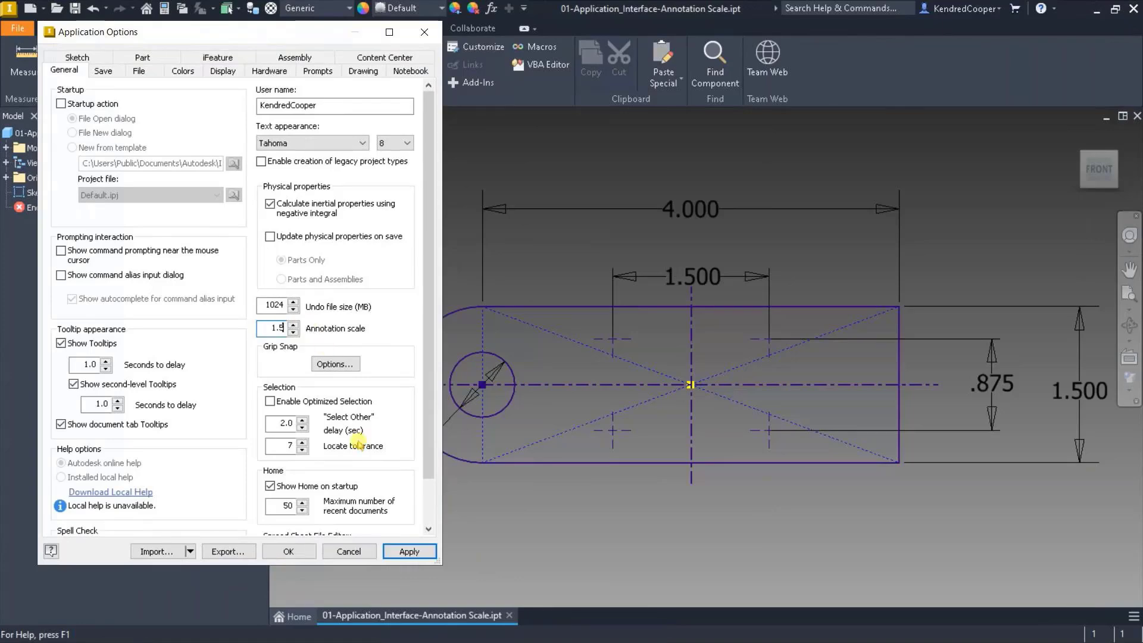
click(411, 552)
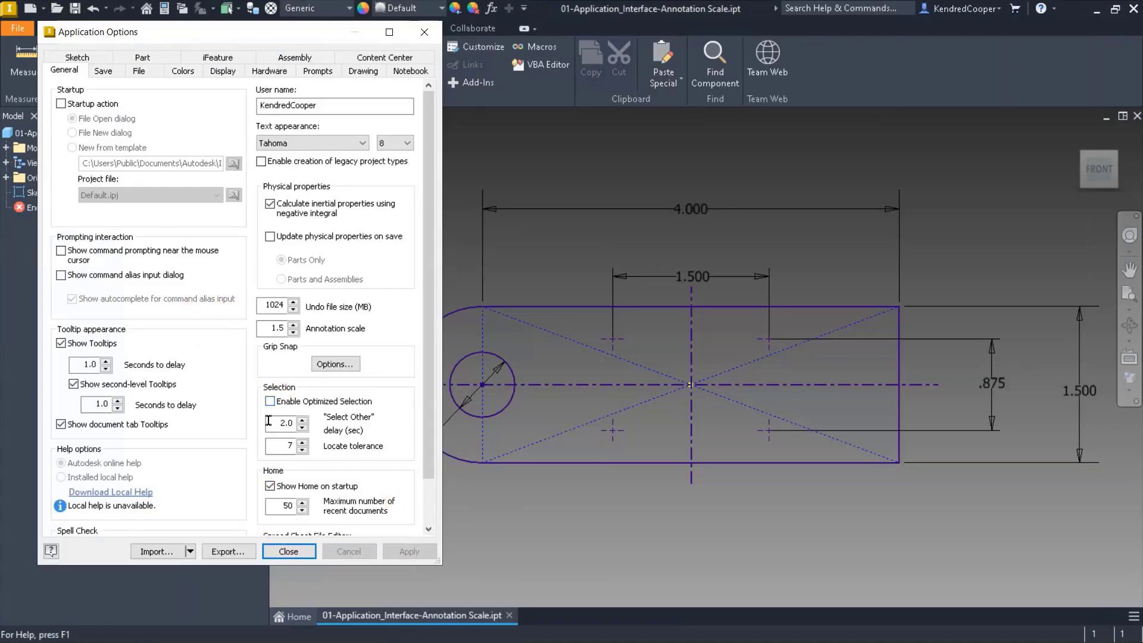
- Set the annotation scale to 5 and apply it to the sketch dimensions
double_click(271, 327)
text(5)
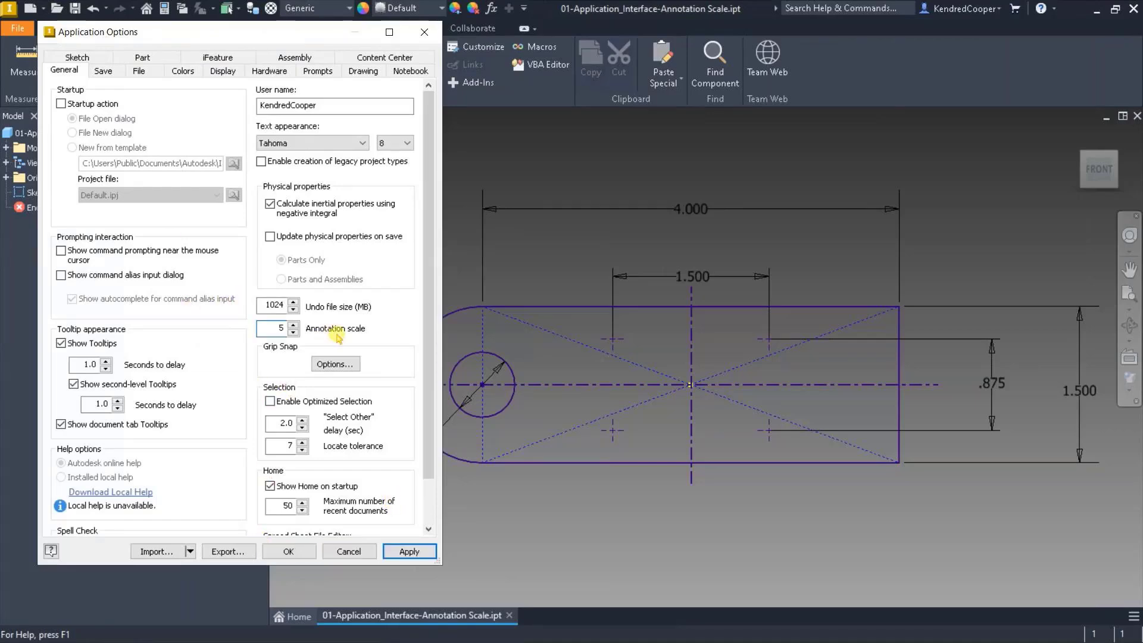
click(408, 551)
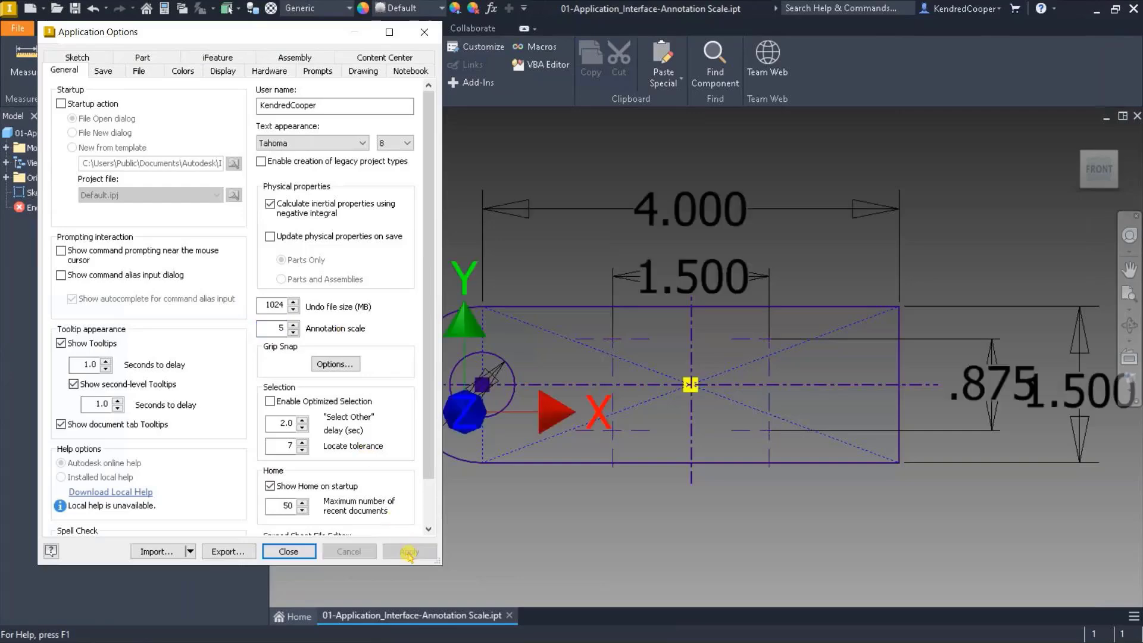
- Reset the annotation scale to 1.5, apply it and close the application options
double_click(271, 327)
text(1.)
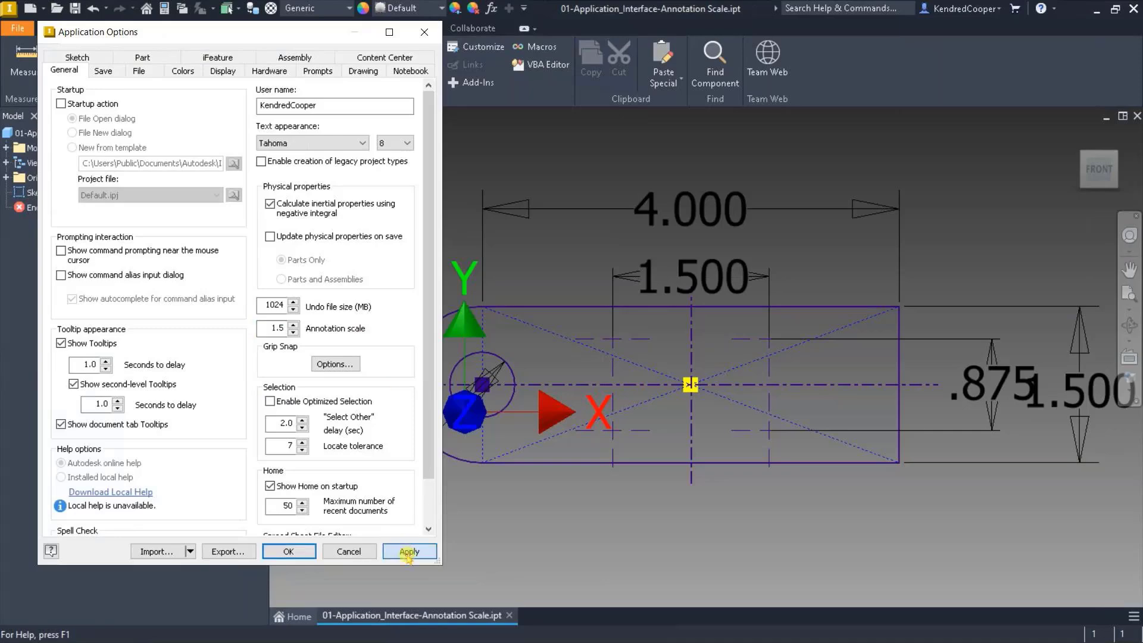
click(408, 551)
click(288, 551)
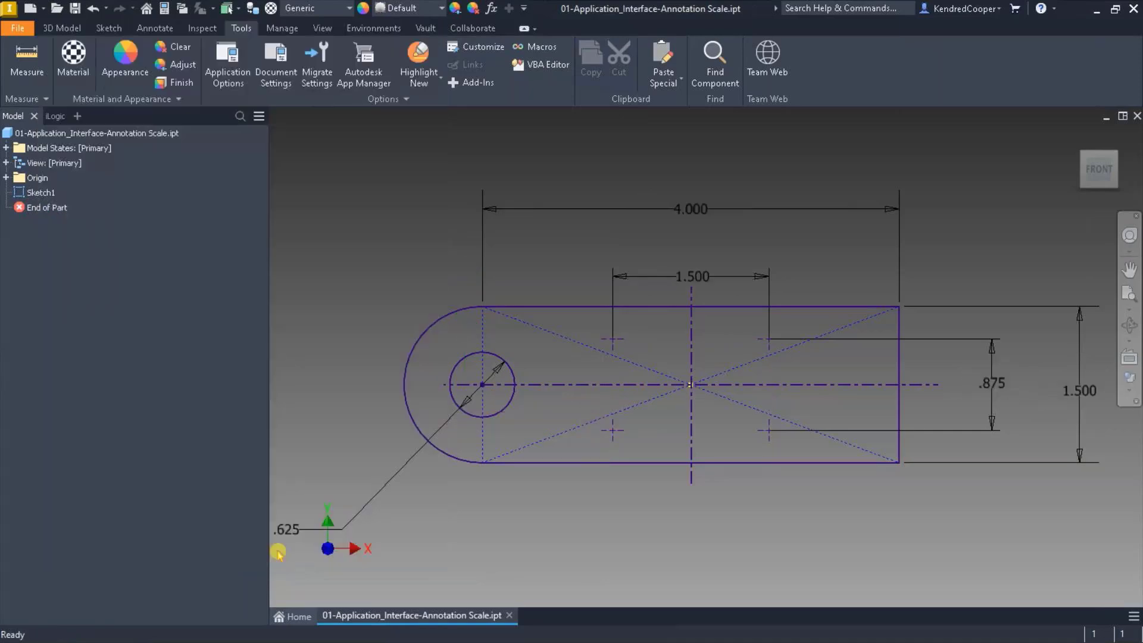
- Close the annotation scale part and open 03-Part-Delete_Face_02.ipt from the workspace
shift+middle_drag(530, 415, 530, 411)
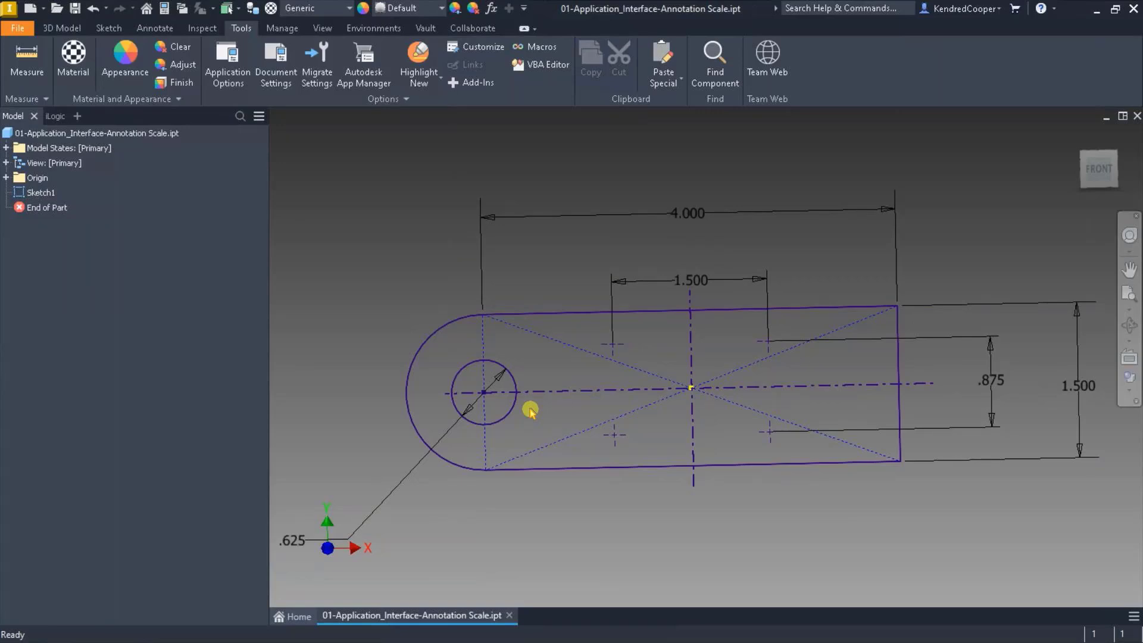
key(F5)
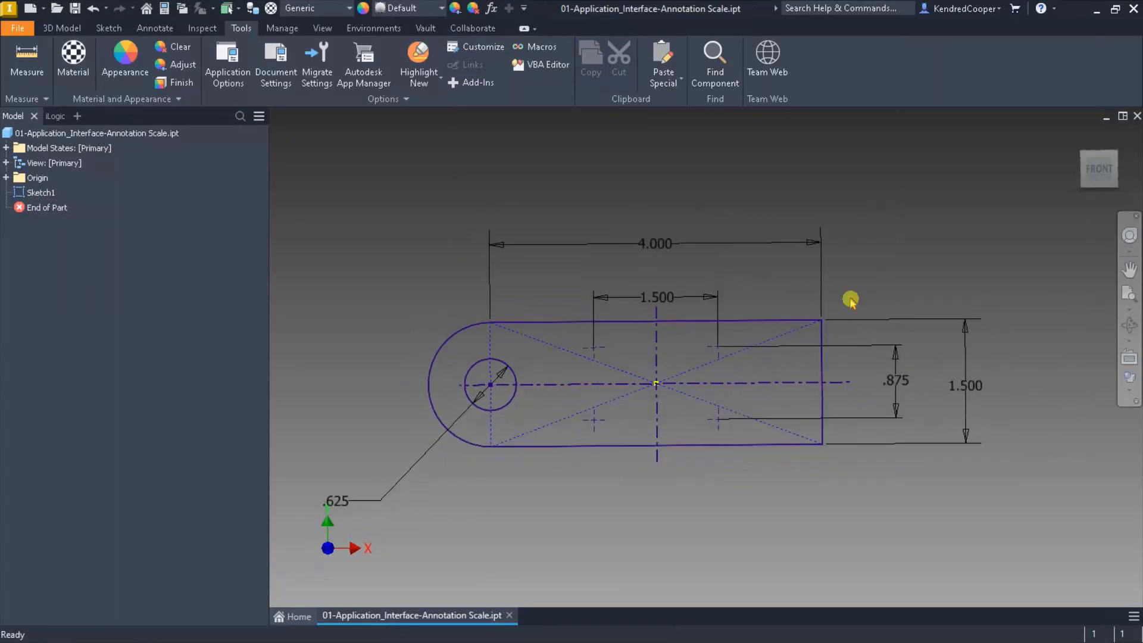
click(1134, 115)
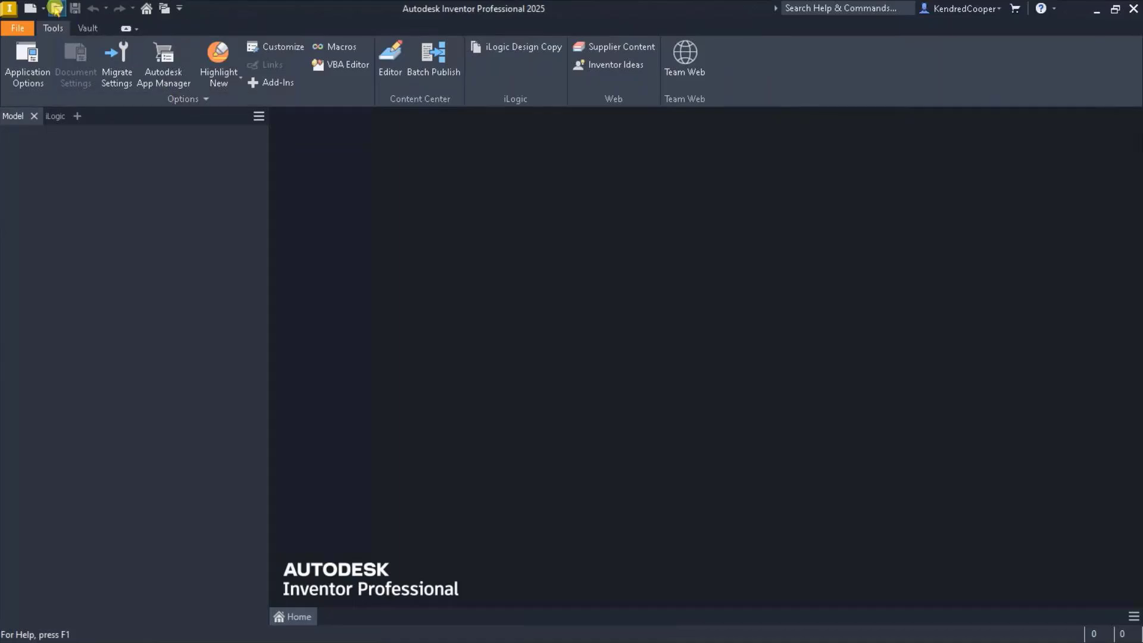
click(56, 8)
scroll(476, 399, down, 1)
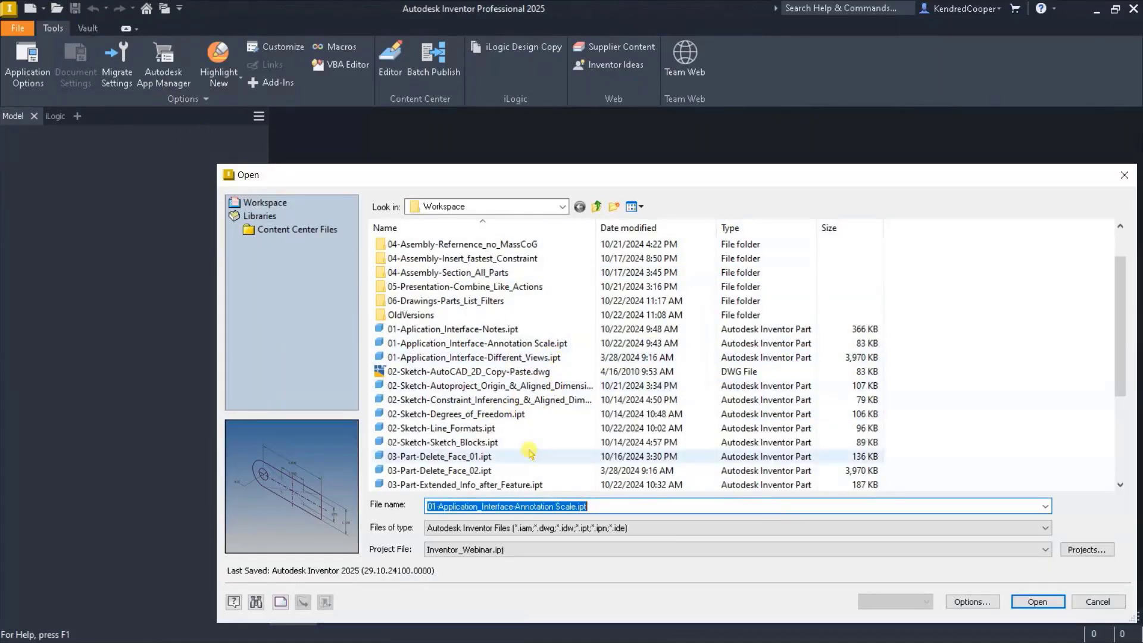
click(515, 470)
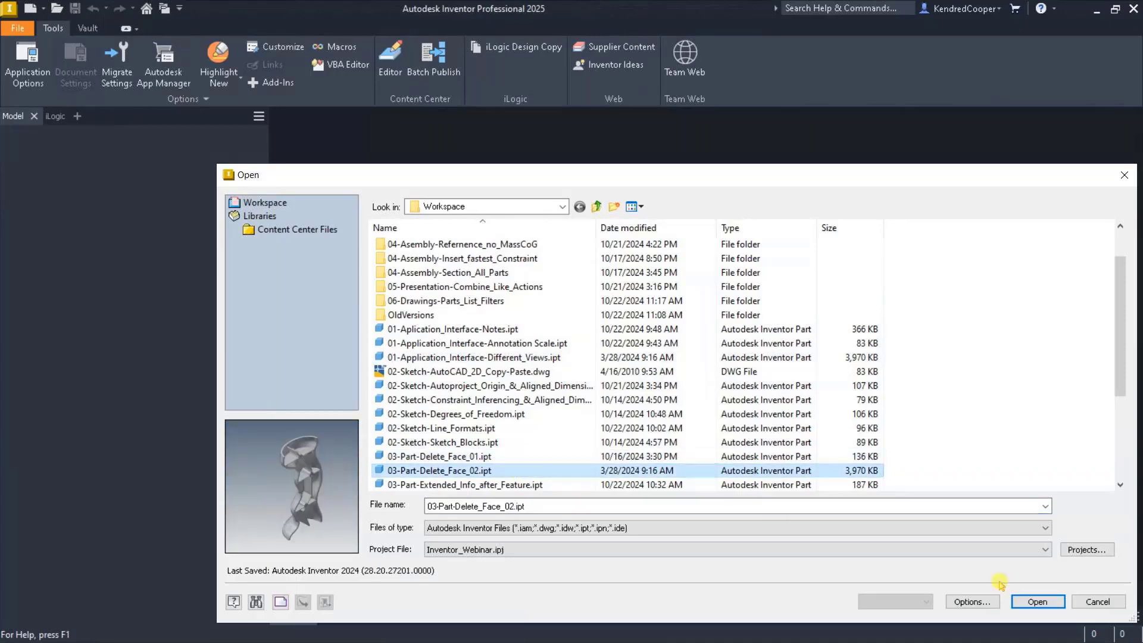
click(1037, 601)
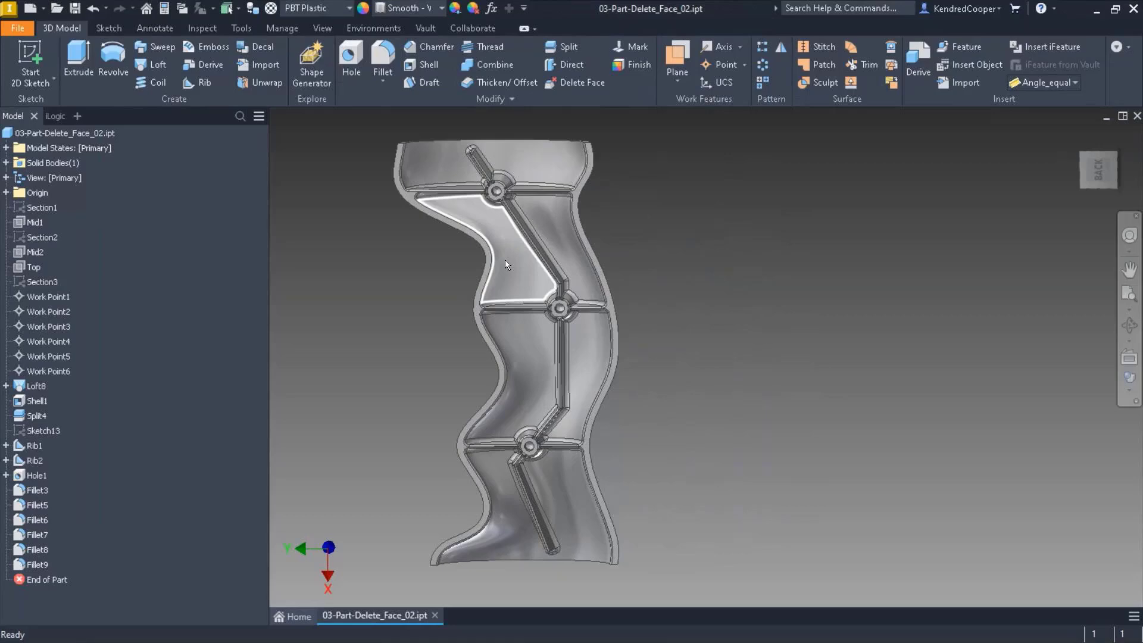
- Open a second window of the current part and show the model from the left in it
click(720, 283)
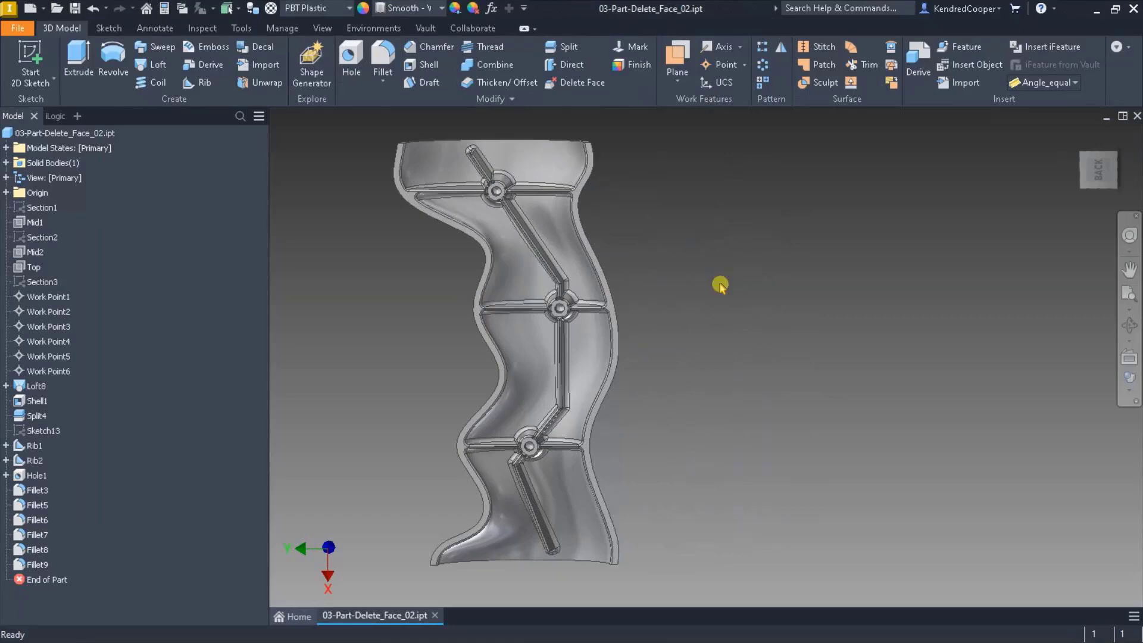
click(322, 28)
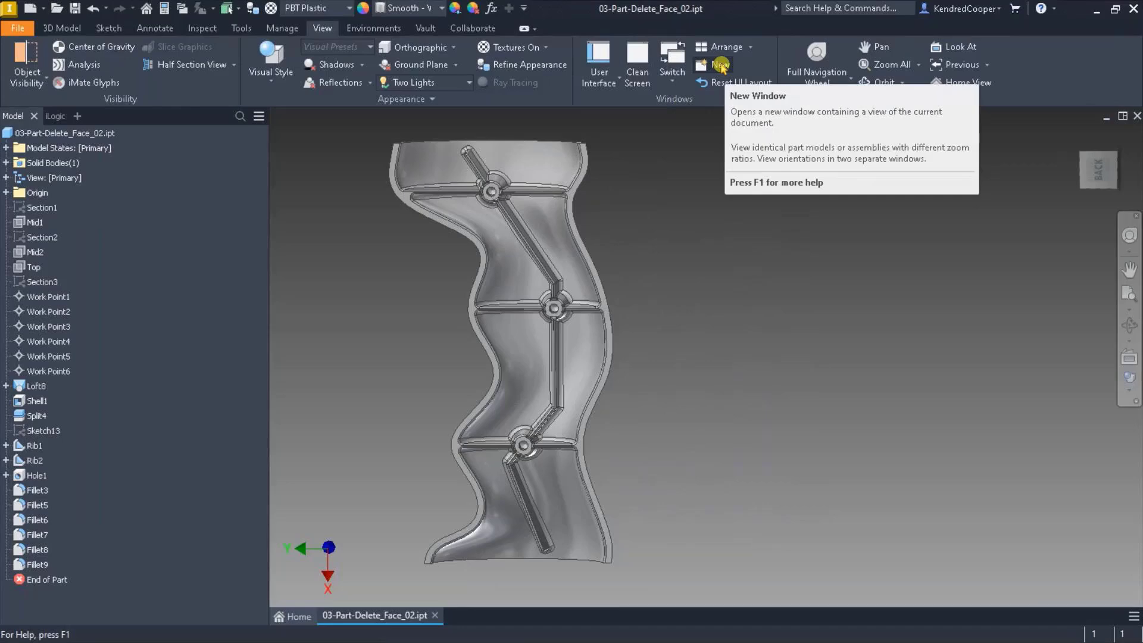
click(721, 66)
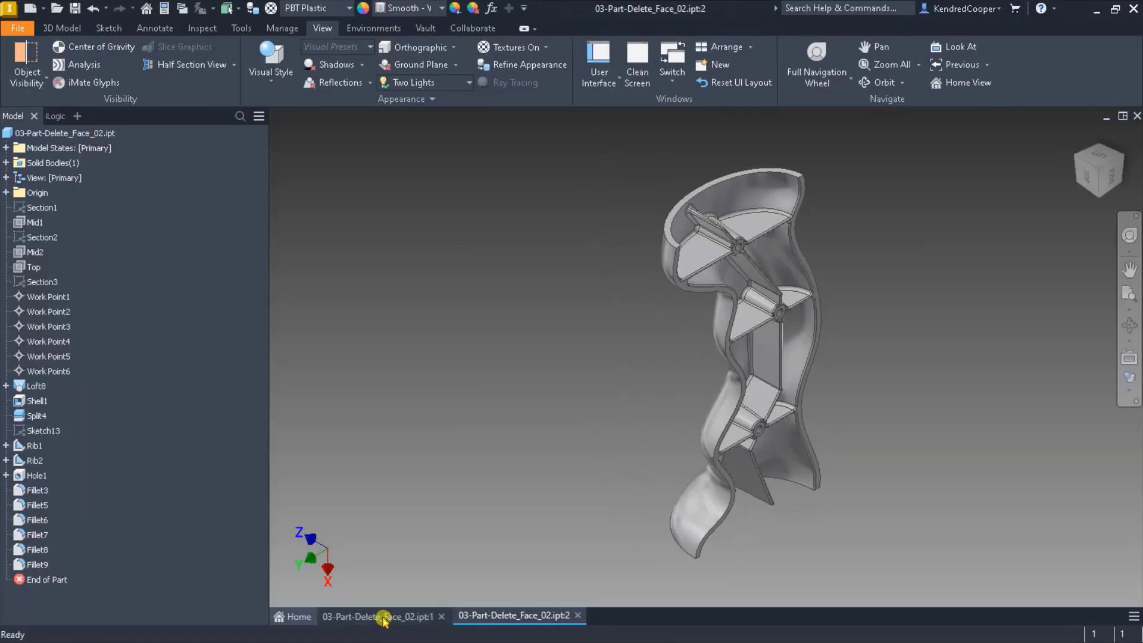
mouse_move(383, 620)
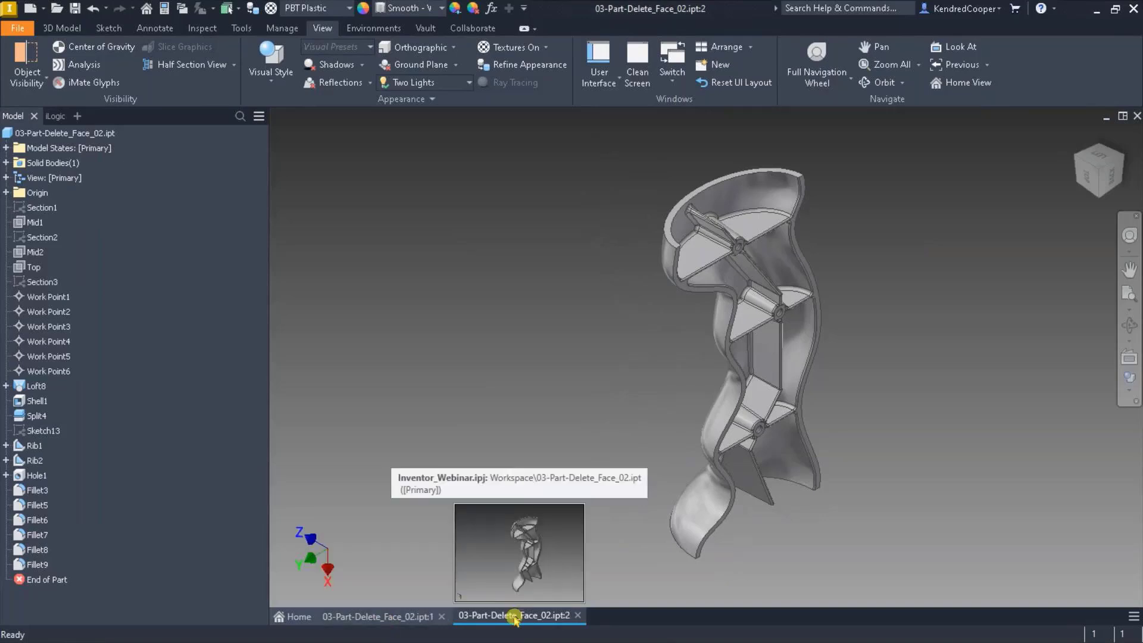
key(F6)
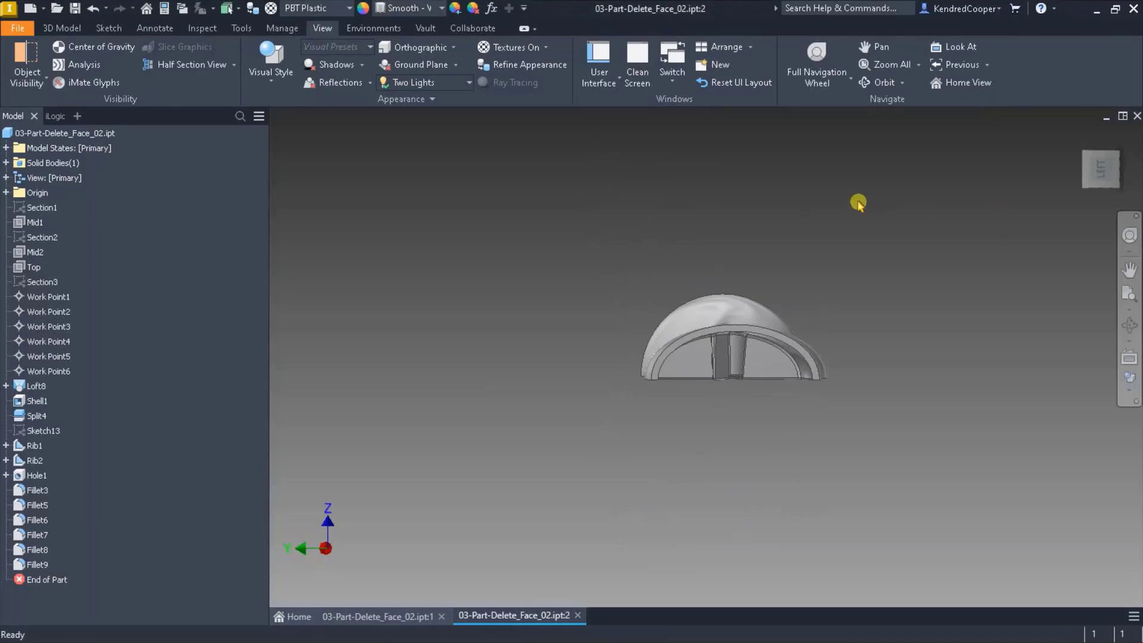
- Open third and fourth windows of the part, showing the back and right views, and arrange all four windows side by side
click(718, 66)
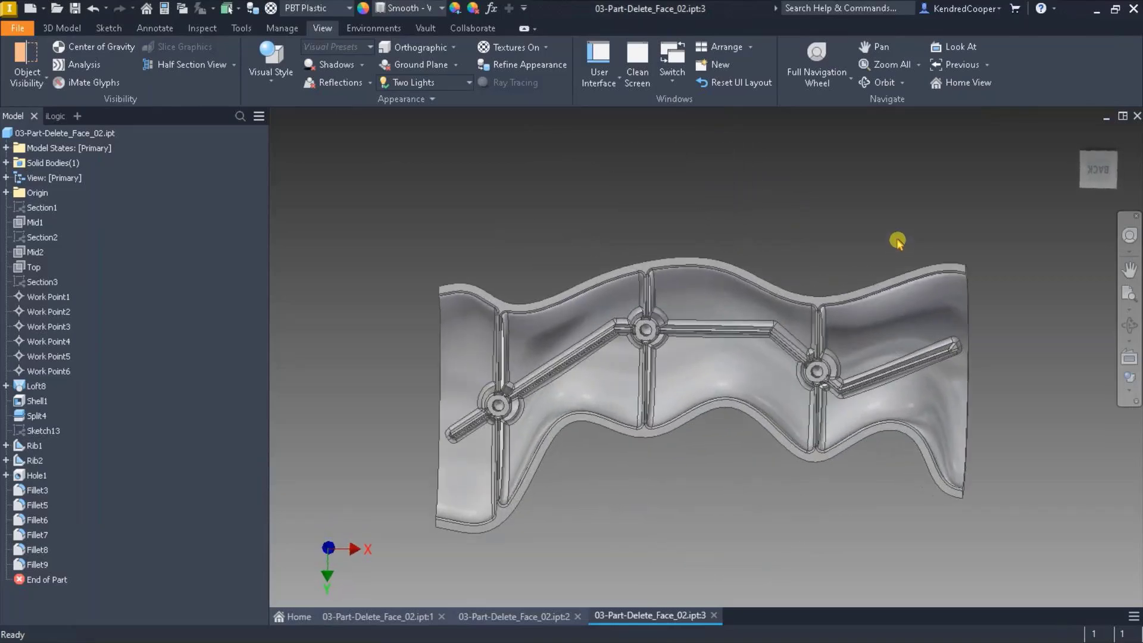
click(717, 64)
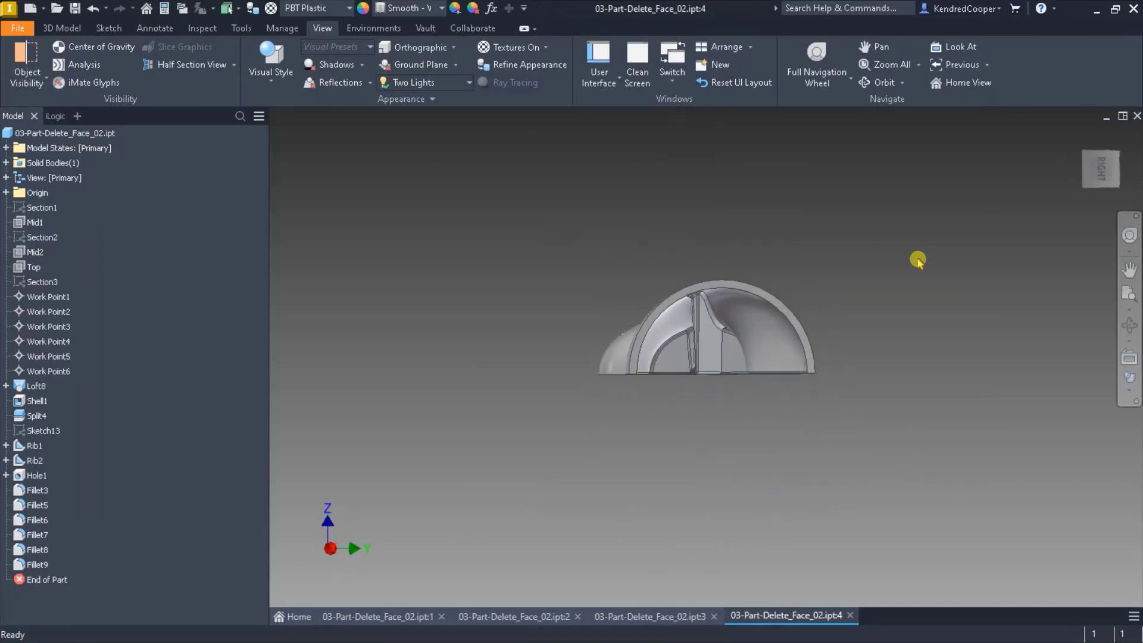
click(721, 50)
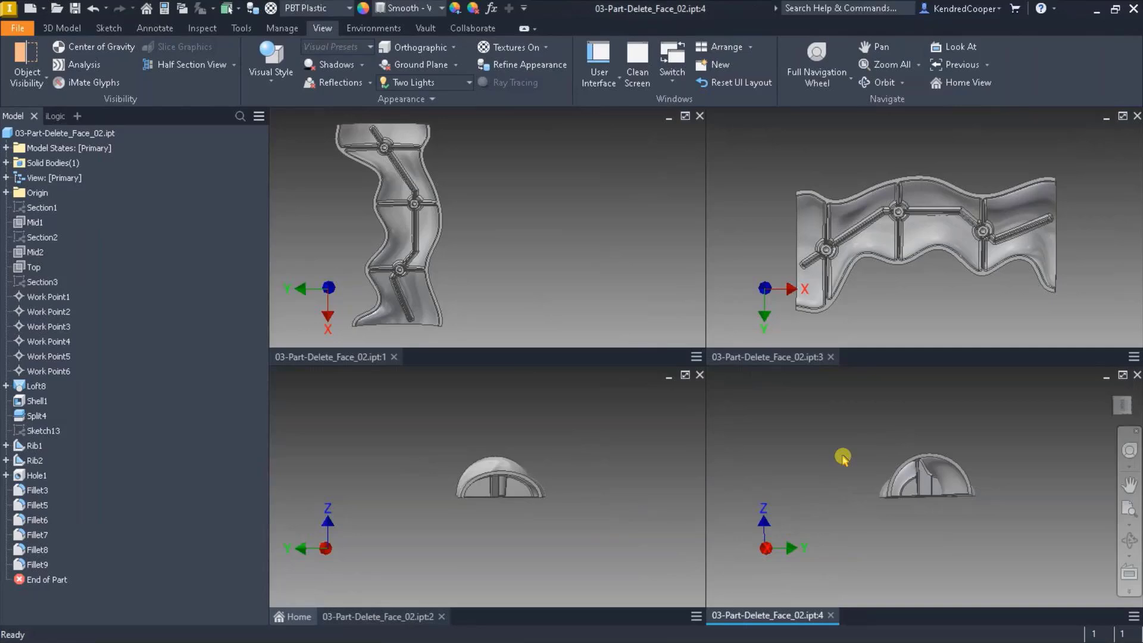
- Examine the ribbed end of the model up close in the first window and how a highlighted face appears in the other views
click(570, 257)
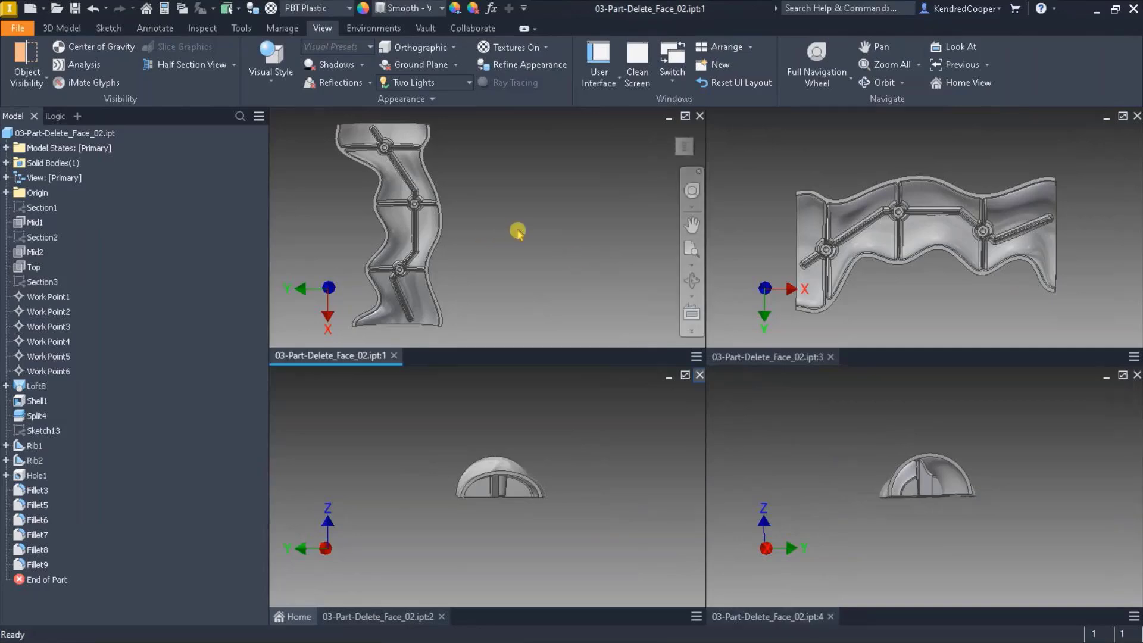
scroll(510, 230, down, 3)
shift+middle_drag(505, 229, 576, 195)
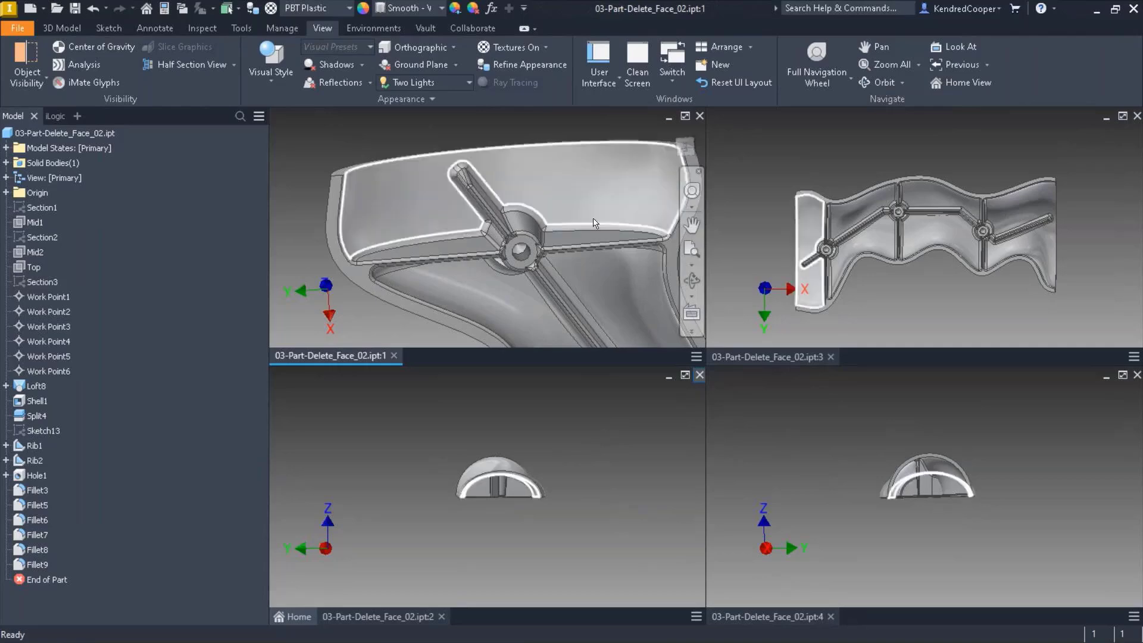
- Close all four windows of 03-Part-Delete_Face_02.ipt
click(701, 116)
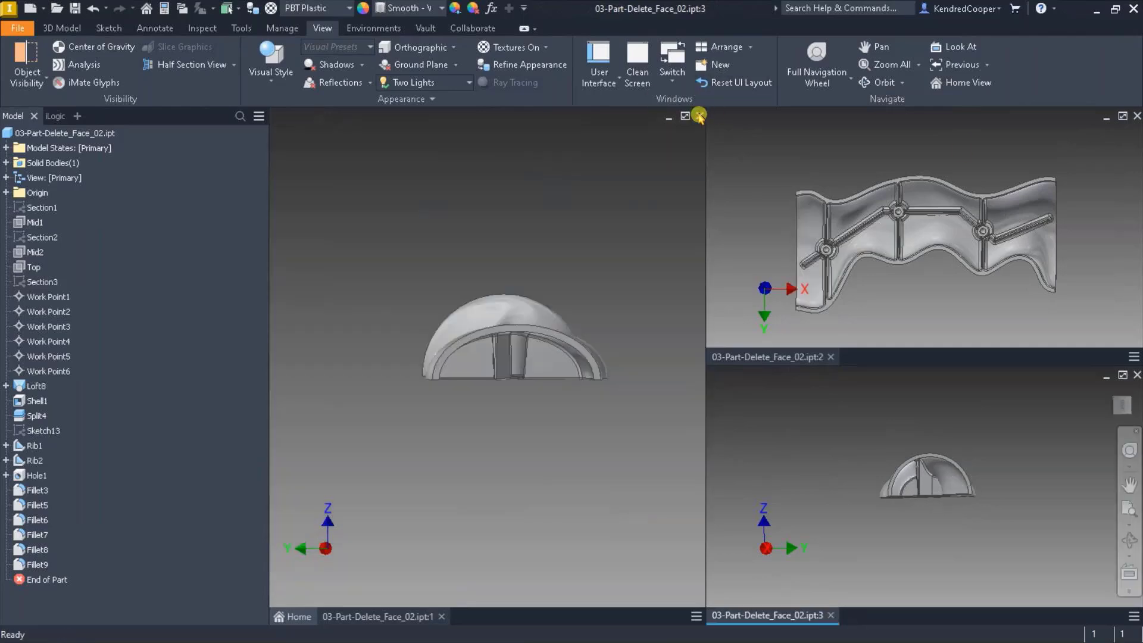
click(702, 116)
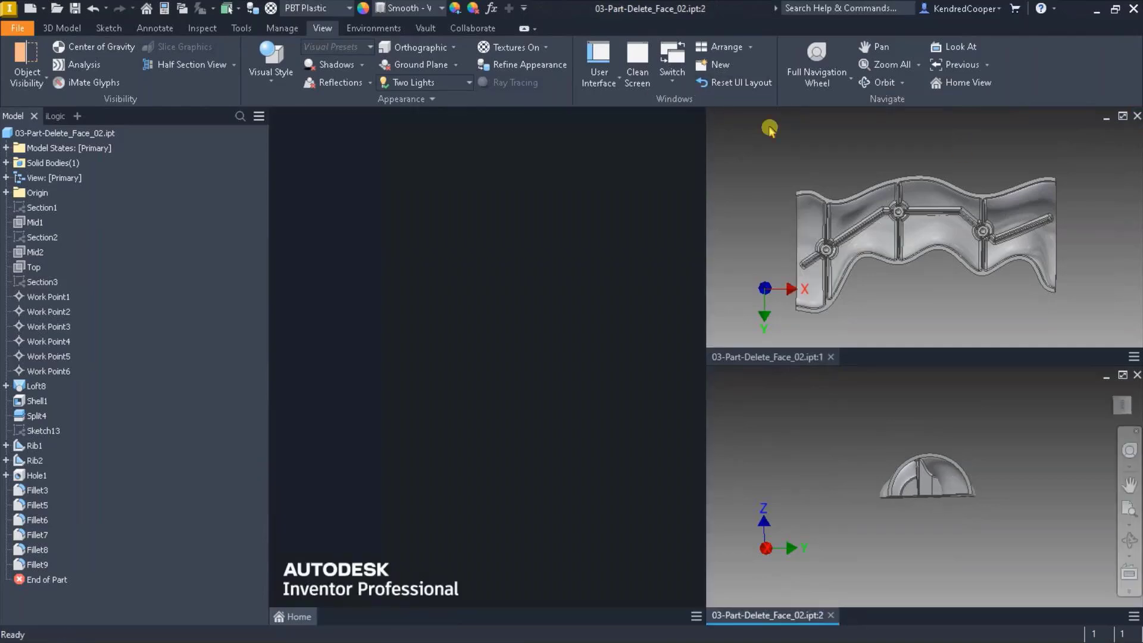
click(1136, 116)
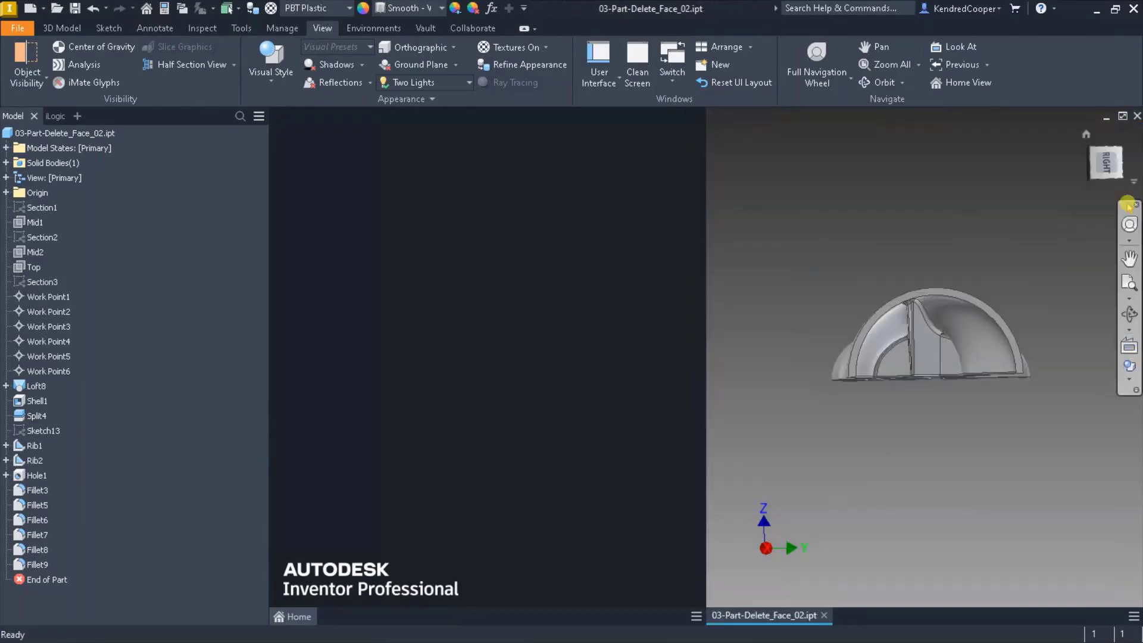
click(1136, 114)
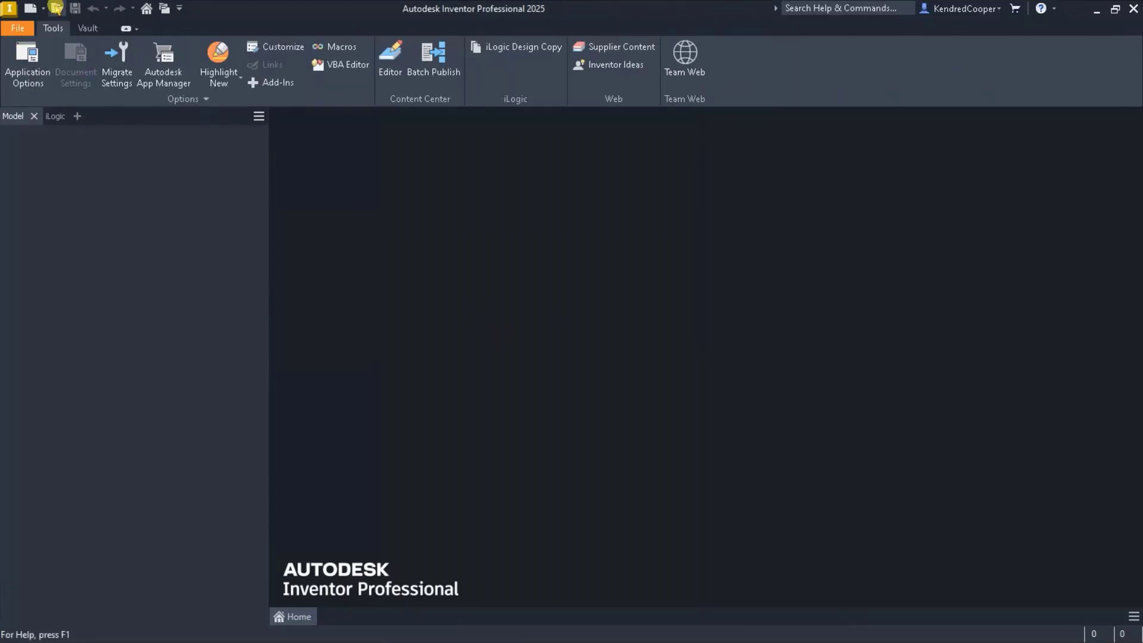
- Open 01-Aplication_Interface-Notes.ipt from the workspace
click(56, 8)
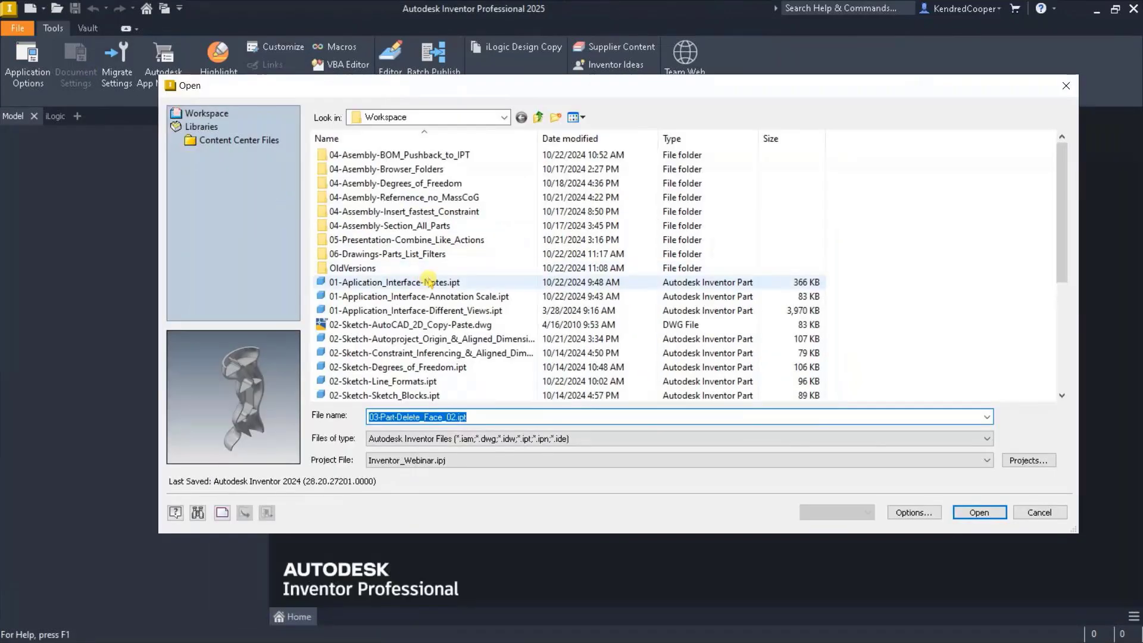
scroll(477, 292, down, 1)
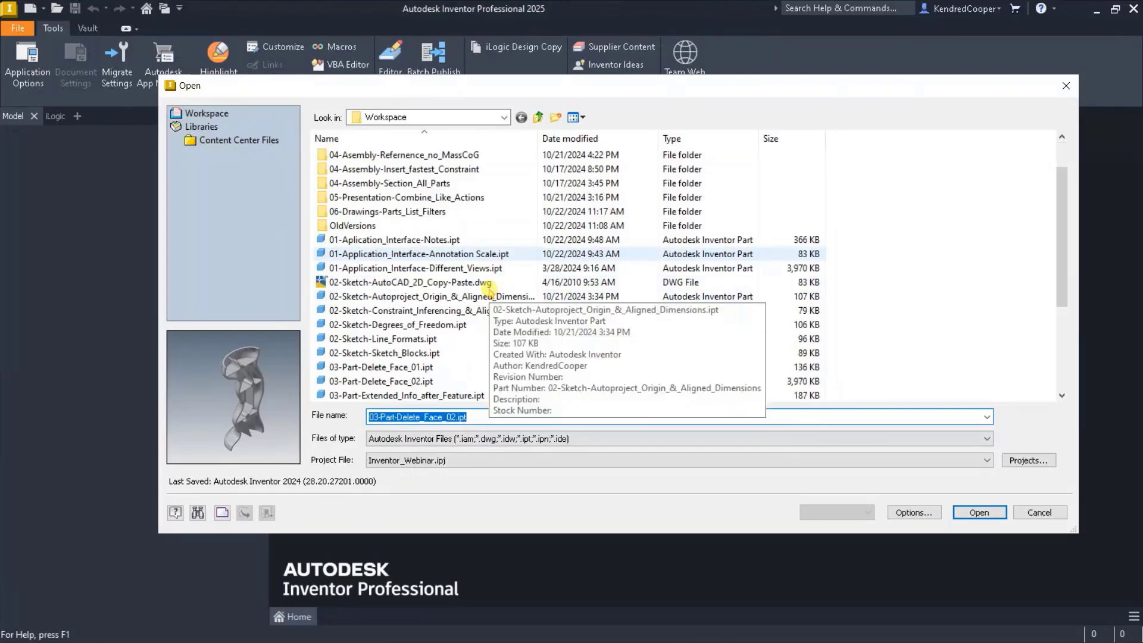
scroll(489, 291, down, 1)
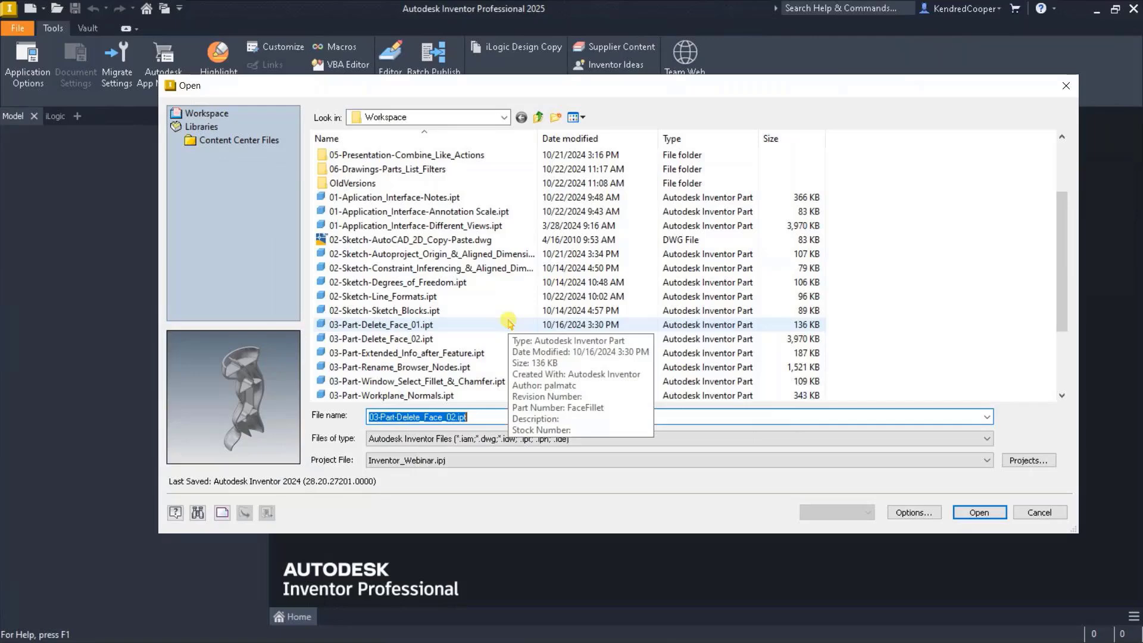
scroll(510, 322, up, 1)
double_click(463, 239)
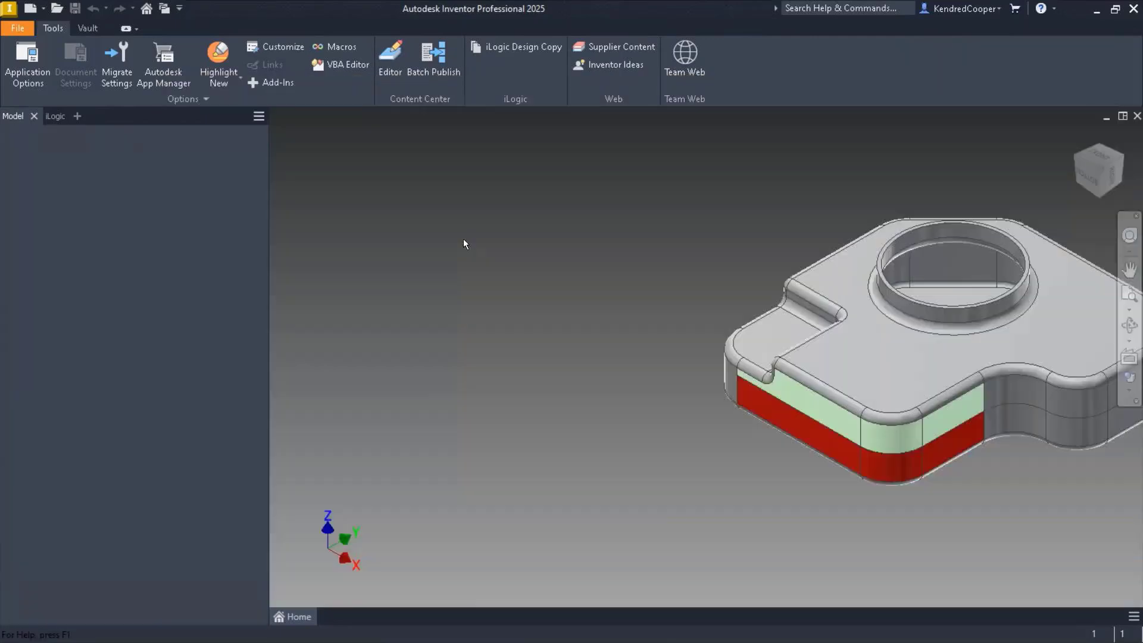
click(464, 239)
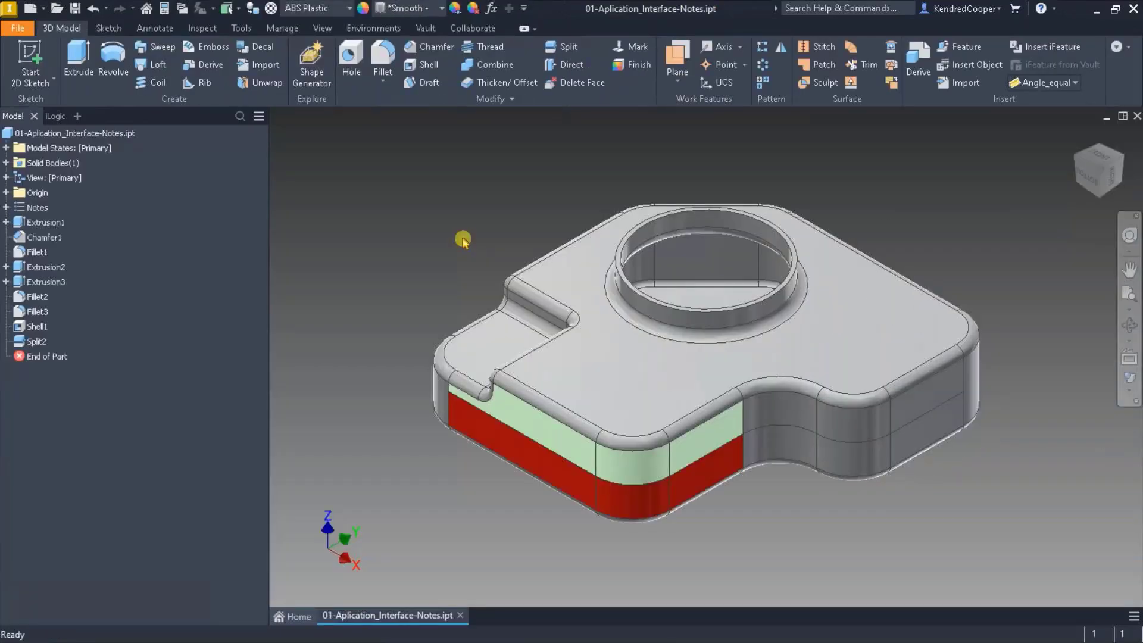
- Expand the part's Notes and review Note 1 and Note 2, finishing the Engineer's Notebook after each one
scroll(470, 232, down, 3)
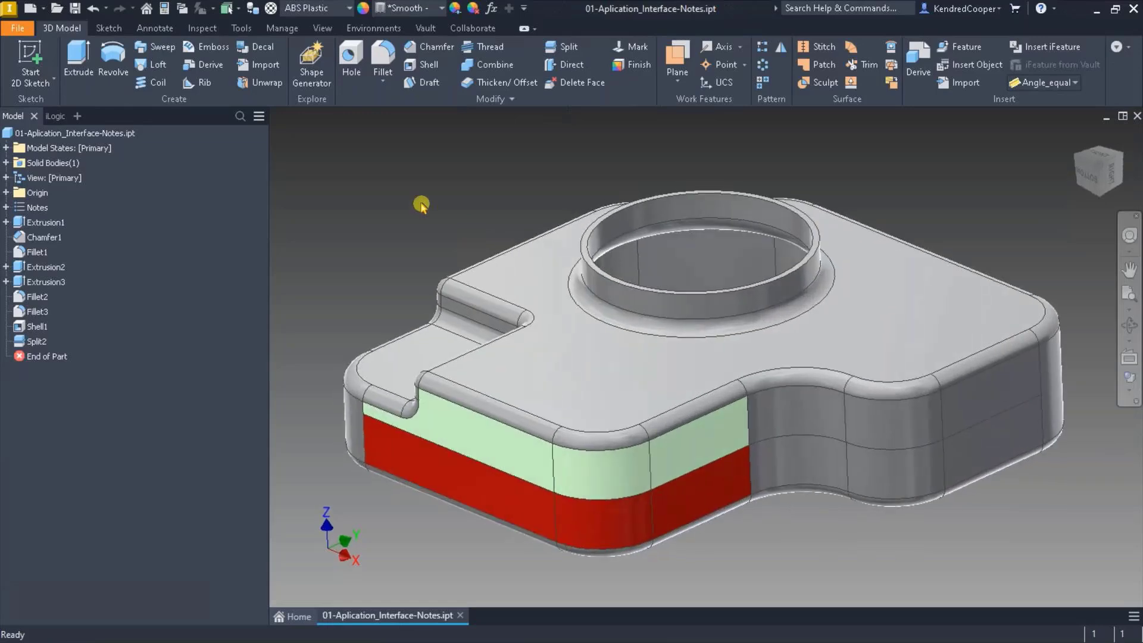
scroll(421, 204, up, 2)
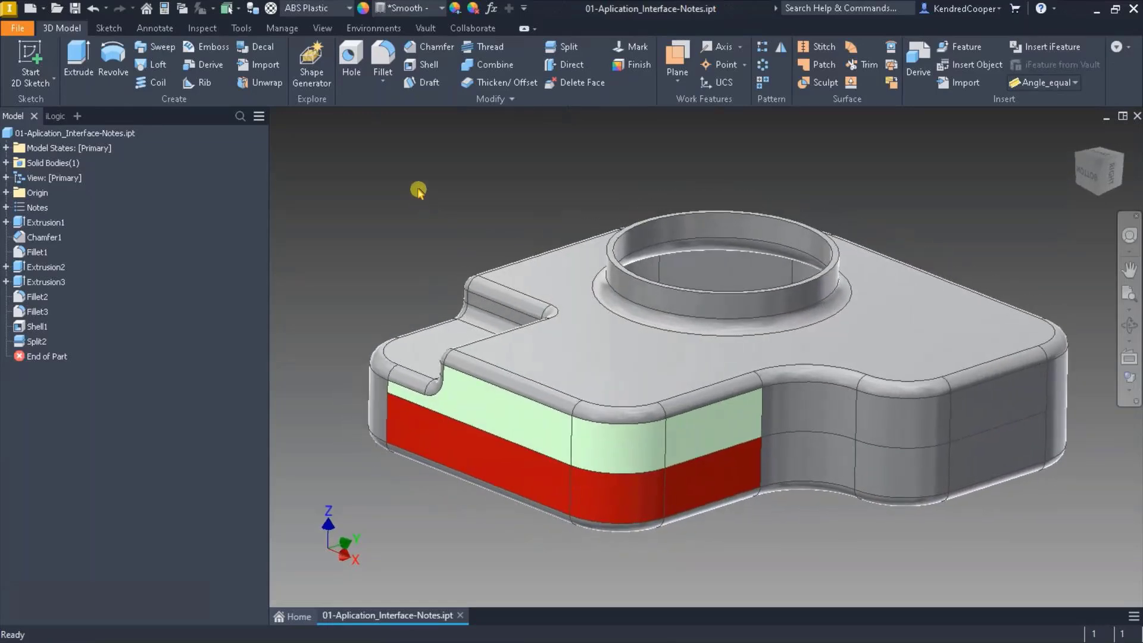
scroll(419, 191, down, 1)
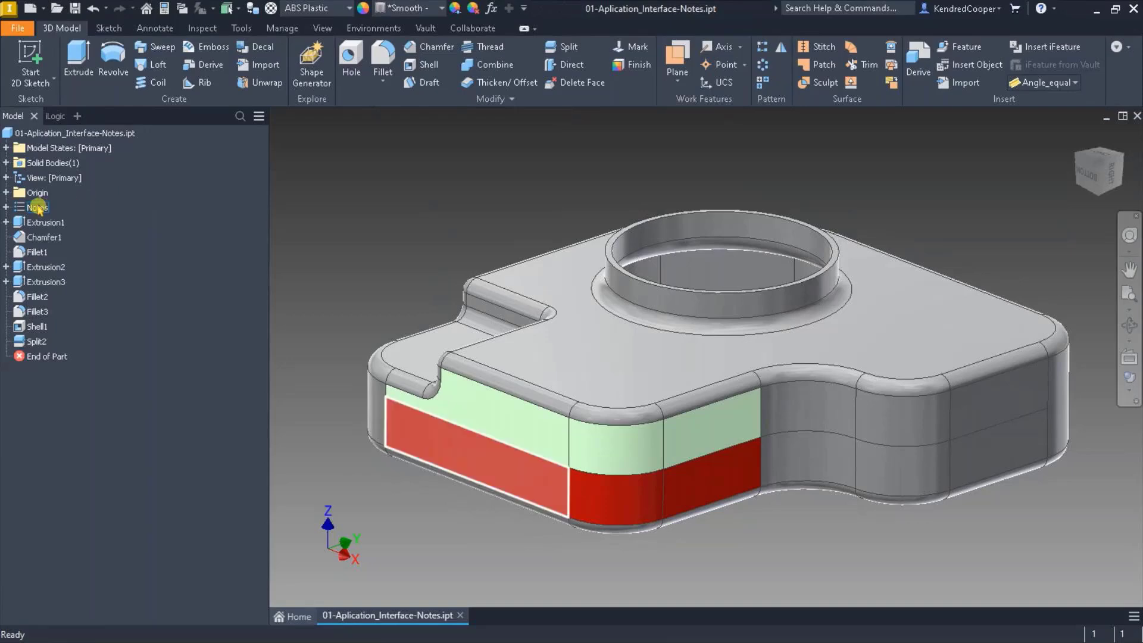
click(6, 207)
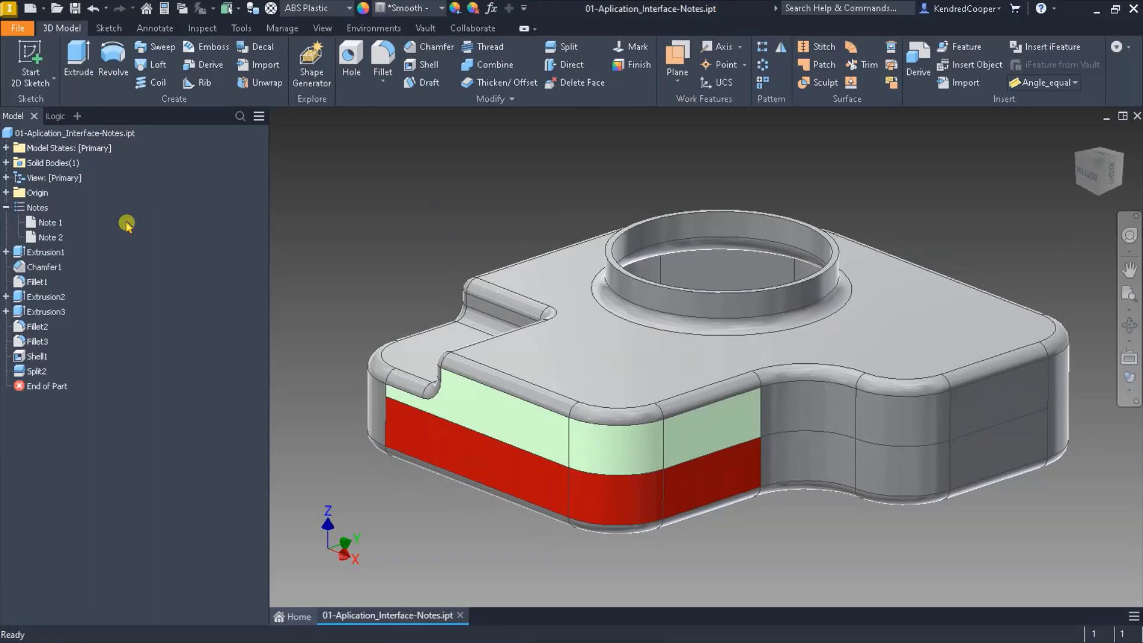
click(48, 223)
double_click(48, 223)
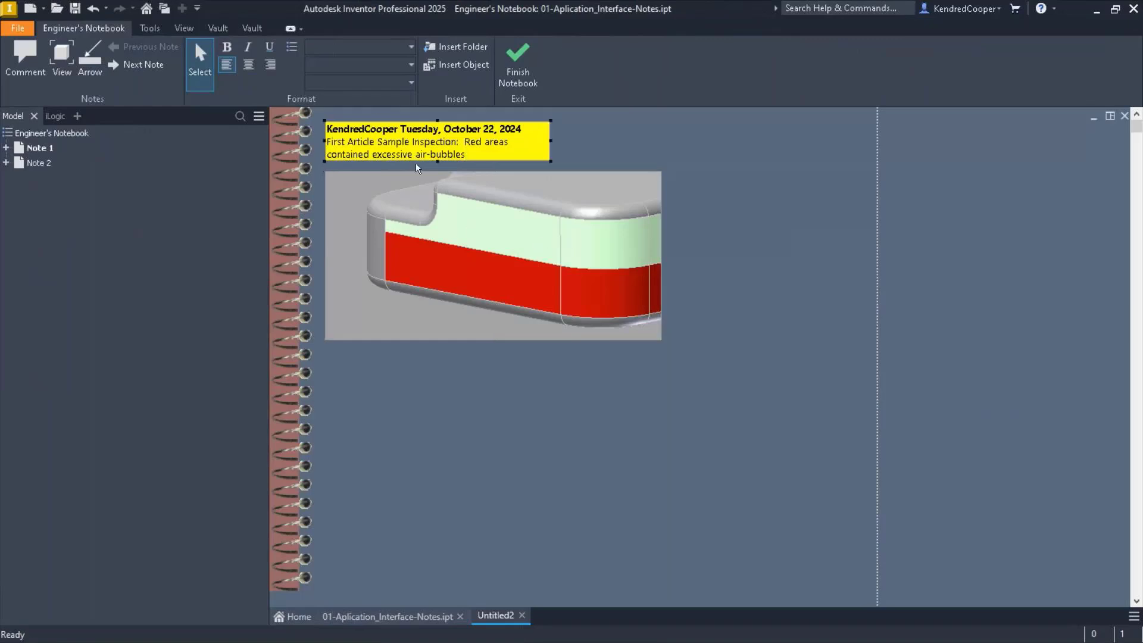
click(403, 115)
click(465, 250)
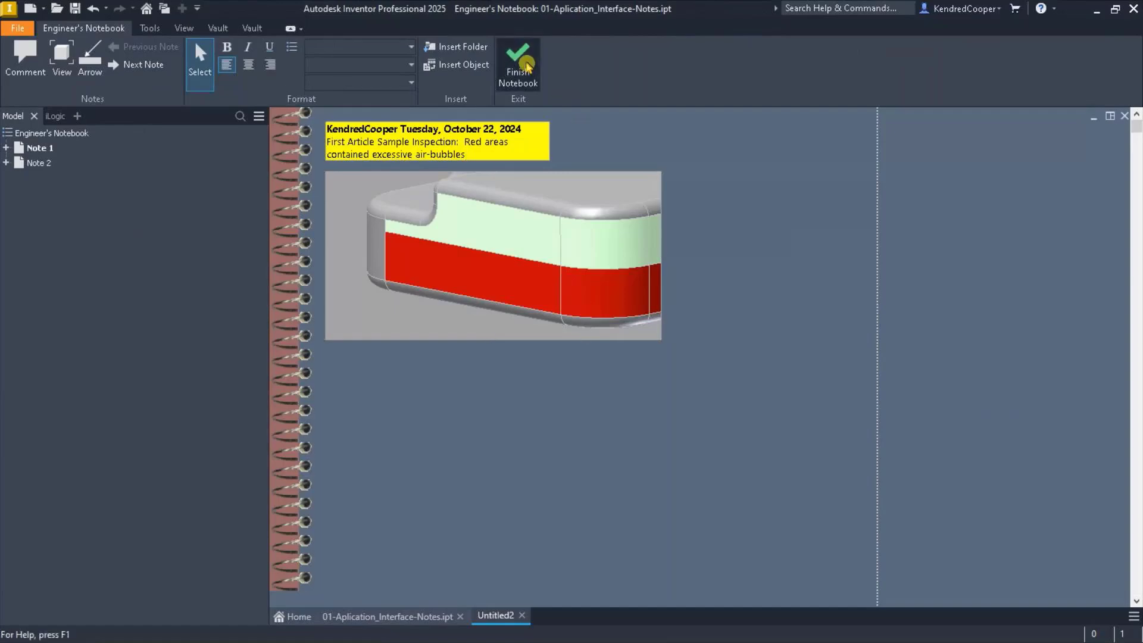
click(530, 73)
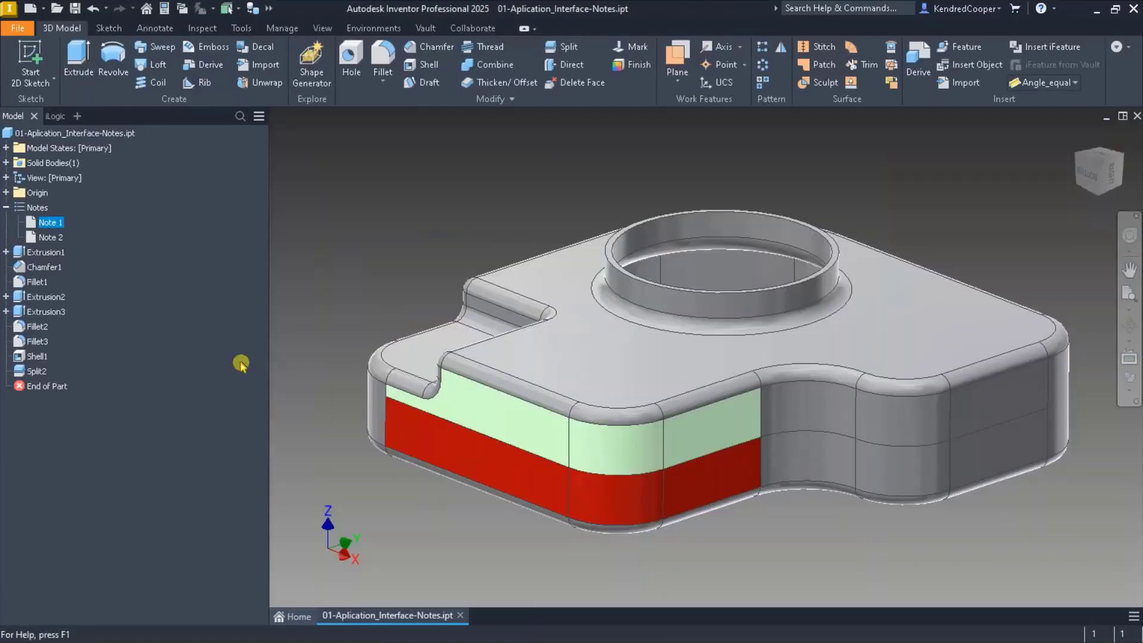
double_click(61, 237)
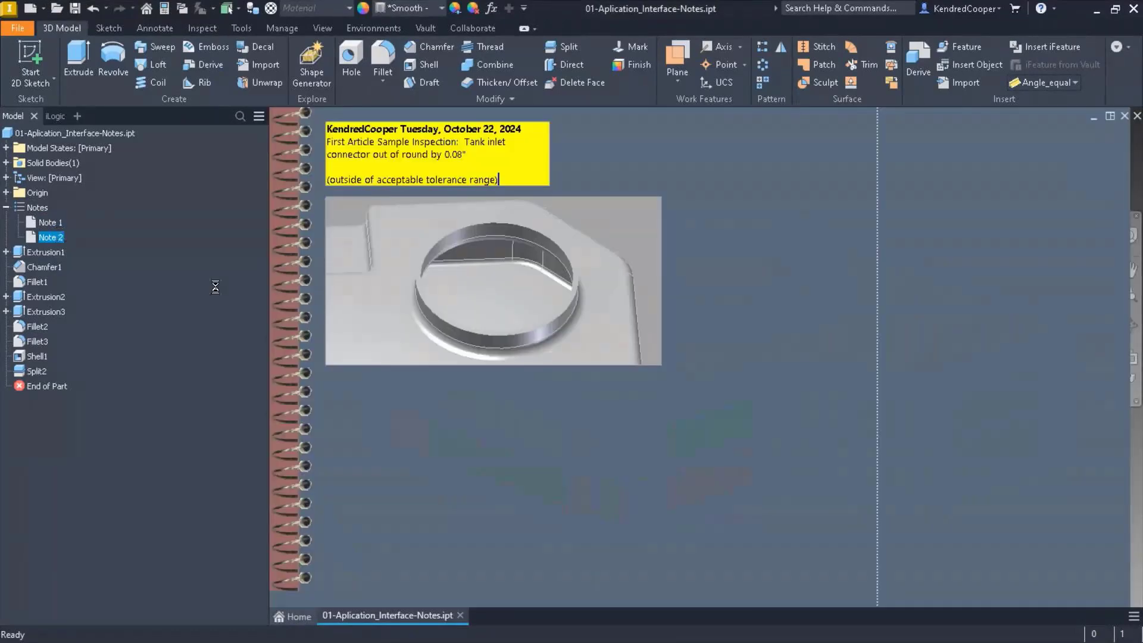
click(518, 68)
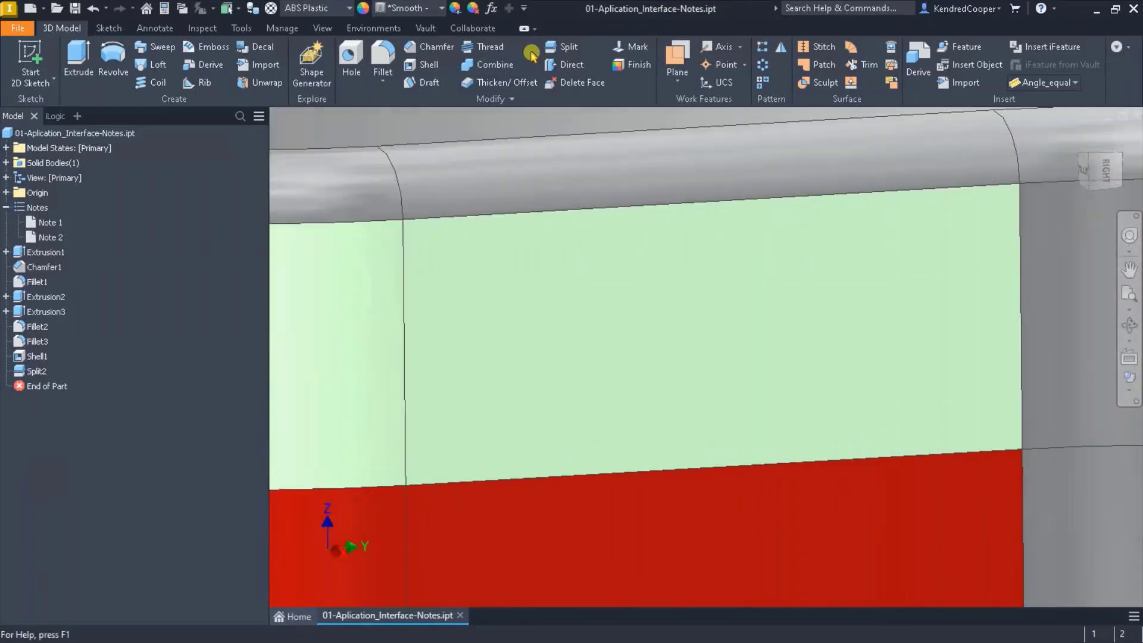
- Create a note on the green face above the red area and finish the notebook without adding comment text
right_click(691, 290)
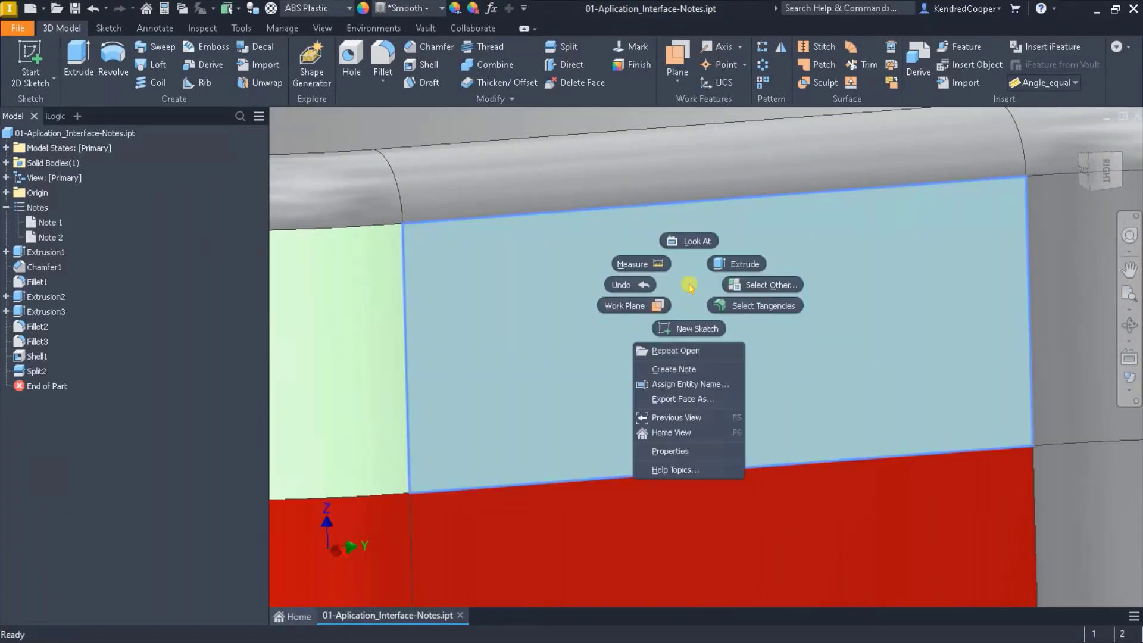
click(707, 374)
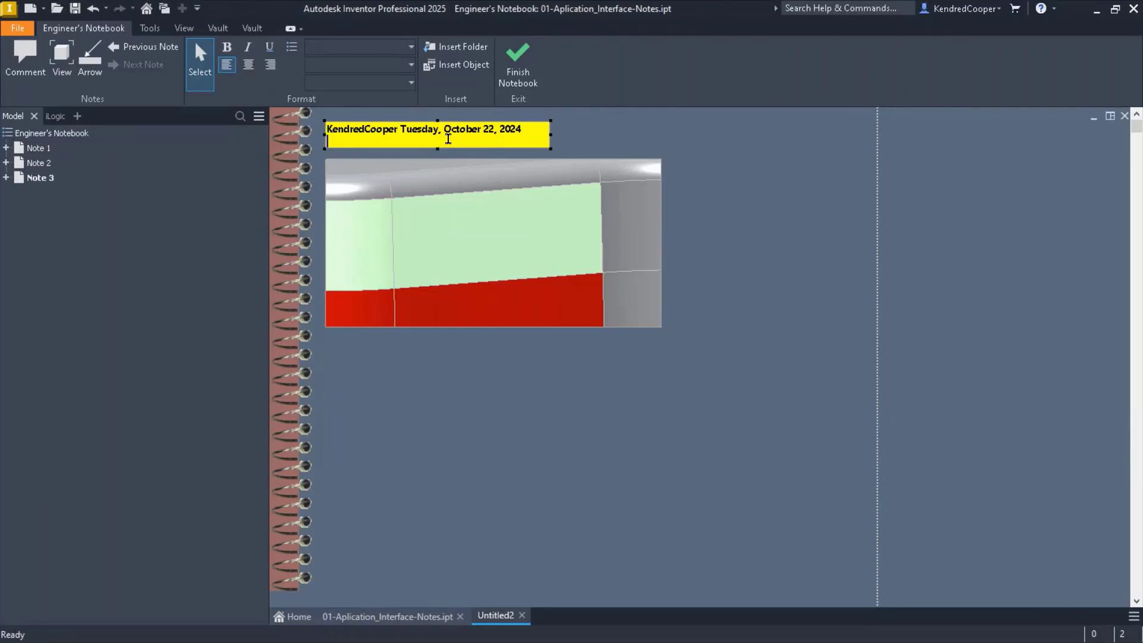
click(509, 59)
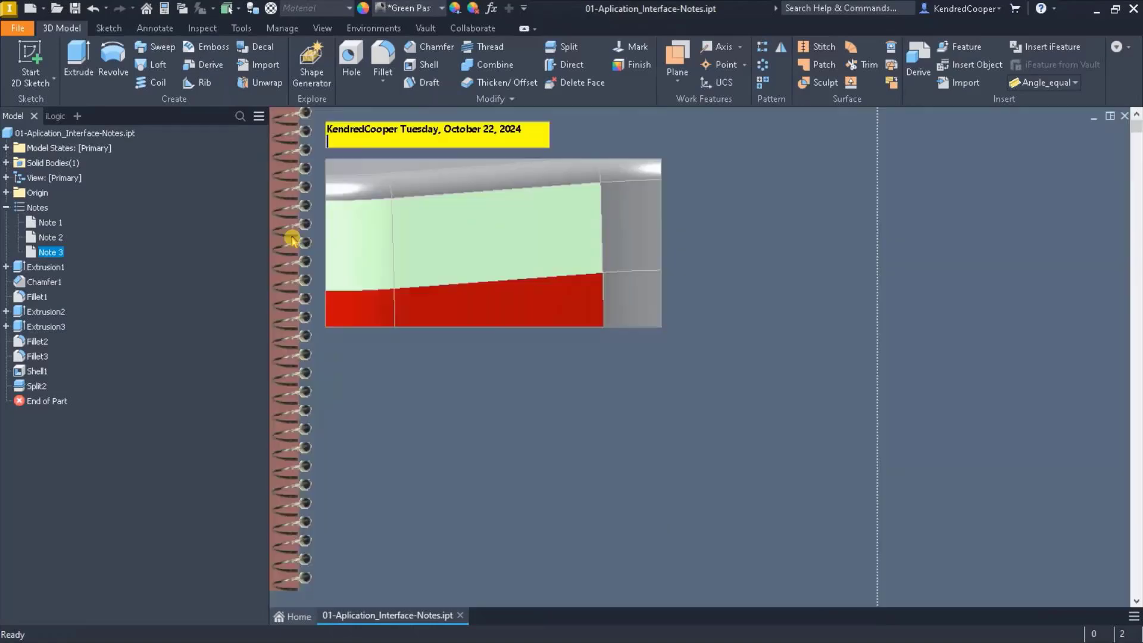
- Reopen Note 3 to check its comment box and captured view, and finish the Engineer's Notebook
click(351, 141)
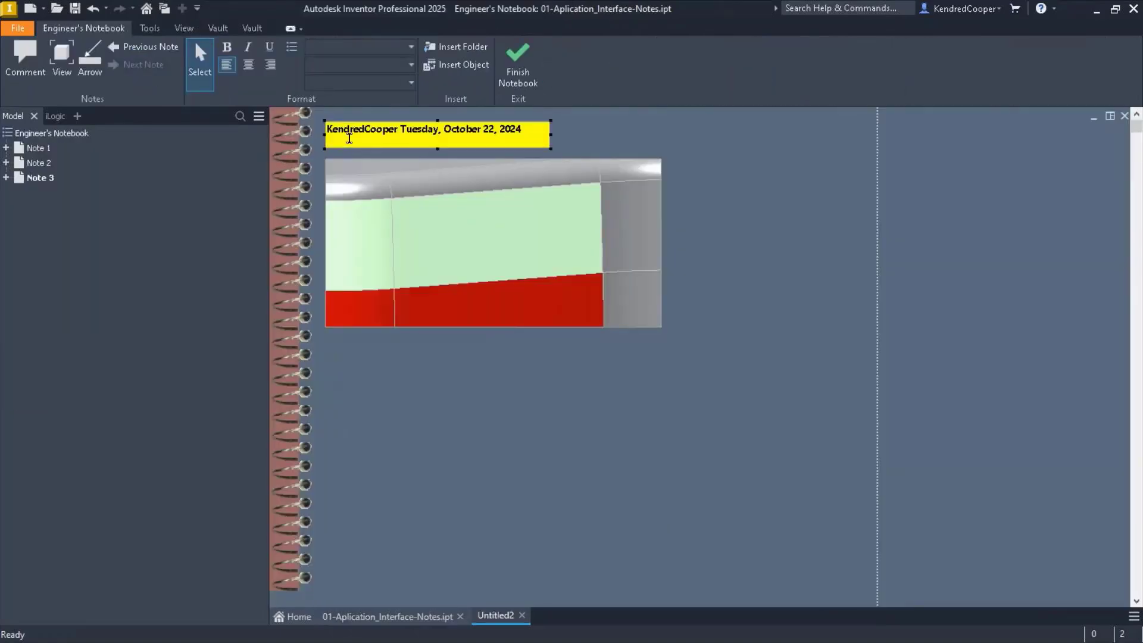
click(526, 67)
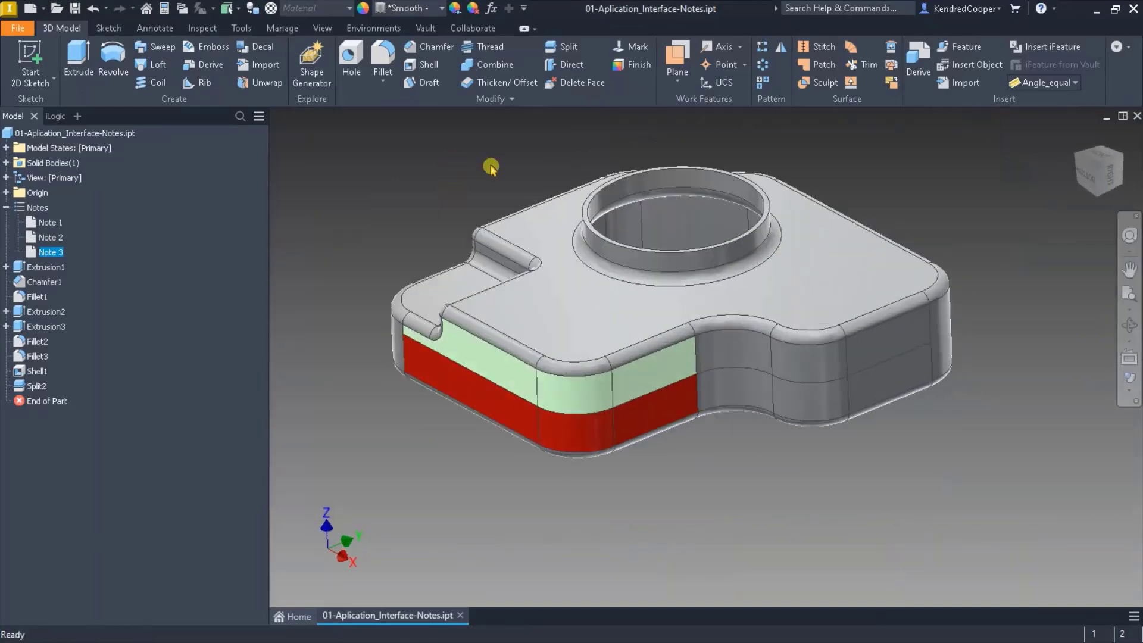
click(50, 253)
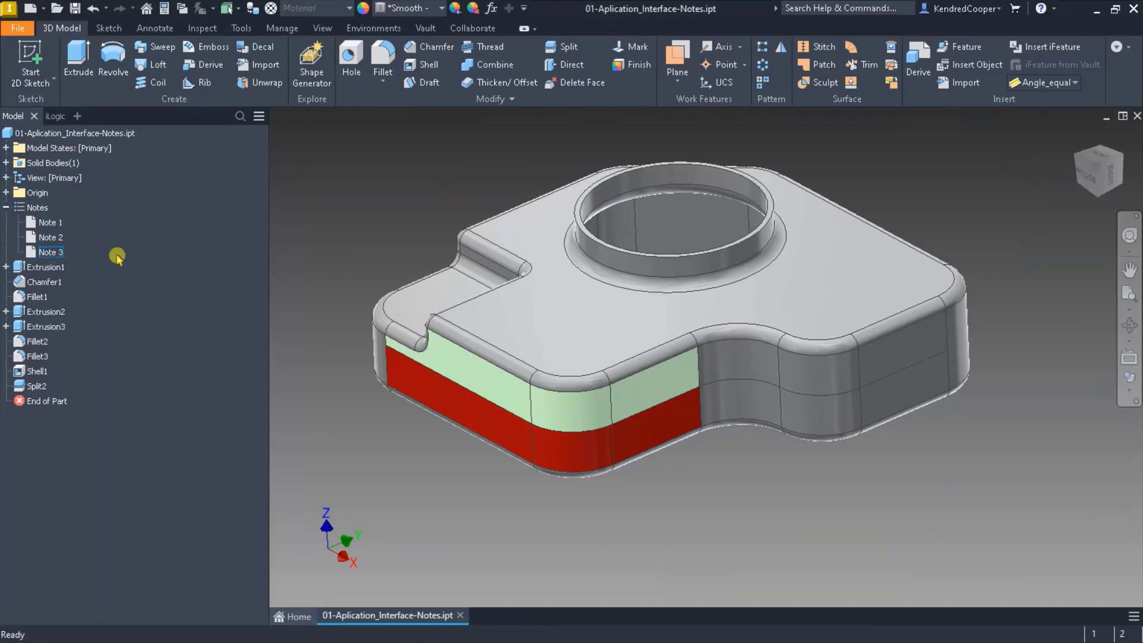
double_click(49, 252)
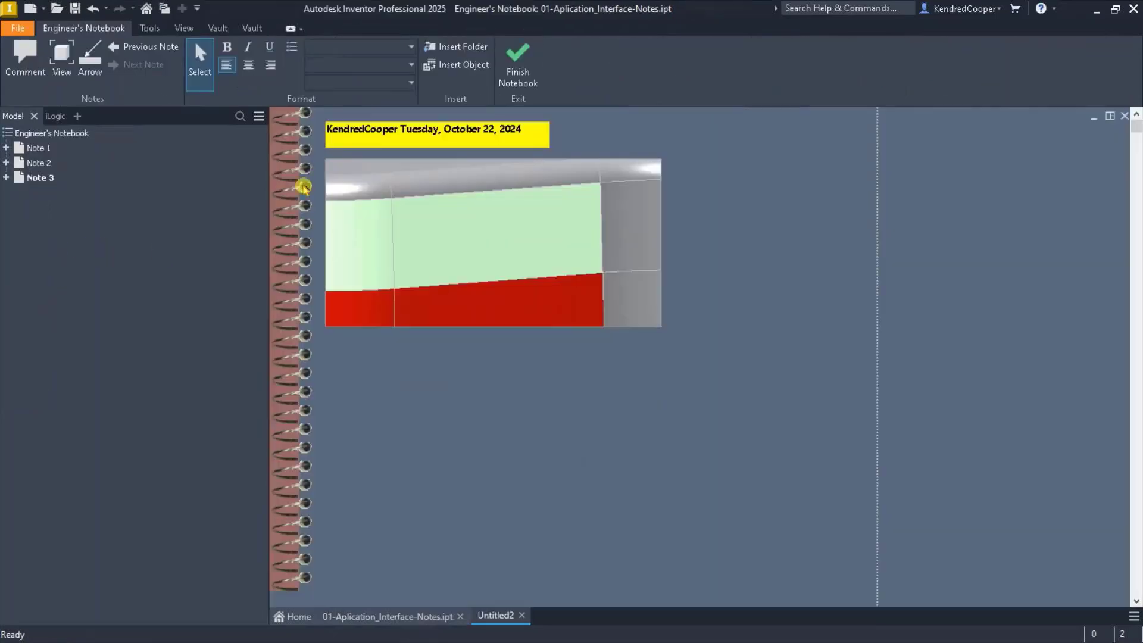
click(474, 258)
click(518, 60)
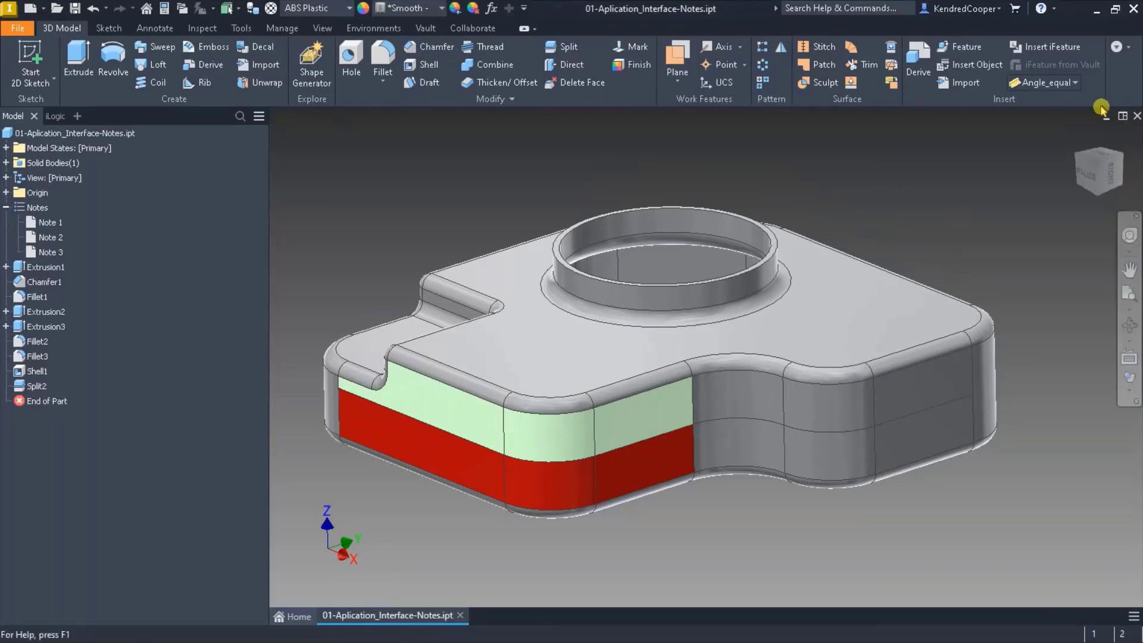
- Close the 01-Aplication_Interface-Notes.ipt part
click(1137, 116)
click(555, 350)
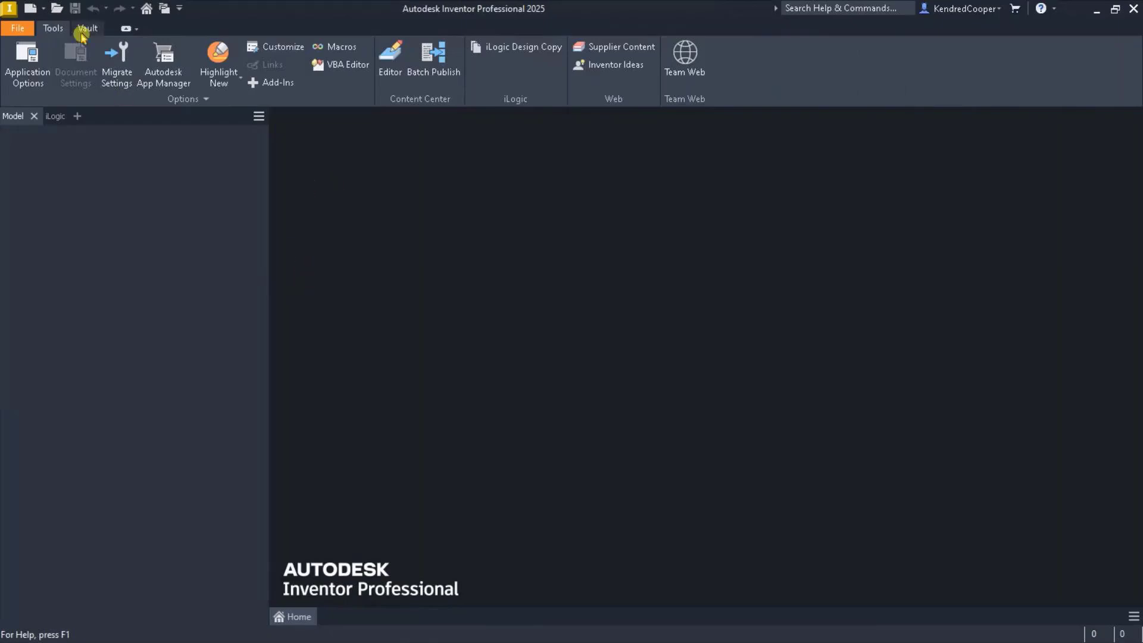
- Create a new part from the Standard.ipt template
click(57, 10)
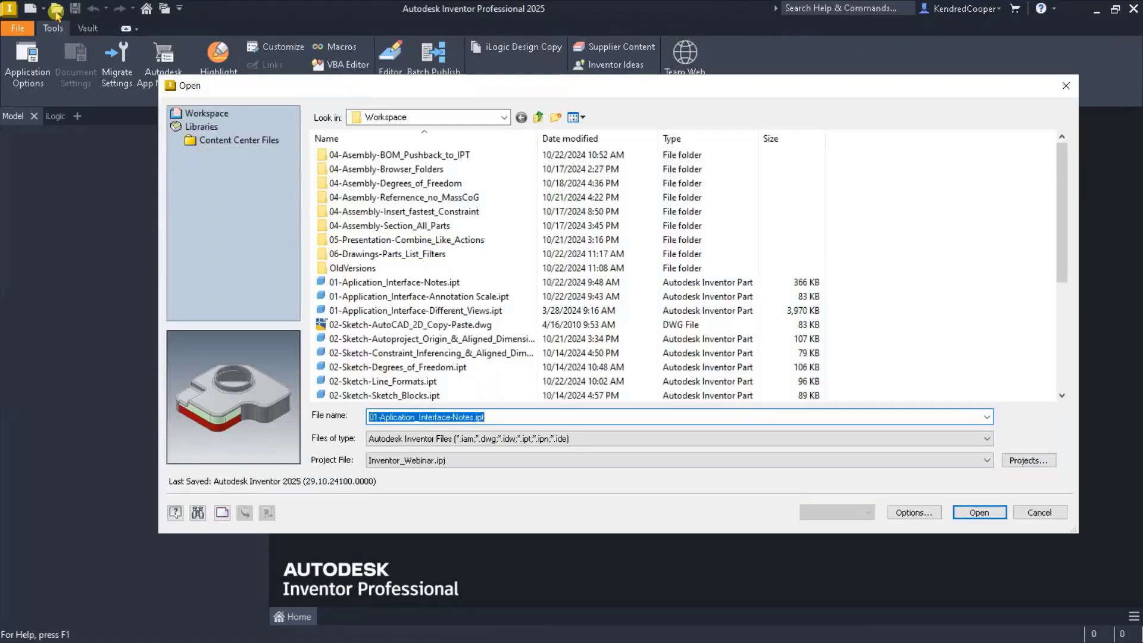
key(Escape)
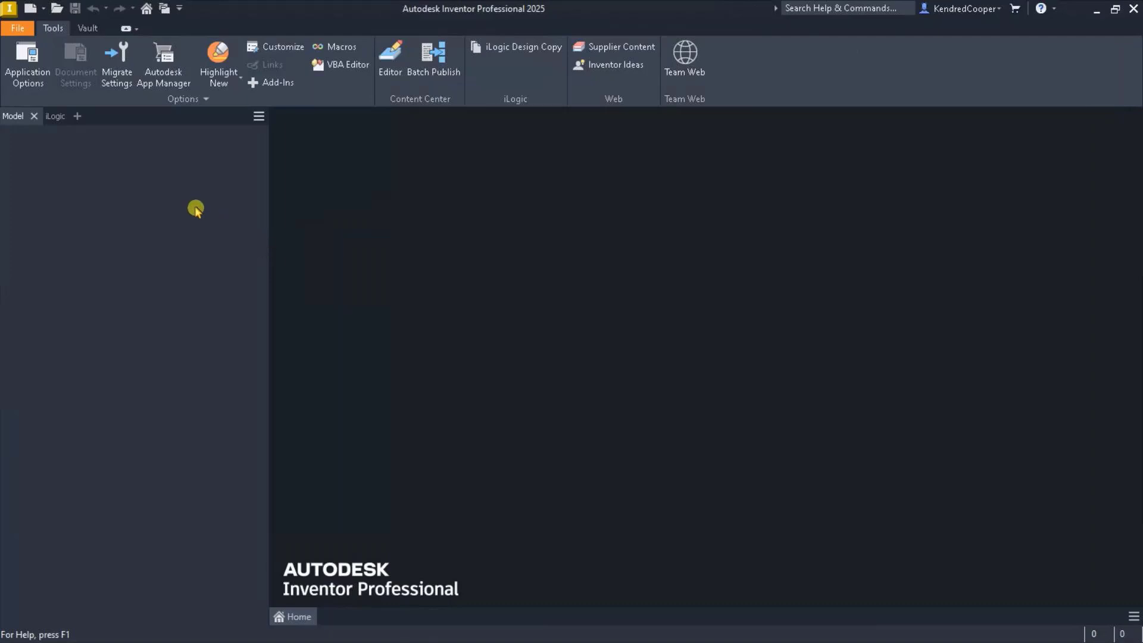
click(31, 10)
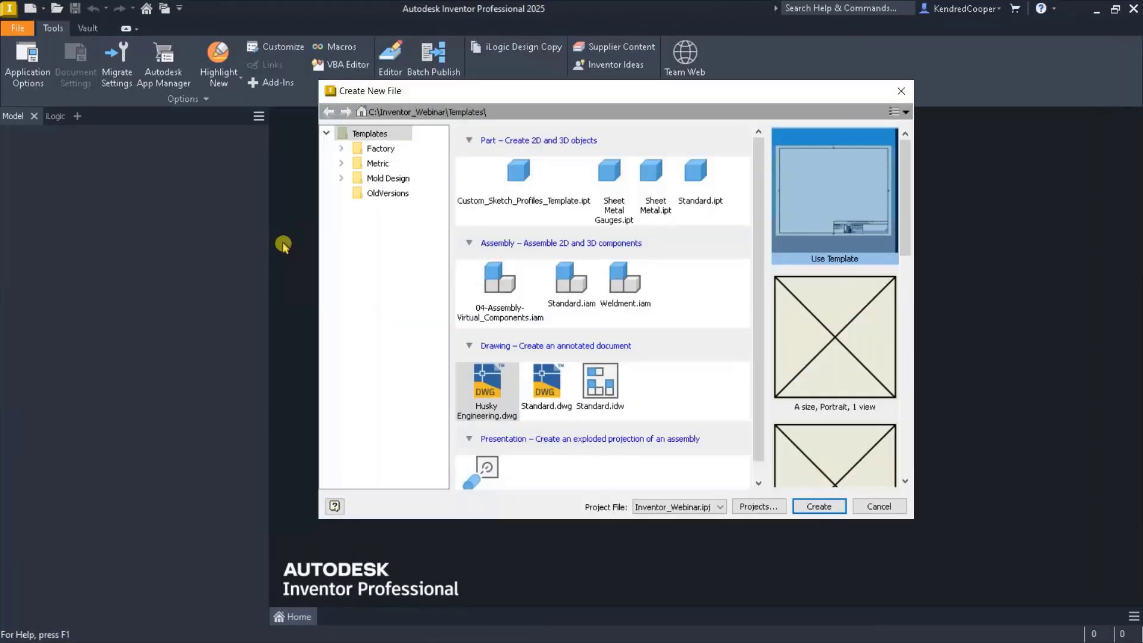
click(698, 178)
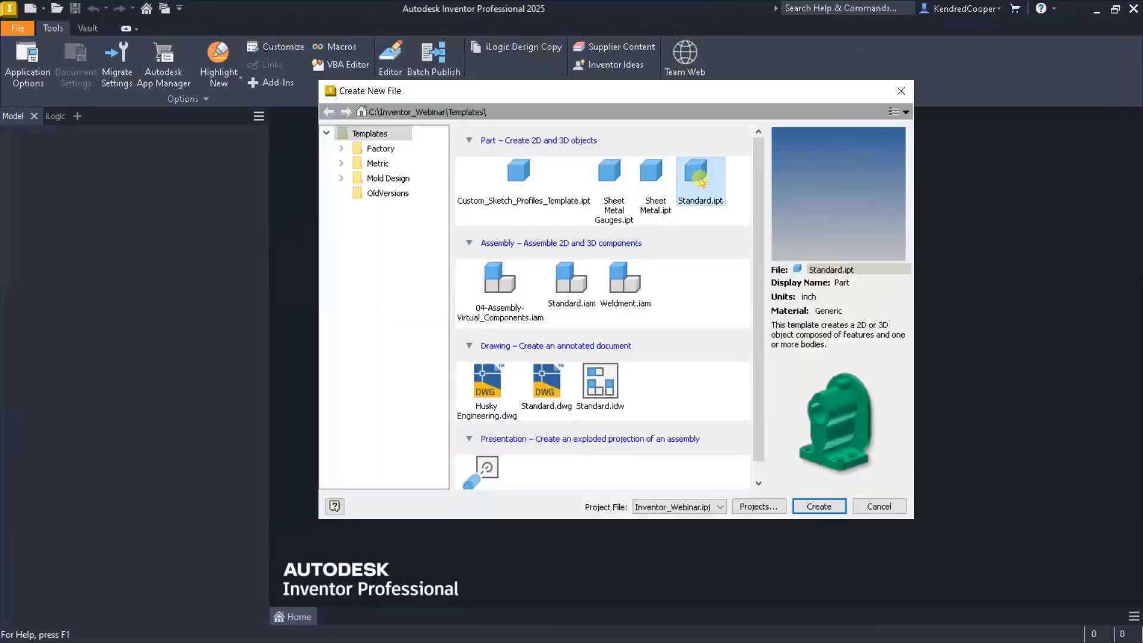
double_click(701, 179)
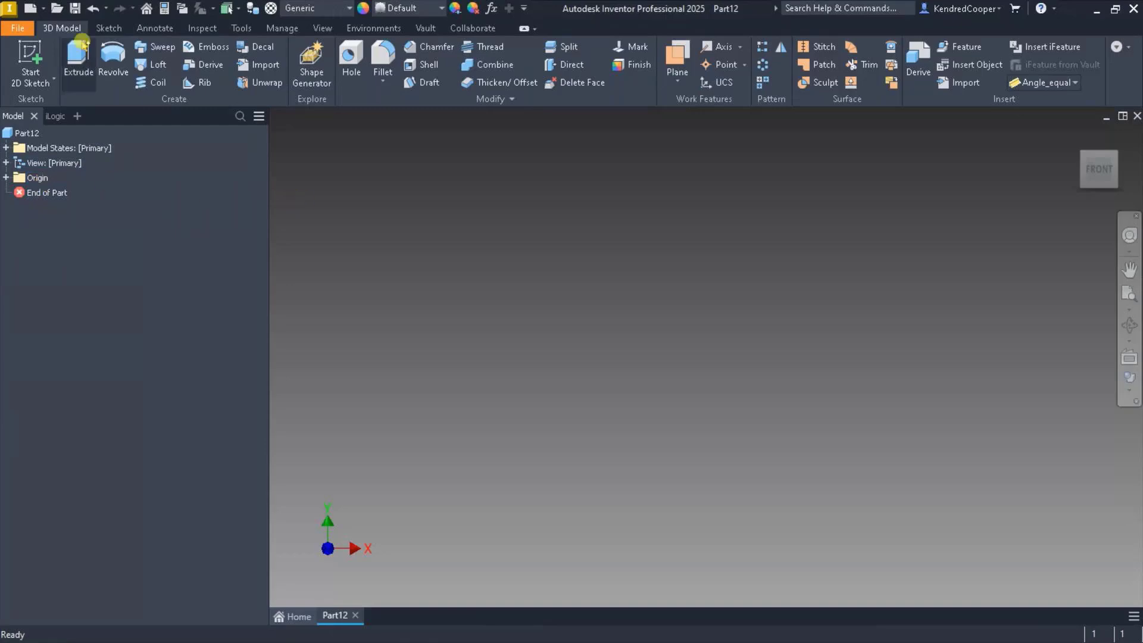
- Create a part from the Custom_Sketch_Profiles_Template.ipt template and expand its Blocks folder to review the stored profiles
click(30, 7)
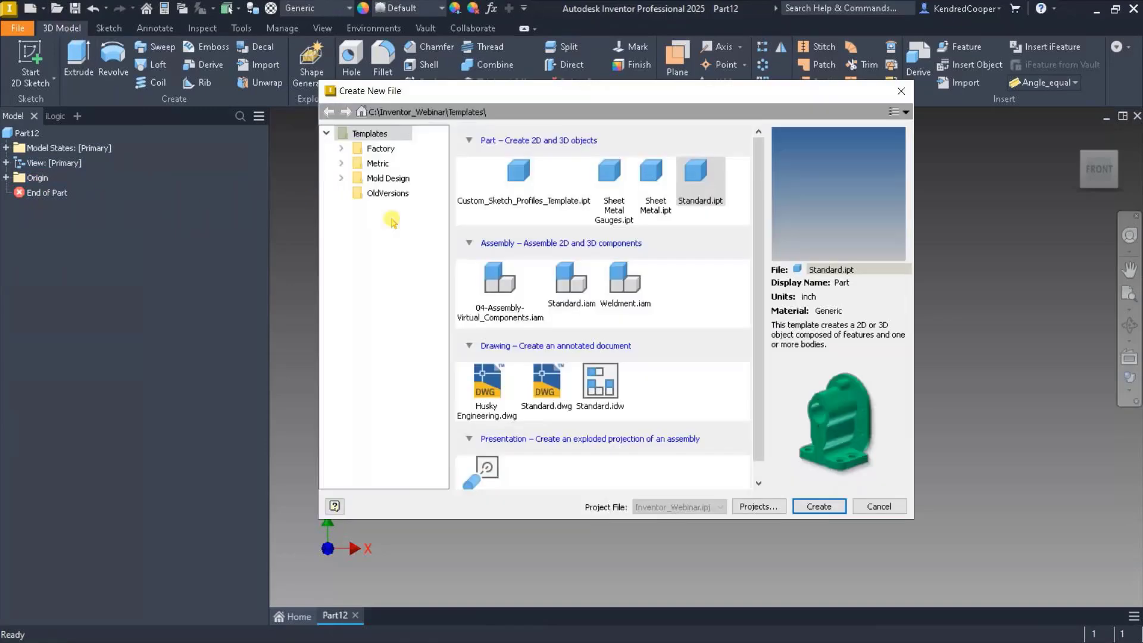
click(519, 179)
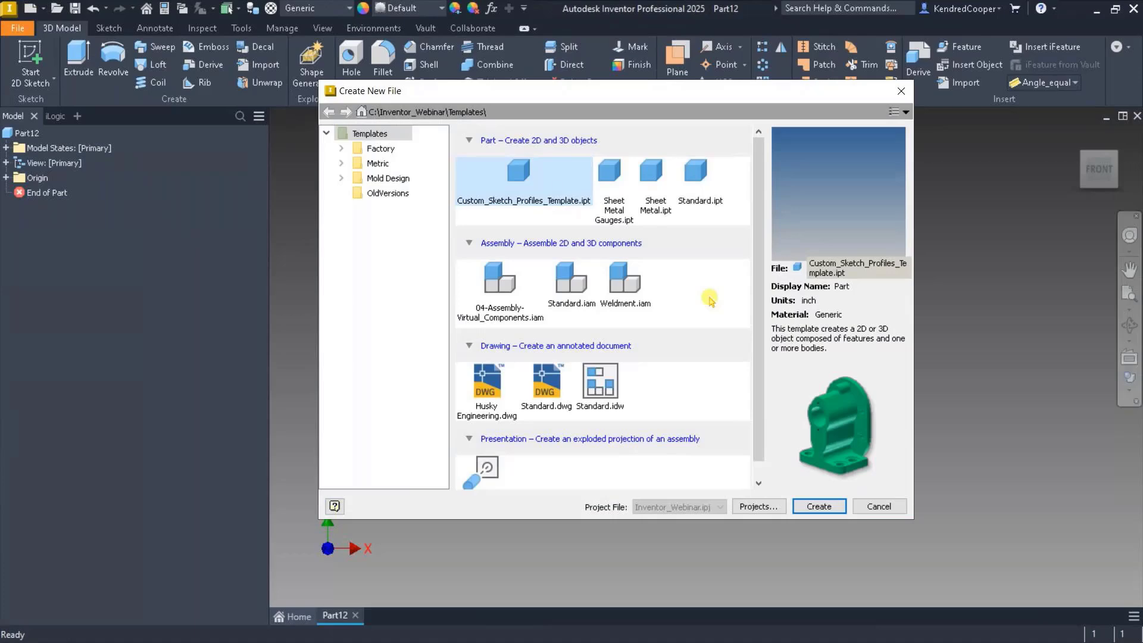
double_click(512, 195)
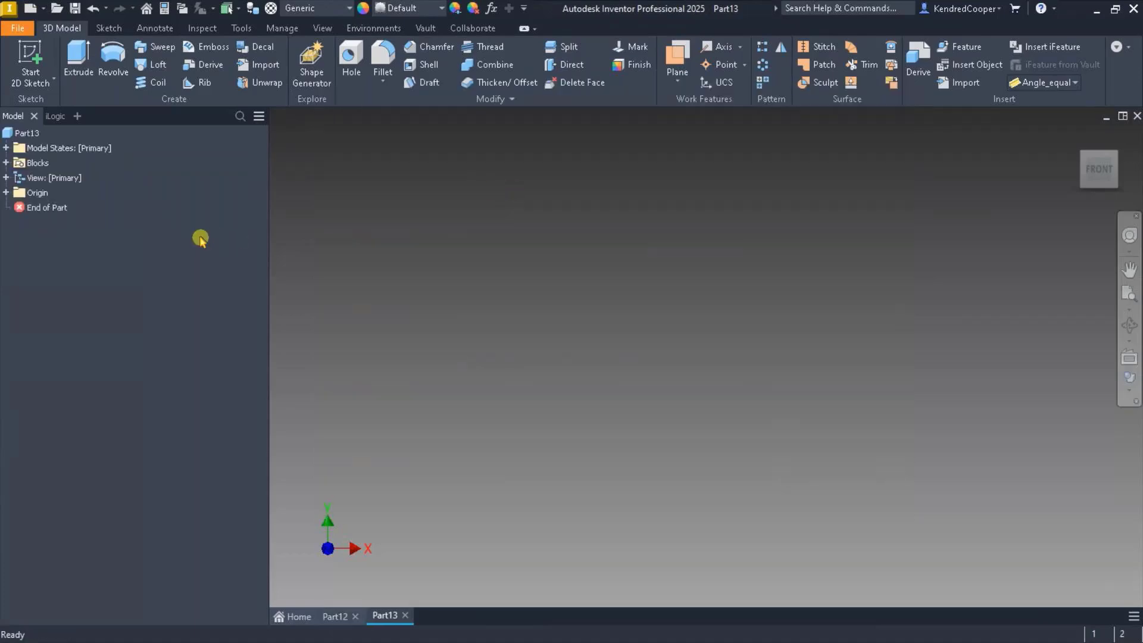
click(37, 164)
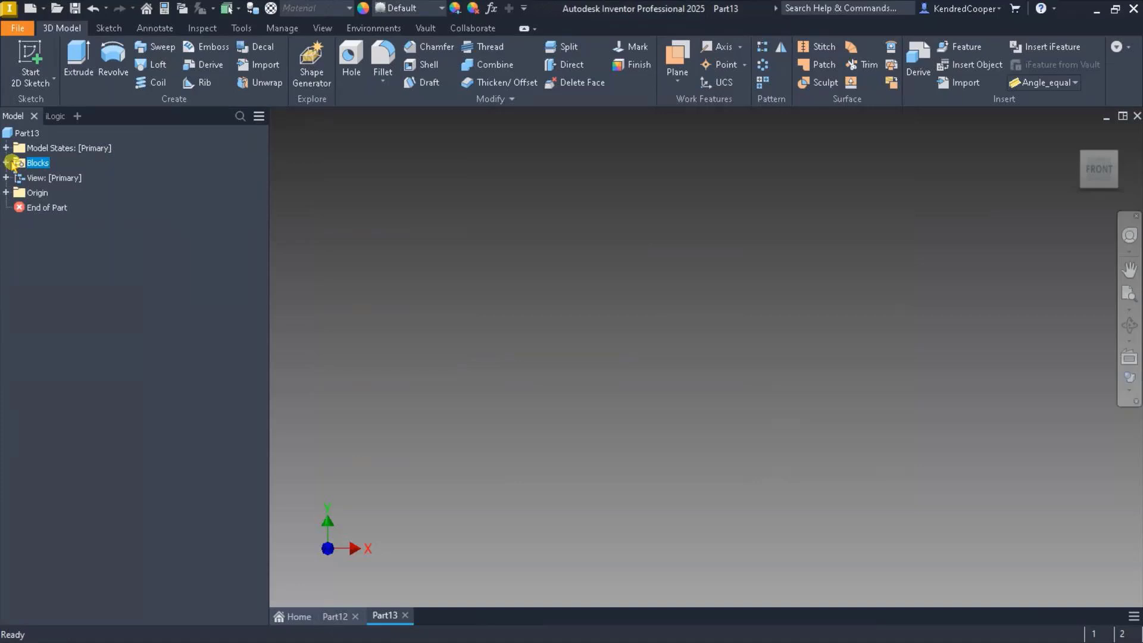
click(7, 162)
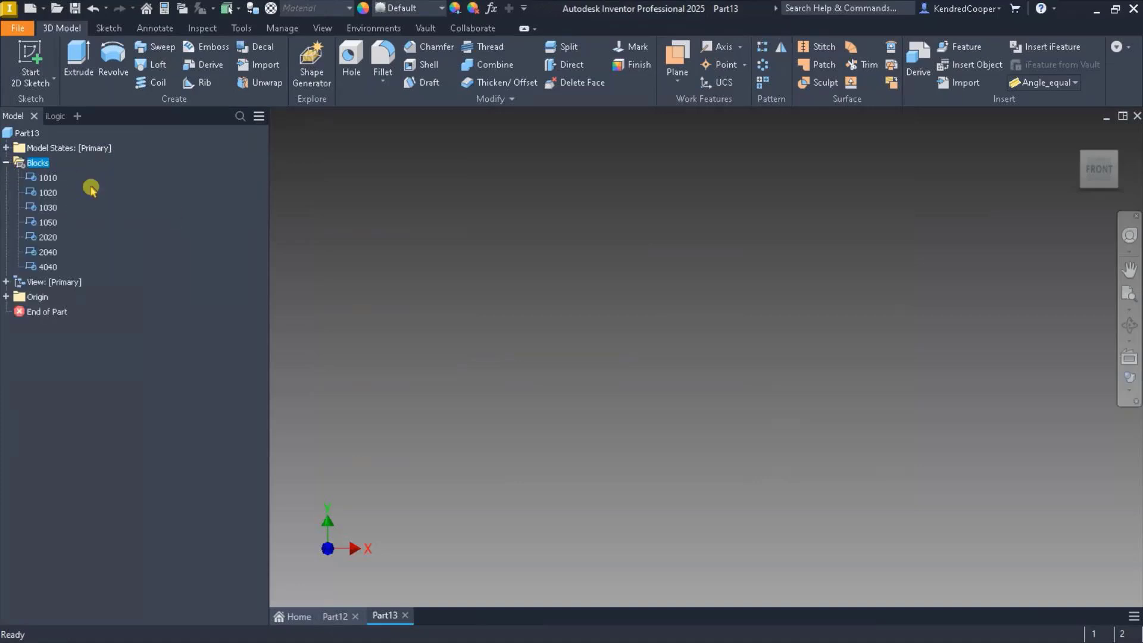
click(46, 178)
click(48, 207)
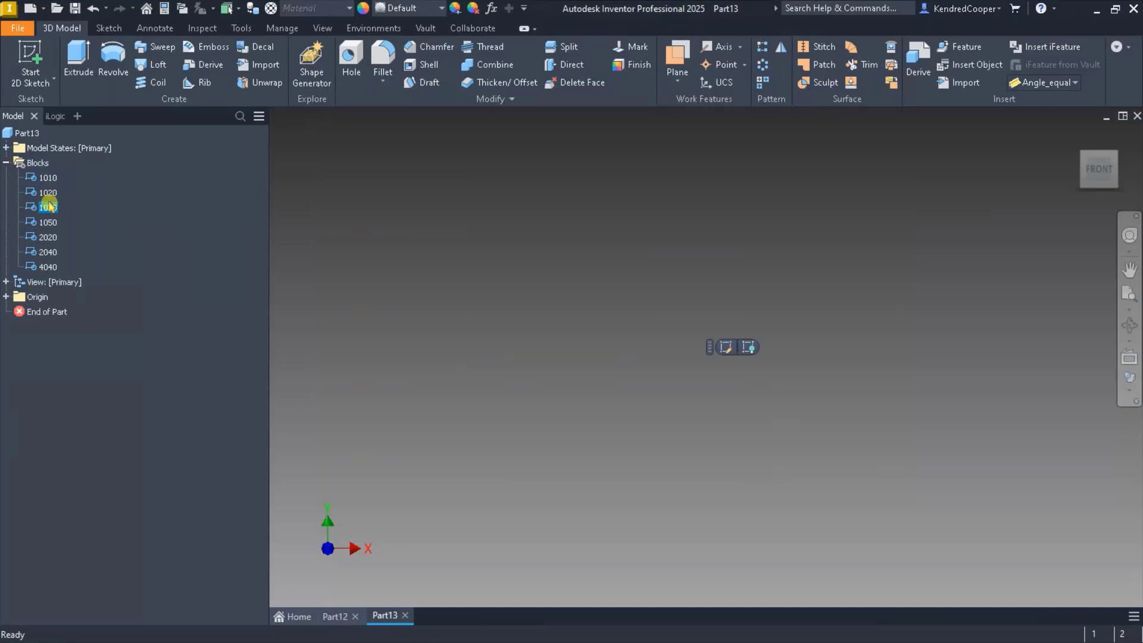
click(143, 238)
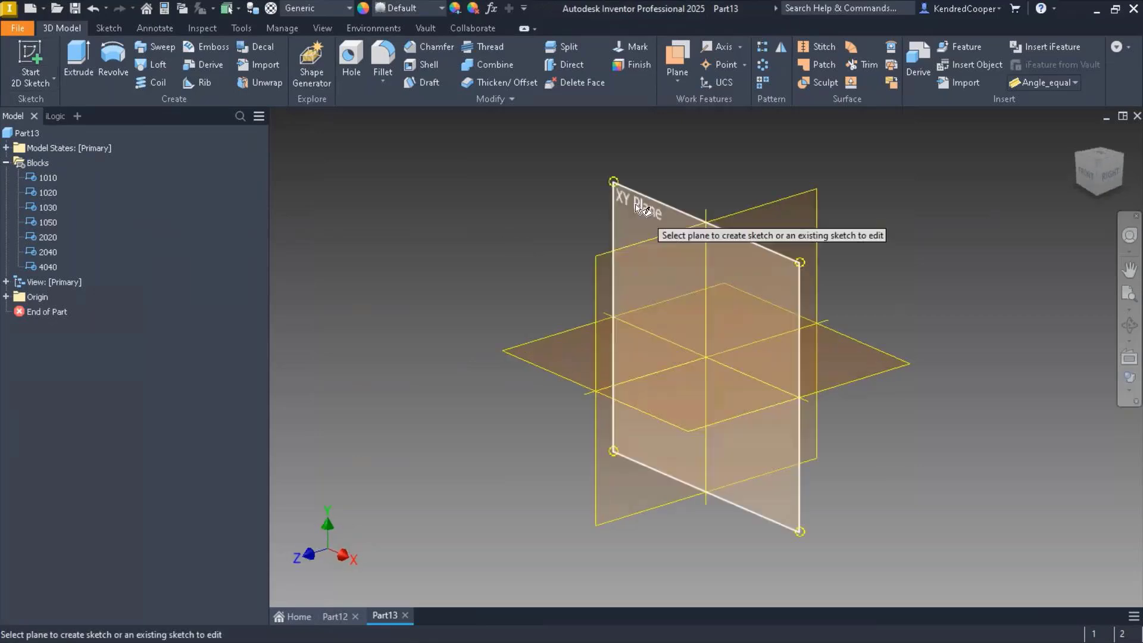
- Place the 2020 block at the origin in a new sketch on the XY plane and finish the sketch
click(619, 196)
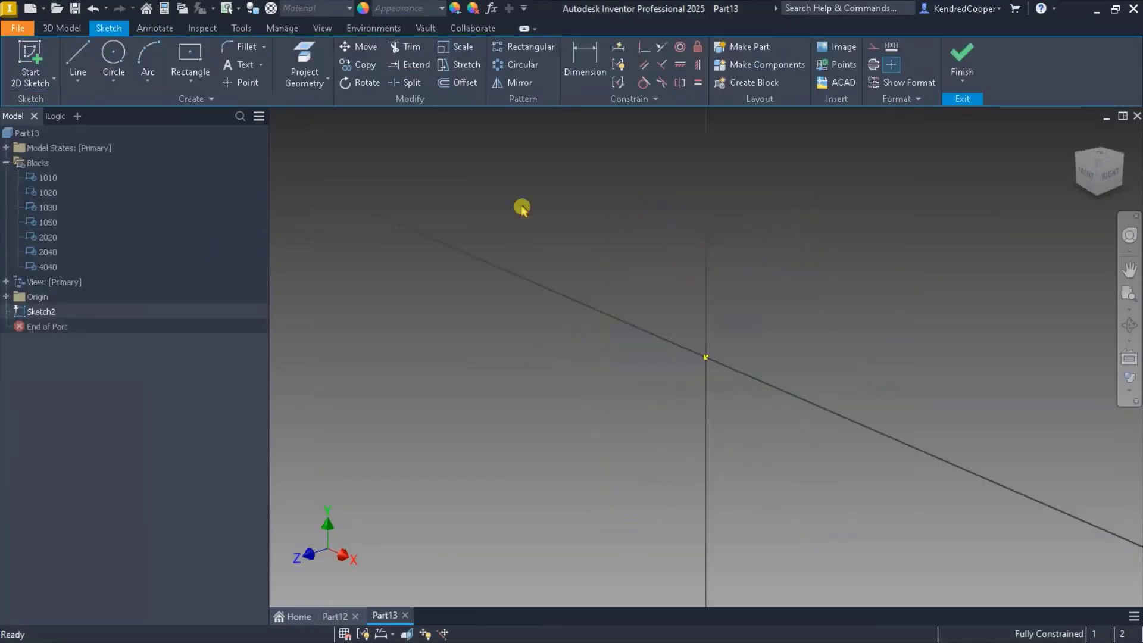
right_click(47, 239)
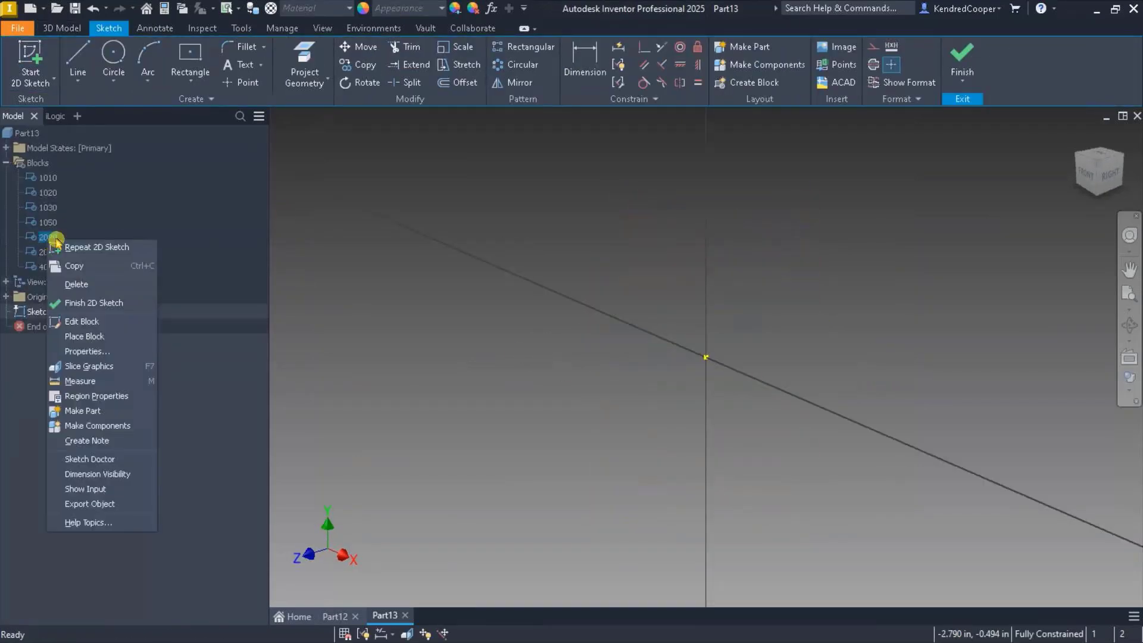
click(135, 336)
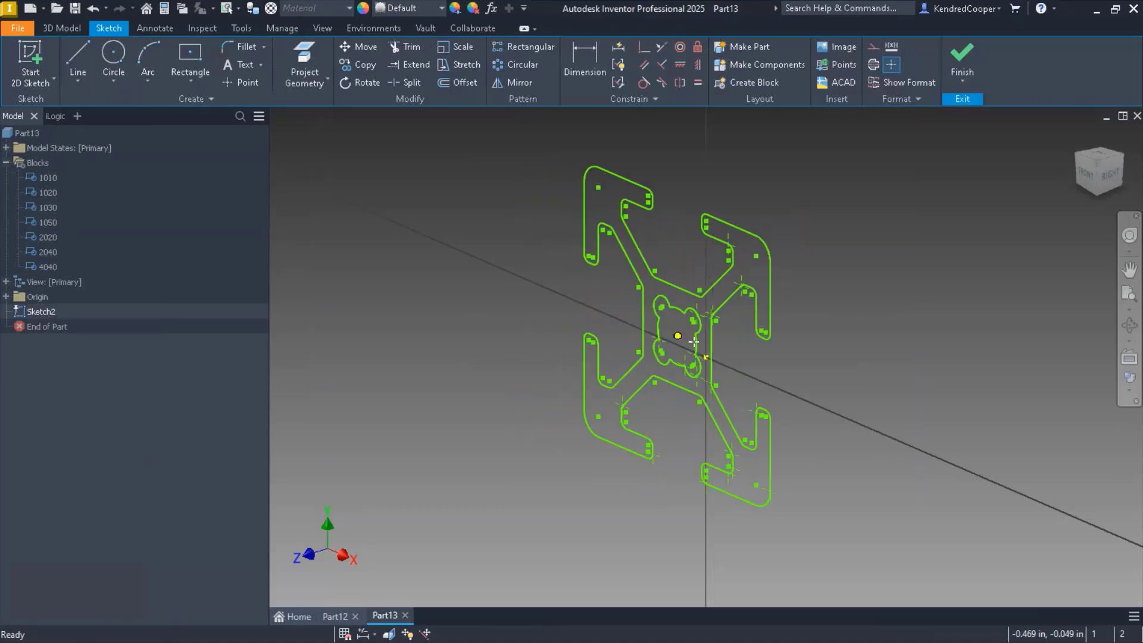
click(706, 356)
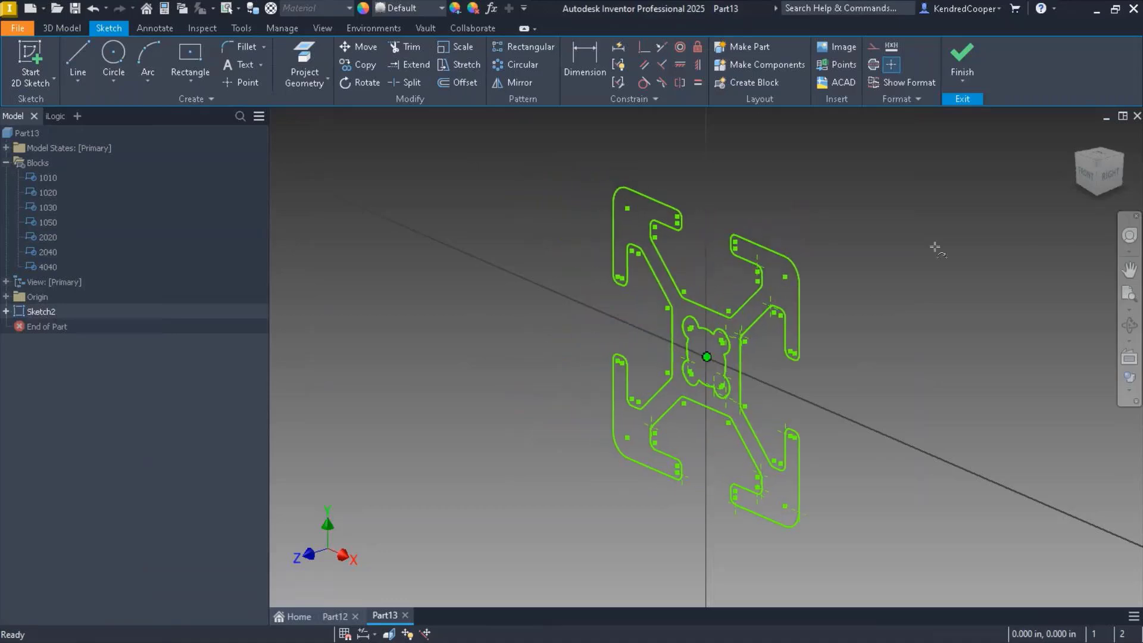
click(962, 60)
- Extrude the 2020 profile symmetrically with a distance of 12 in and show the whole body
click(93, 67)
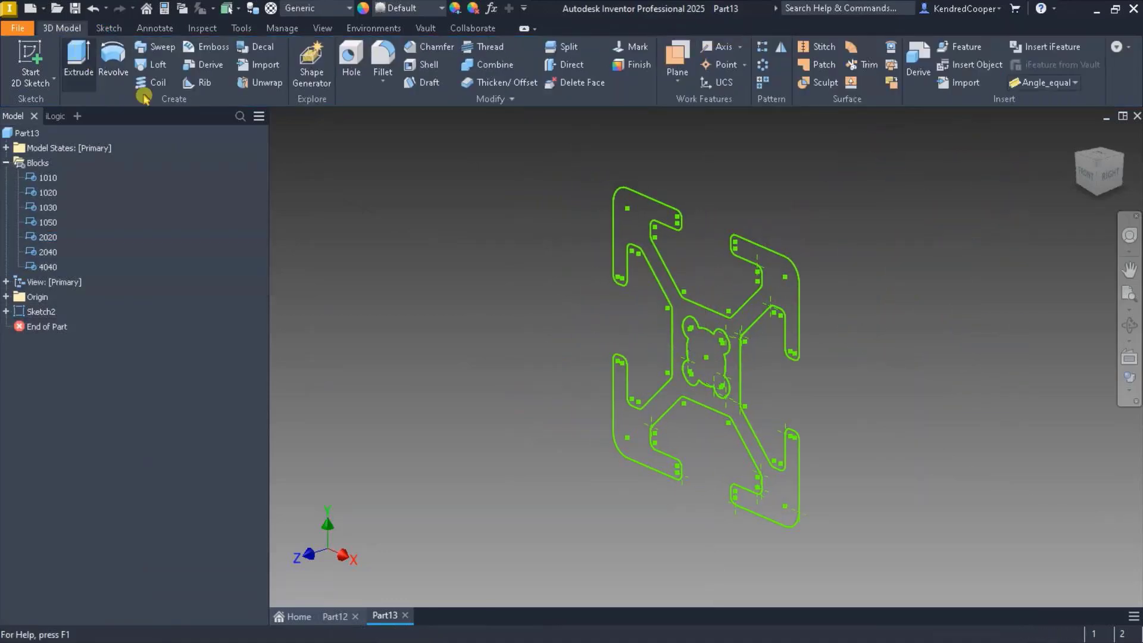
click(623, 218)
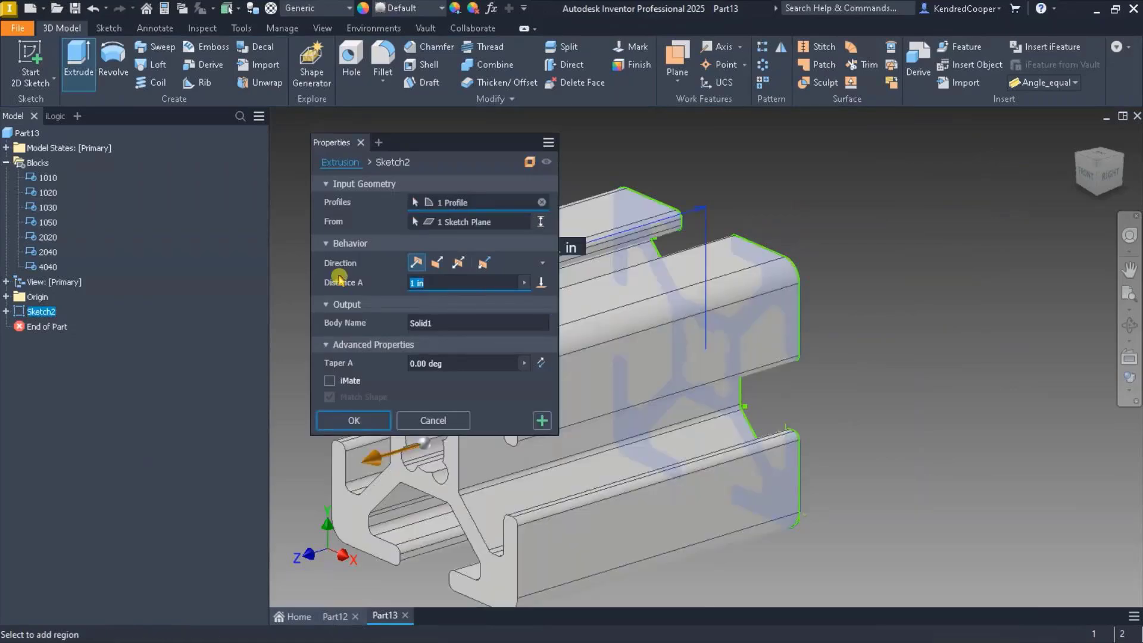
click(426, 283)
text(12)
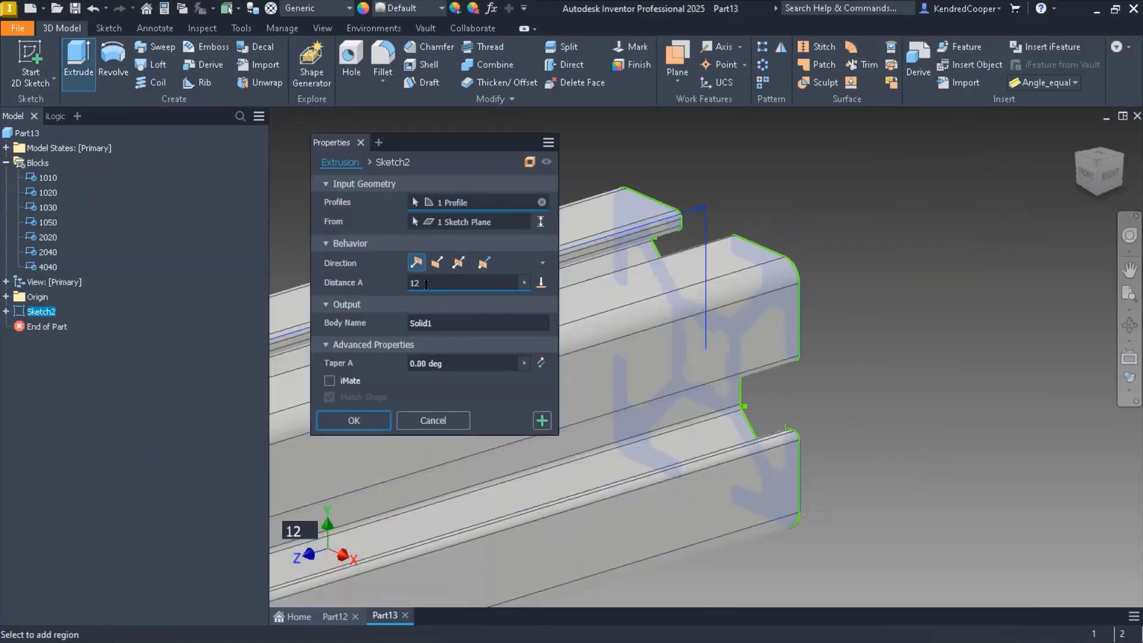
click(457, 262)
click(354, 420)
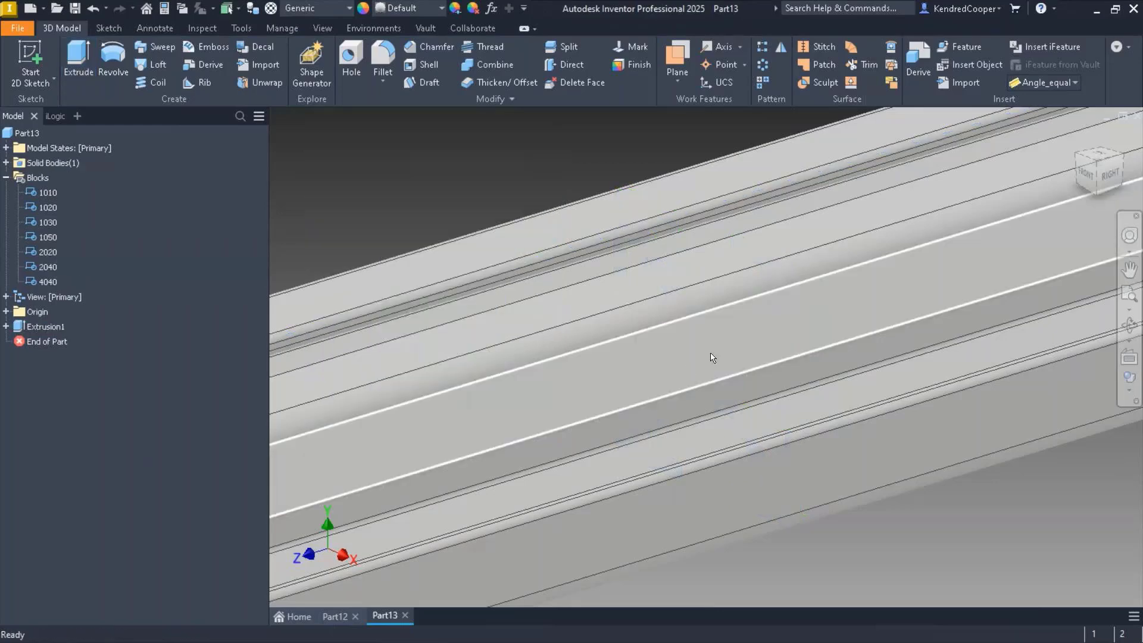
key(Home)
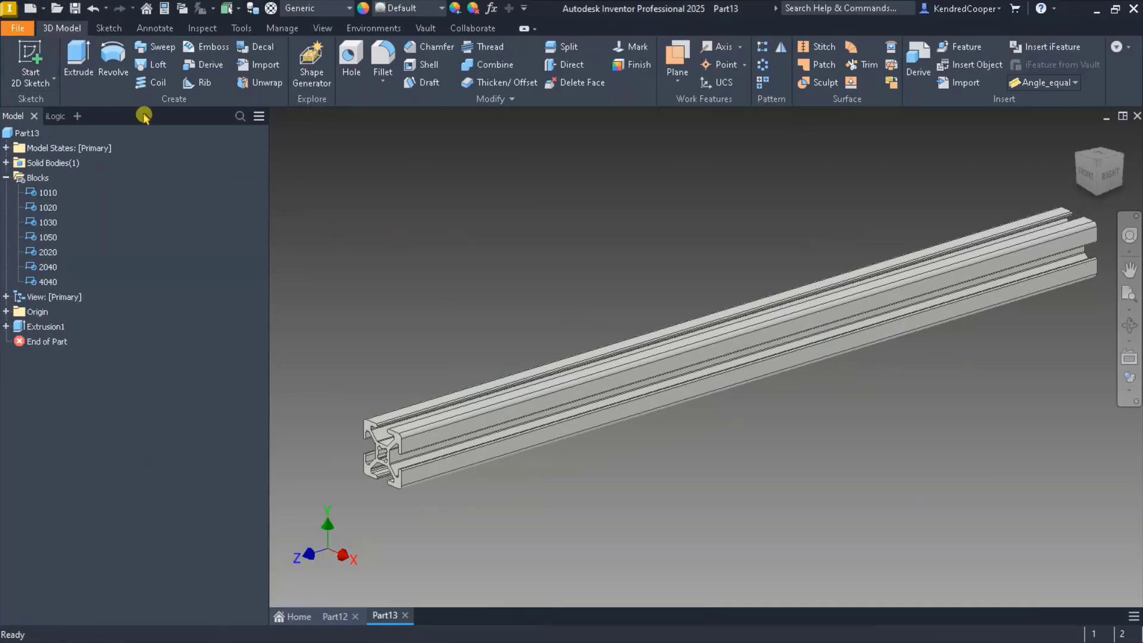
- Locate Custom_Sketch_Profiles_Template.ipt in the Templates folder of Inventor_Webinar and leave the file browser without opening it
click(56, 9)
click(538, 117)
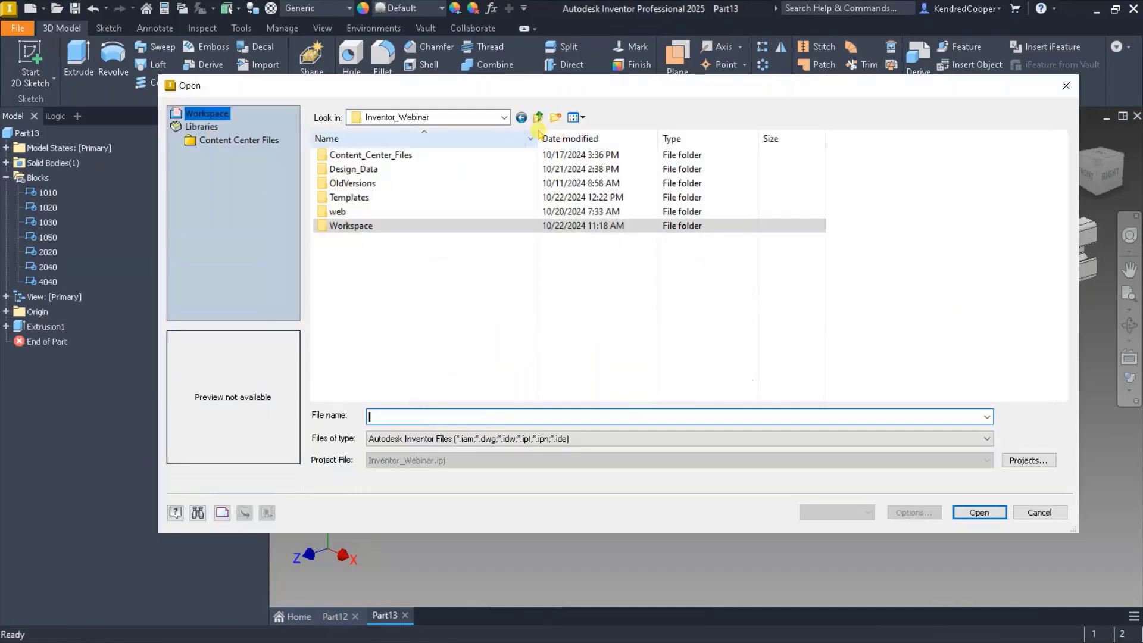
double_click(357, 198)
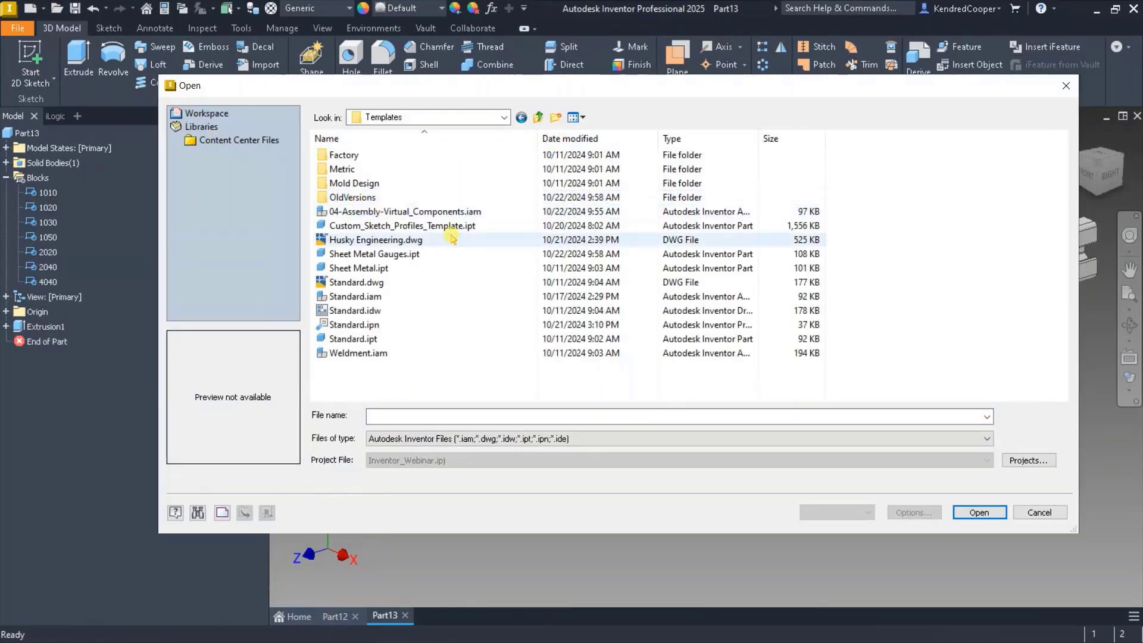
click(455, 227)
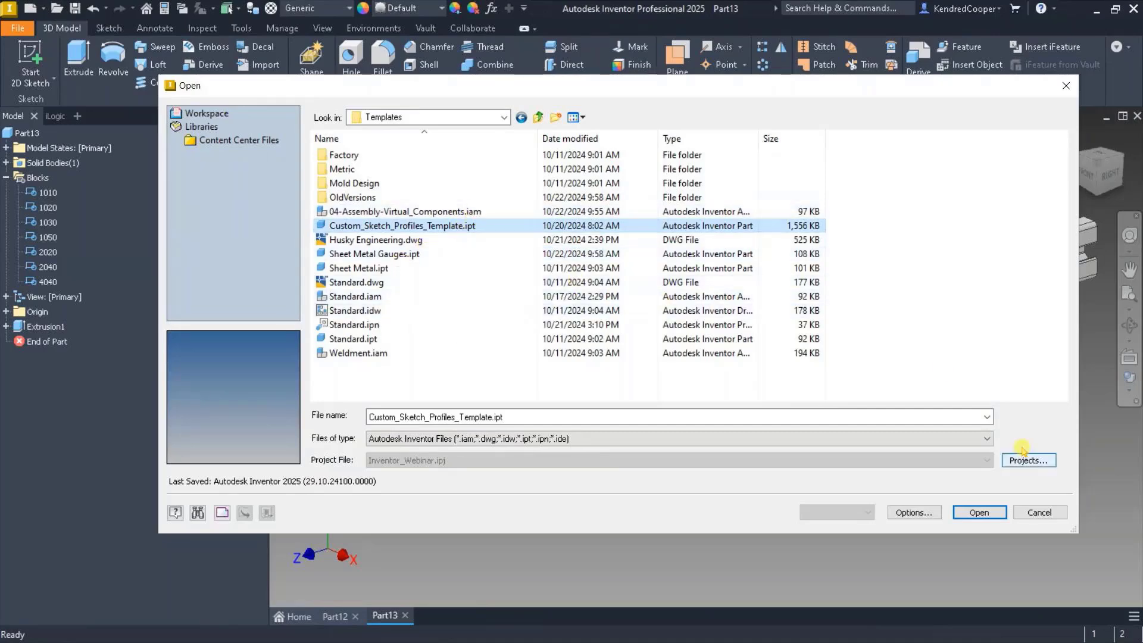
click(1049, 513)
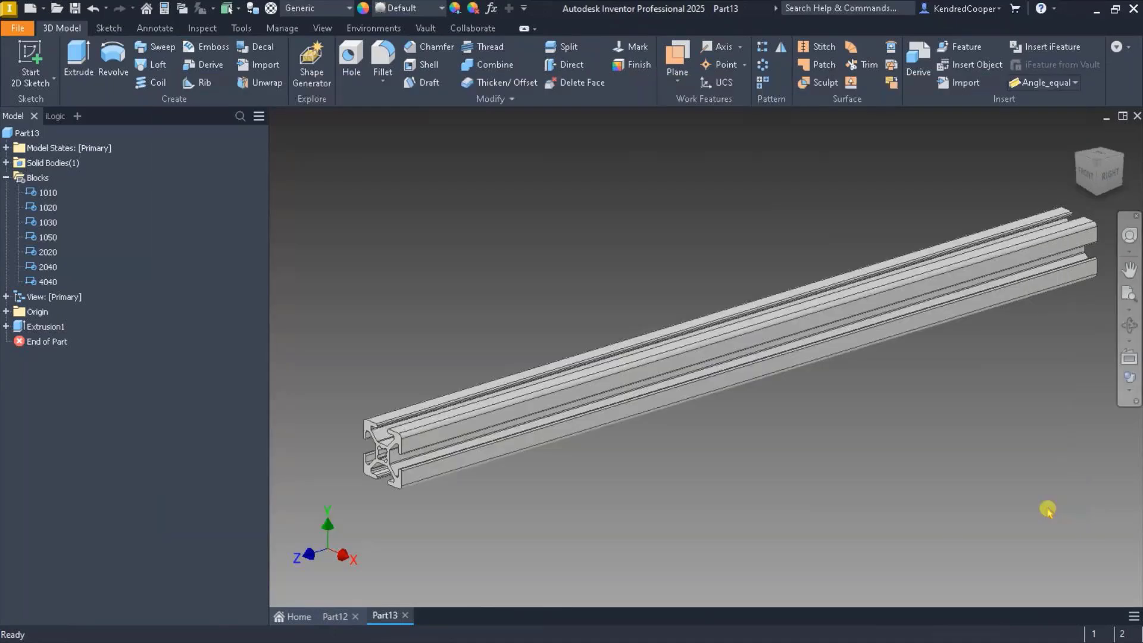
- Close the extruded profile part and the empty standard part
click(1138, 118)
click(546, 349)
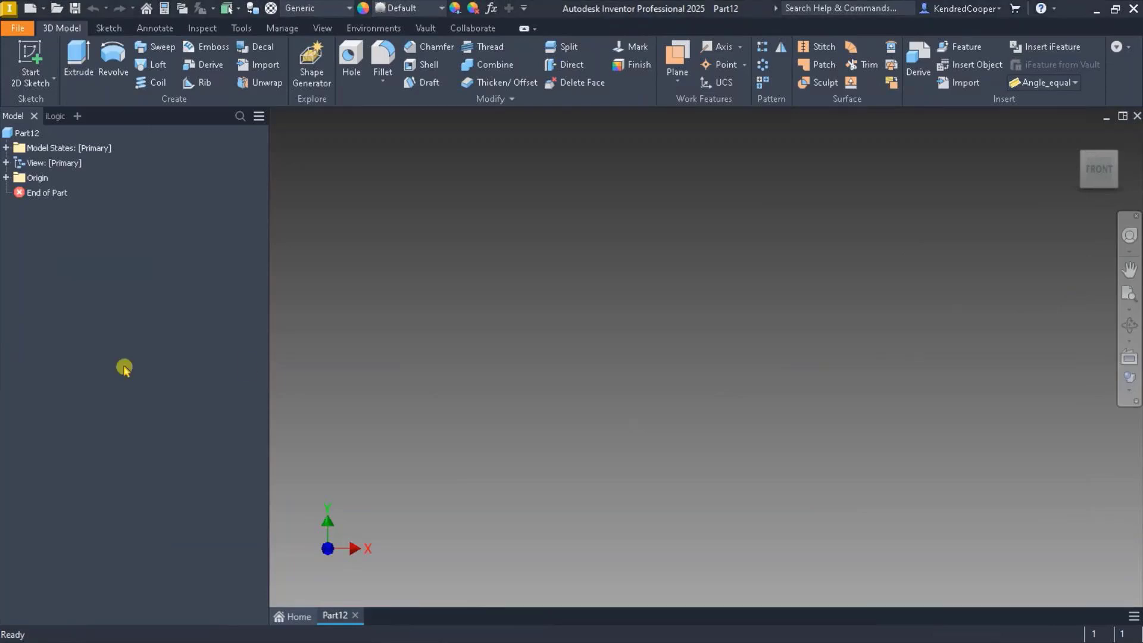
click(1137, 116)
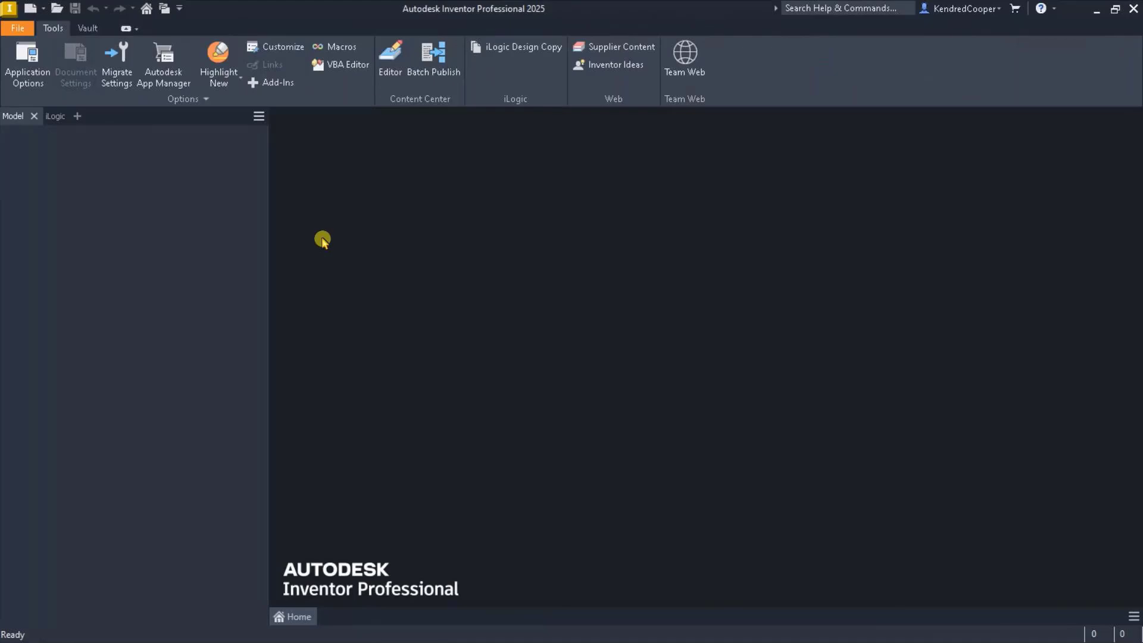
- Create a new assembly from the Standard.iam template and narrow the model browser
click(29, 8)
click(580, 285)
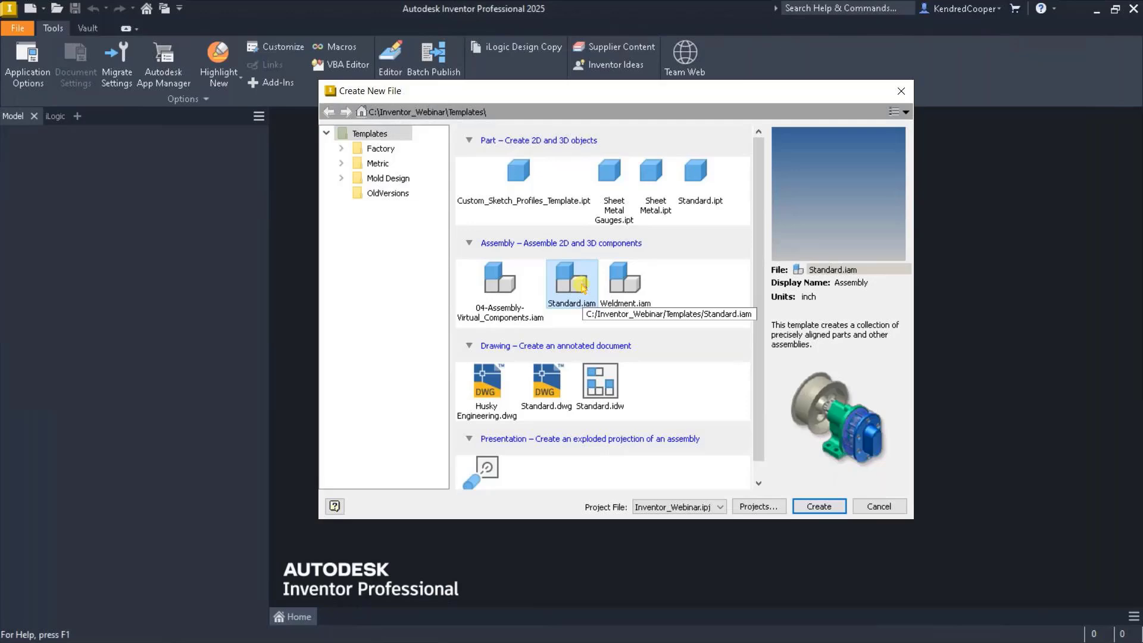
double_click(581, 286)
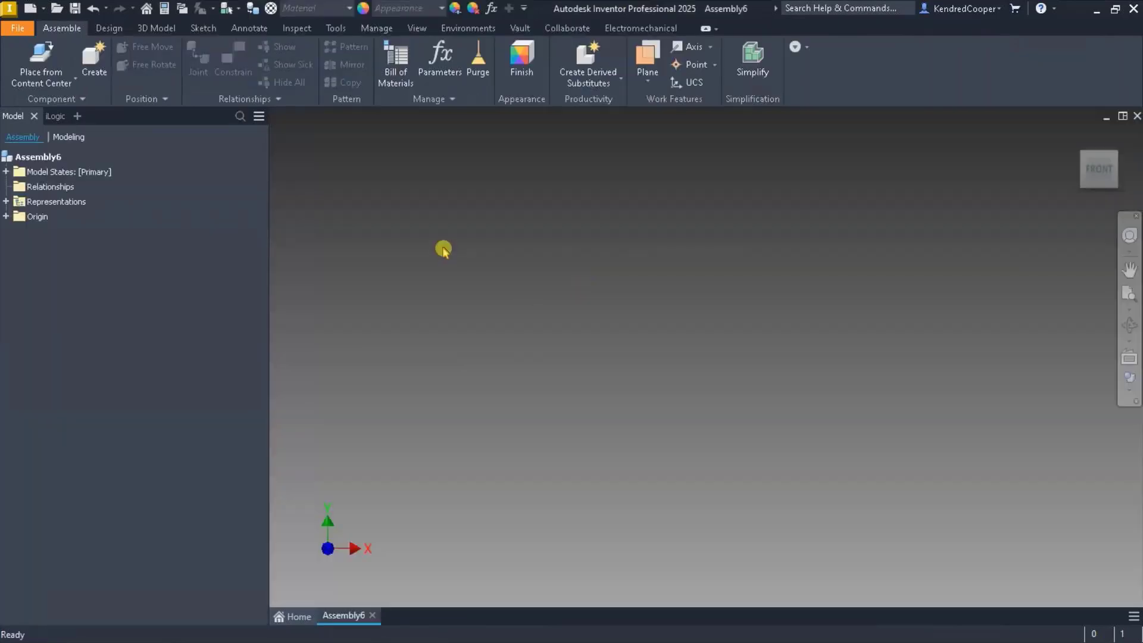
drag(269, 196, 230, 197)
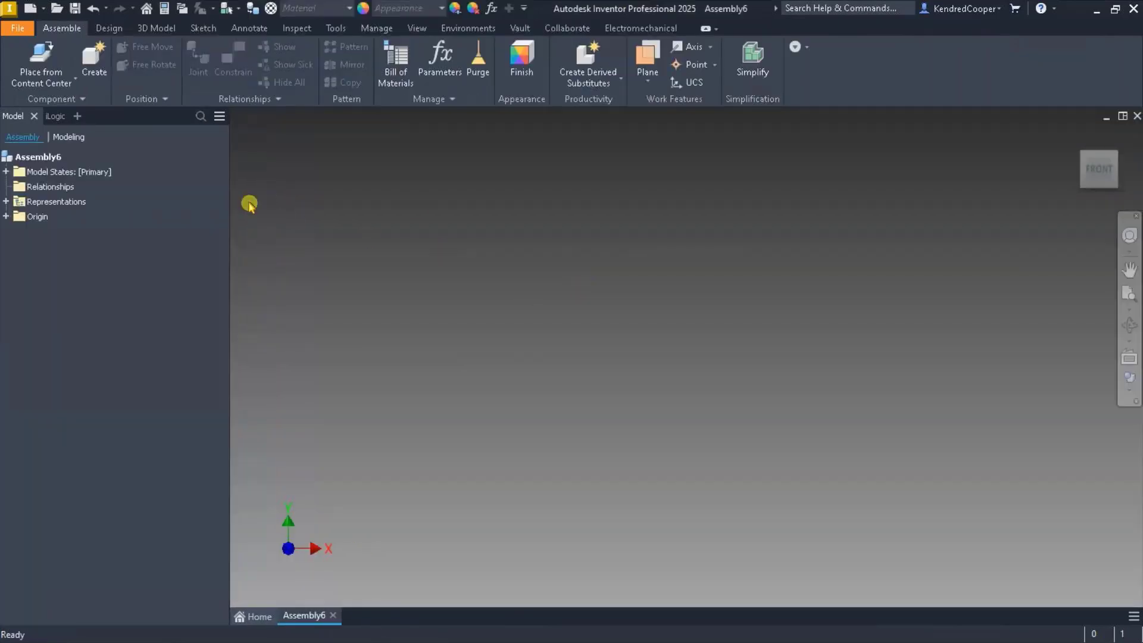
- Check the new assembly's Bill of Materials in its Model Data view and close it
click(393, 70)
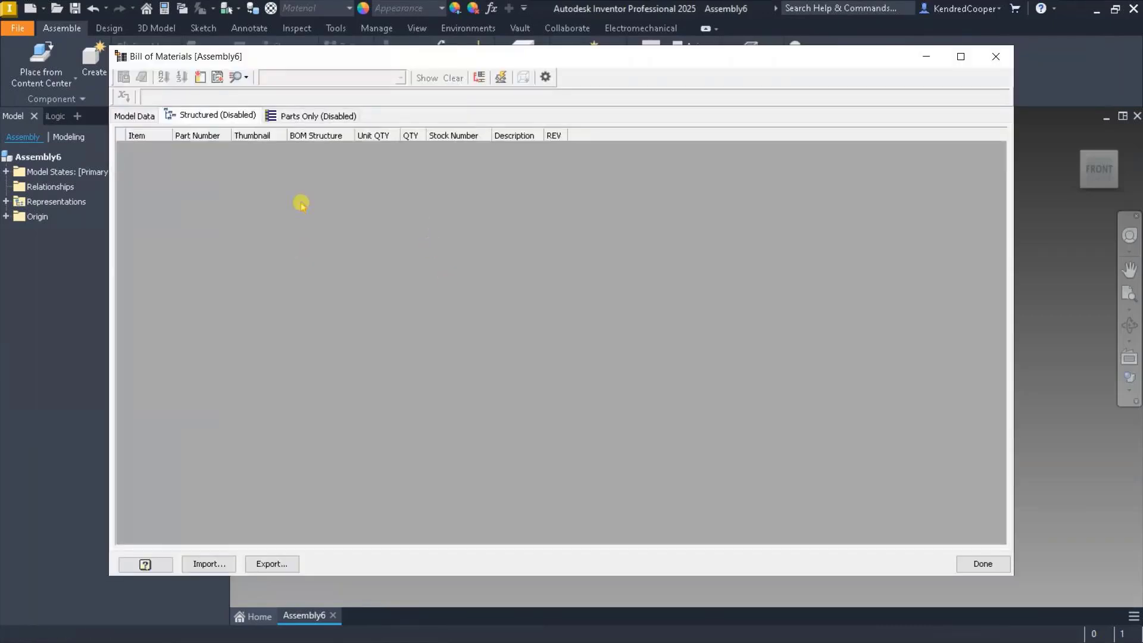
click(144, 115)
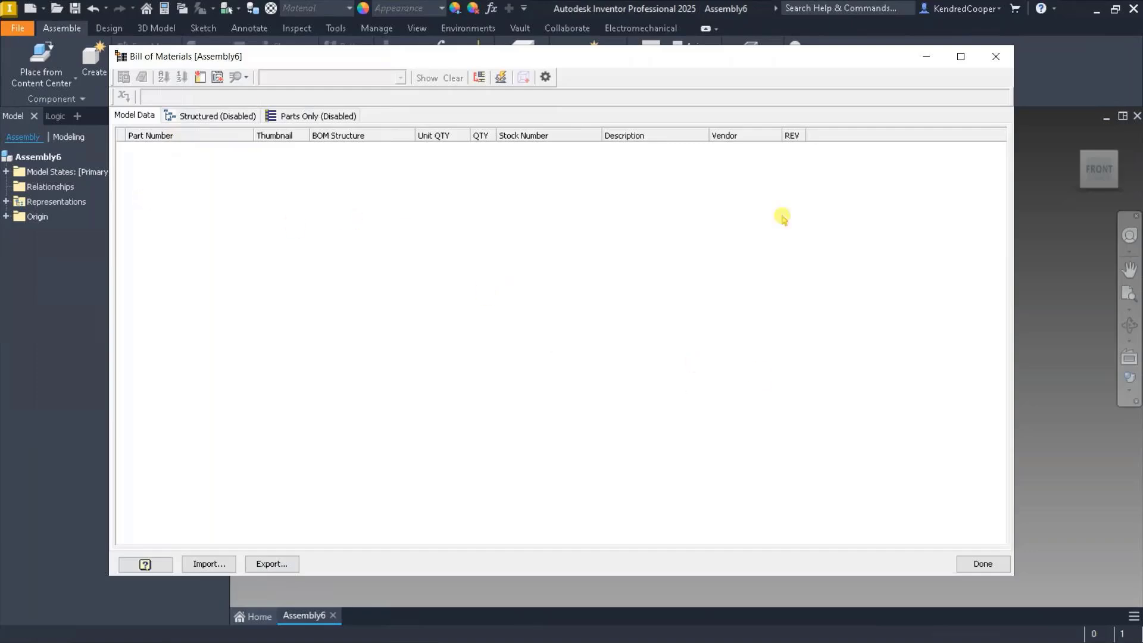
click(996, 56)
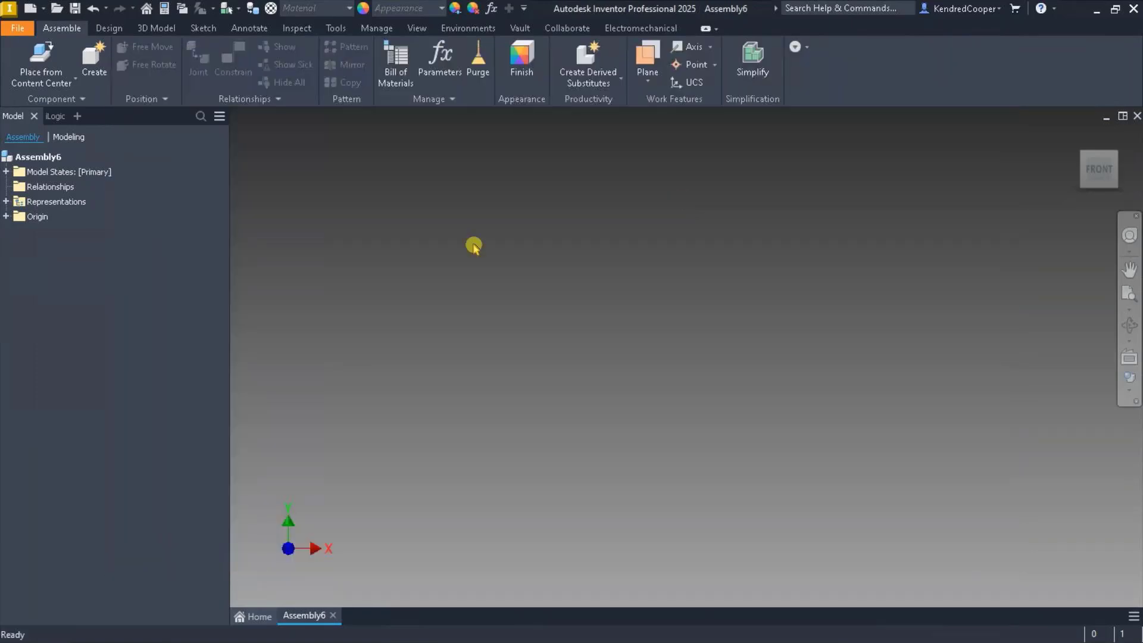
- Review the Virtual Component option and its default BOM structure choices for a new in-place component, and cancel without creating it
click(102, 67)
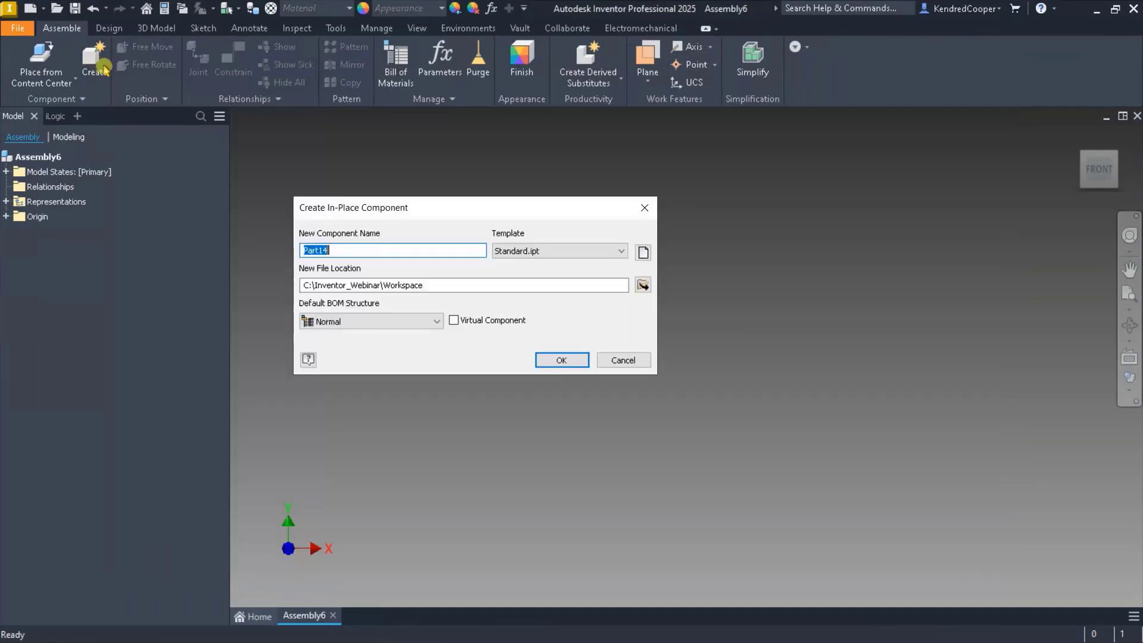
click(454, 321)
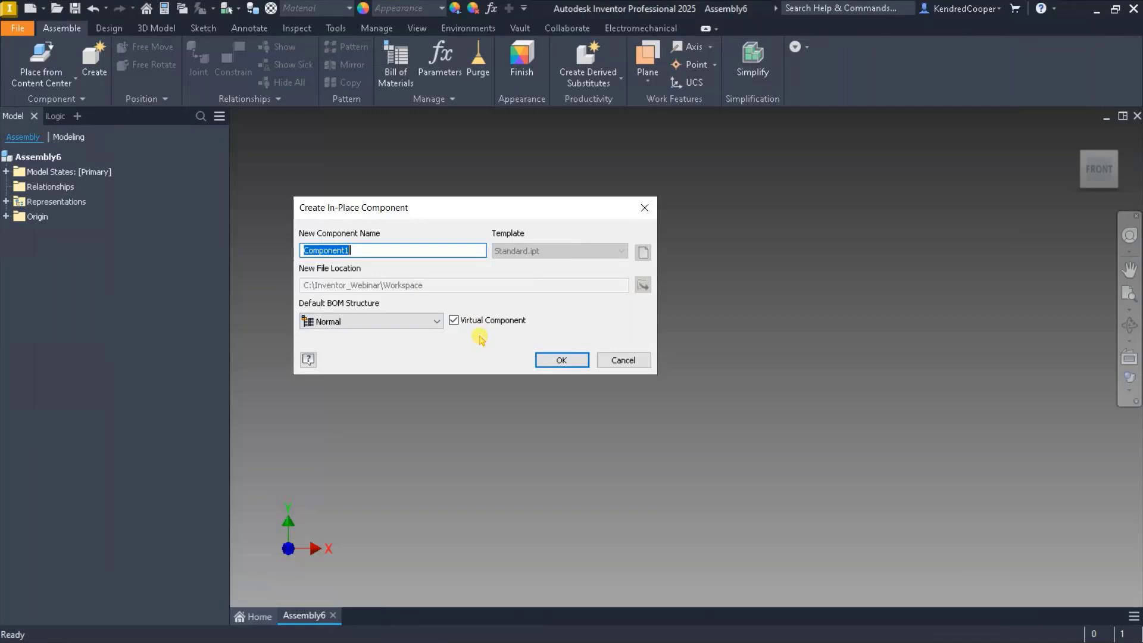
click(438, 321)
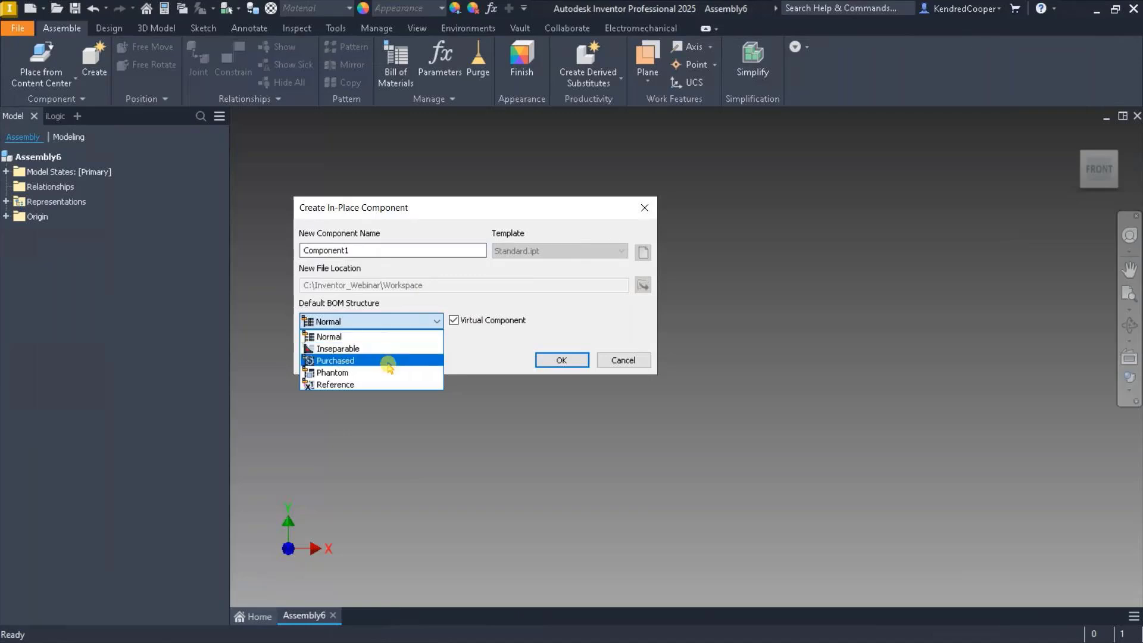
click(543, 332)
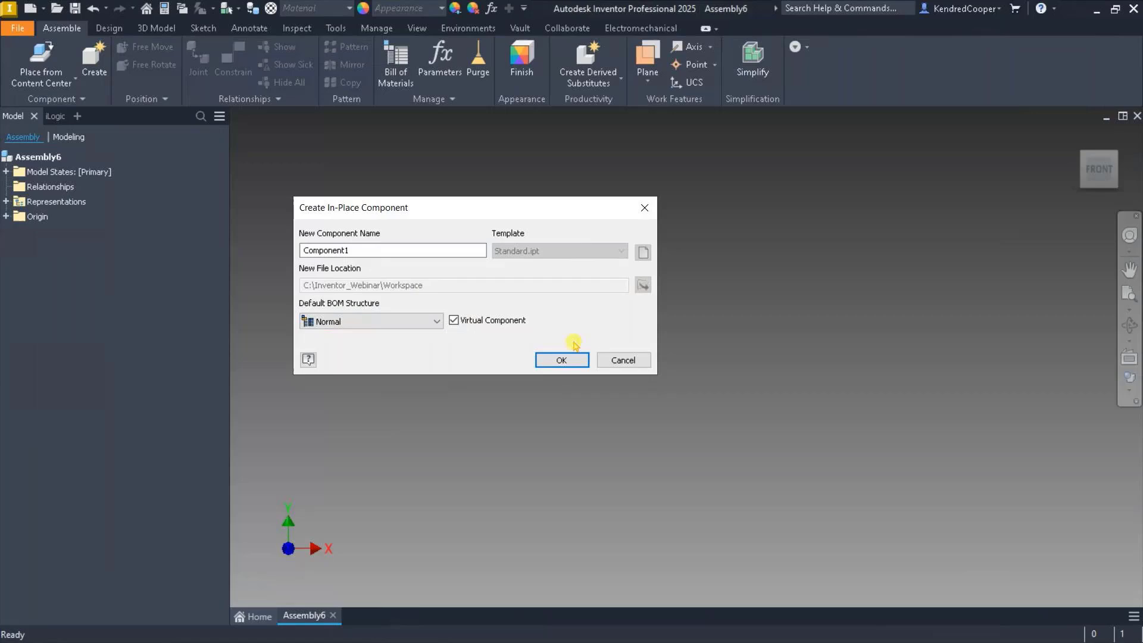
click(623, 360)
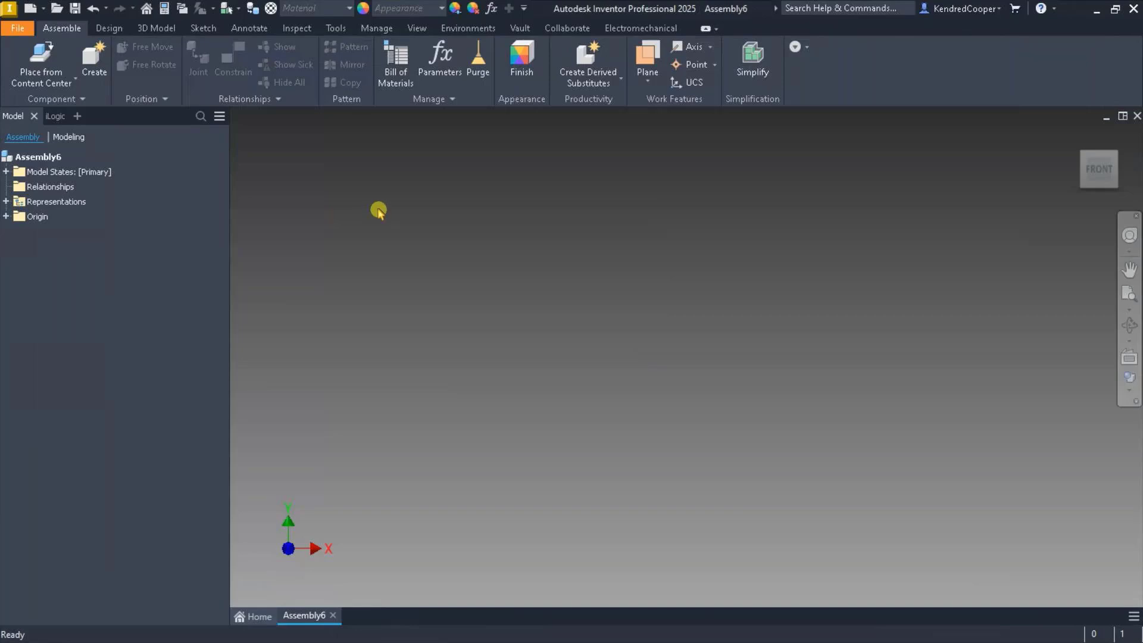
- Check the standard assembly's Bill of Materials once more and close the assembly
click(393, 65)
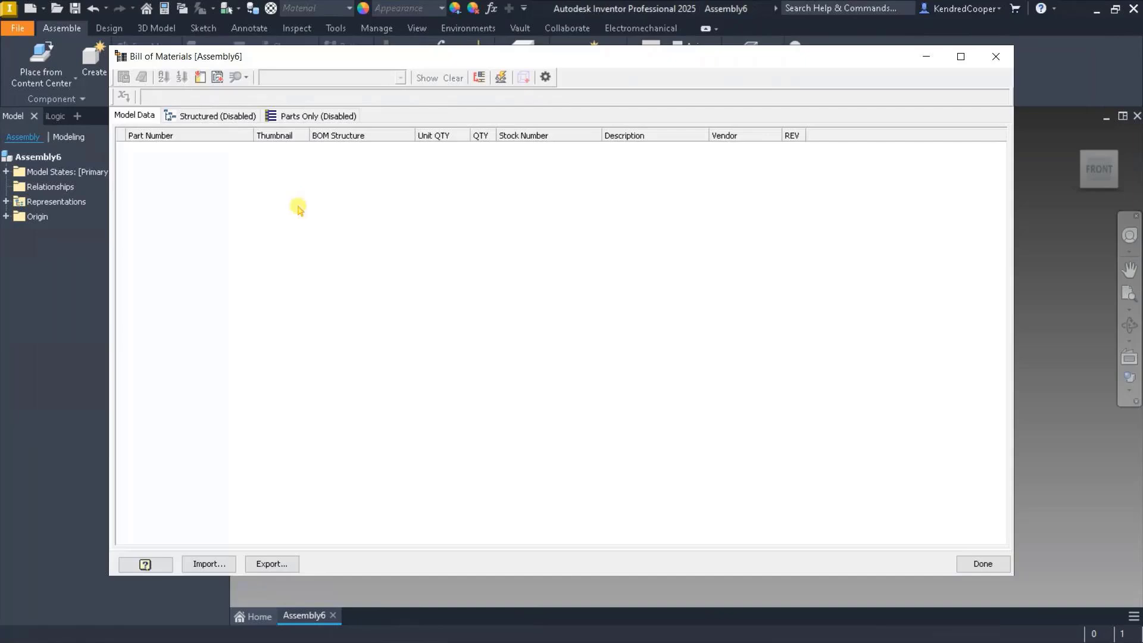
click(996, 57)
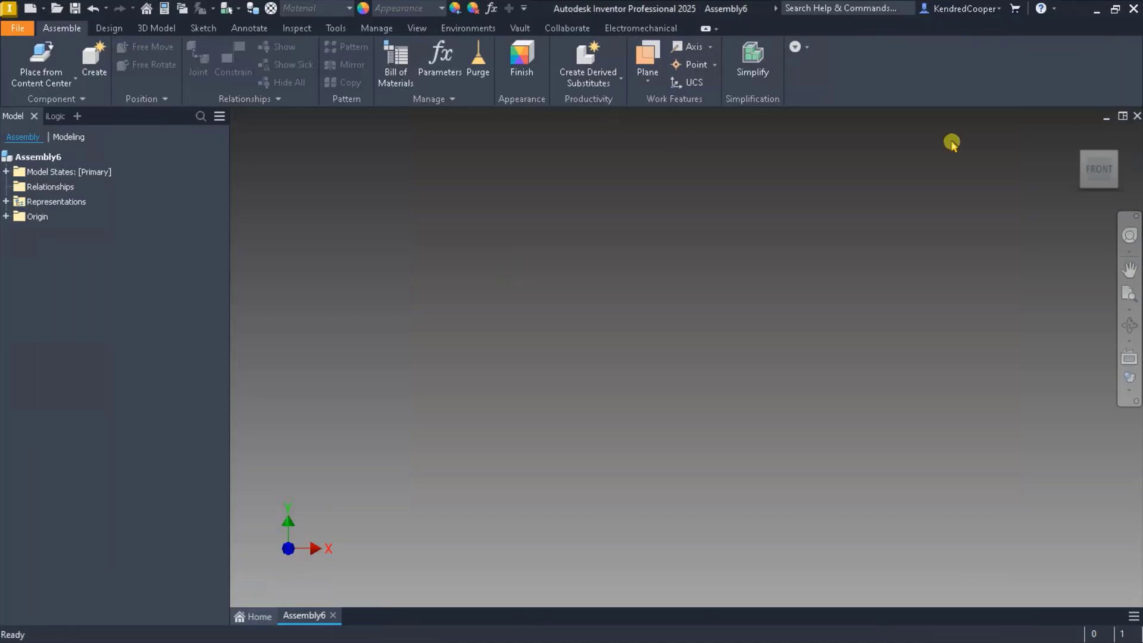
click(1137, 117)
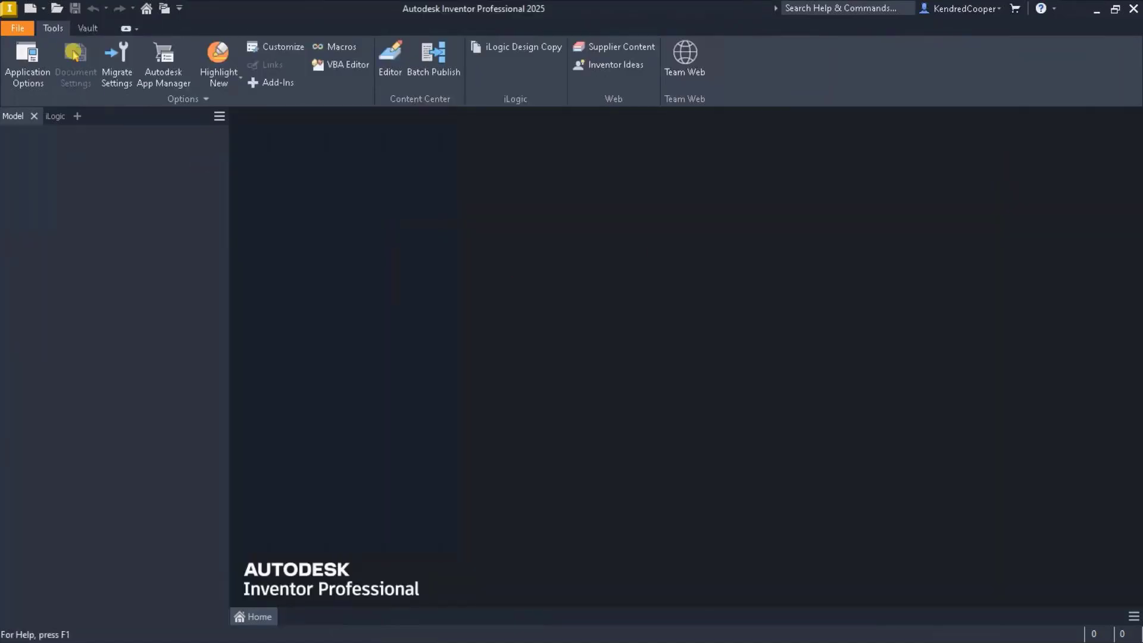
- Create a new assembly from the 04-Assembly-Virtual_Components.iam template and expand its Virtual_Components folder
click(30, 9)
click(500, 285)
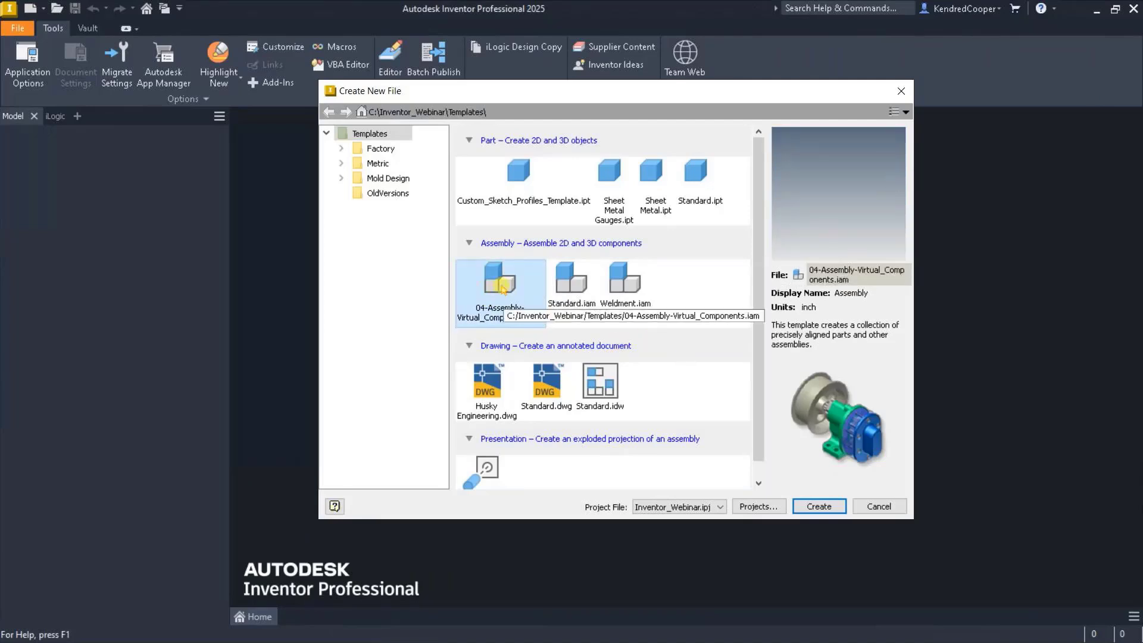
double_click(502, 288)
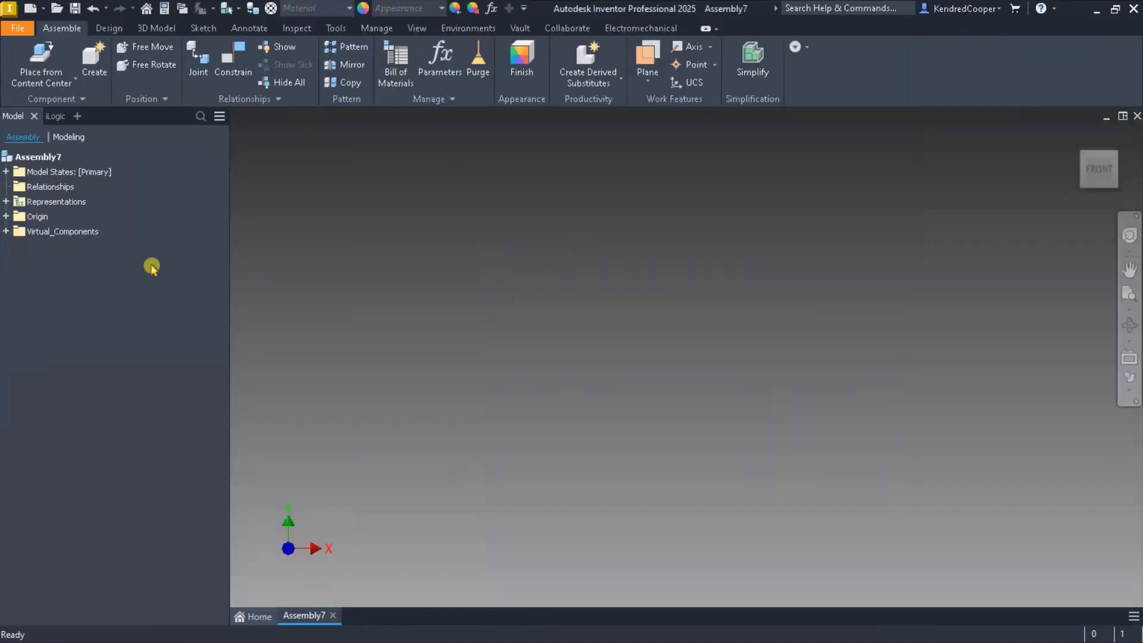
click(14, 232)
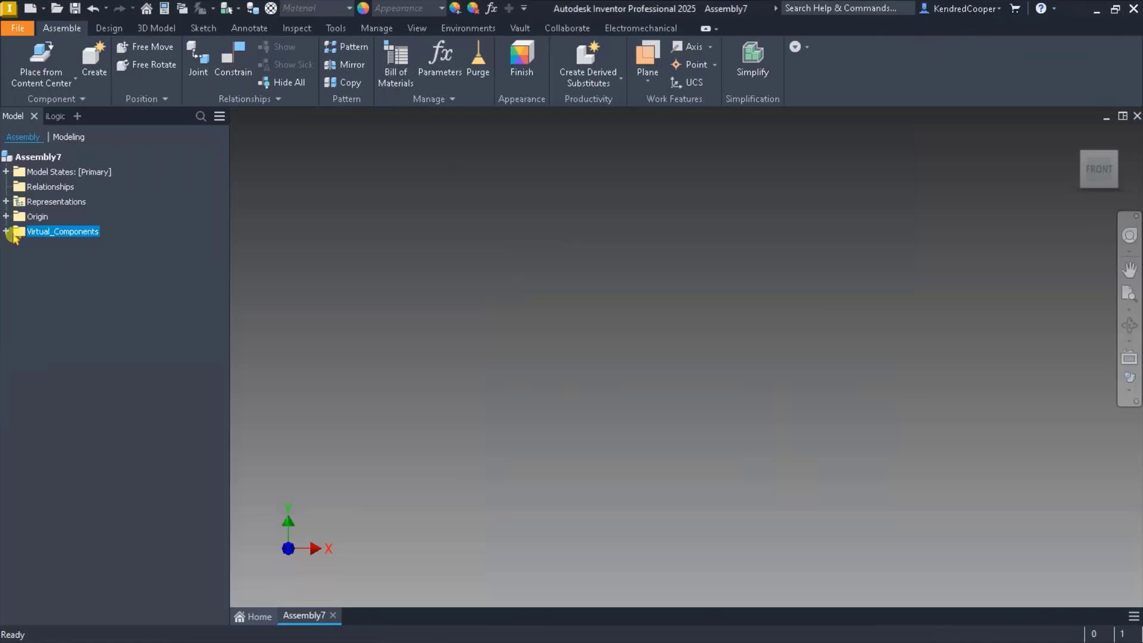
click(7, 231)
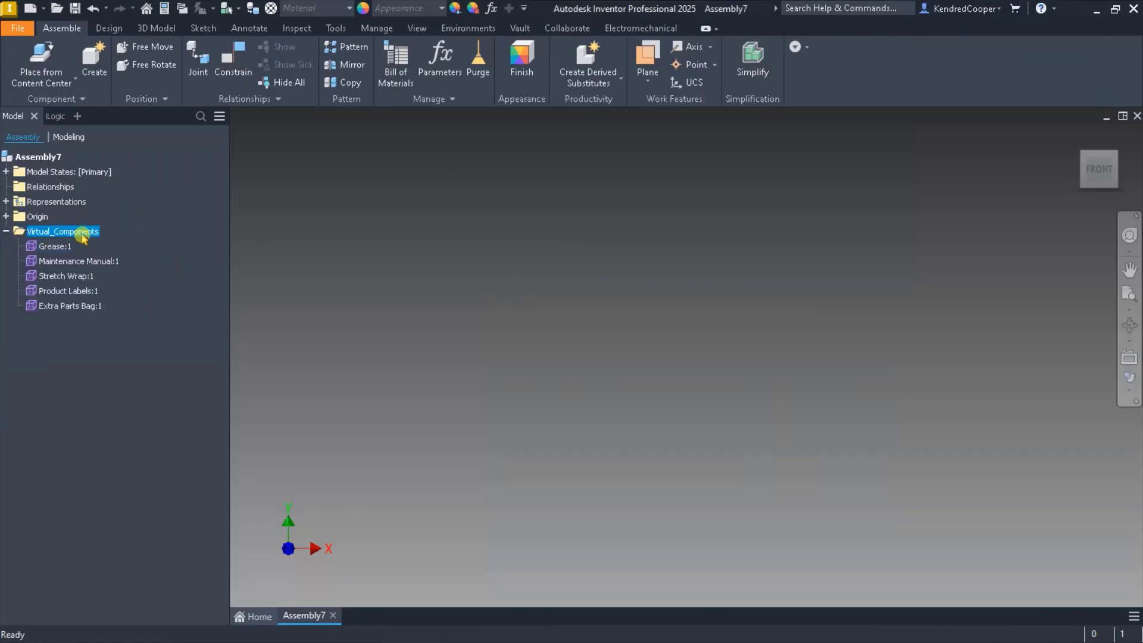
click(144, 233)
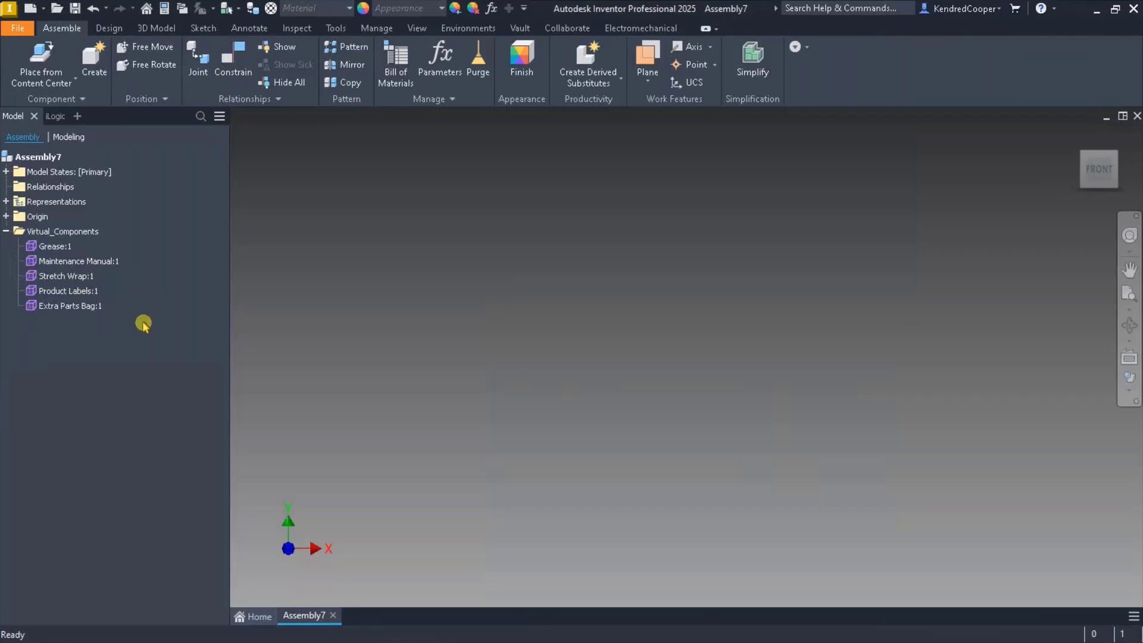
- Delete the Extra Parts Bag virtual component, checking the assembly's Bill of Materials before and after the deletion
click(393, 74)
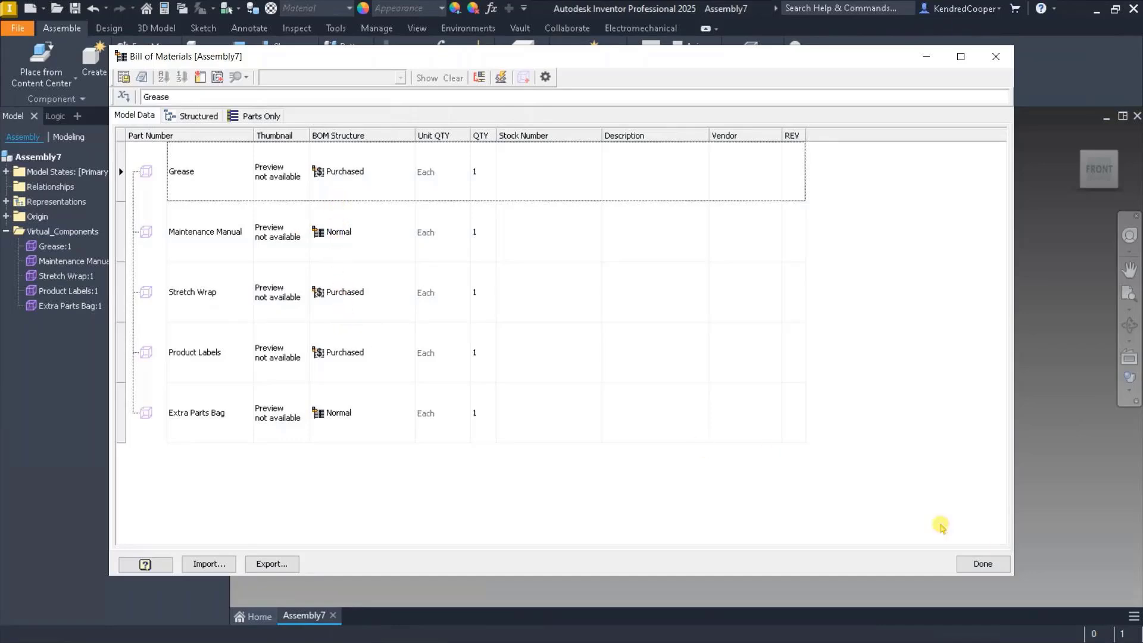
click(982, 565)
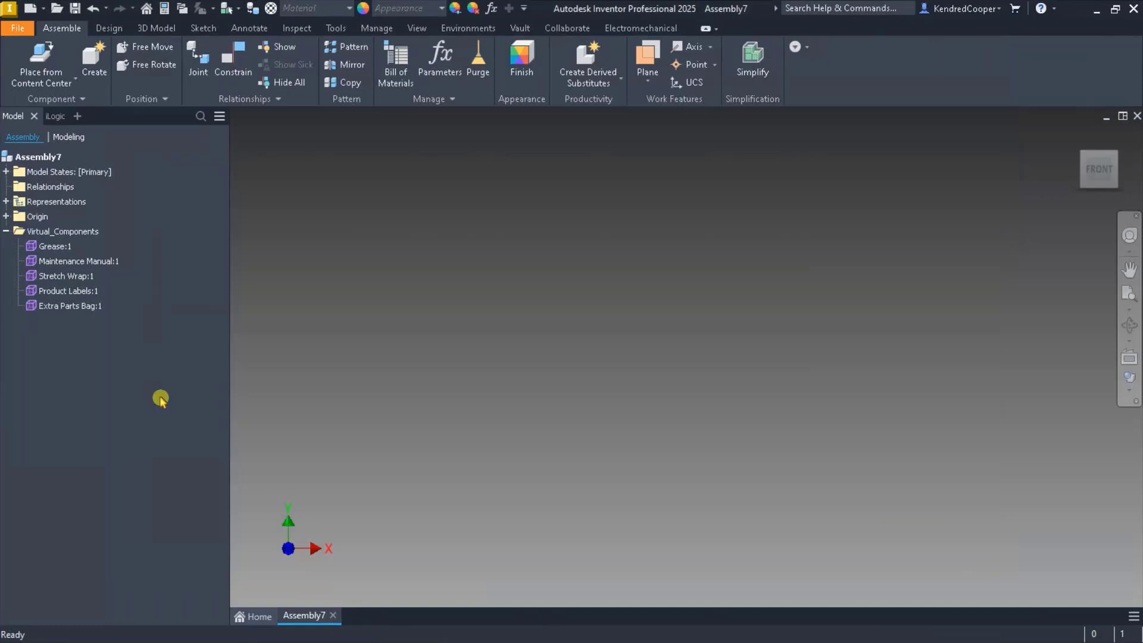
right_click(82, 311)
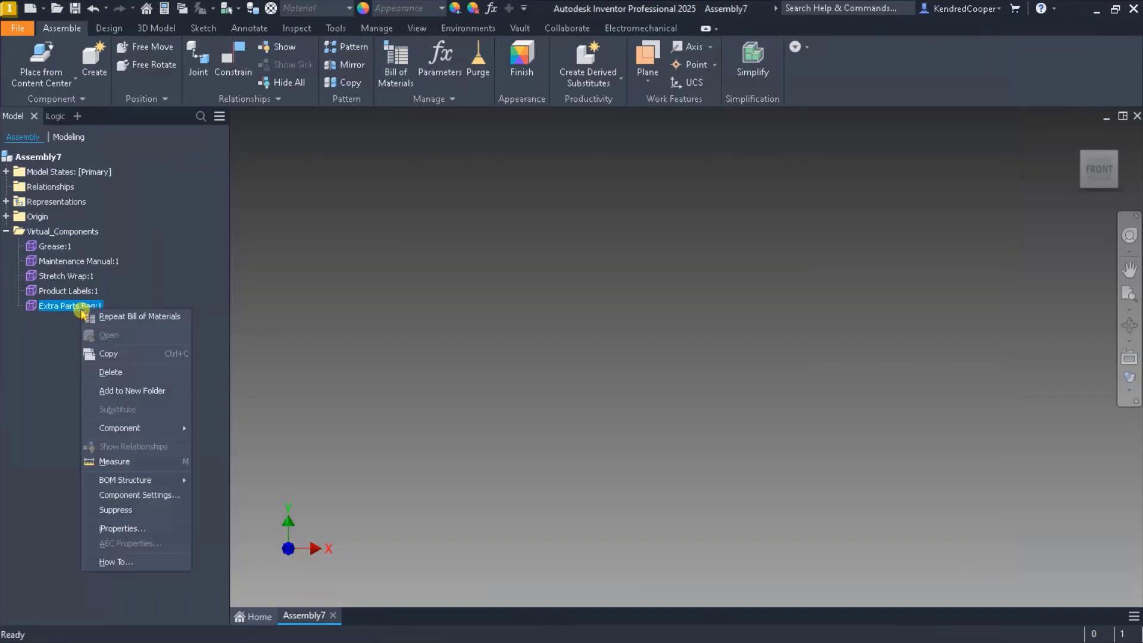
click(113, 370)
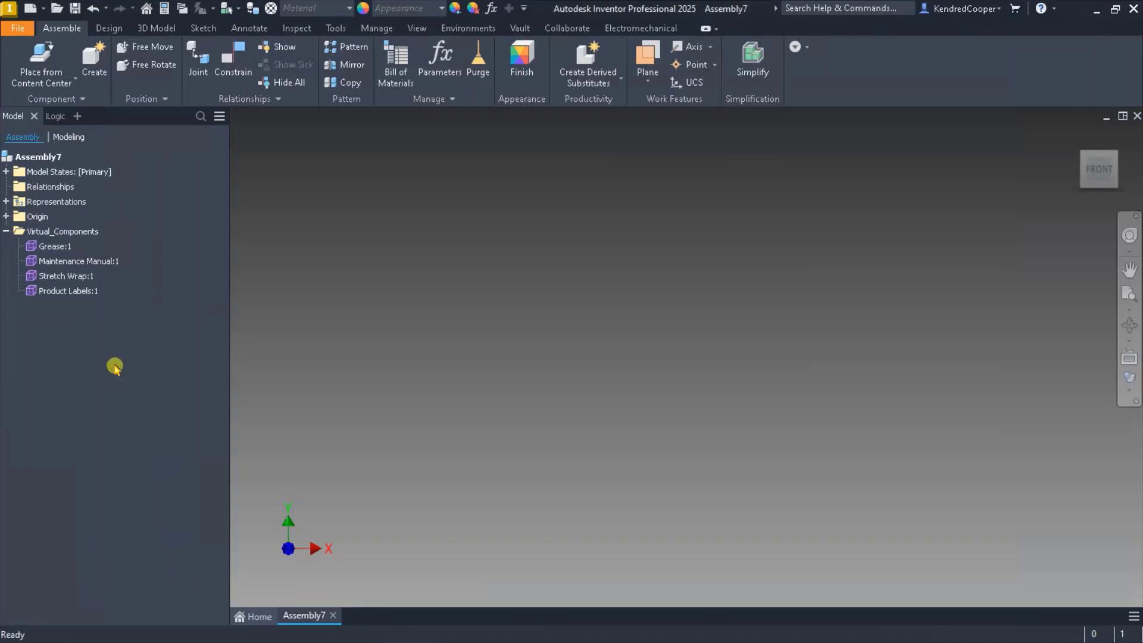
click(387, 74)
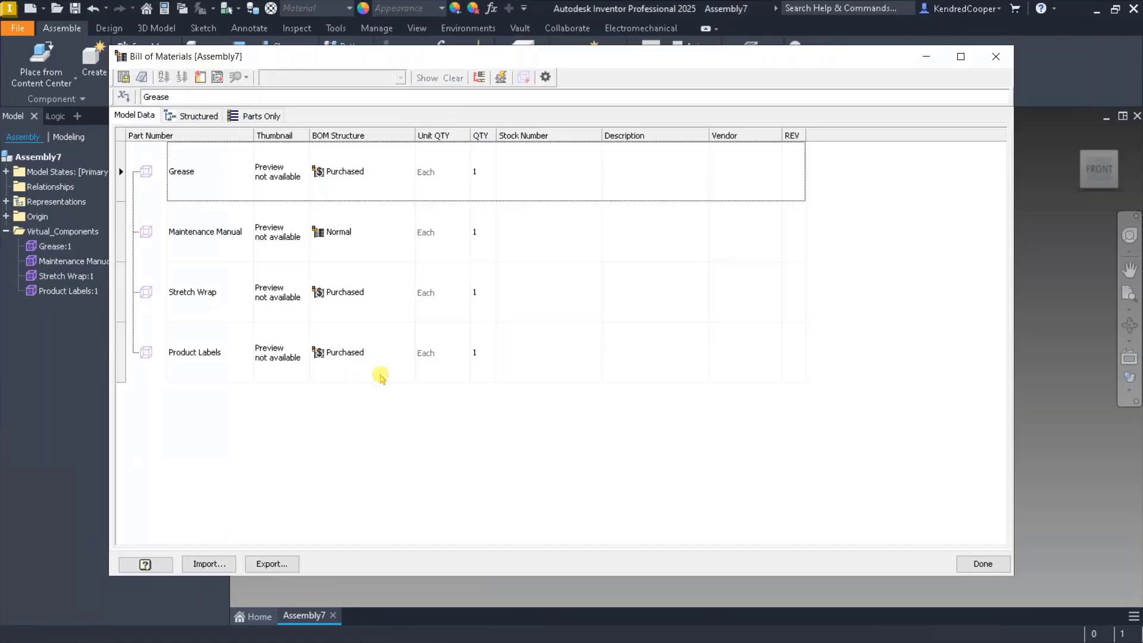
click(985, 563)
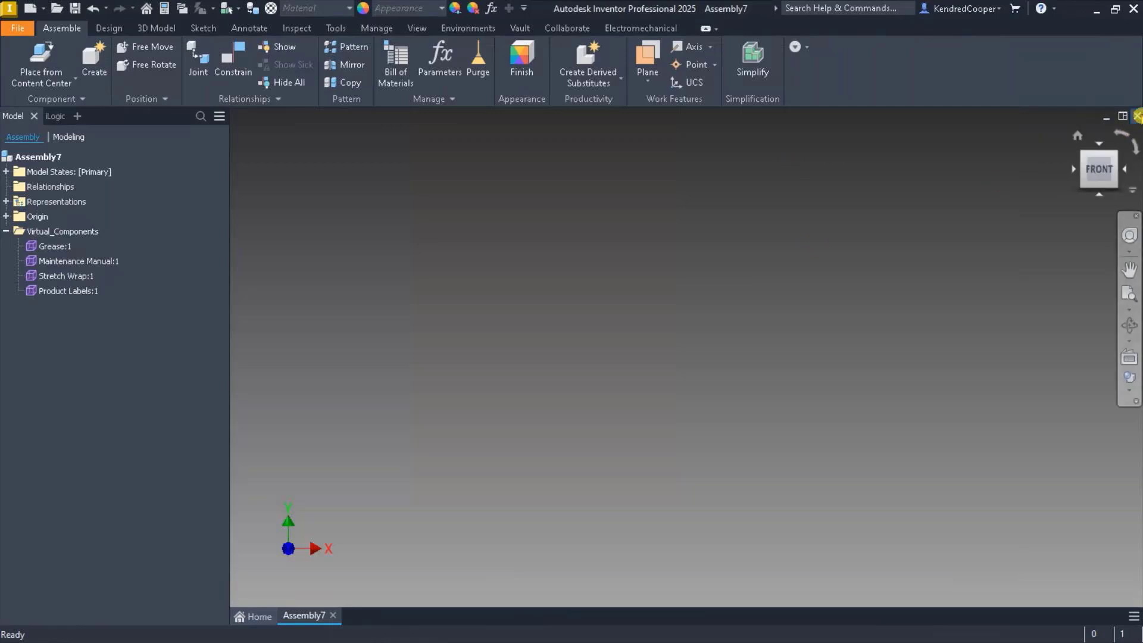
- Close the virtual components assembly and create a new part from the Sheet Metal.ipt template
click(1137, 116)
click(532, 347)
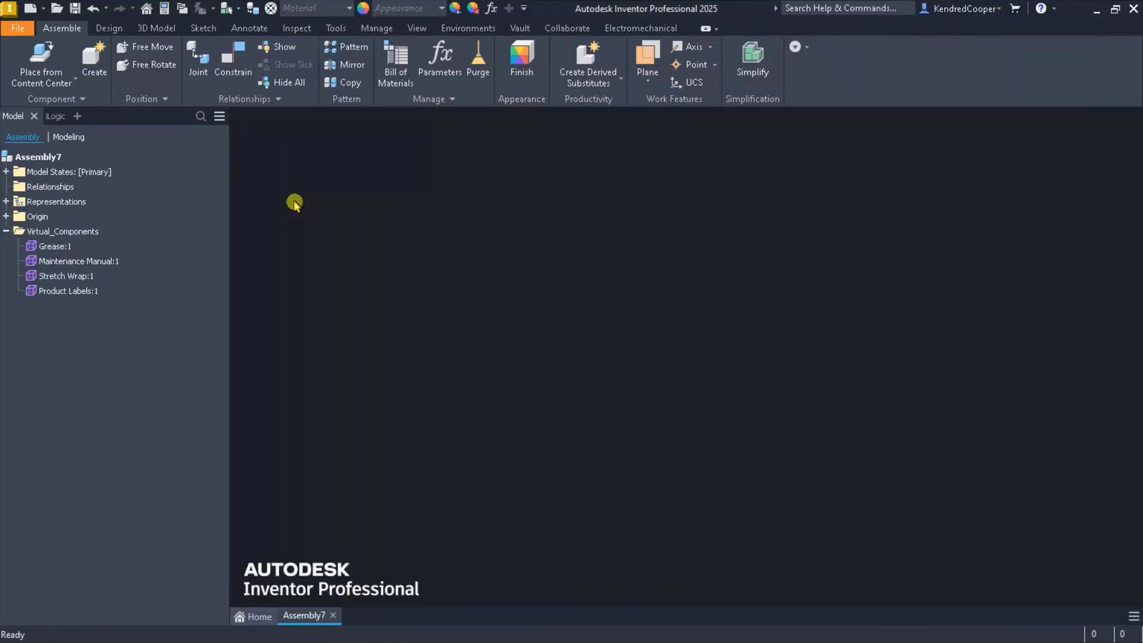
click(30, 8)
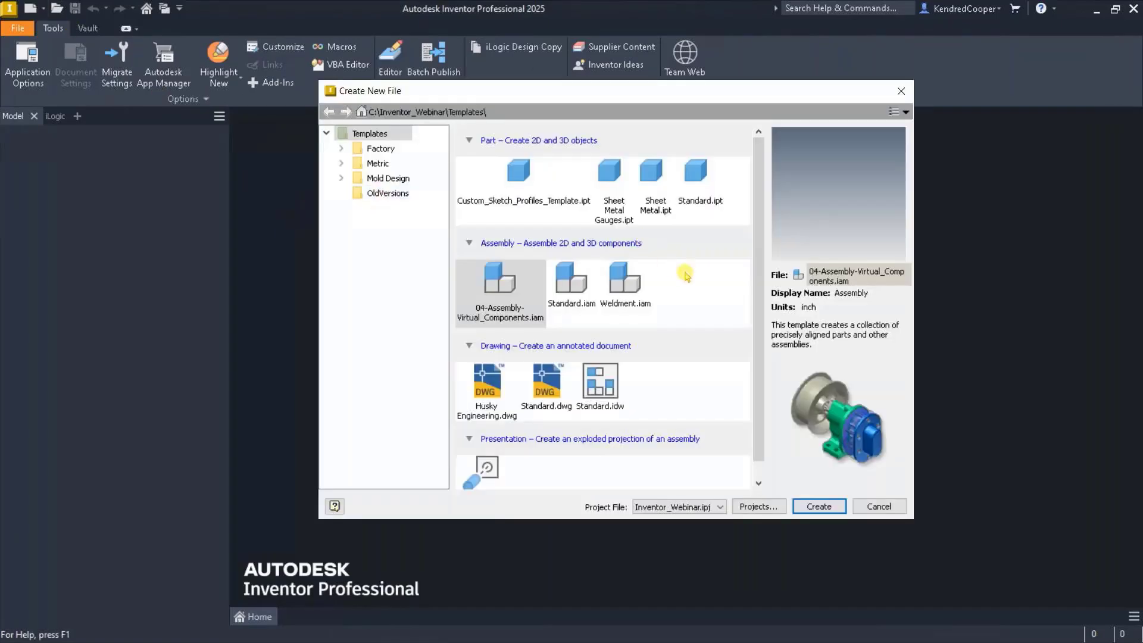
click(656, 173)
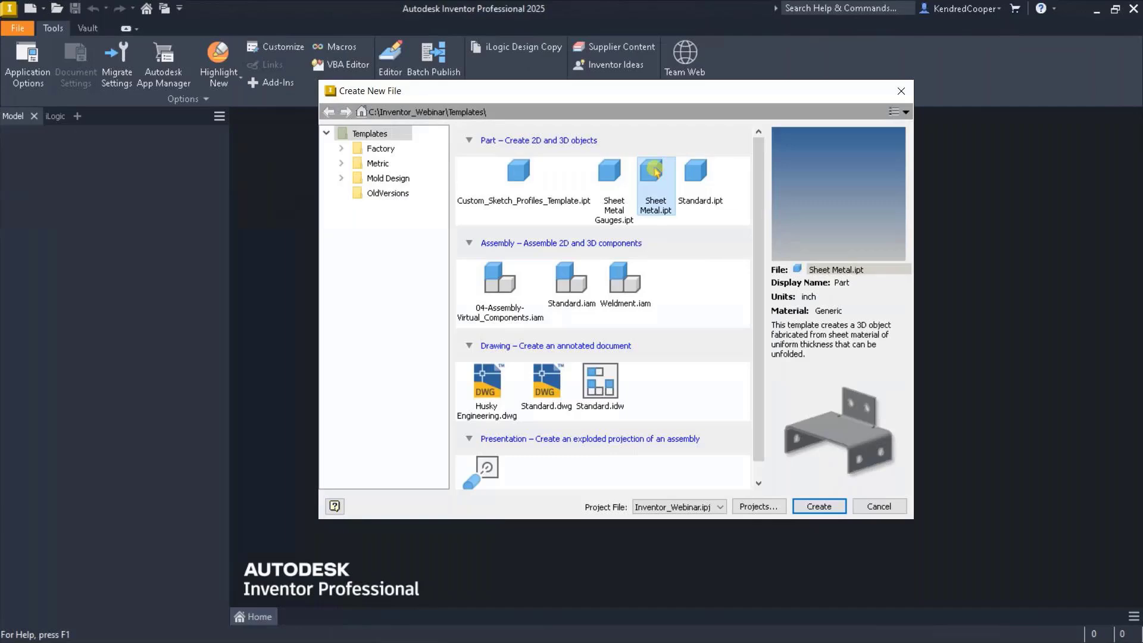
double_click(655, 173)
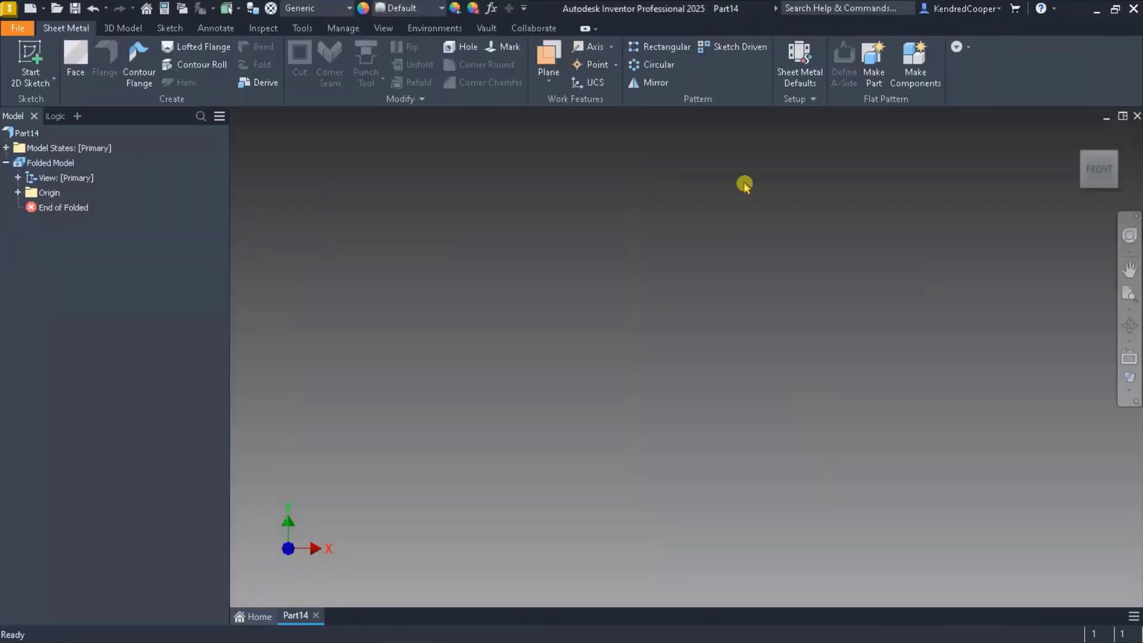
- Open the Sheet Metal Defaults of the new part and review the available sheet metal rules
click(800, 60)
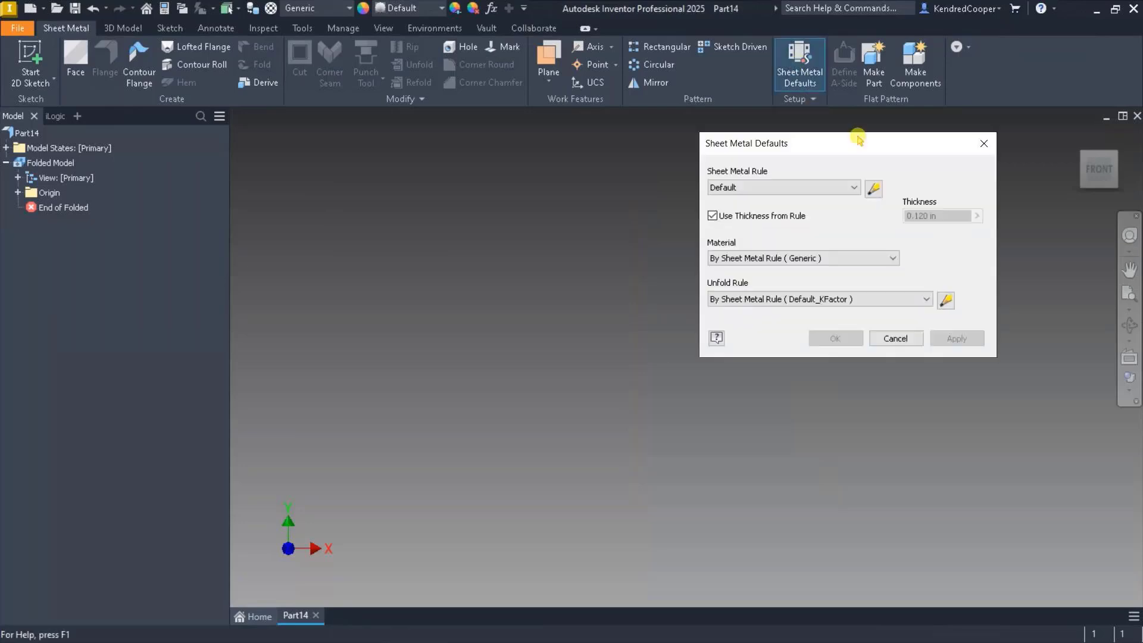
drag(863, 147, 664, 161)
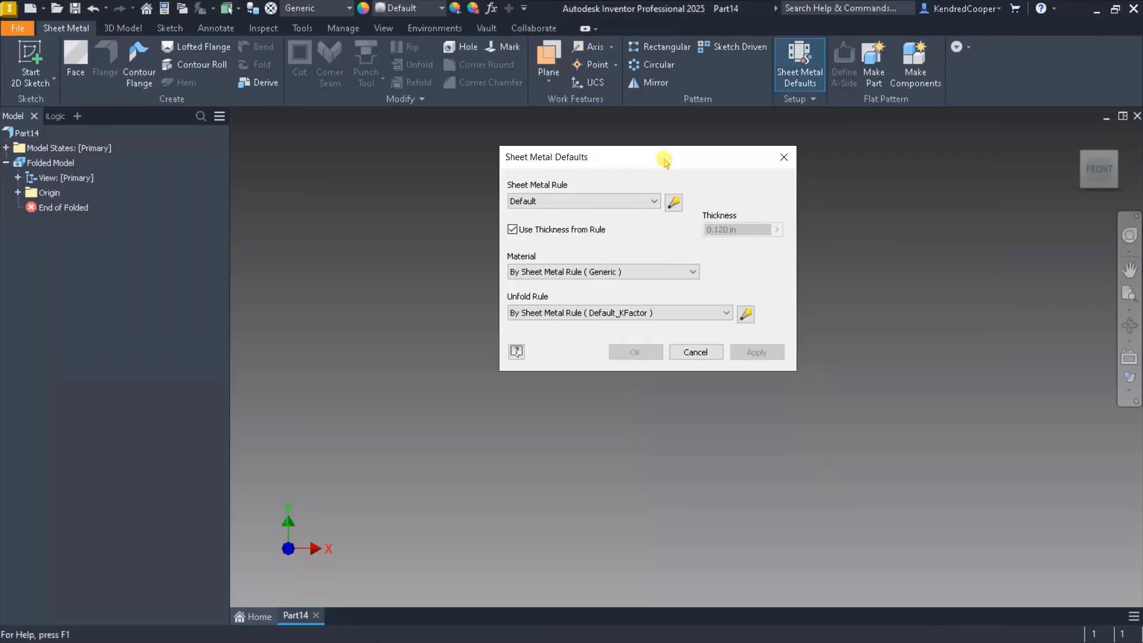
click(648, 200)
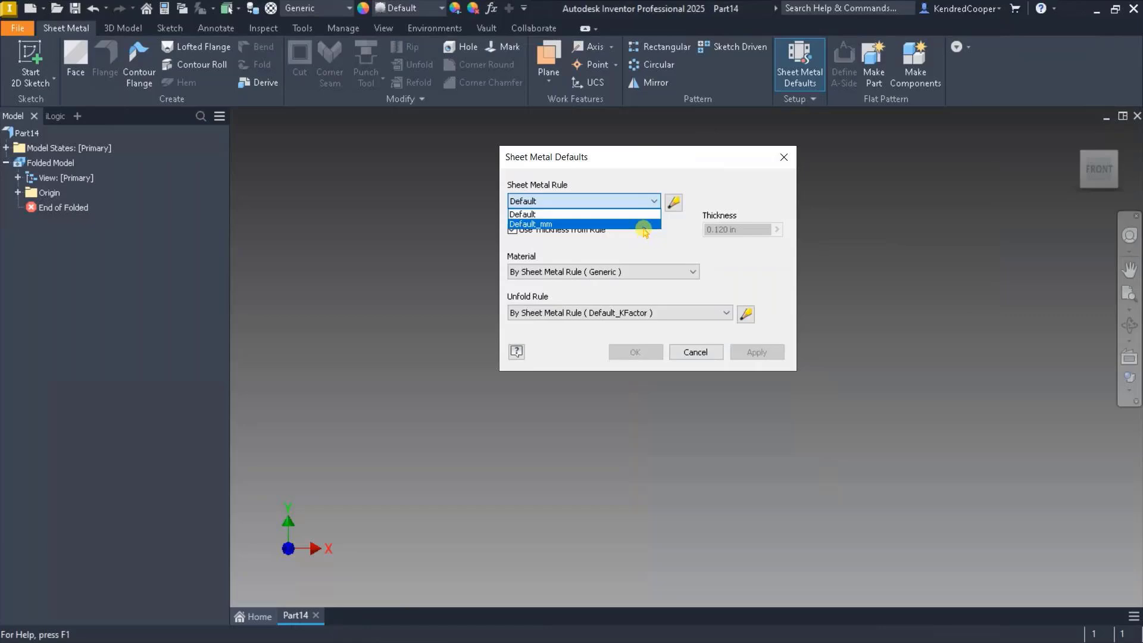
click(704, 169)
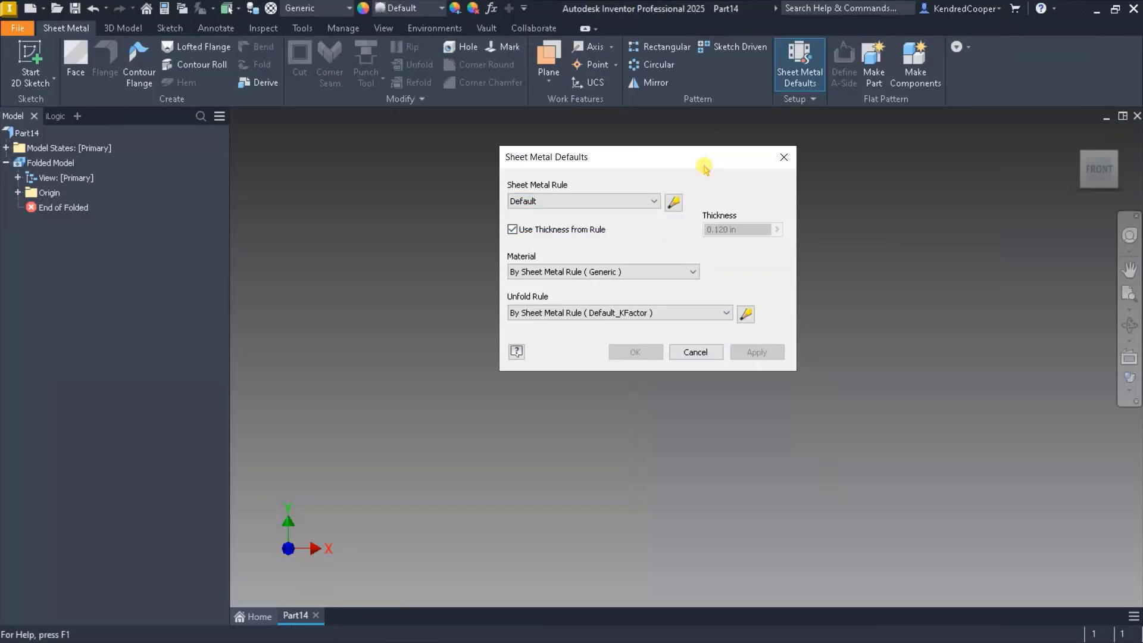
- Examine the sheet, bend and corner settings of the Default sheet metal rule, and cancel the style editor and the Sheet Metal Defaults
click(674, 203)
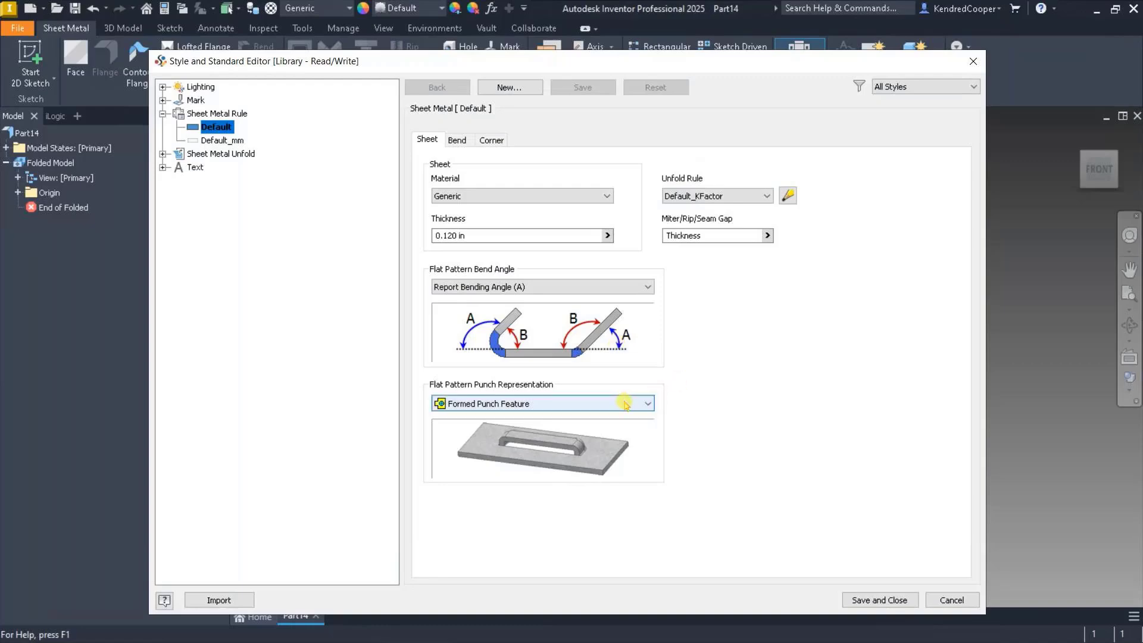
click(456, 140)
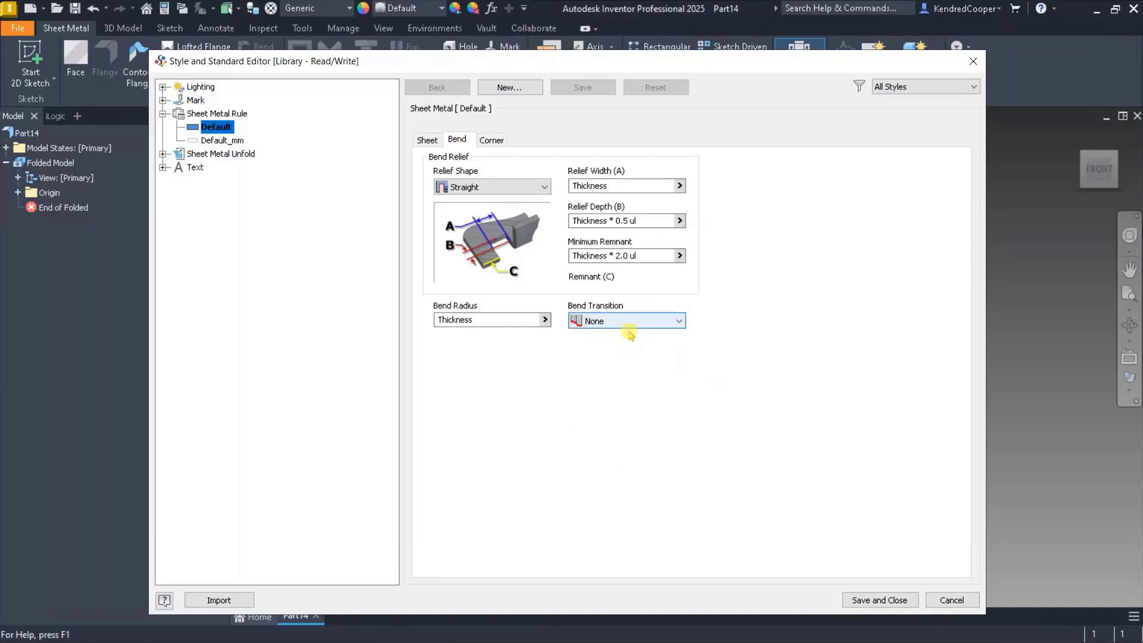
click(491, 140)
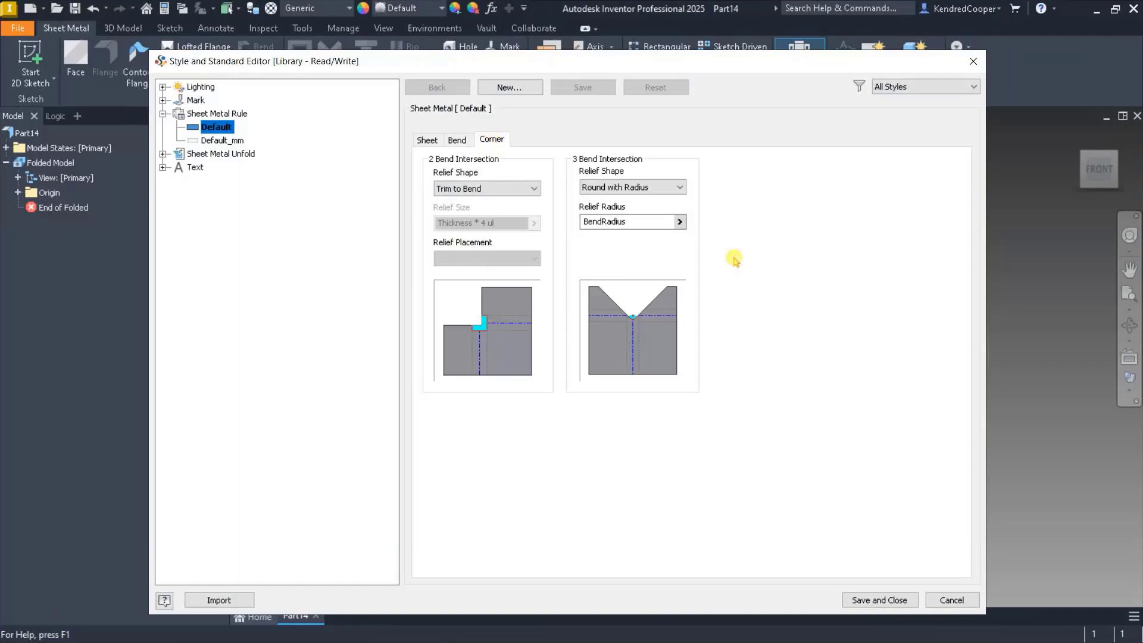
click(430, 140)
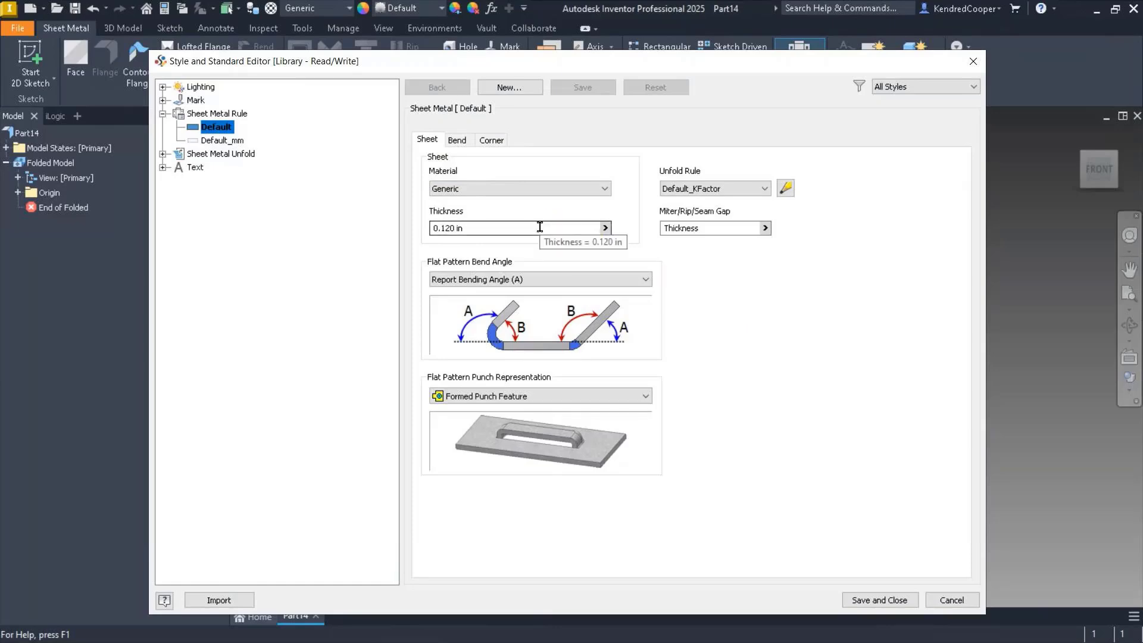
click(528, 189)
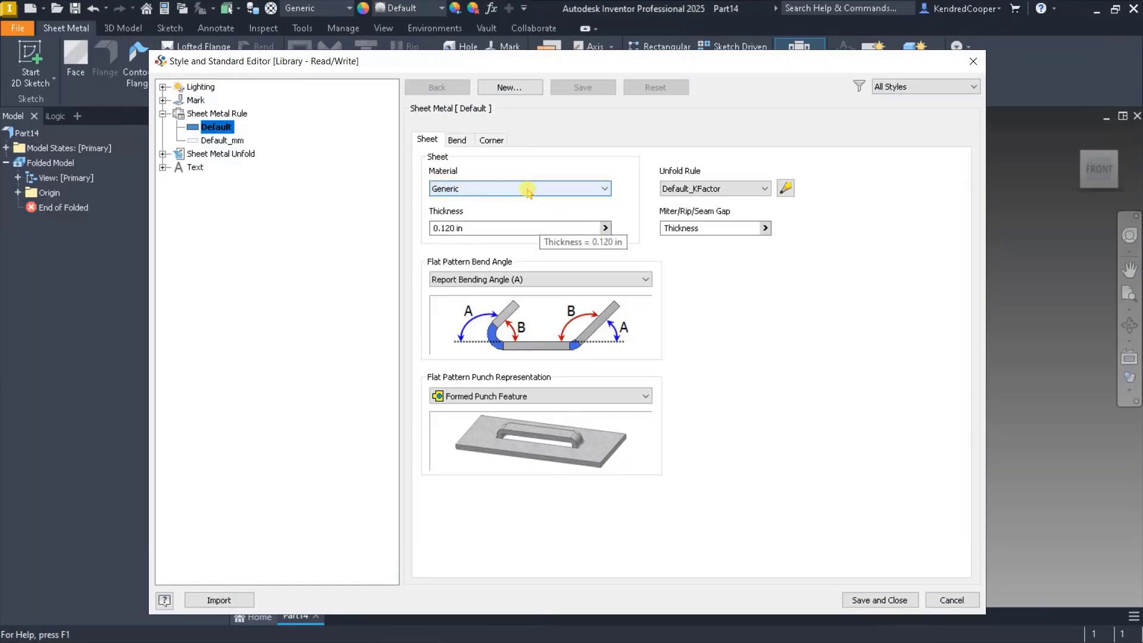
click(539, 227)
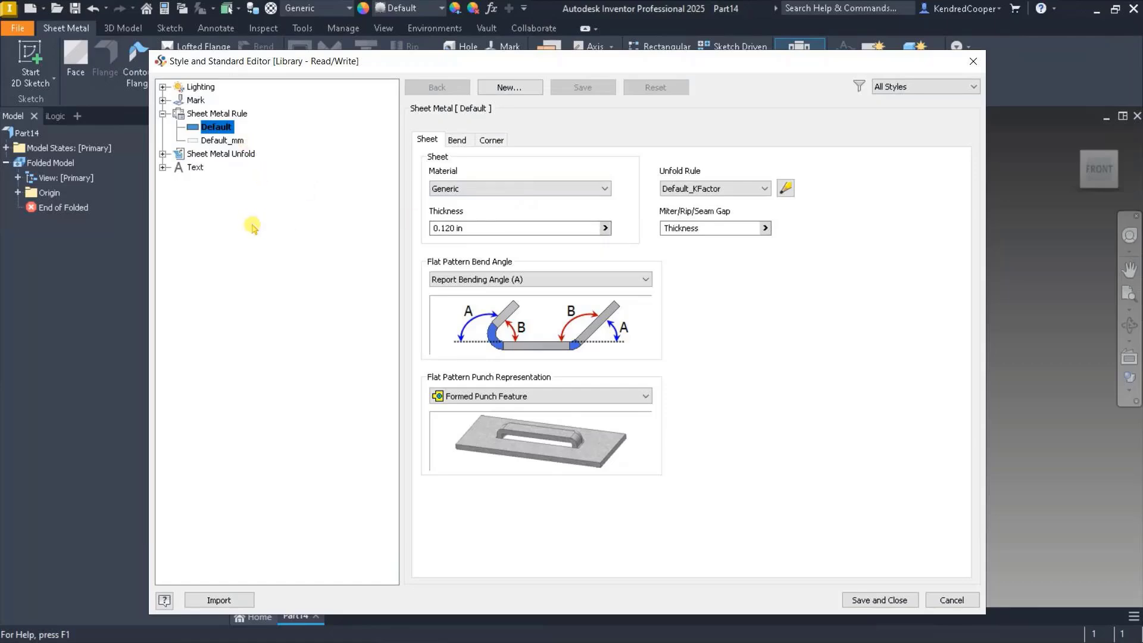
click(952, 601)
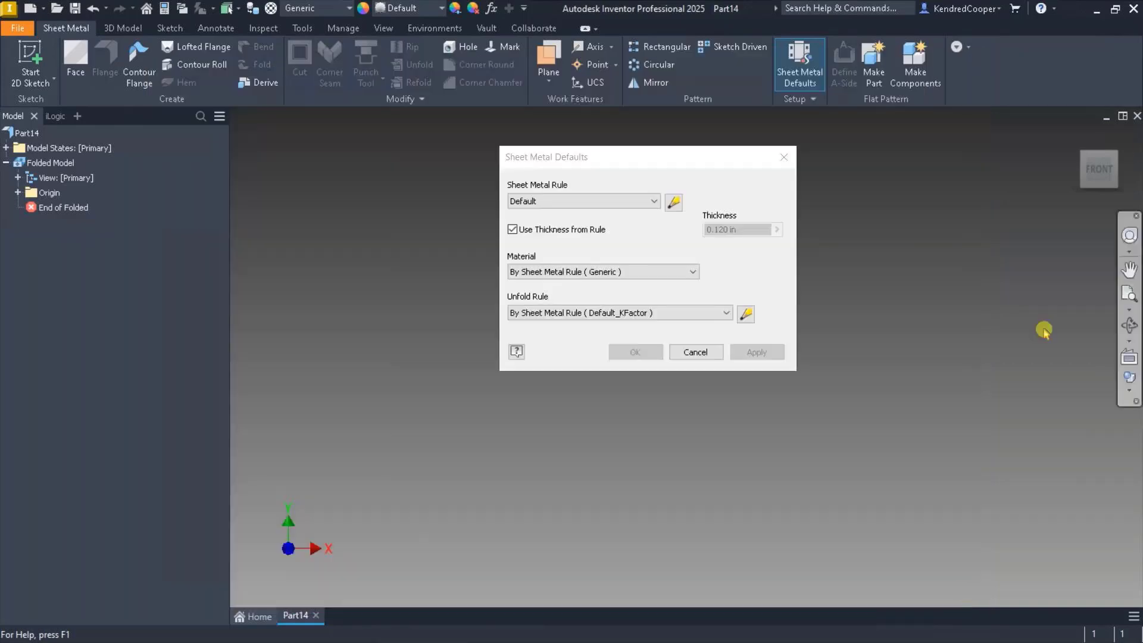
click(695, 351)
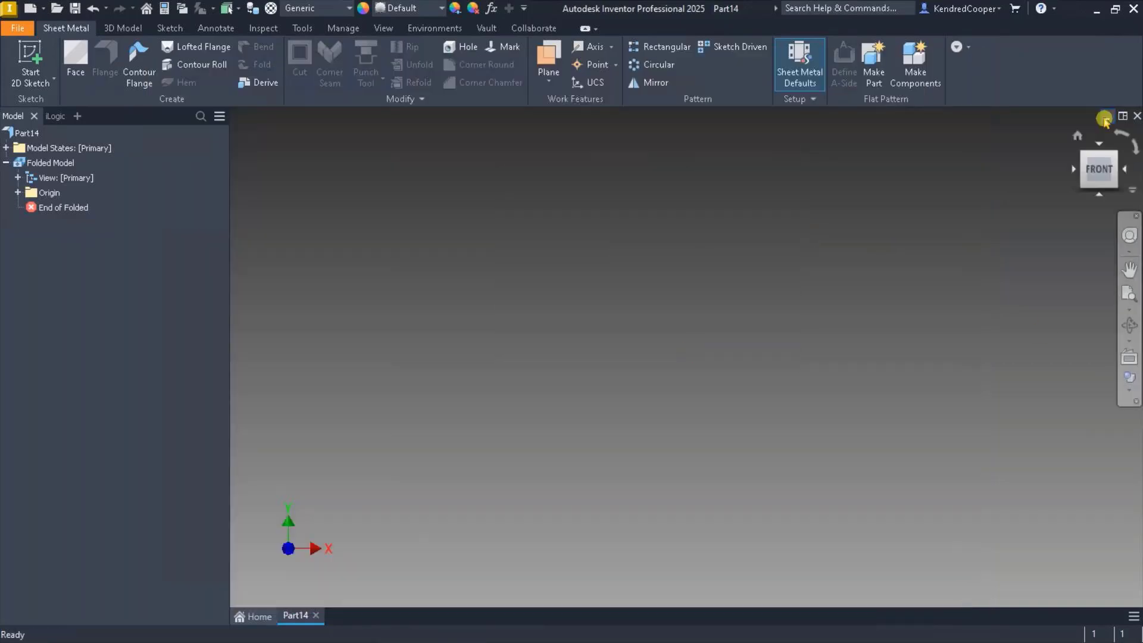
- Close the current sheet metal part and create a new part from the Sheet Metal Gauges.ipt template
click(1136, 115)
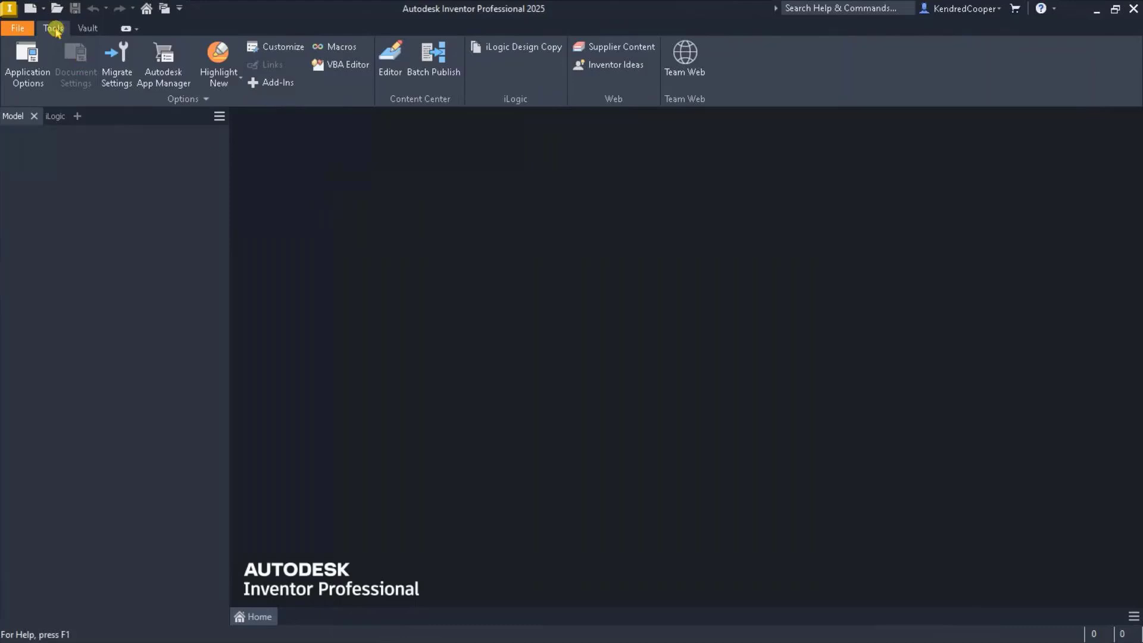
click(30, 8)
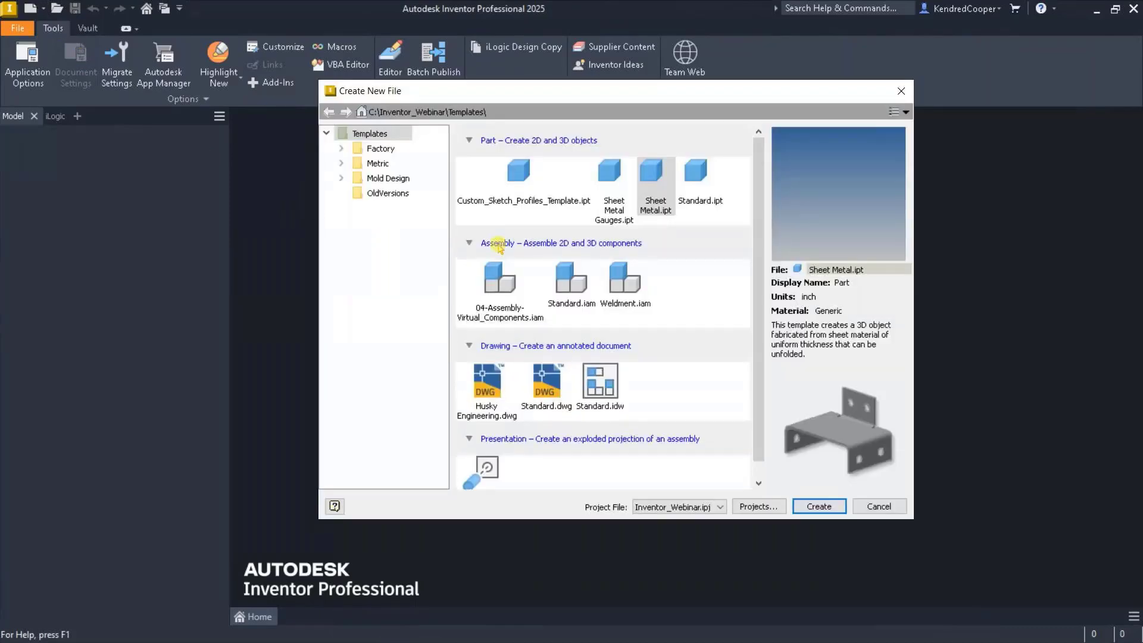
click(606, 178)
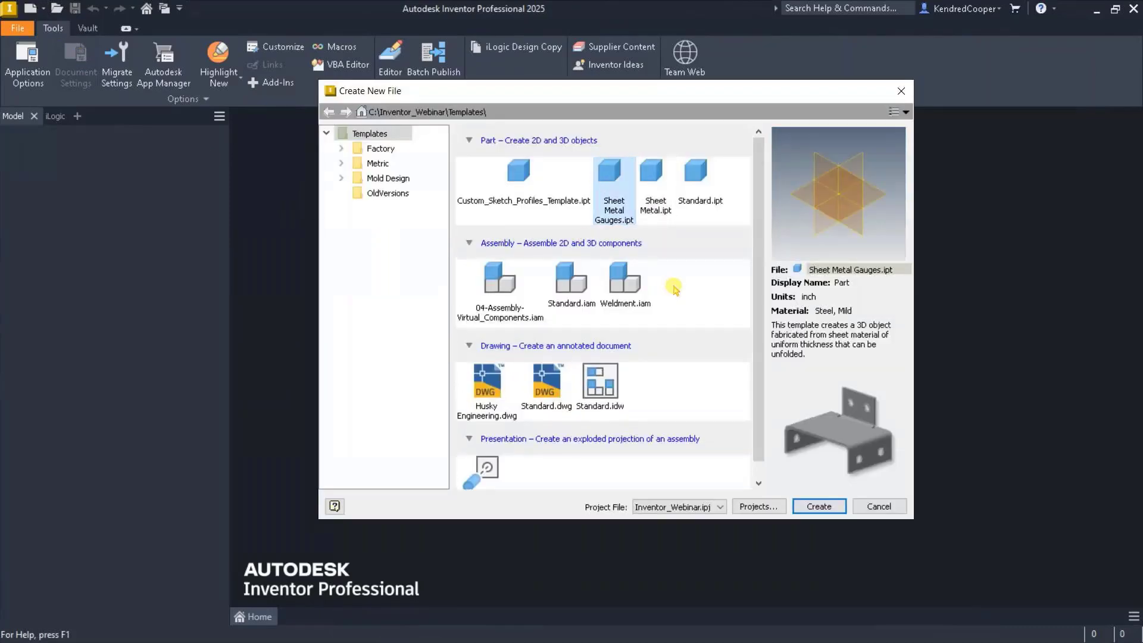
double_click(614, 173)
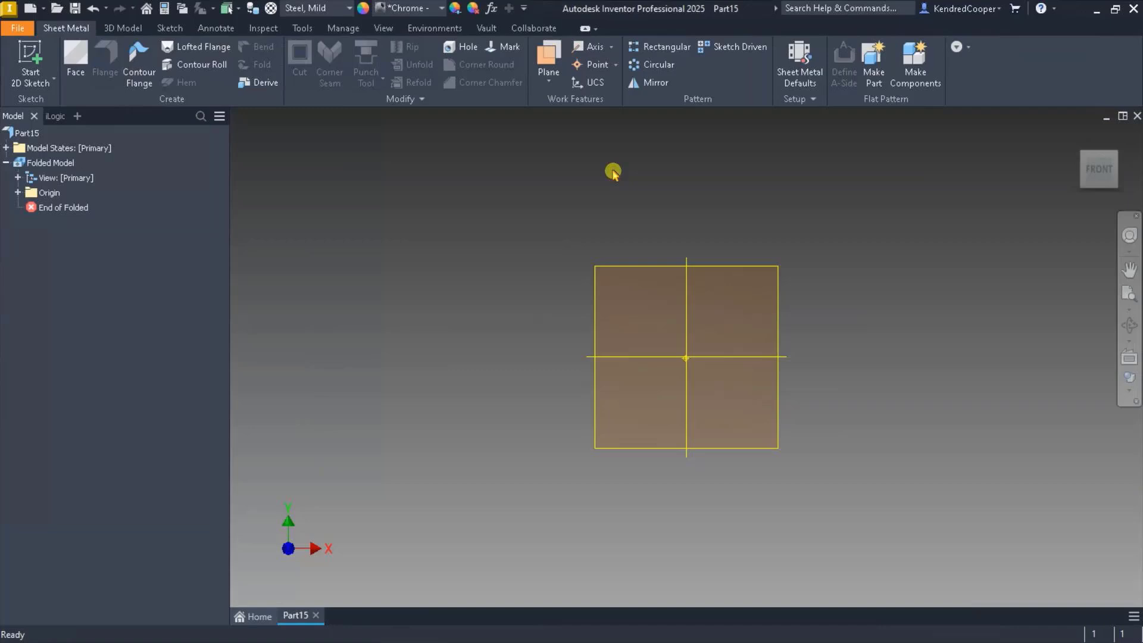
- Open the Sheet Metal Defaults of the new part and compare the CS - 16 Ga., MS - 11 Ga. and SS - 14 Ga. rules
click(803, 57)
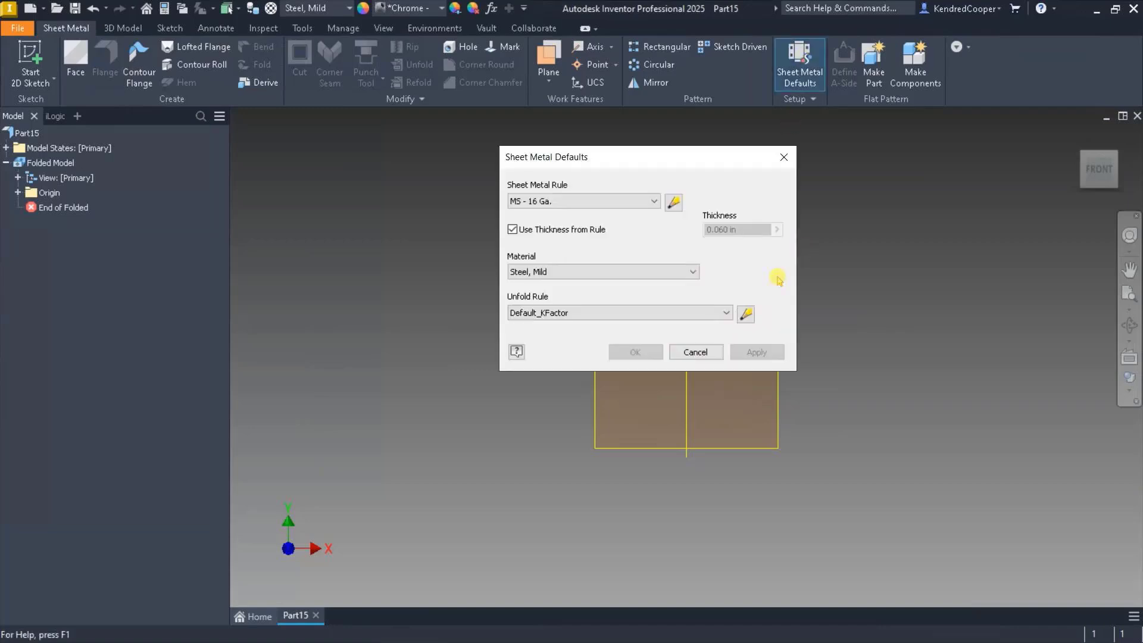
click(639, 205)
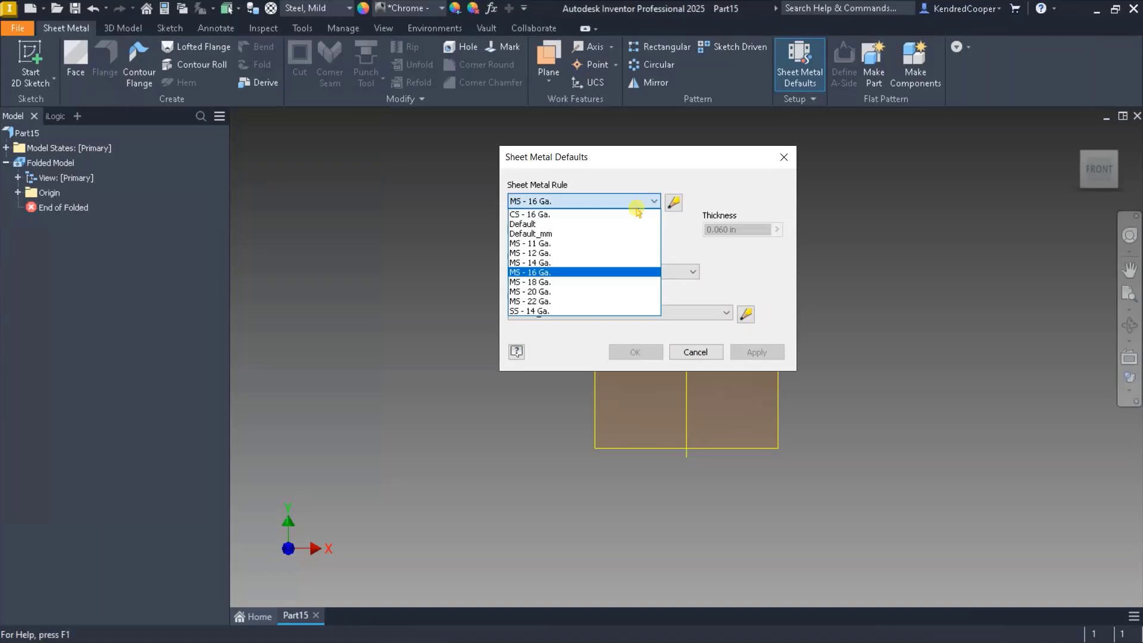
click(634, 215)
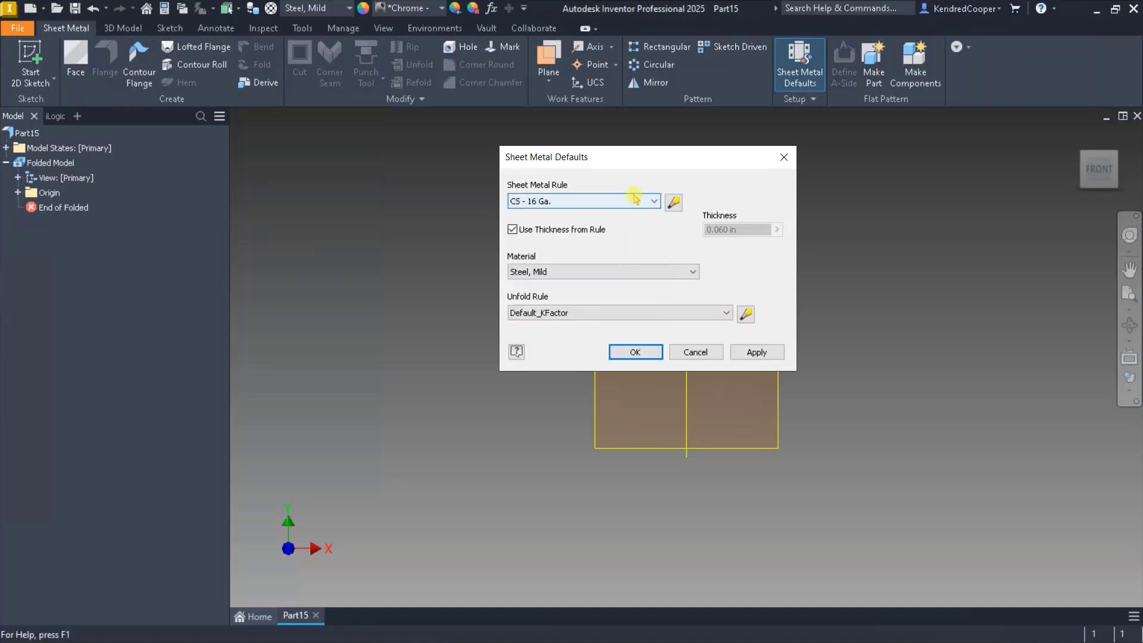
click(634, 203)
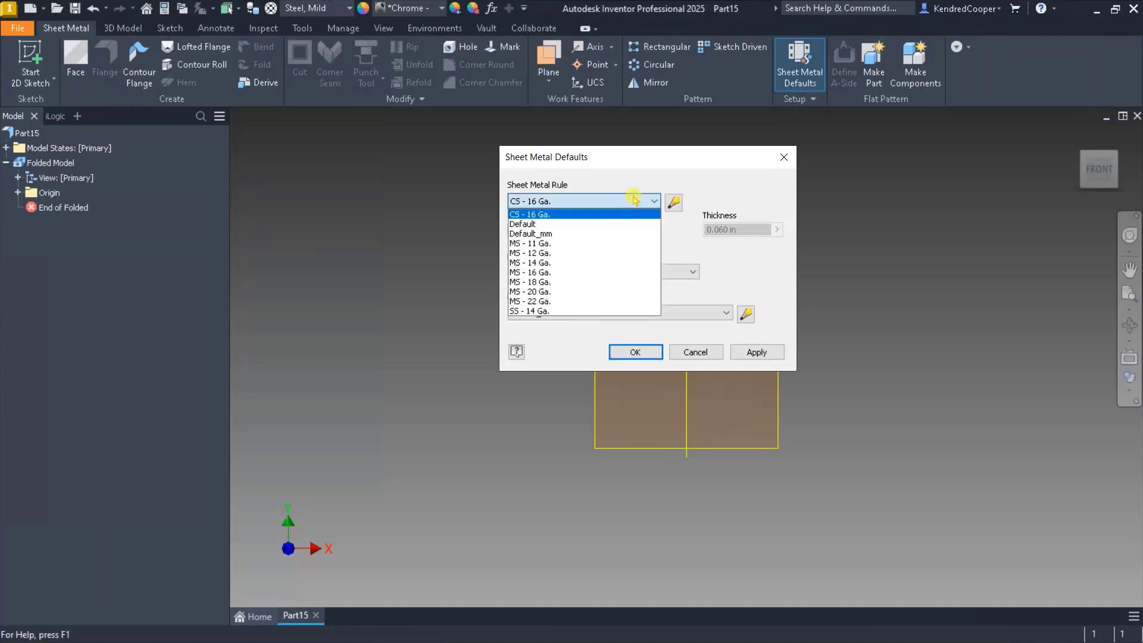
click(630, 244)
click(641, 202)
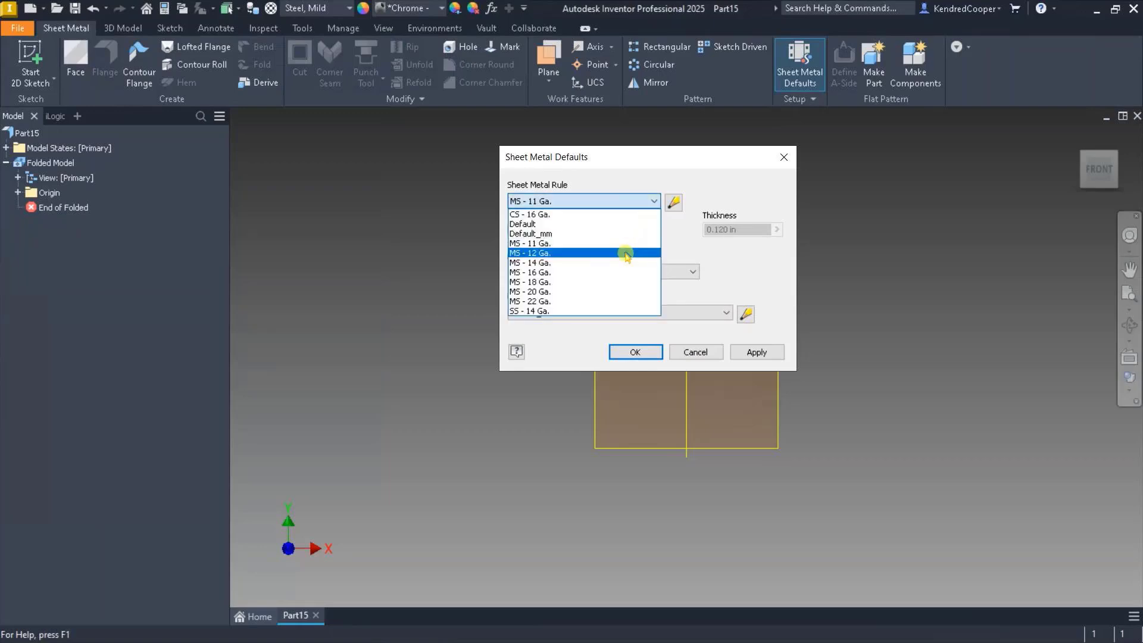
click(625, 310)
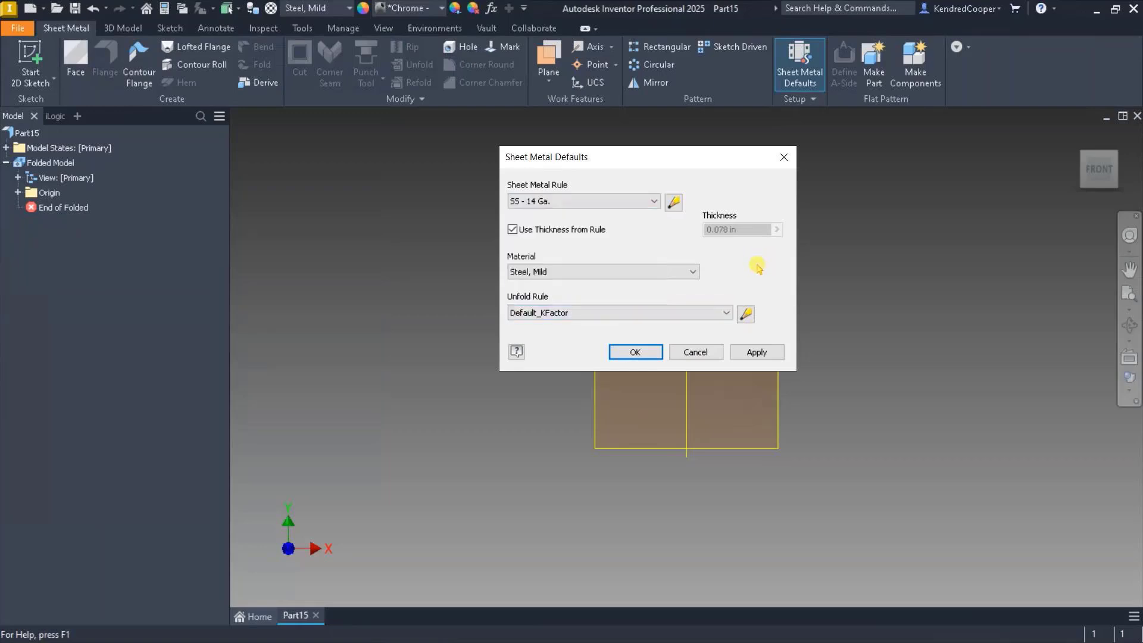
- Examine the sheet settings of several gauge rules in the style editor, cancel the editor and the Sheet Metal Defaults, and close the part
click(675, 203)
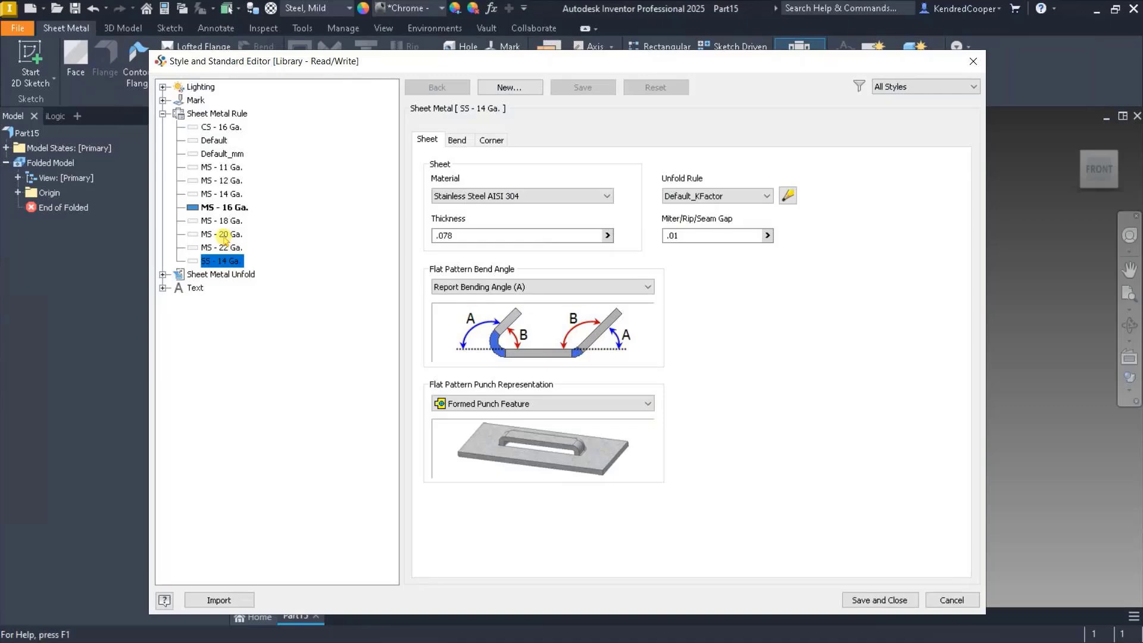
click(224, 234)
click(221, 180)
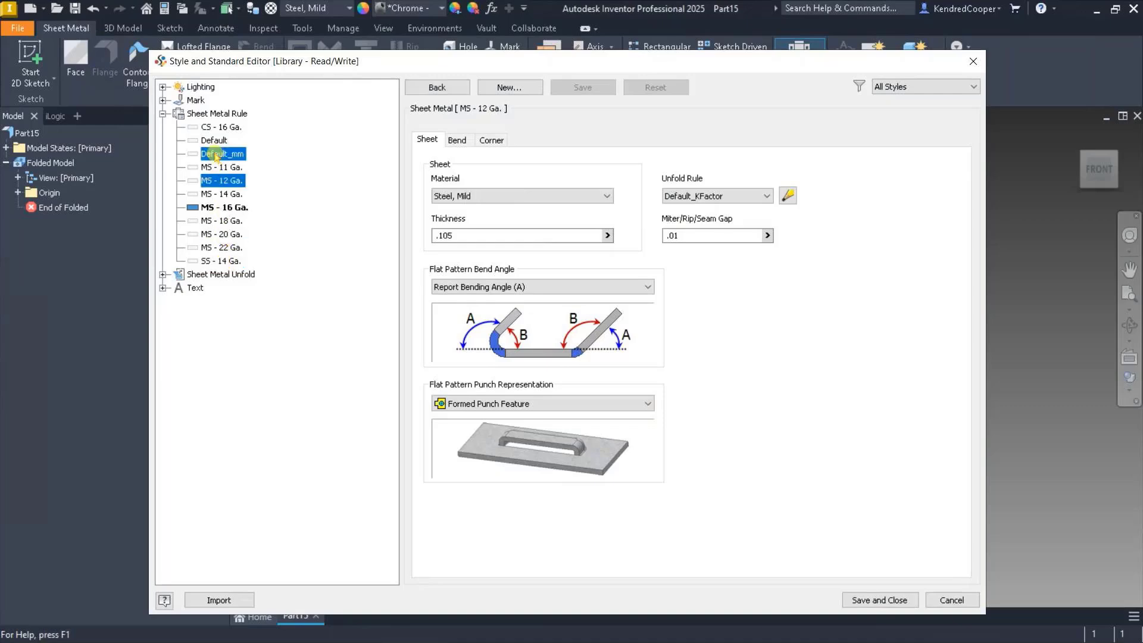
click(216, 154)
click(221, 127)
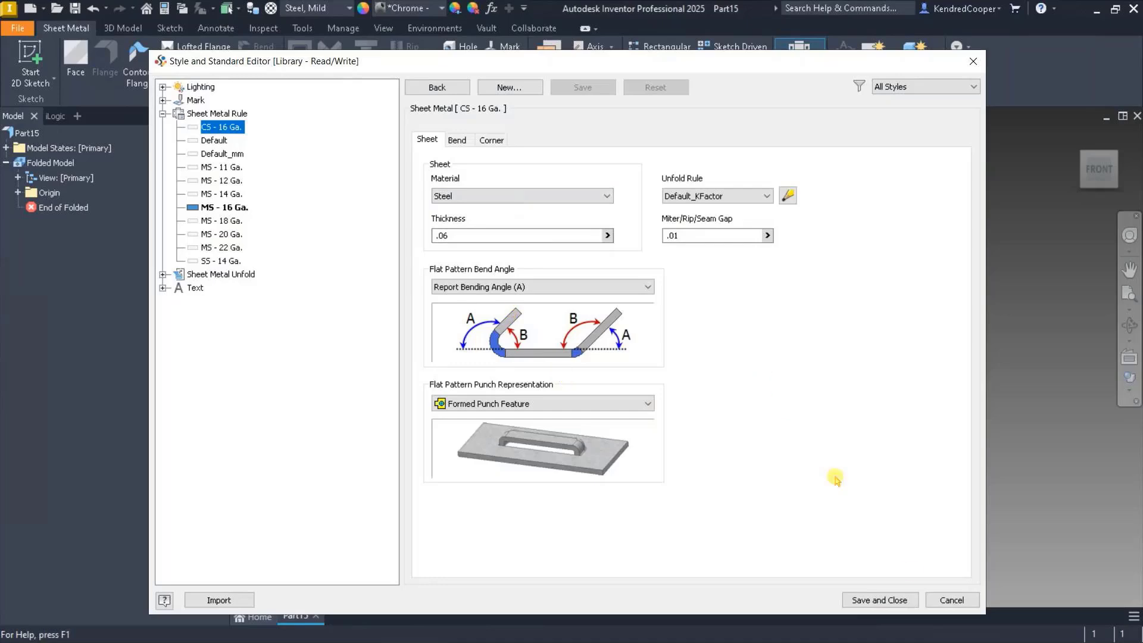
click(953, 601)
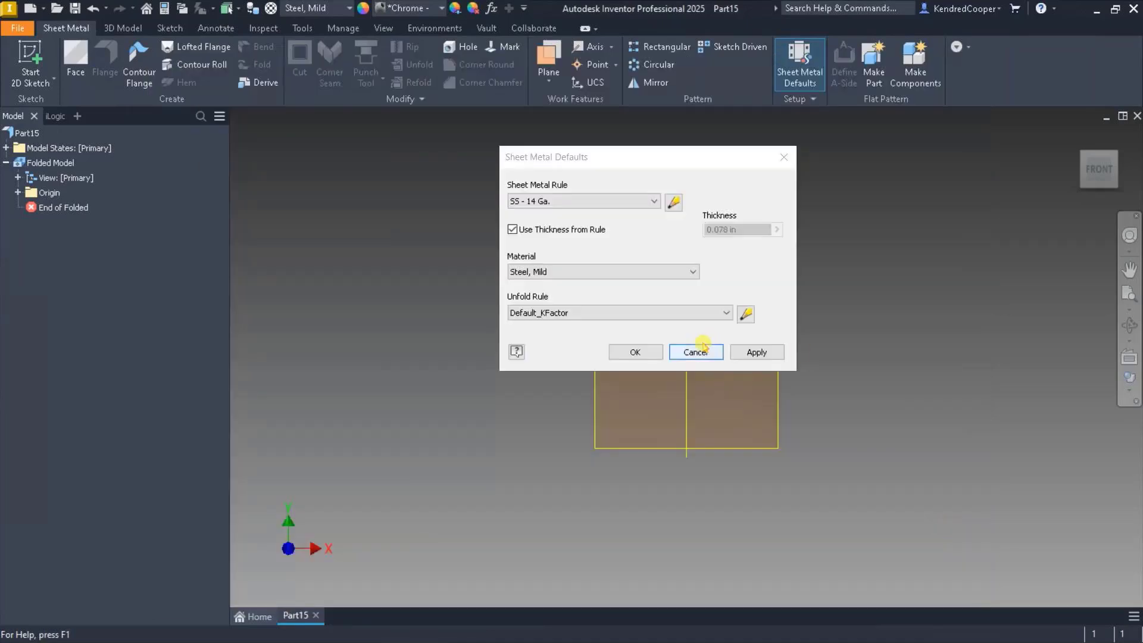
click(699, 352)
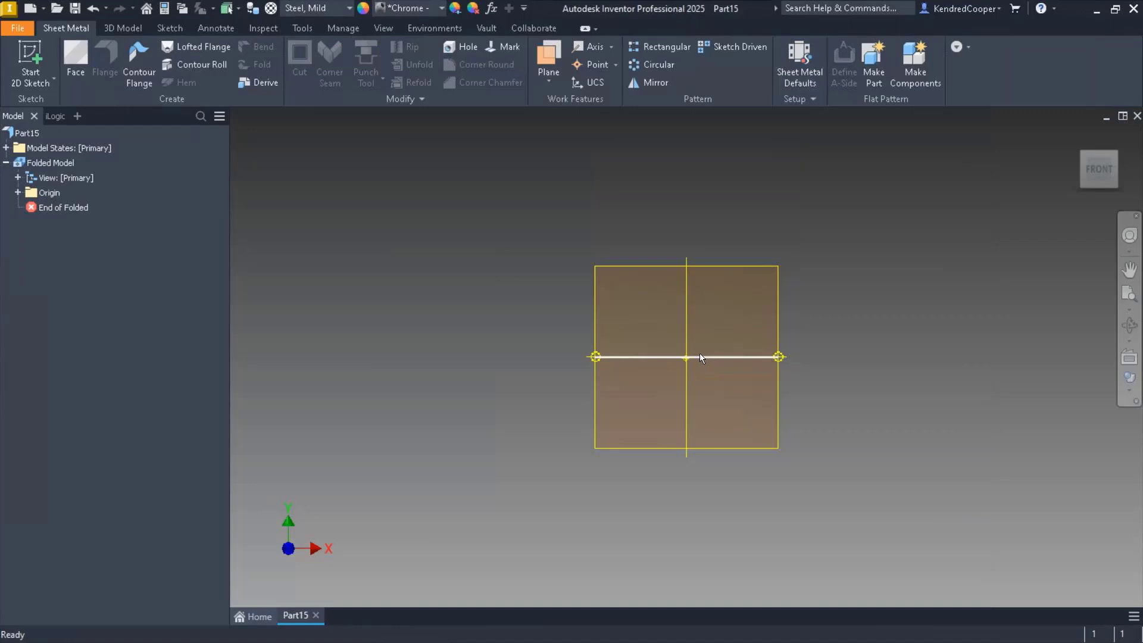
click(512, 262)
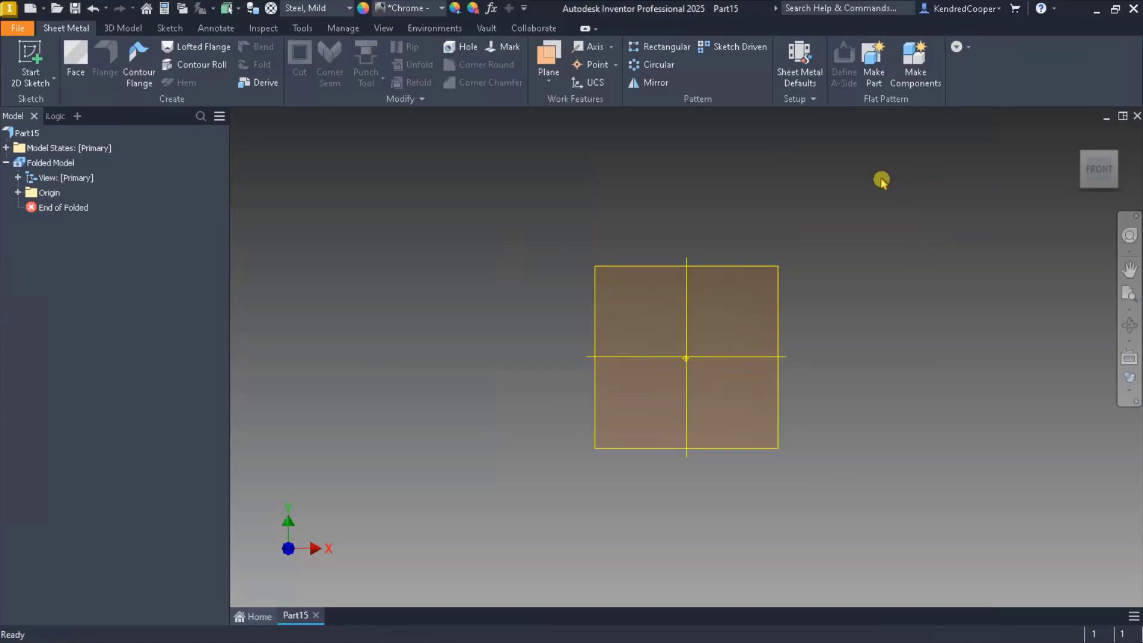
click(1137, 116)
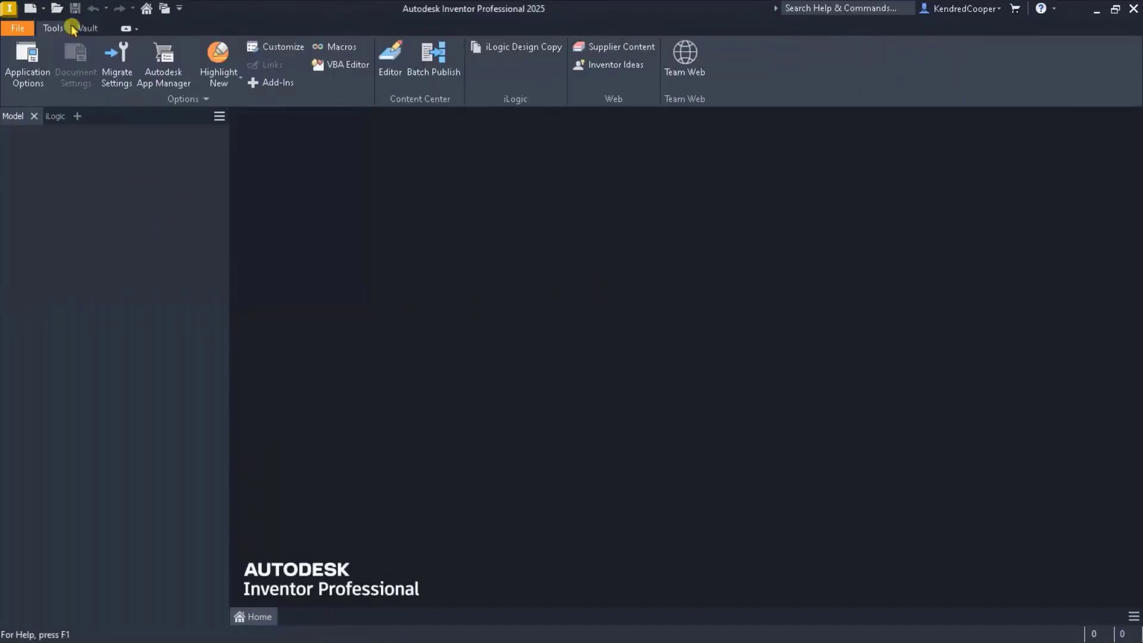
click(56, 8)
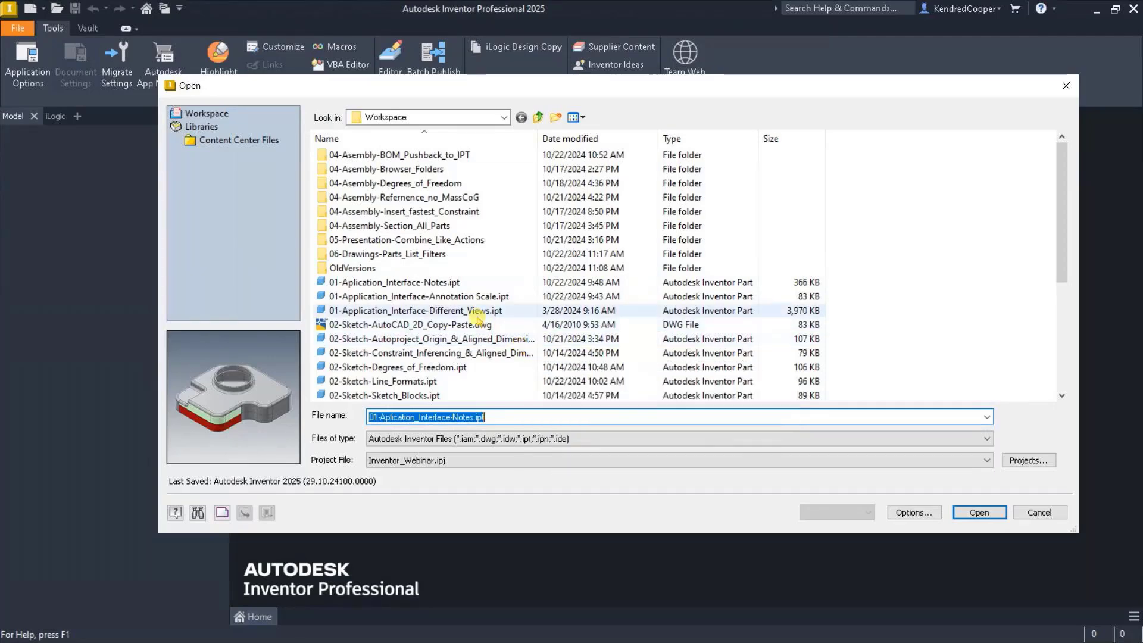
click(484, 335)
click(483, 325)
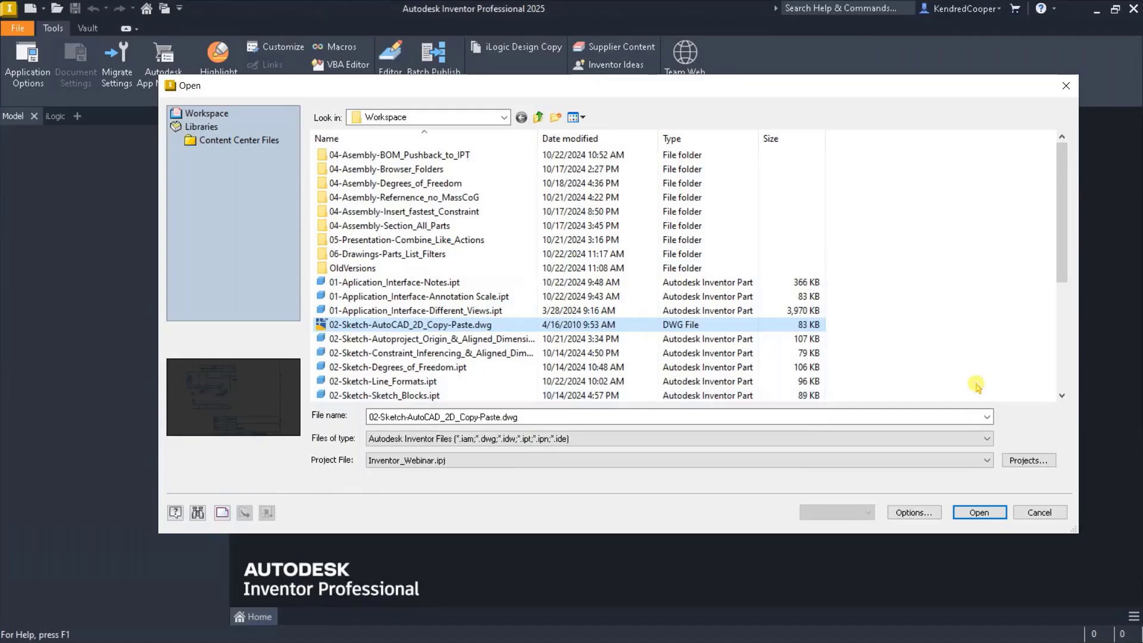
click(1039, 512)
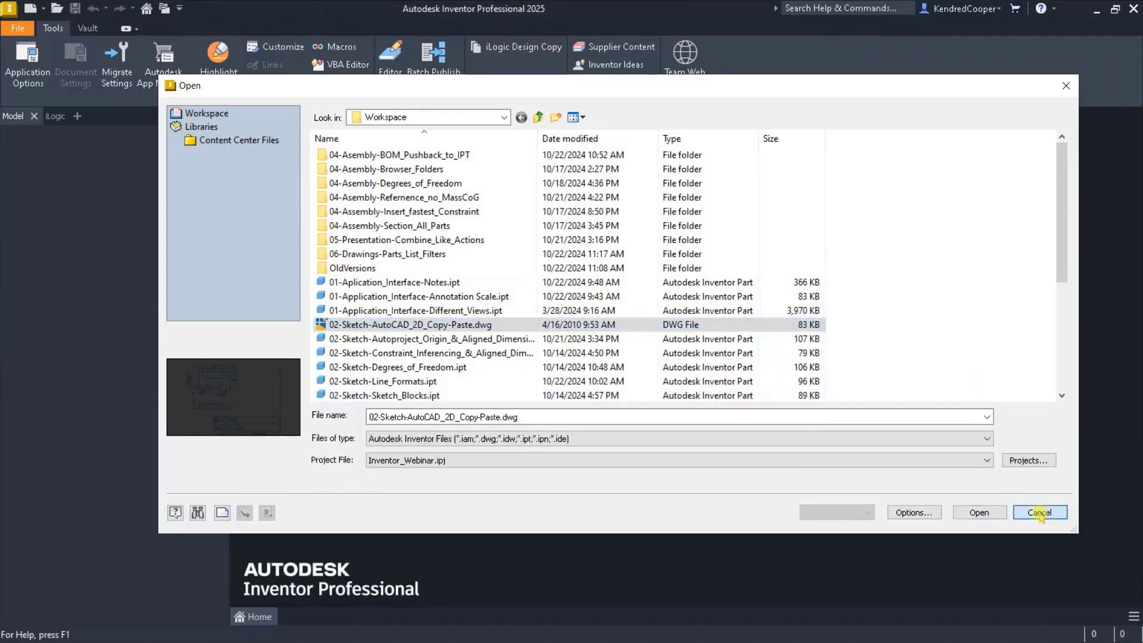
- Create a new part from the Standard.ipt template and start a 2D sketch on the front (XY) plane
click(29, 9)
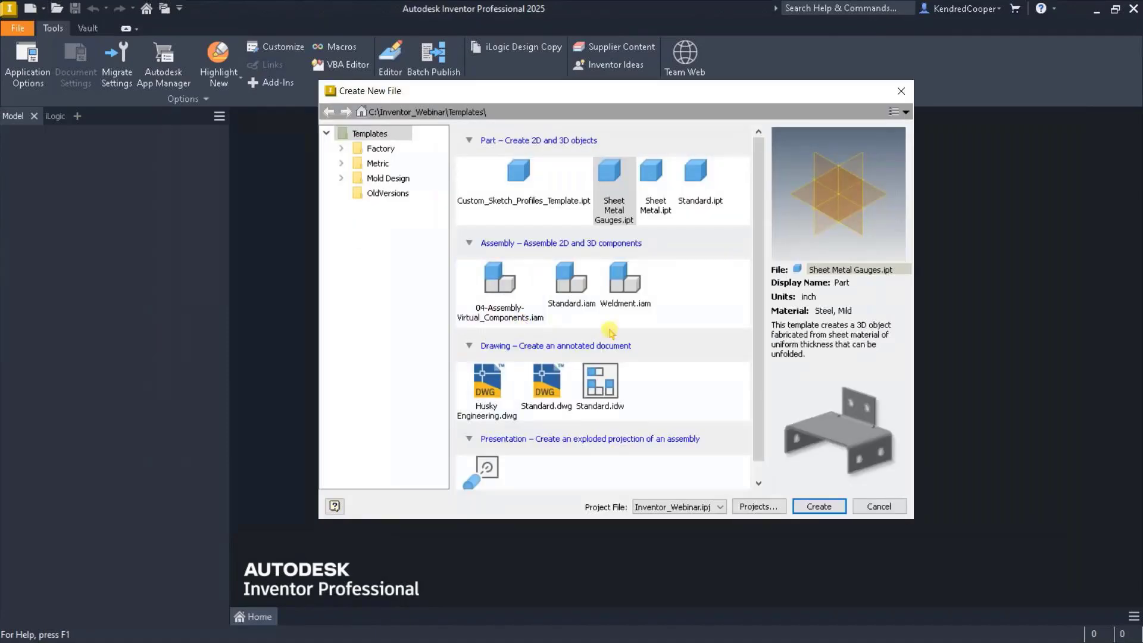
double_click(697, 173)
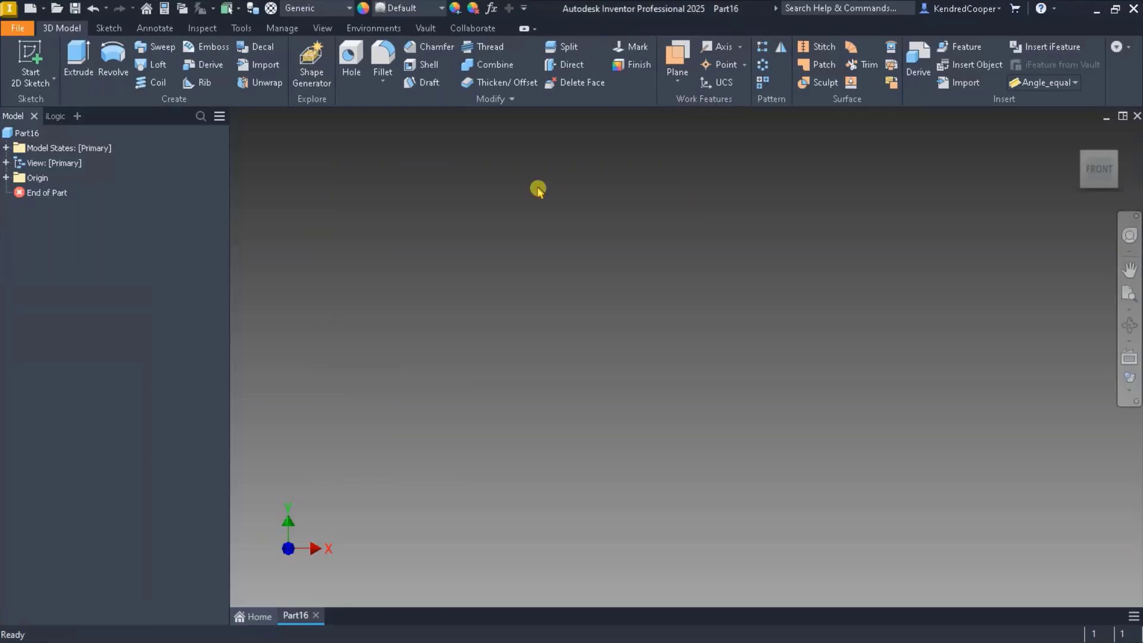
click(28, 49)
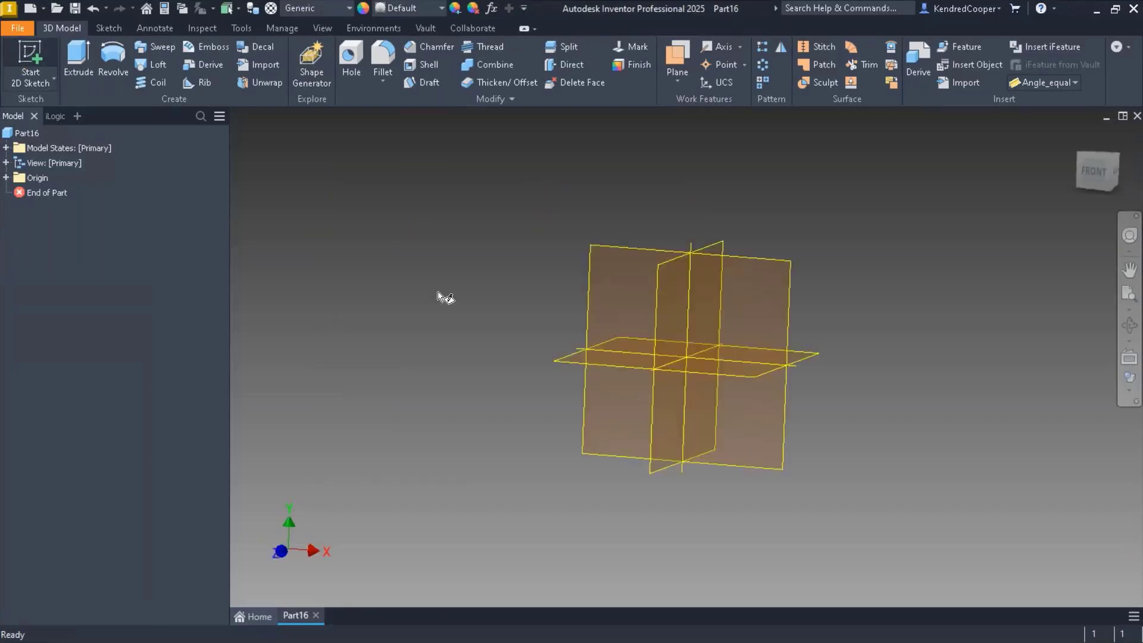
click(595, 197)
click(1077, 175)
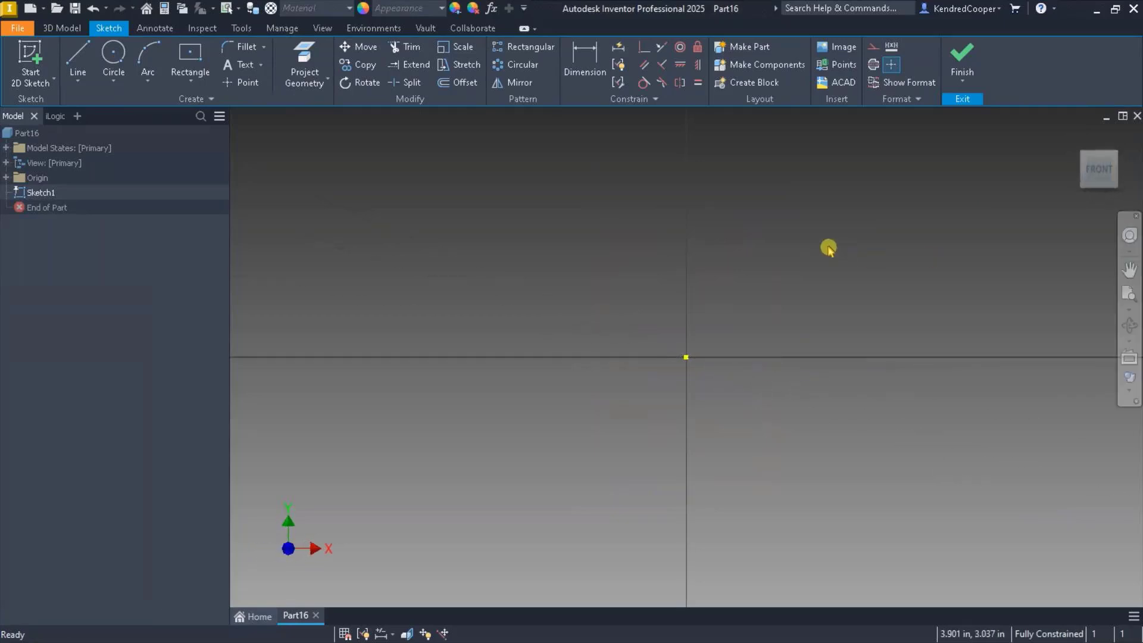
middle_drag(827, 247, 761, 296)
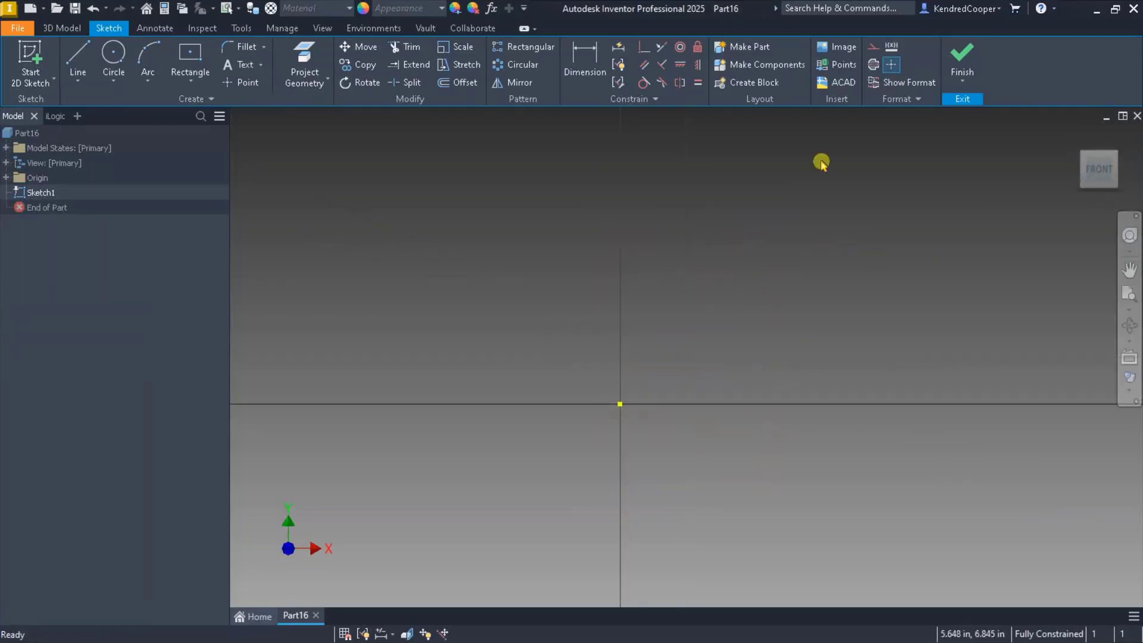
- Begin importing 02-Sketch-AutoCAD_2D_Copy-Paste.dwg into the sketch, excluding the Border (ANSI) and Hidden (ANSI) layers
click(850, 83)
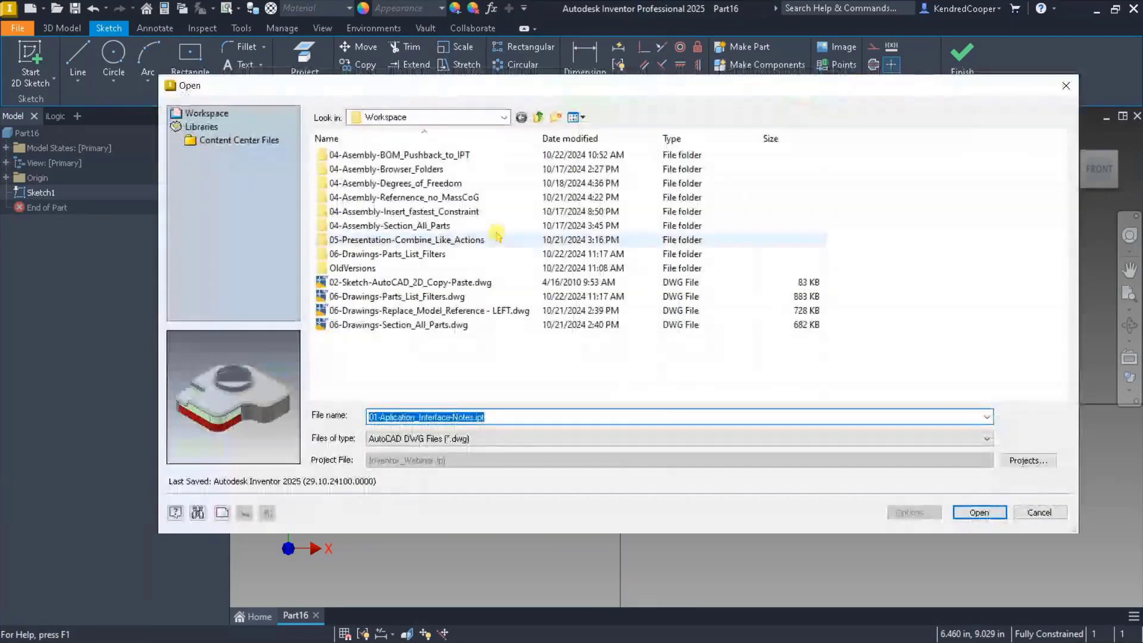
click(445, 282)
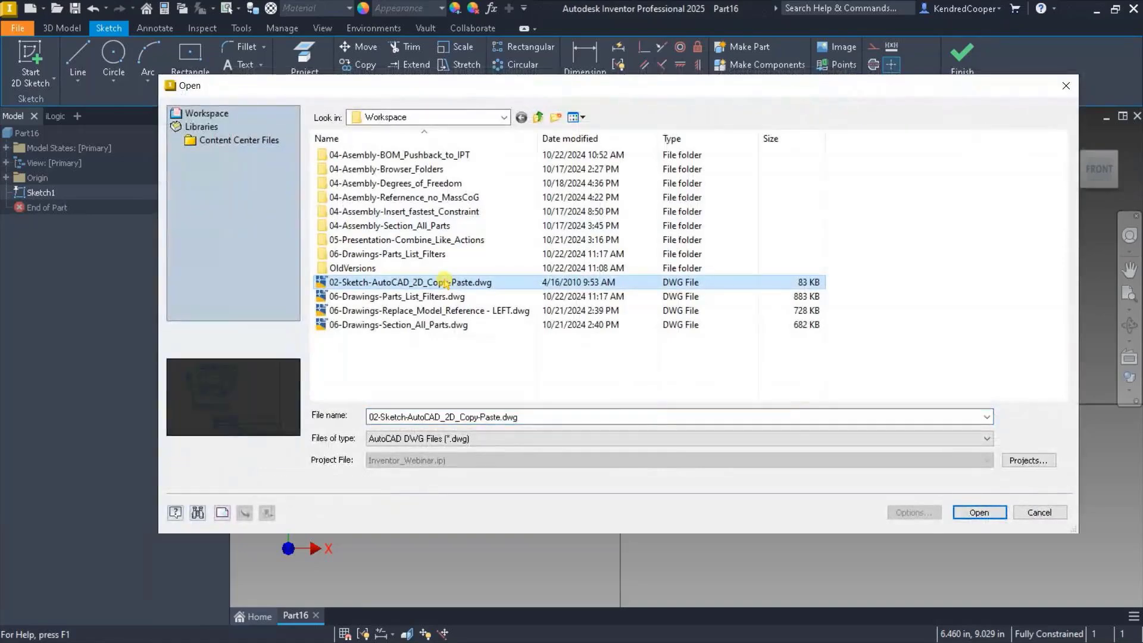
click(978, 513)
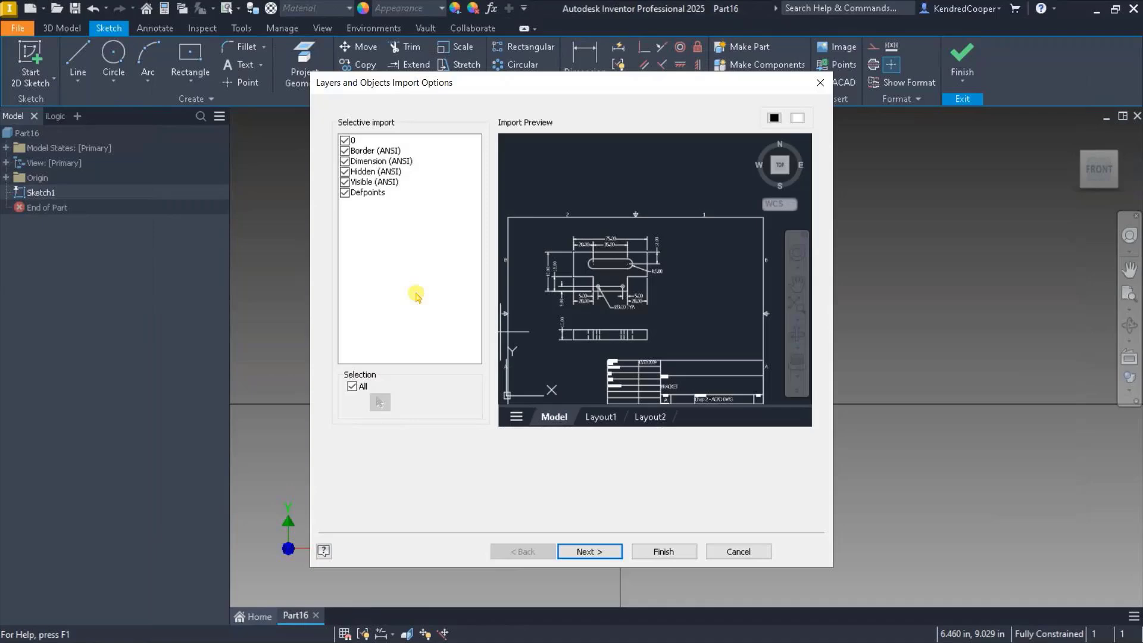
click(345, 150)
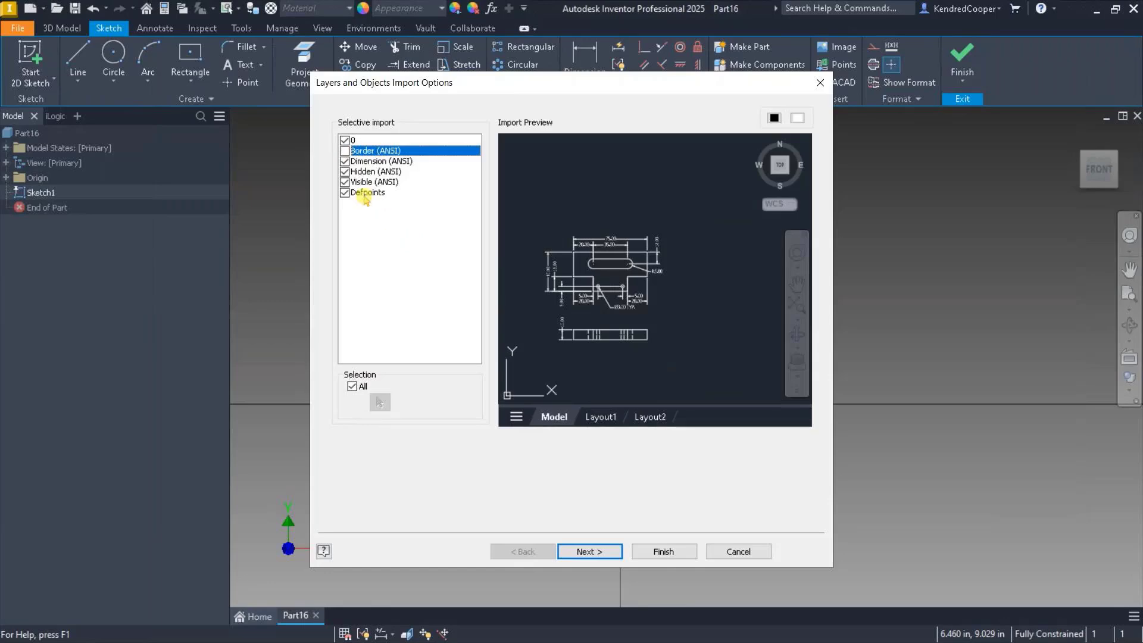
click(345, 172)
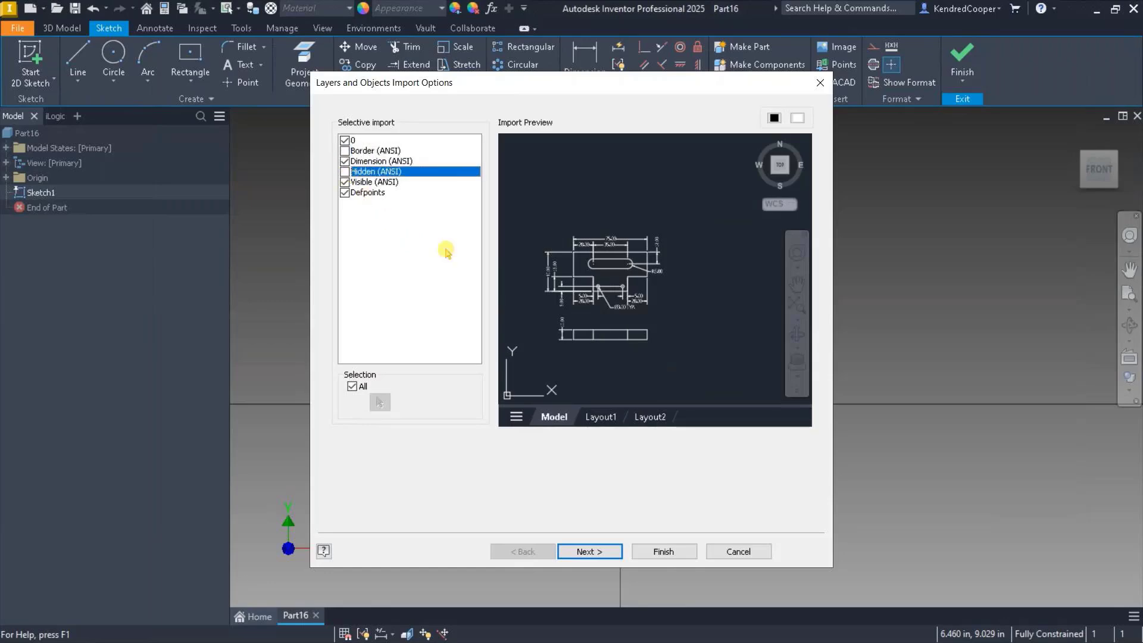
- Limit the import to the bracket's front view and its dimensions instead of all objects, and continue to the destination options
click(351, 386)
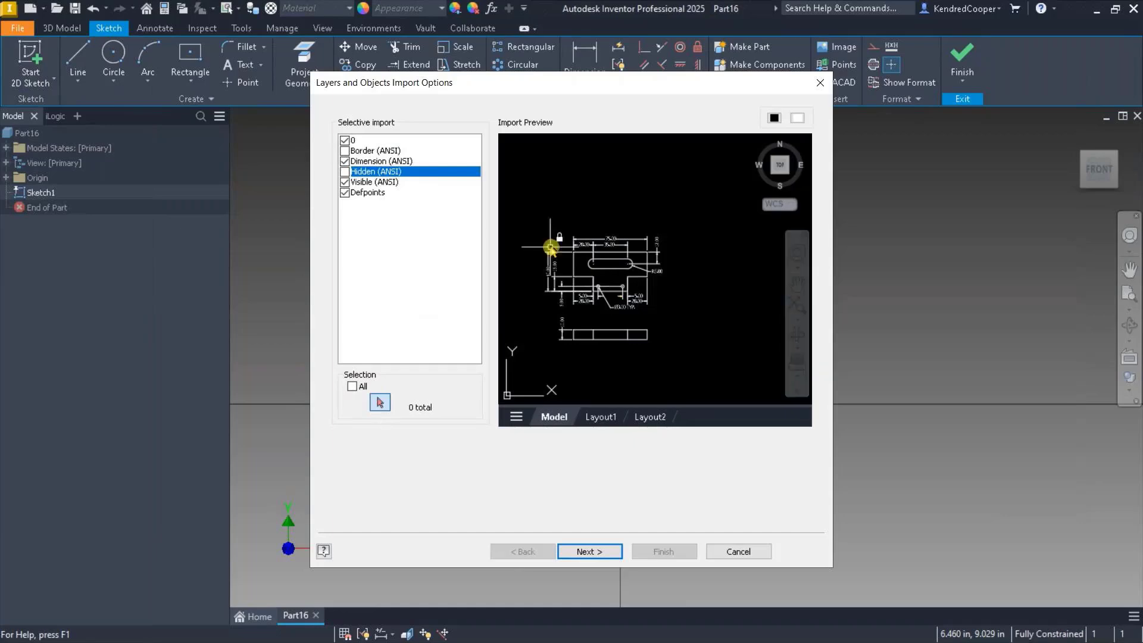
drag(523, 213, 634, 181)
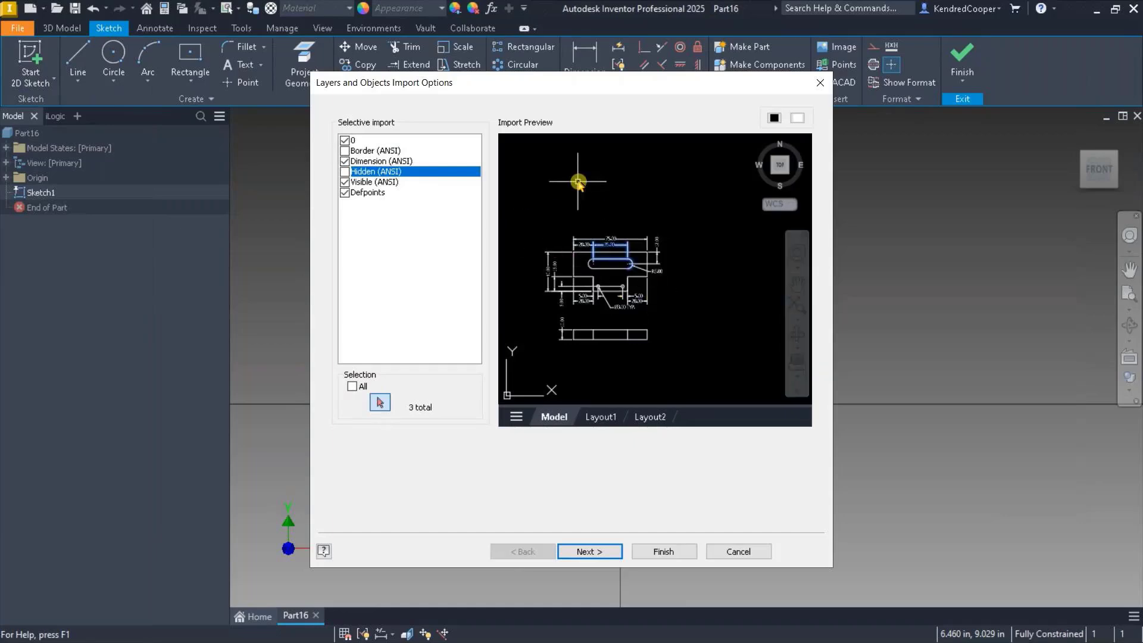
mouse_move(520, 216)
mouse_down()
mouse_move(676, 294)
mouse_move(690, 315)
mouse_up()
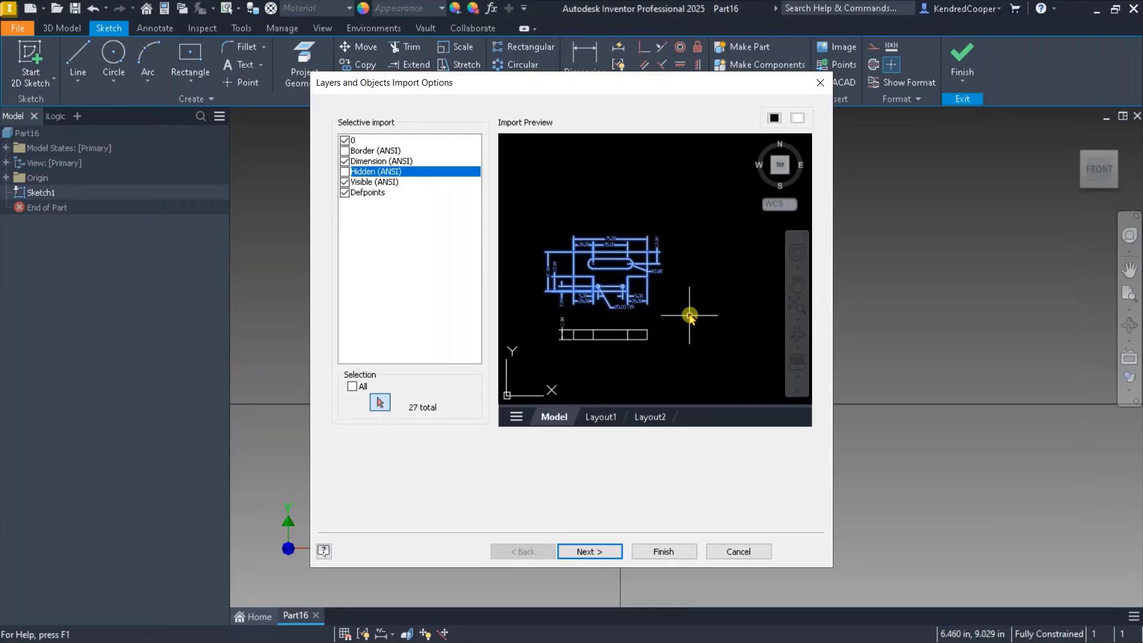
click(586, 552)
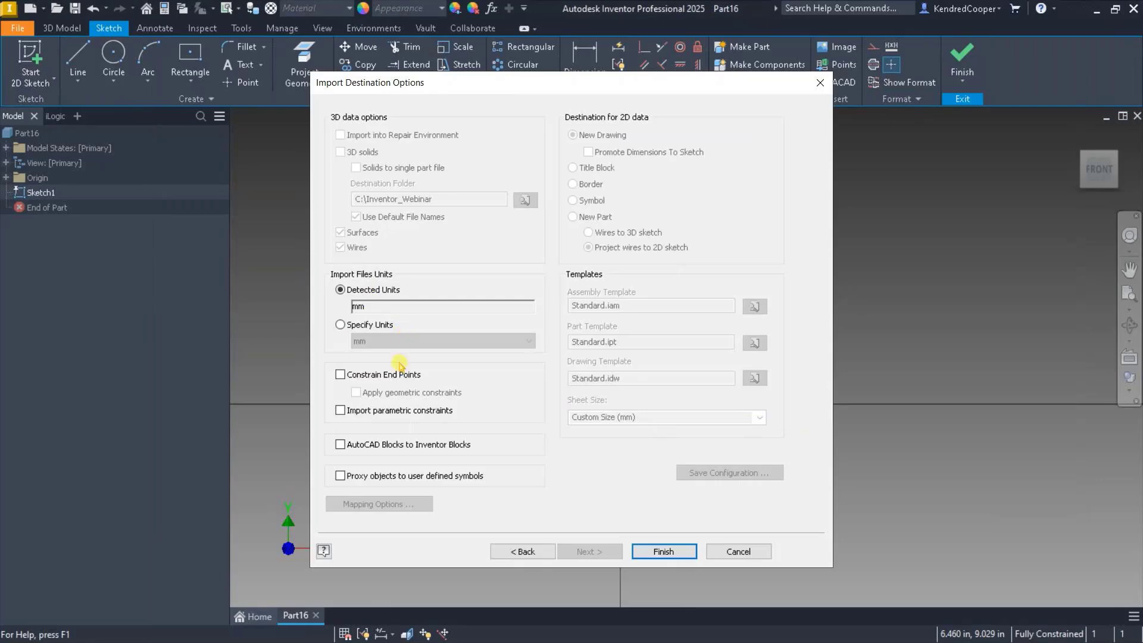
- Finish the import in detected mm units with Constrain End Points and Apply geometric constraints enabled
click(341, 375)
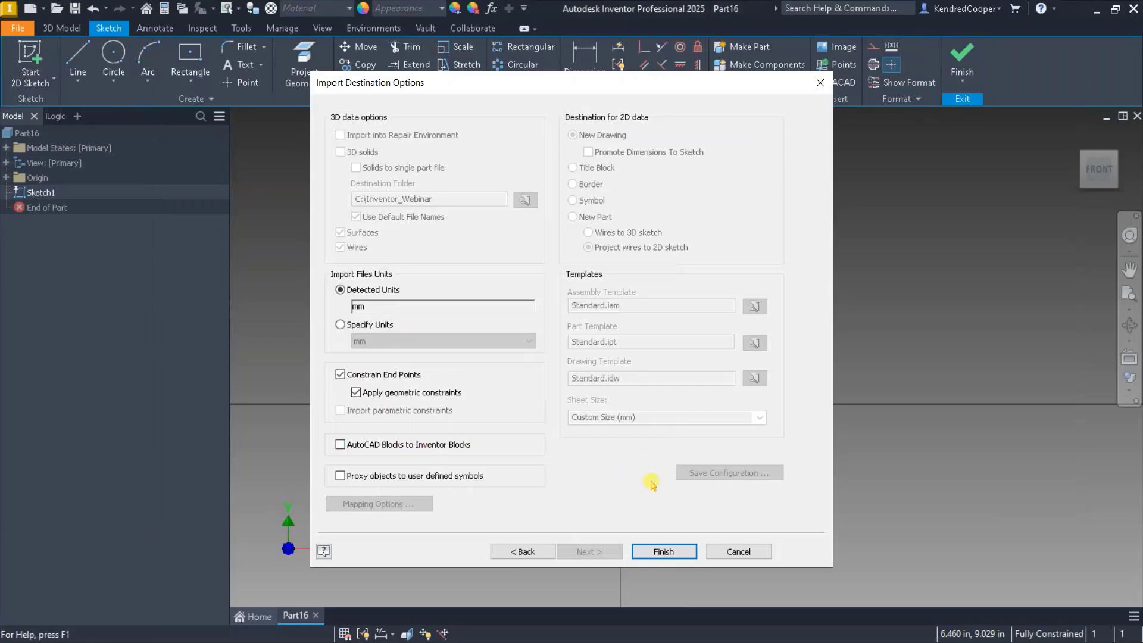
click(675, 554)
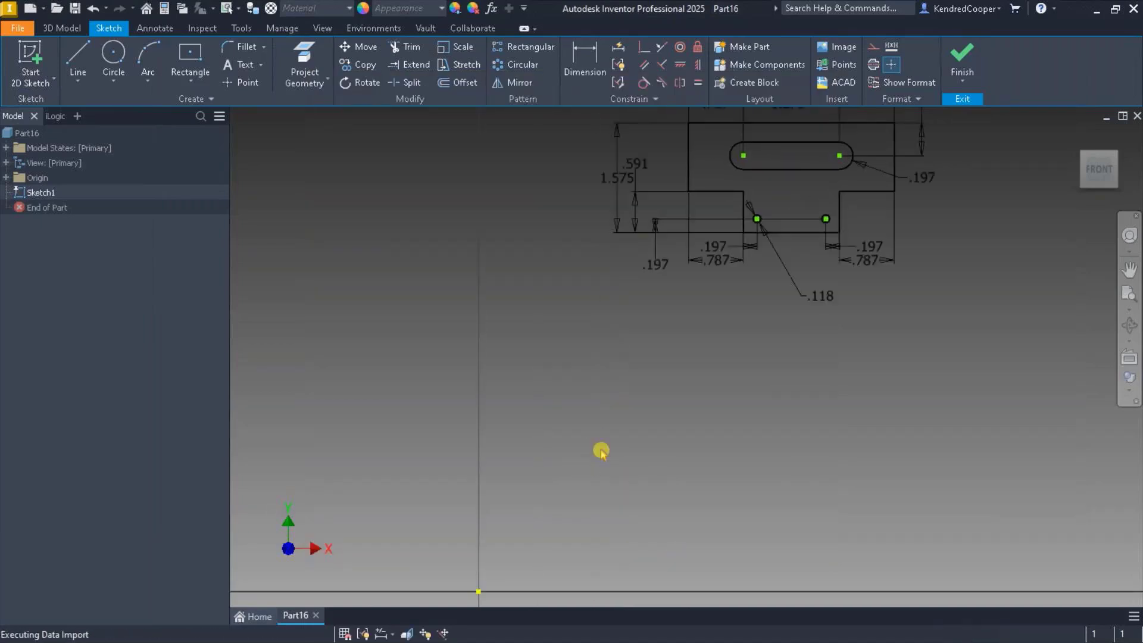
middle_drag(745, 311, 630, 481)
click(629, 481)
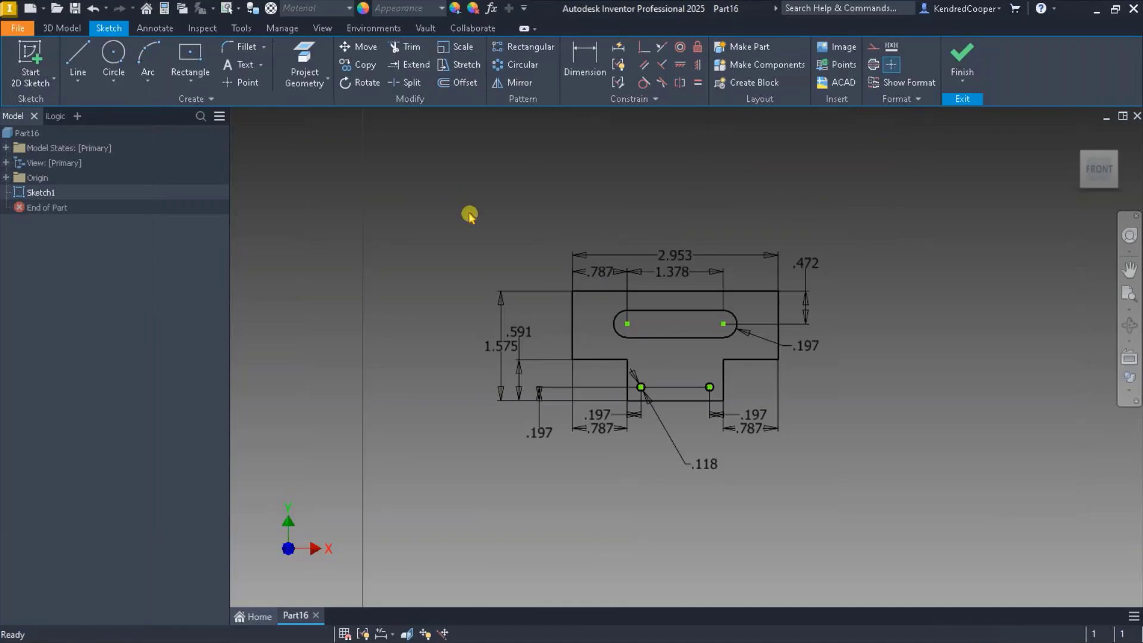
- Set the imported bracket's overall width dimension to 3.5 in
double_click(690, 252)
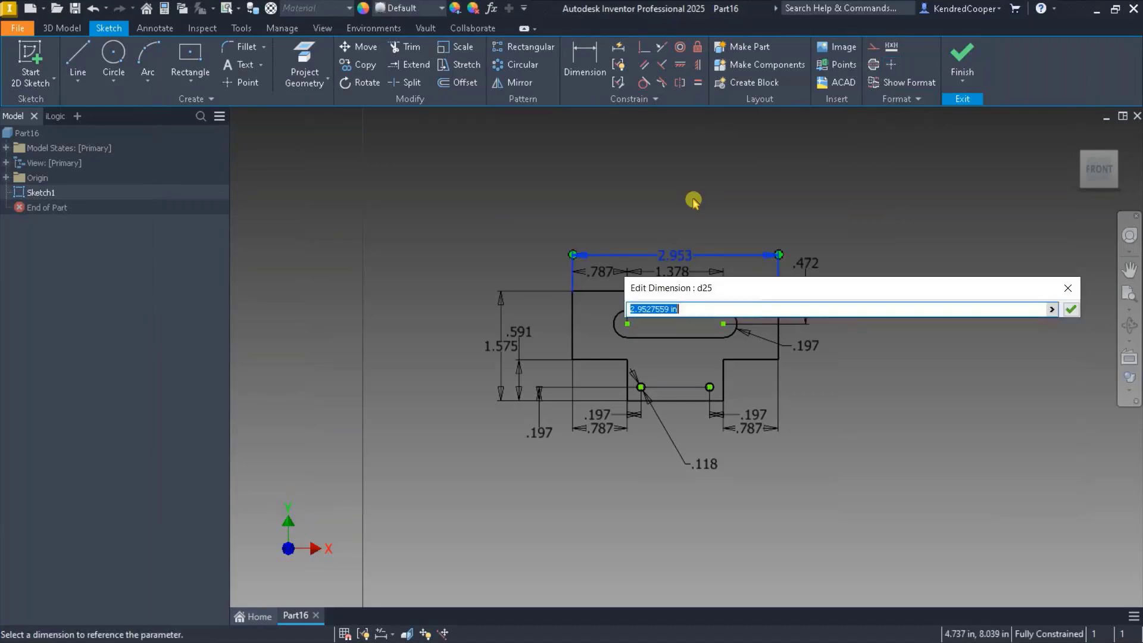
text(3.5)
key(Return)
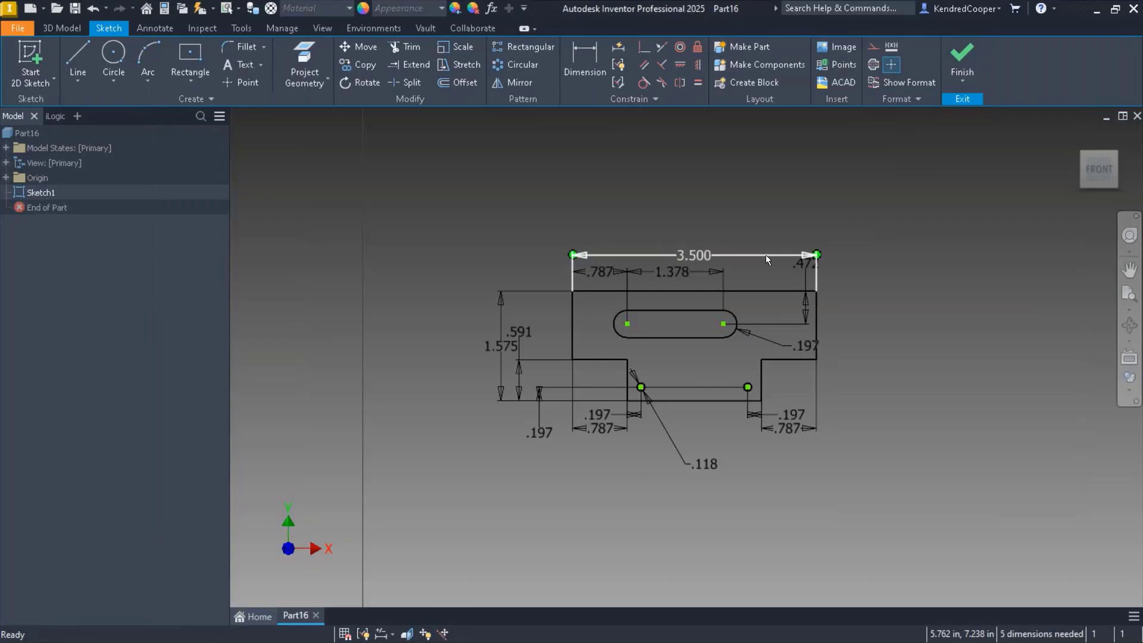
- Delete all the imported geometry and dimensions from the sketch
scroll(895, 214, down, 3)
middle_drag(891, 197, 839, 210)
mouse_move(866, 188)
mouse_down()
mouse_move(634, 326)
mouse_move(531, 404)
mouse_up()
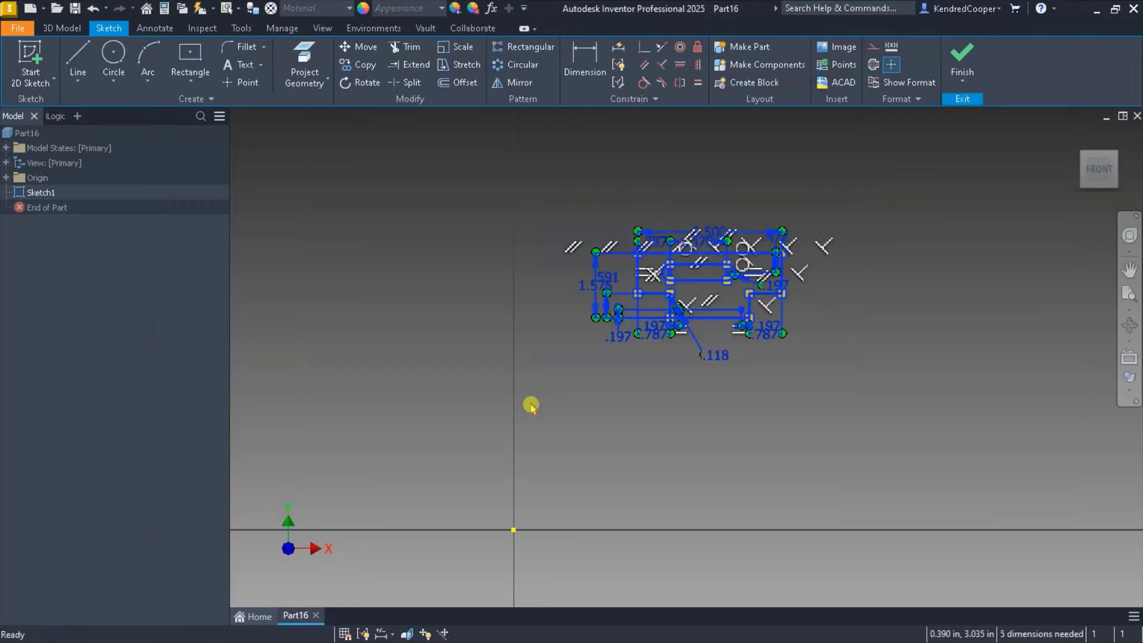
key(Delete)
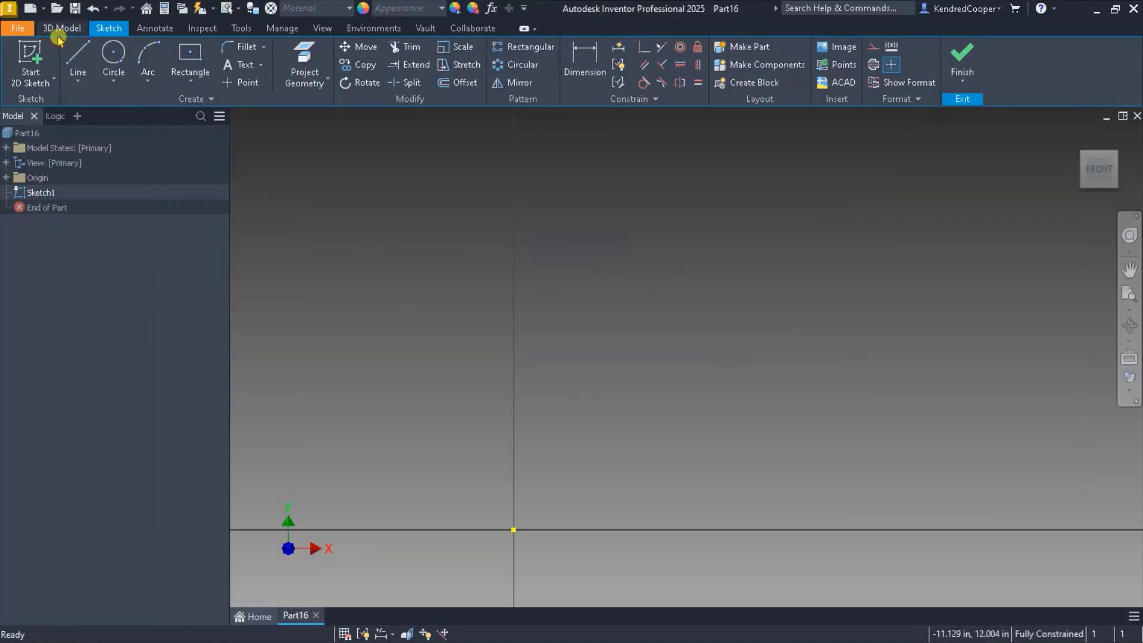
- Open 02-Sketch-AutoCAD_2D_Copy-Paste.dwg and copy the bracket's front view together with its dimensions
click(52, 11)
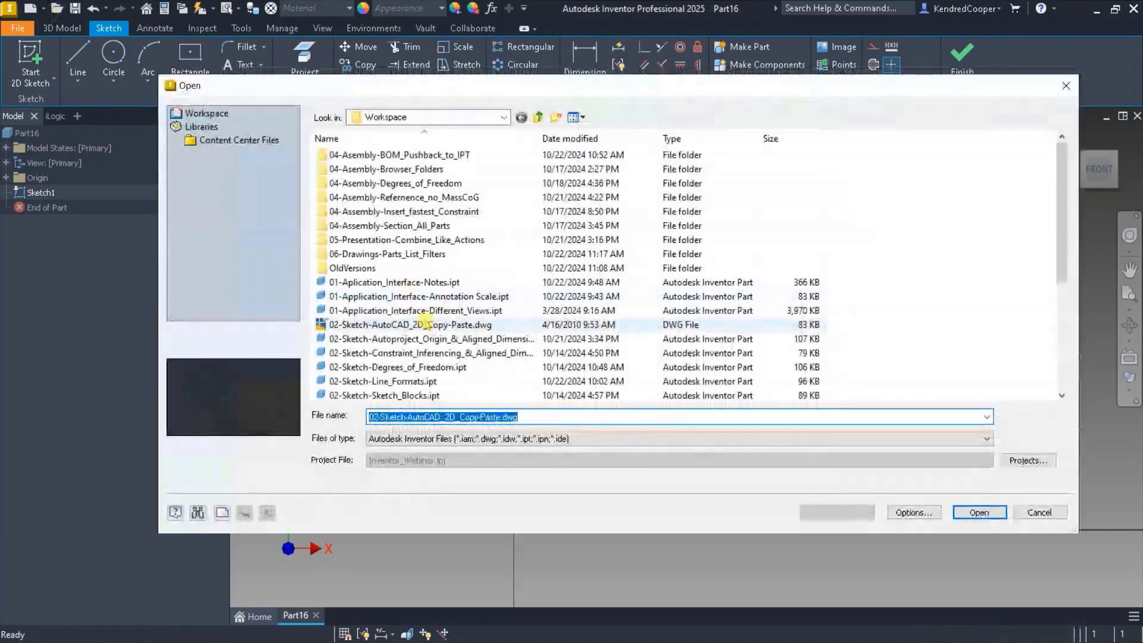
click(428, 324)
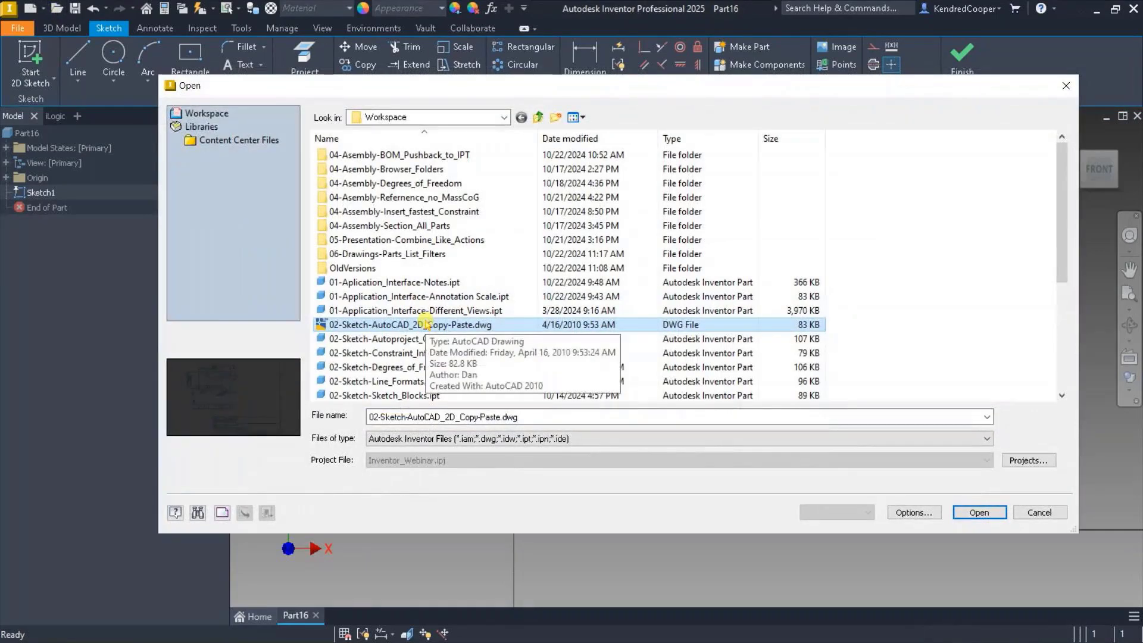
double_click(426, 325)
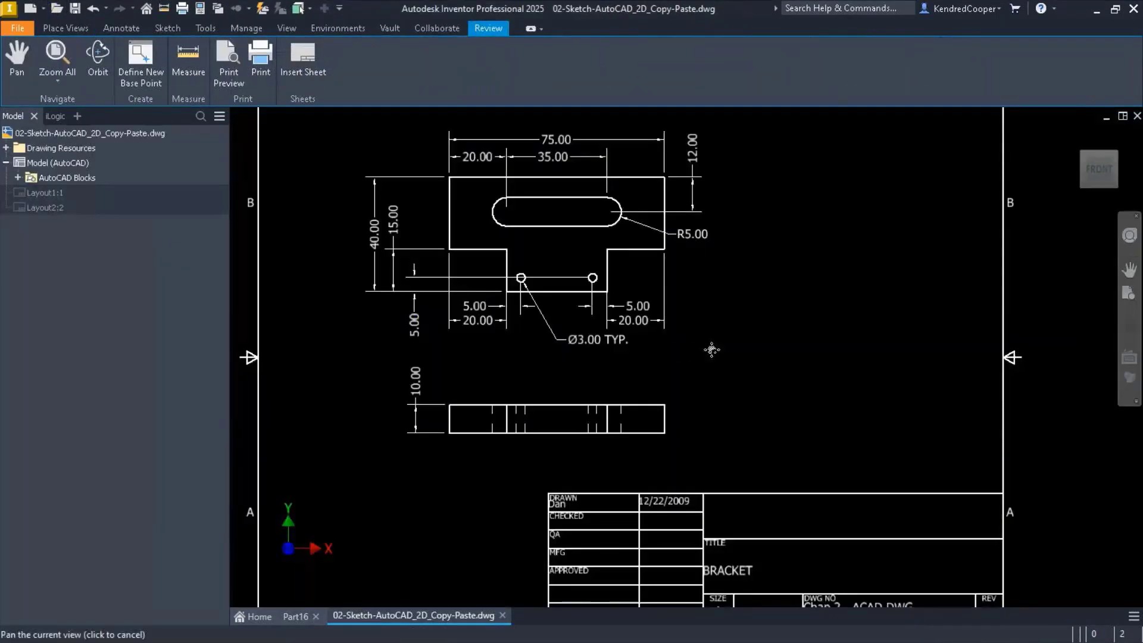
drag(712, 351, 752, 386)
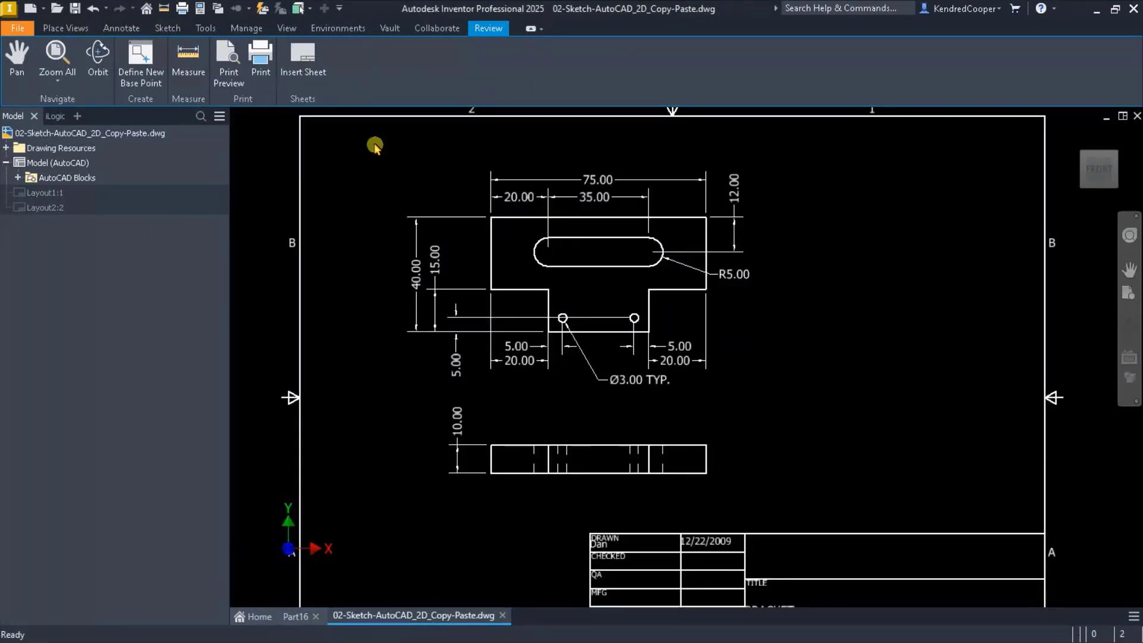
drag(374, 145, 793, 393)
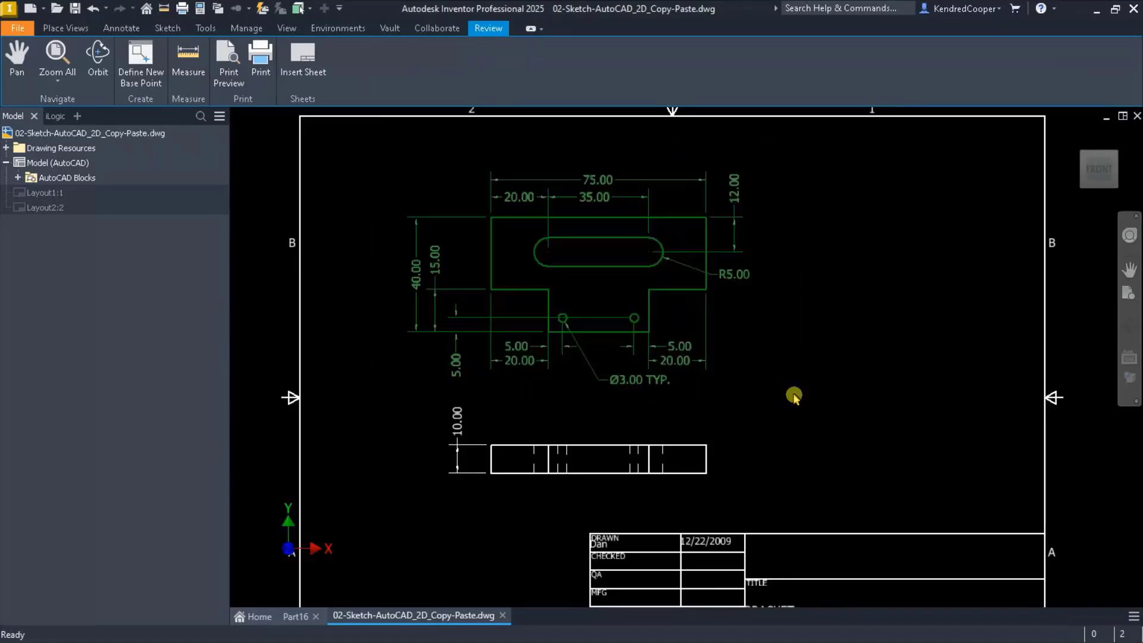
right_click(786, 310)
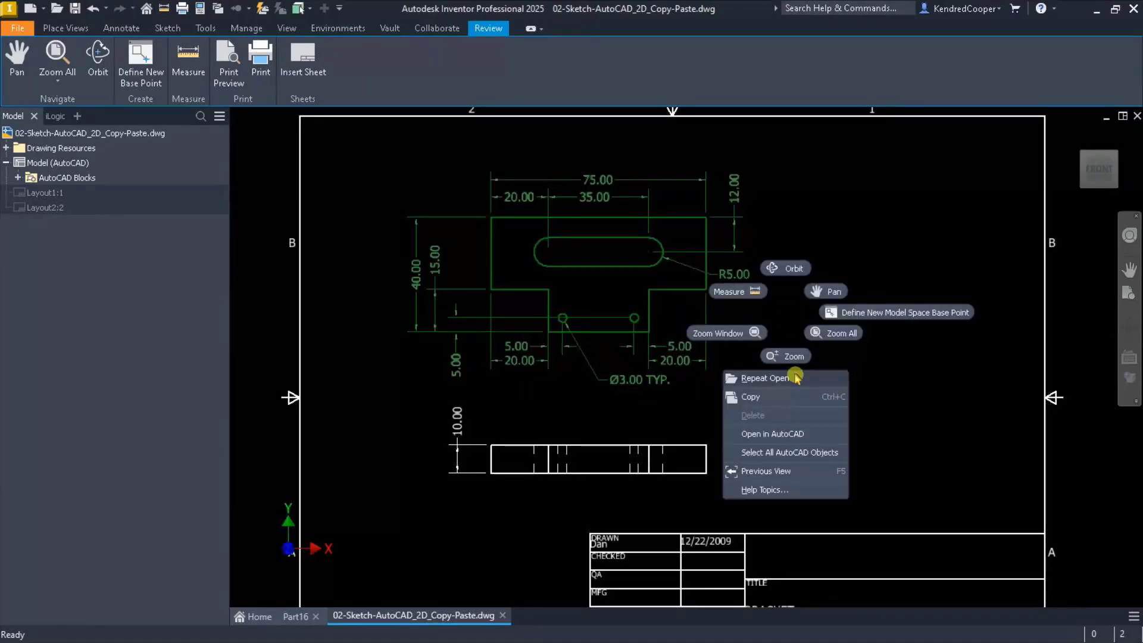
click(796, 396)
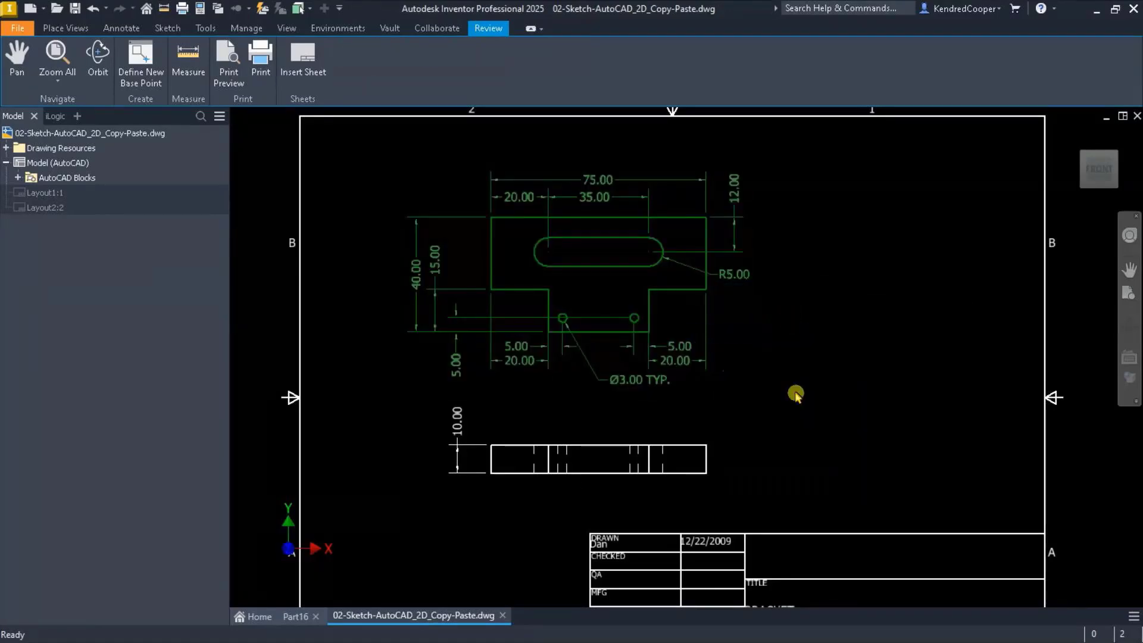
- Paste the copied view into the Part16 sketch near the origin, using detected mm units, constrained end points and geometric constraints
click(296, 616)
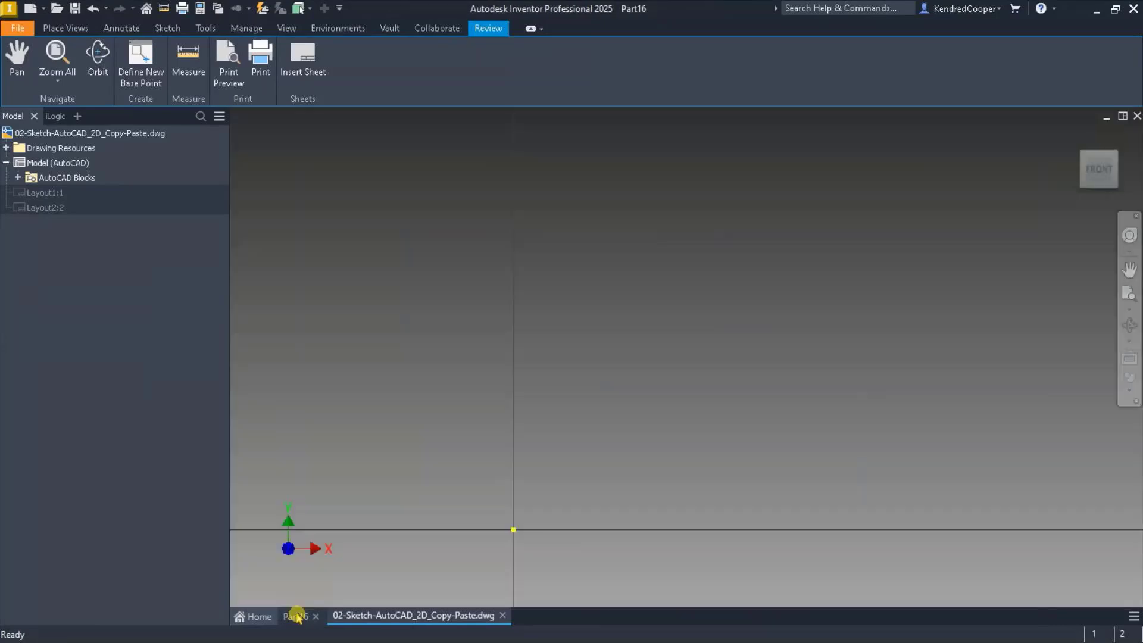
right_click(486, 286)
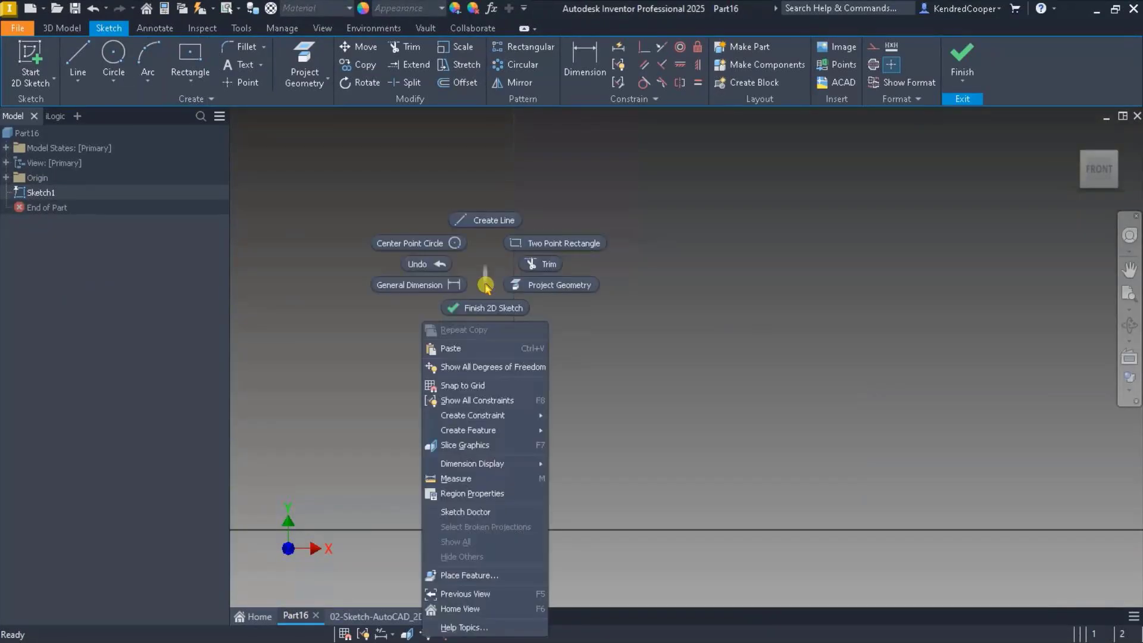
click(476, 350)
middle_drag(553, 420, 522, 311)
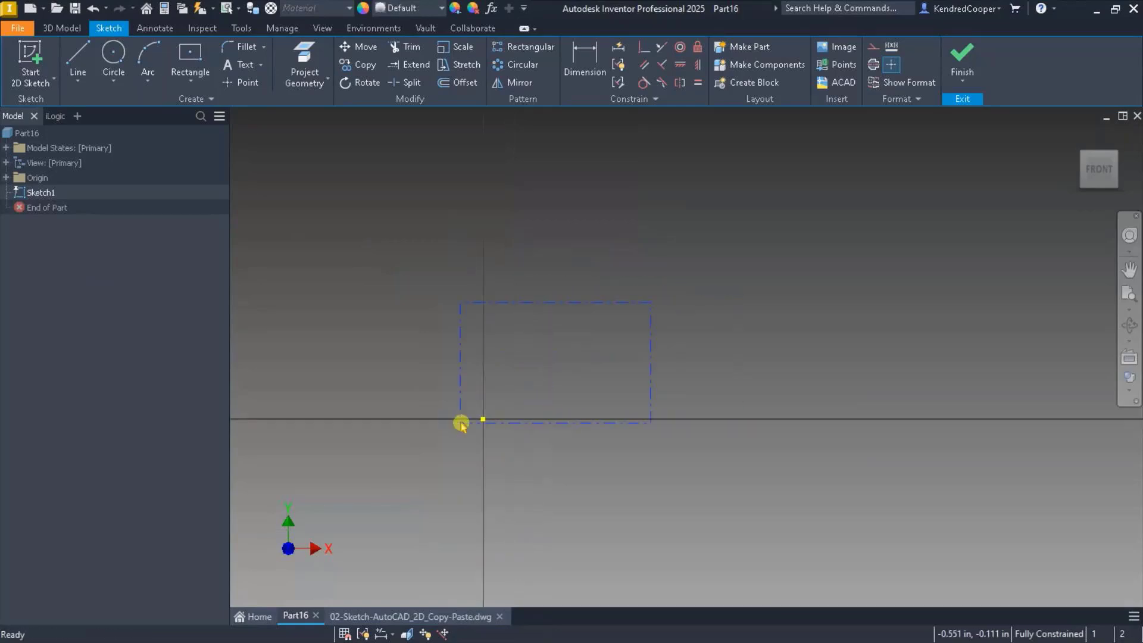
scroll(461, 424, down, 3)
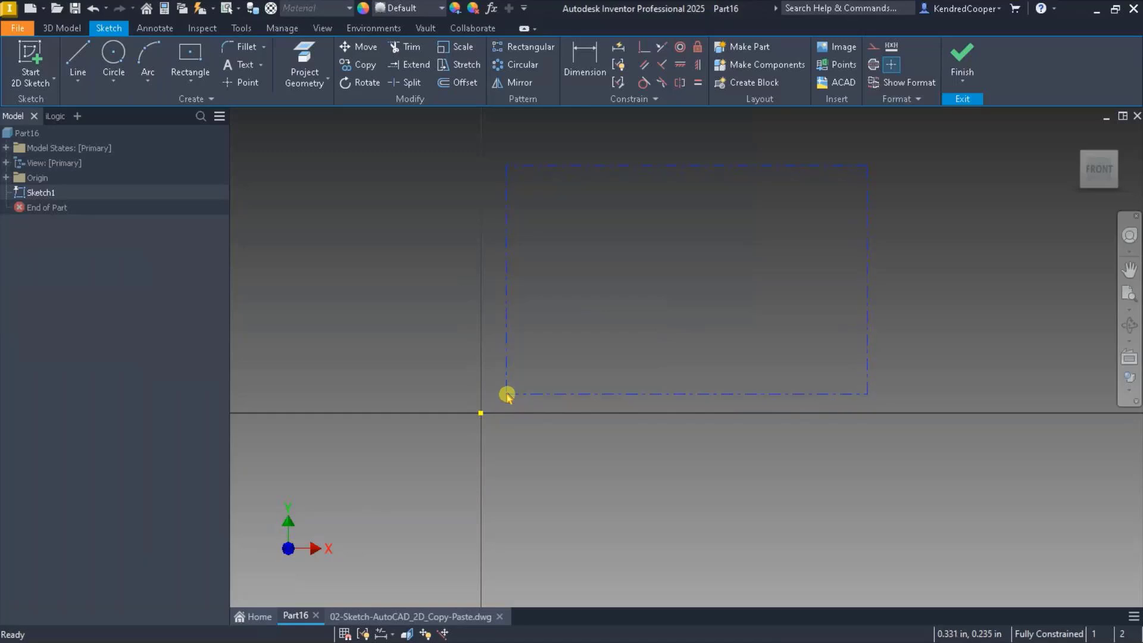
right_click(507, 396)
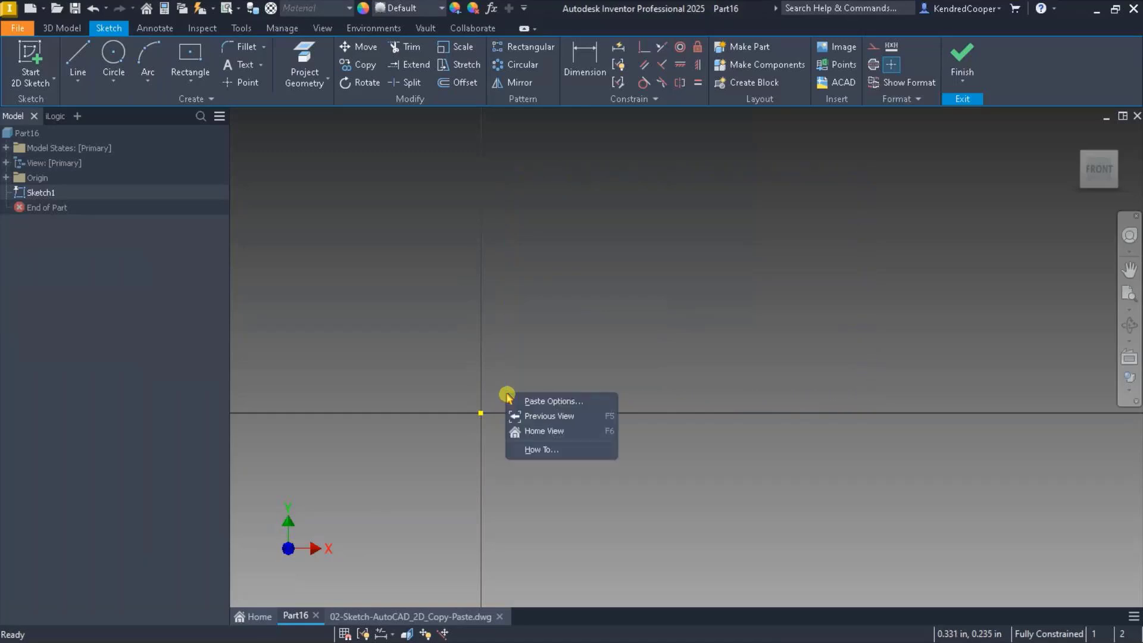
click(586, 407)
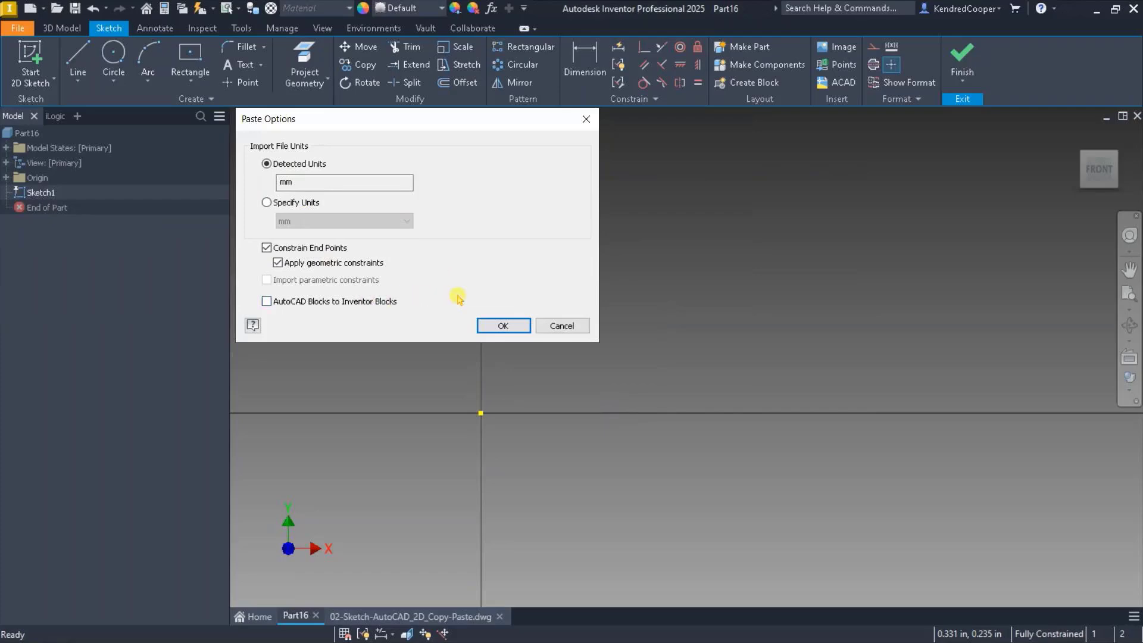
click(503, 326)
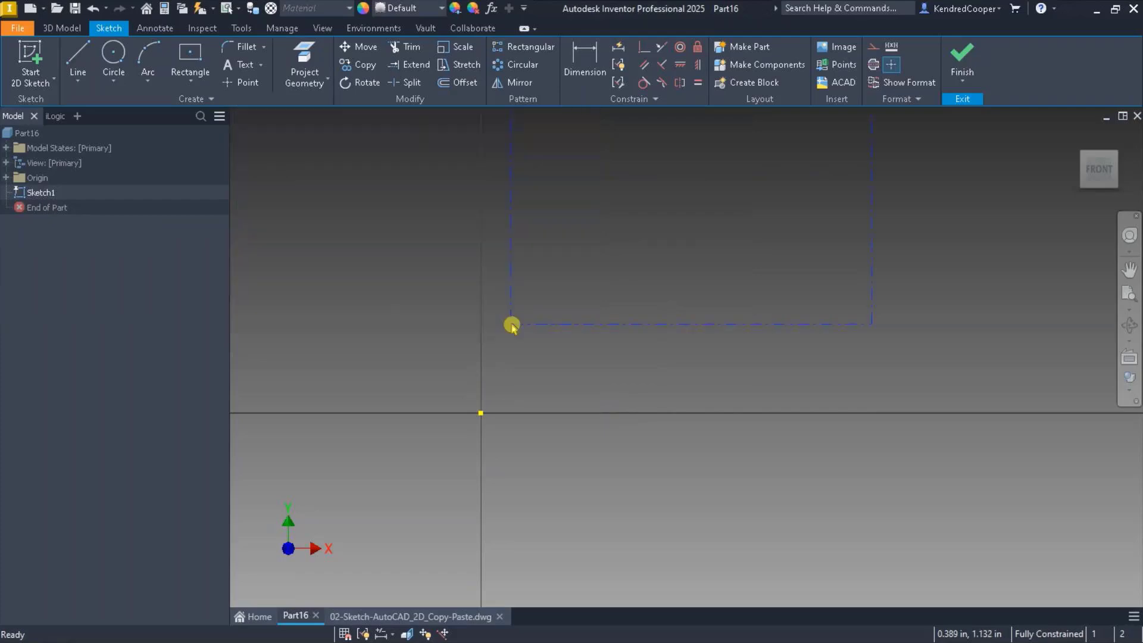
click(523, 463)
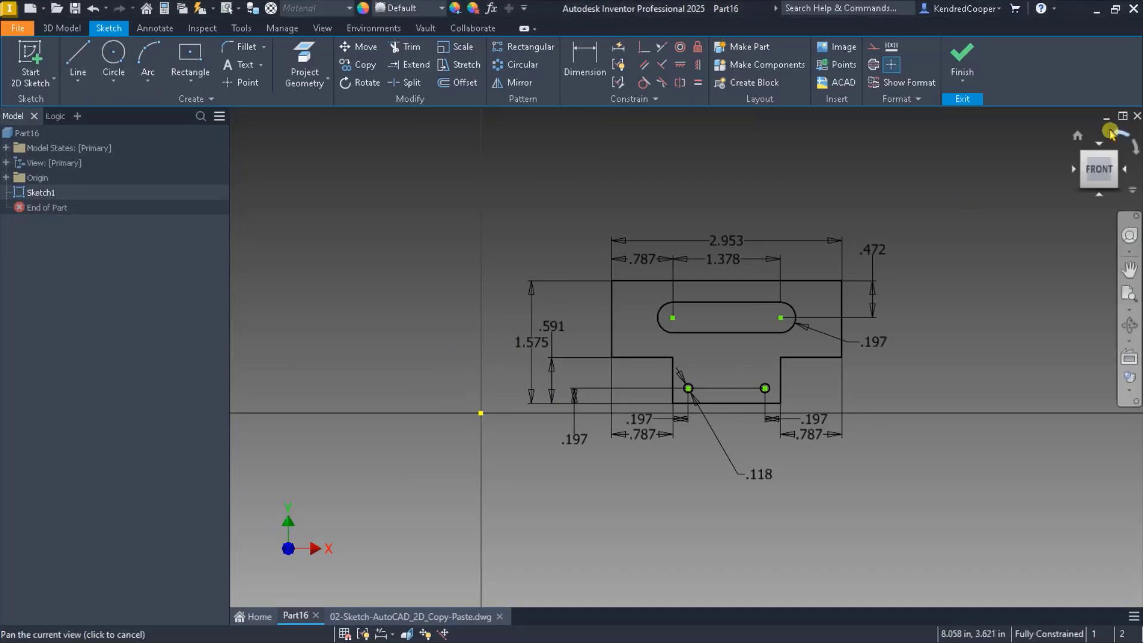
- Close Part16, exiting its sketch, and close the AutoCAD drawing
click(1137, 116)
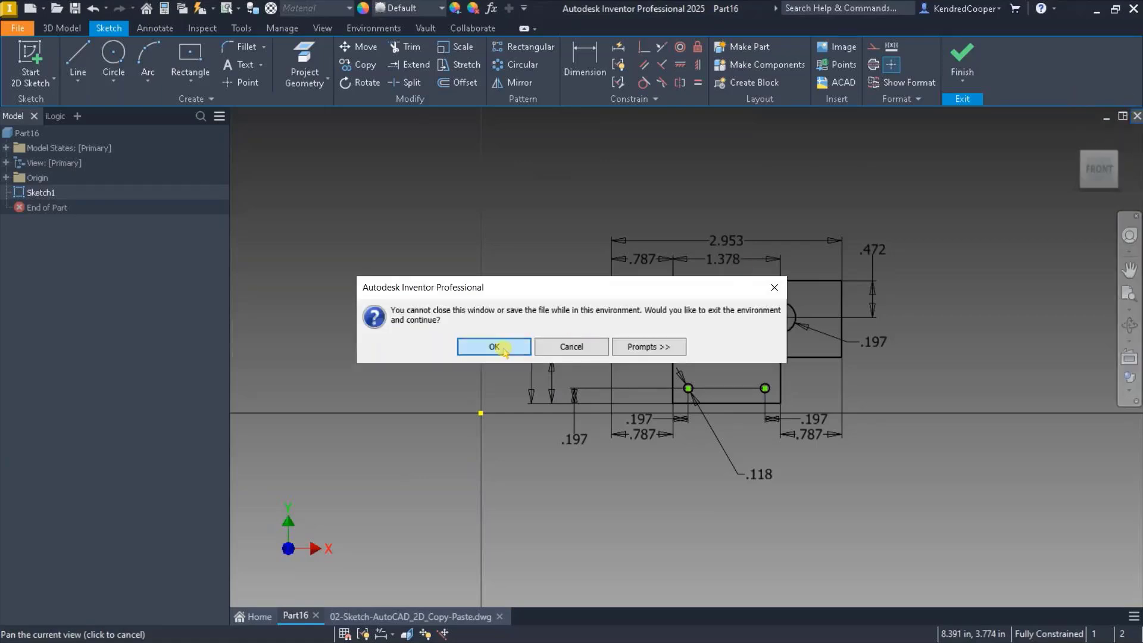
click(483, 343)
click(533, 347)
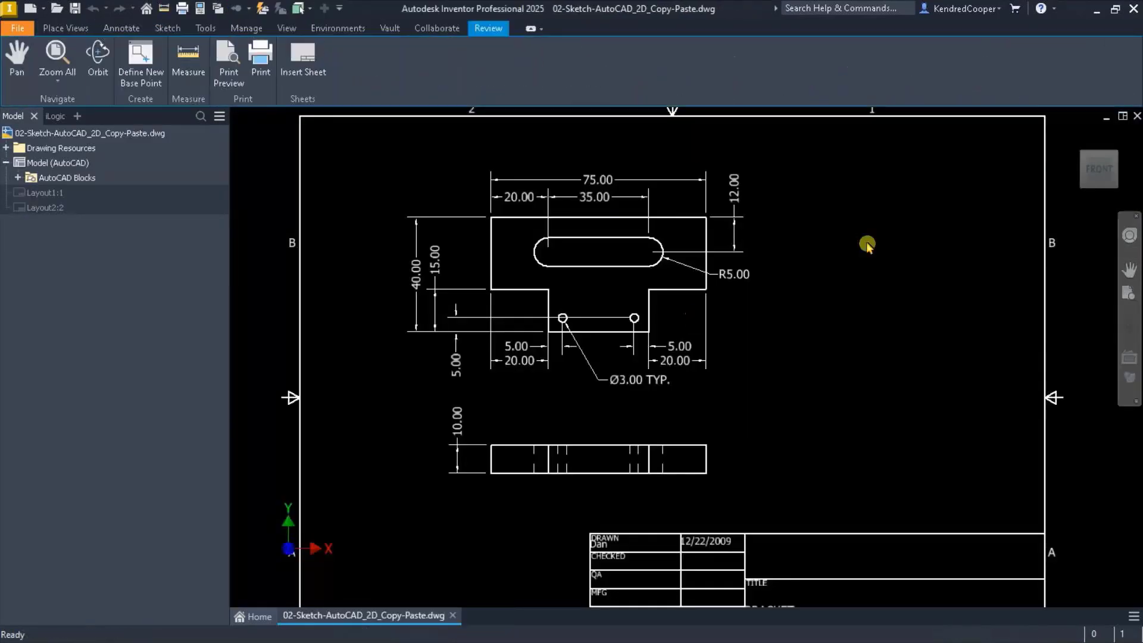
click(1136, 116)
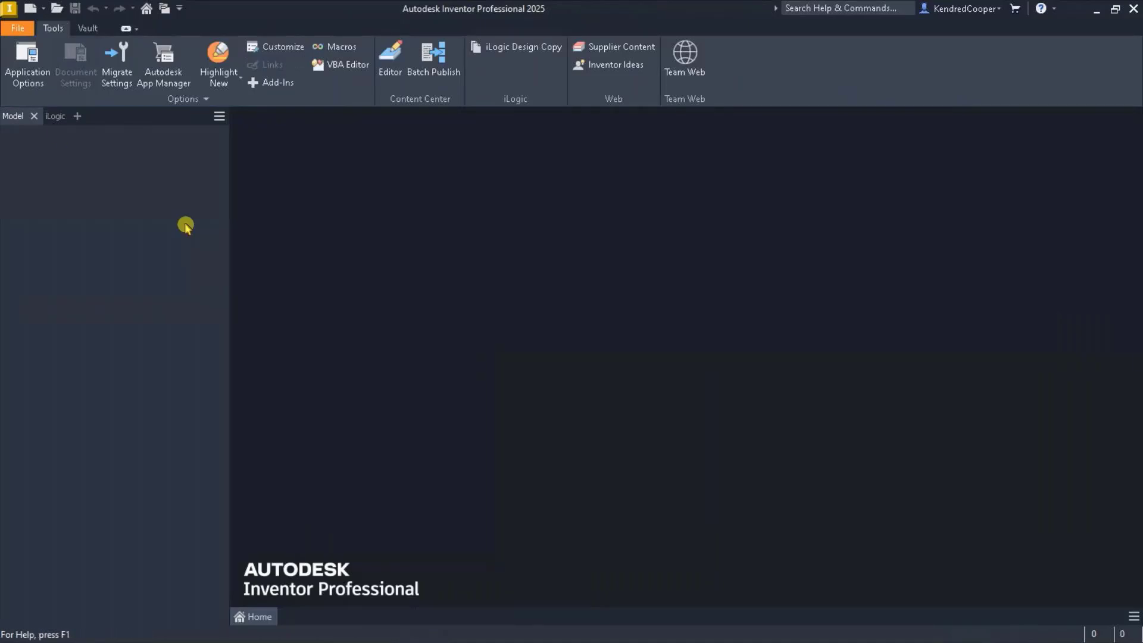
- Open 02-Sketch-Line_Formats.ipt from the Workspace folder and select its Sketch1
click(55, 7)
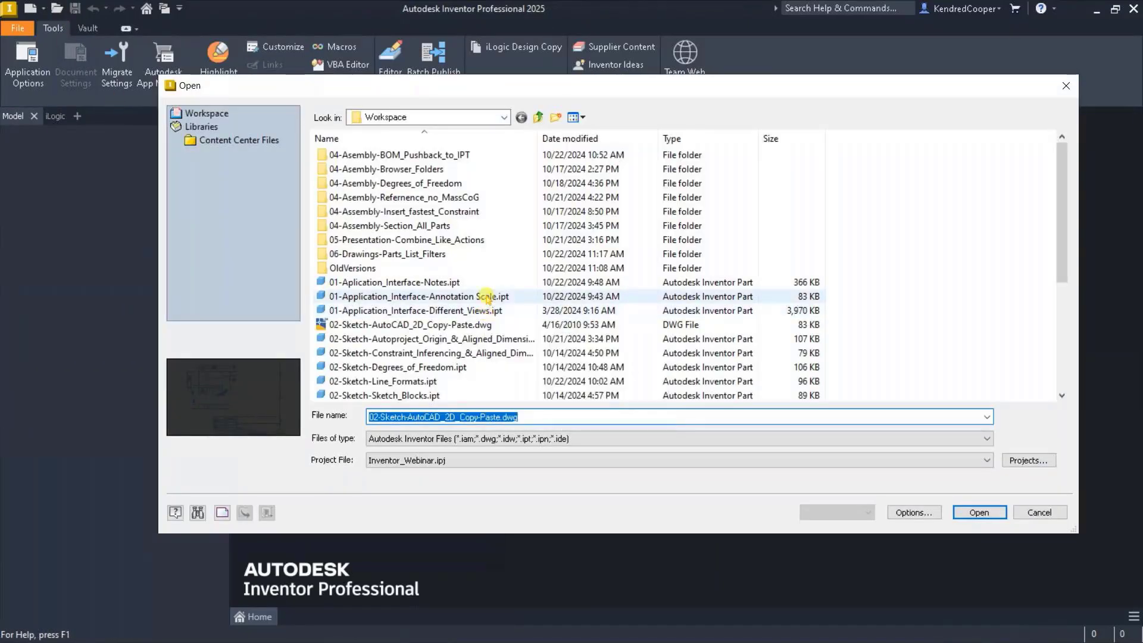
scroll(488, 304, down, 1)
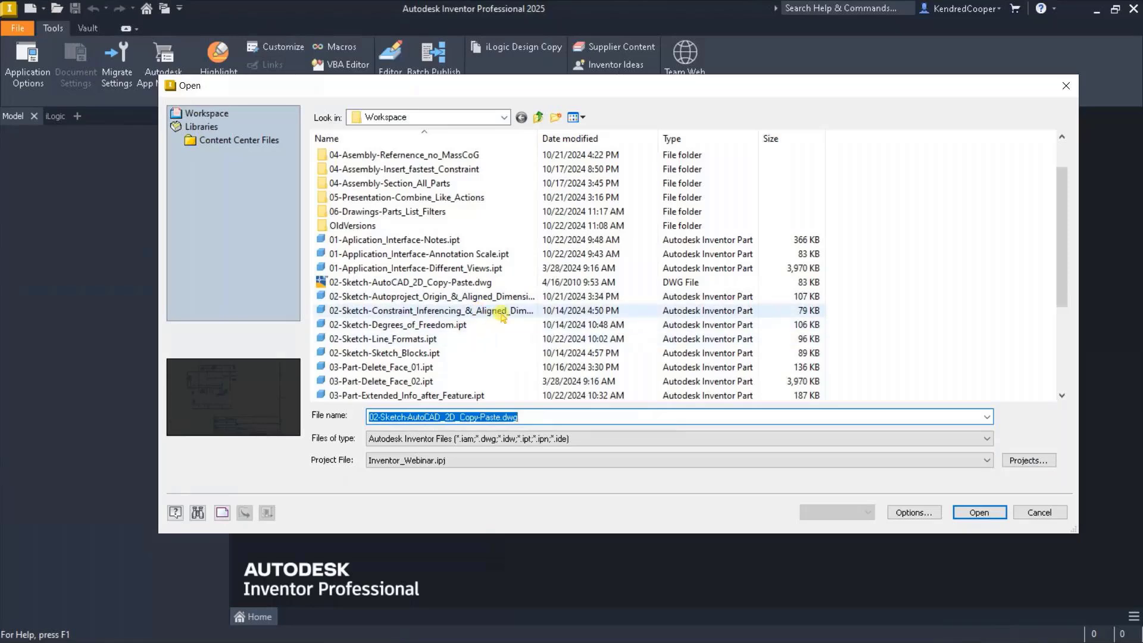
right_click(498, 314)
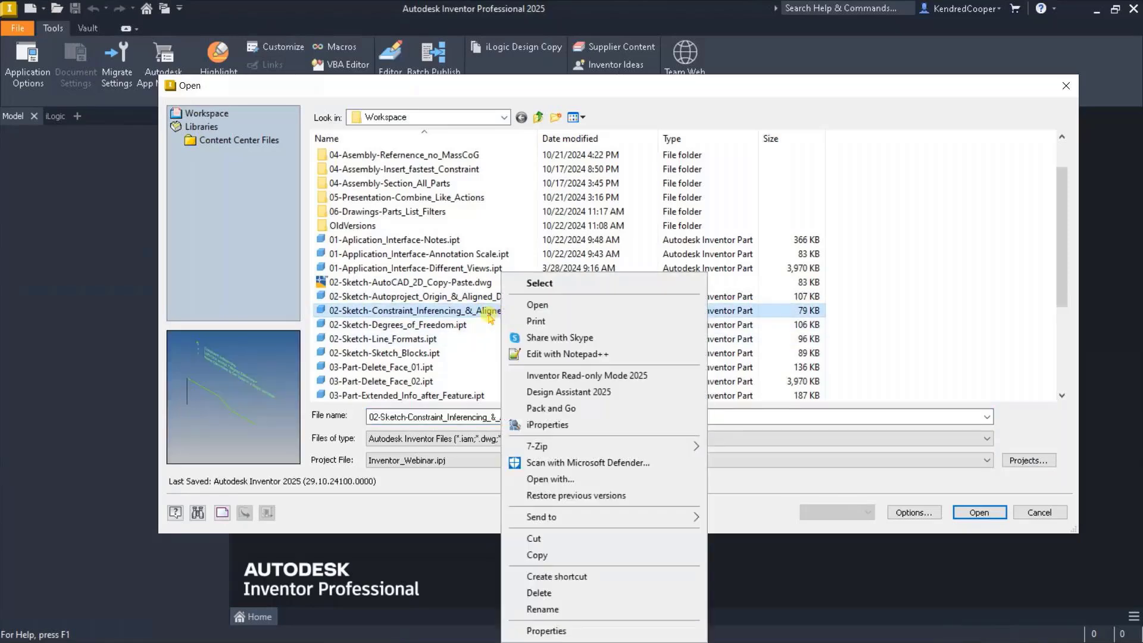
key(Escape)
click(484, 339)
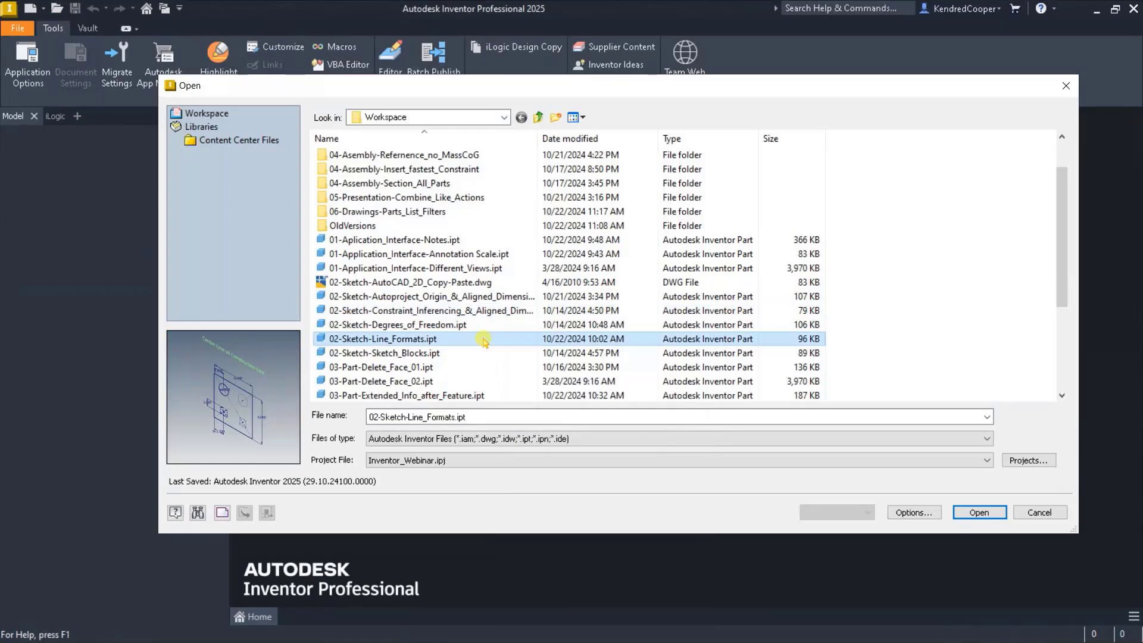
double_click(484, 340)
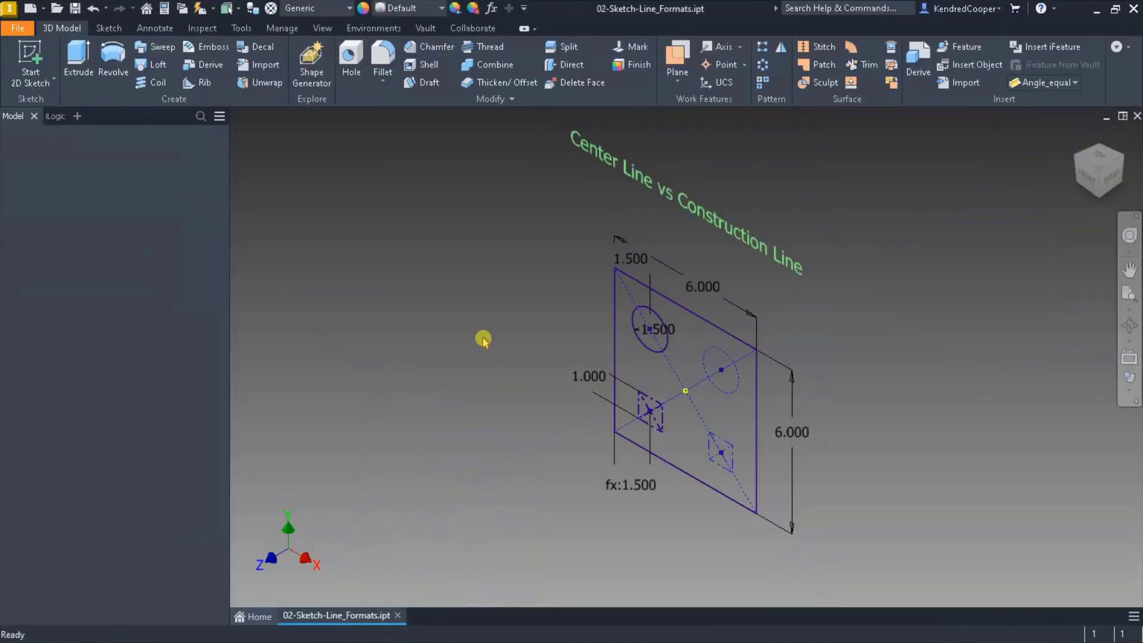
click(43, 192)
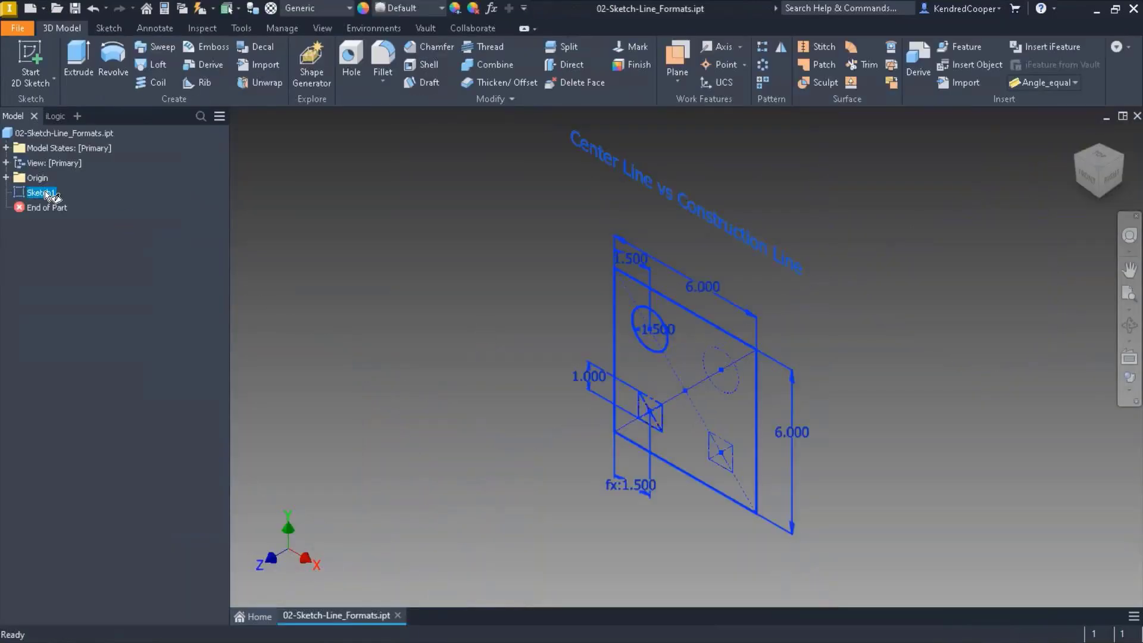
- Open Sketch1 for editing, examine the normal, construction and centerline formats of its circles and squares, and exit the sketch
double_click(43, 193)
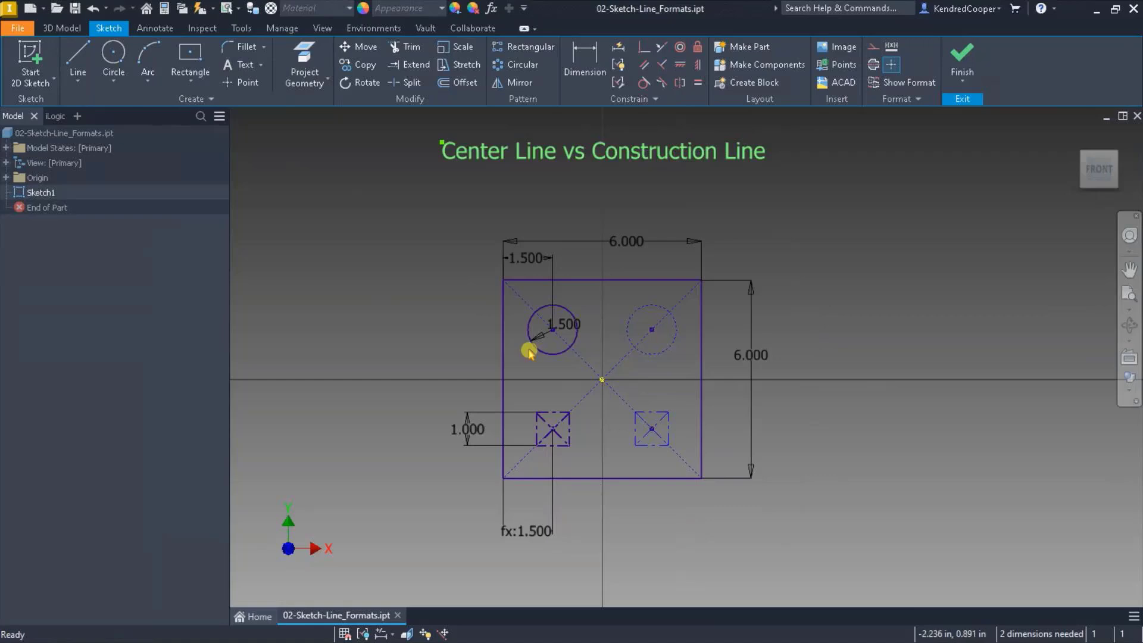
scroll(656, 356, down, 4)
click(657, 356)
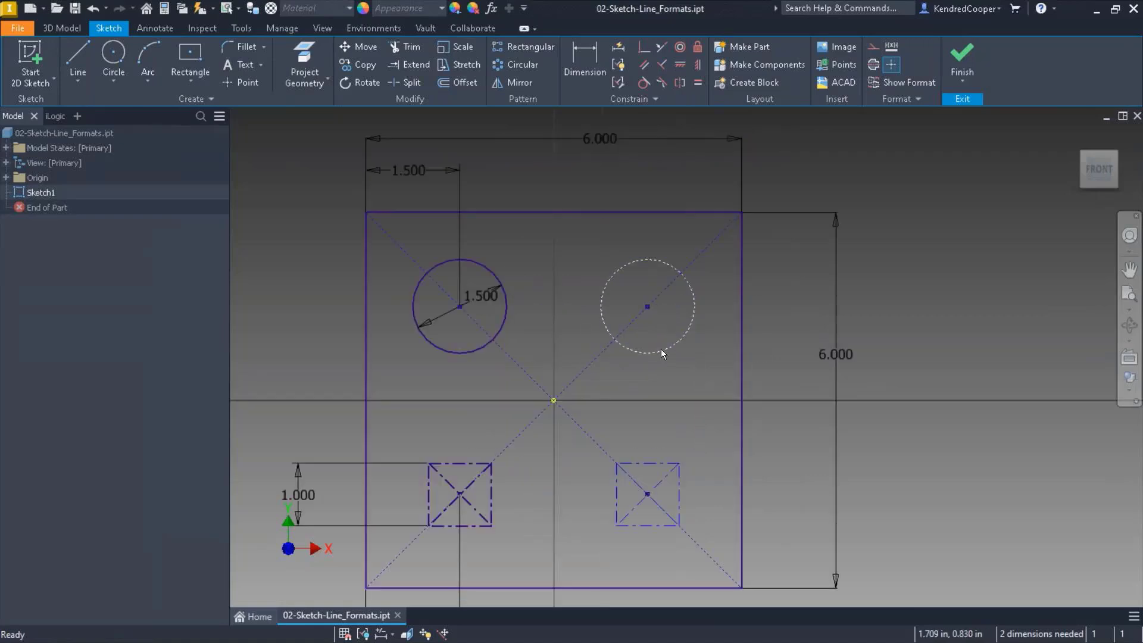
click(659, 375)
middle_drag(659, 375, 681, 331)
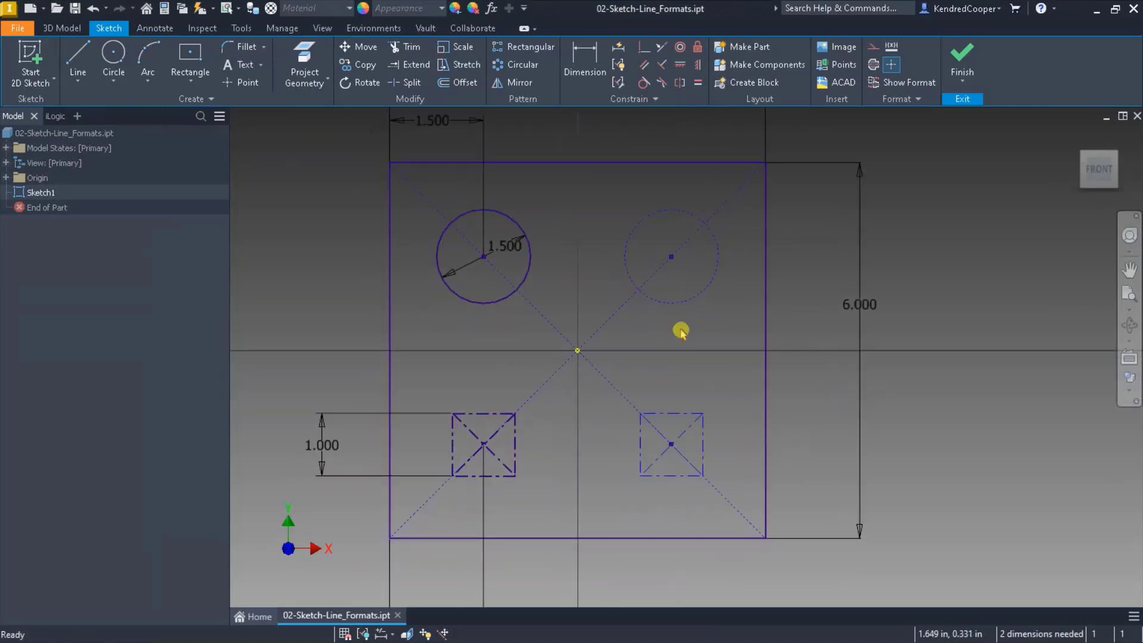
drag(424, 398, 498, 437)
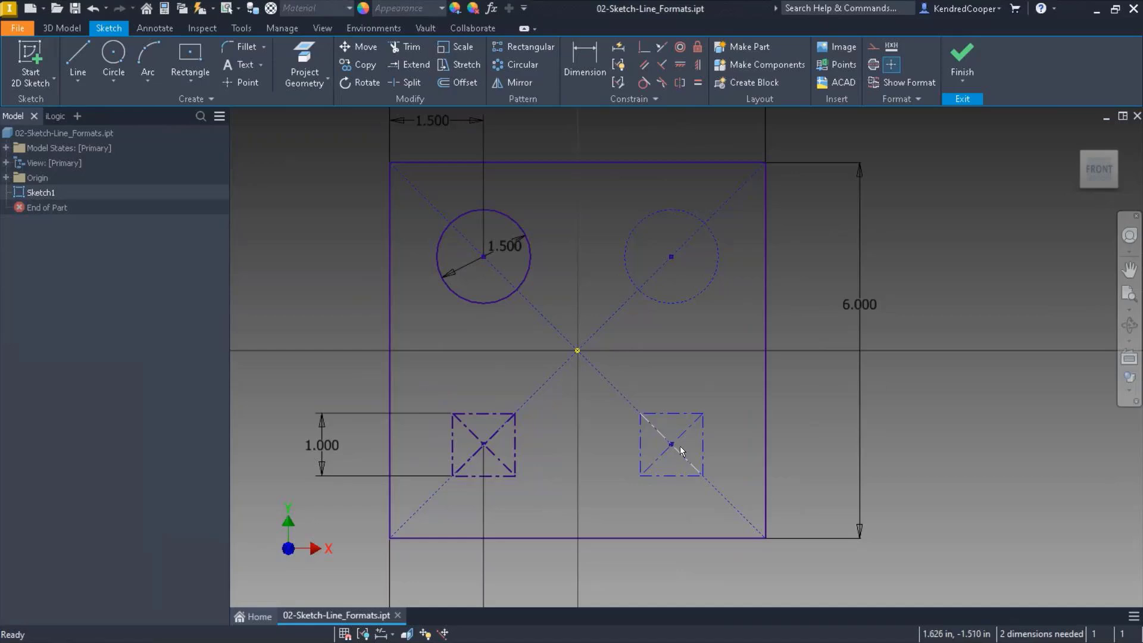
drag(611, 404, 737, 494)
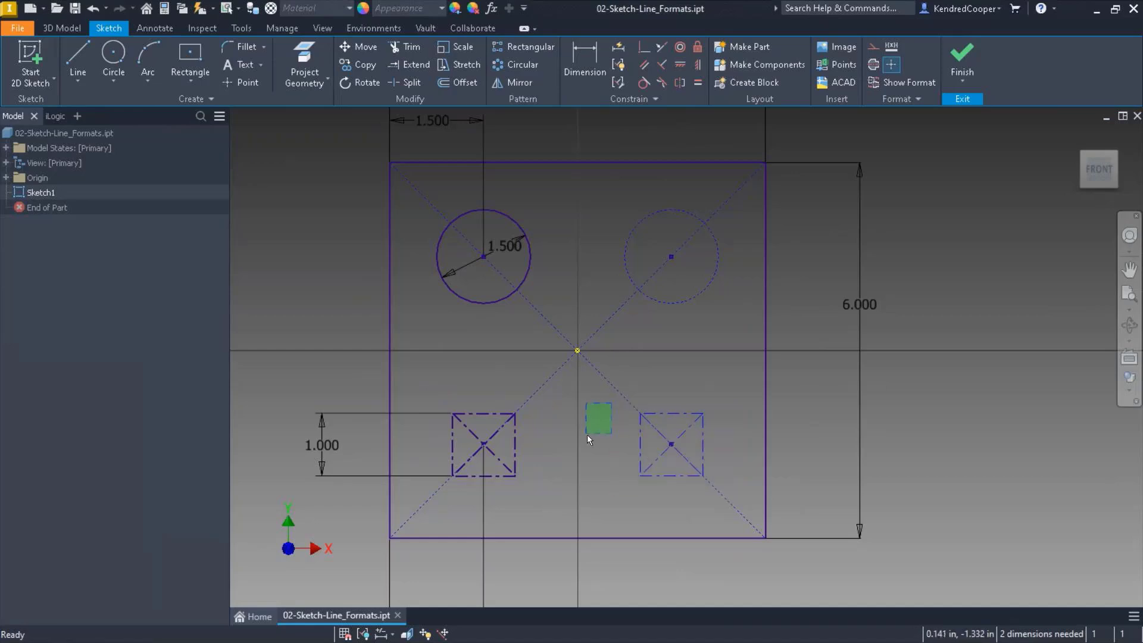
click(614, 442)
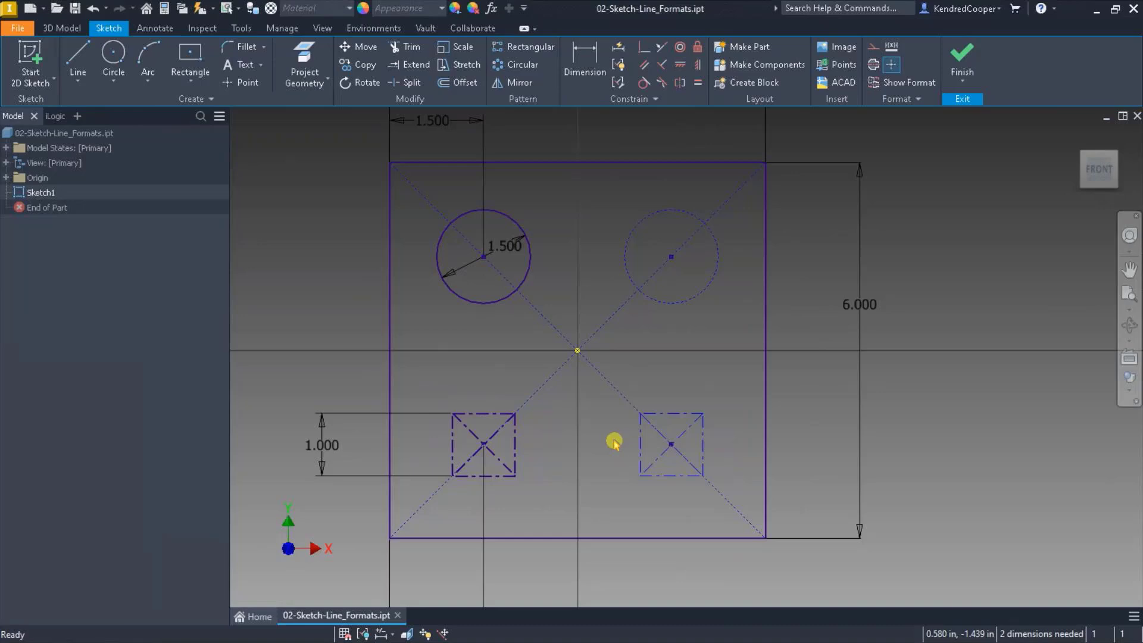
click(961, 57)
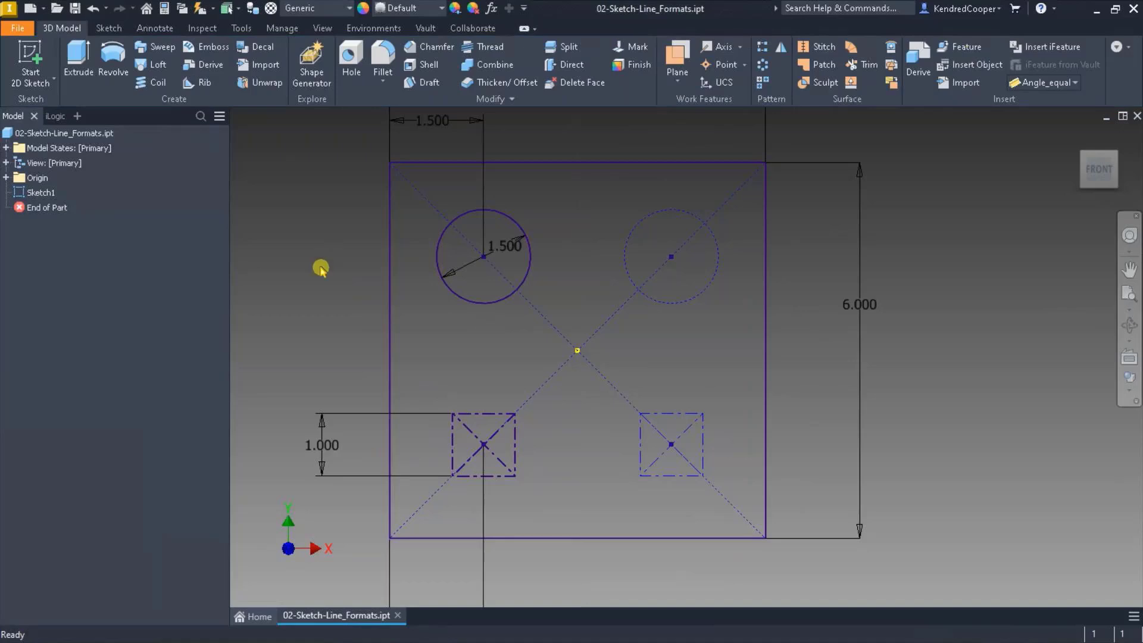
- Start an Extrude to check which regions of Sketch1 are offered as profiles, and cancel it
click(76, 57)
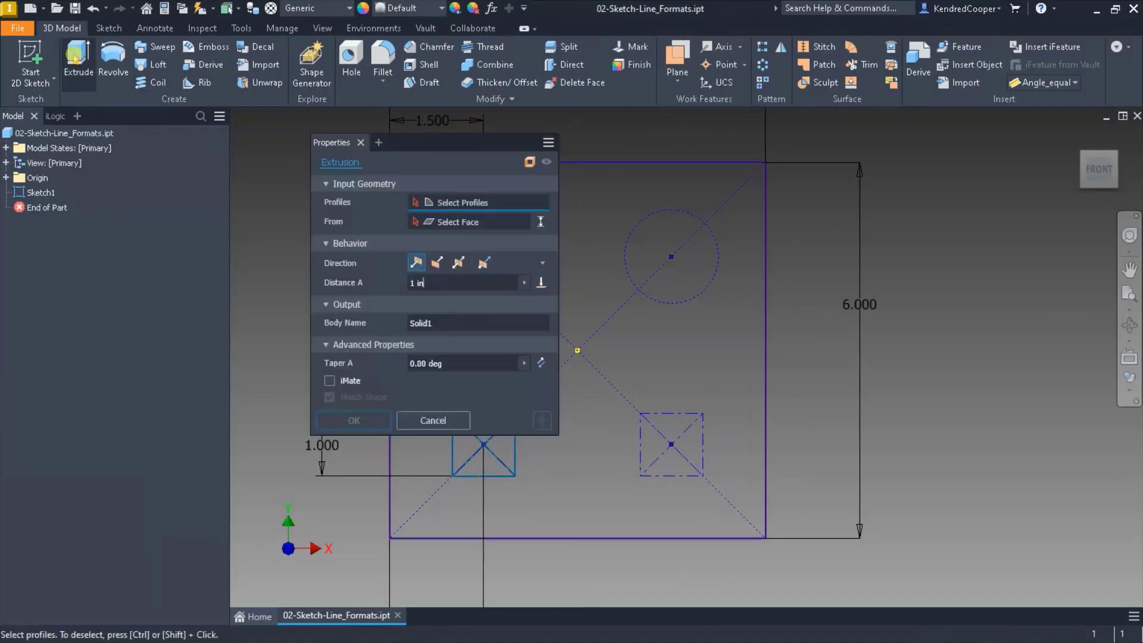
mouse_move(468, 143)
mouse_down()
mouse_move(298, 149)
mouse_move(694, 216)
mouse_move(242, 242)
mouse_move(337, 246)
mouse_up()
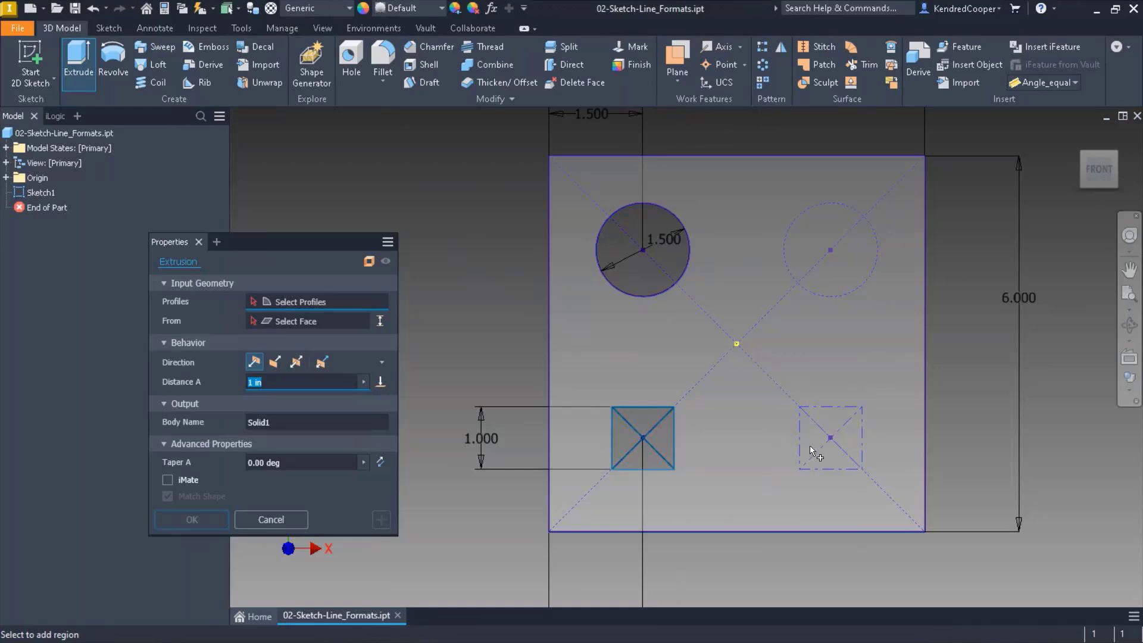
key(Escape)
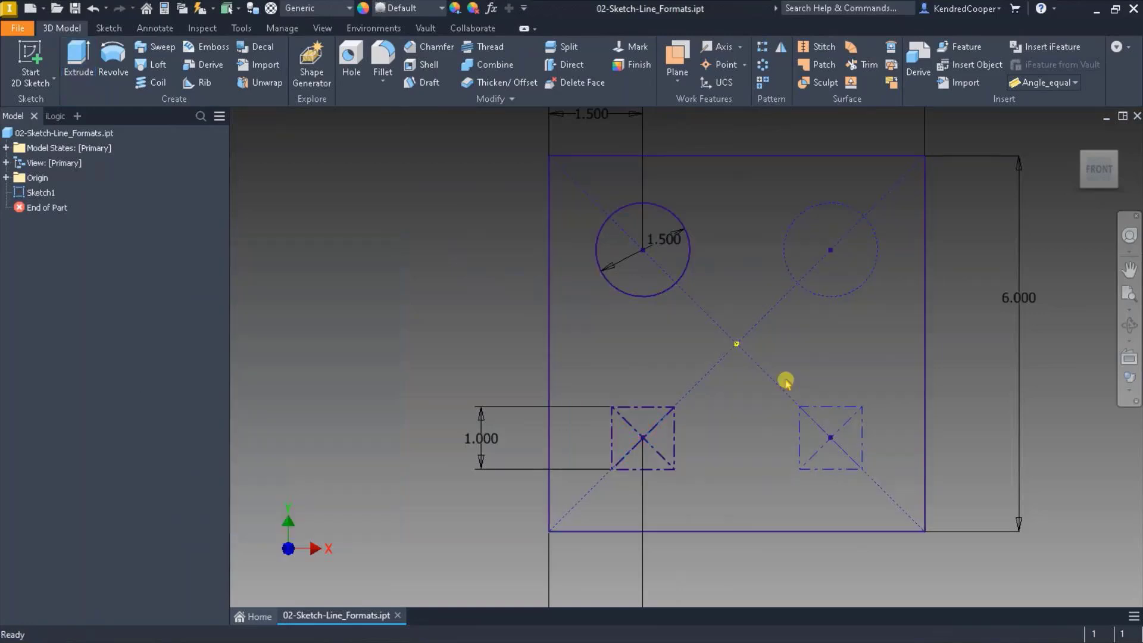
- Reopen Sketch1 for editing and sketch three similar circles in a row in the empty area beside the 6.000 square
middle_drag(863, 298, 617, 295)
double_click(41, 193)
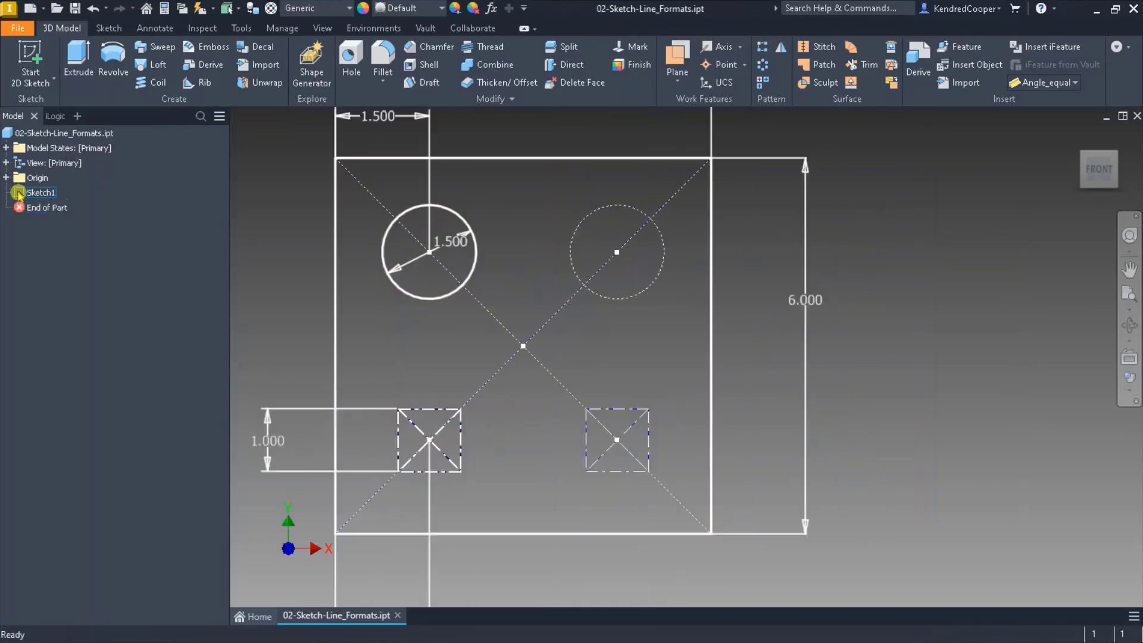
mouse_move(840, 250)
middle_down()
mouse_move(479, 324)
mouse_move(326, 332)
middle_up()
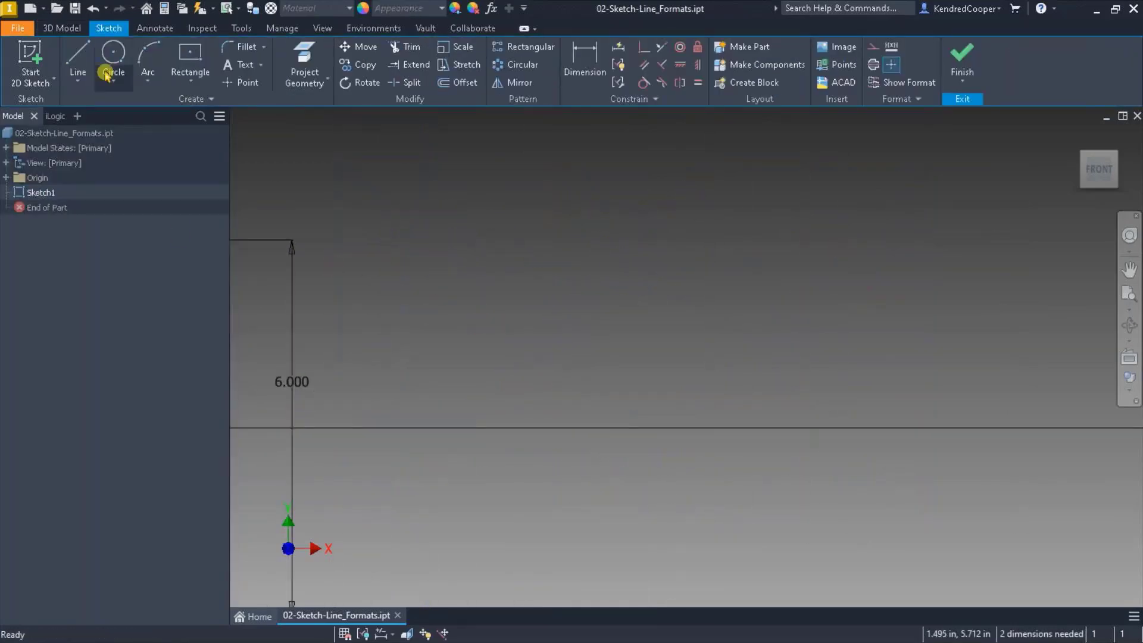
click(113, 57)
click(498, 240)
click(537, 279)
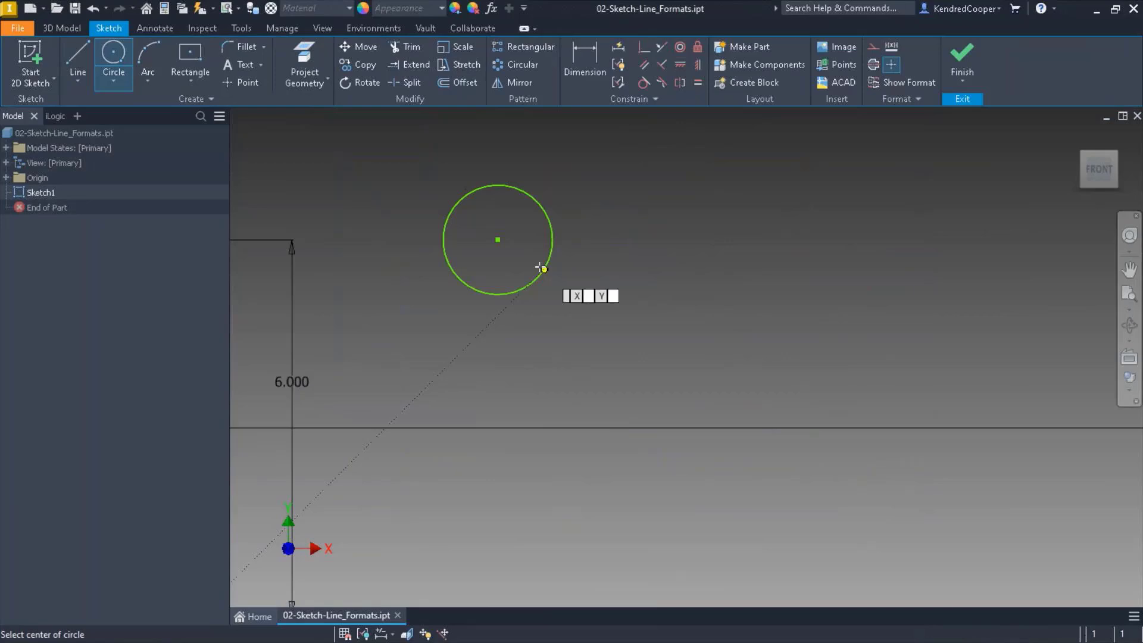
click(679, 234)
click(713, 281)
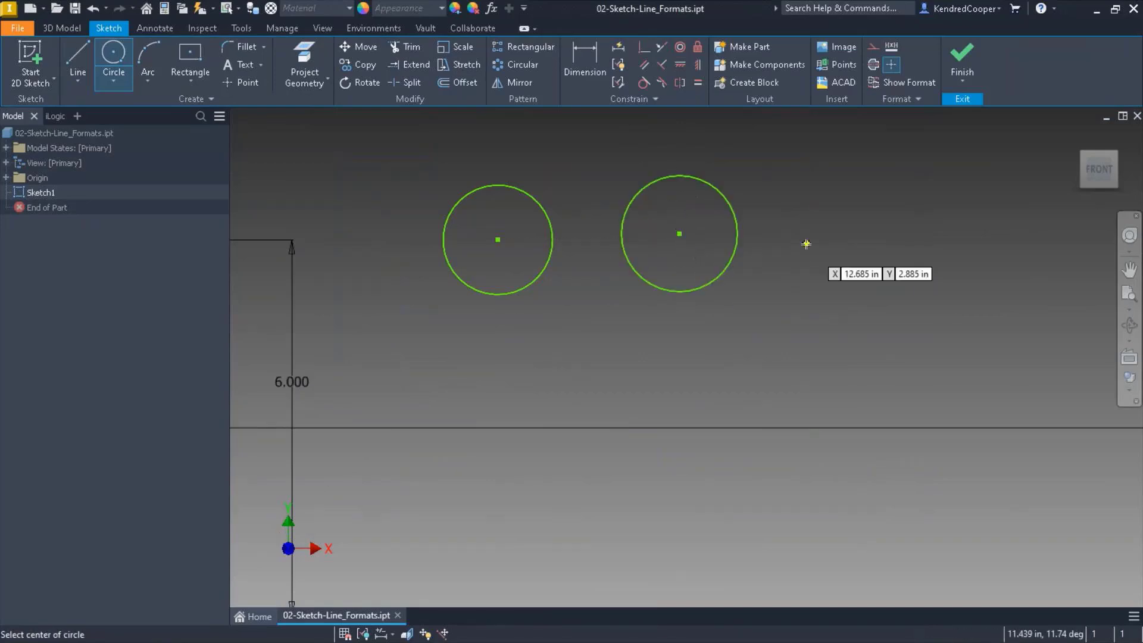
click(845, 233)
click(879, 276)
key(Escape)
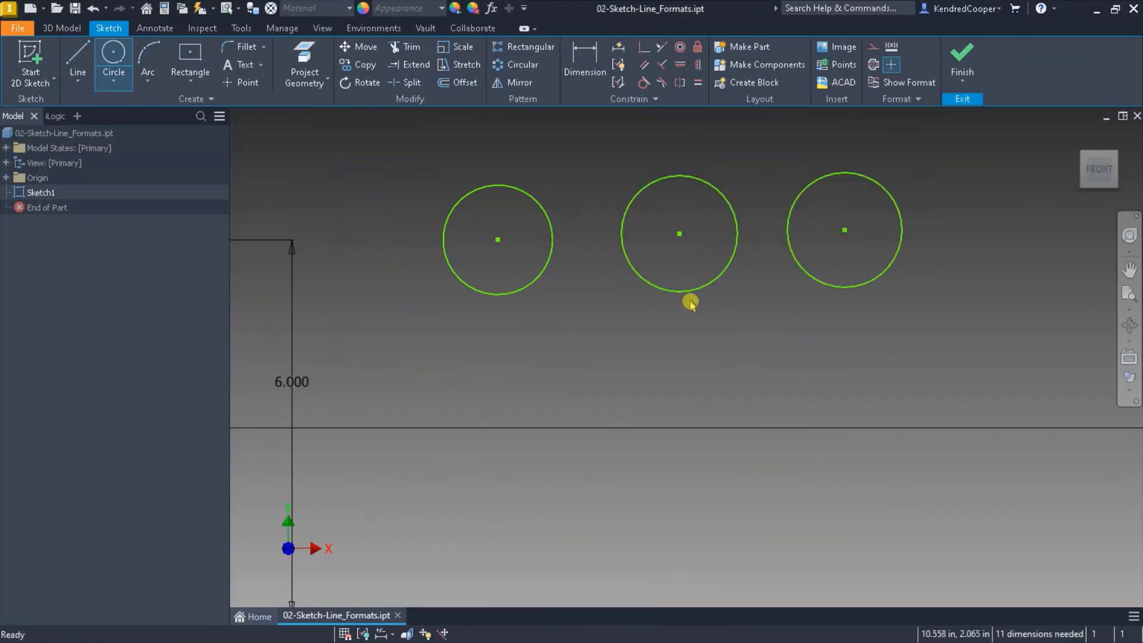
- Convert the middle of the three new circles to construction geometry
click(527, 287)
click(545, 318)
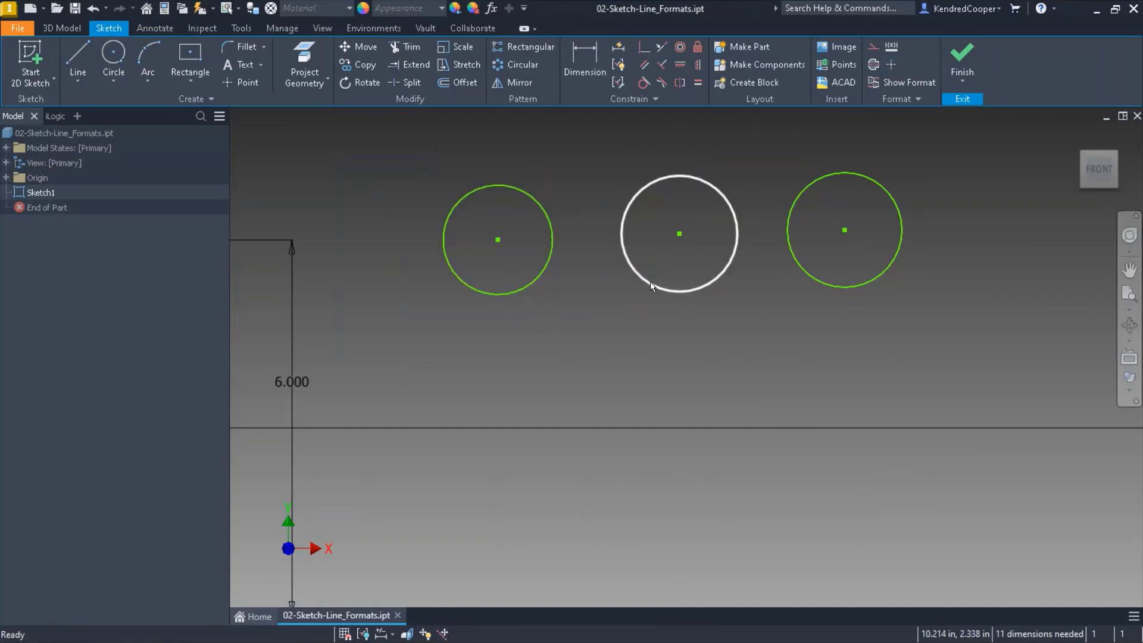
click(646, 283)
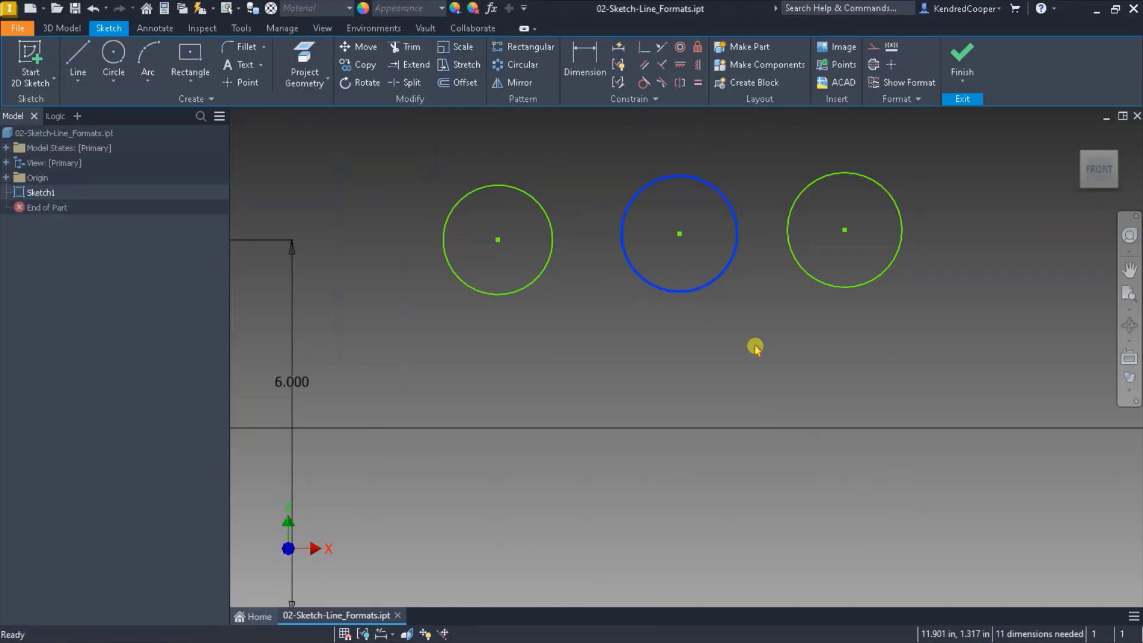
click(874, 50)
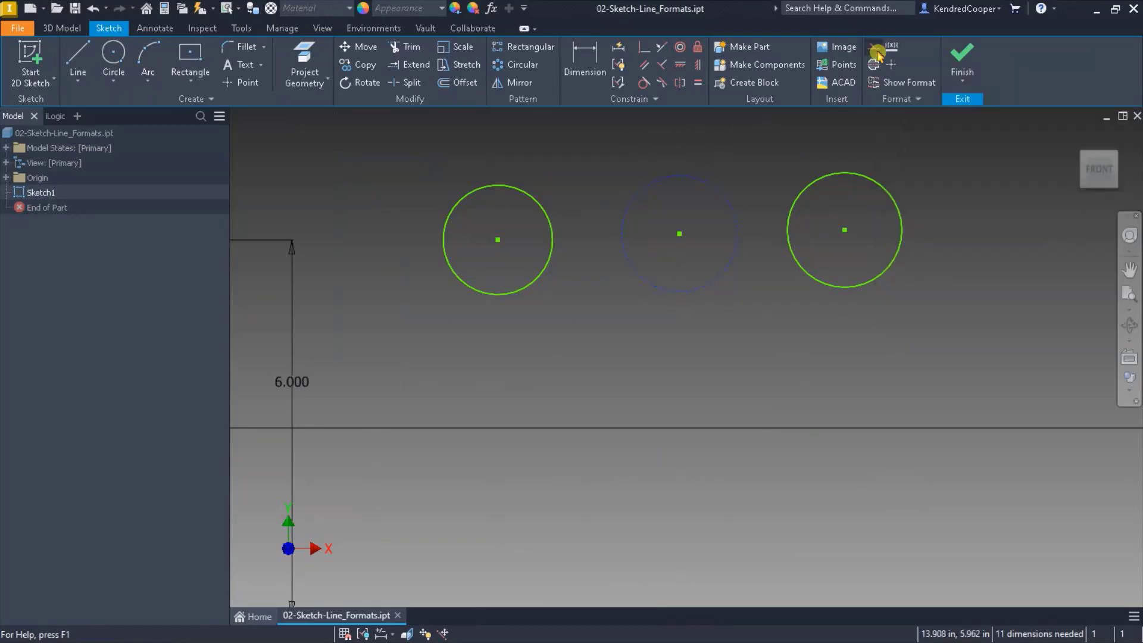
click(825, 351)
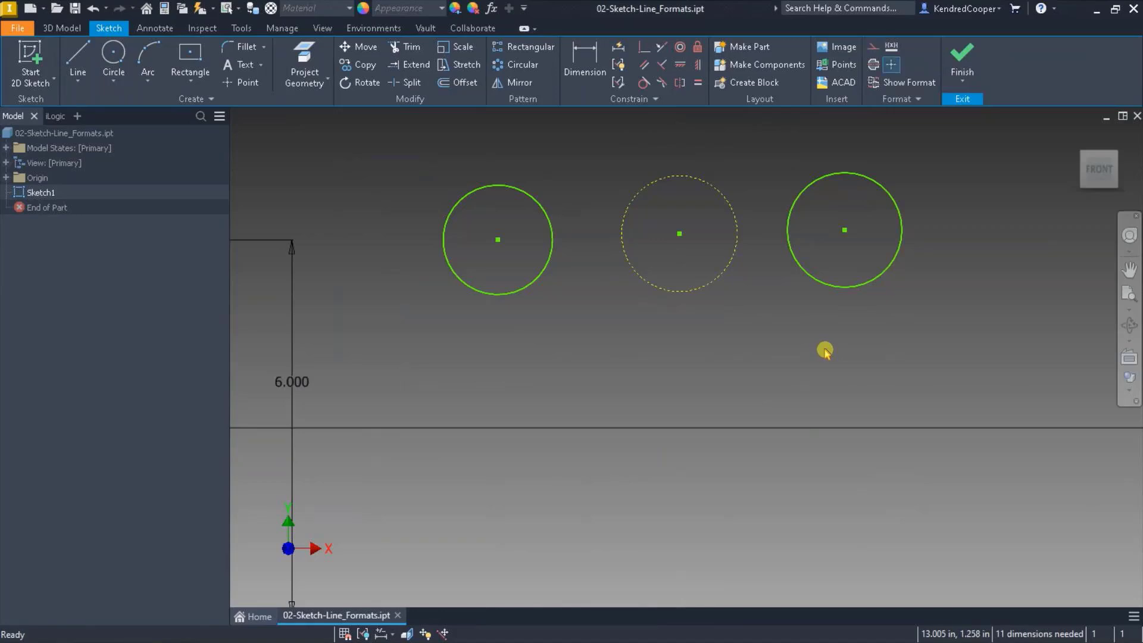
- Try to apply the centerline format to the third new circle, and clear the selection
click(825, 288)
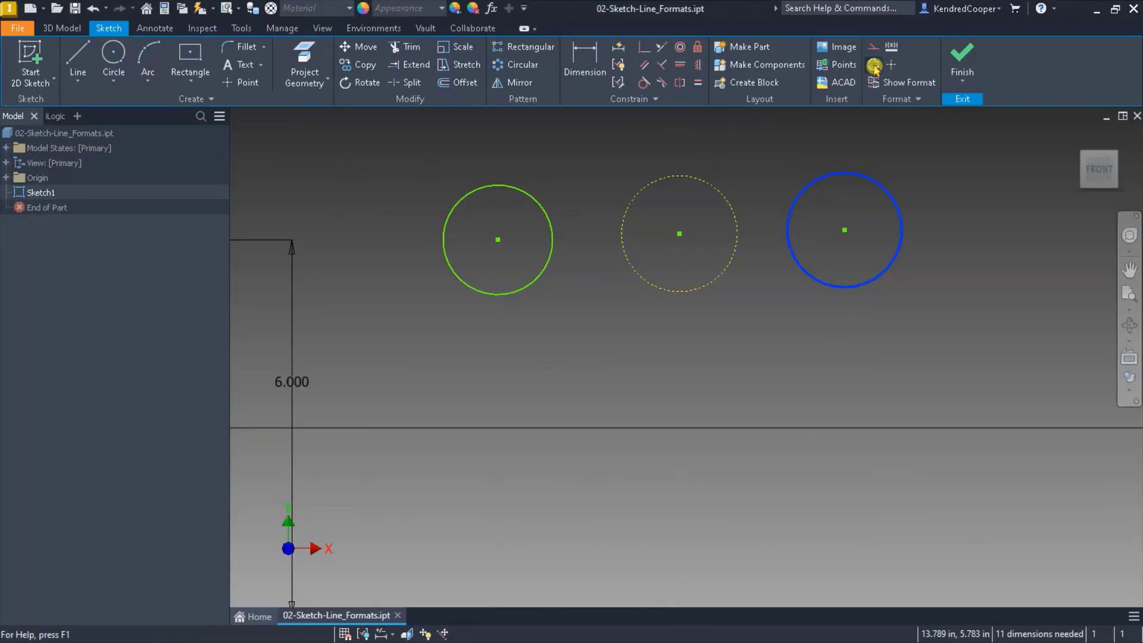
click(890, 315)
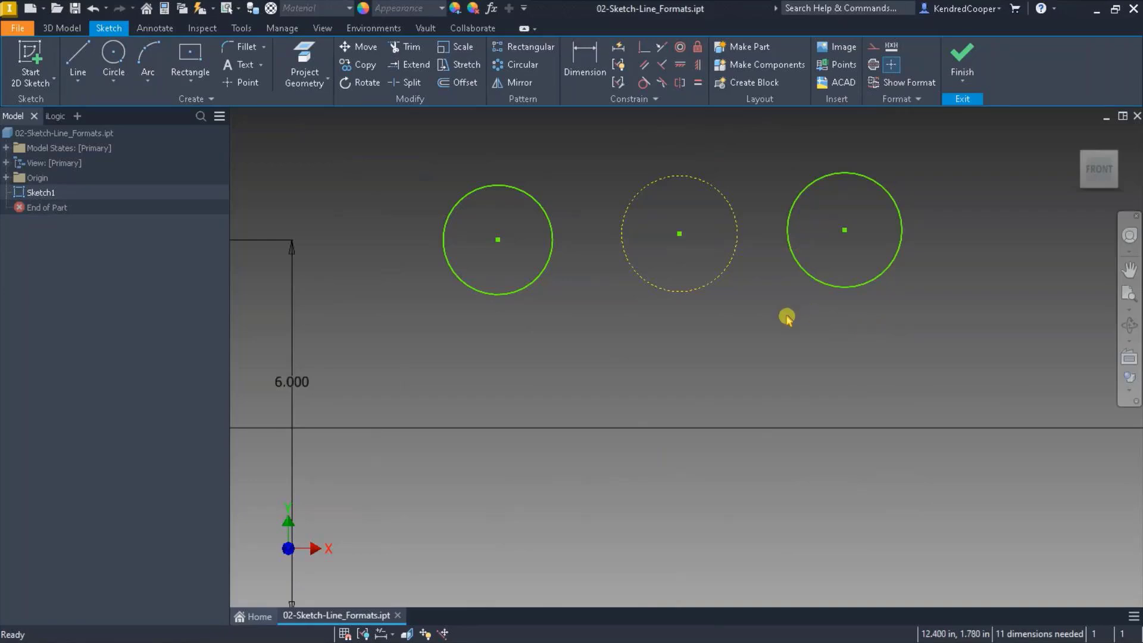
middle_drag(786, 316, 816, 313)
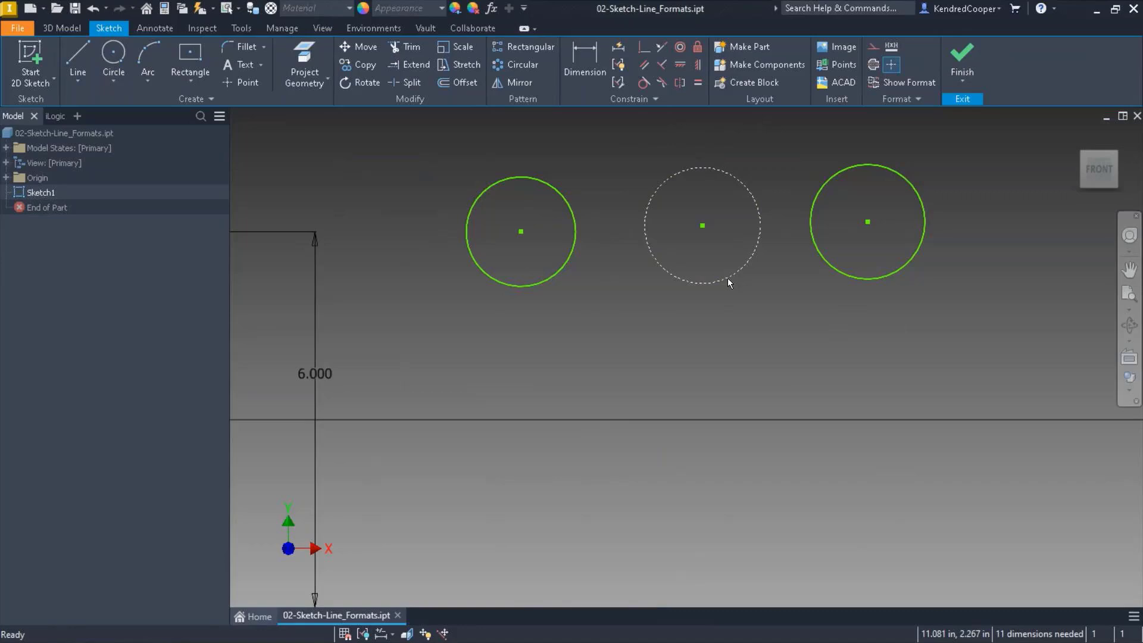
click(781, 313)
- Sketch two separate, parallel slanted lines below the row of circles
click(79, 57)
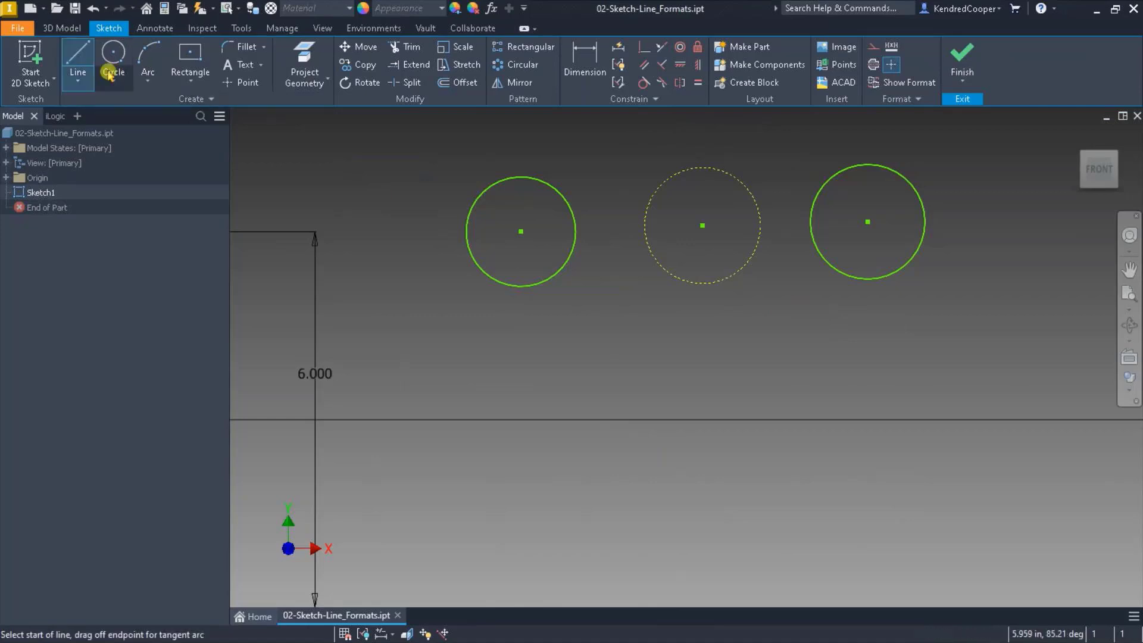
middle_drag(519, 315, 415, 258)
click(396, 330)
click(459, 444)
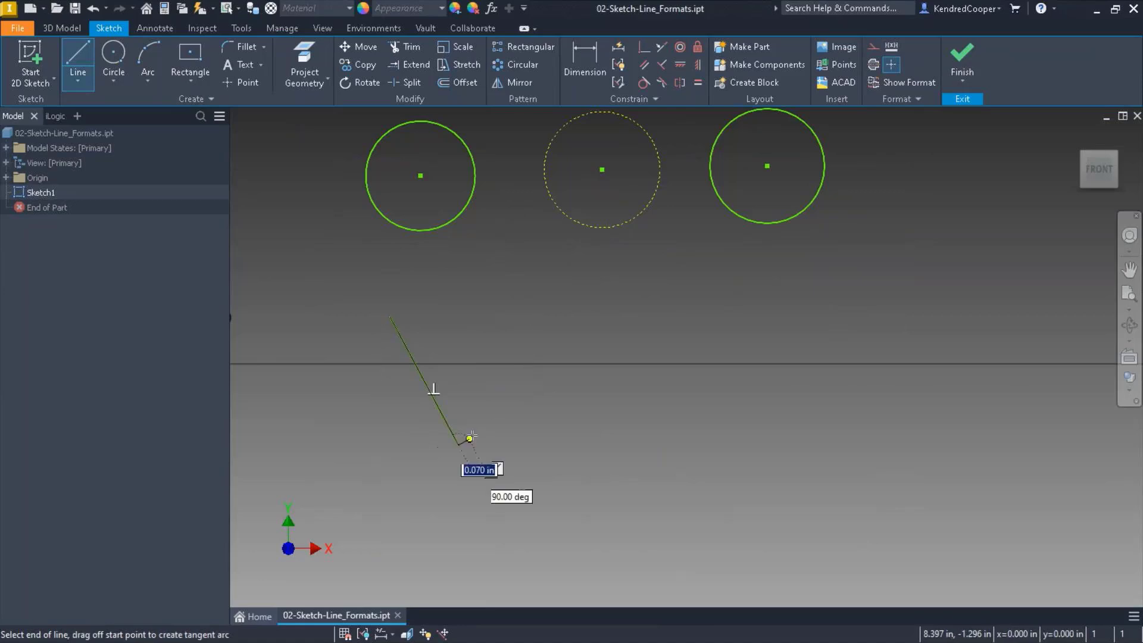
right_click(528, 336)
click(503, 402)
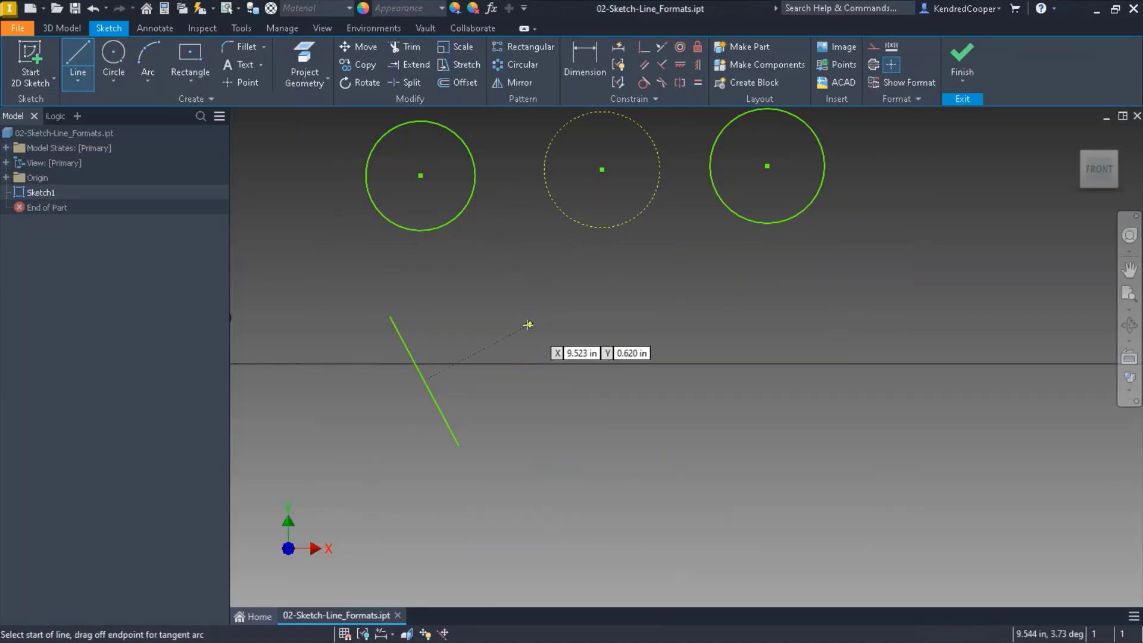
click(529, 325)
click(587, 435)
right_click(658, 333)
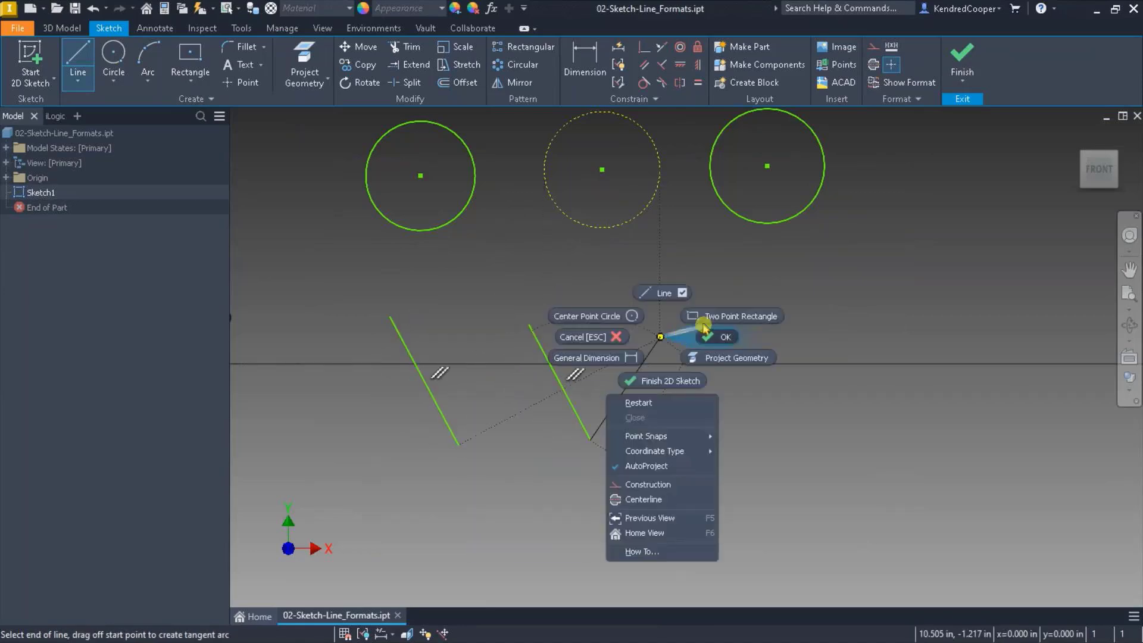
click(683, 353)
- Sketch a third slanted line parallel to the first two and a fourth similarly slanted line, continuing the row
click(668, 325)
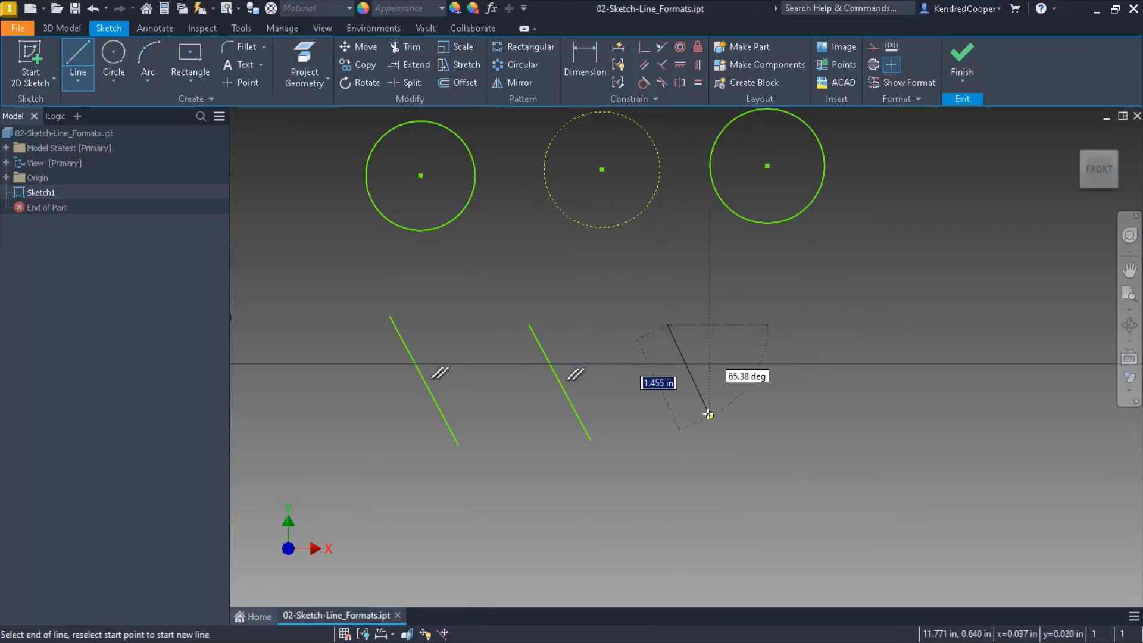
click(739, 455)
right_click(752, 444)
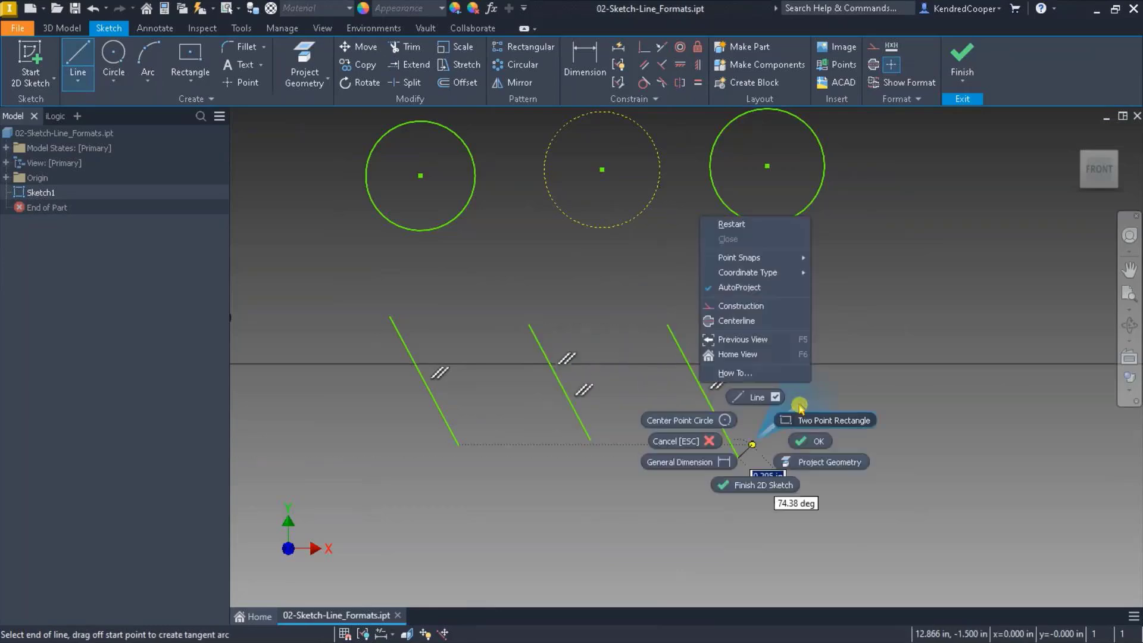
click(738, 224)
click(807, 323)
click(878, 450)
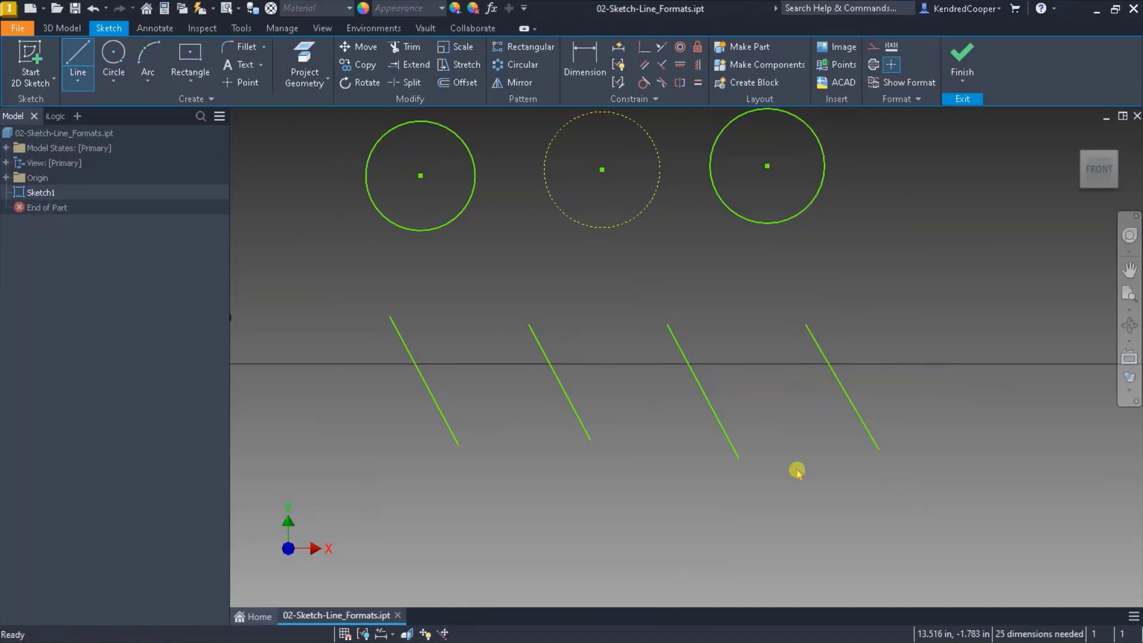
key(Escape)
- Convert the second slanted line to construction geometry and the third to a centerline
click(435, 409)
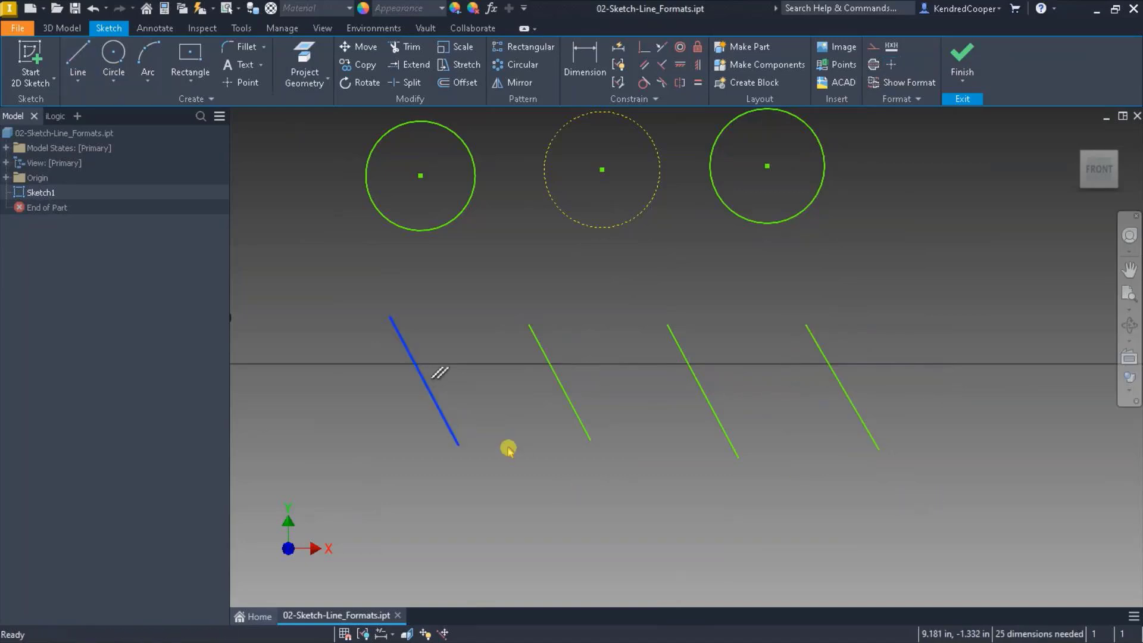
click(508, 450)
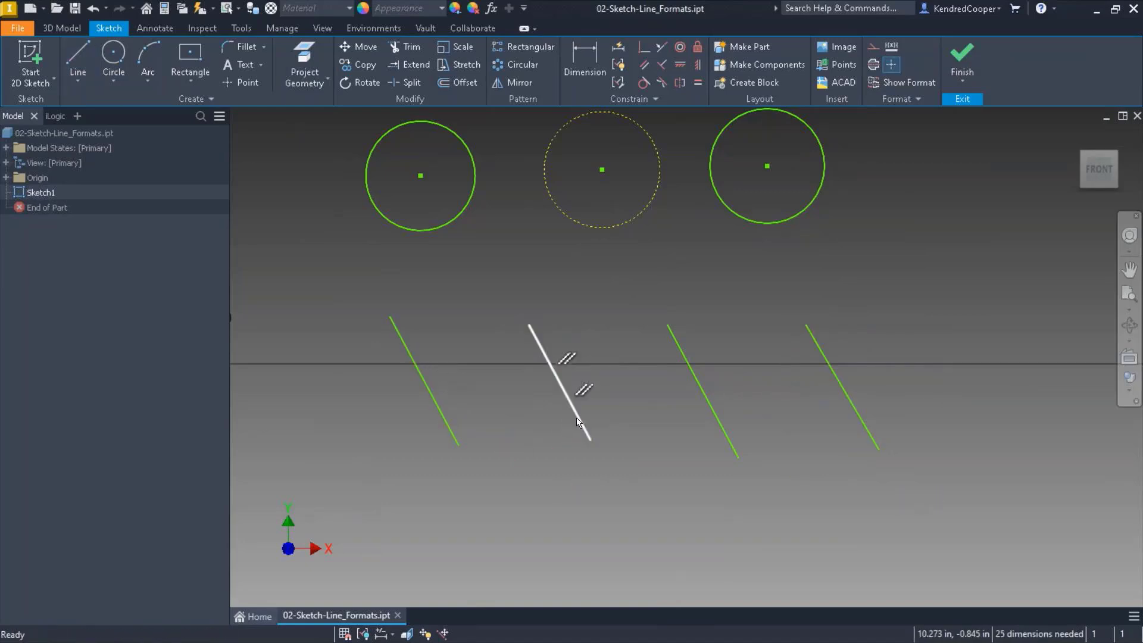
click(566, 396)
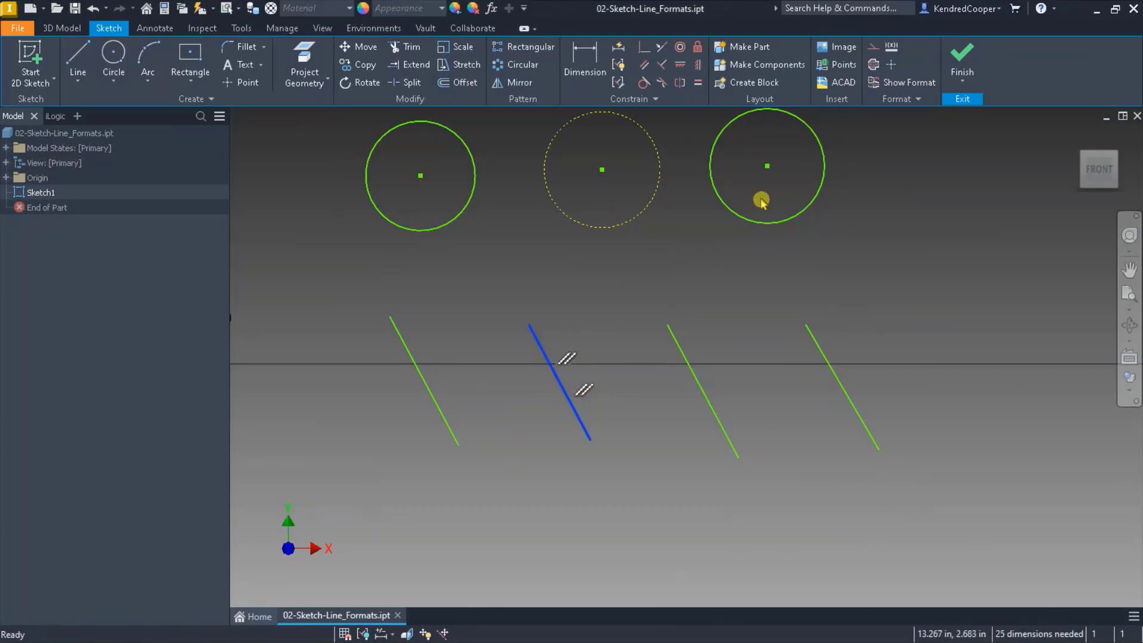
click(874, 47)
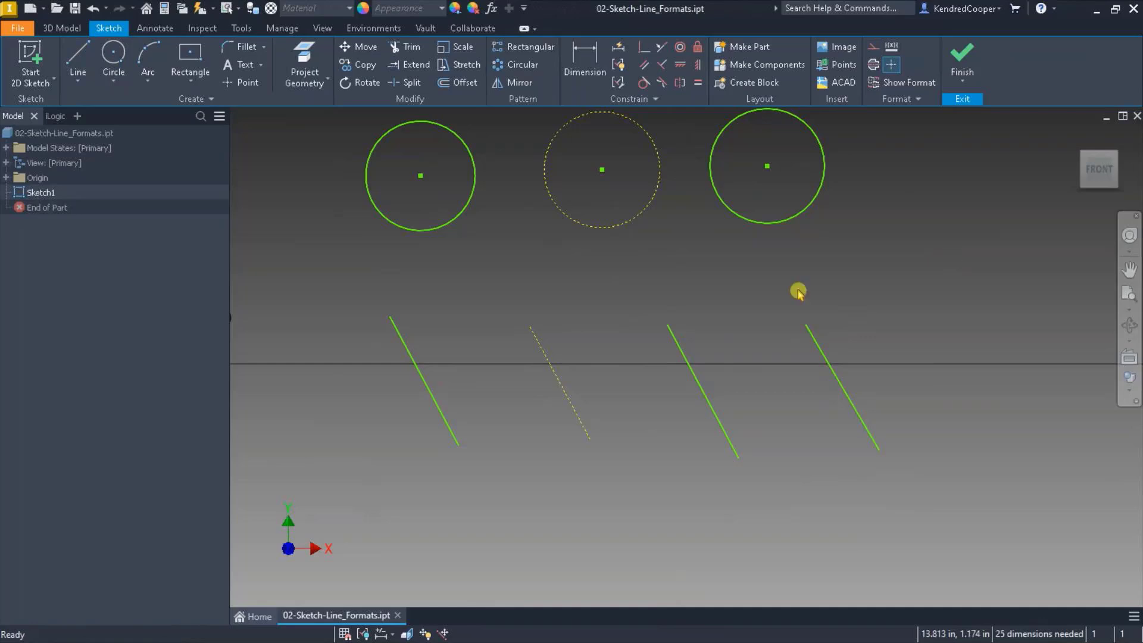
click(679, 348)
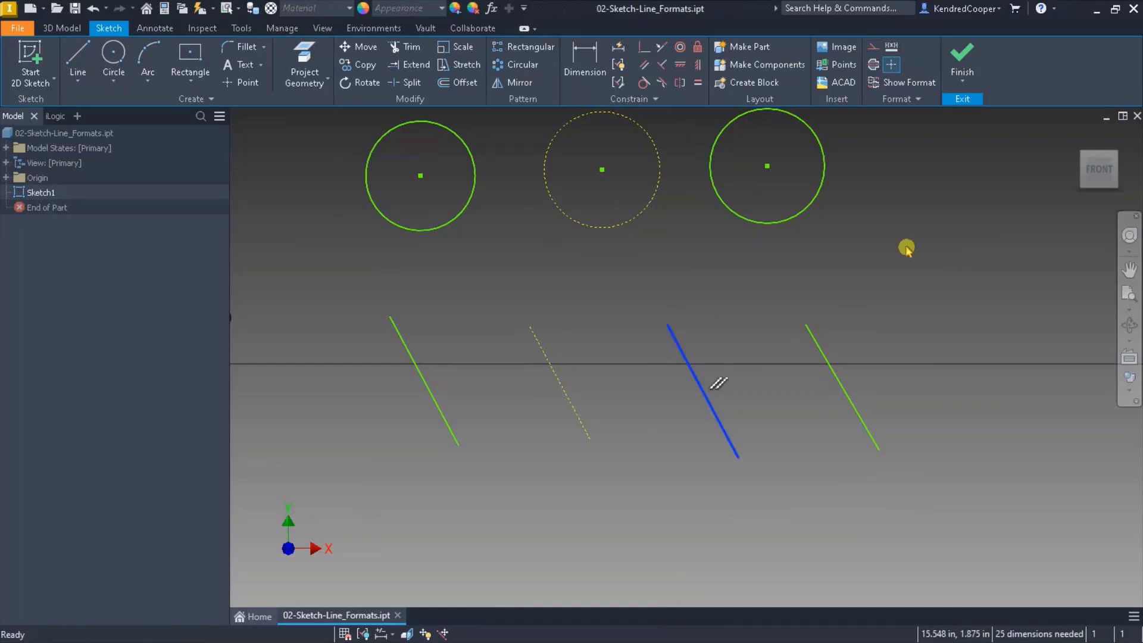
click(872, 64)
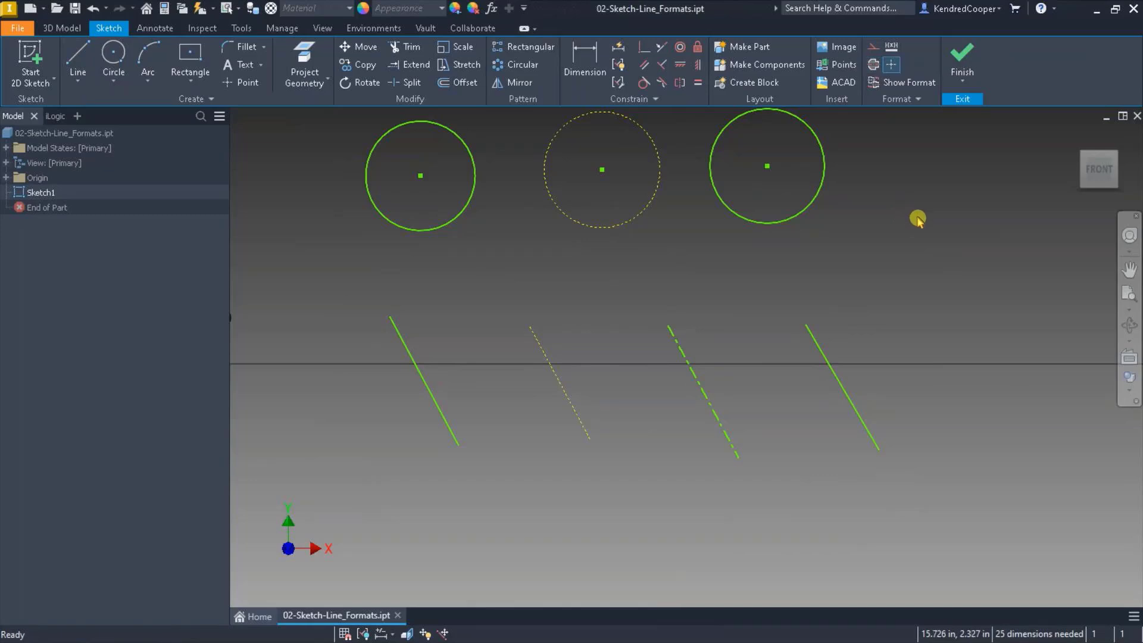
- Apply both the centerline and construction formats to the fourth slanted line, and clear the selection
click(820, 344)
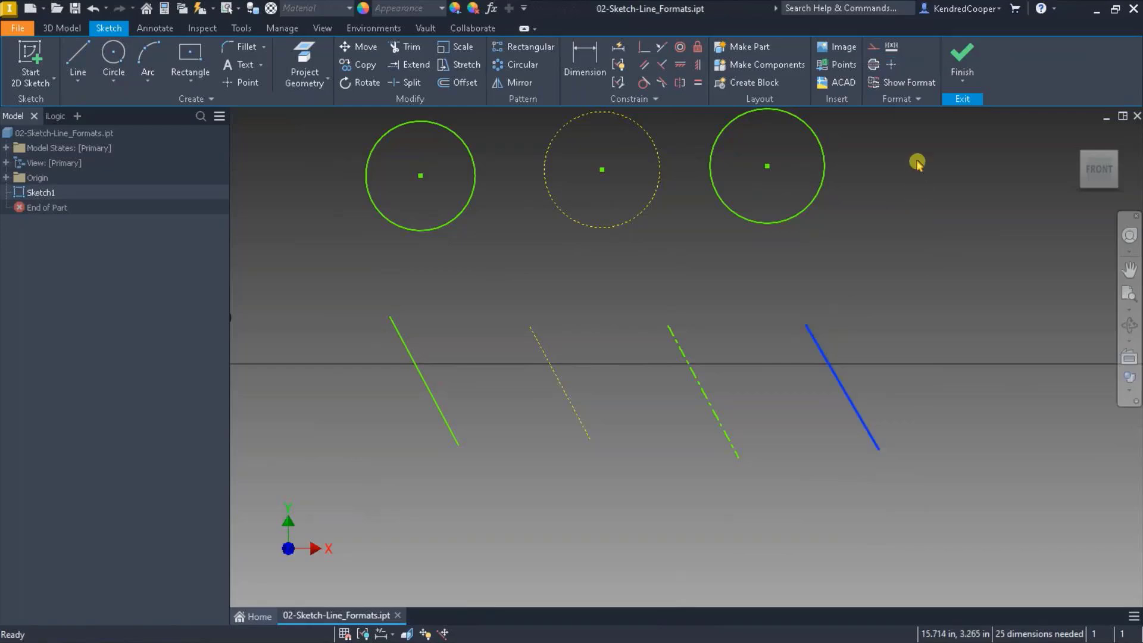
click(873, 66)
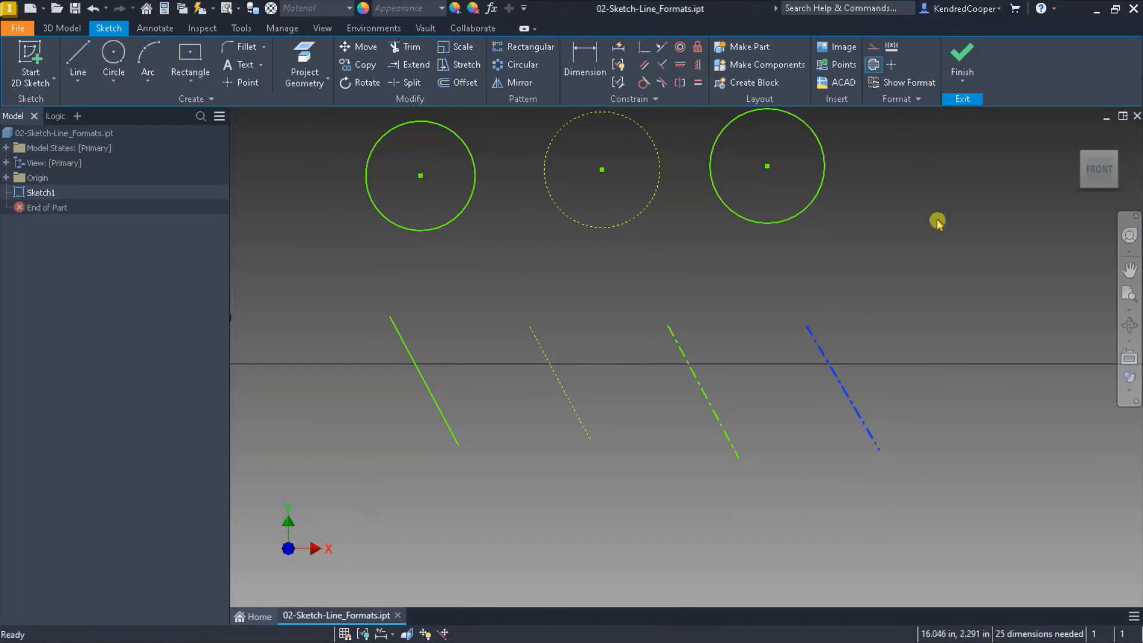
click(870, 47)
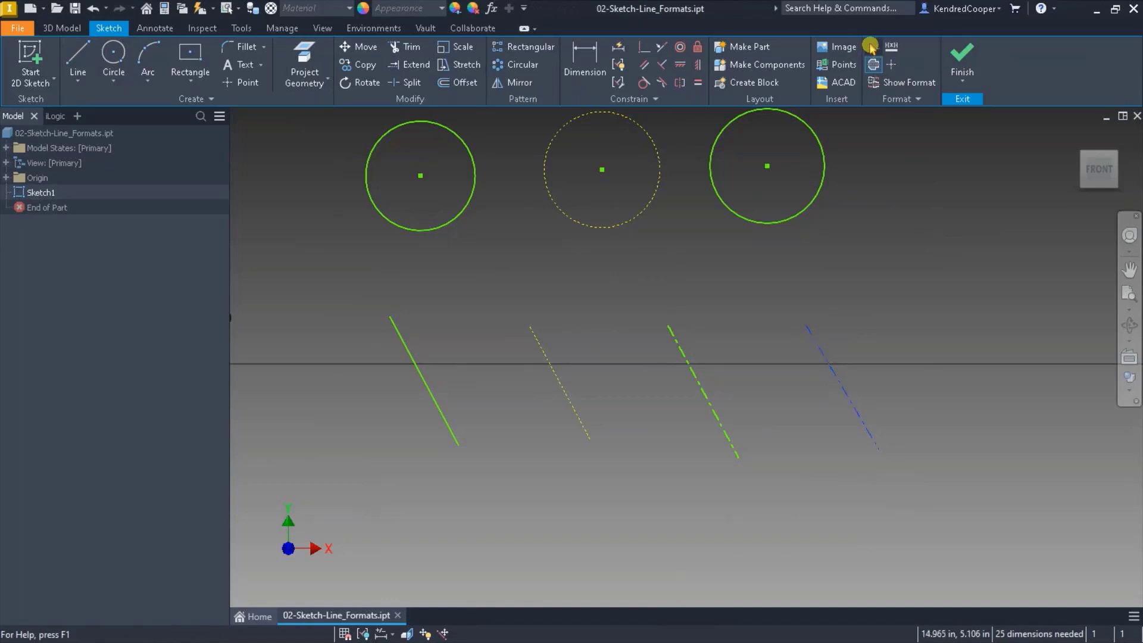
click(895, 201)
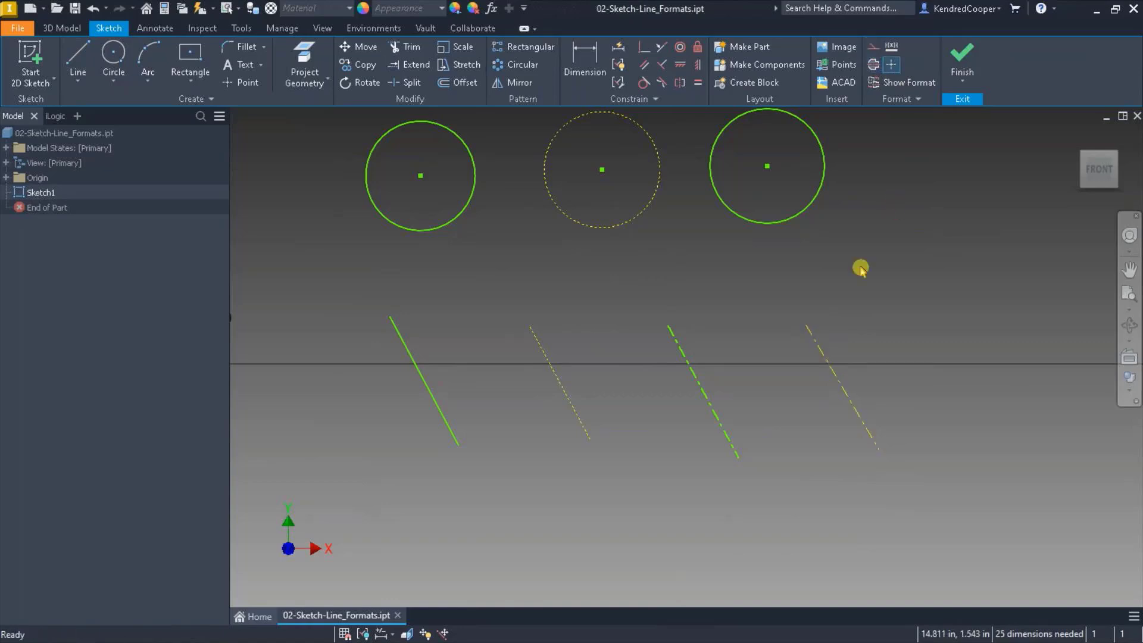
- Select slanted lines in turn to compare the normal, construction, centerline and combined formats, and clear the selection
drag(361, 296, 452, 272)
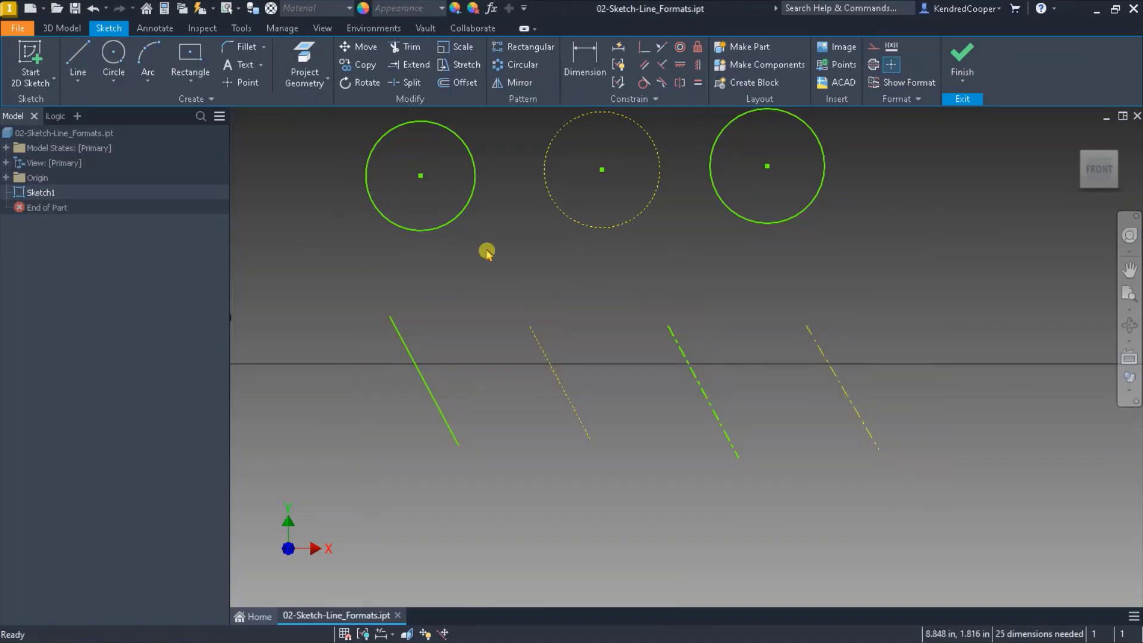
click(441, 370)
ctrl+click(723, 423)
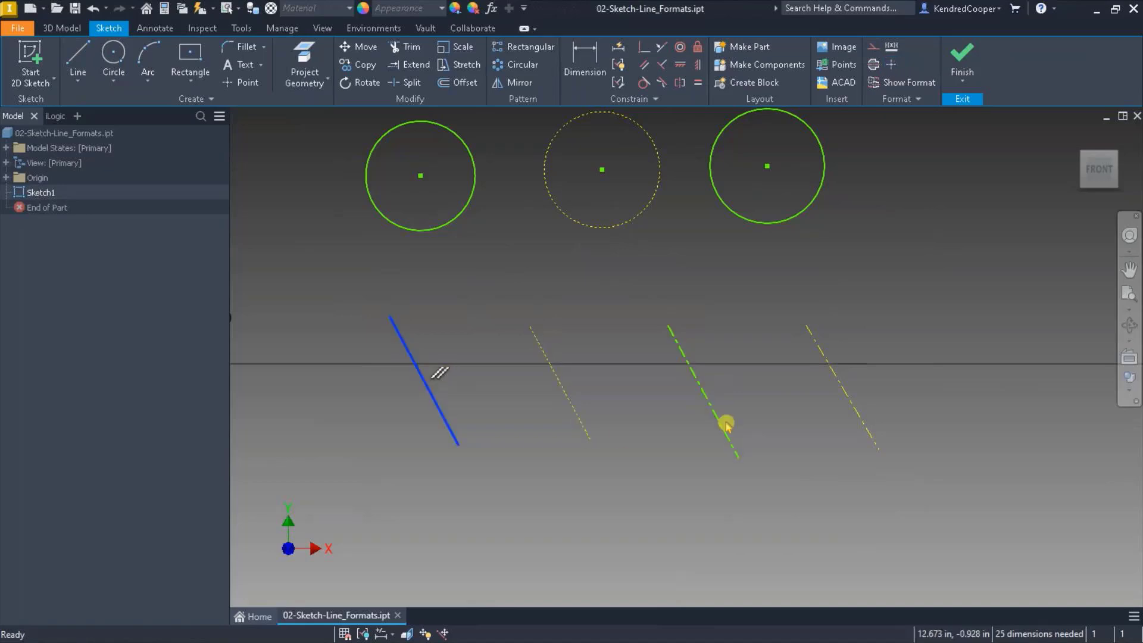
click(848, 484)
click(870, 444)
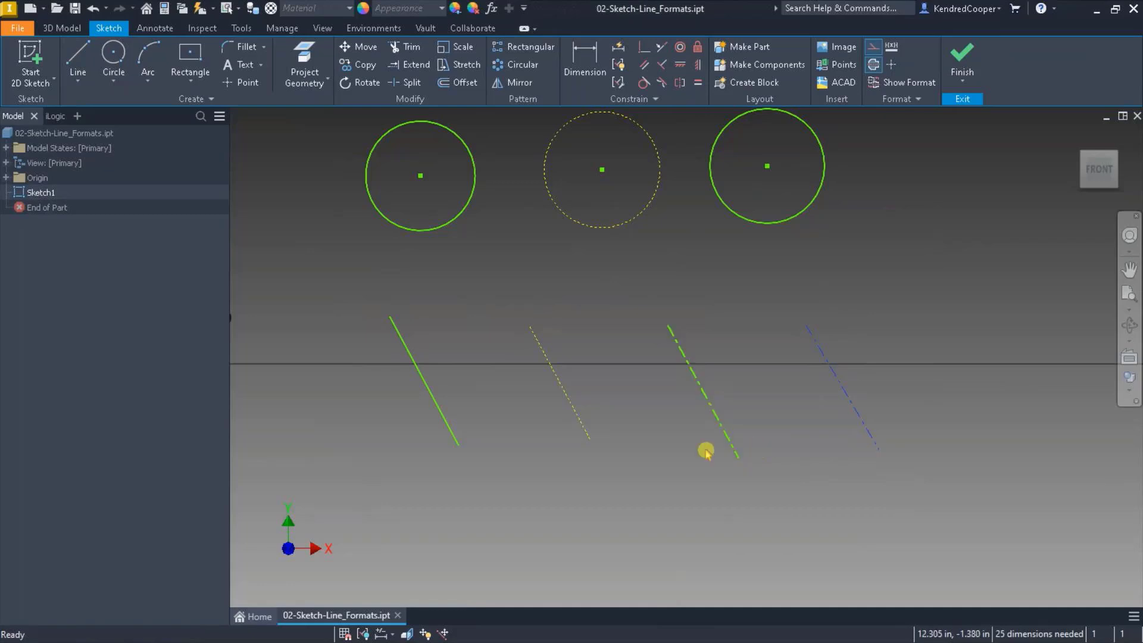
ctrl+click(577, 417)
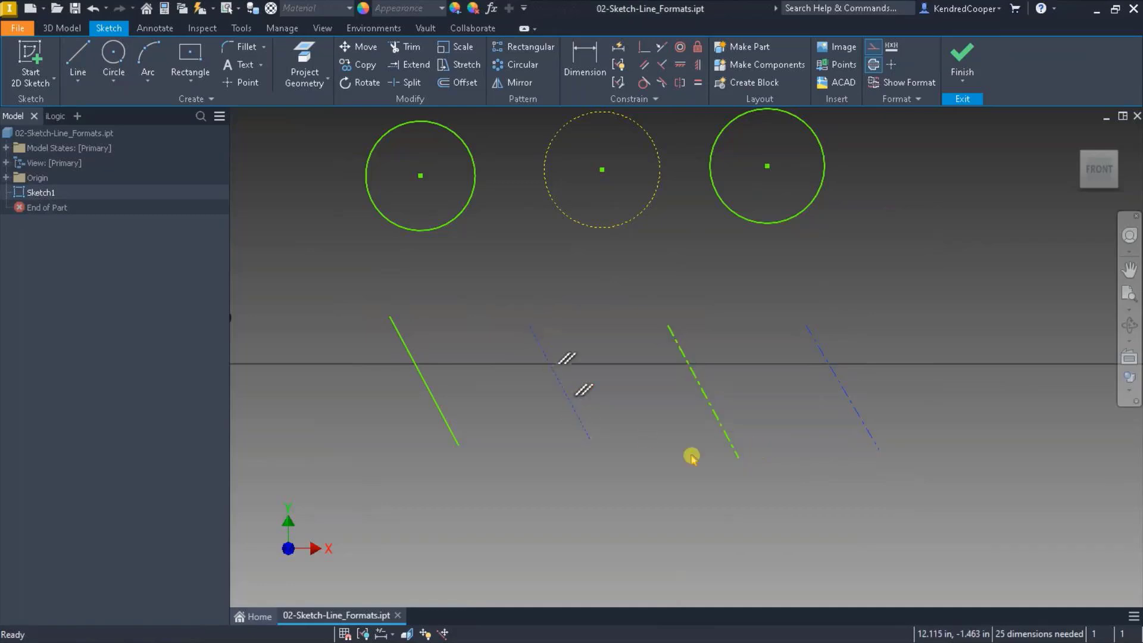
click(687, 474)
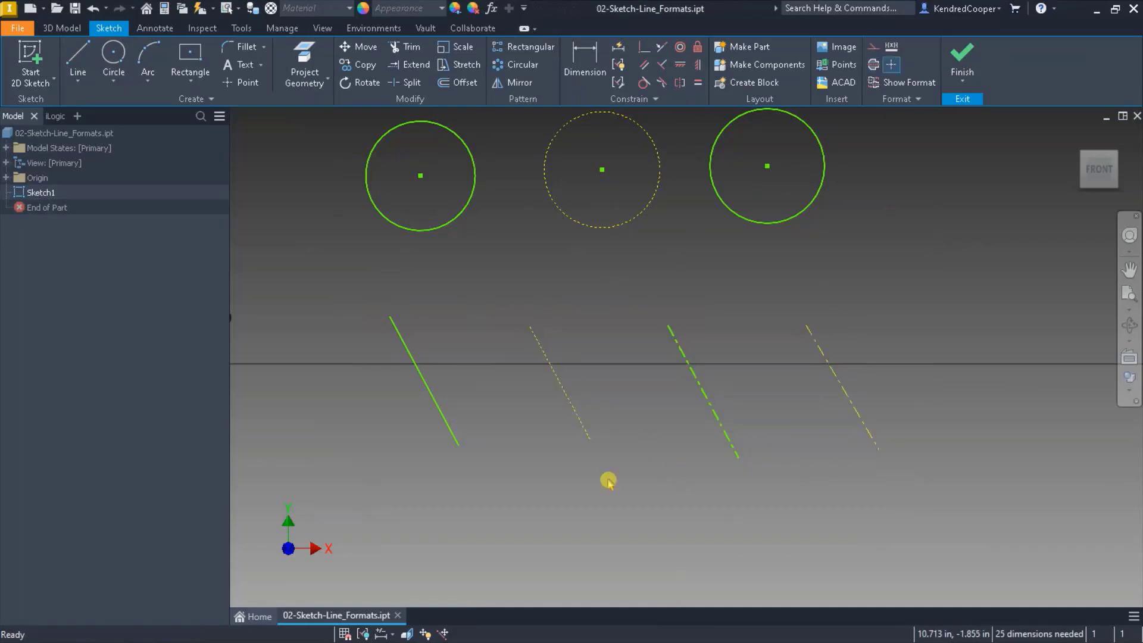
- Return to the view of the dimensioned square plate and examine its two small centerline squares
key(F5)
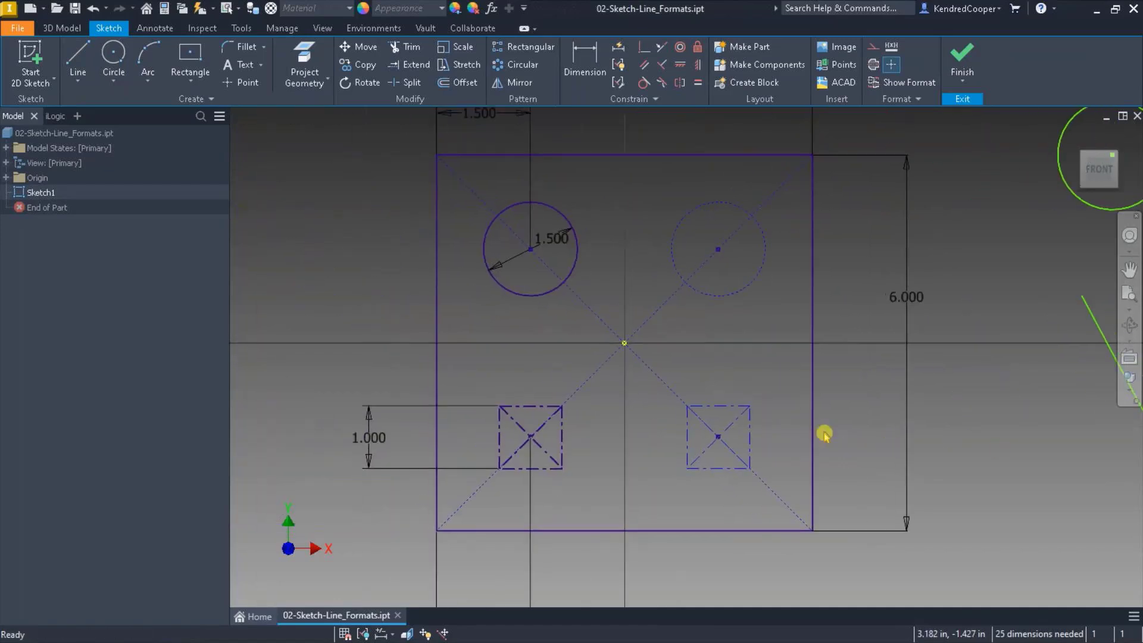
drag(472, 375, 541, 373)
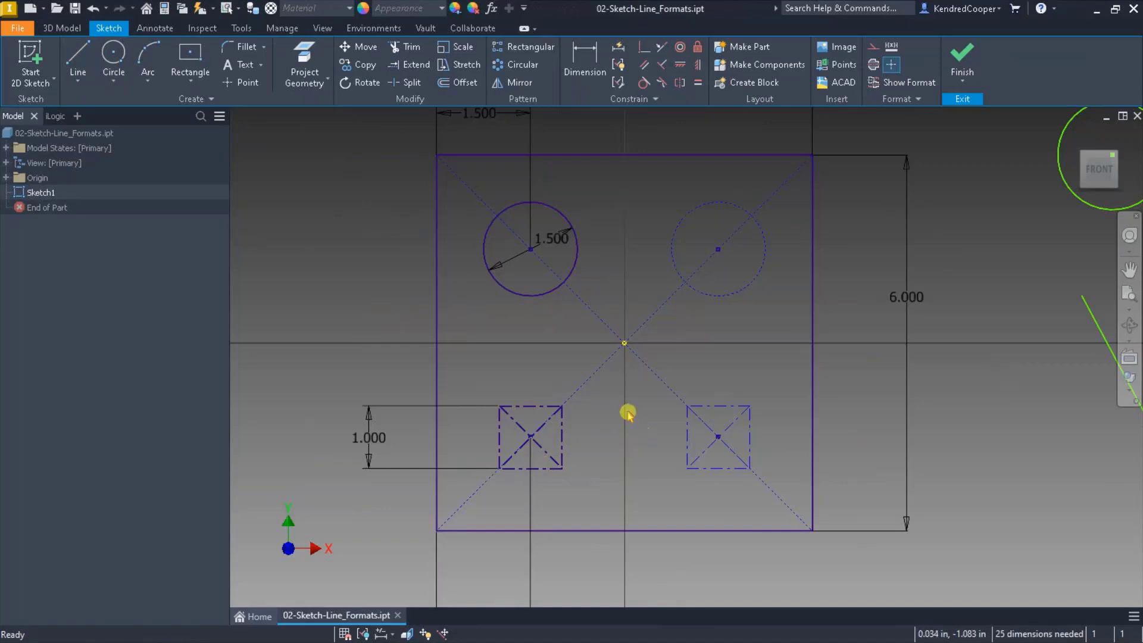
drag(658, 393, 787, 498)
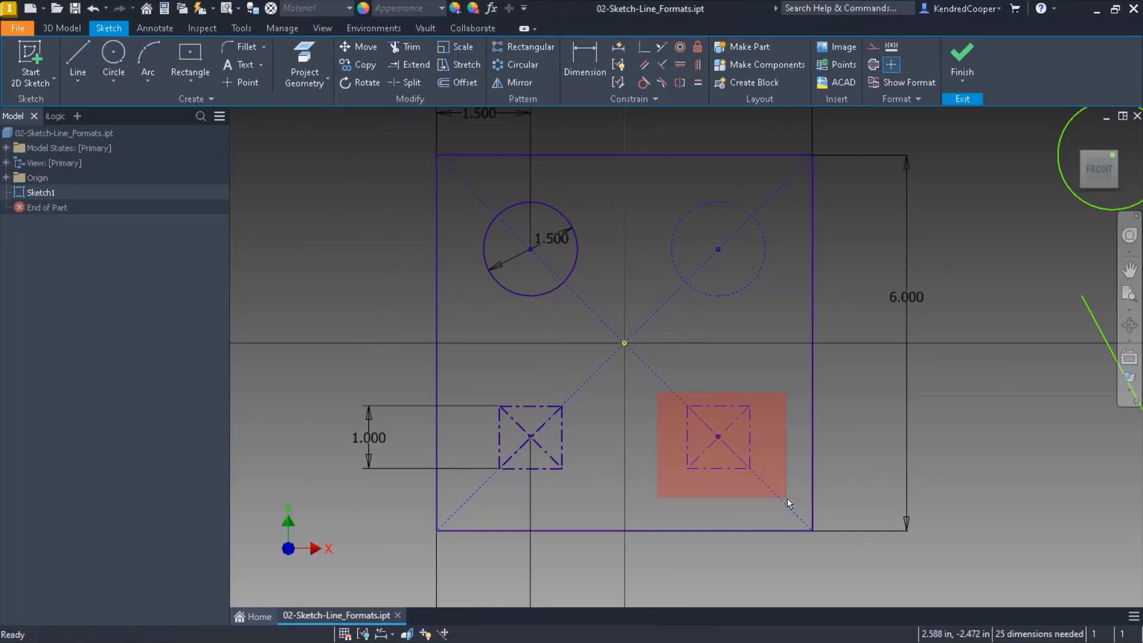
drag(787, 498, 787, 498)
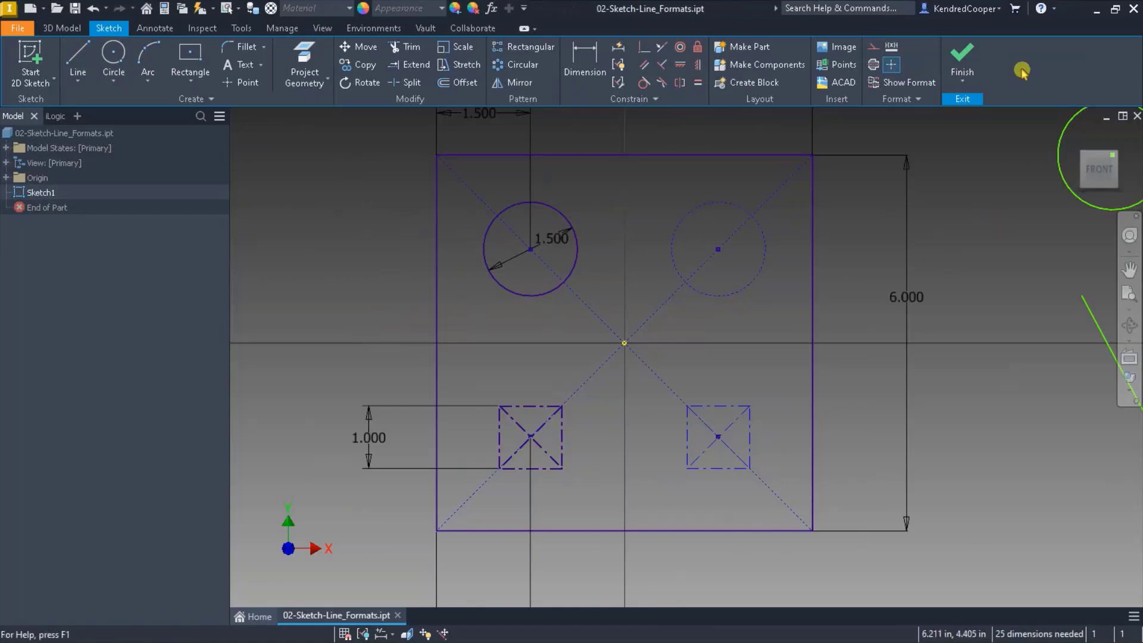
- Close the line formats part, agreeing to exit the sketch, and open 02-Sketch-Degrees_of_Freedom.ipt
click(1137, 116)
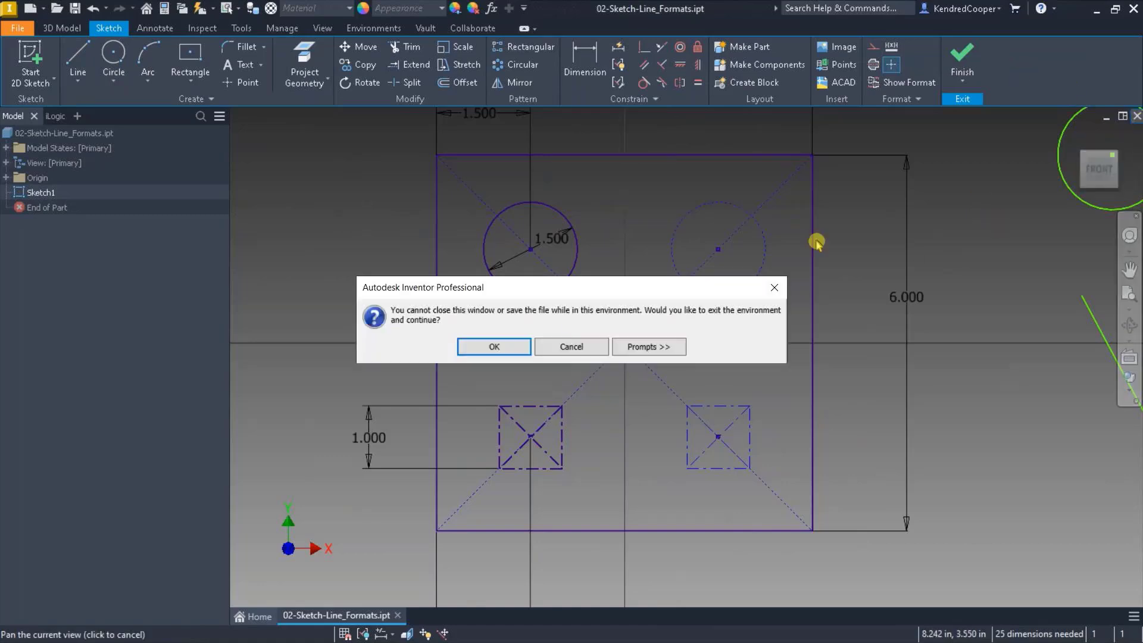
click(510, 347)
click(531, 346)
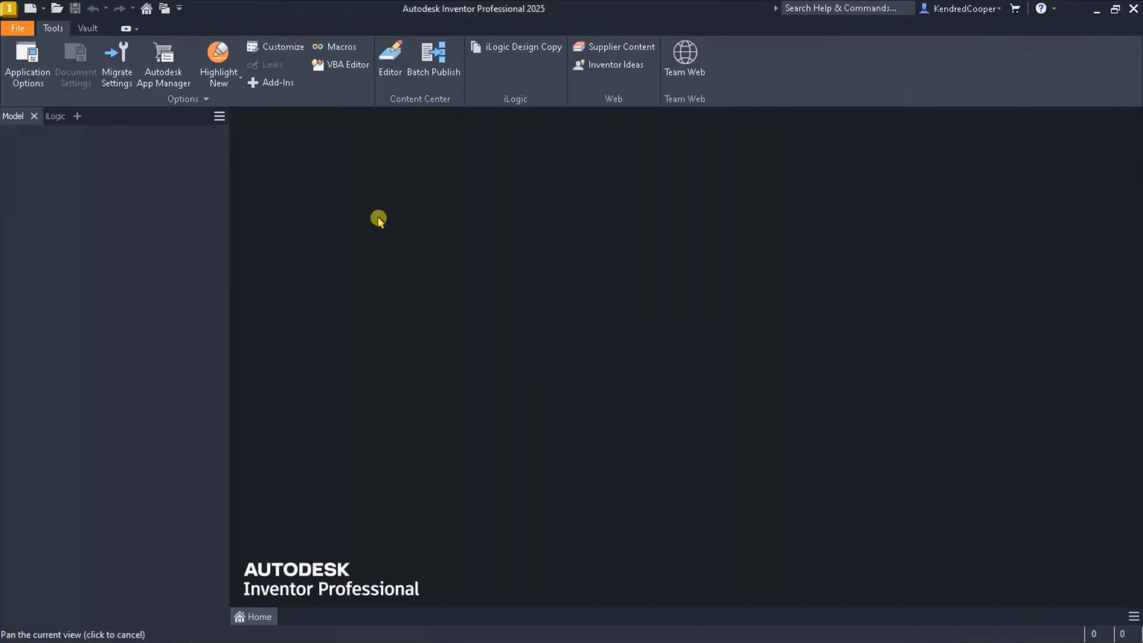
click(58, 7)
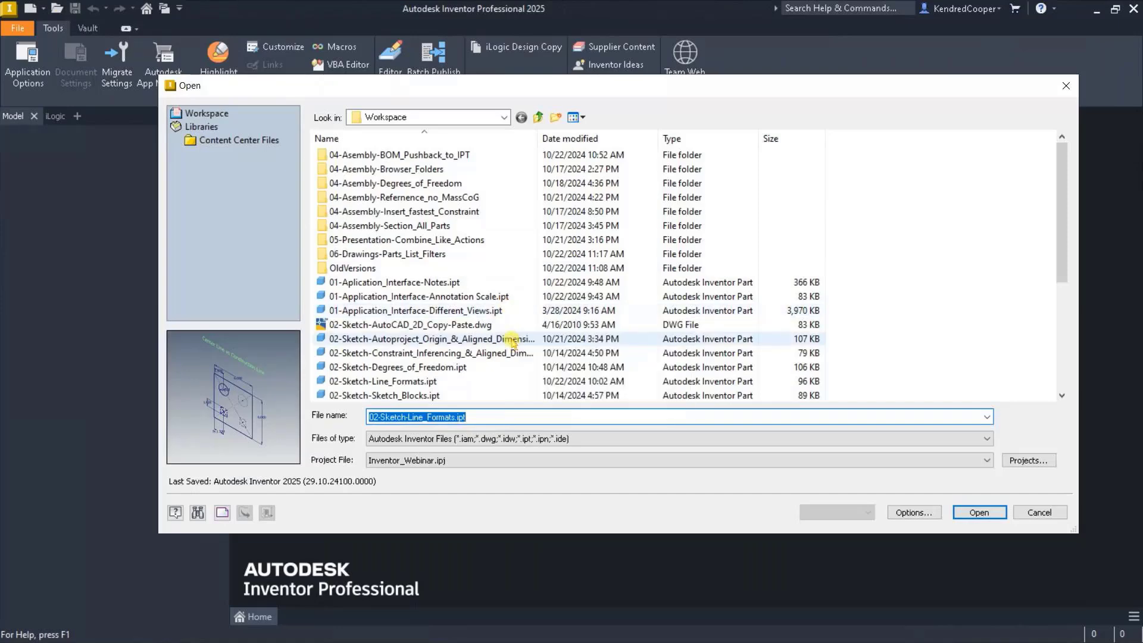
double_click(509, 367)
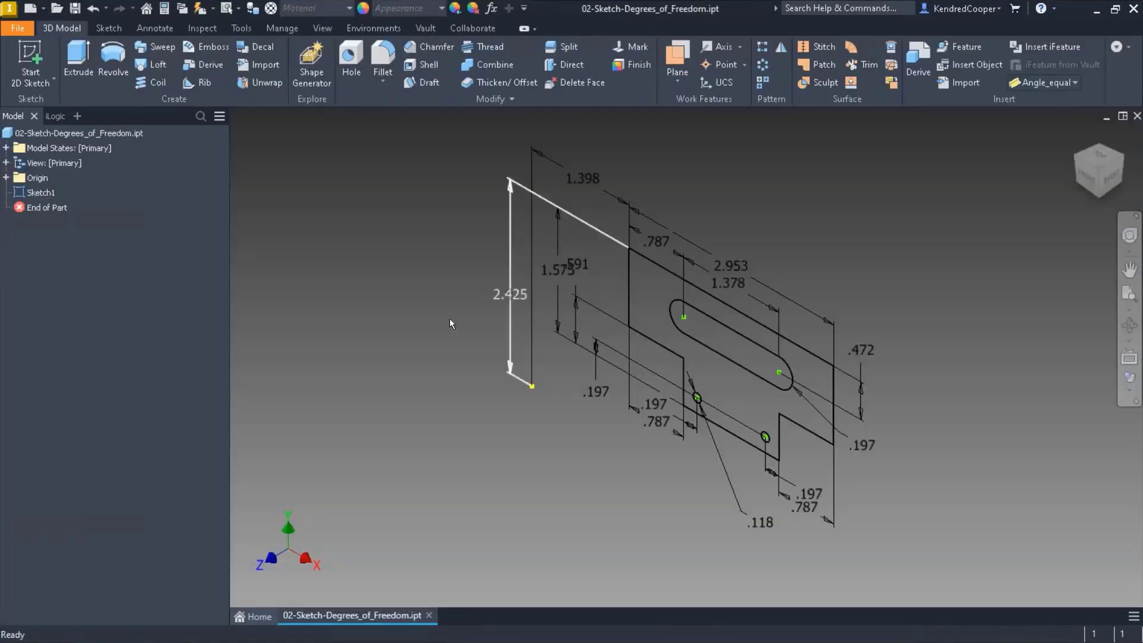
- Open Sketch1 for editing and view its slotted plate profile from the front
double_click(40, 193)
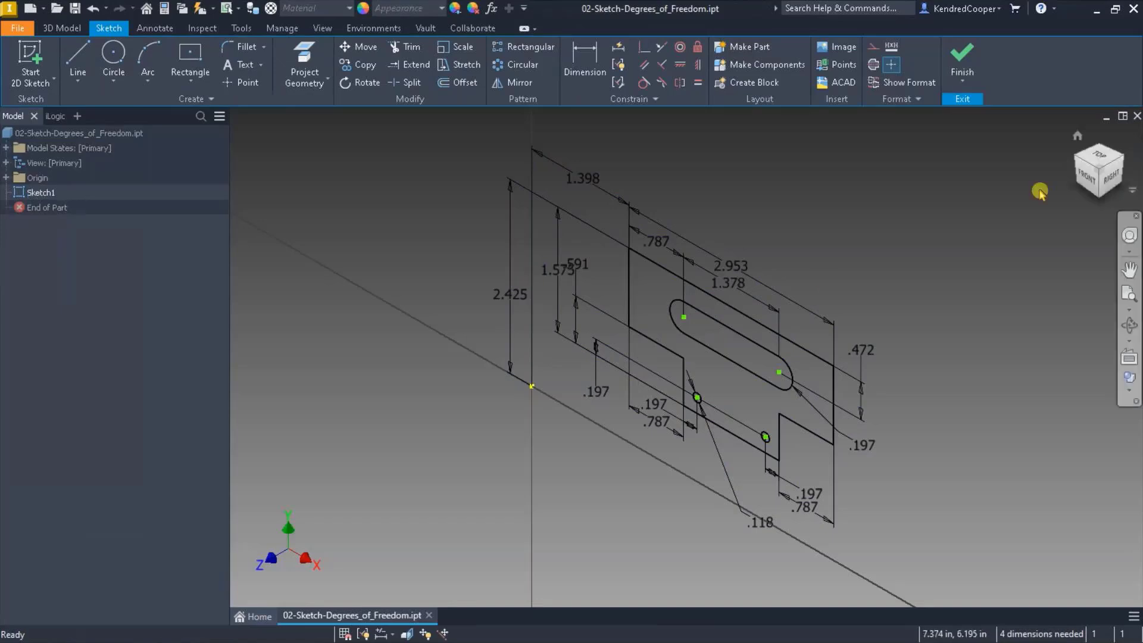
click(1092, 185)
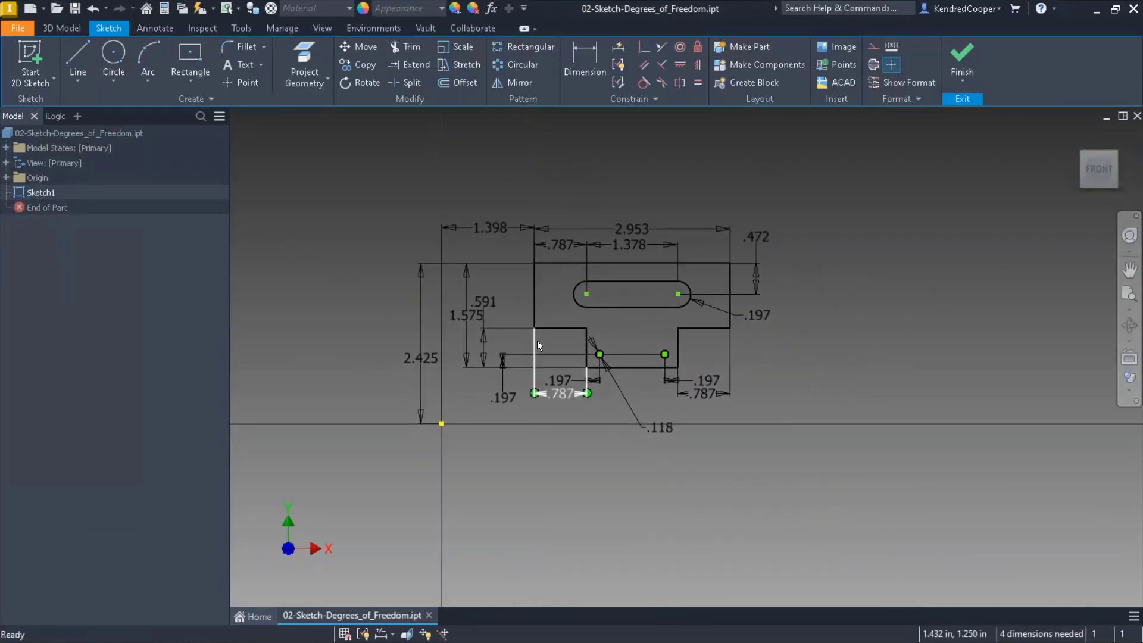
scroll(583, 396, down, 3)
middle_drag(582, 394, 628, 491)
scroll(588, 293, up, 2)
scroll(638, 349, down, 3)
middle_drag(661, 274, 667, 254)
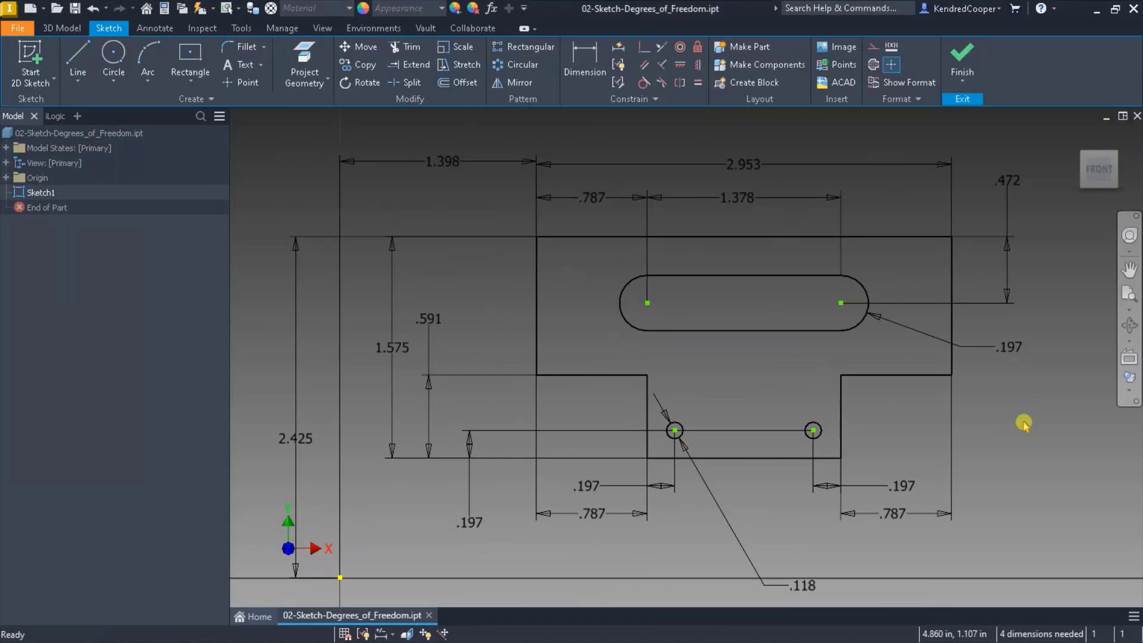
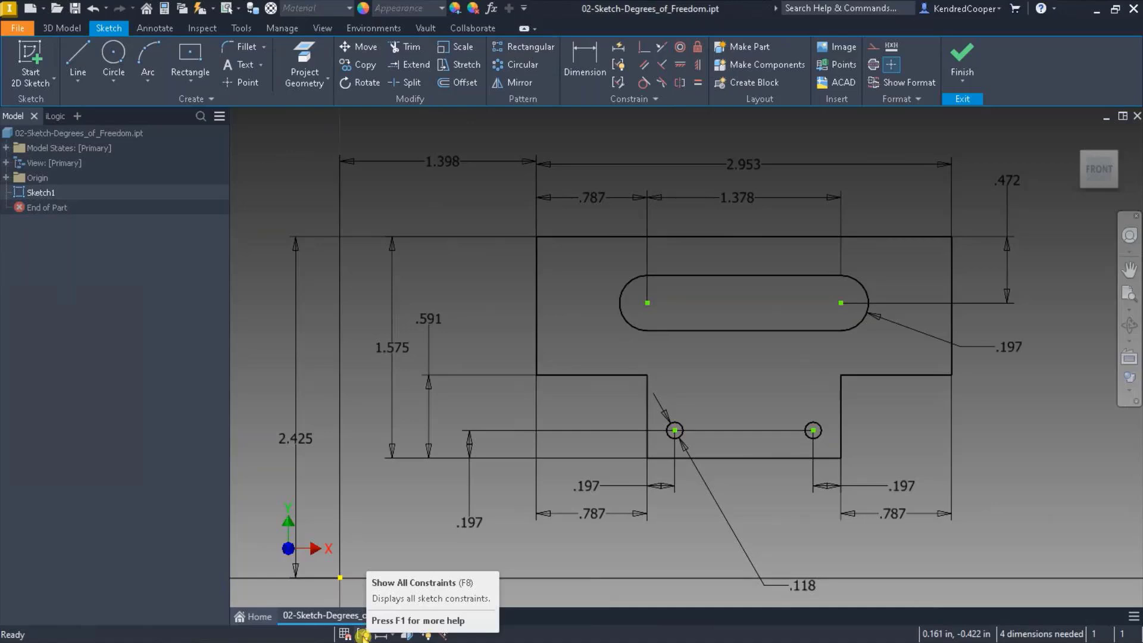
- Show and hide all sketch constraints, and turn on the display of all degrees of freedom
click(363, 636)
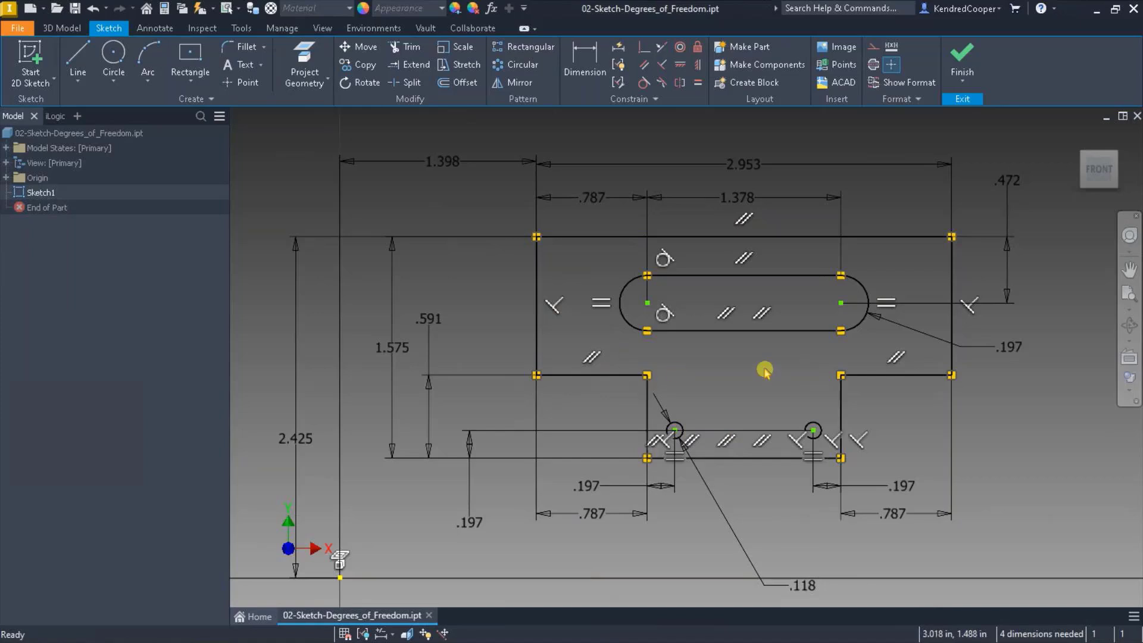
click(369, 634)
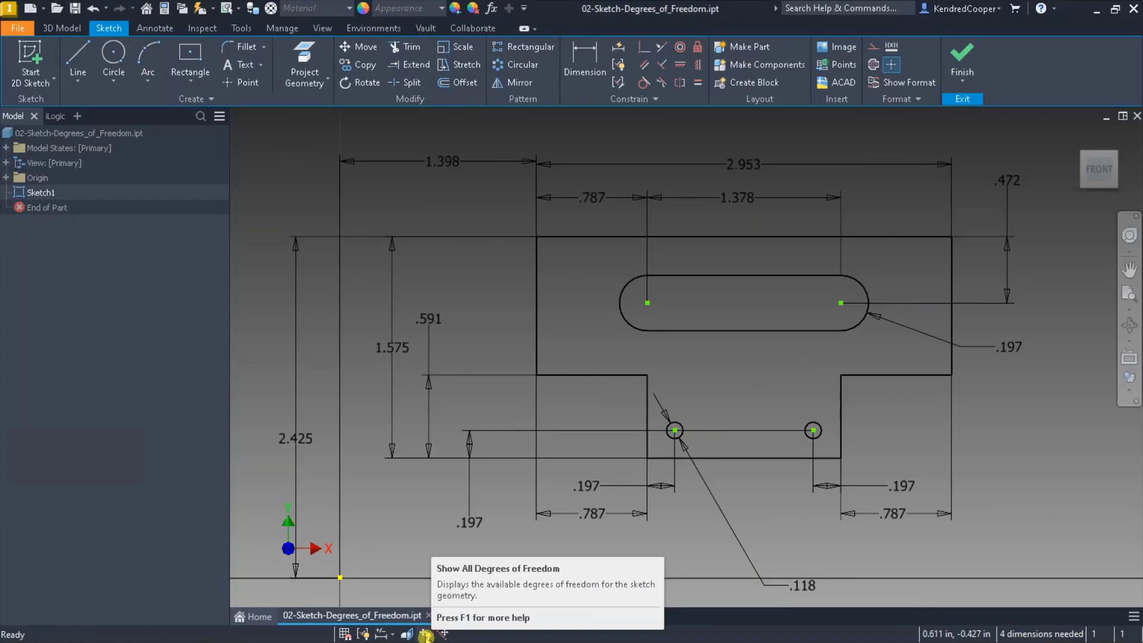
click(426, 635)
- Examine the degree-of-freedom arrows on the plate's edges, slot and small holes
mouse_move(740, 563)
middle_down()
mouse_move(643, 558)
mouse_move(616, 585)
middle_up()
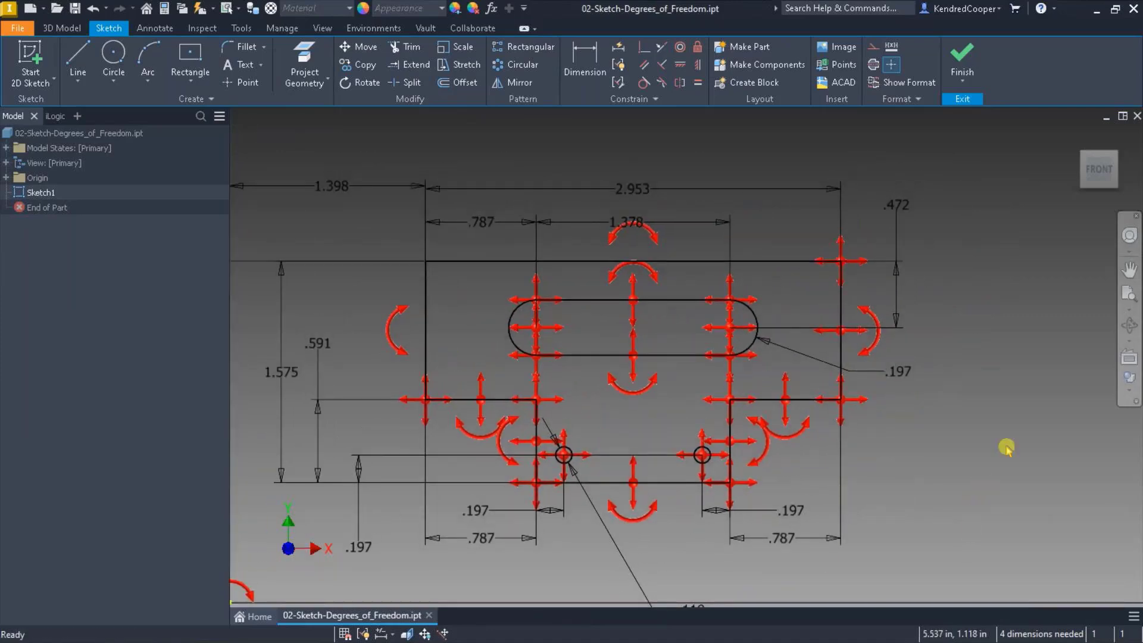
scroll(652, 417, up, 3)
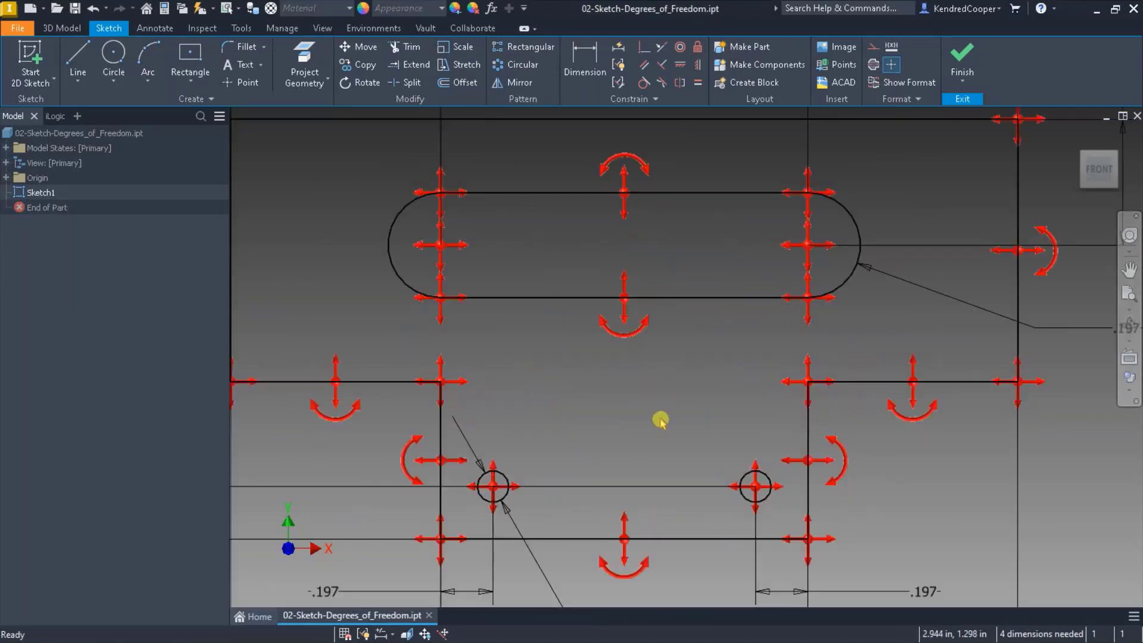
mouse_move(679, 404)
middle_down()
mouse_move(788, 404)
mouse_move(831, 432)
middle_up()
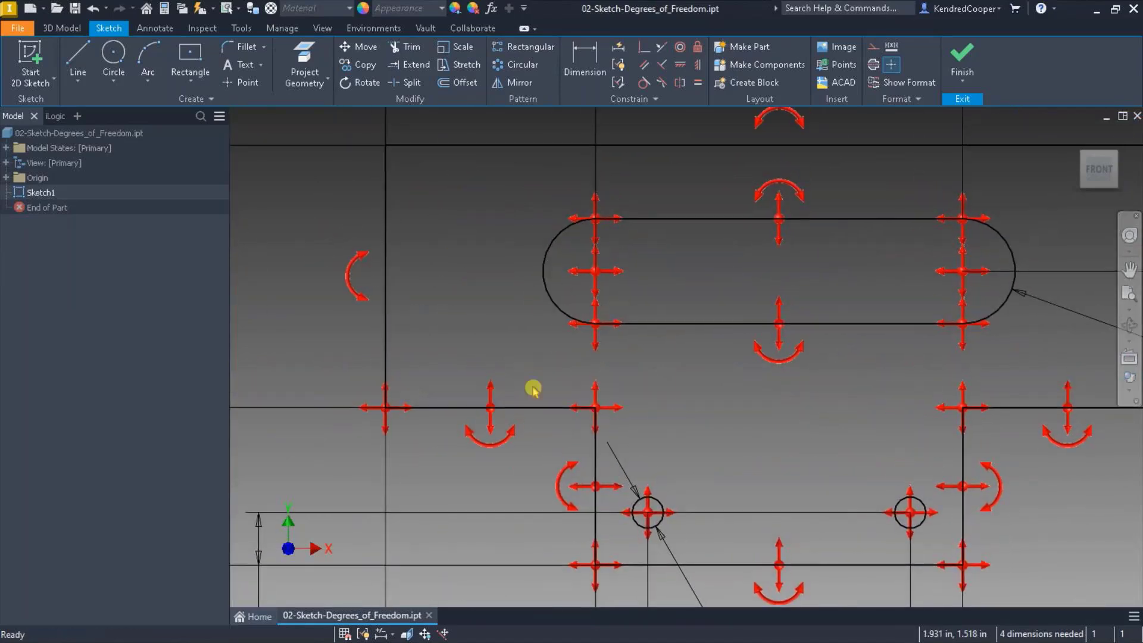
click(477, 406)
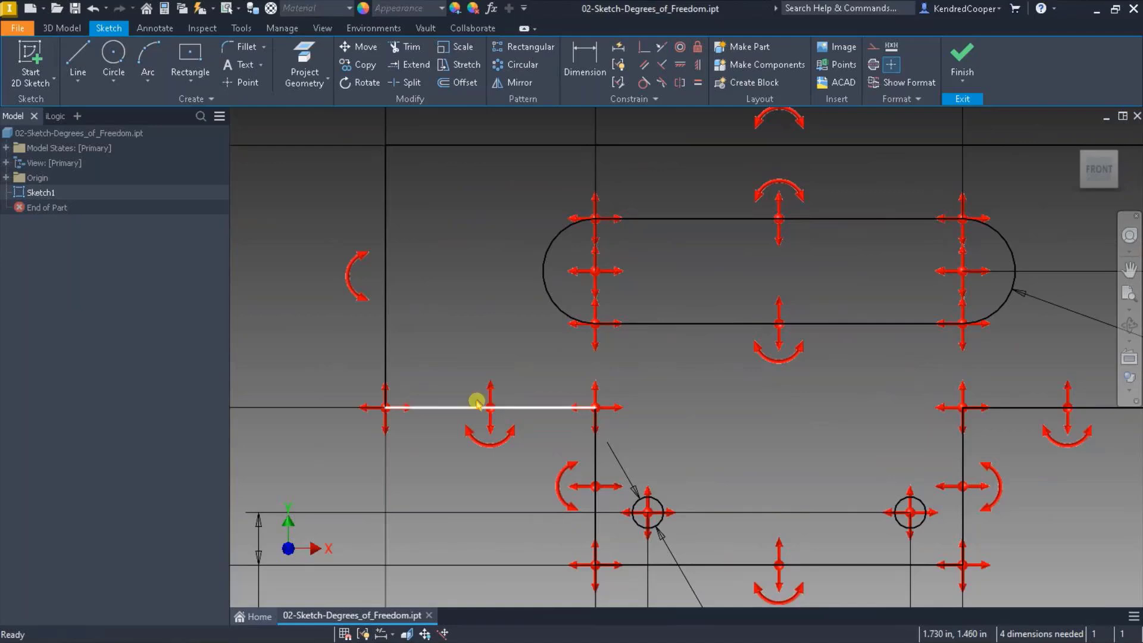
click(478, 329)
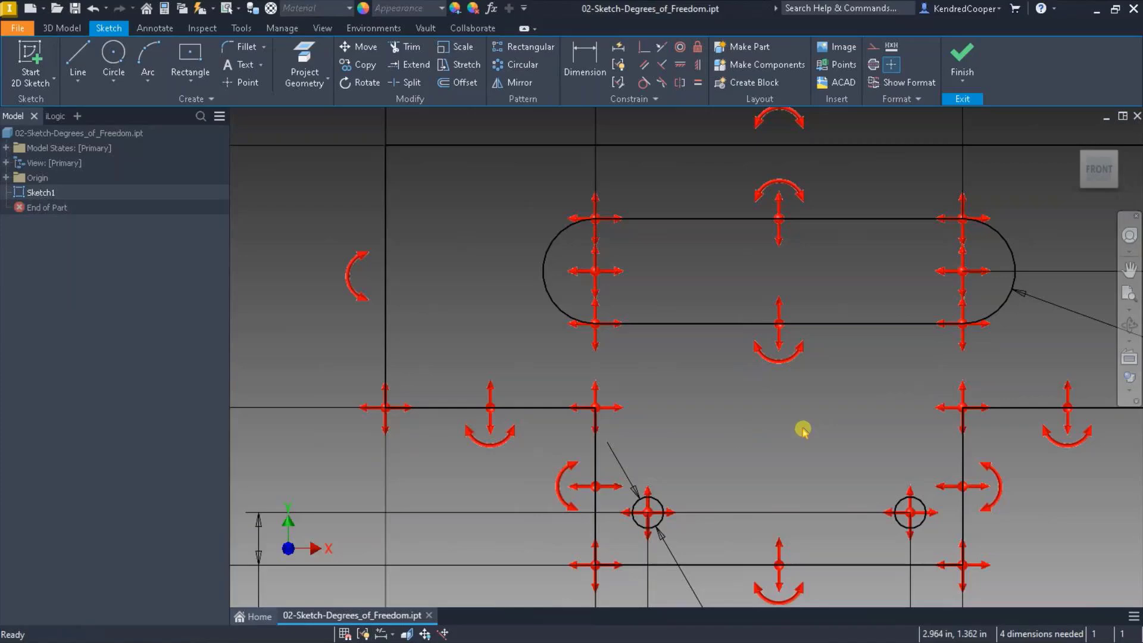
mouse_move(801, 429)
middle_down()
mouse_move(688, 400)
mouse_move(686, 455)
mouse_move(662, 434)
middle_up()
scroll(678, 448, up, 3)
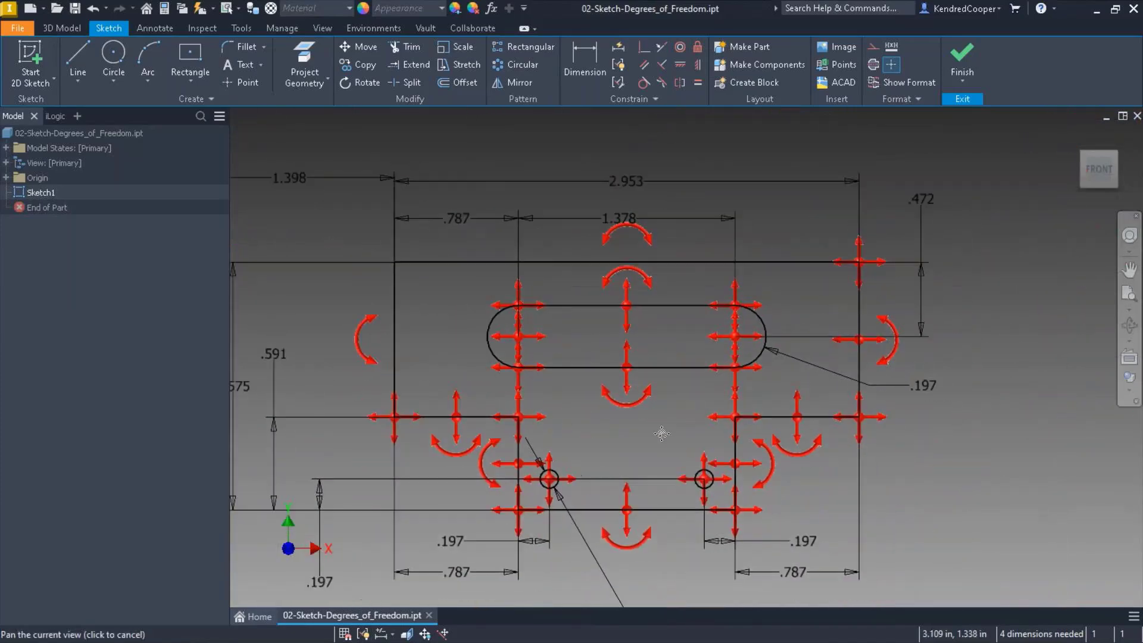
click(661, 437)
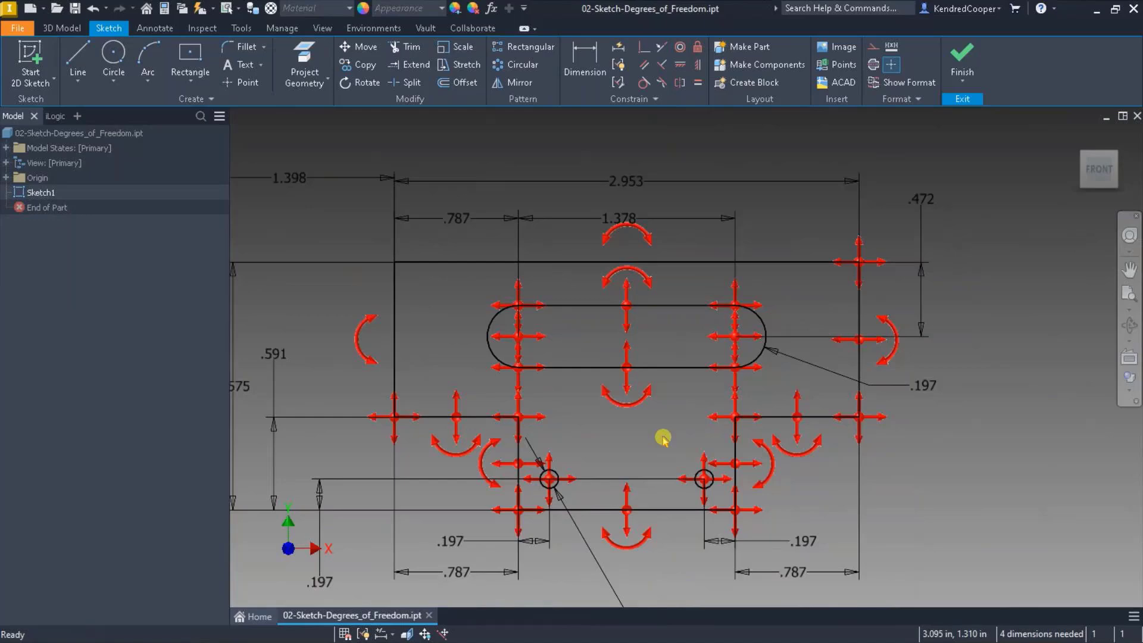
- Apply a horizontal constraint to the plate's top edge and exit the constraint command
click(679, 62)
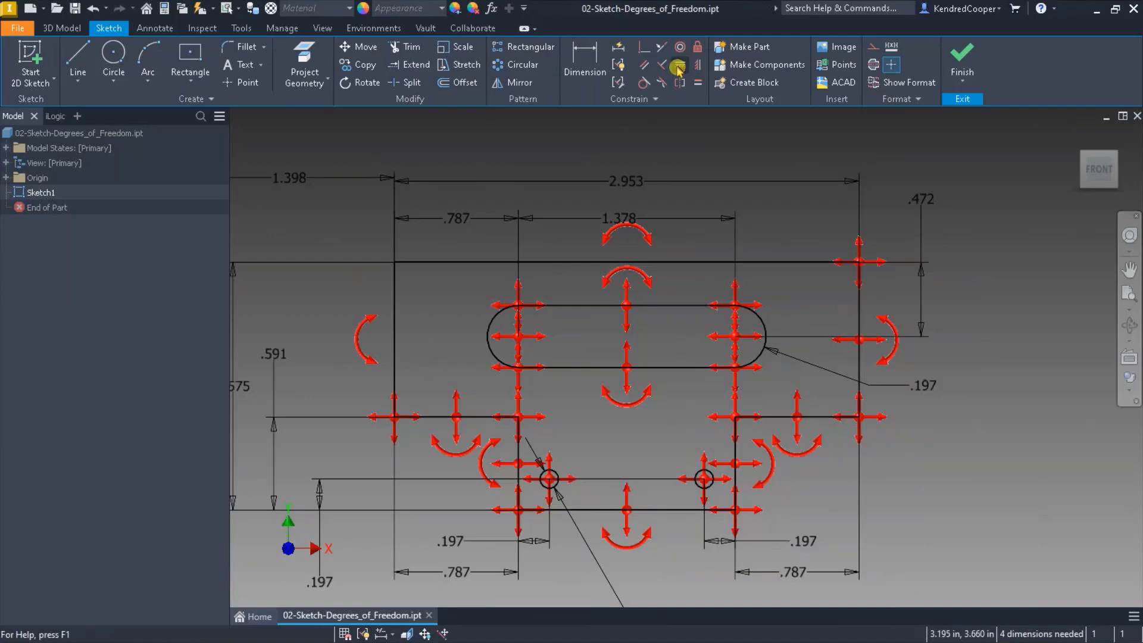
click(757, 262)
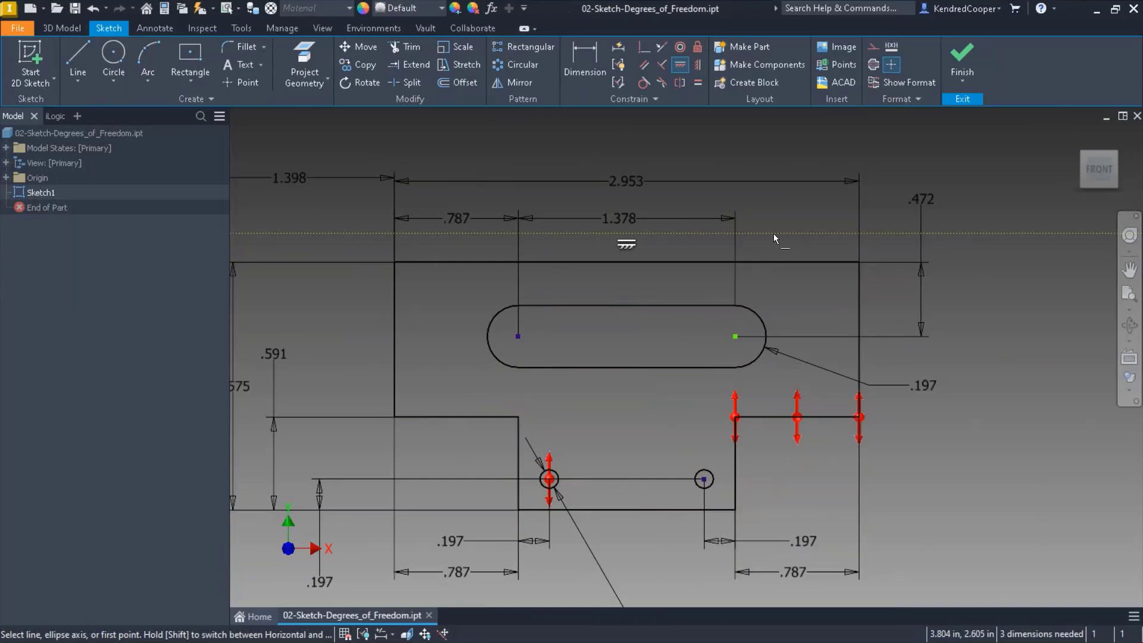
click(773, 233)
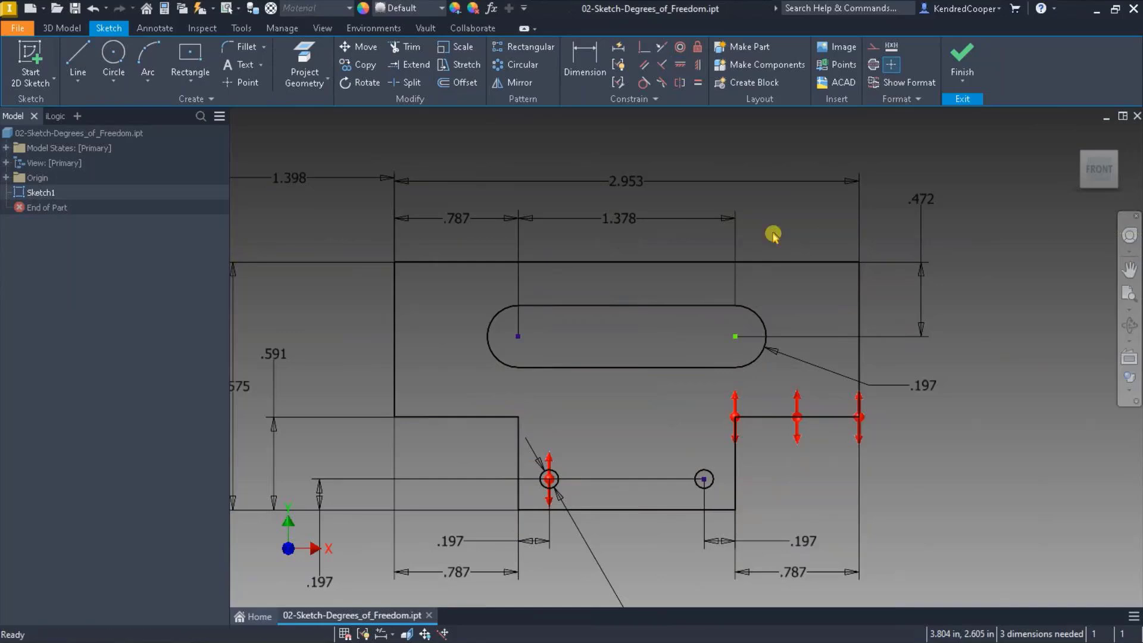
click(773, 258)
- Display all sketch constraints to inspect those near the plate's lower-right notch, and hide them again
click(362, 635)
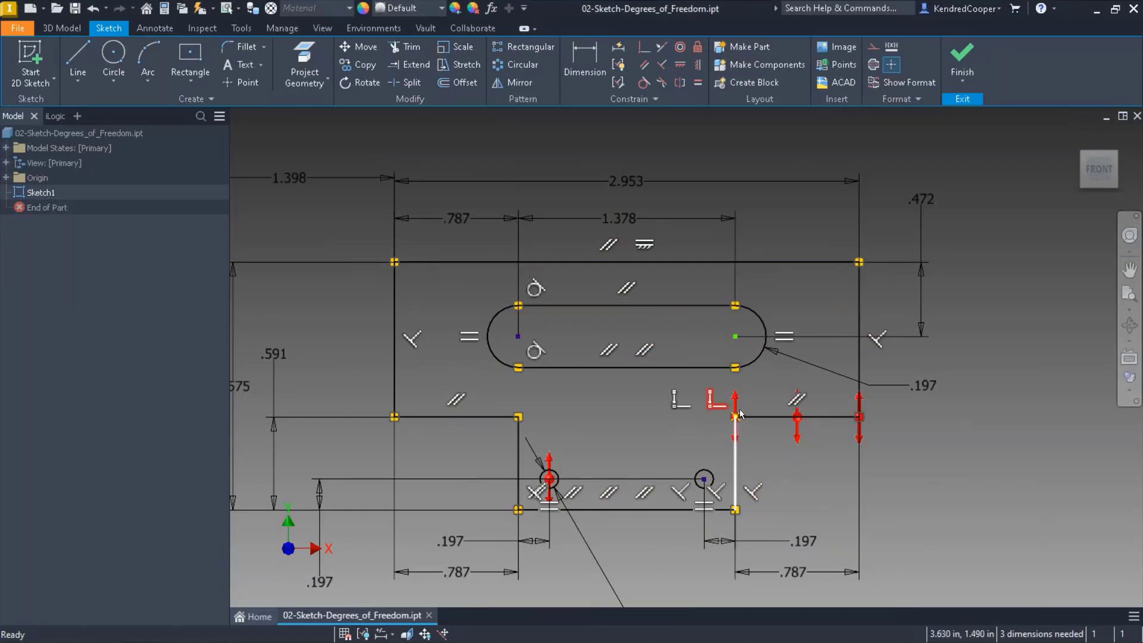
click(363, 635)
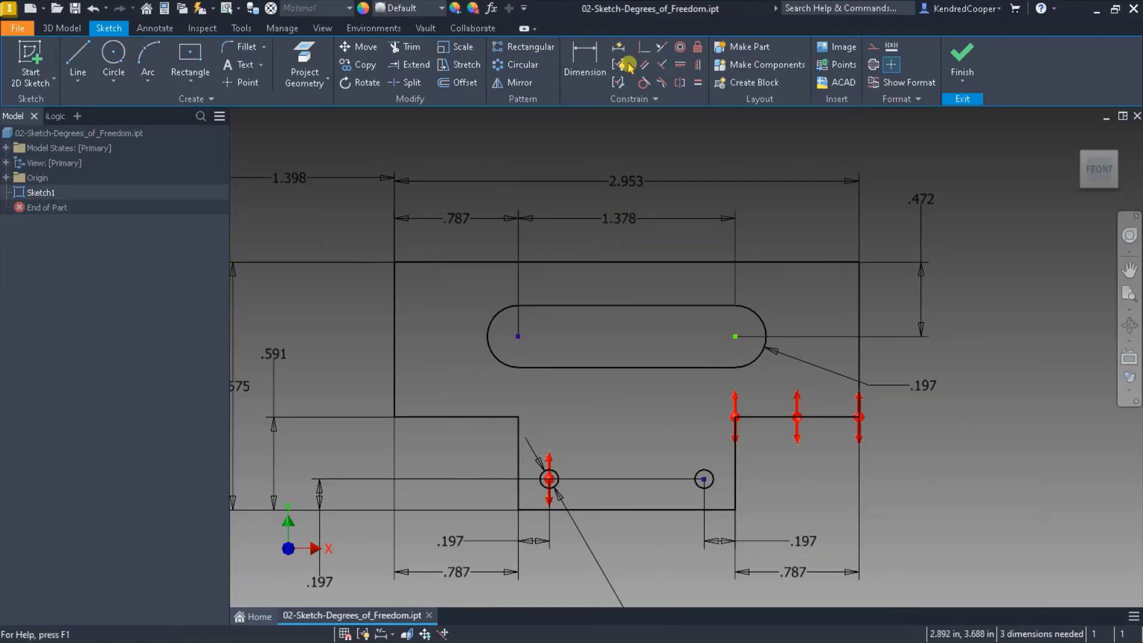
click(644, 46)
click(486, 416)
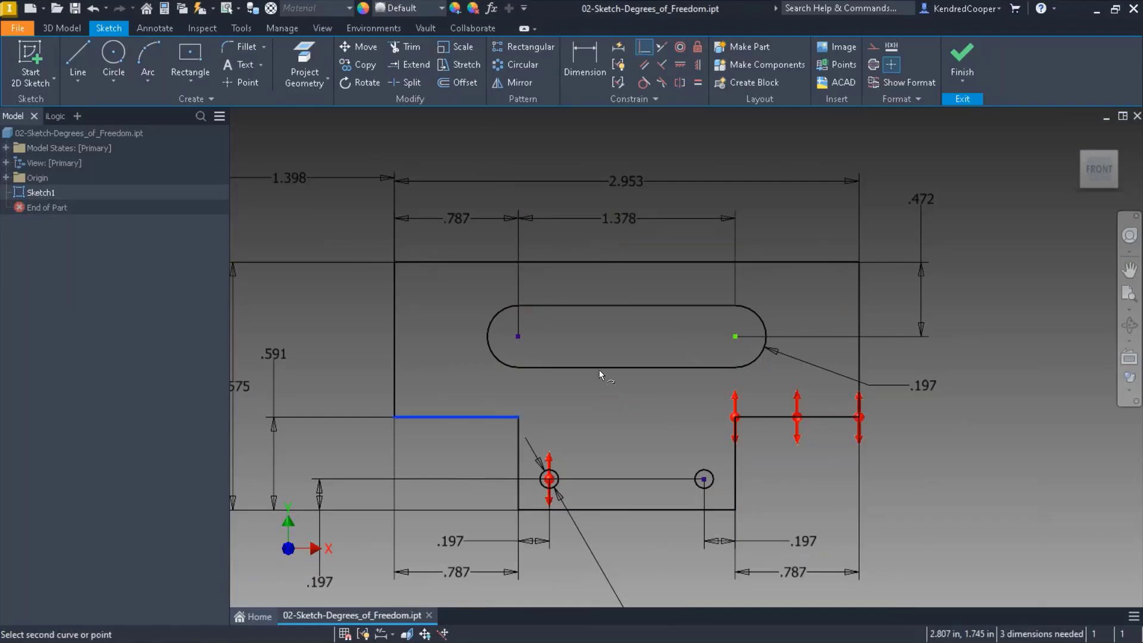
click(772, 417)
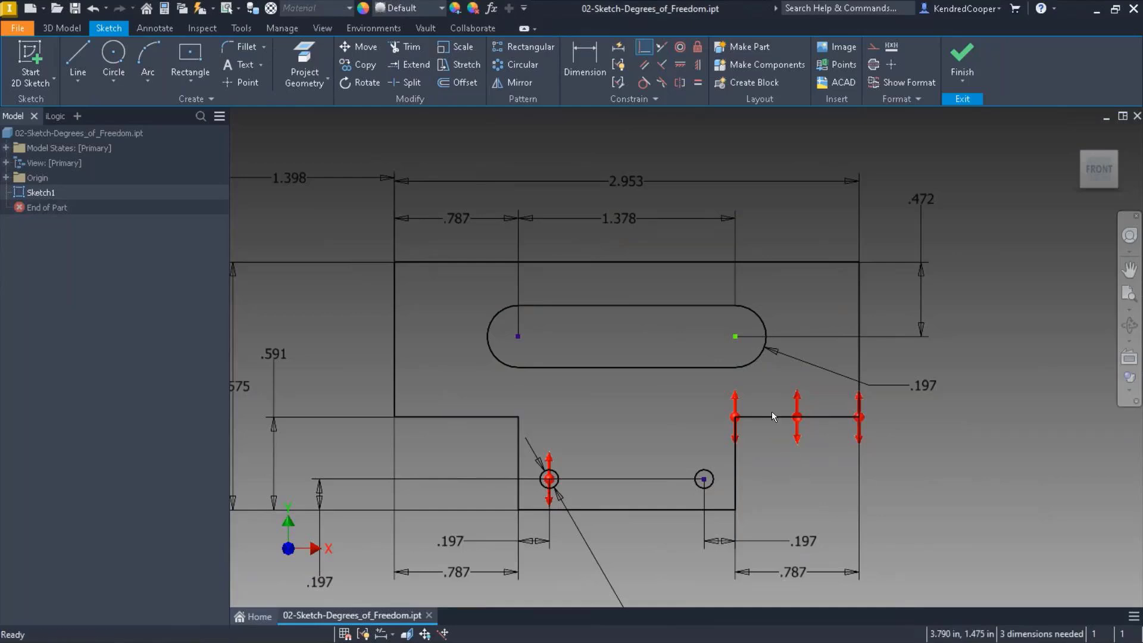
click(645, 46)
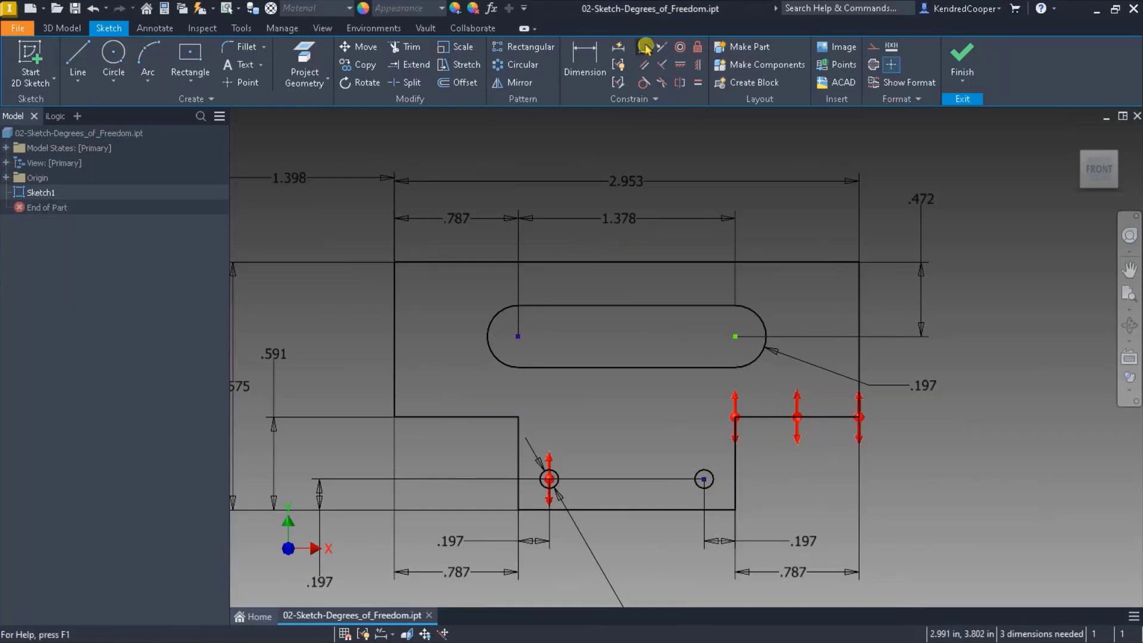
click(774, 416)
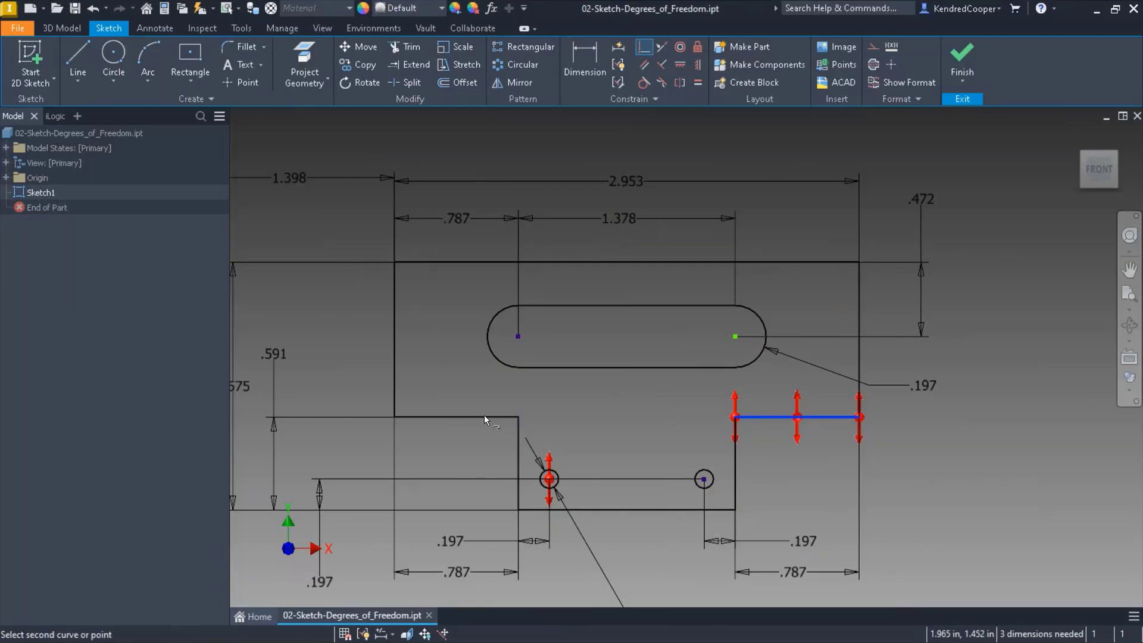
- Apply a collinear constraint between the two horizontal shoulder edges on either side of the plate's lower tab, and exit the constraint command
click(661, 47)
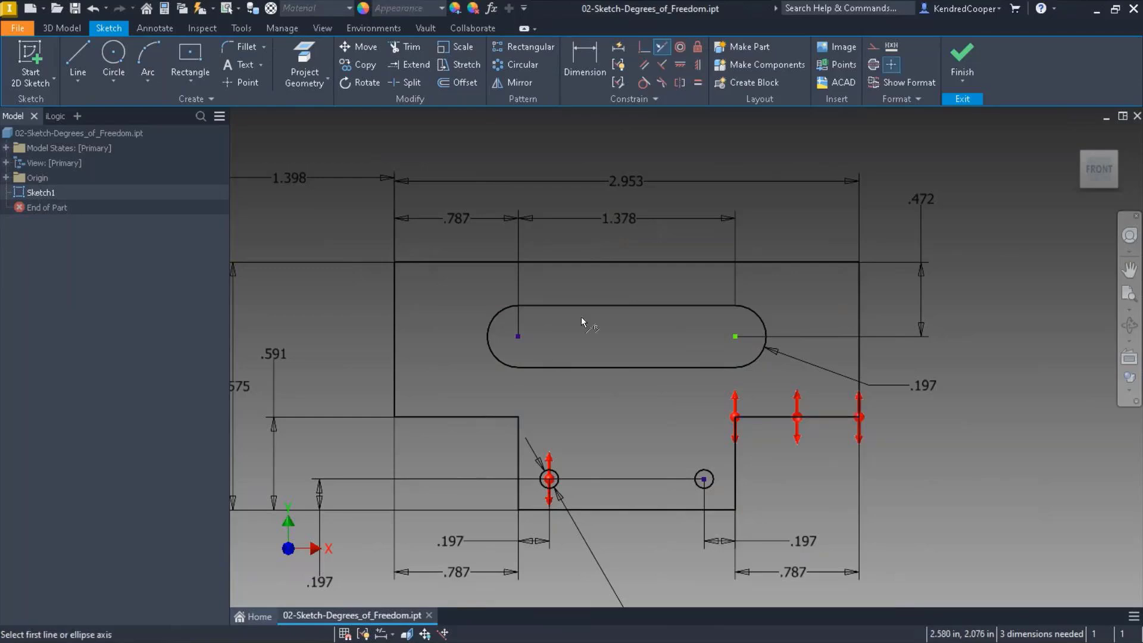
click(488, 416)
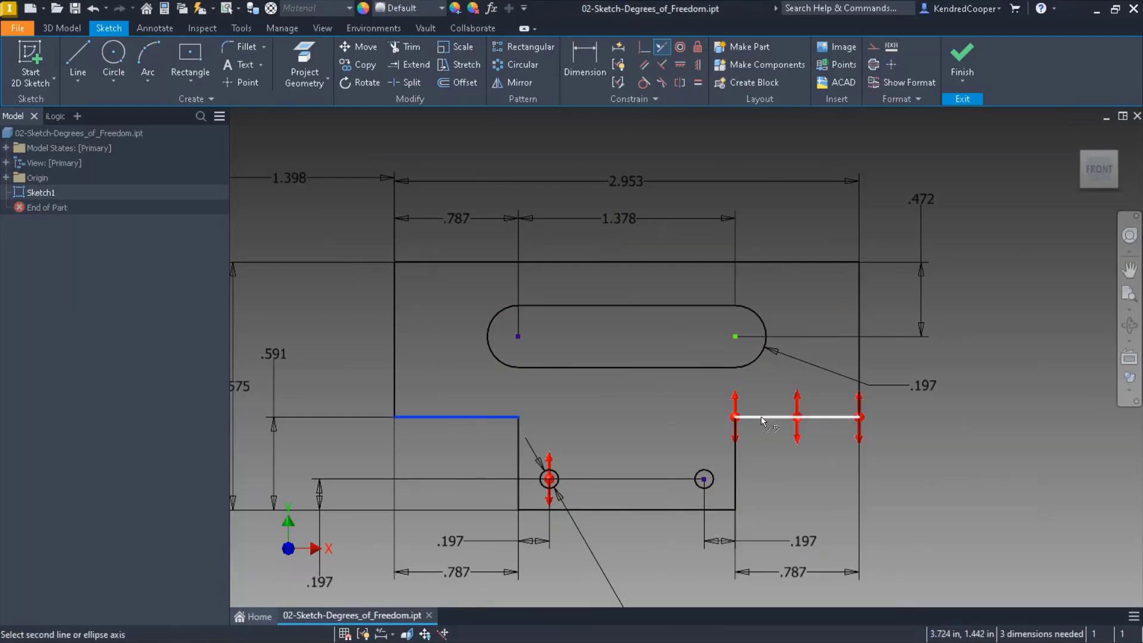
click(761, 416)
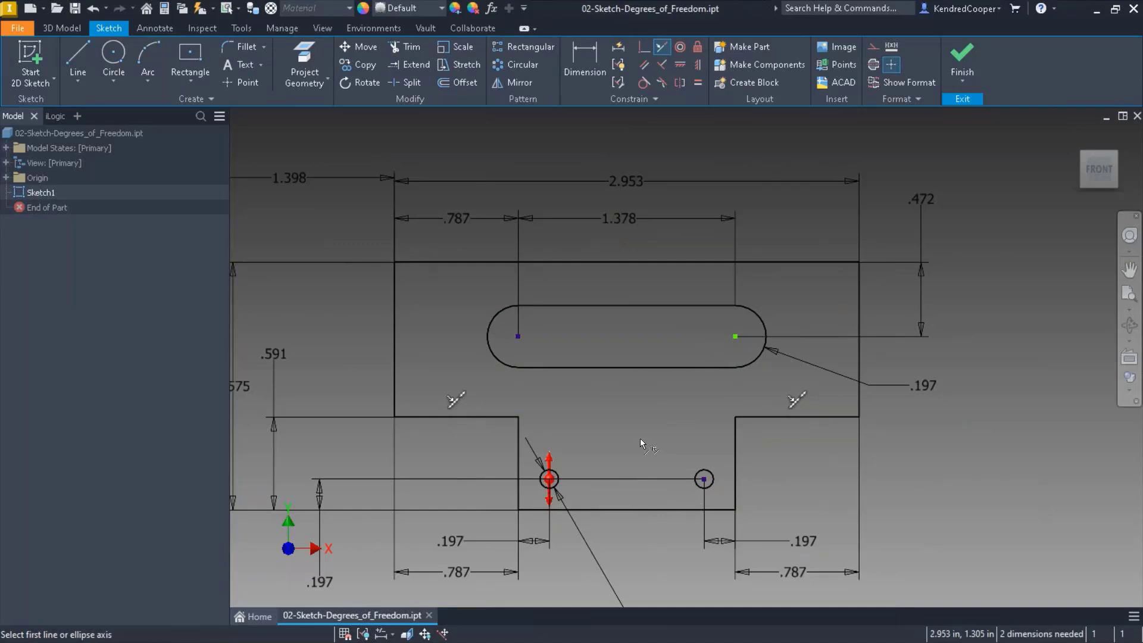
click(641, 439)
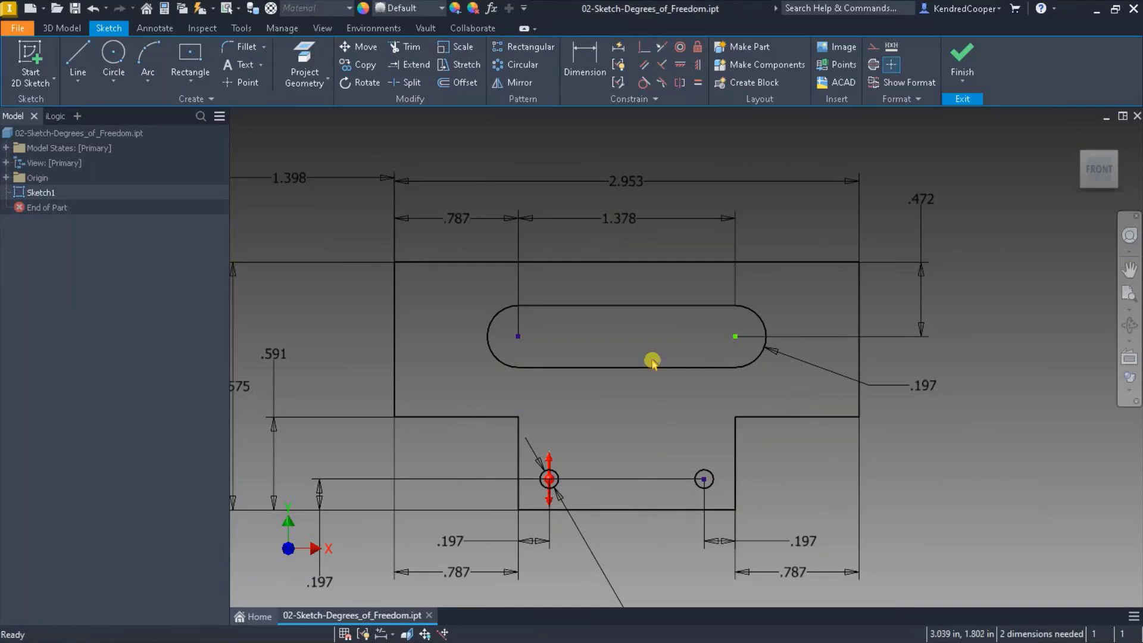
- Align the centers of the two small holes with a horizontal constraint and exit the constraint command
click(679, 67)
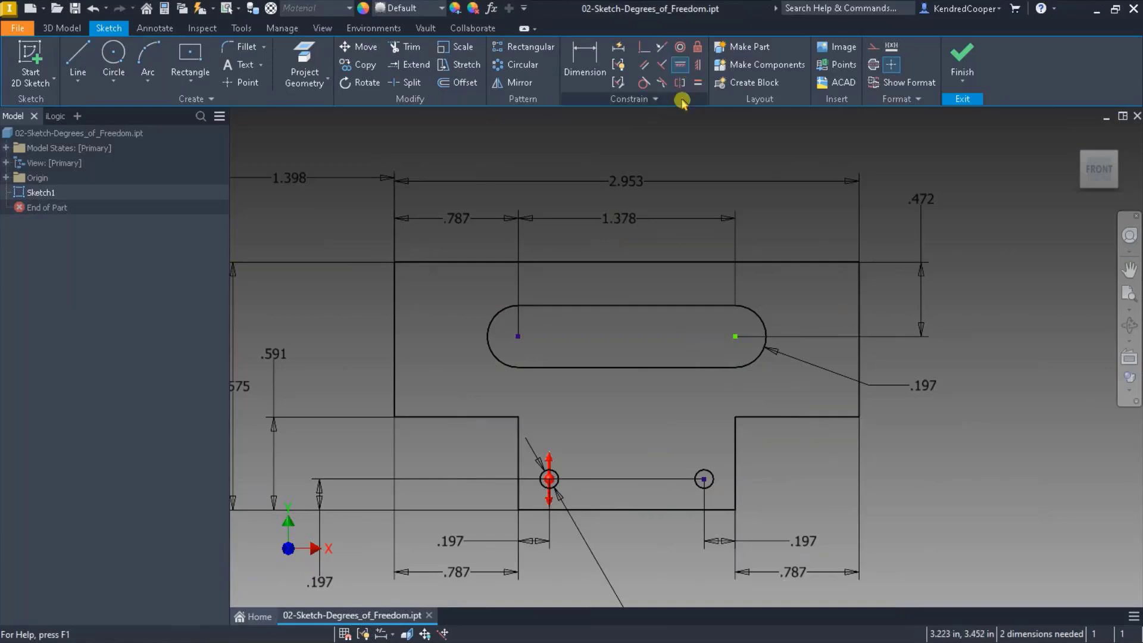
click(549, 479)
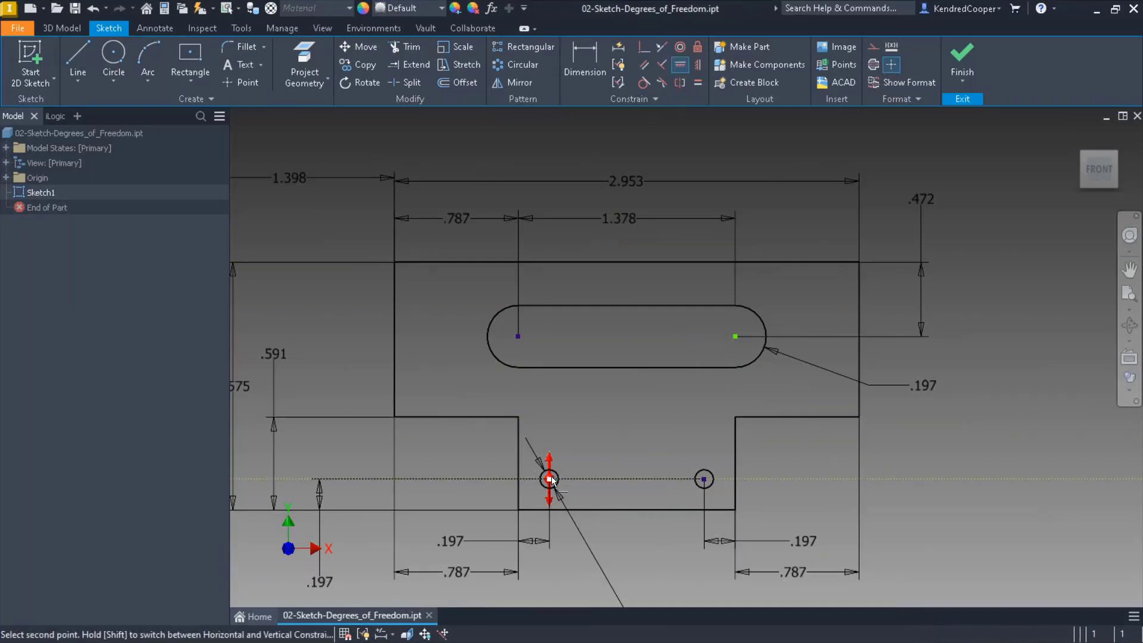
click(704, 479)
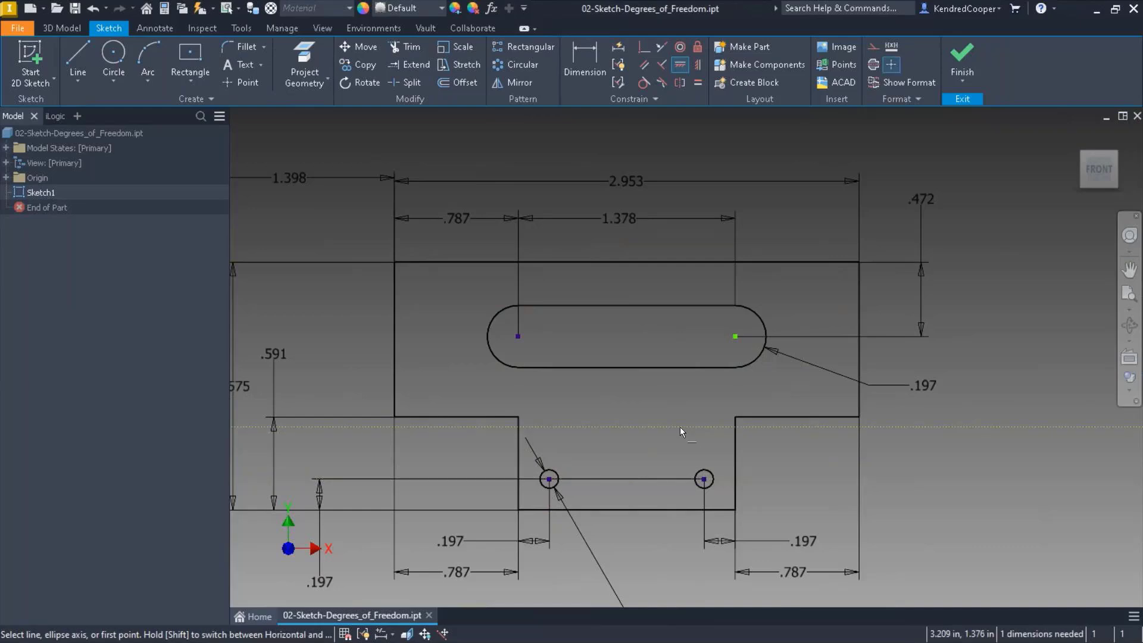
key(Escape)
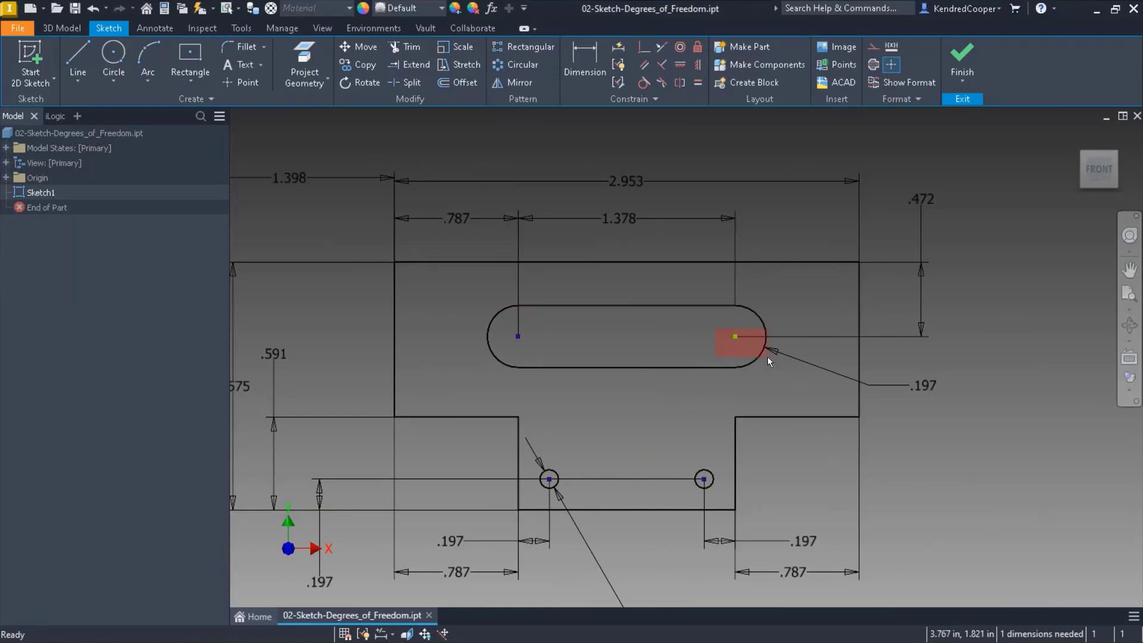
- Align the slot's two arc center points with a horizontal constraint and exit the constraint command
click(703, 330)
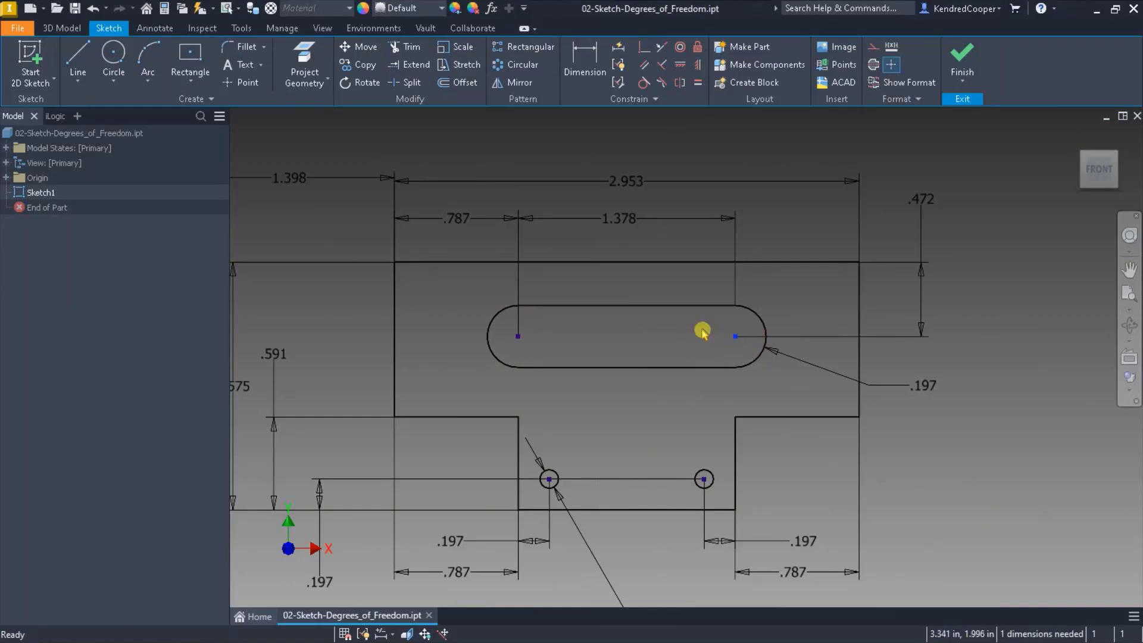
click(752, 355)
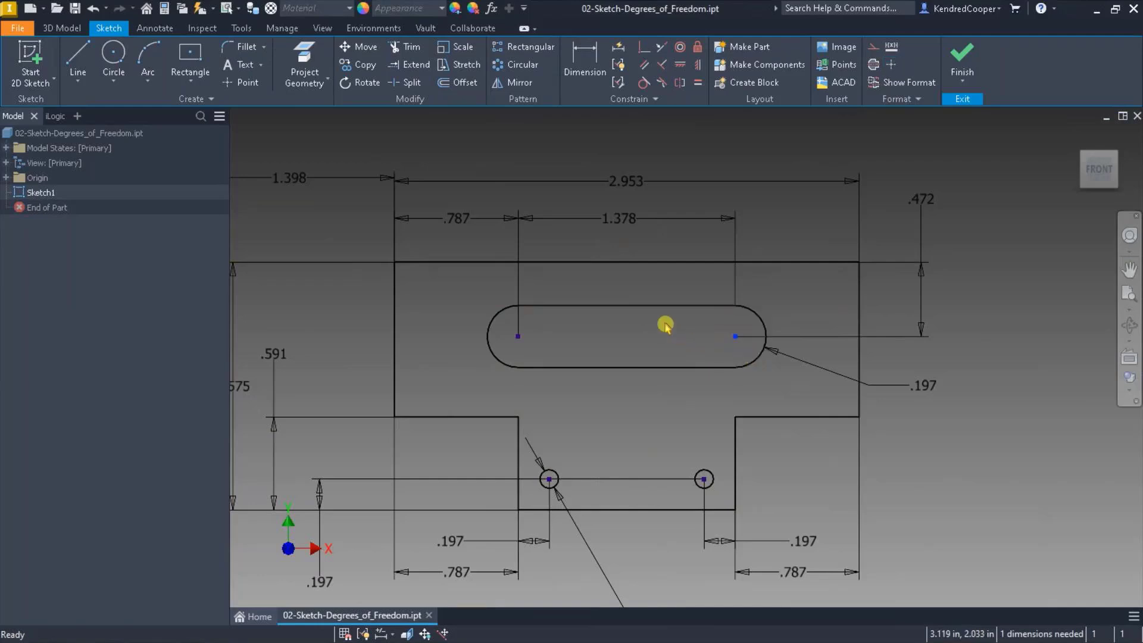
click(680, 64)
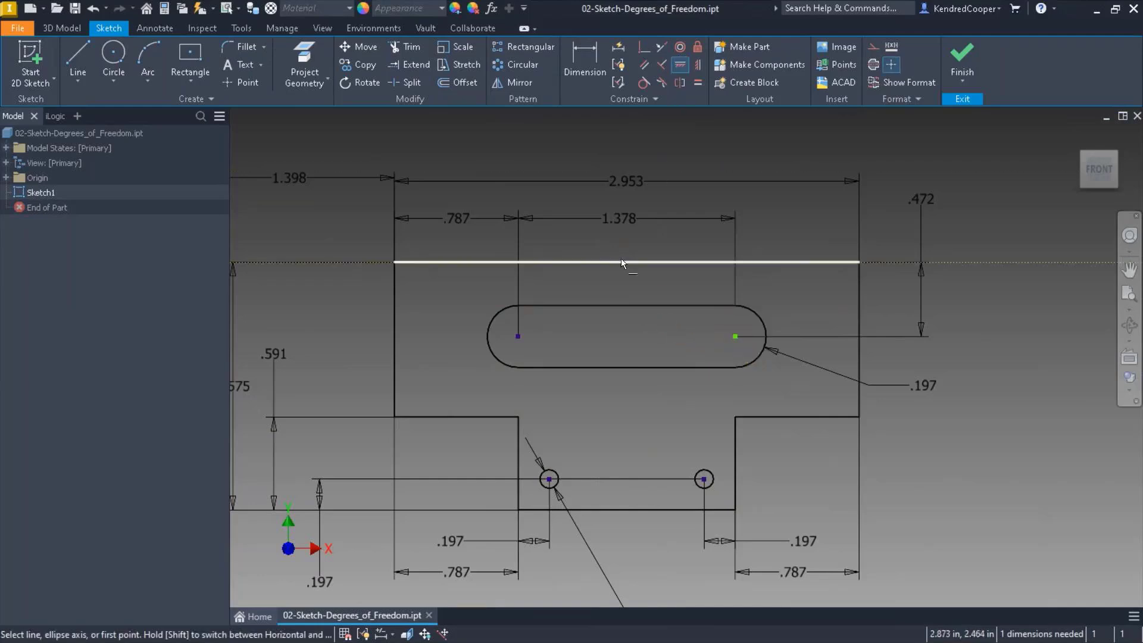
click(517, 335)
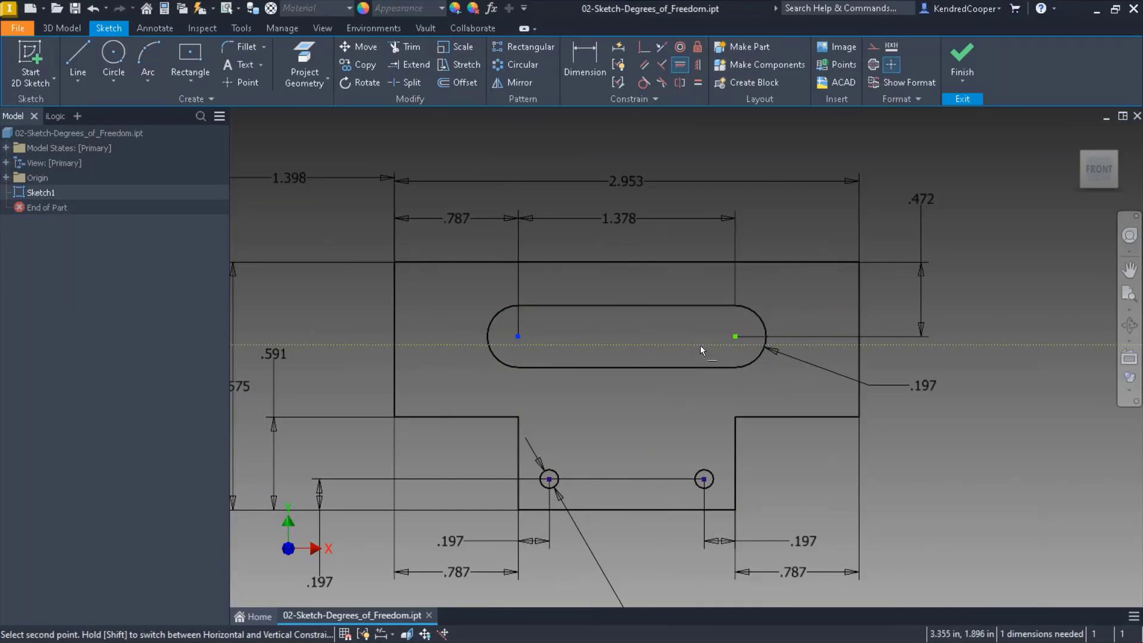
click(736, 336)
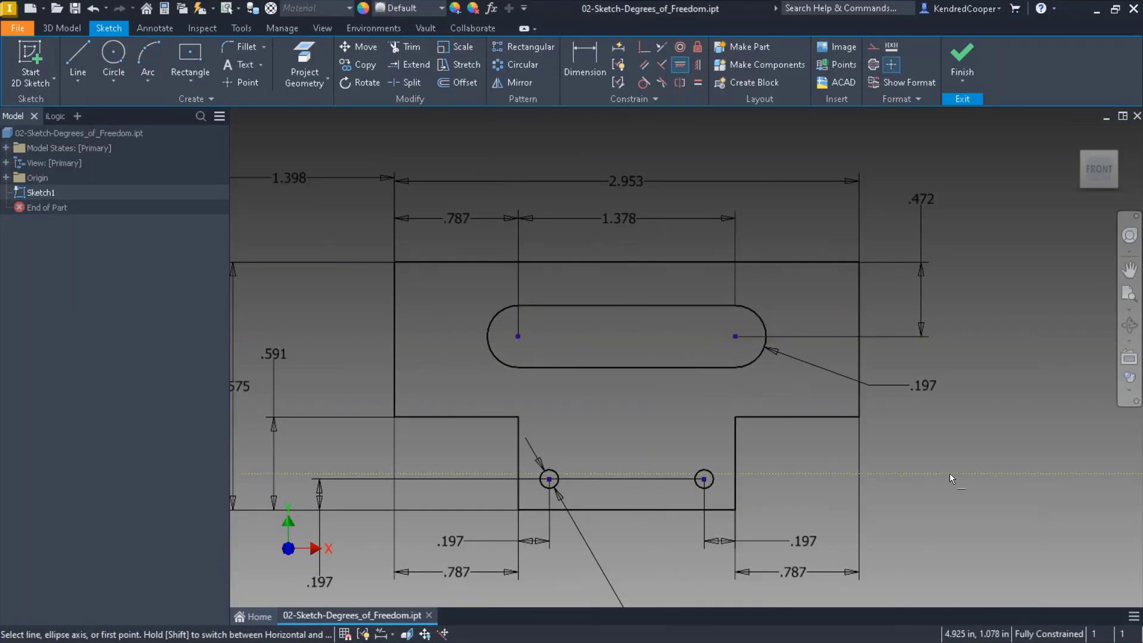
key(Escape)
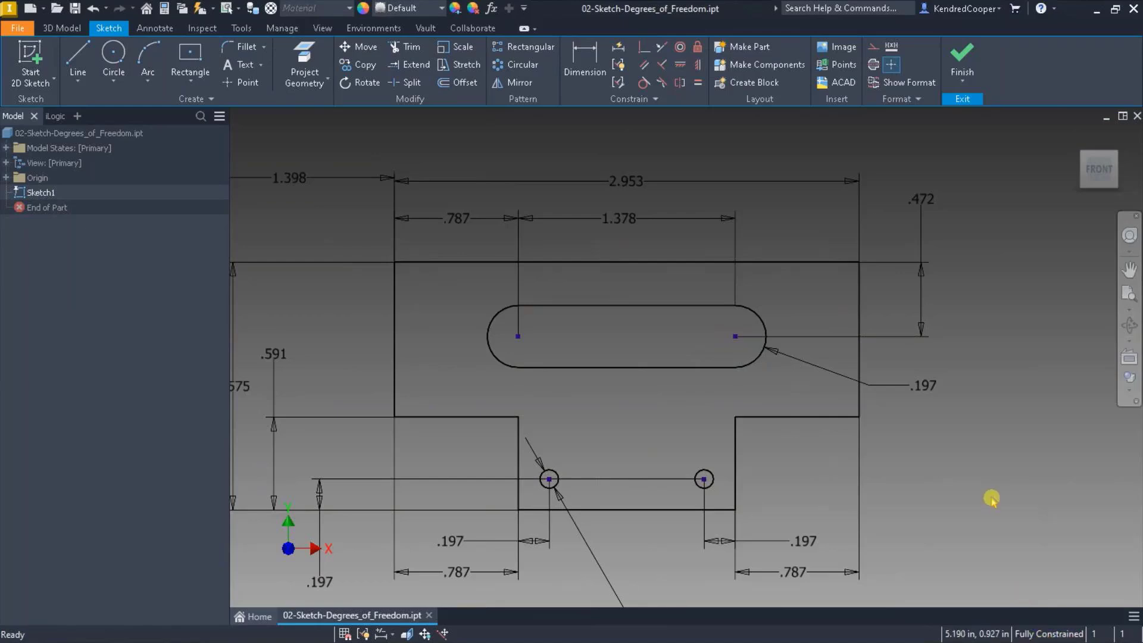
- Inspect the individual constraints on the plate's top edge and on its bottom edge below the small holes
key(F2)
drag(944, 429, 1017, 409)
click(1021, 402)
scroll(1025, 396, down, 2)
mouse_move(1026, 387)
middle_down()
mouse_move(935, 388)
mouse_move(911, 442)
middle_up()
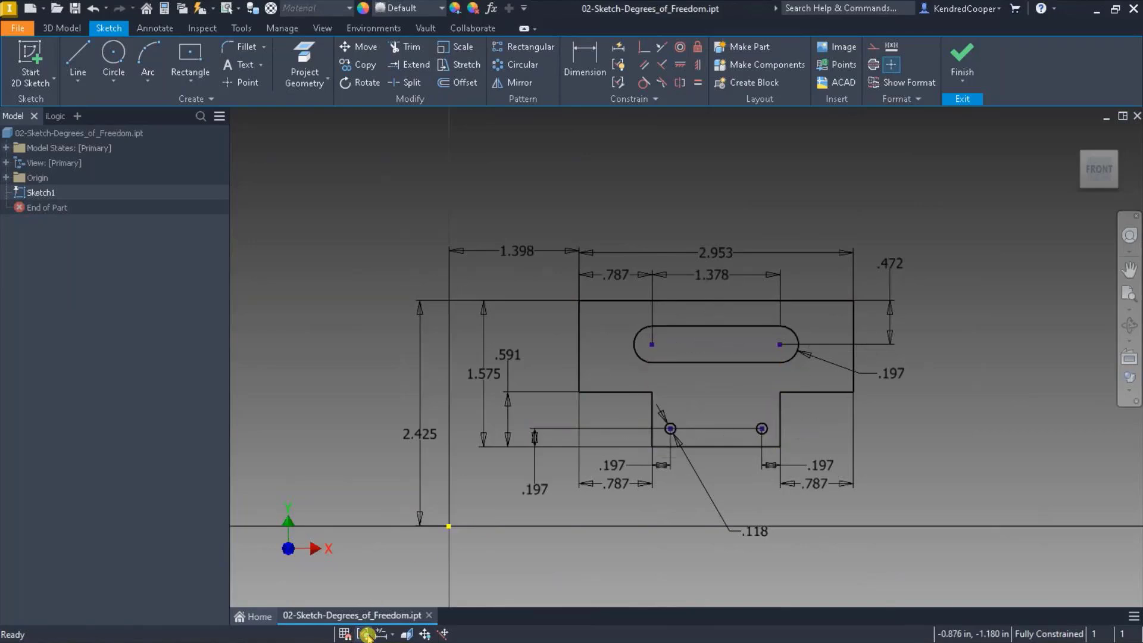
click(744, 301)
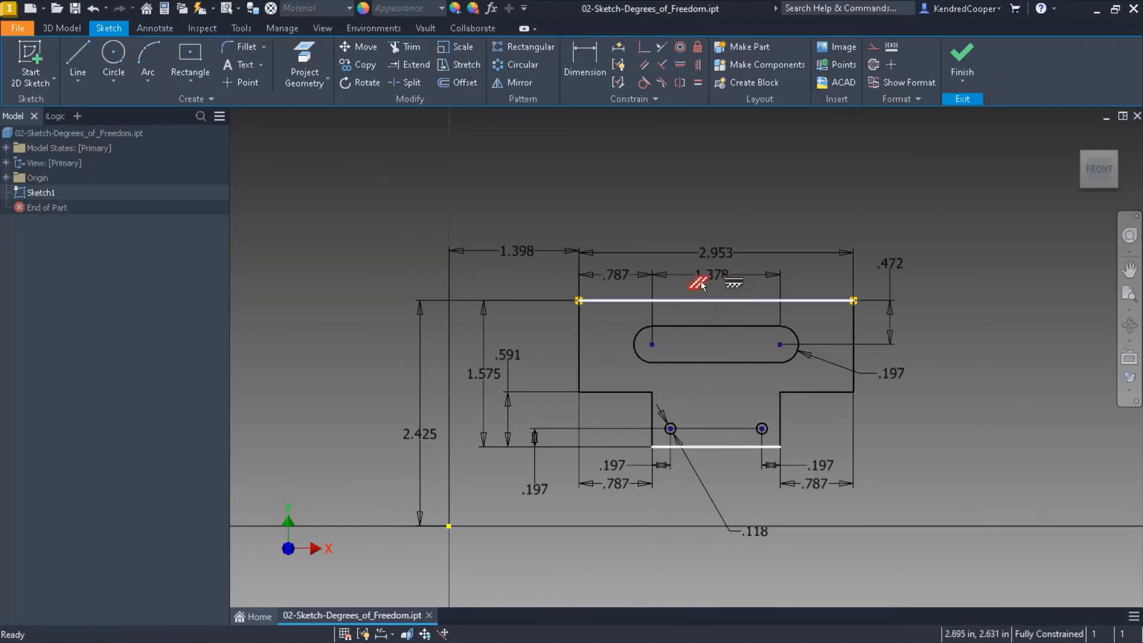
key(Escape)
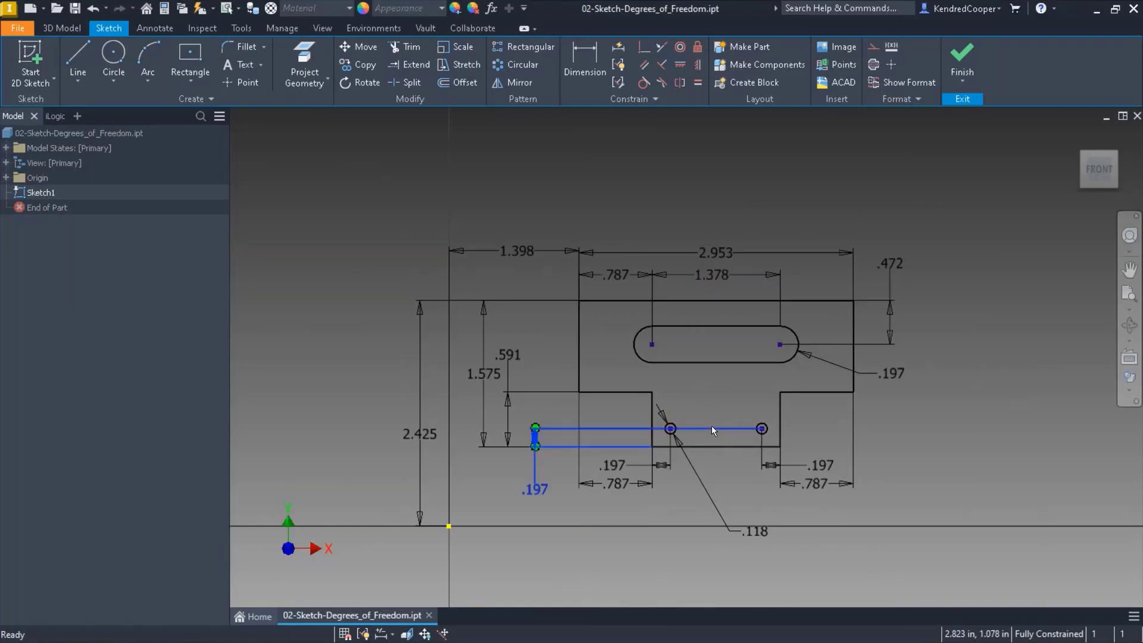
click(723, 447)
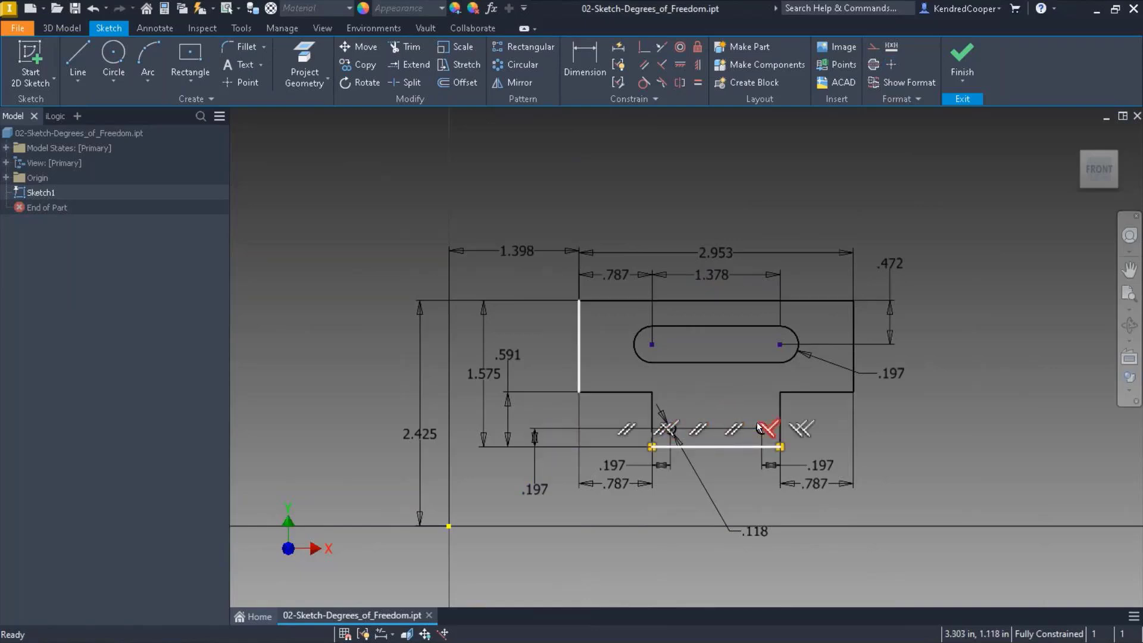
click(901, 493)
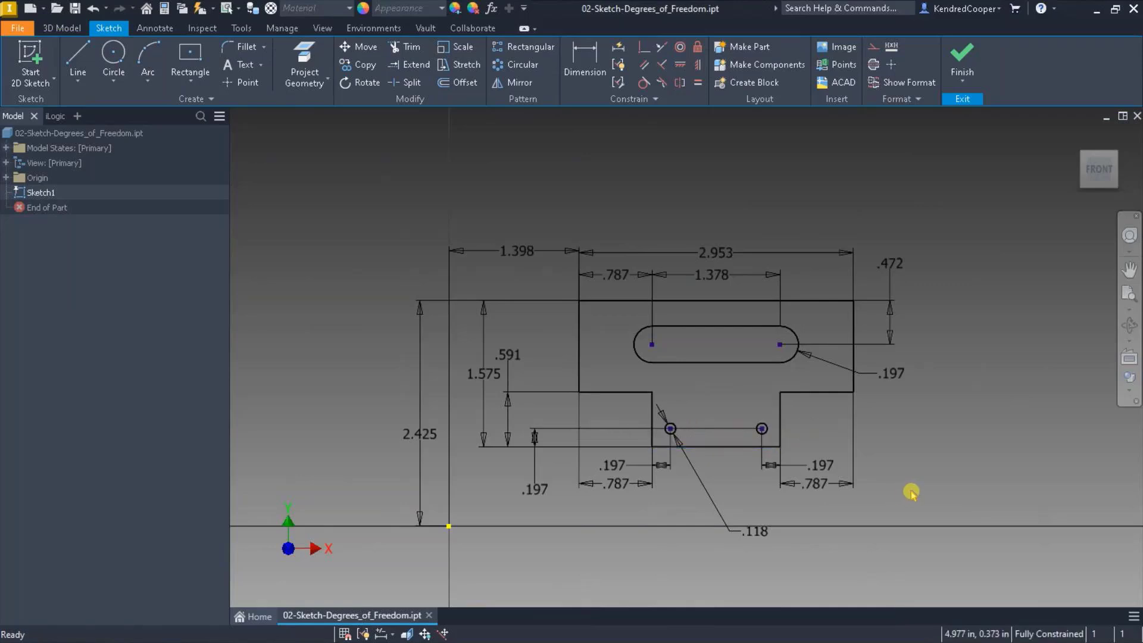
- Display every constraint in the whole sketch for review, and hide them all again
click(367, 633)
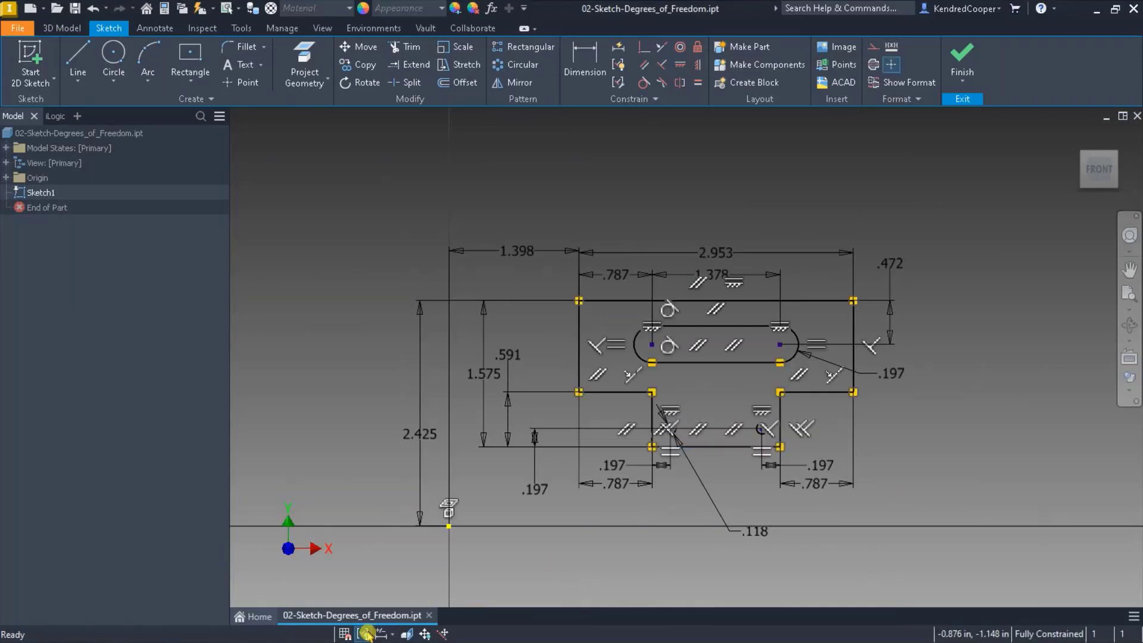
click(367, 634)
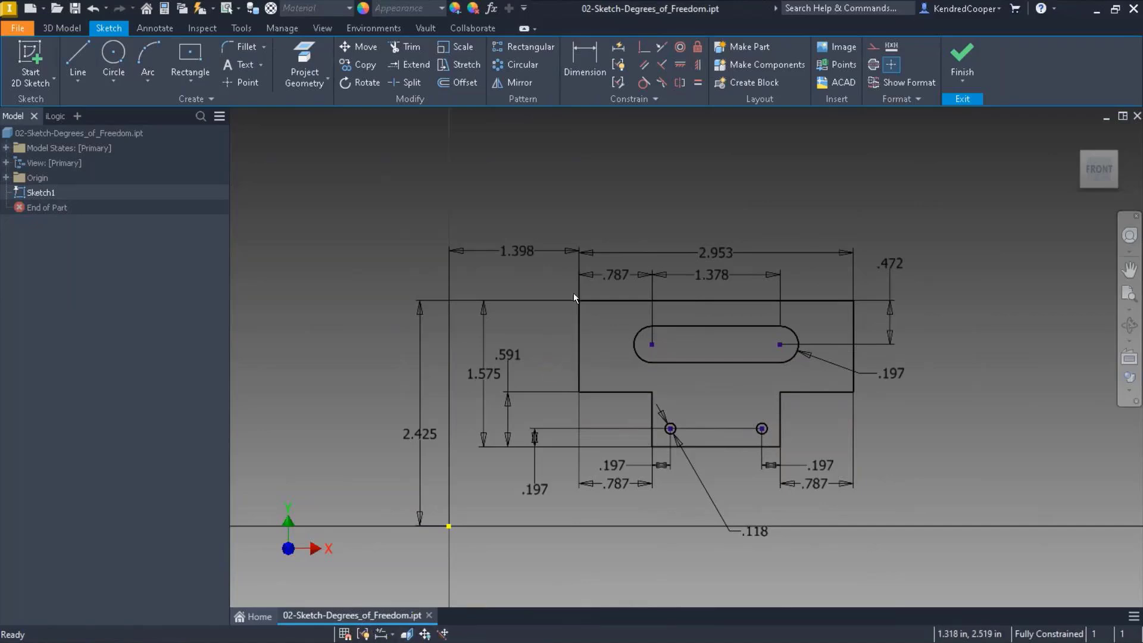
click(822, 518)
- Preview the sketch dimensions as expressions and as names, and return them to plain values
click(390, 635)
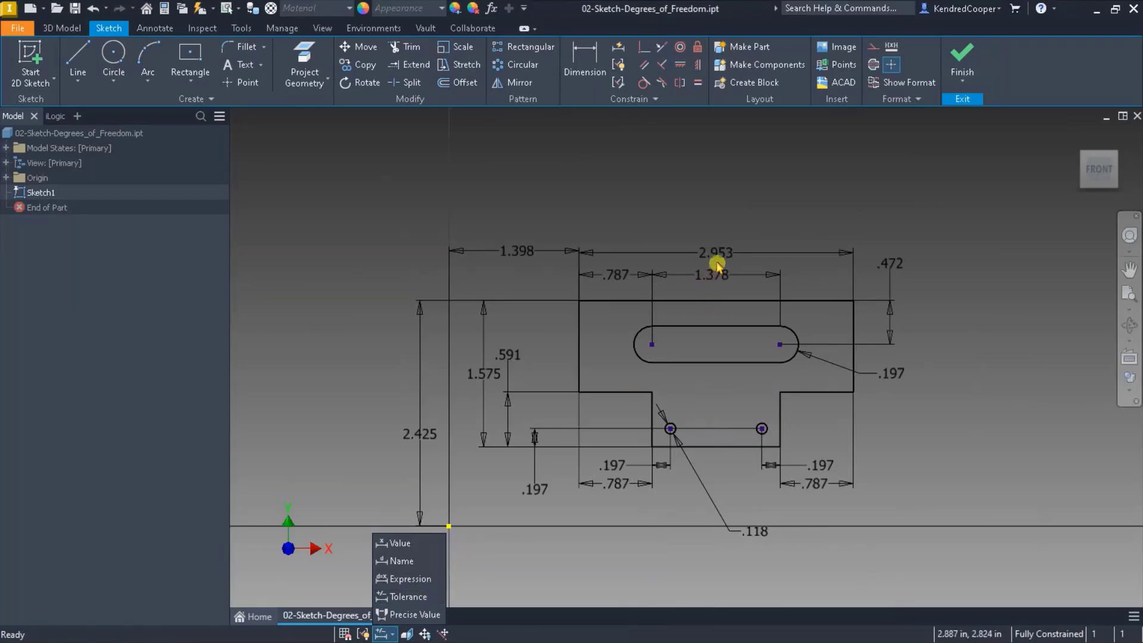
click(421, 579)
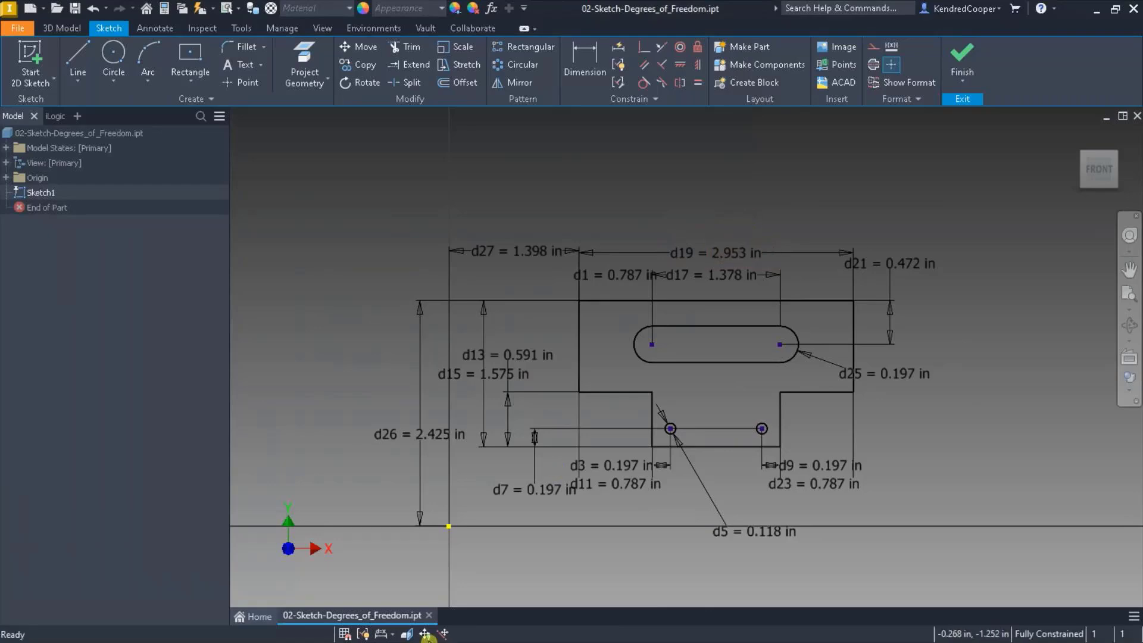
click(384, 634)
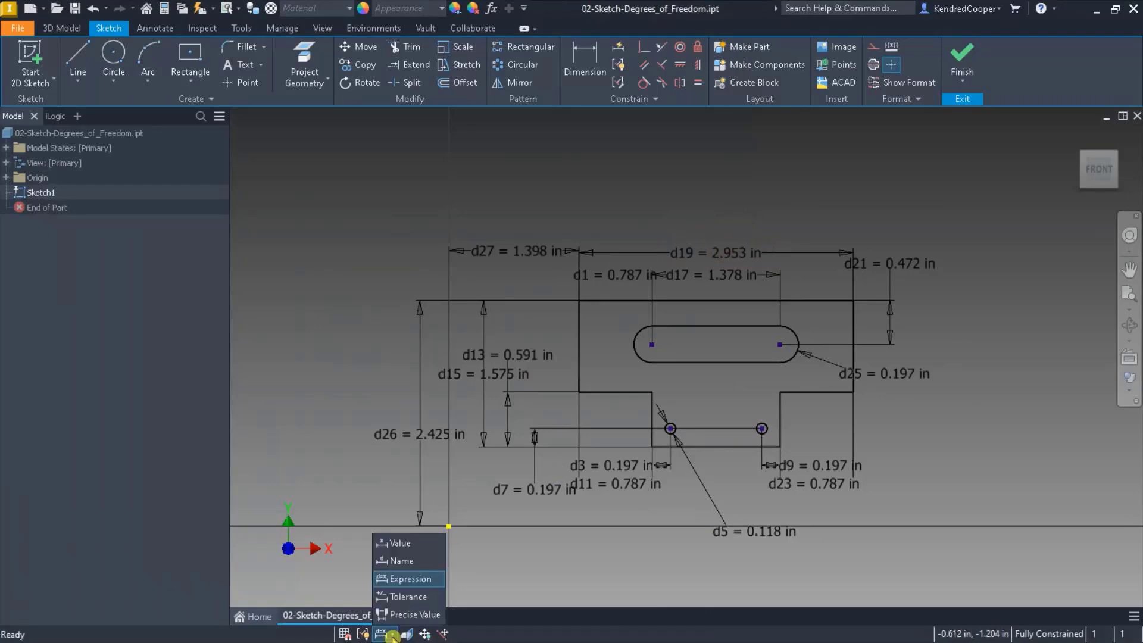
click(411, 561)
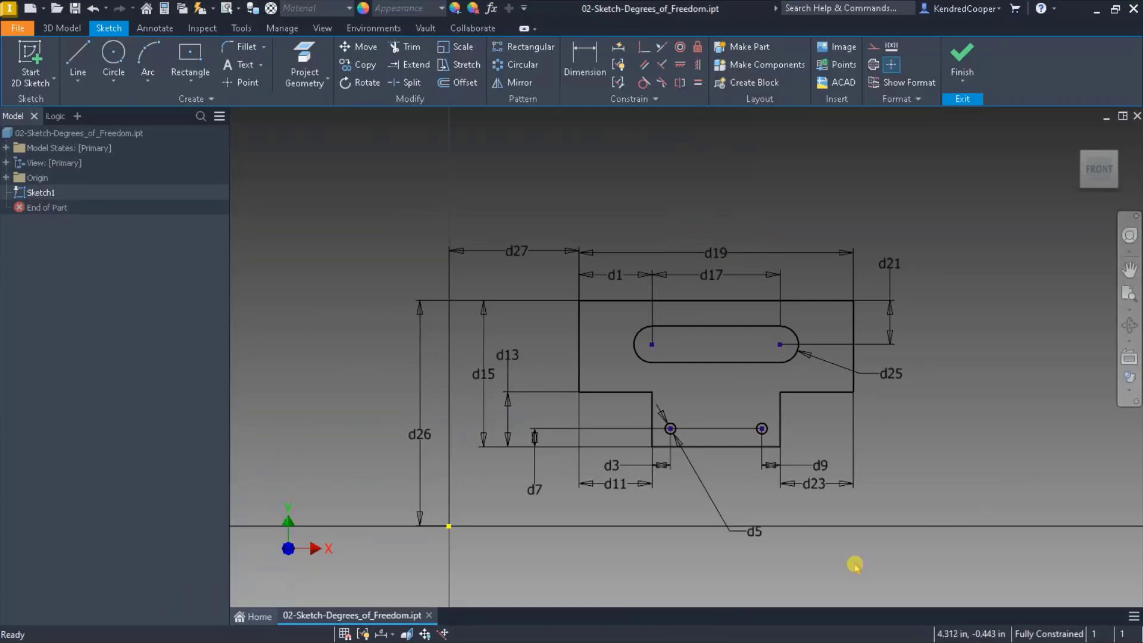
click(382, 635)
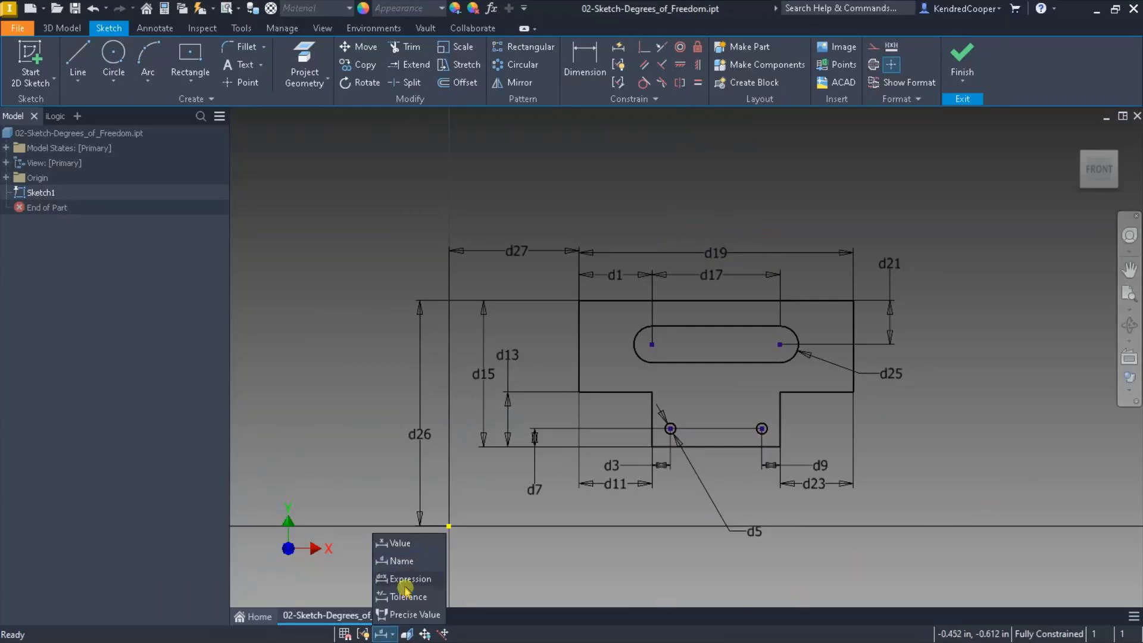
click(414, 543)
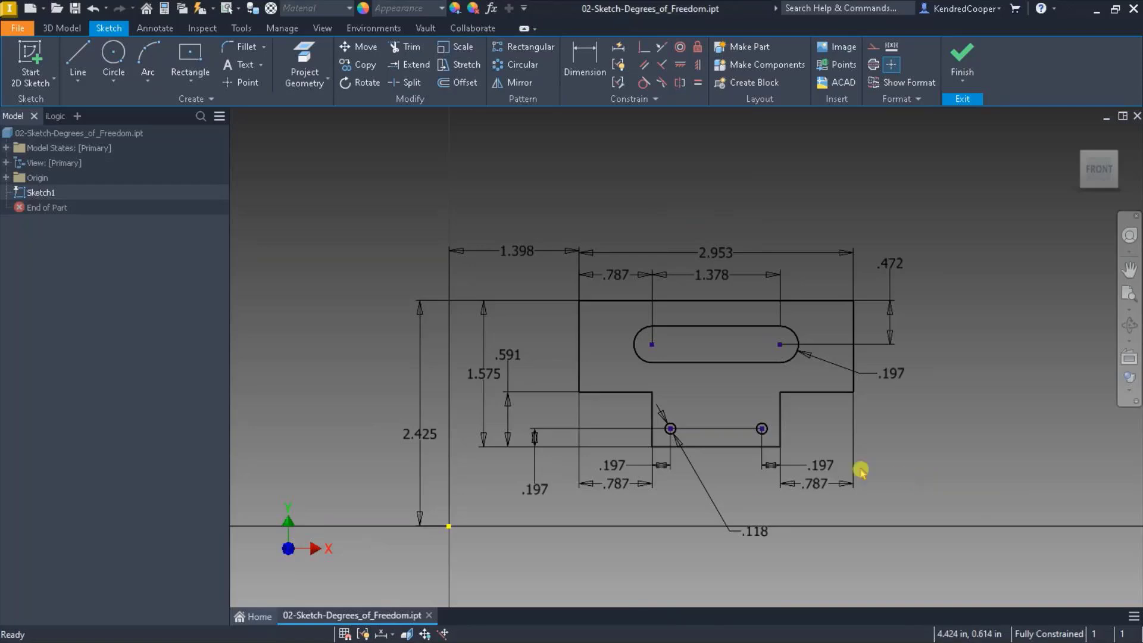
- Preview the sketch dimensions as precise values, and set their display to Tolerance
click(394, 635)
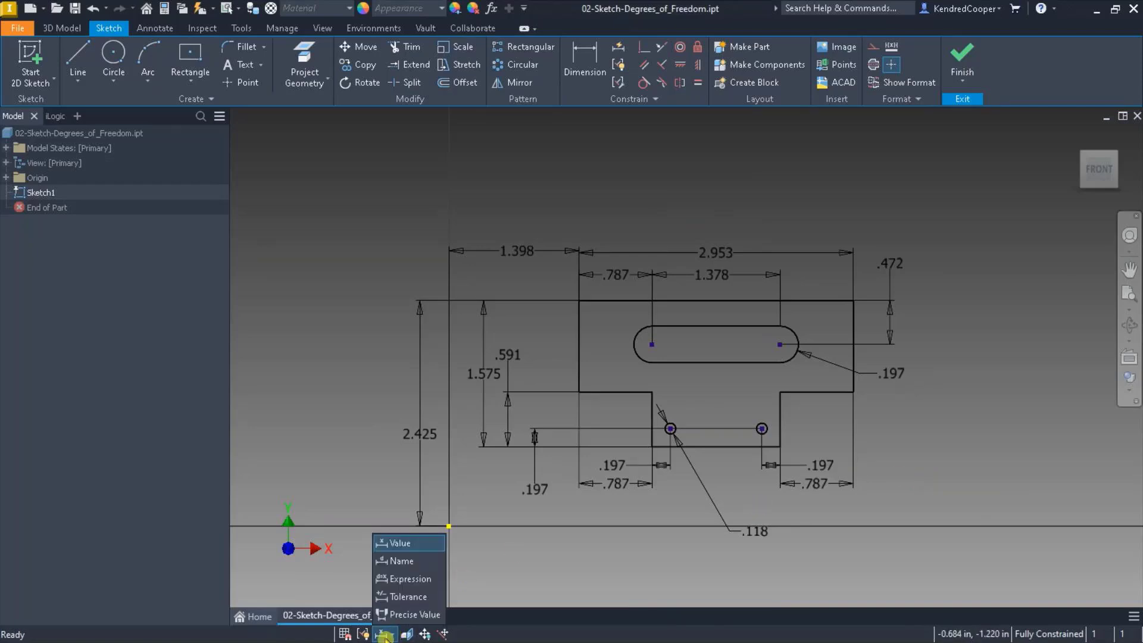
click(402, 614)
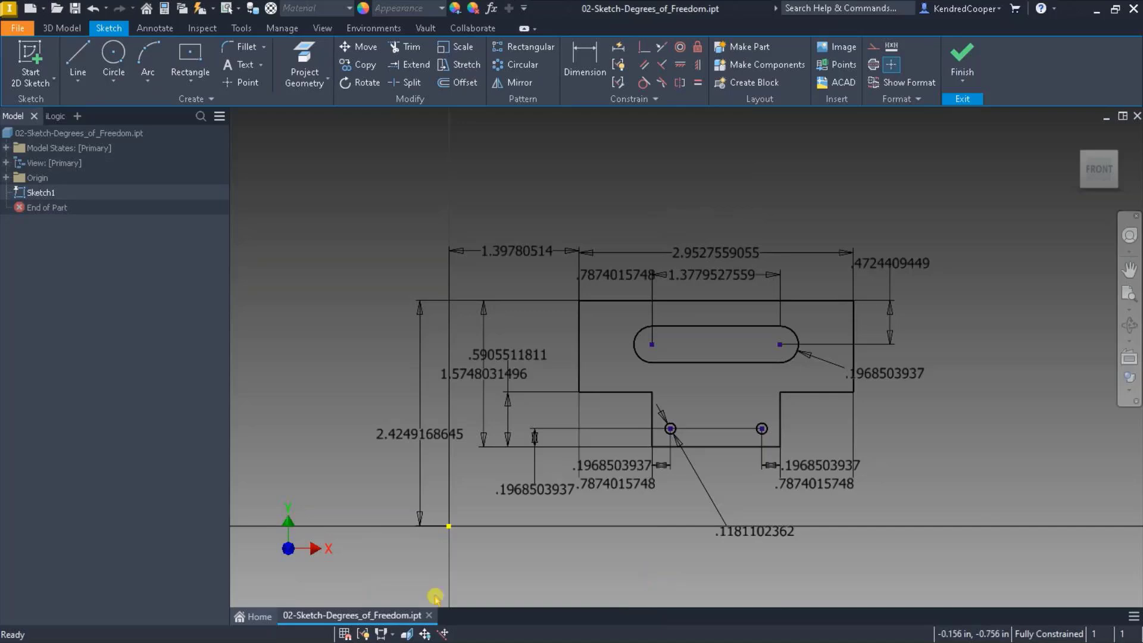
click(383, 633)
click(408, 598)
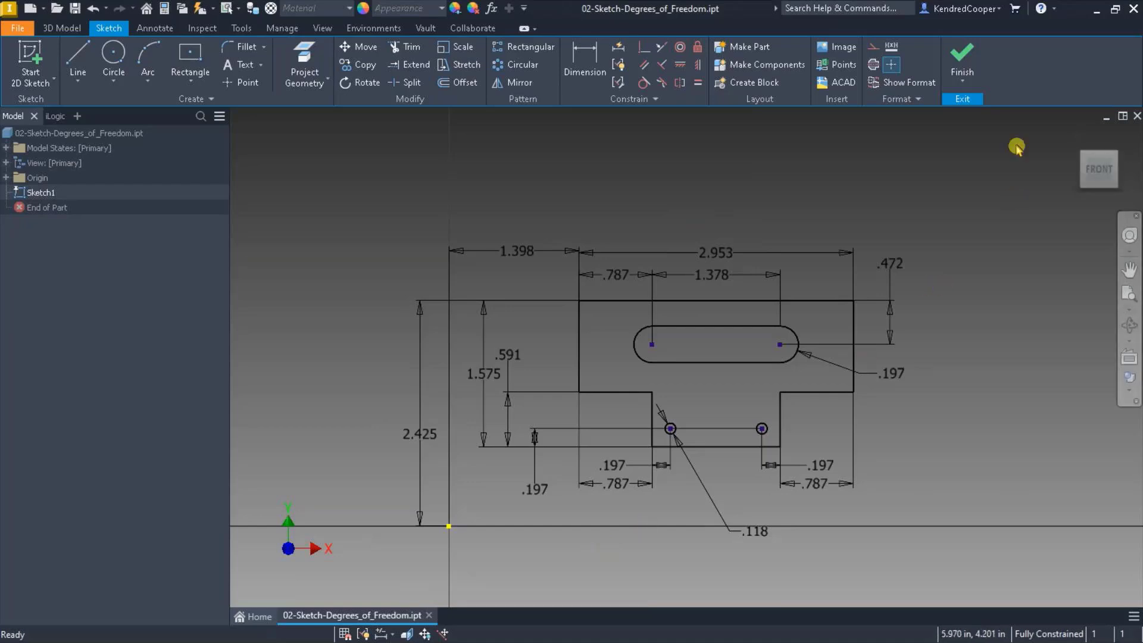
- Close the 02-Sketch-Degrees_of_Freedom.ipt part, agreeing to exit its sketch environment
click(1136, 116)
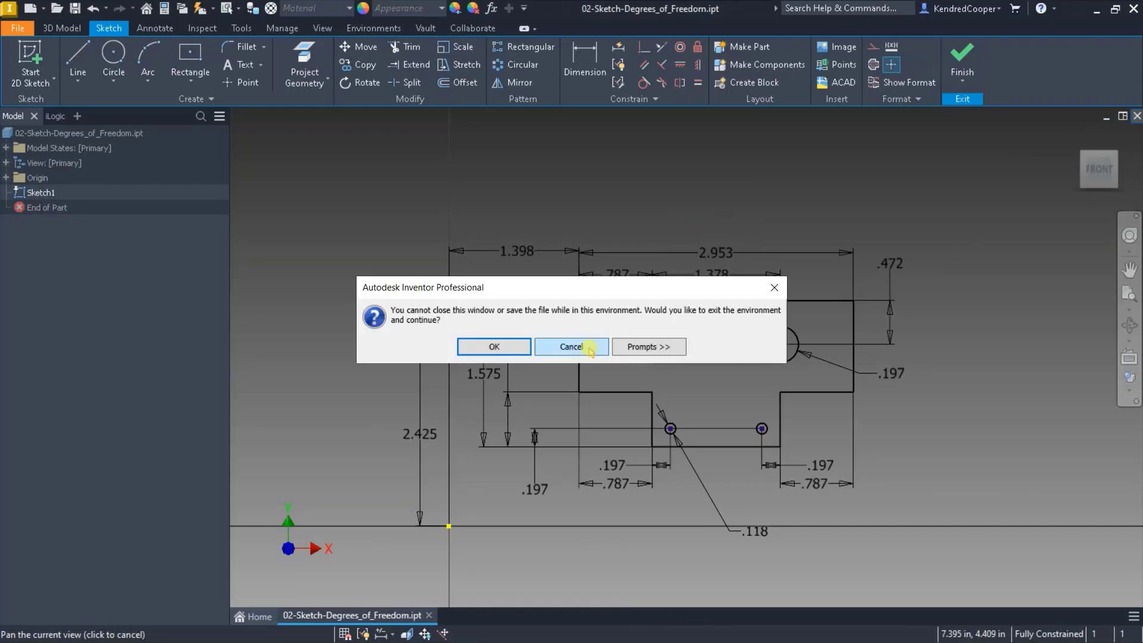
click(493, 350)
click(527, 344)
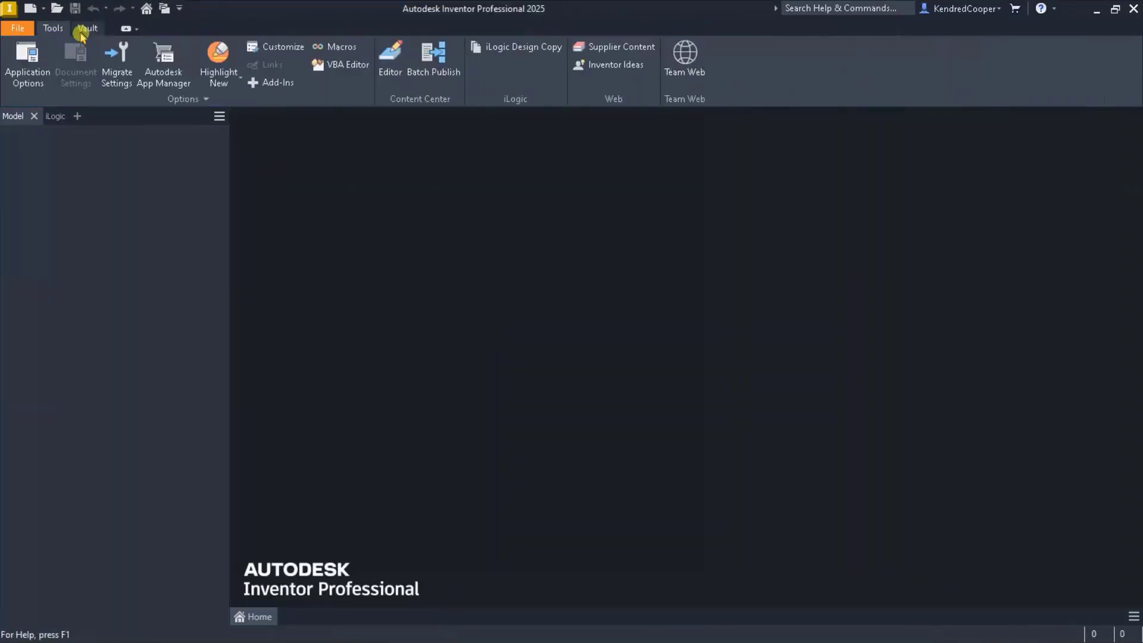
- Open 02-Sketch-Constraint_Inferencing_&_Aligned_Dims.ipt and edit its Sketch1
click(56, 8)
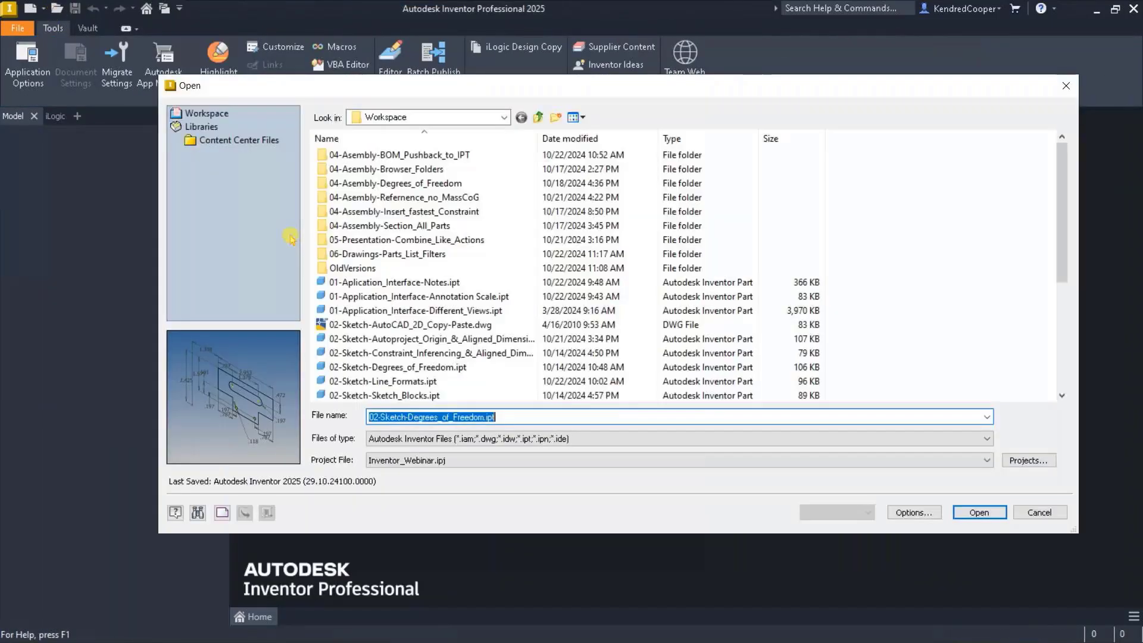
double_click(480, 354)
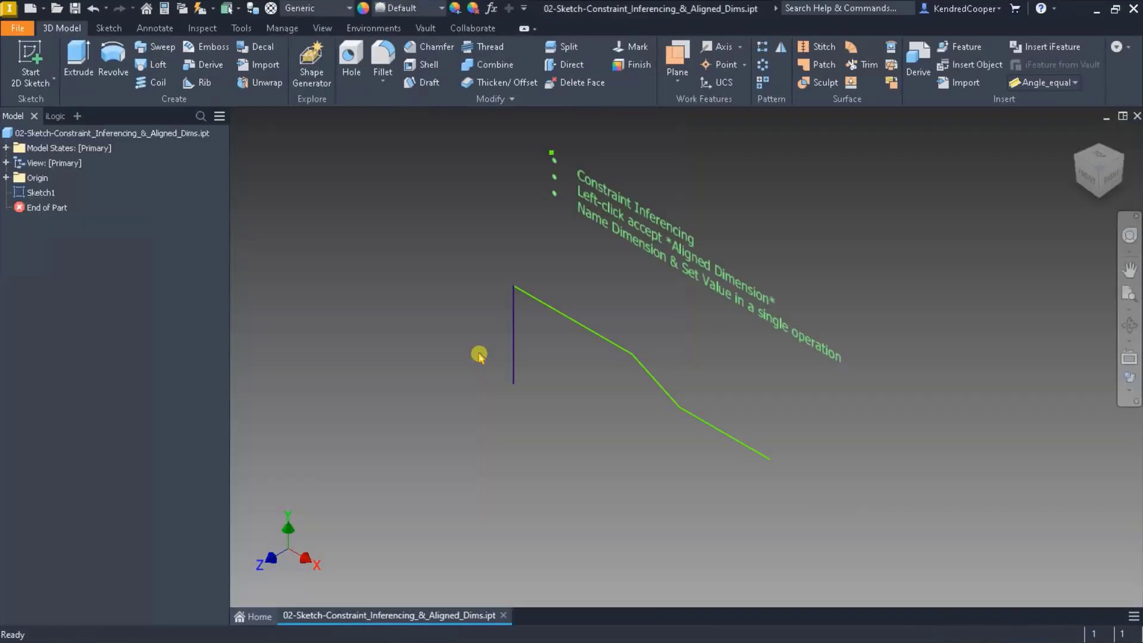
double_click(56, 195)
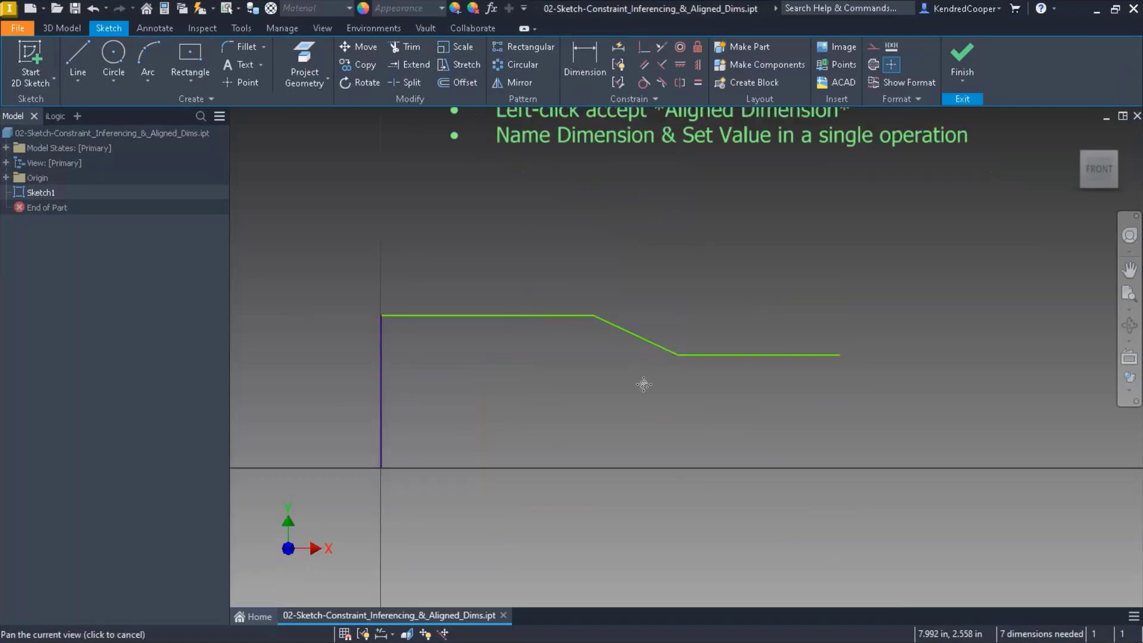
- Preview the constraints inferred for a line starting at the free end of the lower horizontal segment, and cancel the line
click(77, 62)
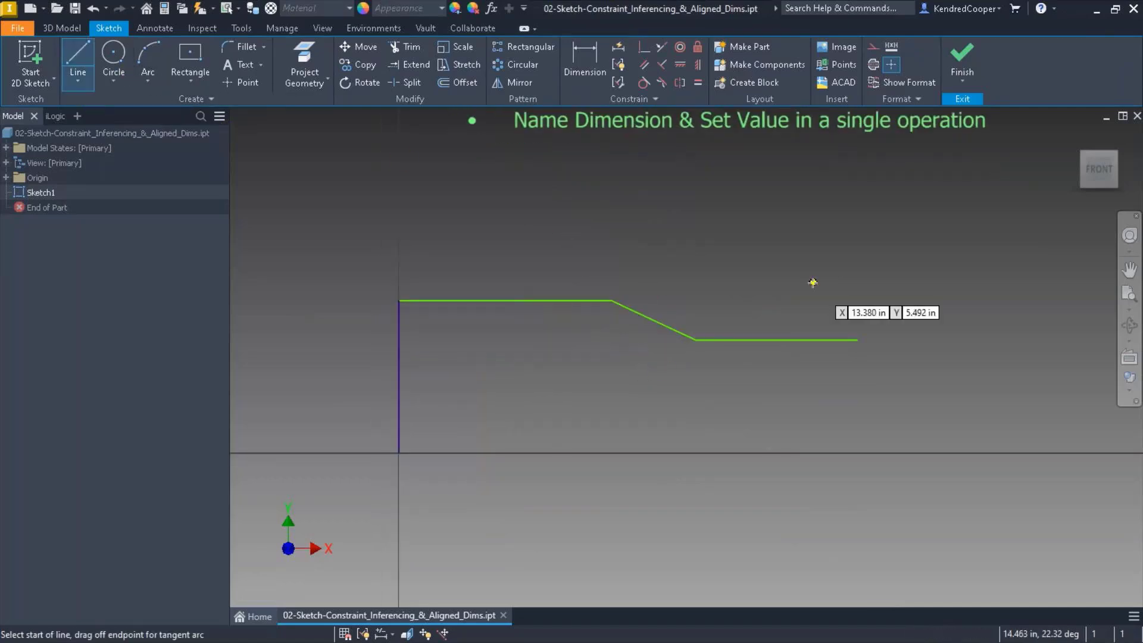
middle_drag(819, 286, 820, 362)
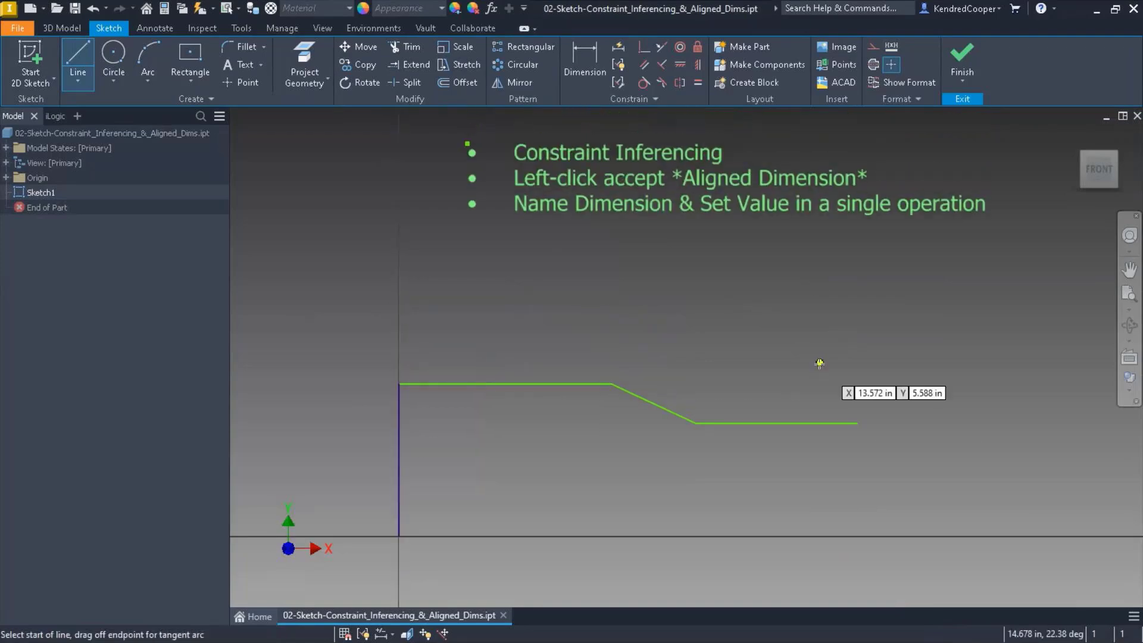
click(857, 423)
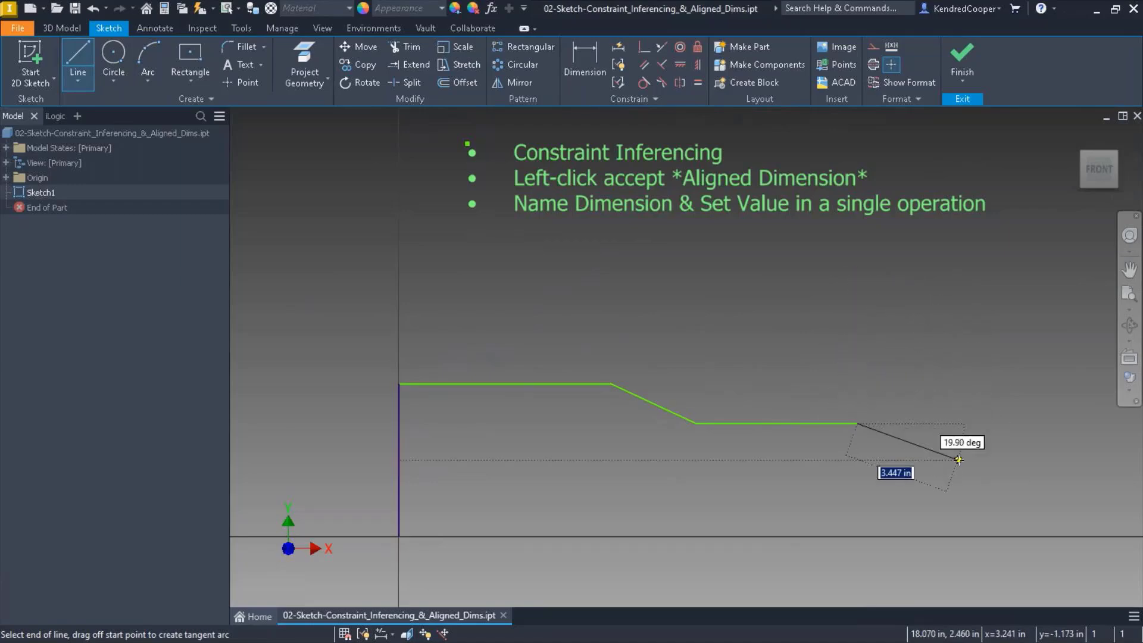
right_click(893, 516)
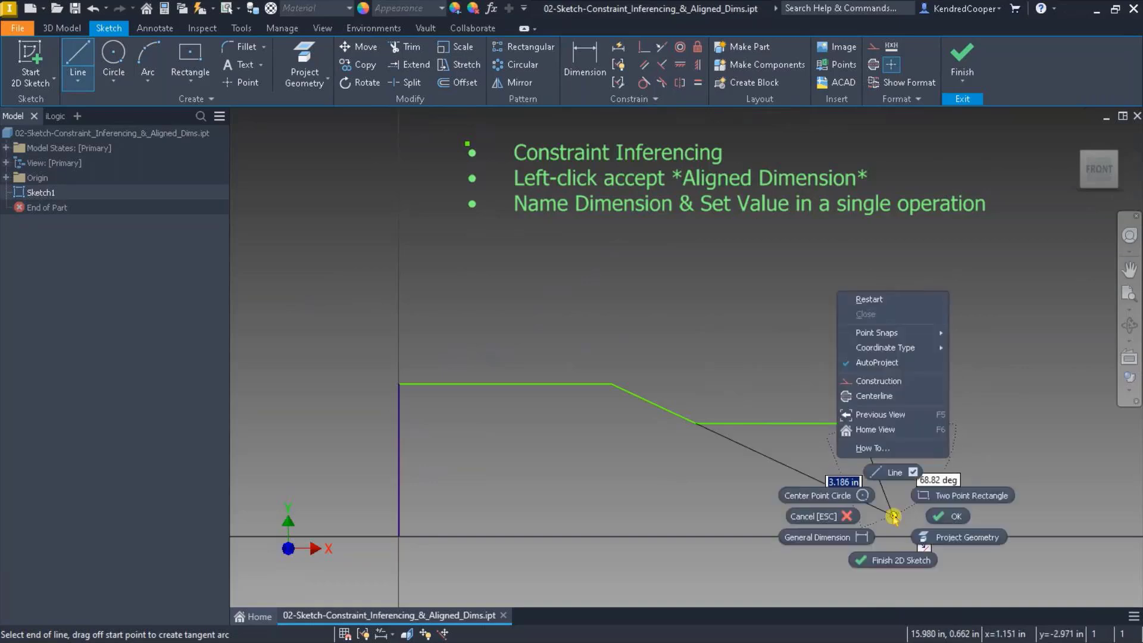
key(Escape)
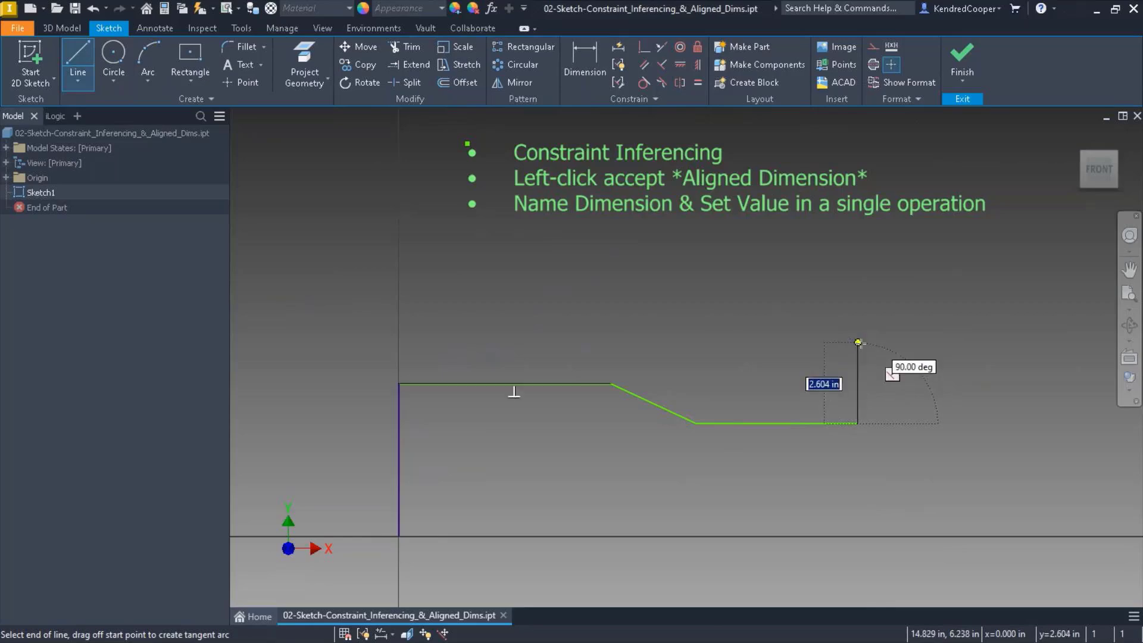
key(Escape)
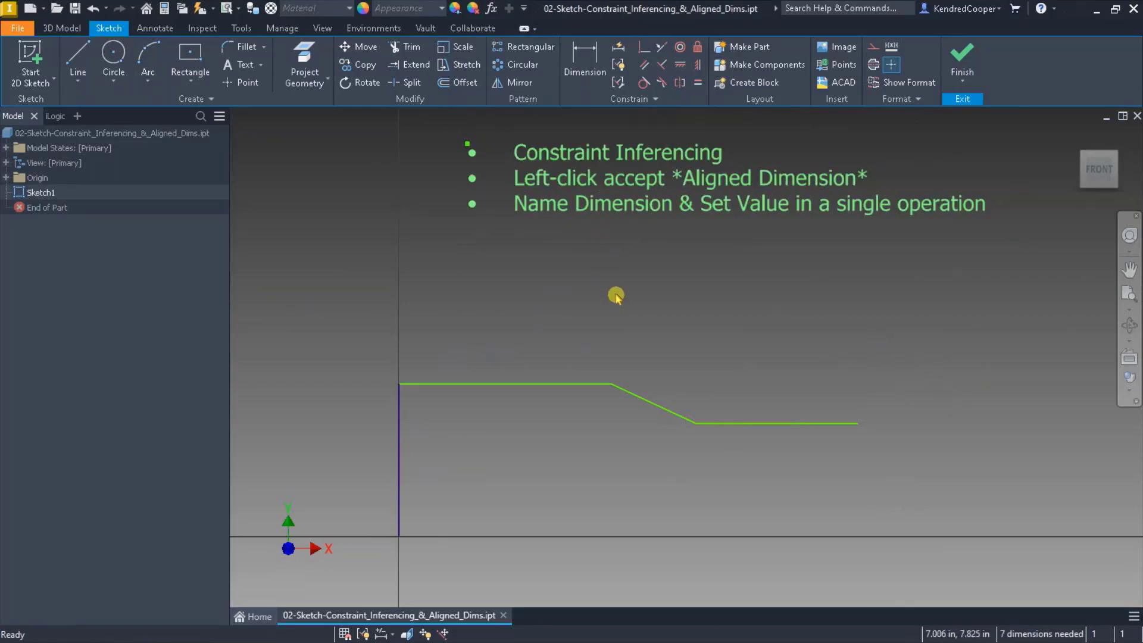
- Dimension the vertical line's height and the upper horizontal line's length, accepting both measured values
click(579, 70)
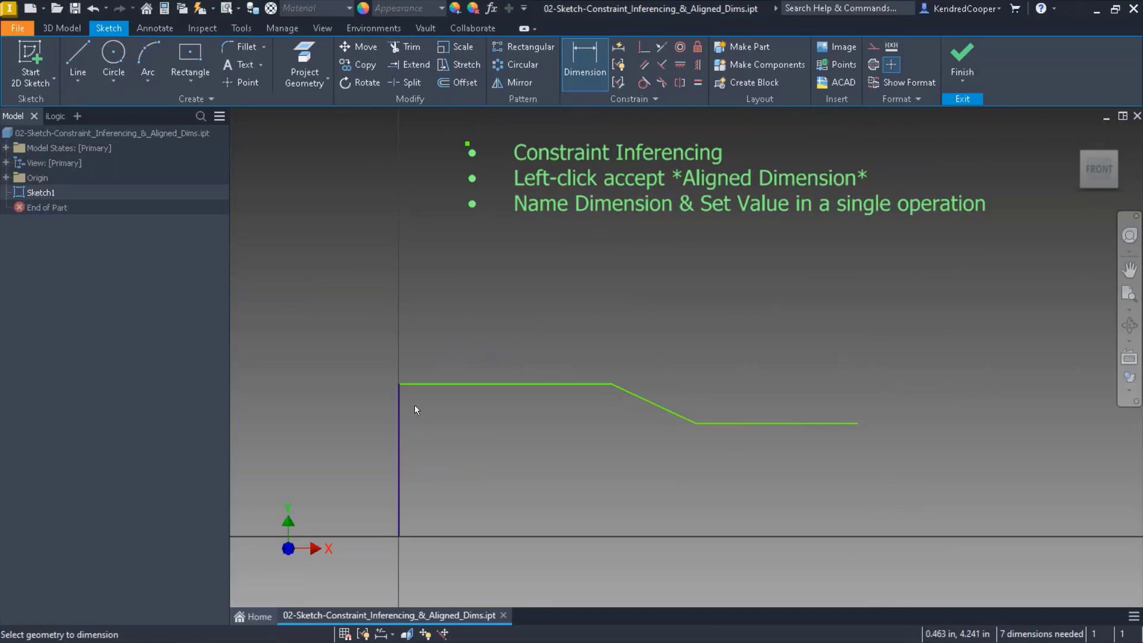
click(399, 409)
click(362, 443)
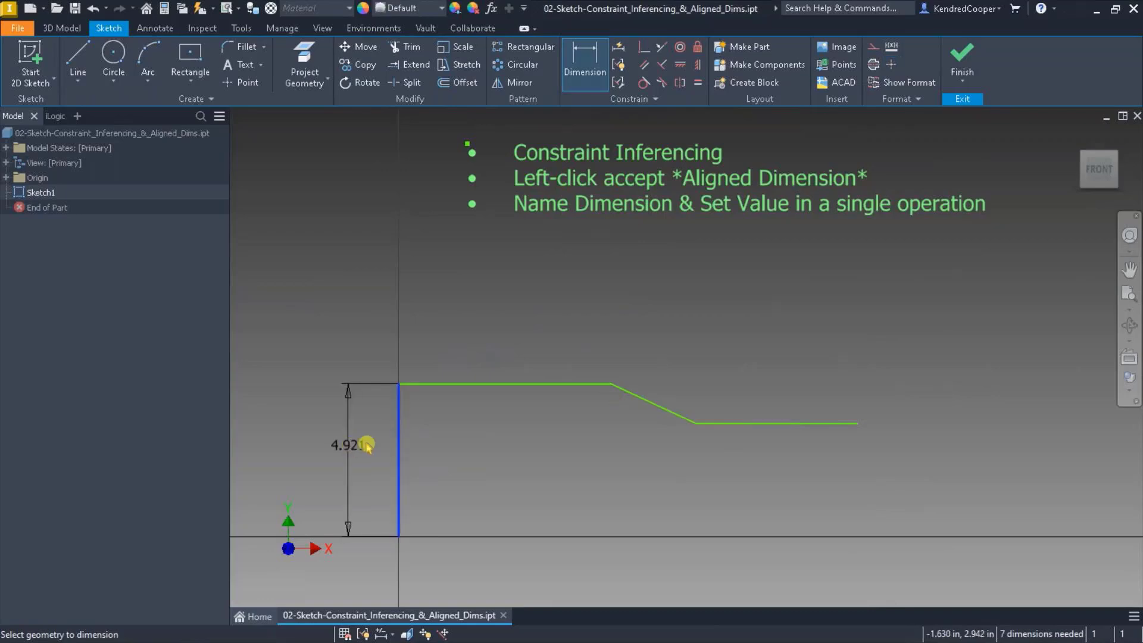
click(724, 501)
click(498, 386)
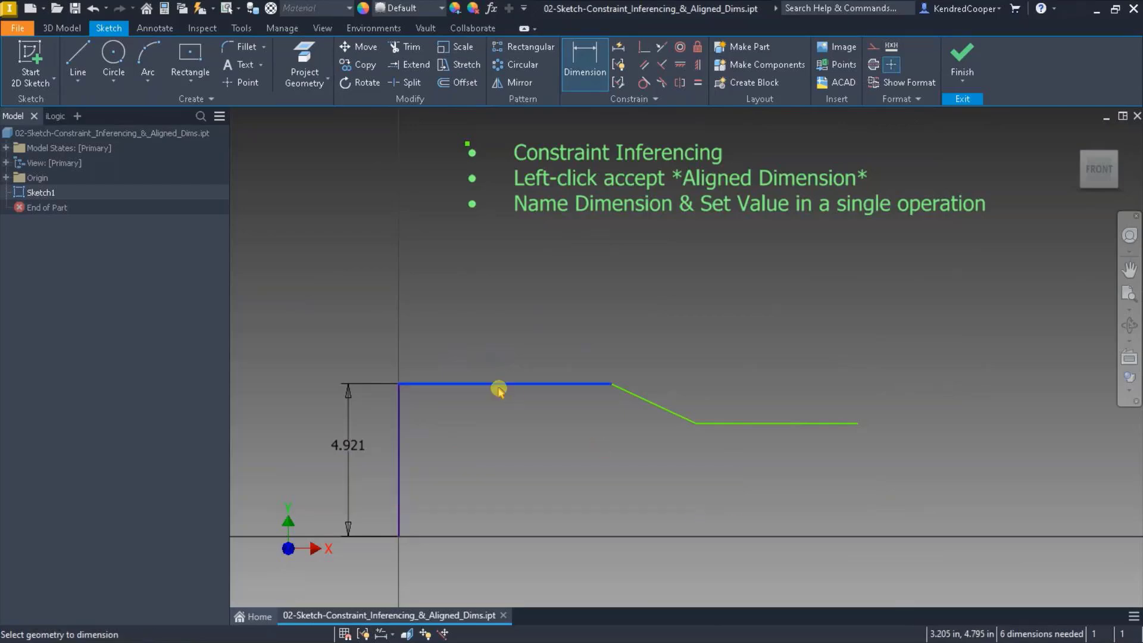
click(493, 345)
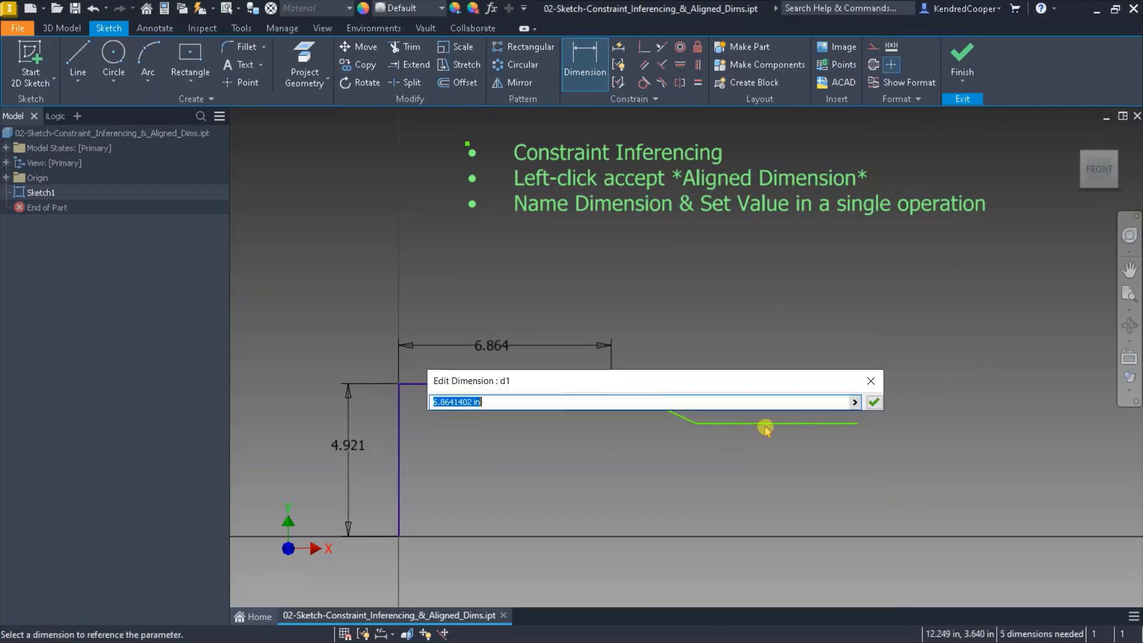
click(873, 402)
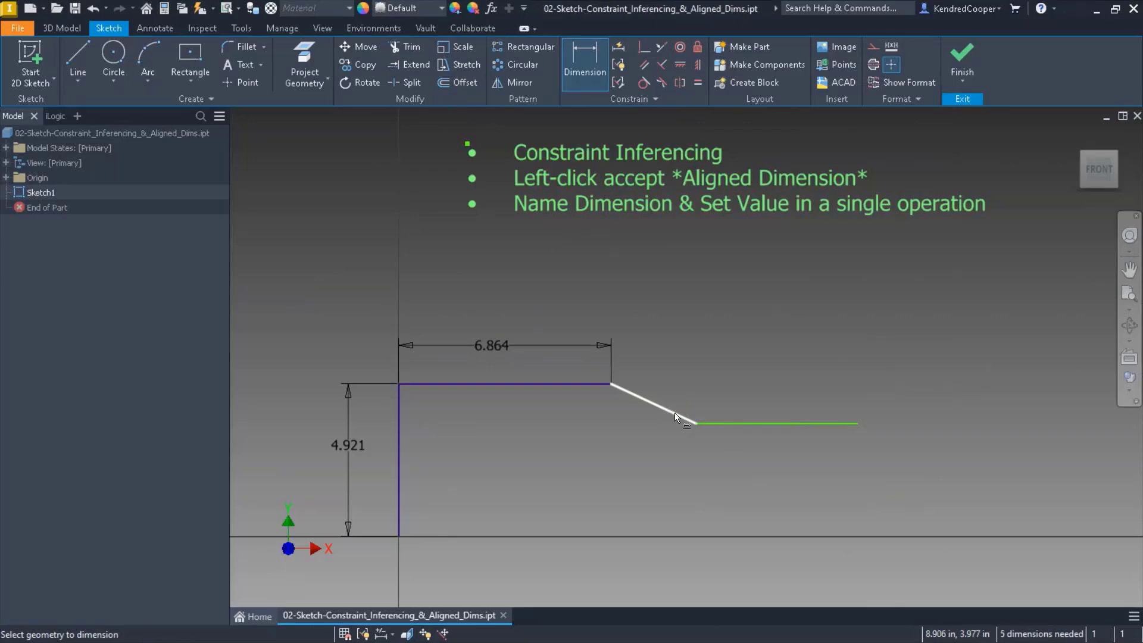
- Try the Aligned option for a dimension on the sloped segment, and cancel without placing it
click(675, 415)
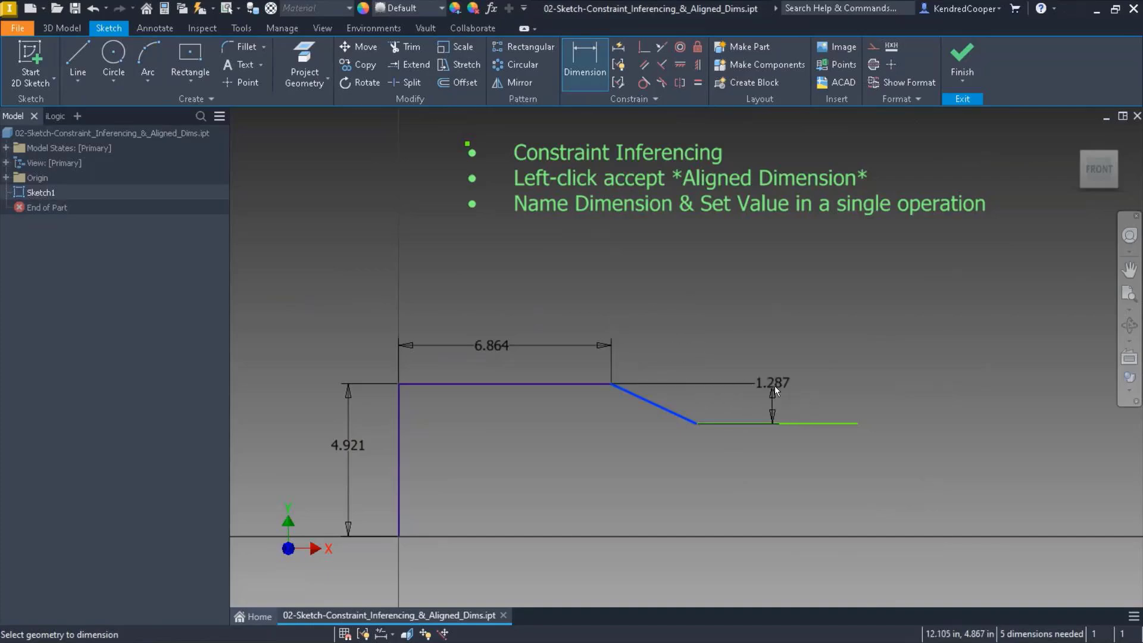
right_click(752, 310)
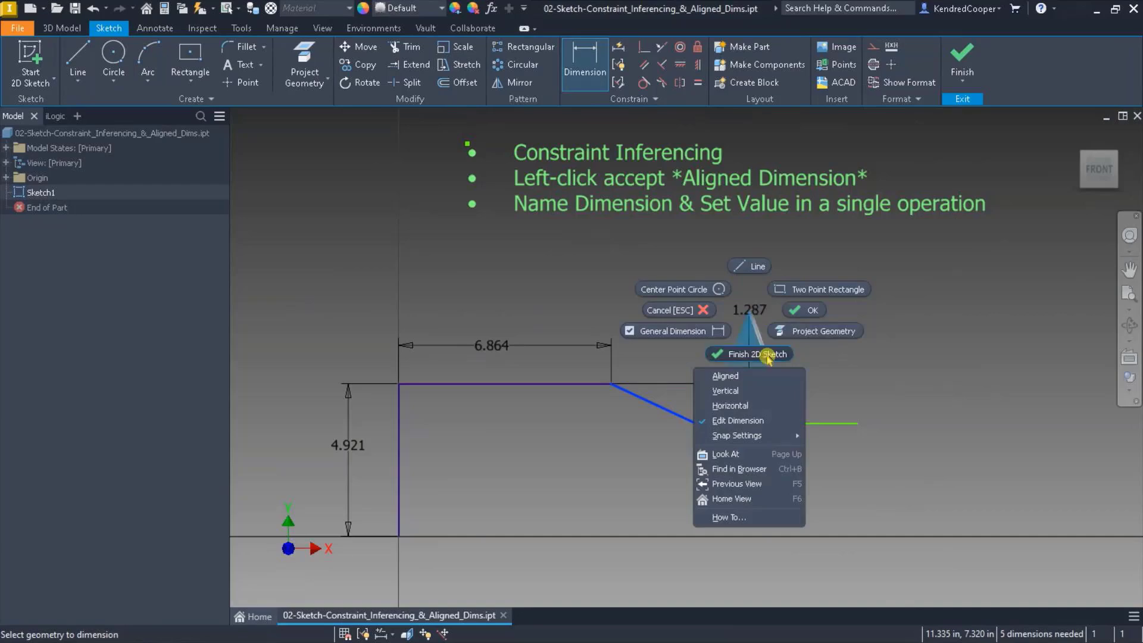
click(768, 373)
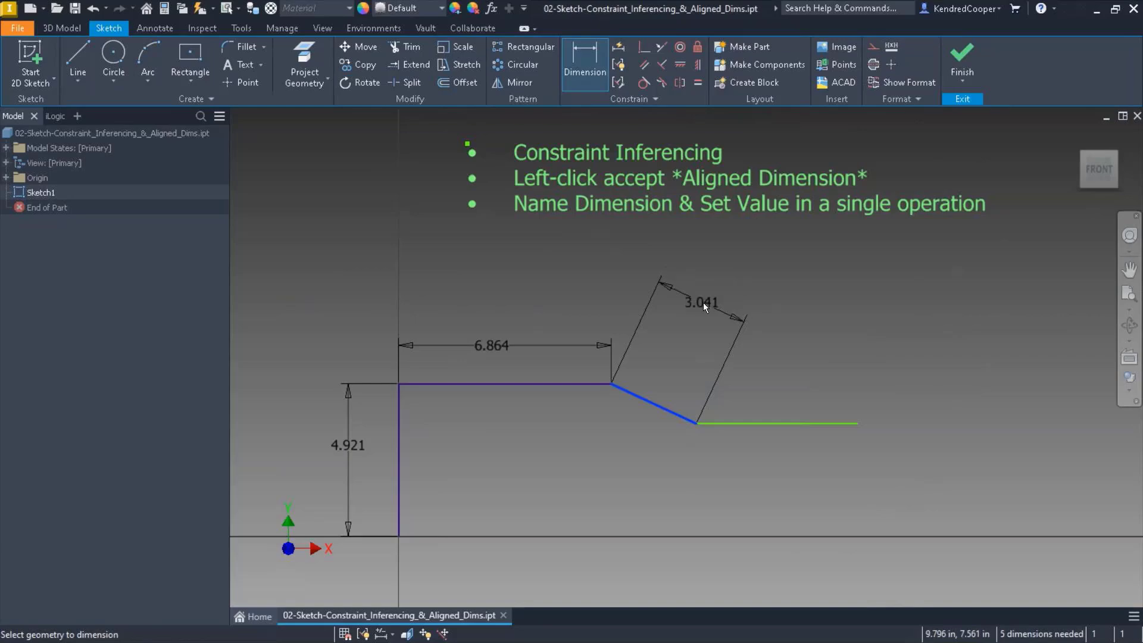
key(Escape)
- Preview the vertical, aligned and horizontal dimension orientations on the sloped segment, cancelling each one without placing it
click(585, 64)
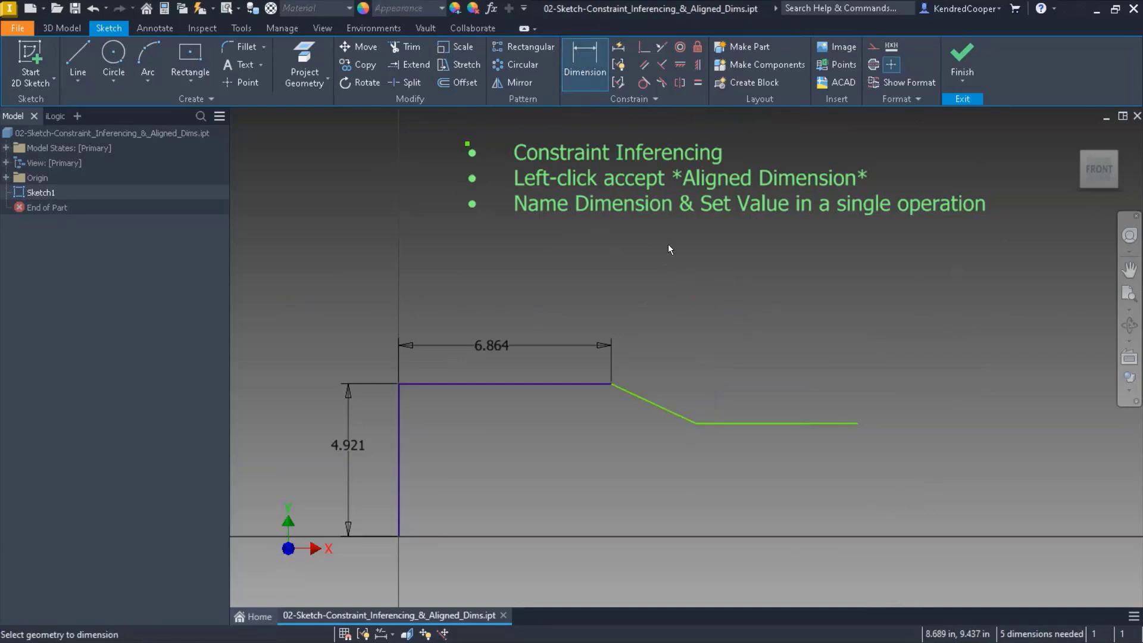
click(667, 410)
scroll(666, 410, up, 2)
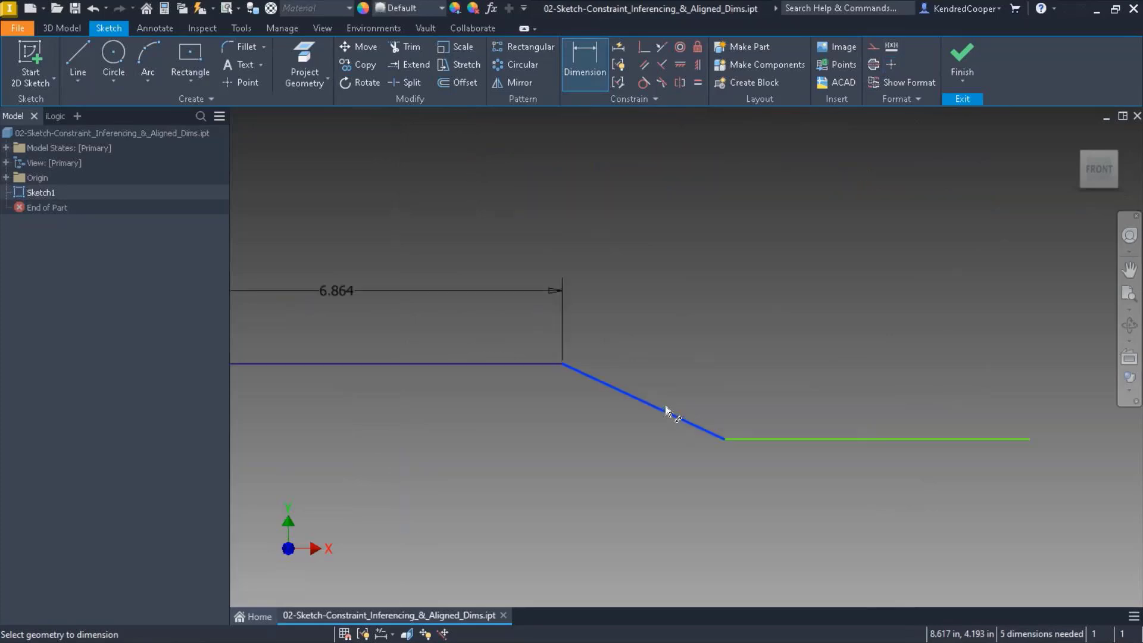
mouse_move(679, 391)
middle_down()
mouse_move(664, 270)
mouse_move(671, 209)
mouse_move(675, 221)
middle_up()
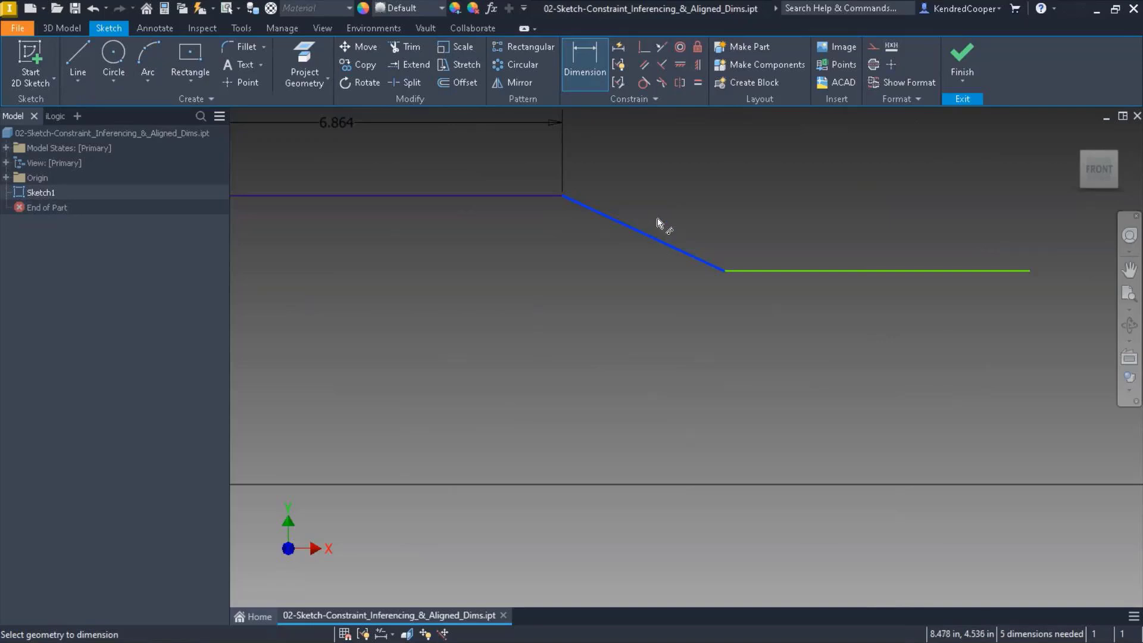
click(659, 200)
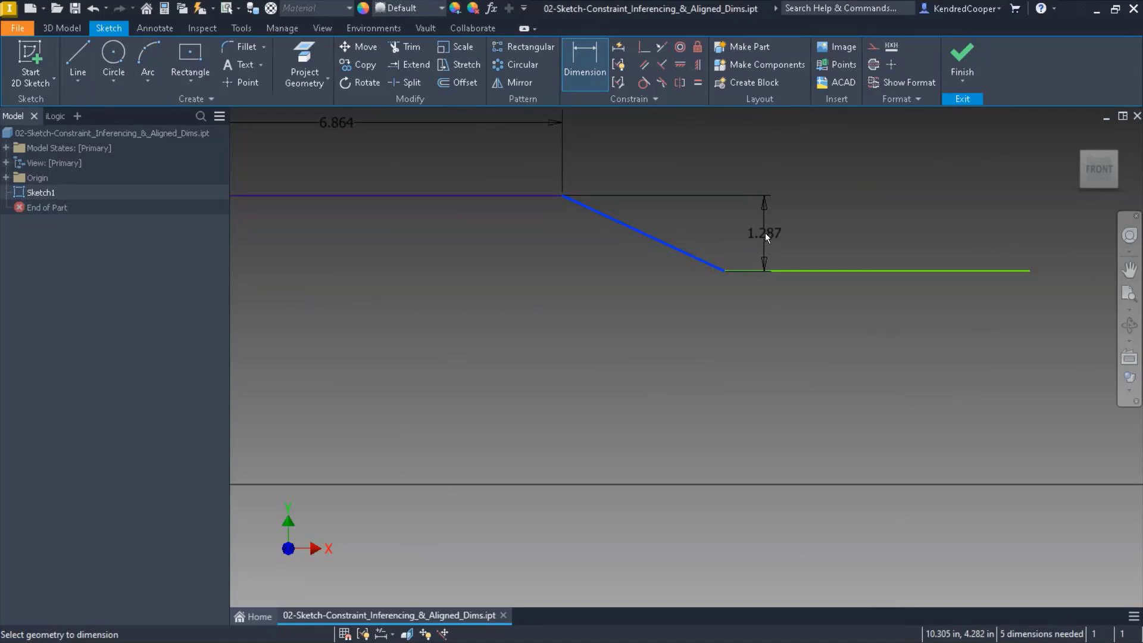
key(Escape)
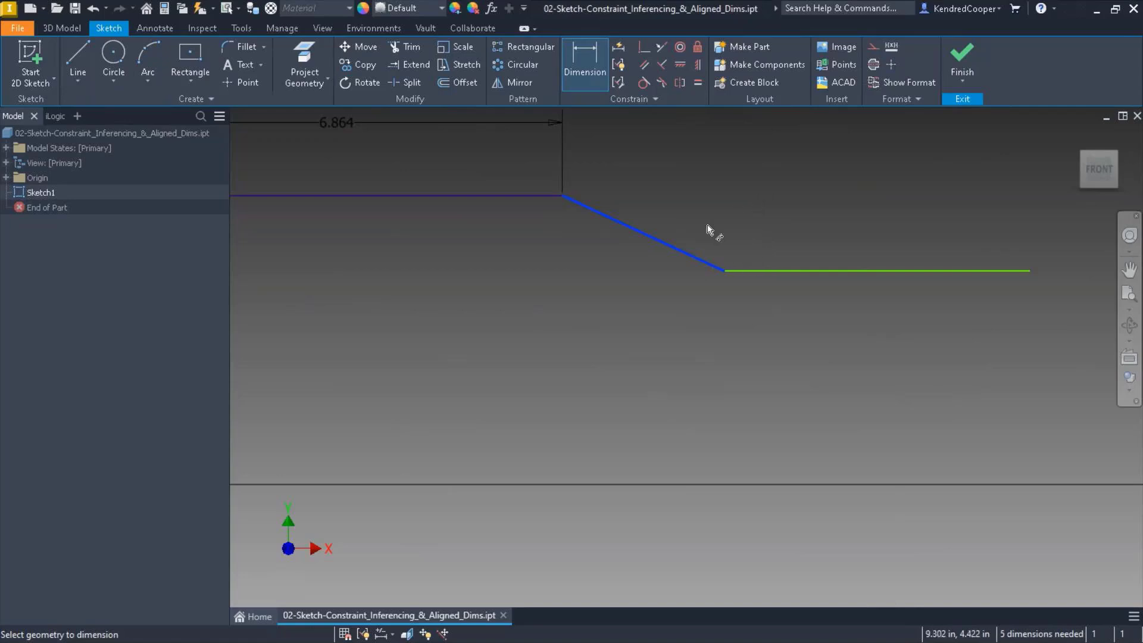
click(667, 220)
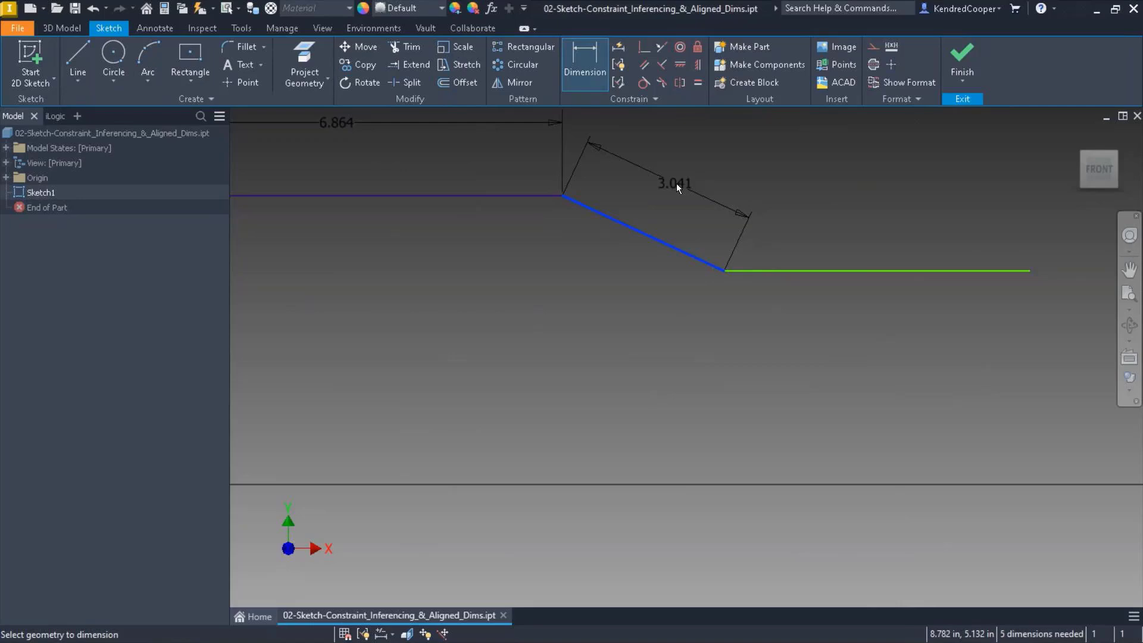
key(Escape)
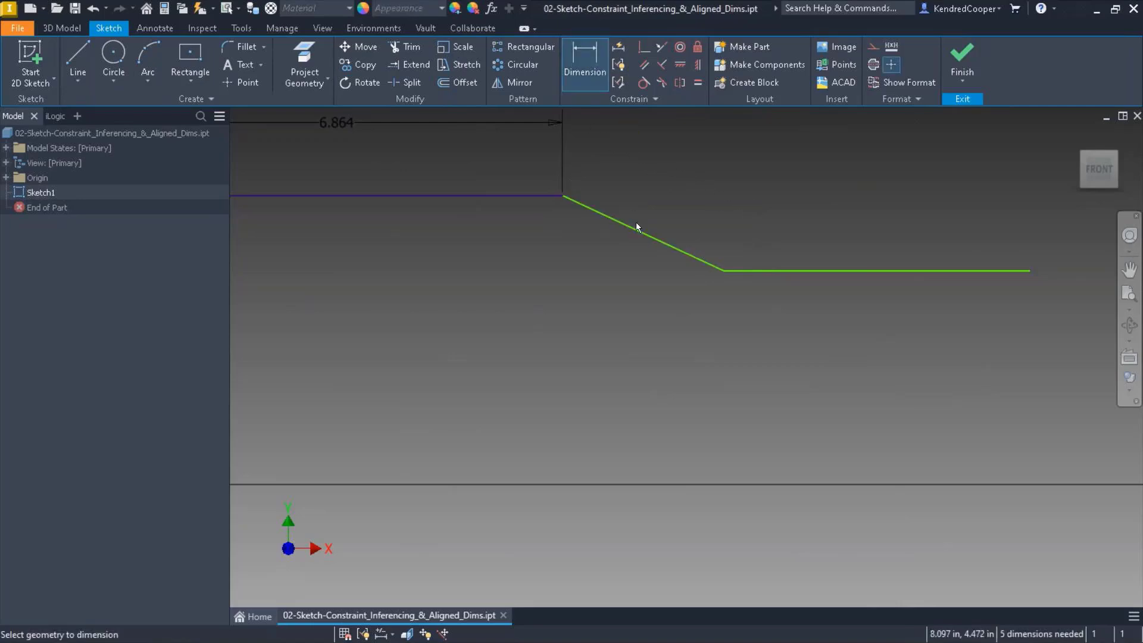
click(634, 227)
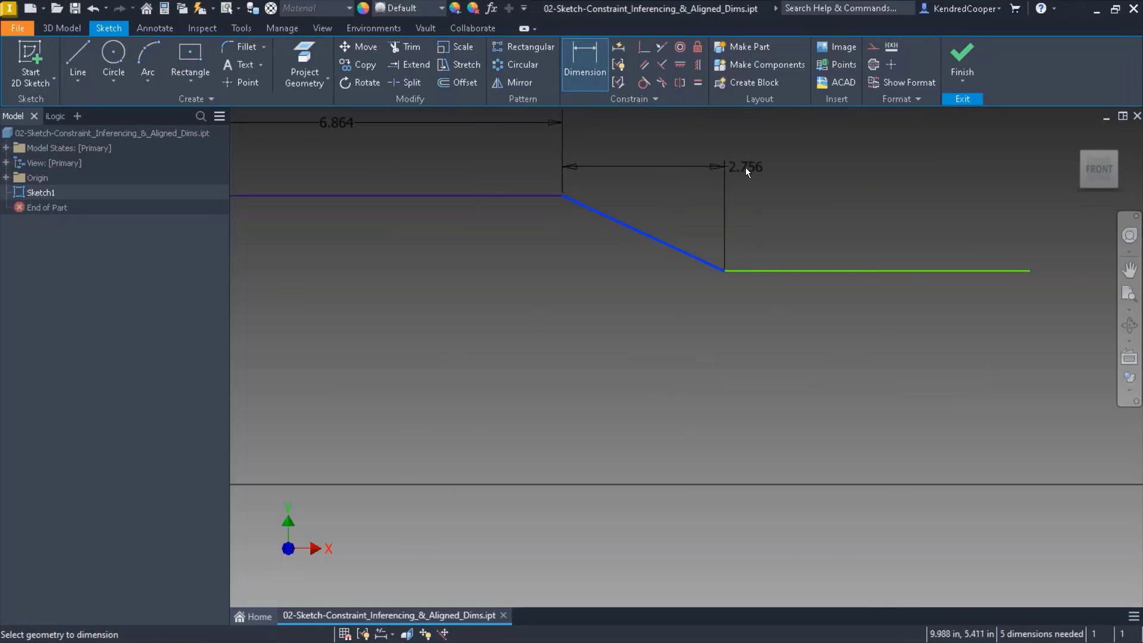
right_click(757, 160)
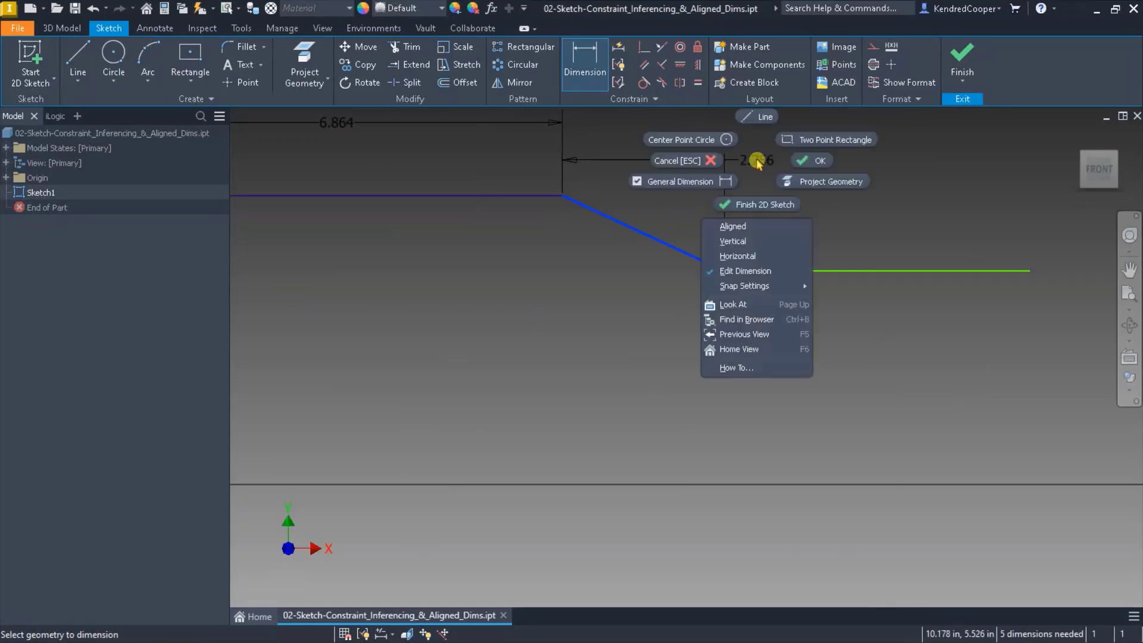
click(689, 160)
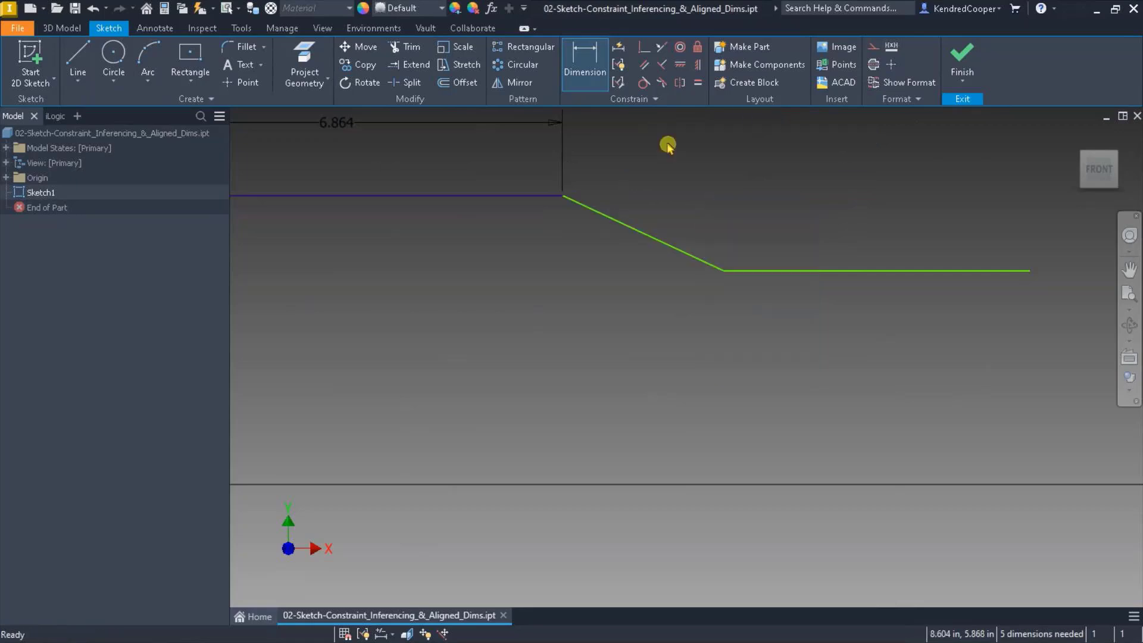
- Place an aligned dimension below the sloped segment with its measured value accepted, and delete that dimension
click(665, 243)
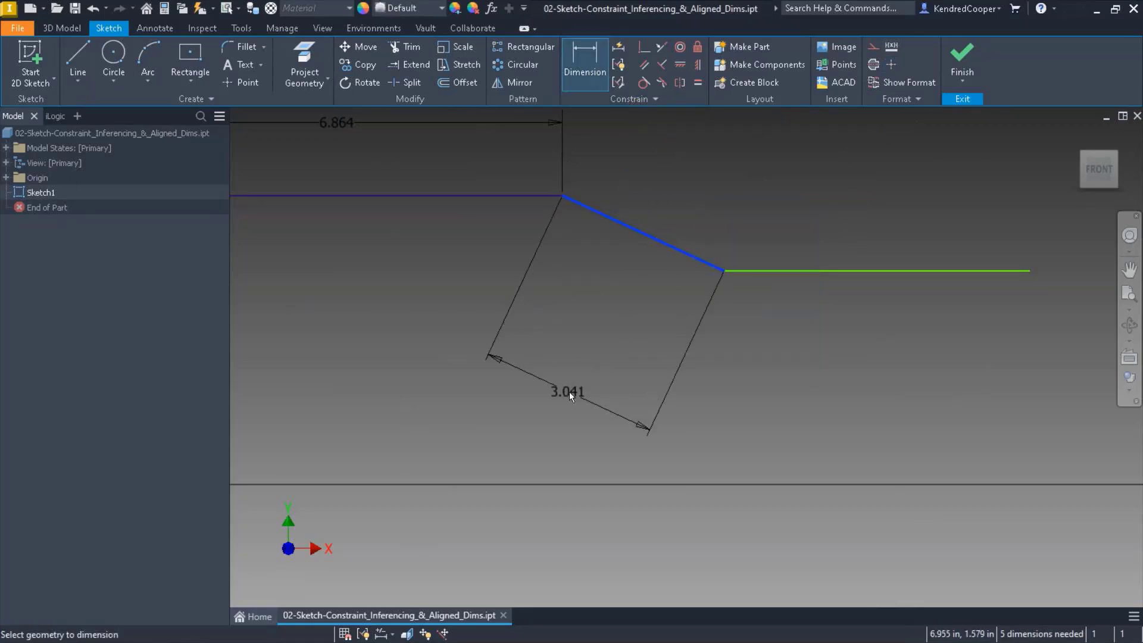
click(573, 384)
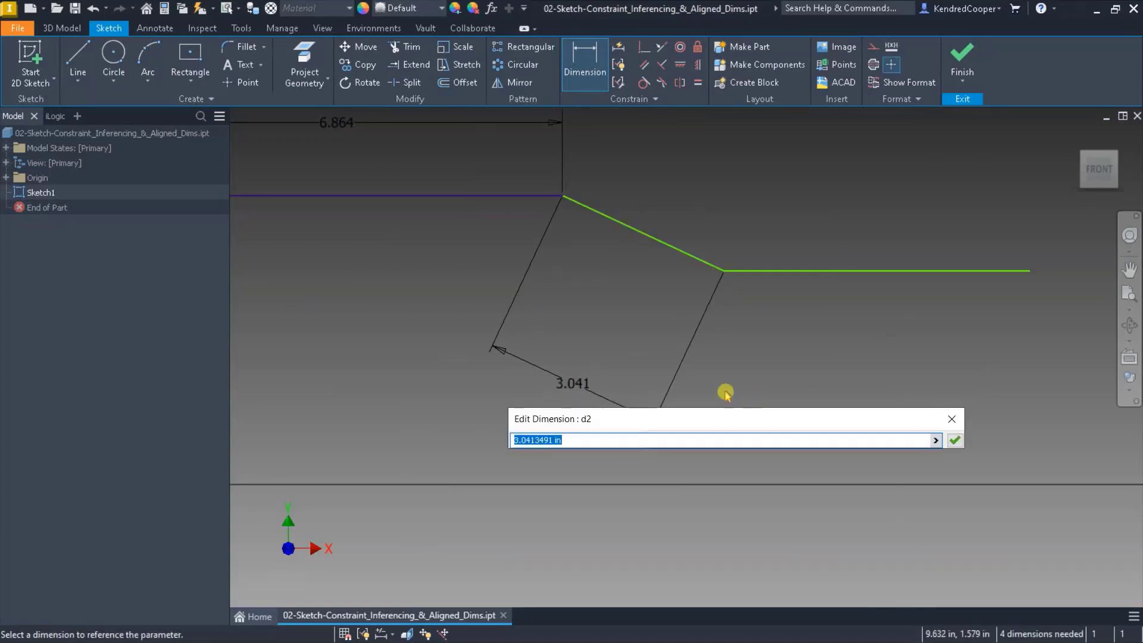
key(Return)
scroll(739, 397, up, 5)
key(Escape)
middle_drag(743, 393, 708, 434)
click(709, 437)
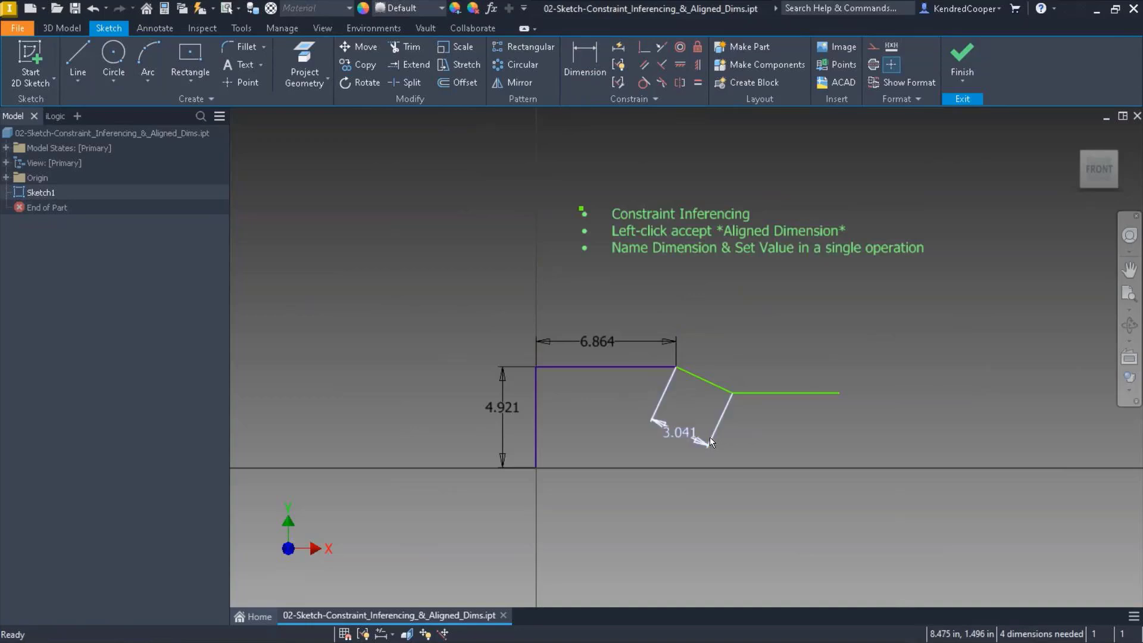
key(Delete)
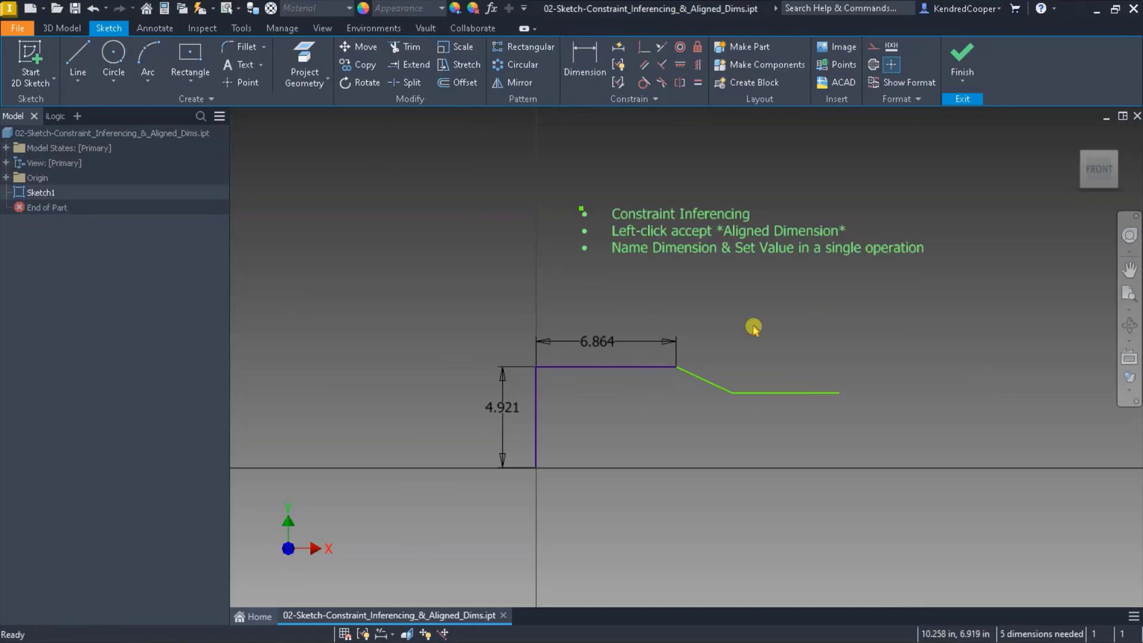
- Delete the upper horizontal line's length dimension, and undo the deletion
click(609, 339)
key(Delete)
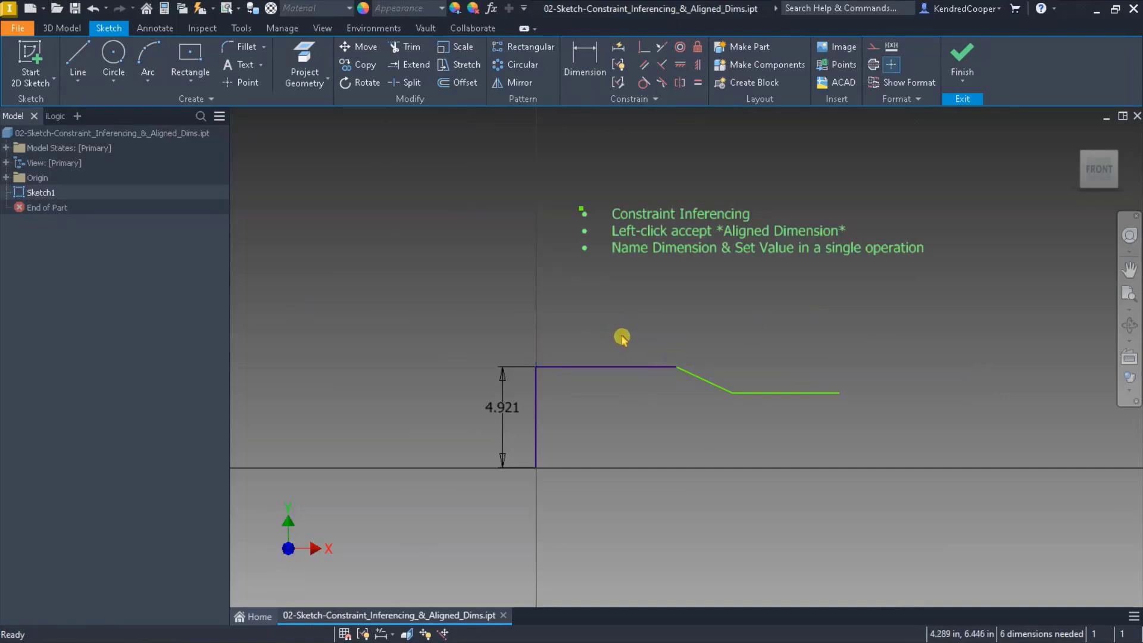
click(92, 8)
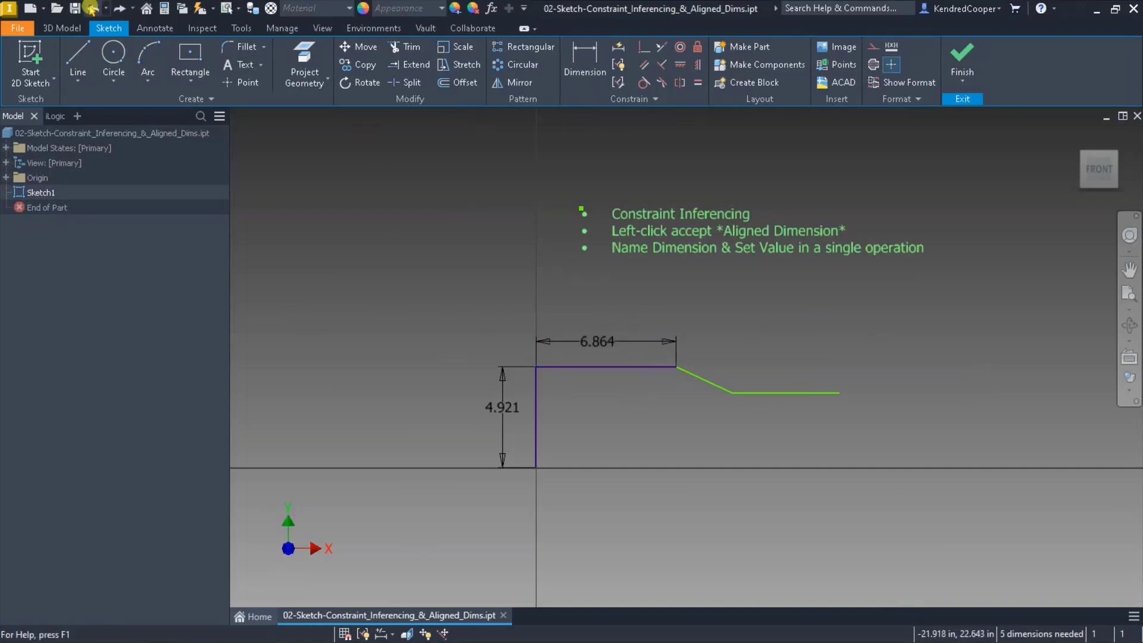
- Undo the deletion of the sloped segment's aligned dimension, and examine the sketch dimensions in the parameters table
click(92, 8)
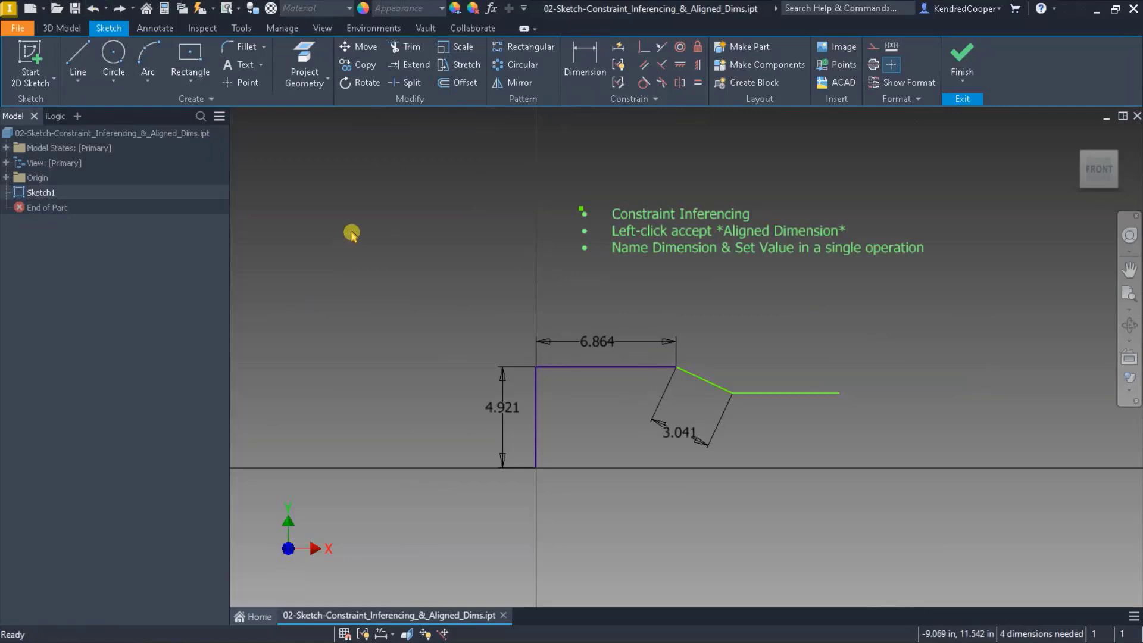
click(492, 8)
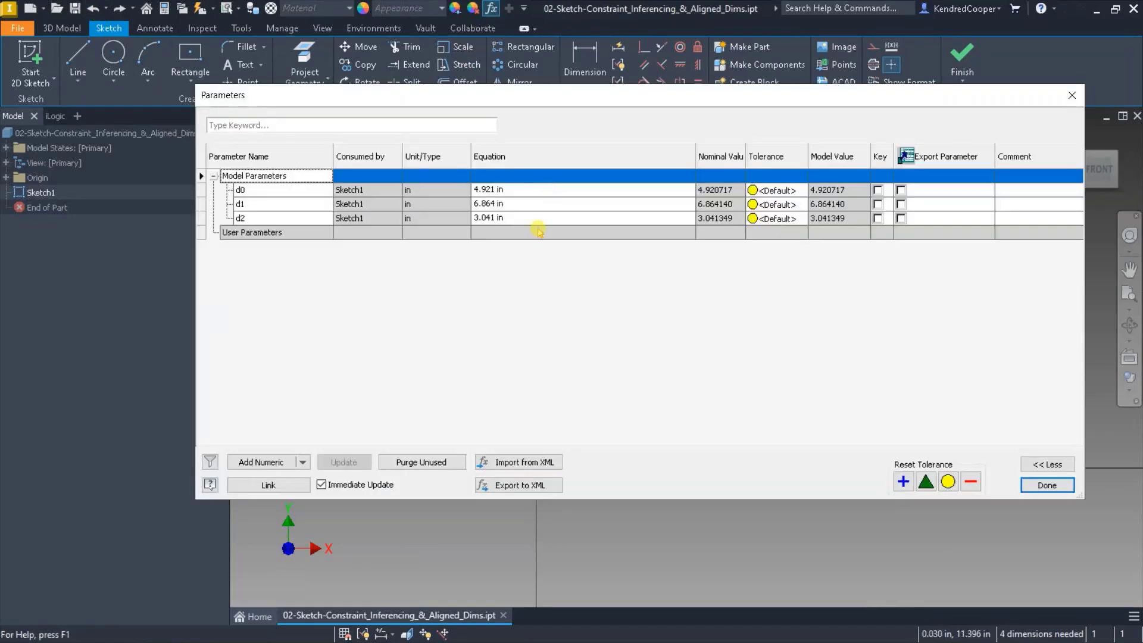
click(311, 194)
click(309, 203)
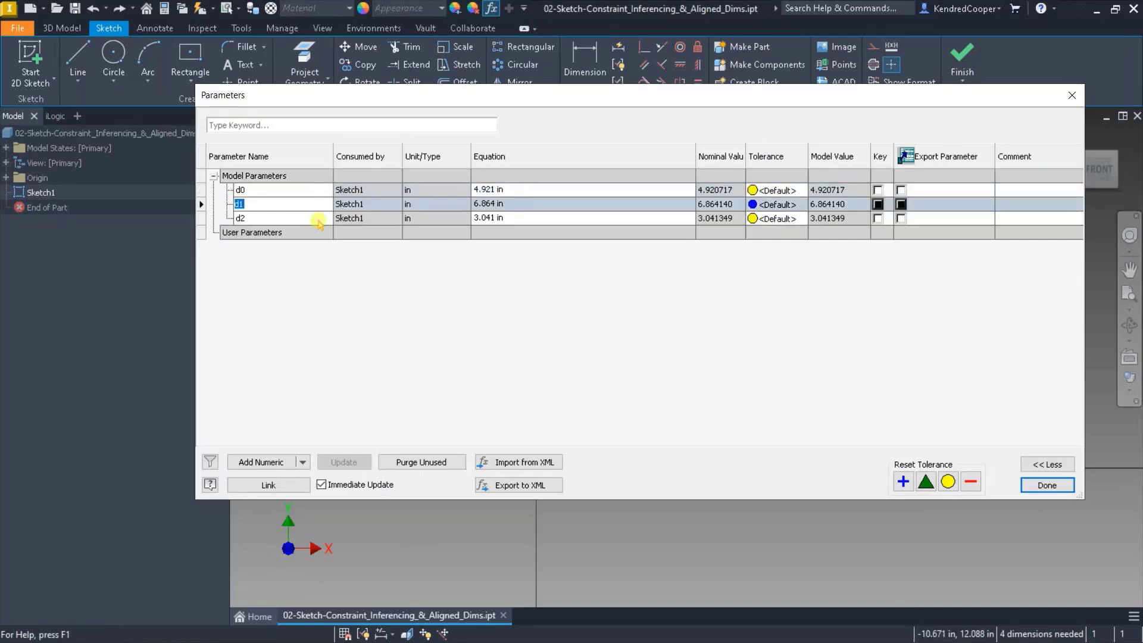
click(1047, 485)
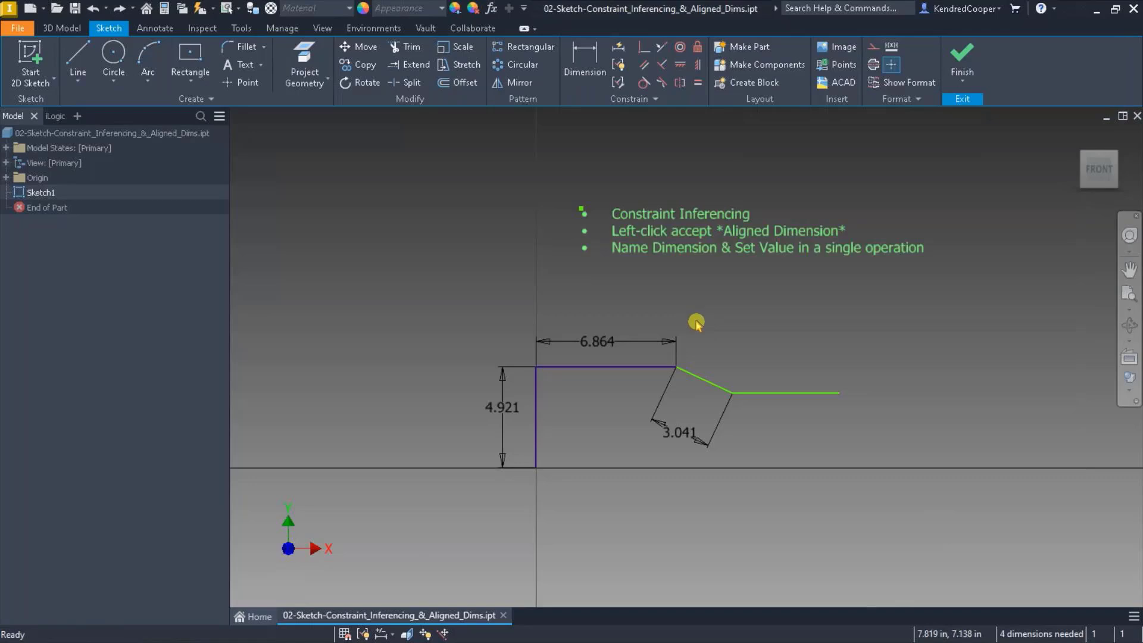
- Delete the sloped segment's aligned dimension, the upper horizontal line's length dimension and the vertical line's height dimension
click(682, 426)
key(Delete)
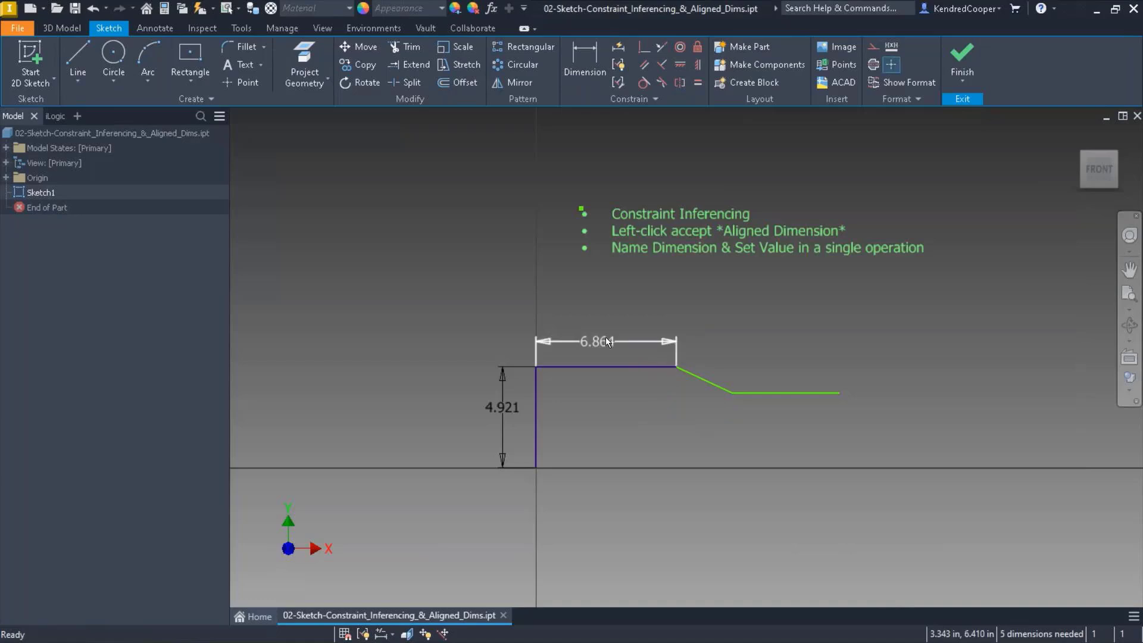
click(605, 337)
key(Delete)
click(502, 409)
key(Delete)
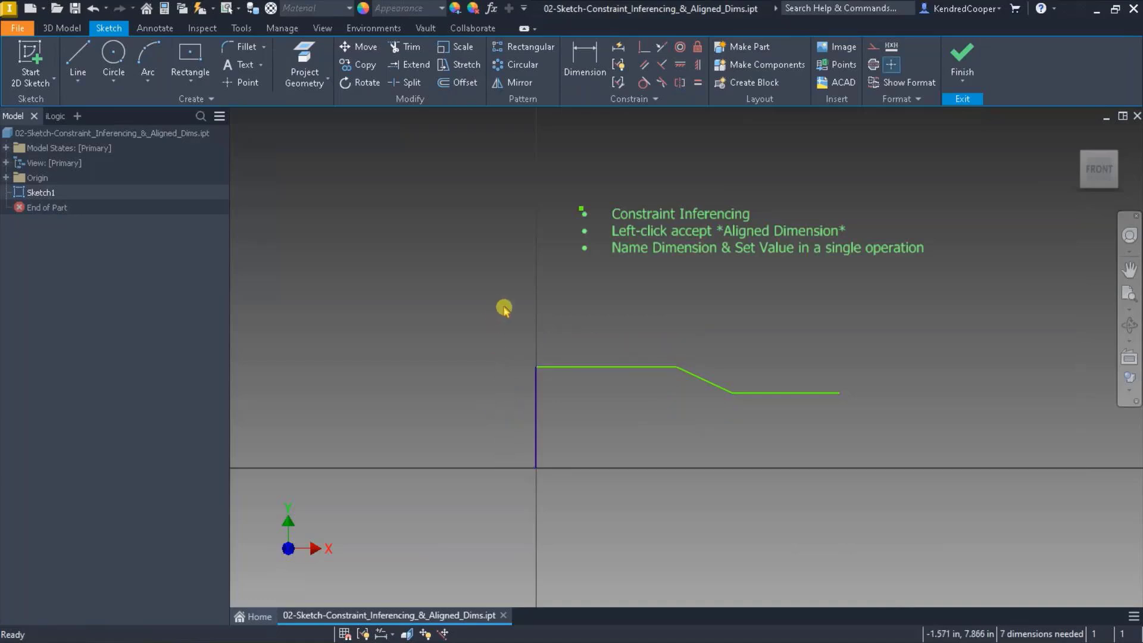
- Dimension the vertical line, naming the parameter Profile_Height and setting it to 5.25 in within the same entry
click(578, 61)
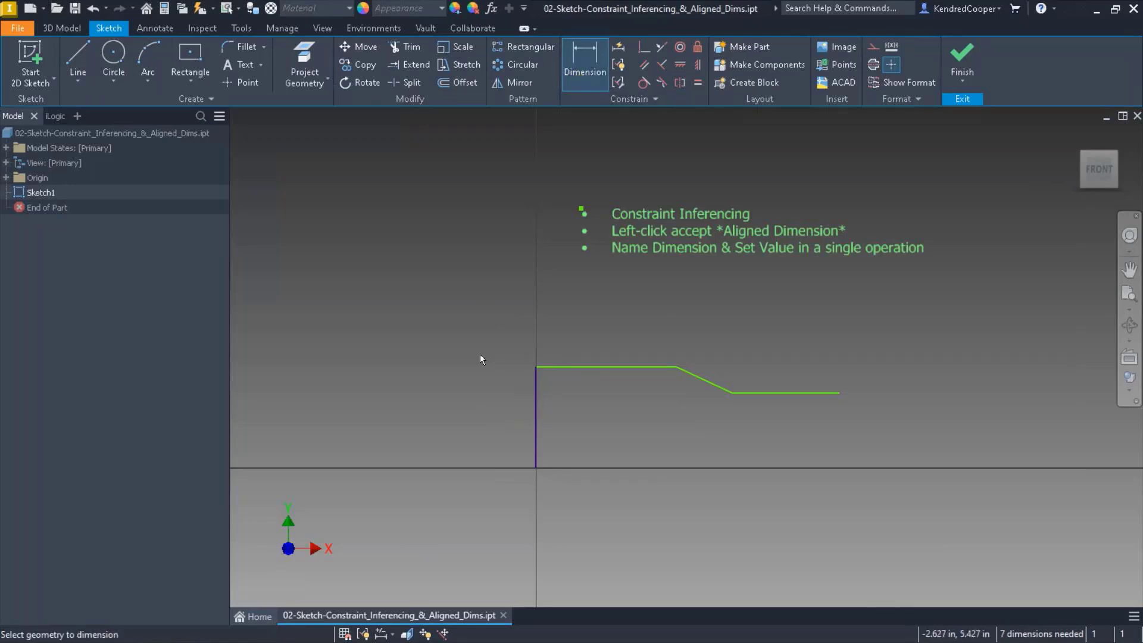
click(533, 385)
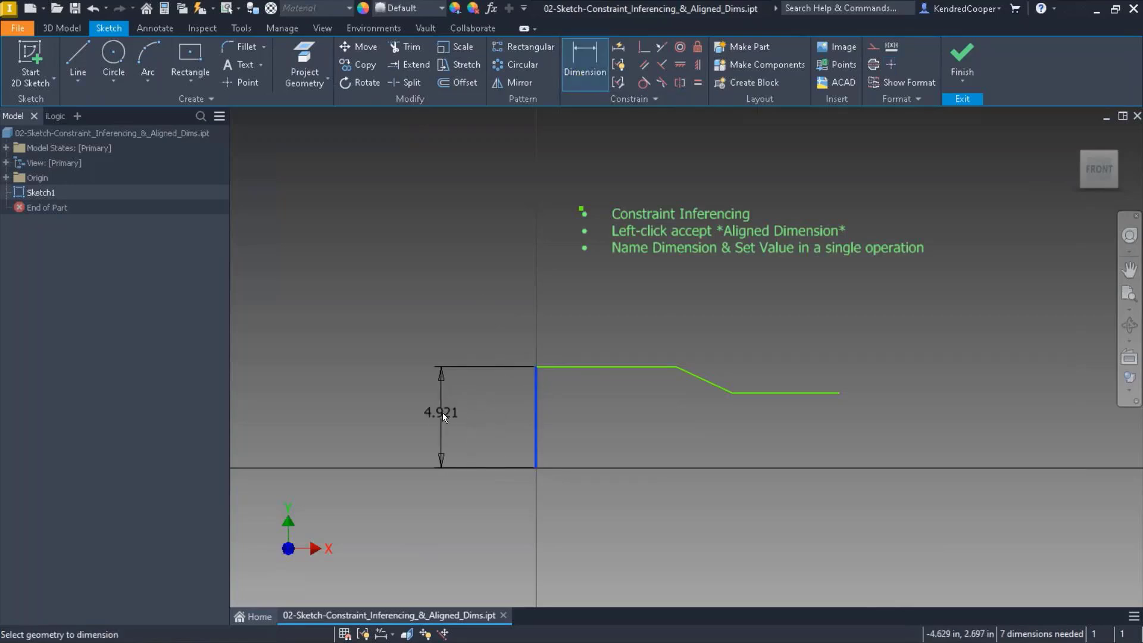
click(441, 412)
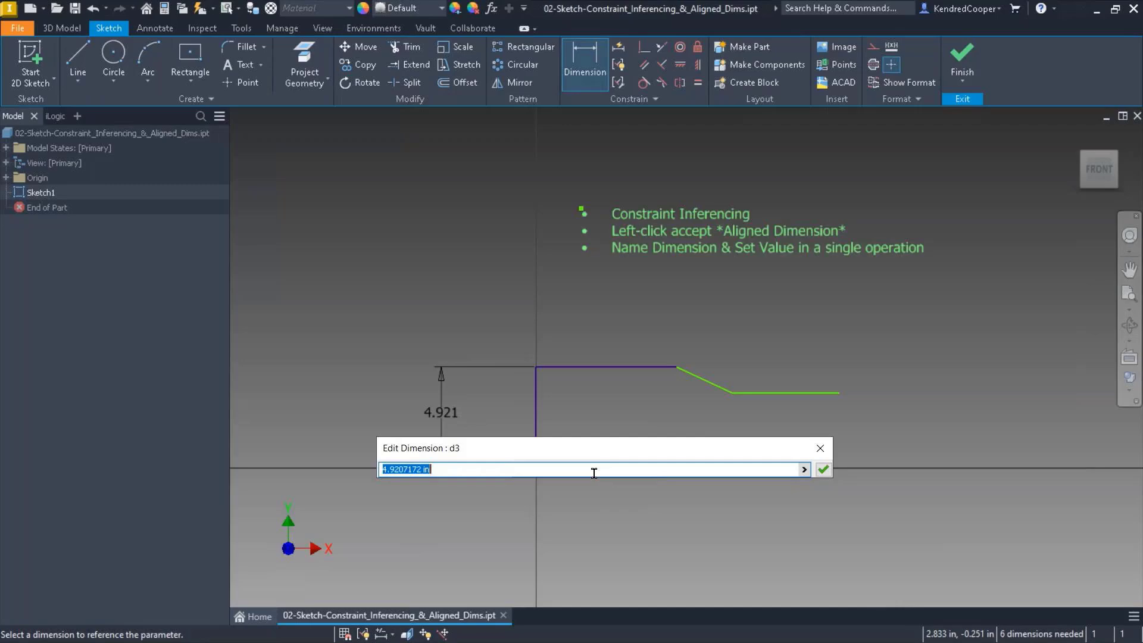
text(pR)
click(594, 473)
text(Profile_Height=5.25)
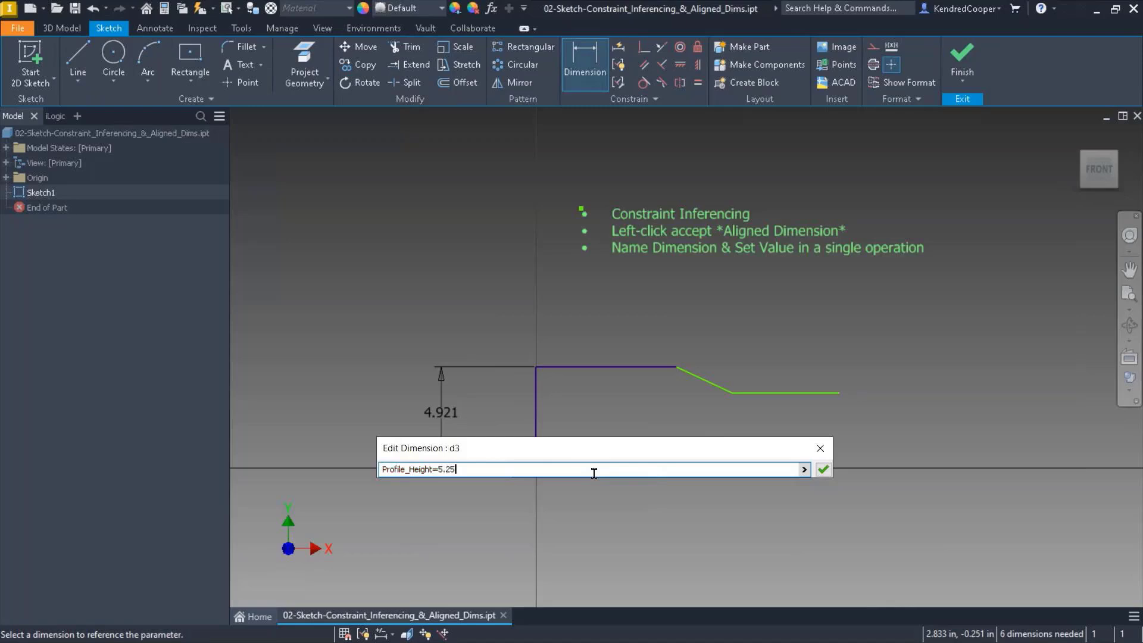
key(Return)
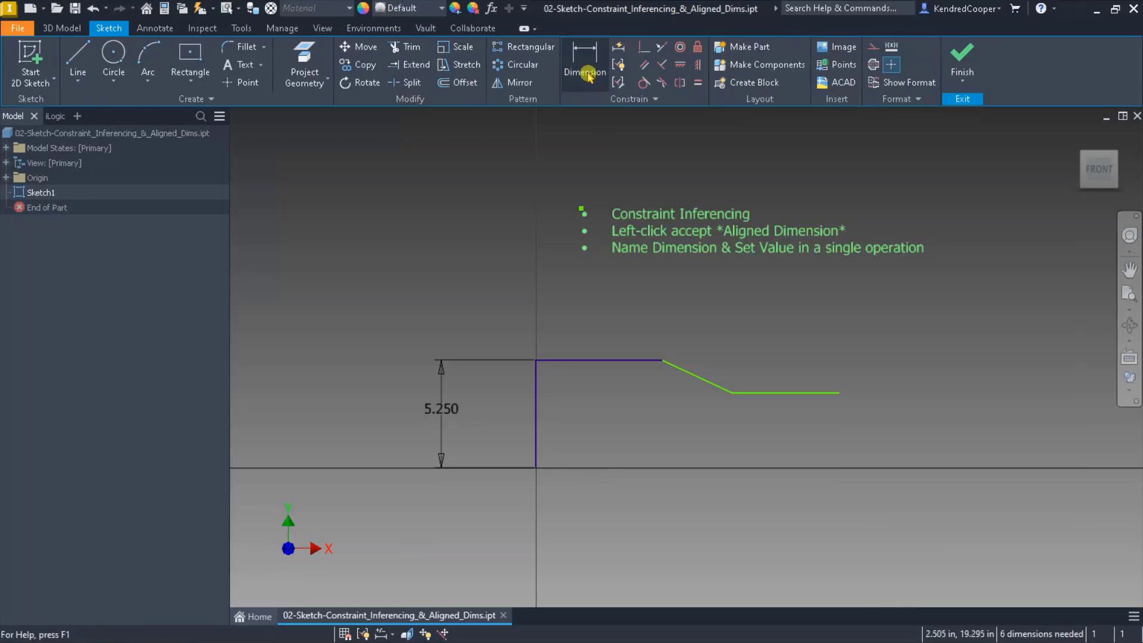
- Dimension the lower horizontal line's height from the origin as Smaller_Profile_Height=3.5, and check both named parameters in the parameters table
click(760, 394)
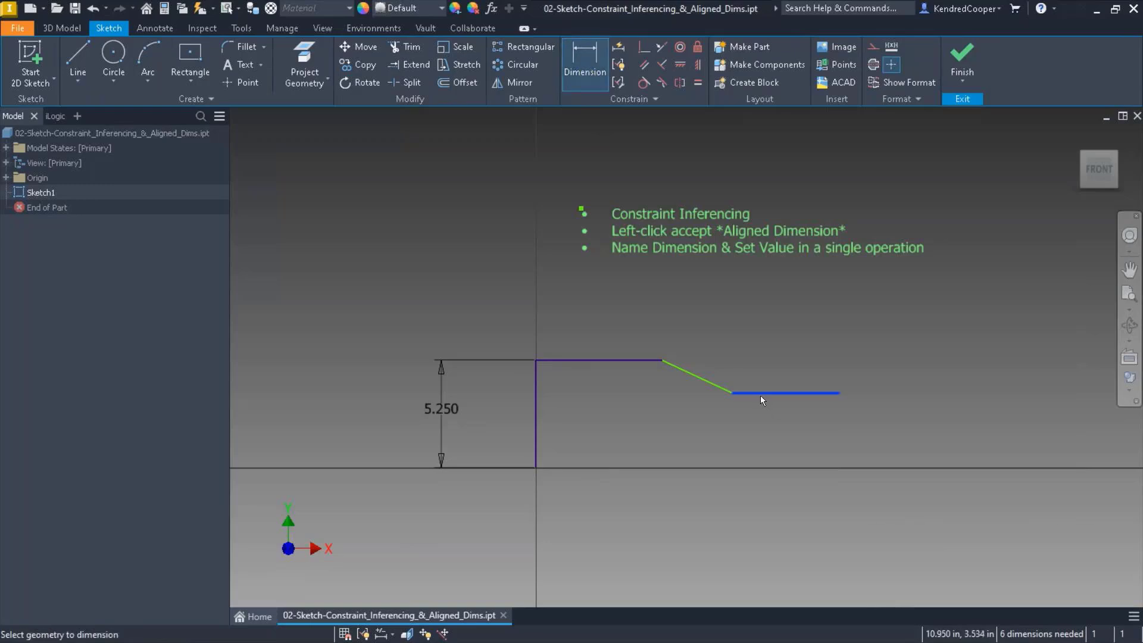
click(541, 469)
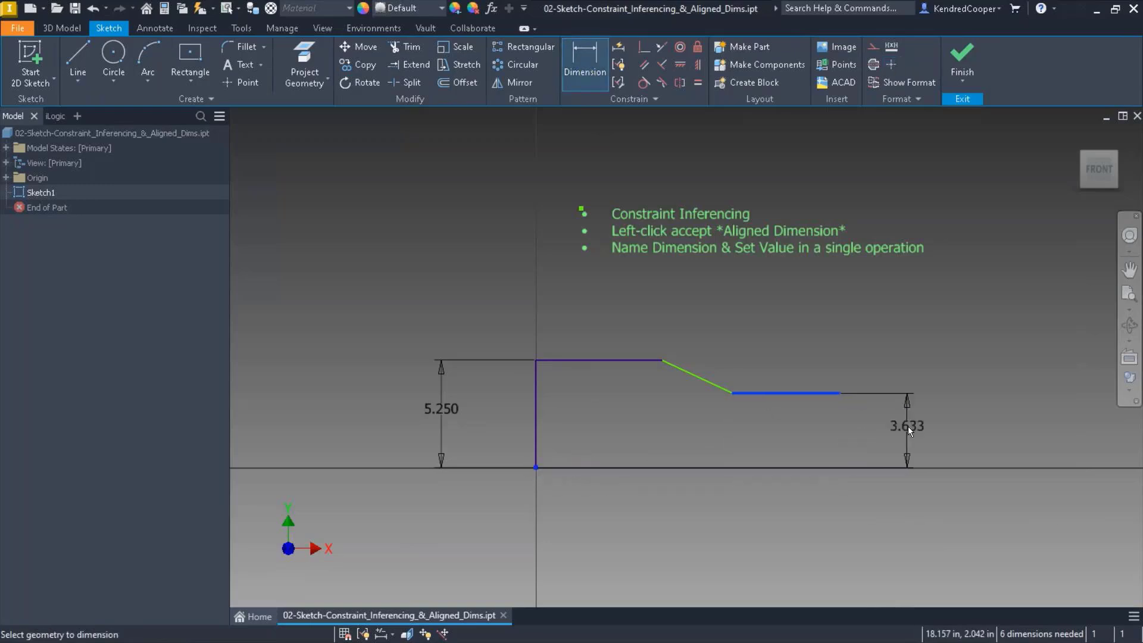
click(934, 454)
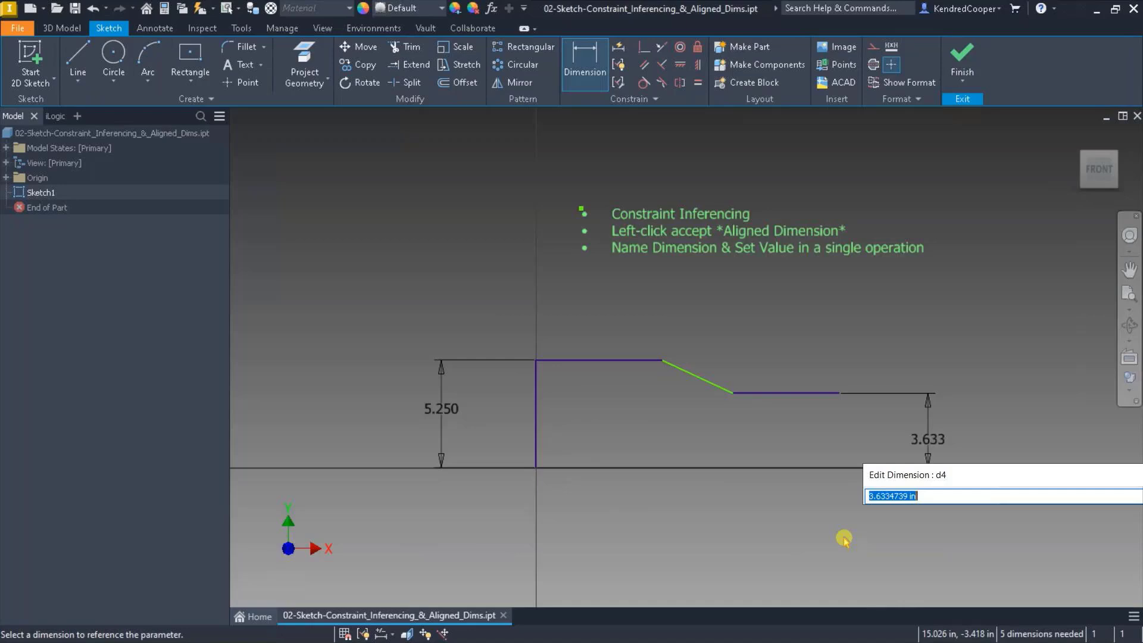
text(Smaller_Profile_Height=)
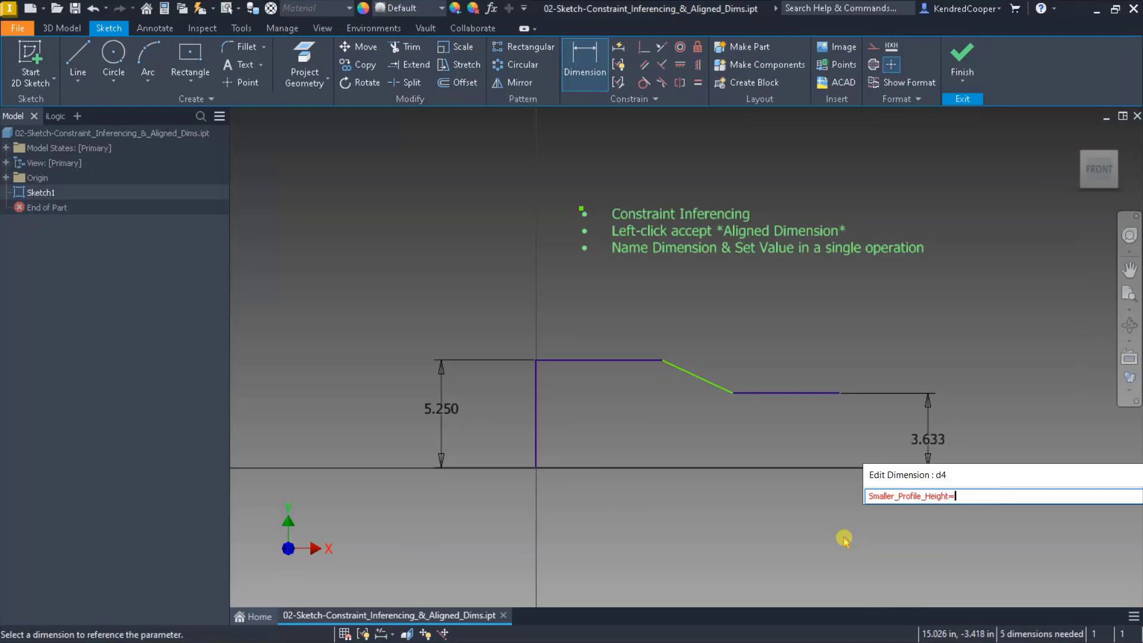
text(3.5)
key(Return)
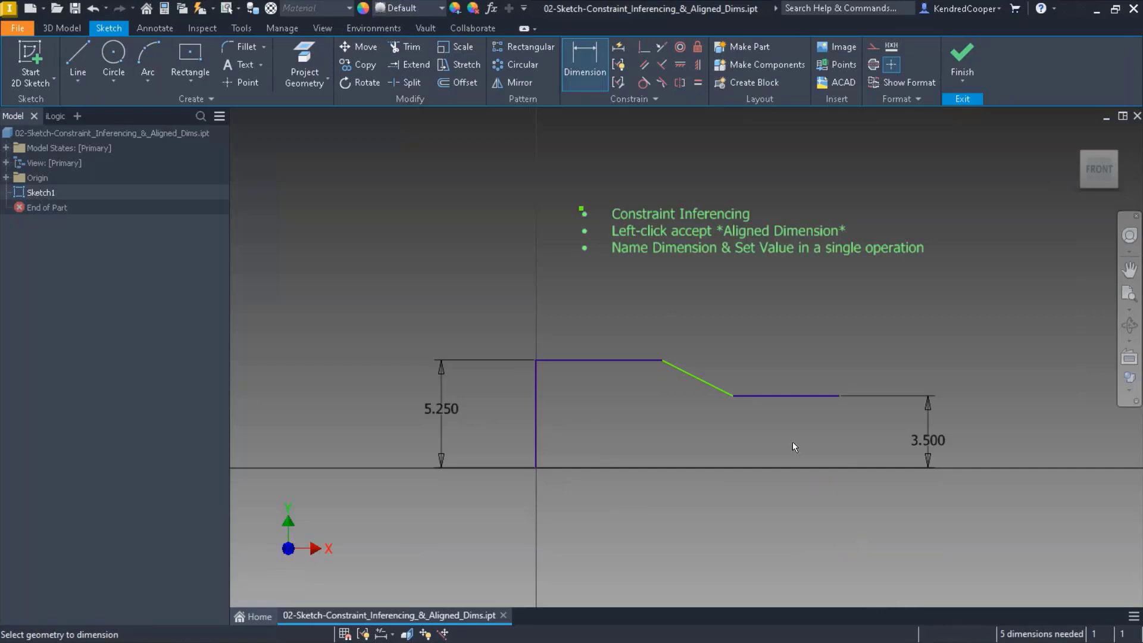
click(490, 9)
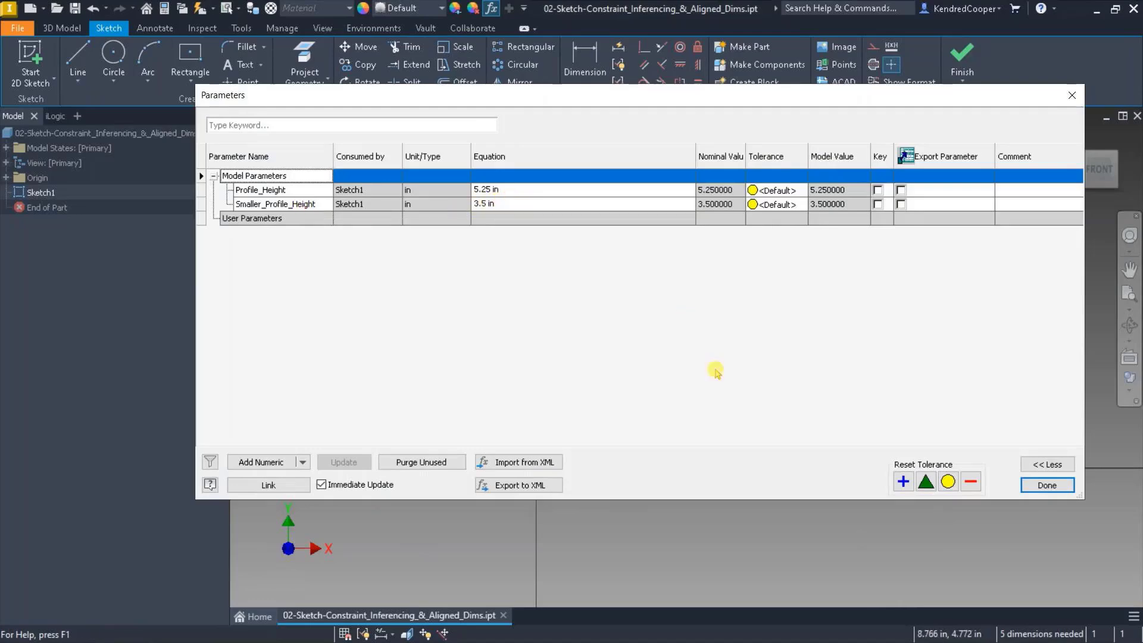
click(1043, 485)
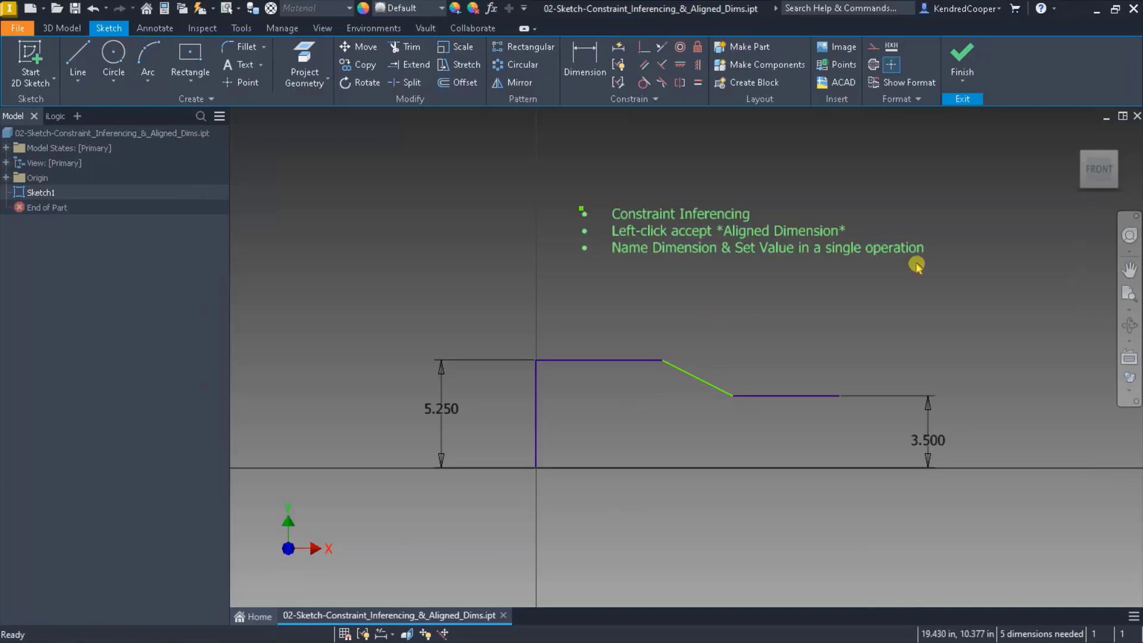
- Finish and close the current sketch part, and open 02-Sketch-Autoproject_Origin_&_Aligned_Dimensions.ipt
click(962, 60)
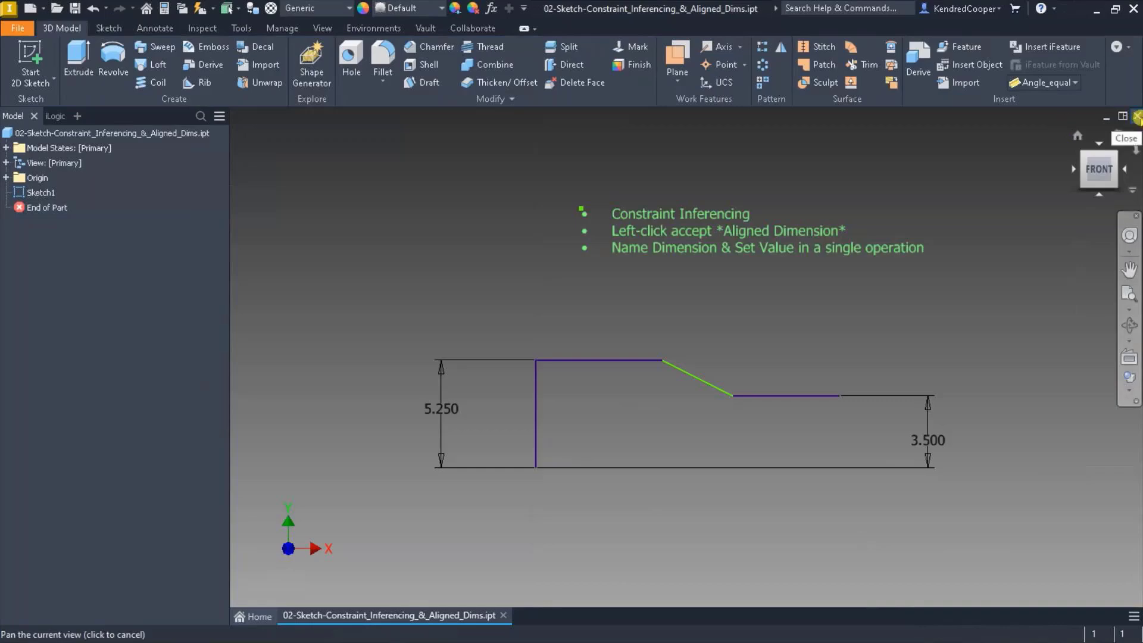
click(1137, 116)
click(506, 345)
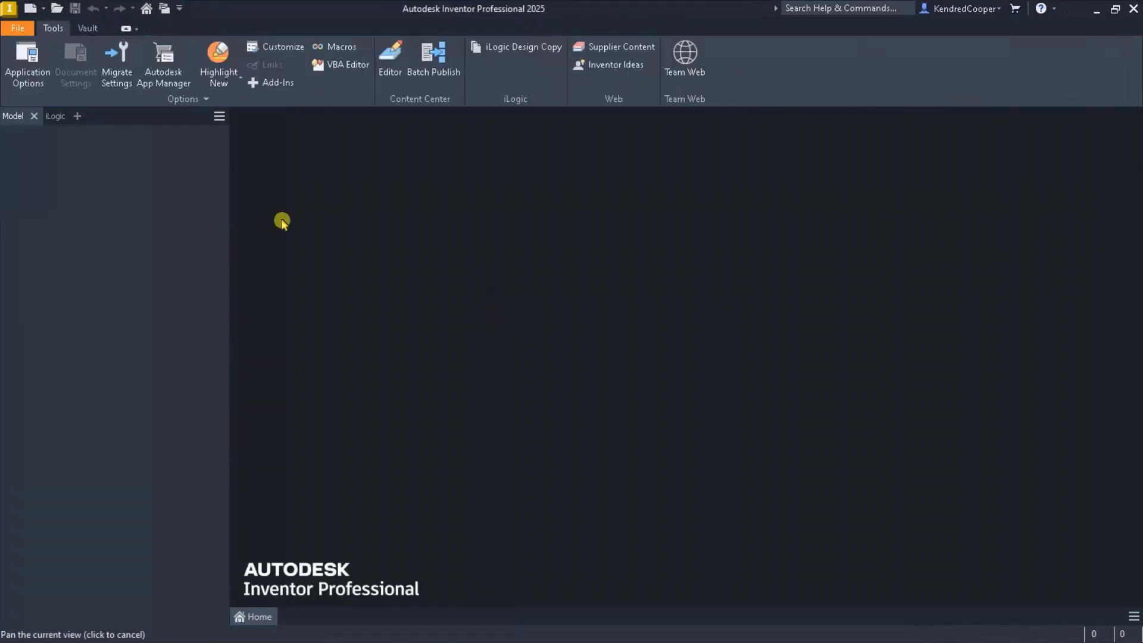
click(57, 10)
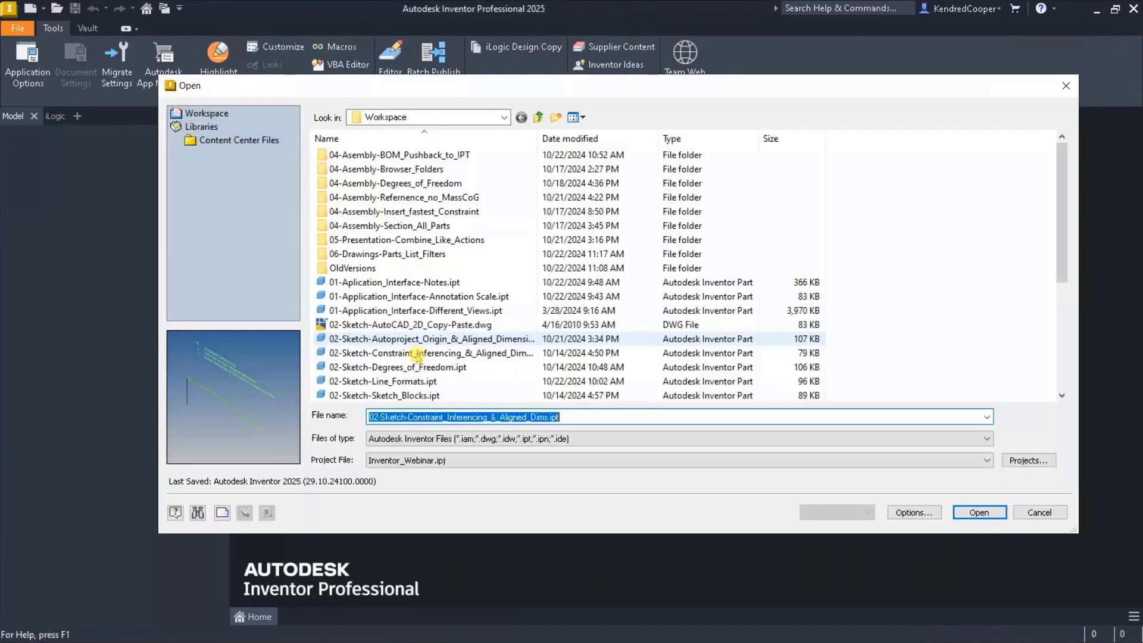
click(515, 339)
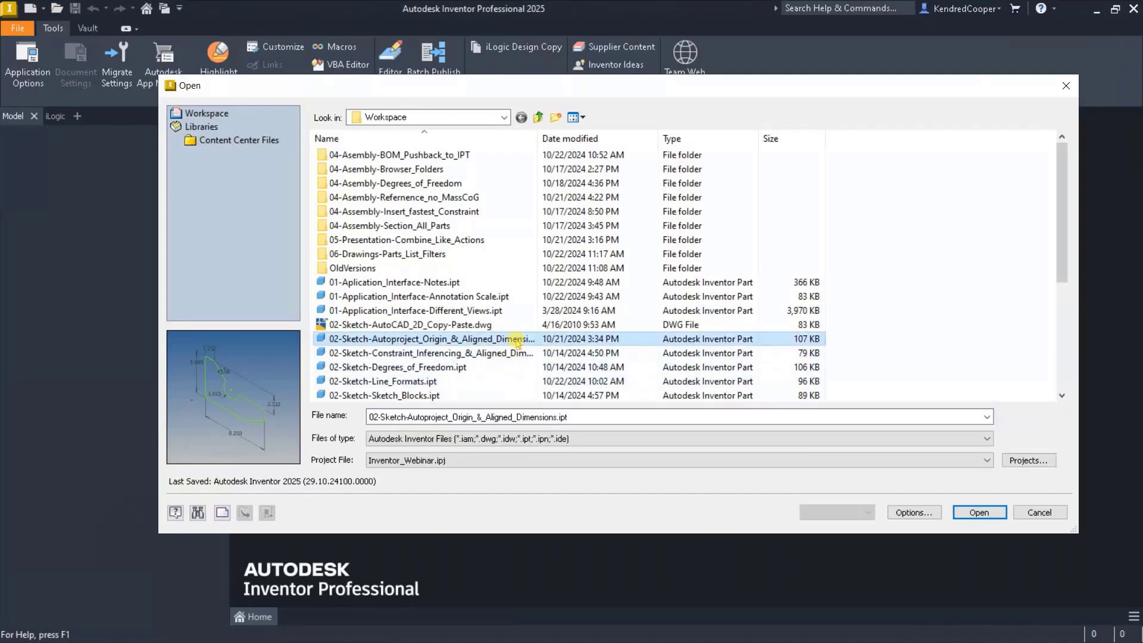
double_click(516, 339)
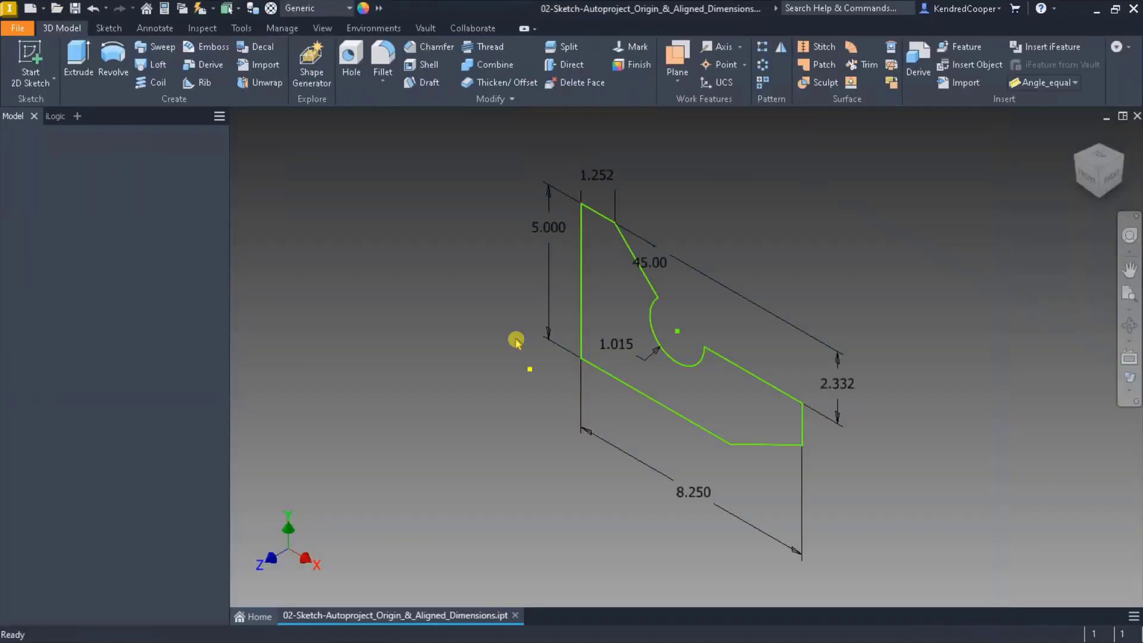
- Edit Sketch4 and place an aligned dimension below the profile's sloped lower edge, accepting its measured value
click(41, 207)
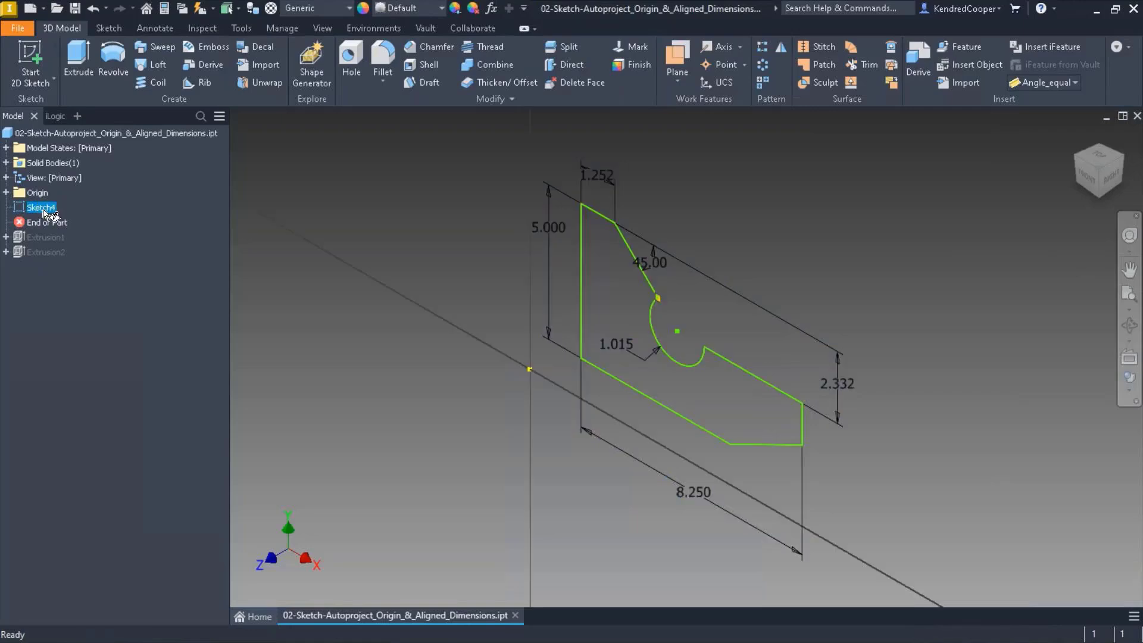
double_click(43, 210)
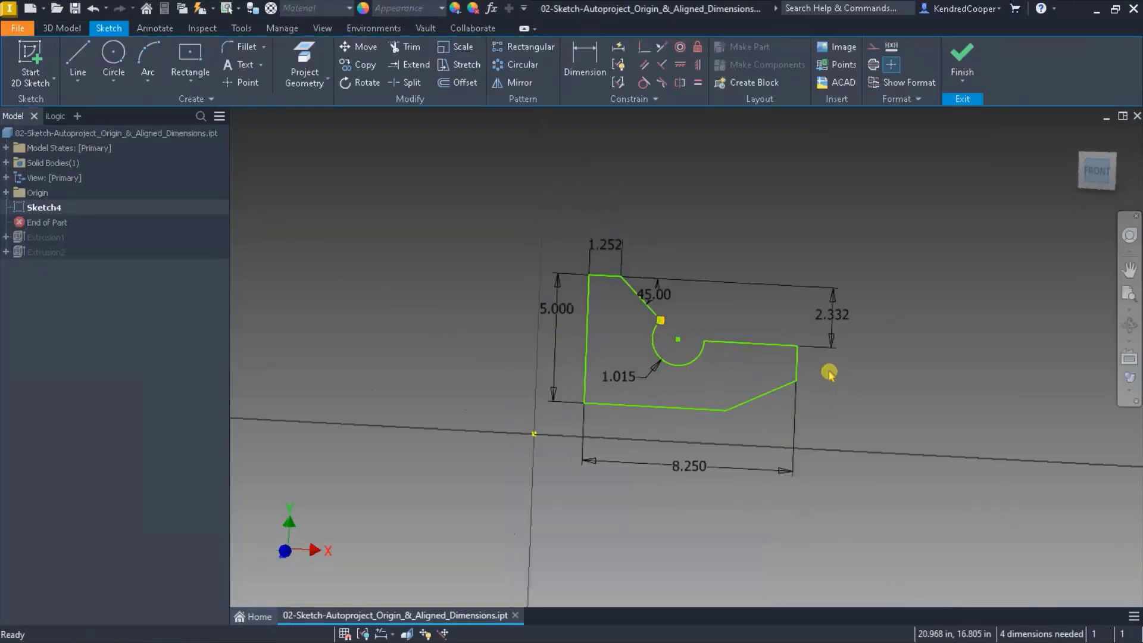
mouse_move(791, 446)
middle_down()
mouse_move(677, 400)
mouse_move(666, 384)
middle_up()
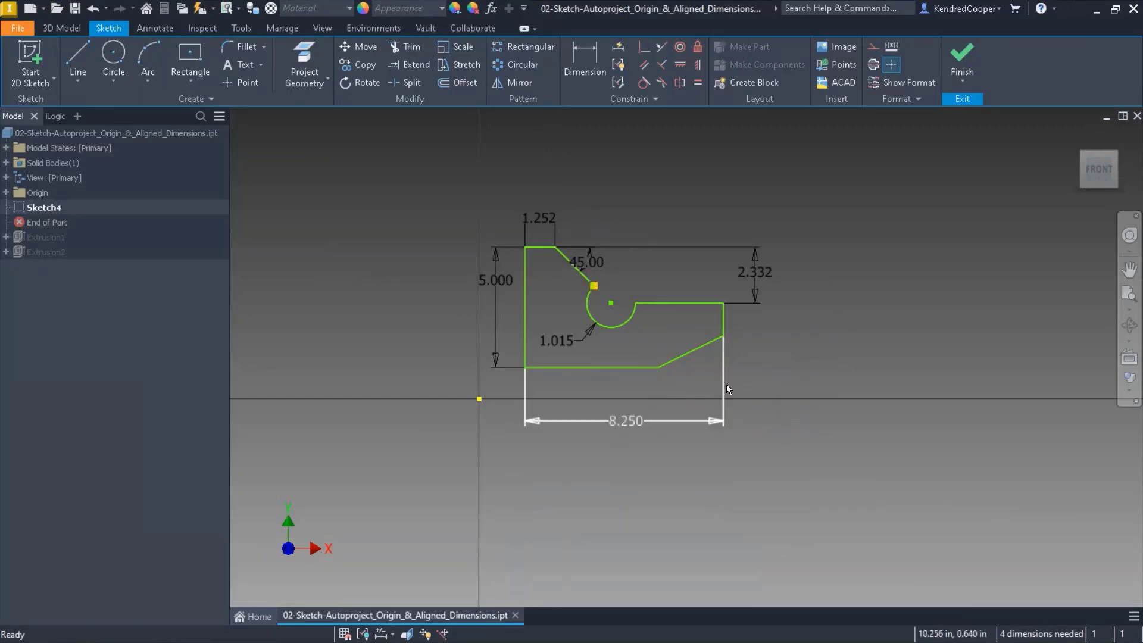
scroll(708, 375, up, 3)
click(585, 60)
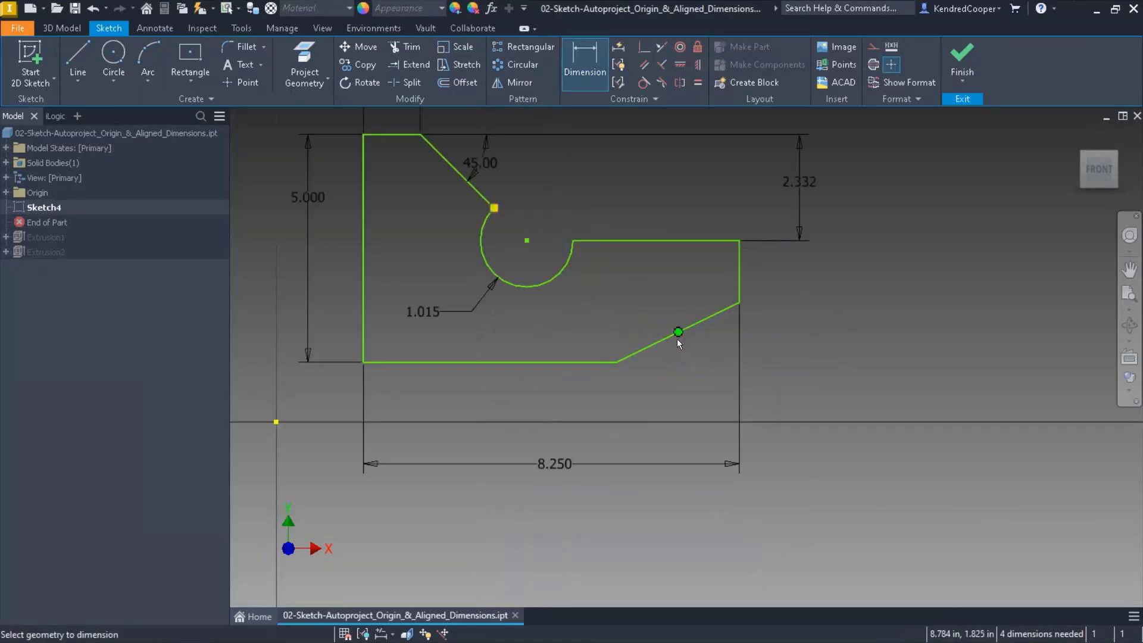
click(653, 337)
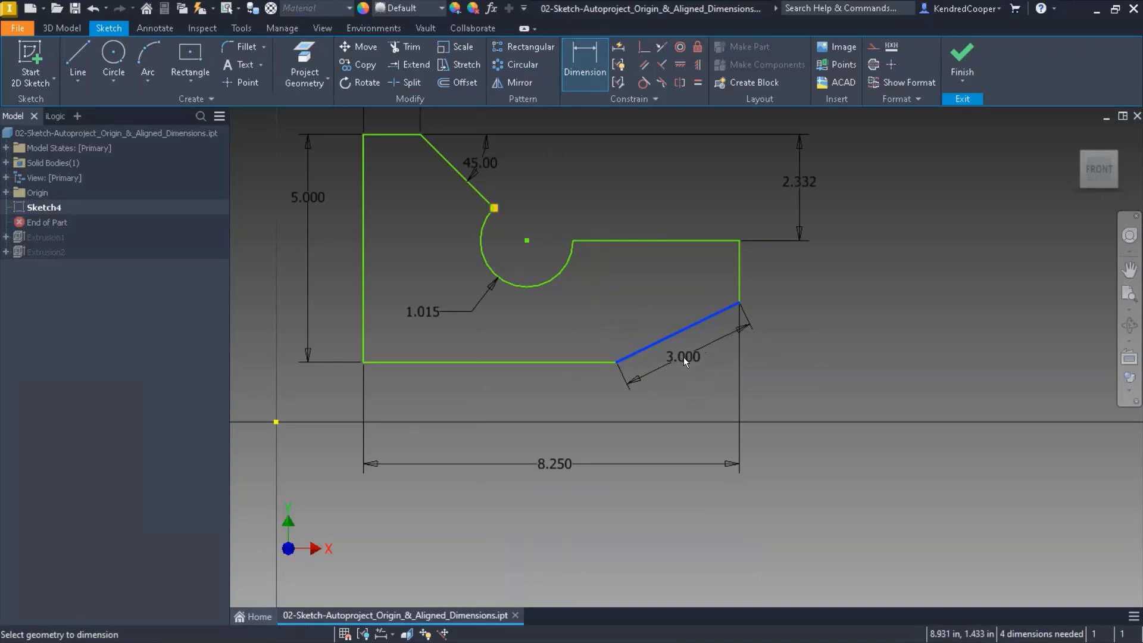
click(684, 357)
click(1068, 410)
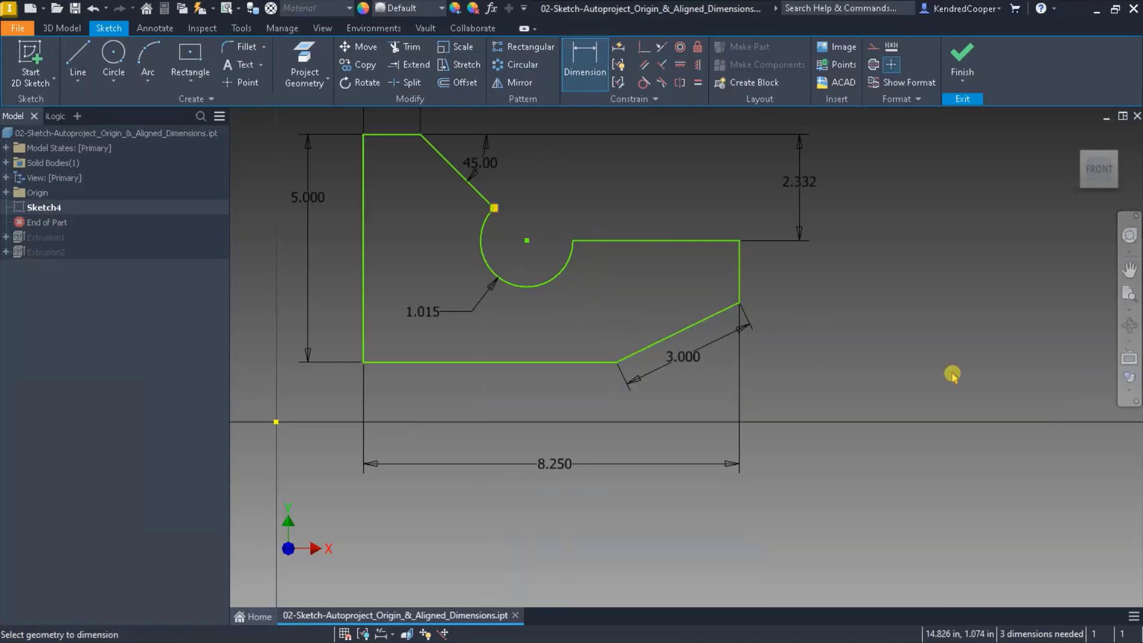
middle_drag(899, 370, 972, 403)
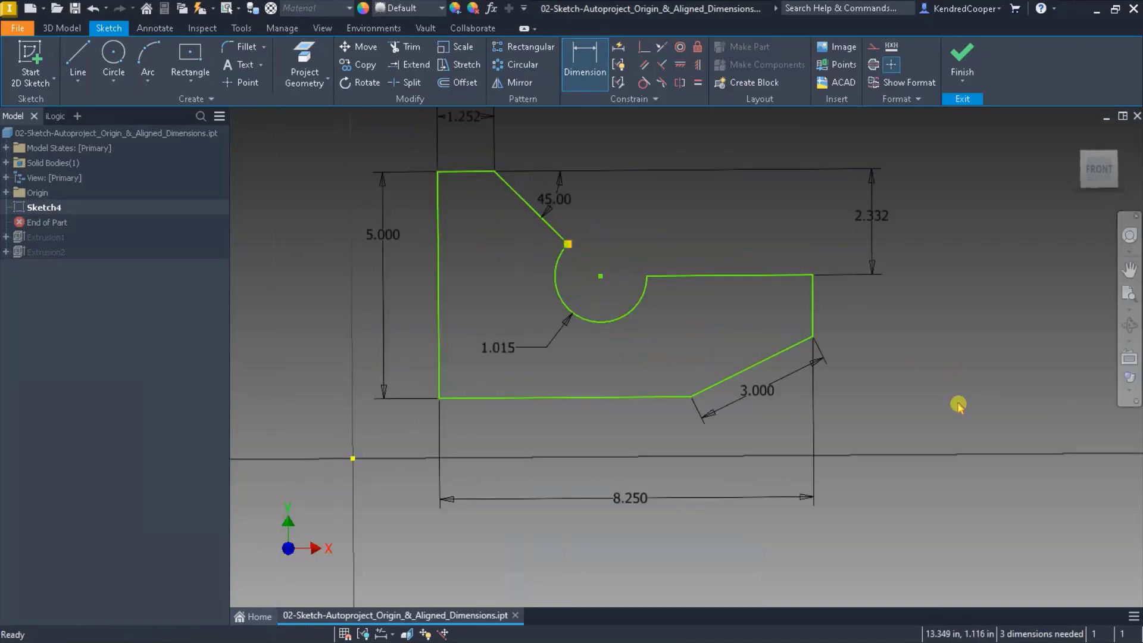
key(Escape)
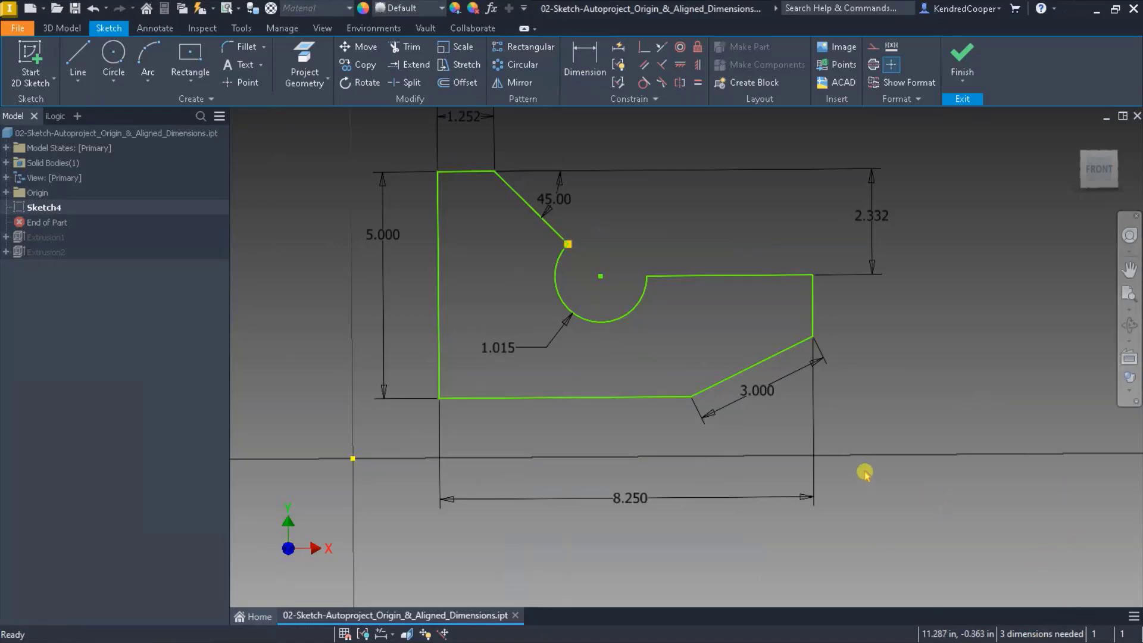
middle_drag(559, 418, 669, 419)
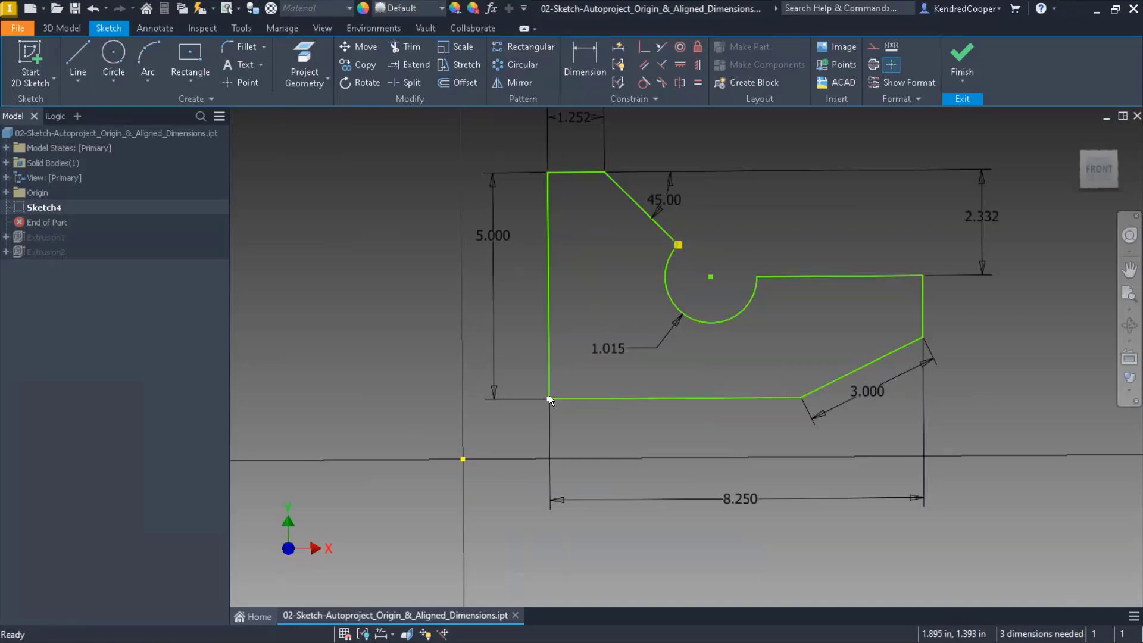
click(584, 357)
mouse_move(583, 357)
middle_down()
mouse_move(574, 357)
mouse_move(587, 393)
middle_up()
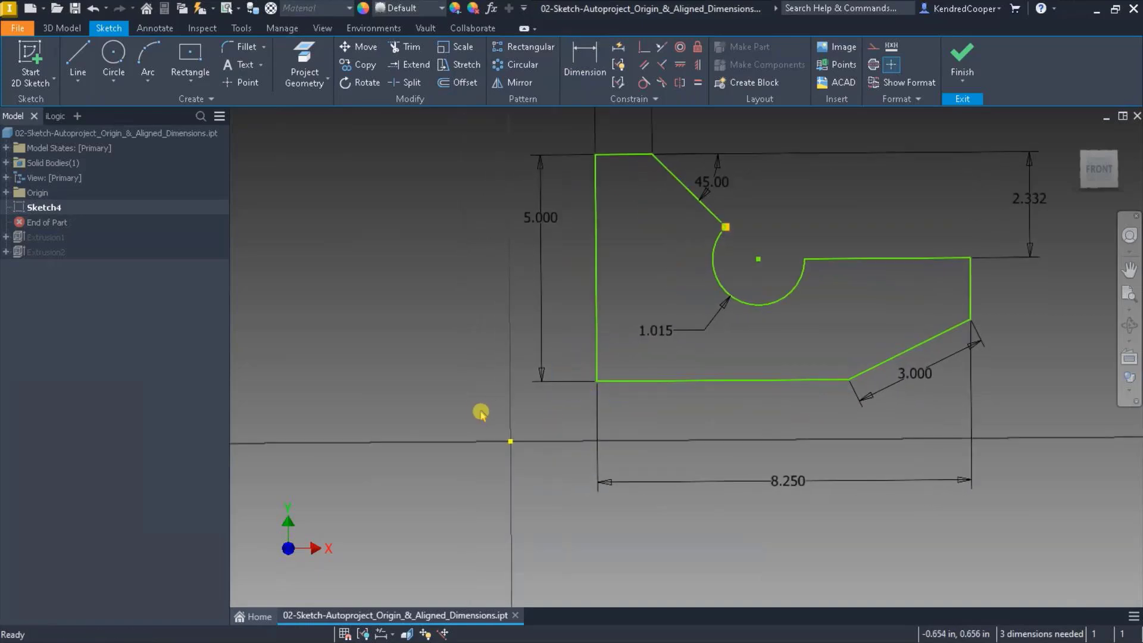
drag(481, 413, 555, 476)
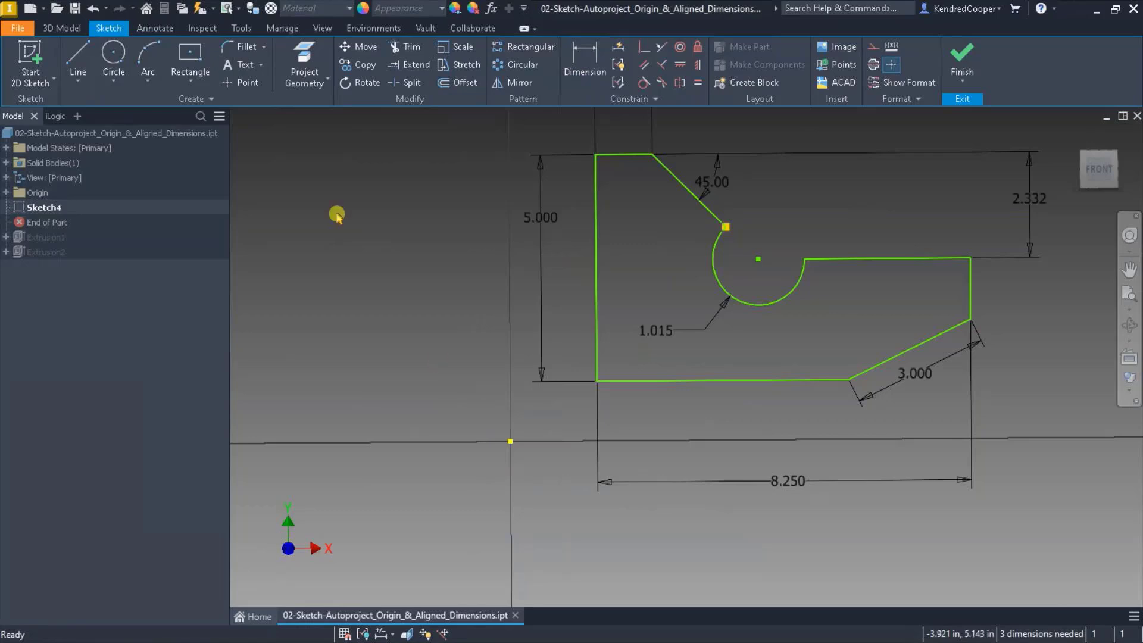
drag(276, 132, 388, 303)
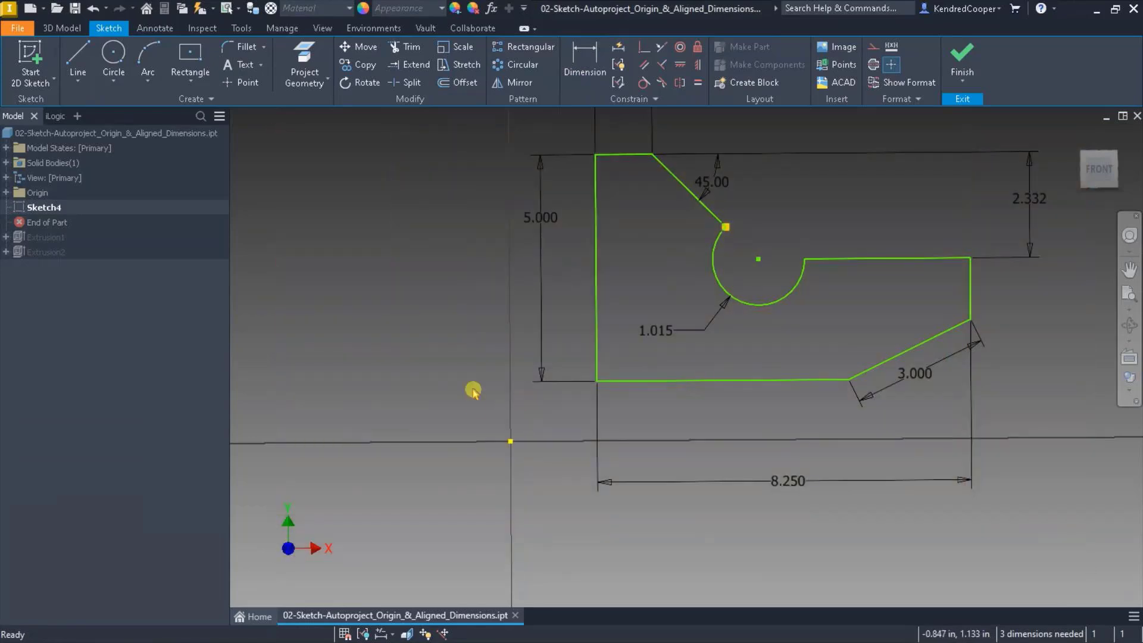
- Highlight the projected origin point and the X, Y and Z origin axes, and delete the projected point from Sketch4
drag(470, 396, 556, 471)
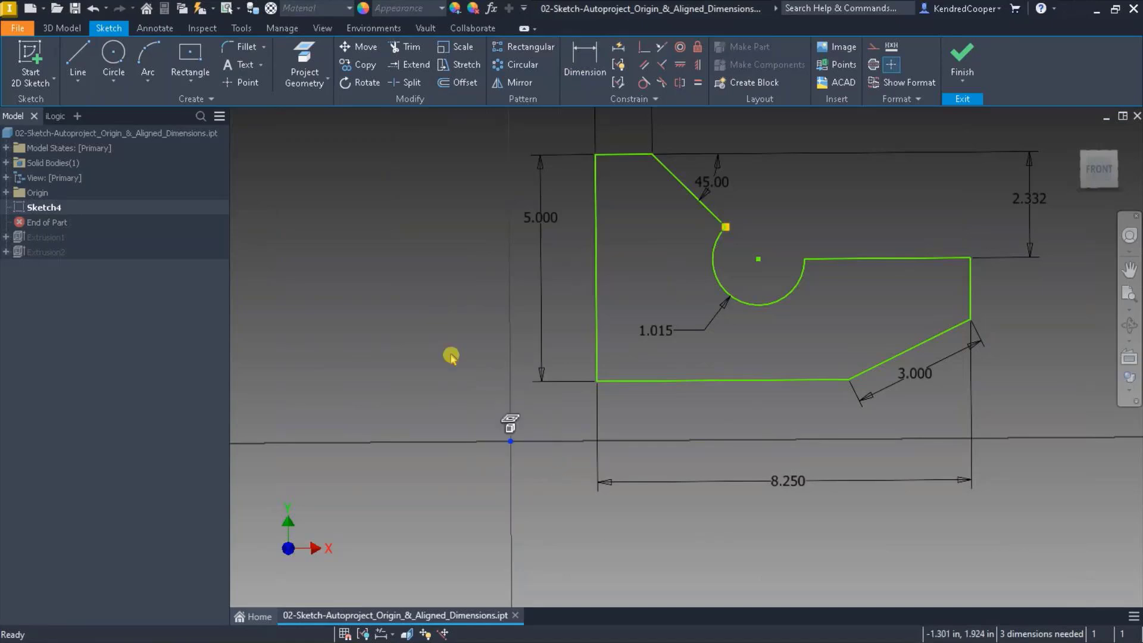
key(Escape)
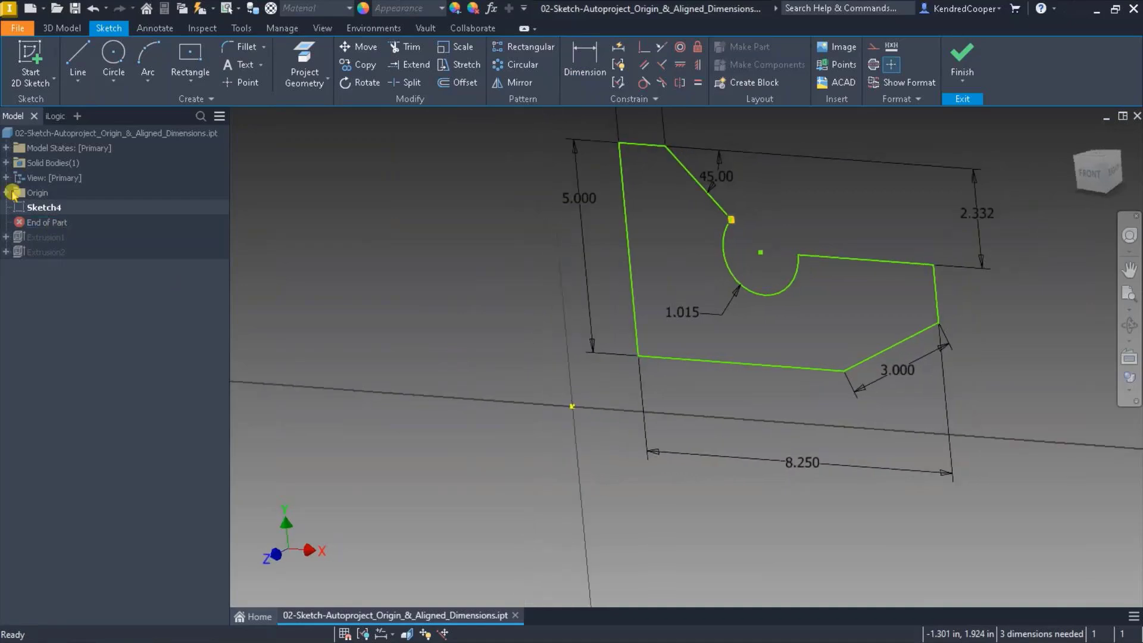
click(6, 192)
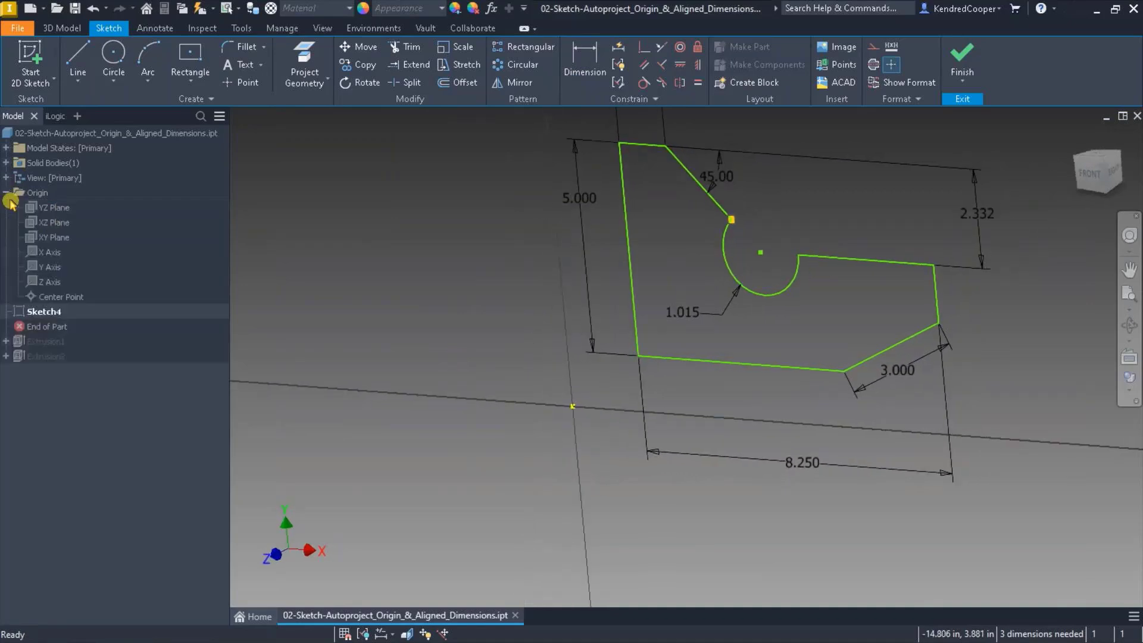
click(49, 252)
ctrl+click(50, 266)
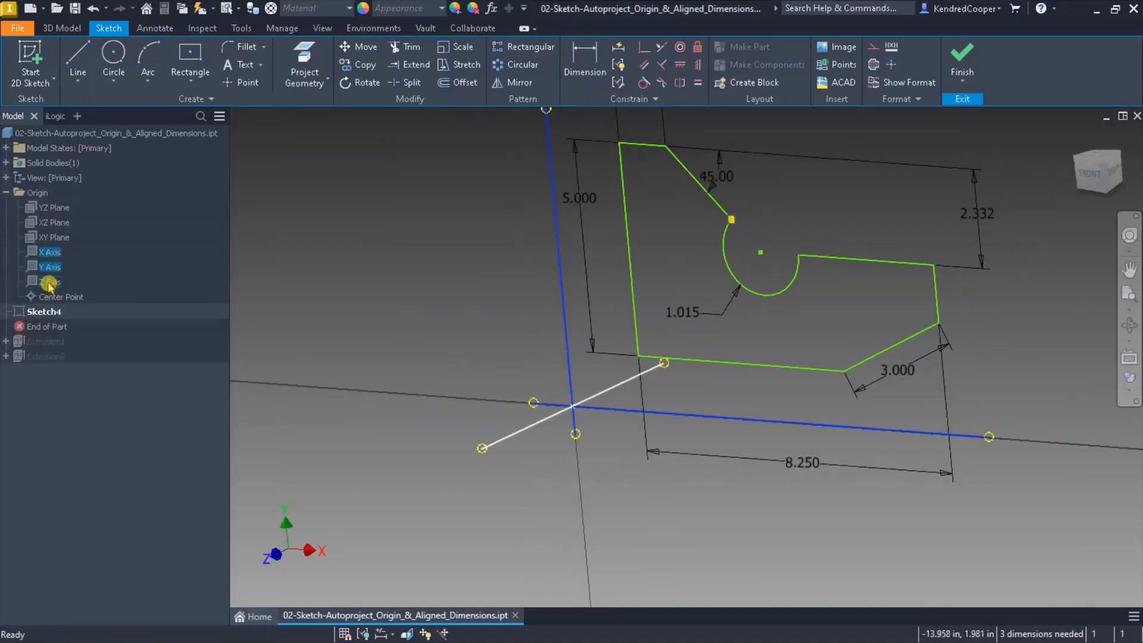
ctrl+click(50, 281)
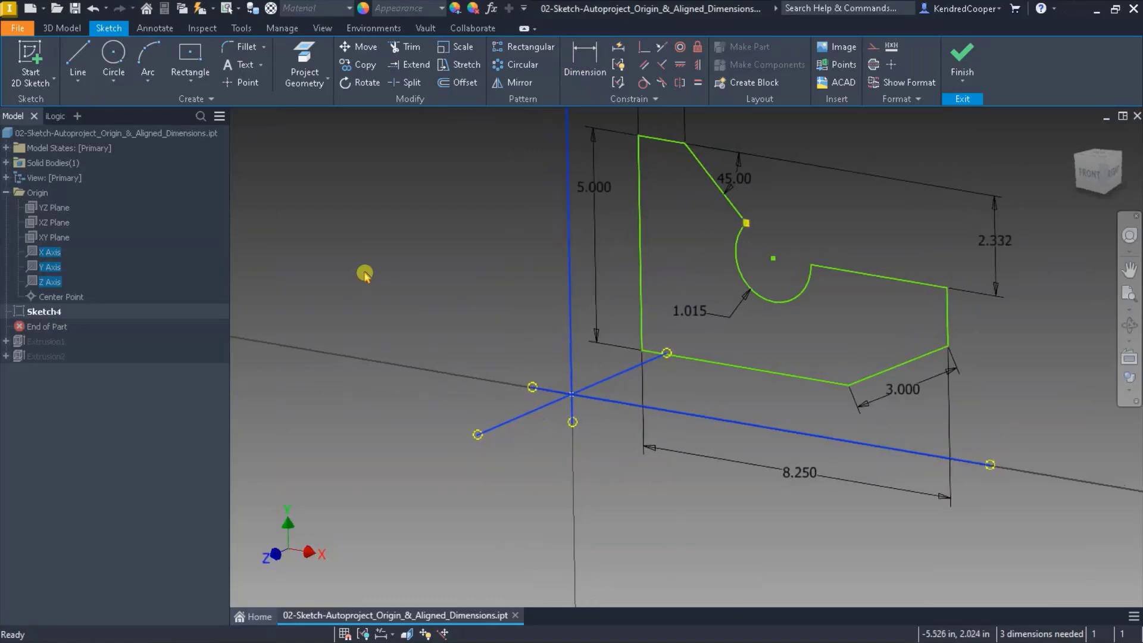
click(365, 274)
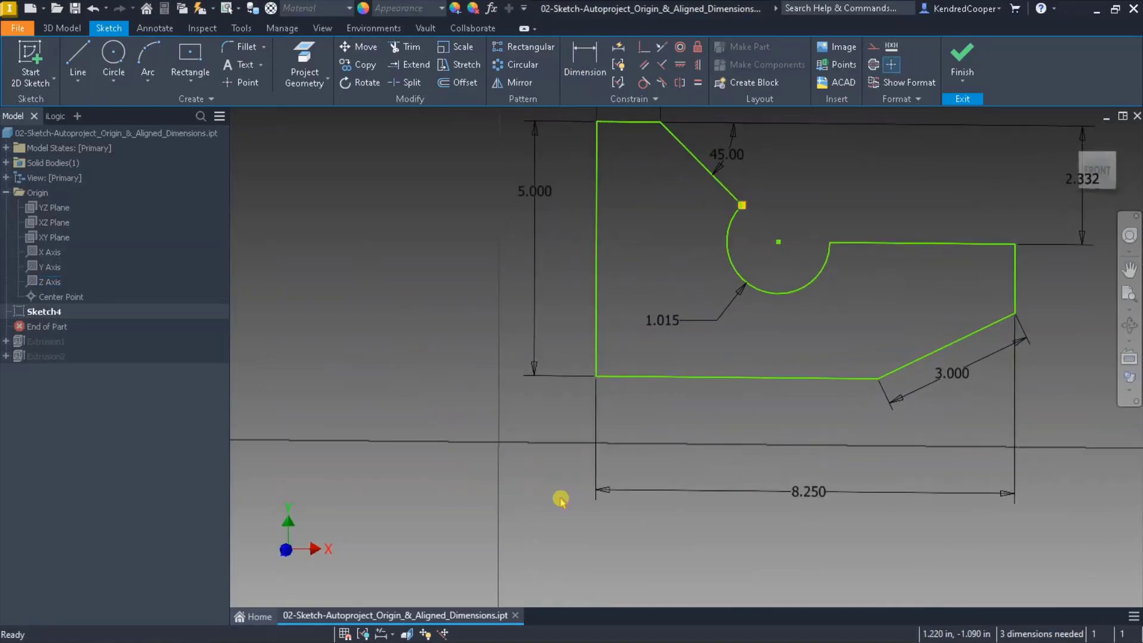
- Try to dimension the profile's long vertical edge from the unprojected origin where the sketch axes cross
click(113, 57)
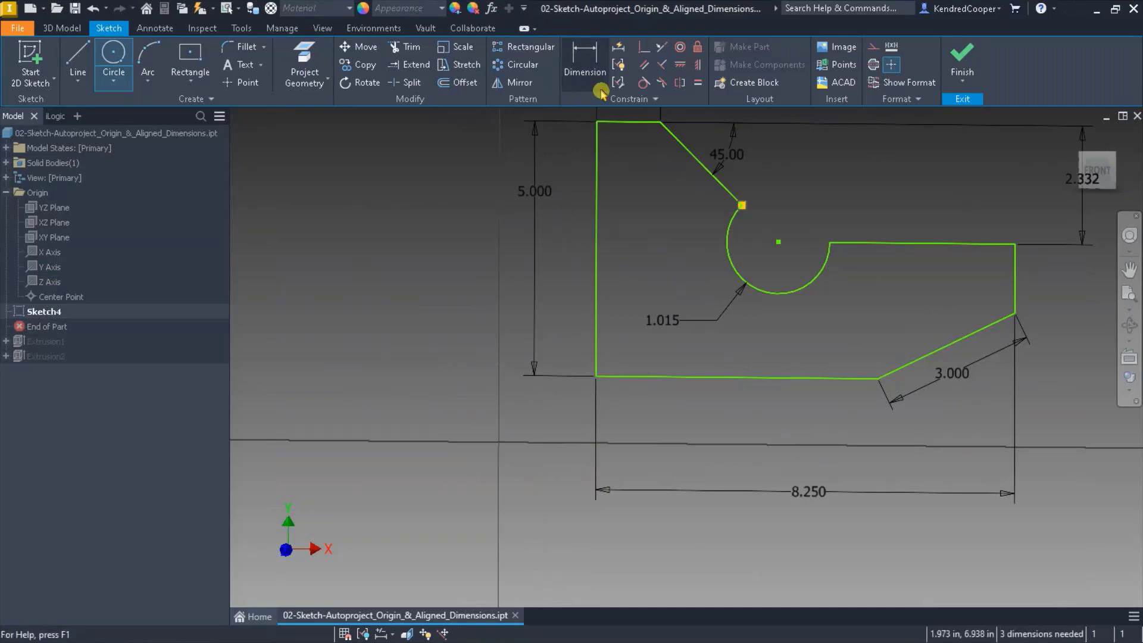
click(583, 67)
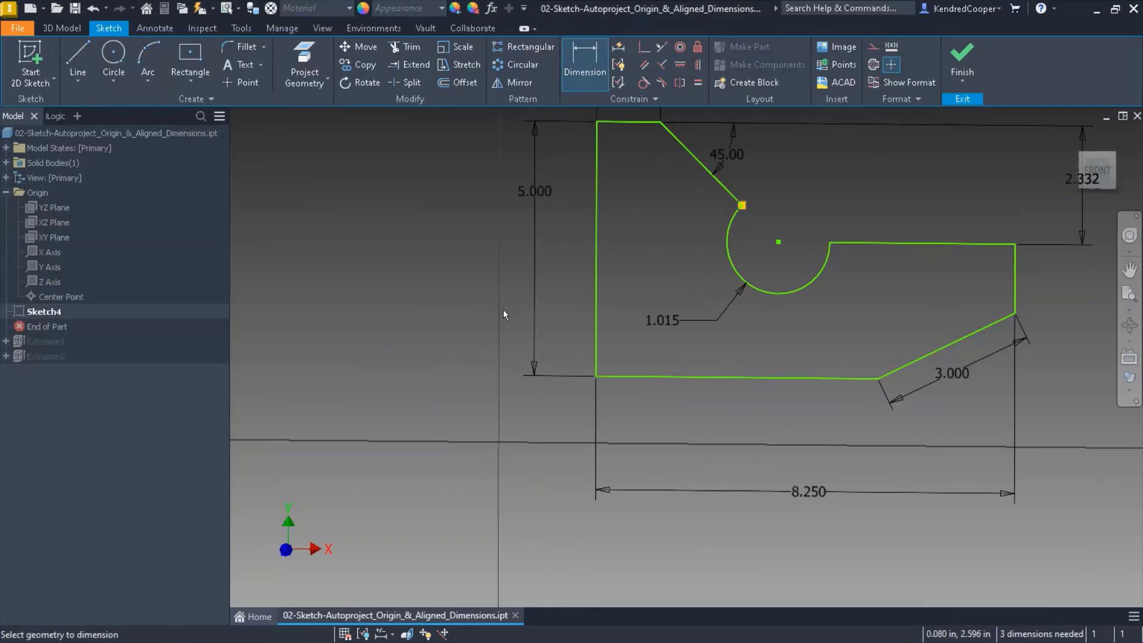
click(599, 354)
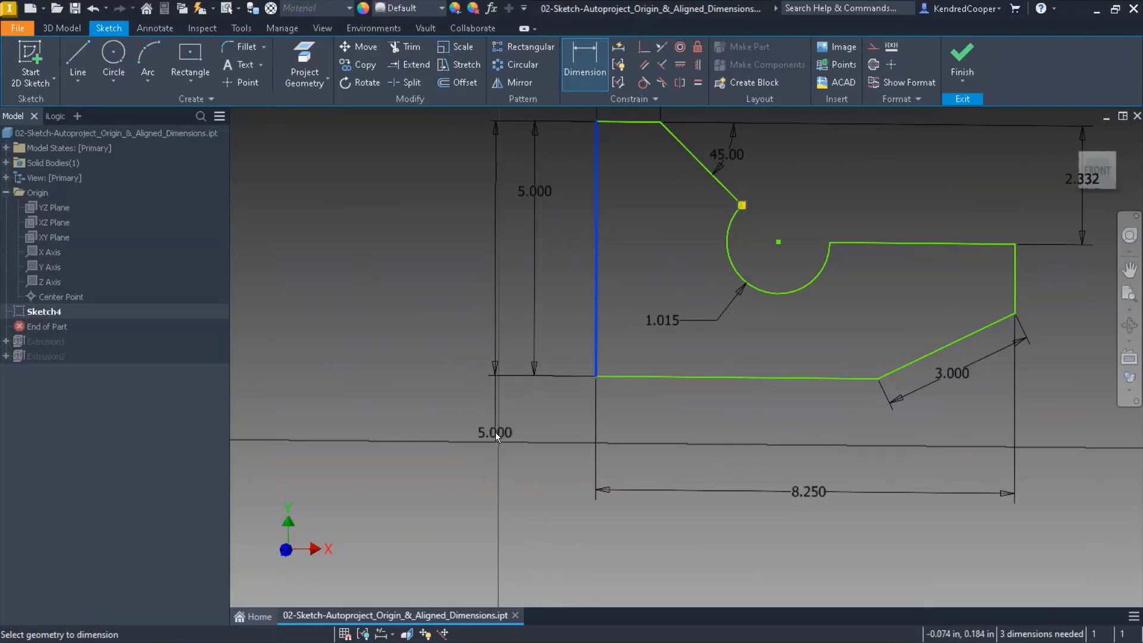
click(496, 441)
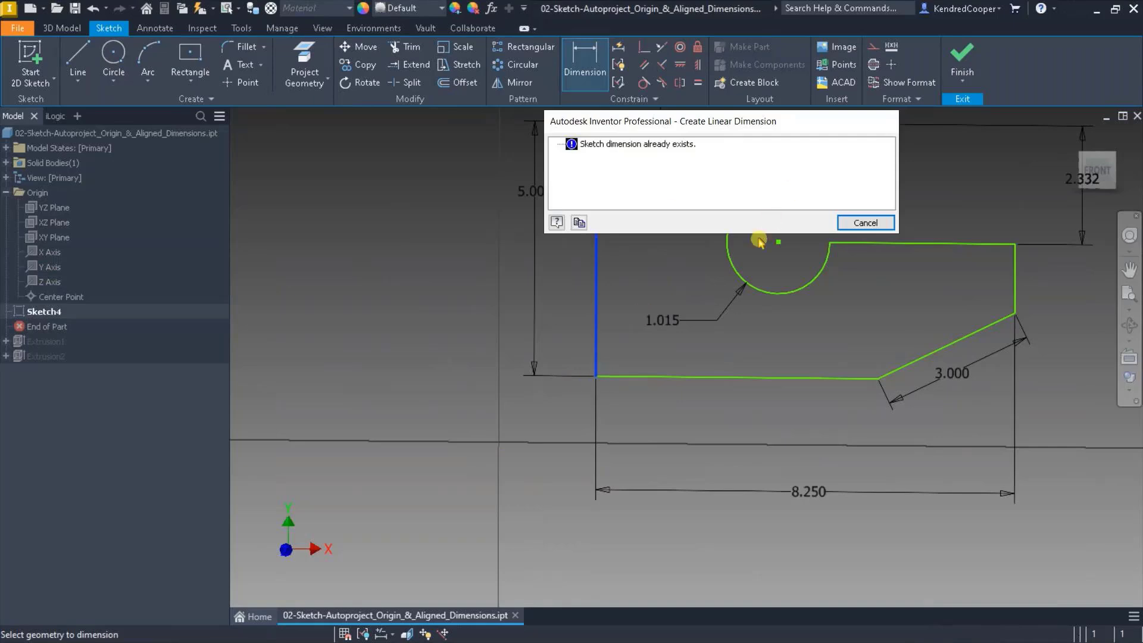
key(Escape)
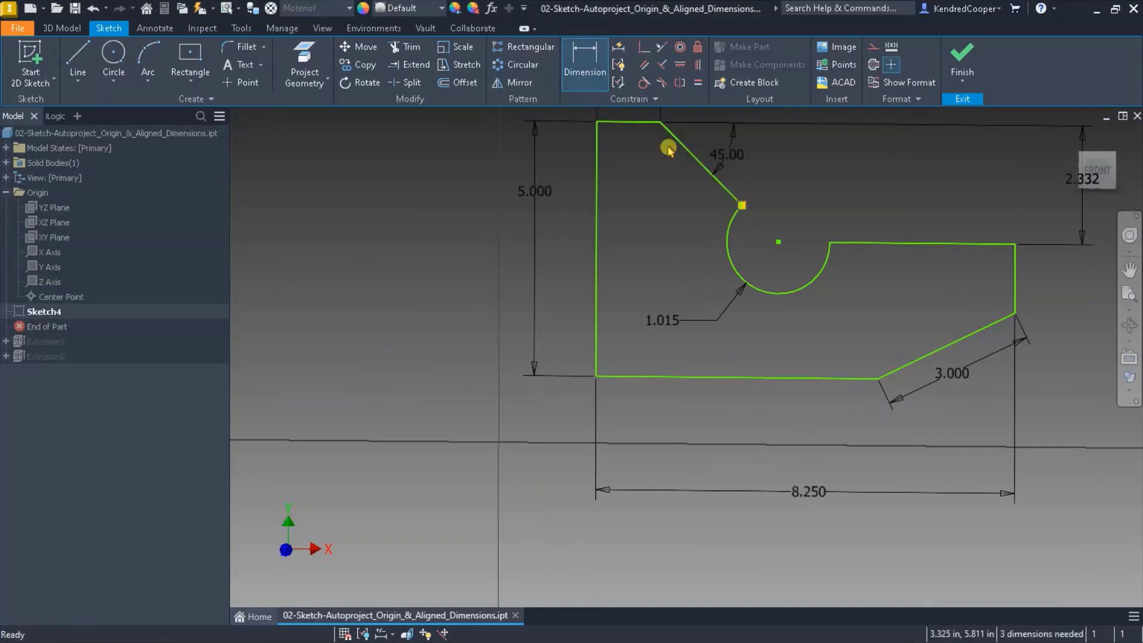
click(537, 191)
click(512, 447)
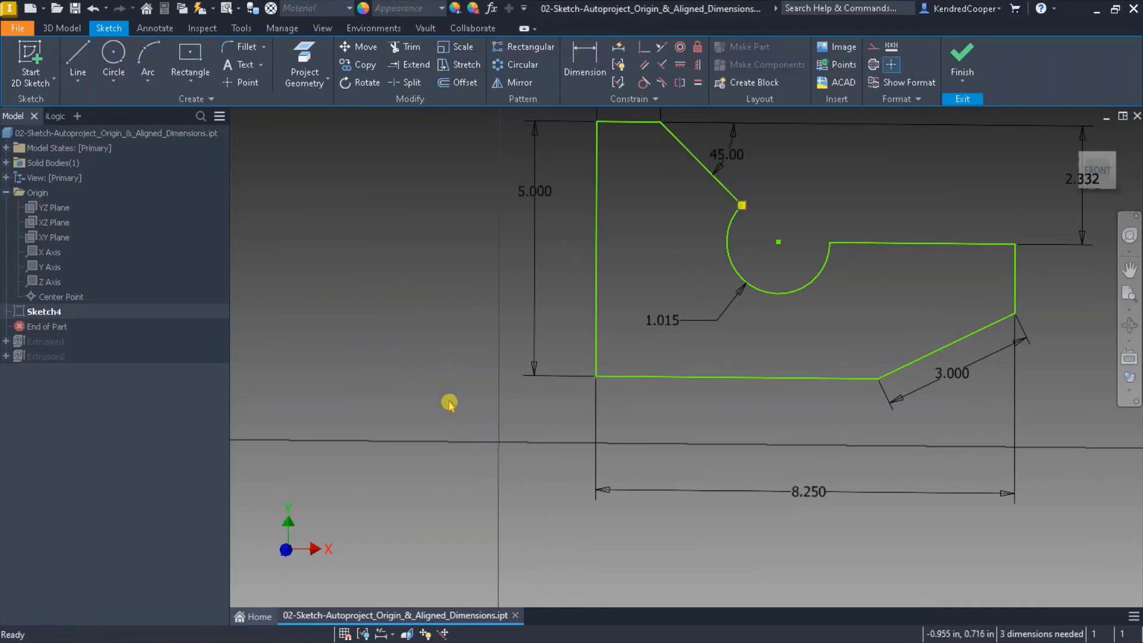
- Project the part's origin center point into the active sketch
drag(459, 409, 541, 470)
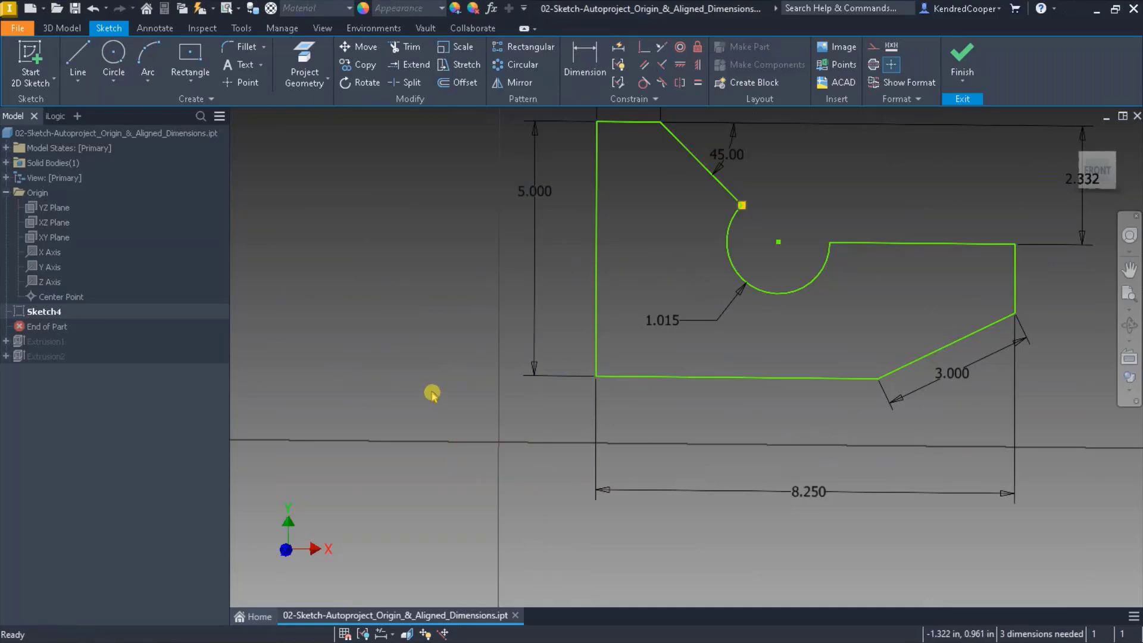
click(311, 53)
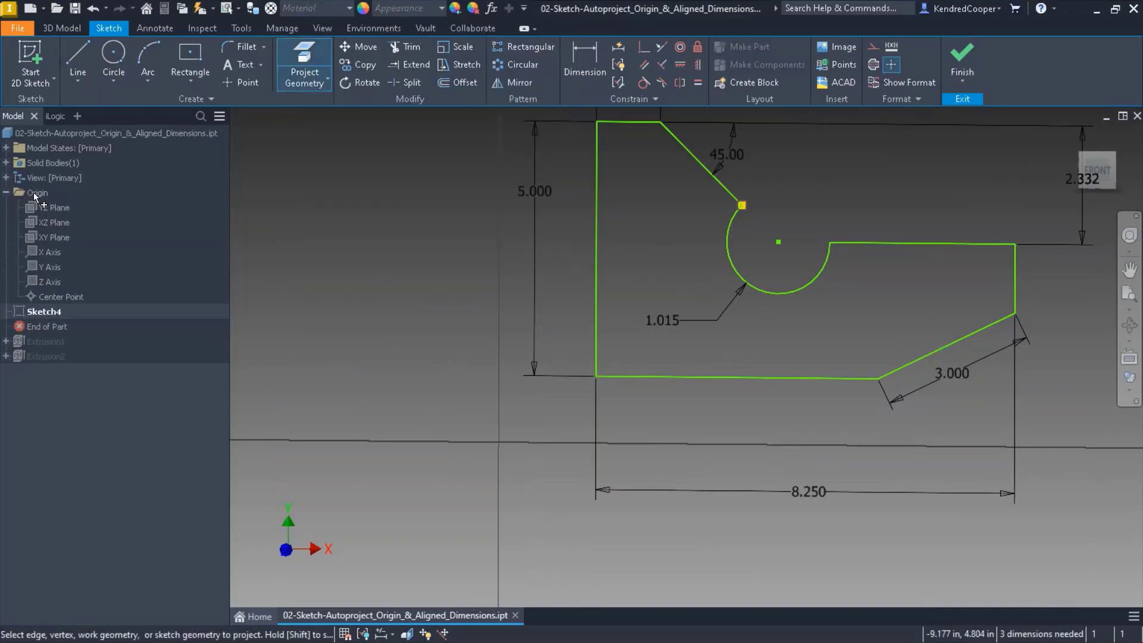
click(78, 295)
key(Escape)
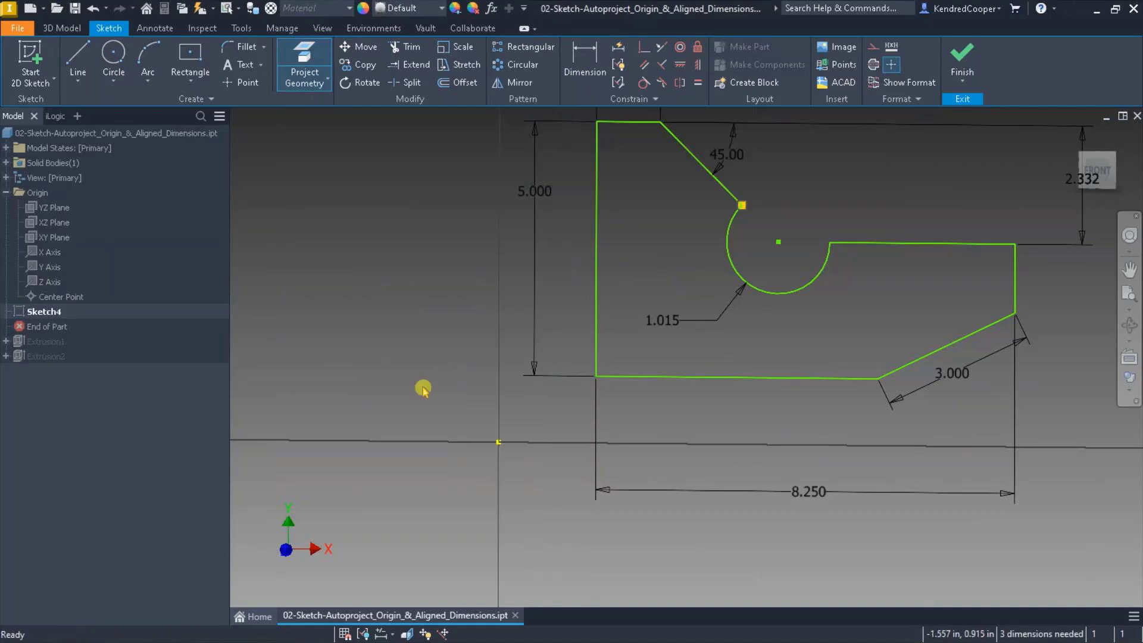
drag(436, 412, 541, 484)
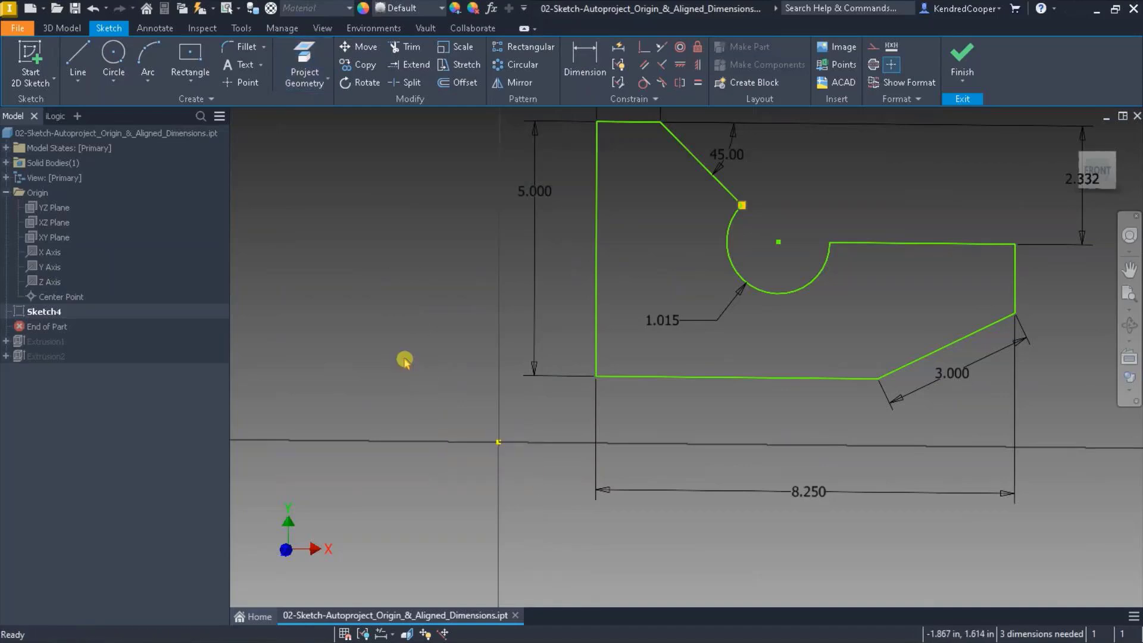
- Review the sketch application options for autoprojecting the part origin, and check the projected point at the sketch origin
click(237, 30)
click(221, 77)
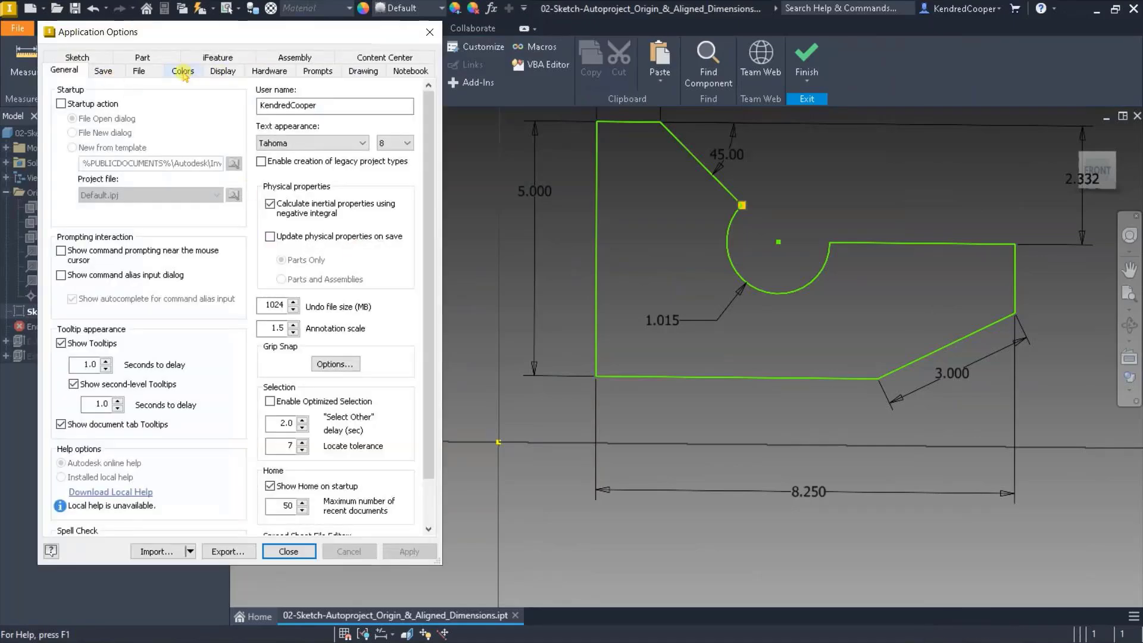
click(75, 59)
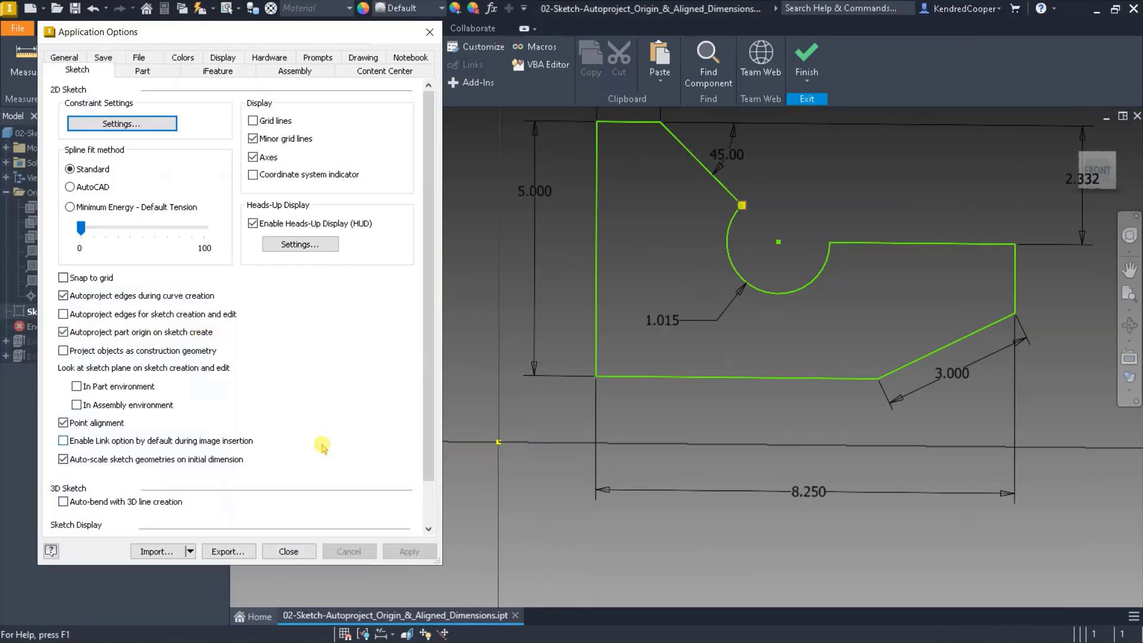
click(289, 551)
drag(476, 413, 567, 483)
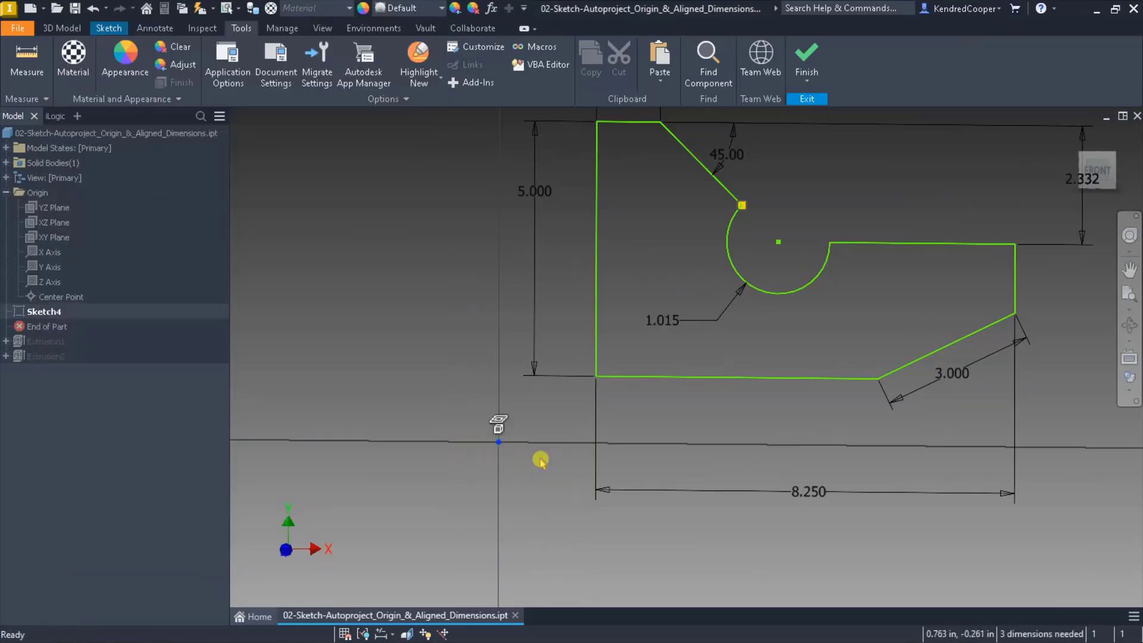
click(445, 387)
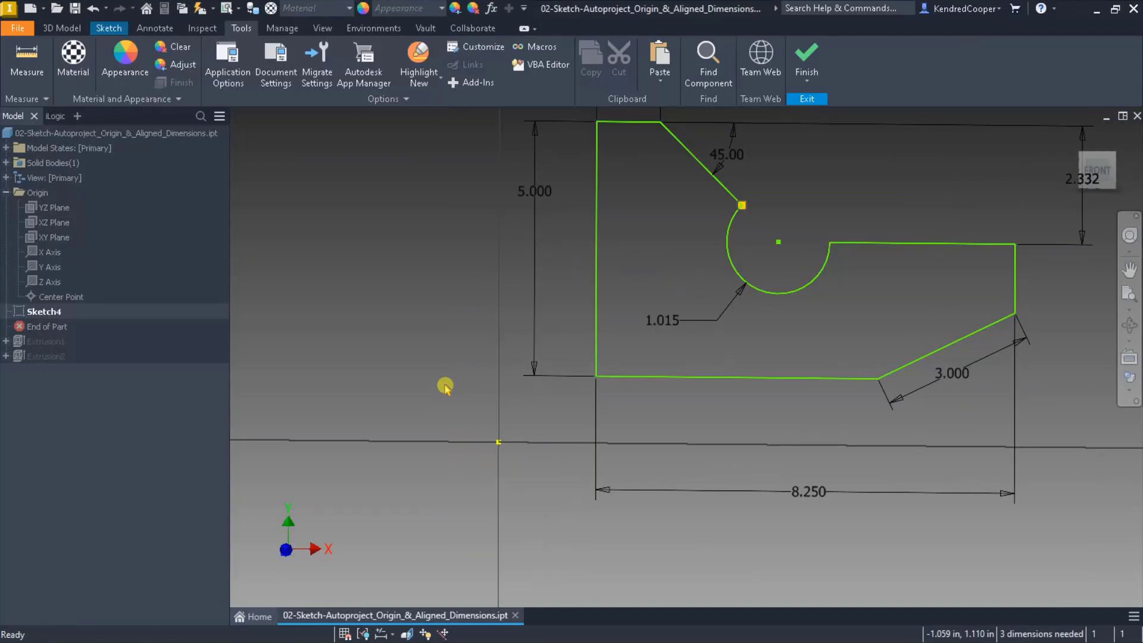
- Finish the sketch and close the 02-Sketch-Autoproject_Origin_&_Aligned_Dimensions.ipt part
key(Home)
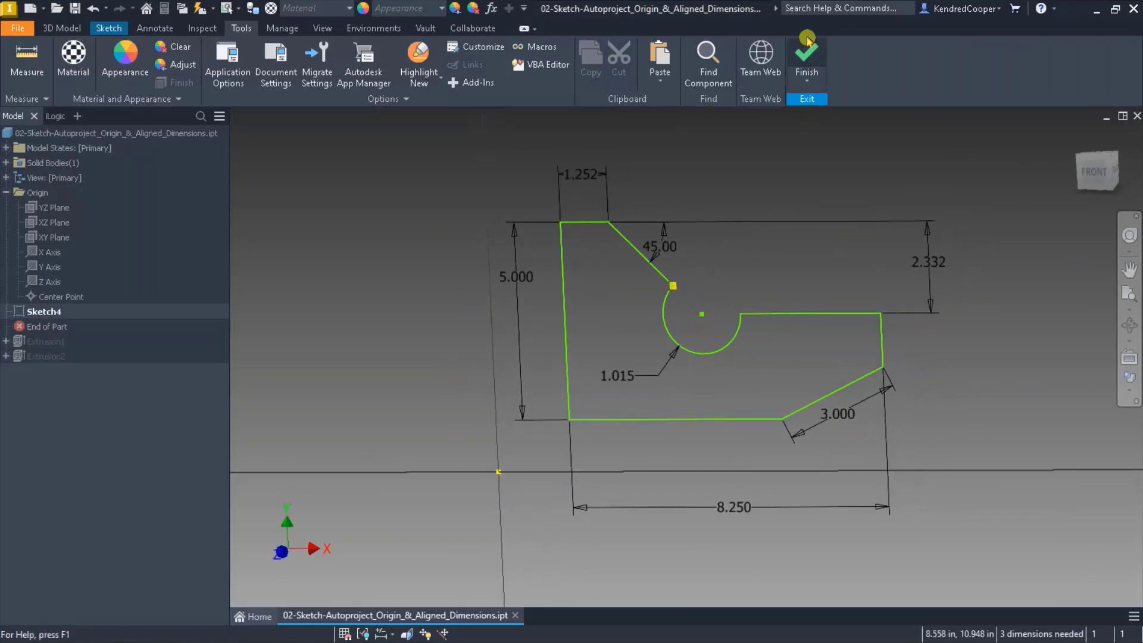
click(808, 56)
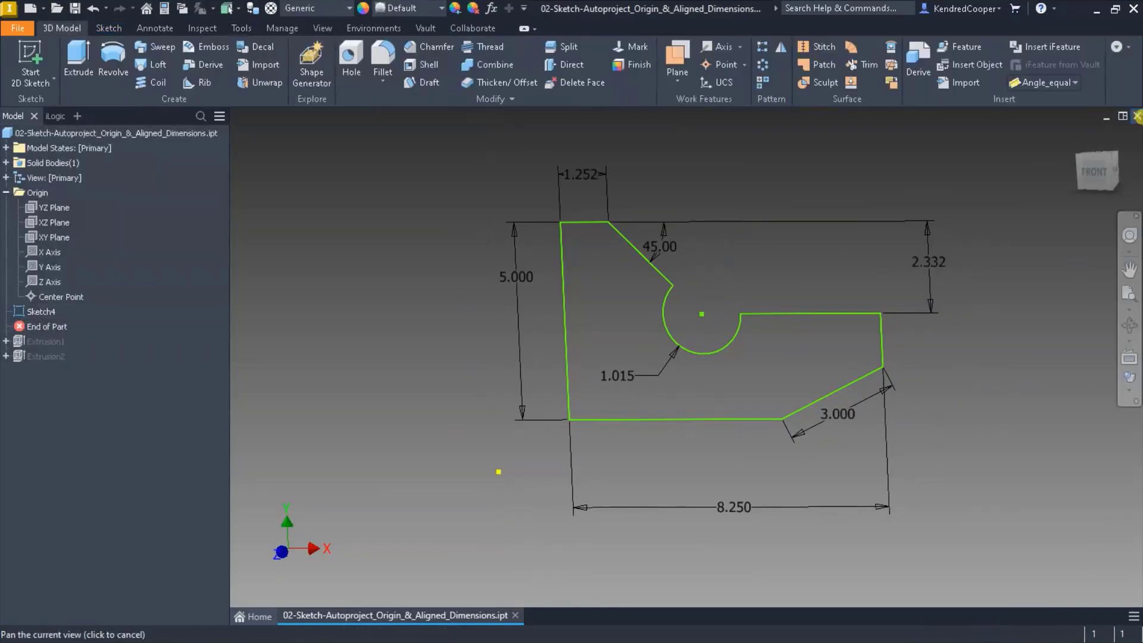
click(1137, 116)
click(549, 348)
- Open the part file 02-Sketch-Sketch_Blocks.ipt and start editing Sketch1
click(57, 9)
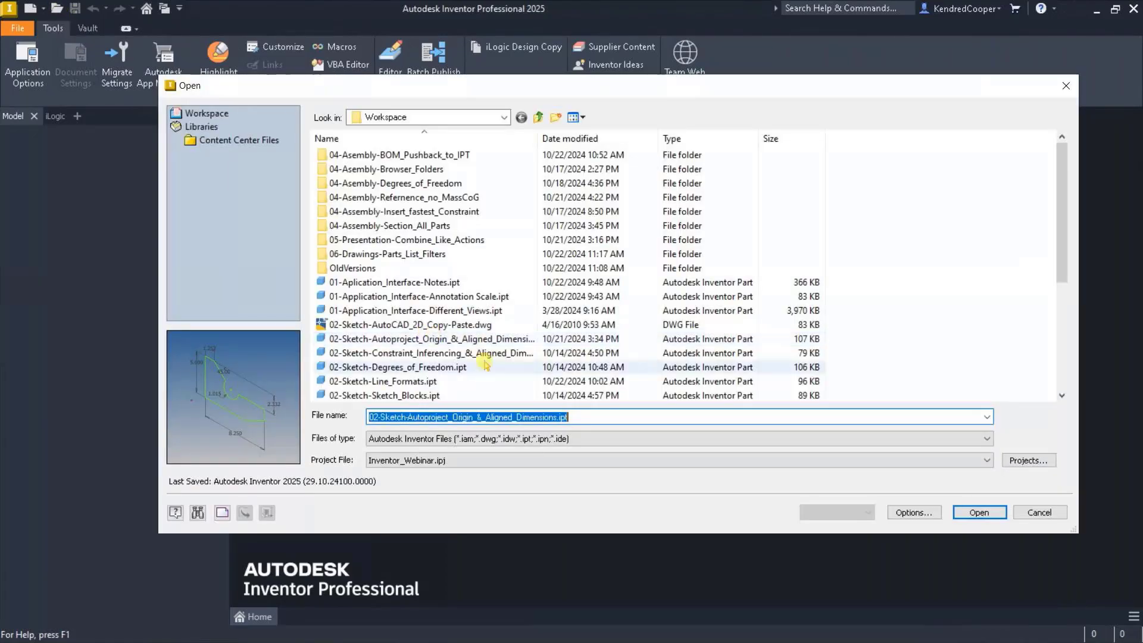
scroll(493, 346, down, 1)
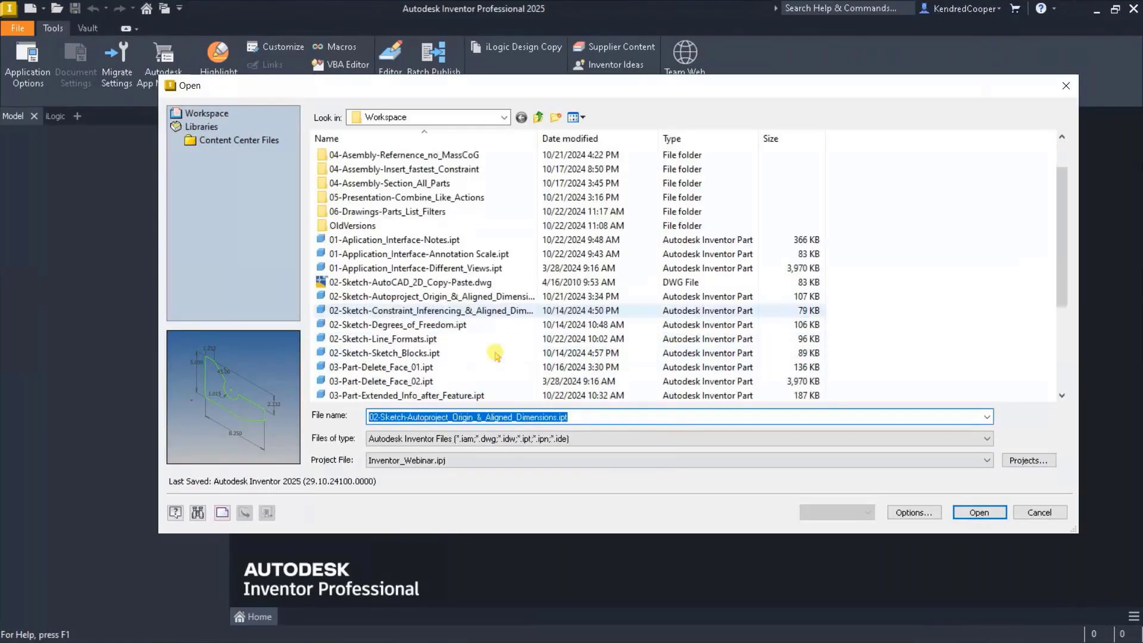
double_click(460, 354)
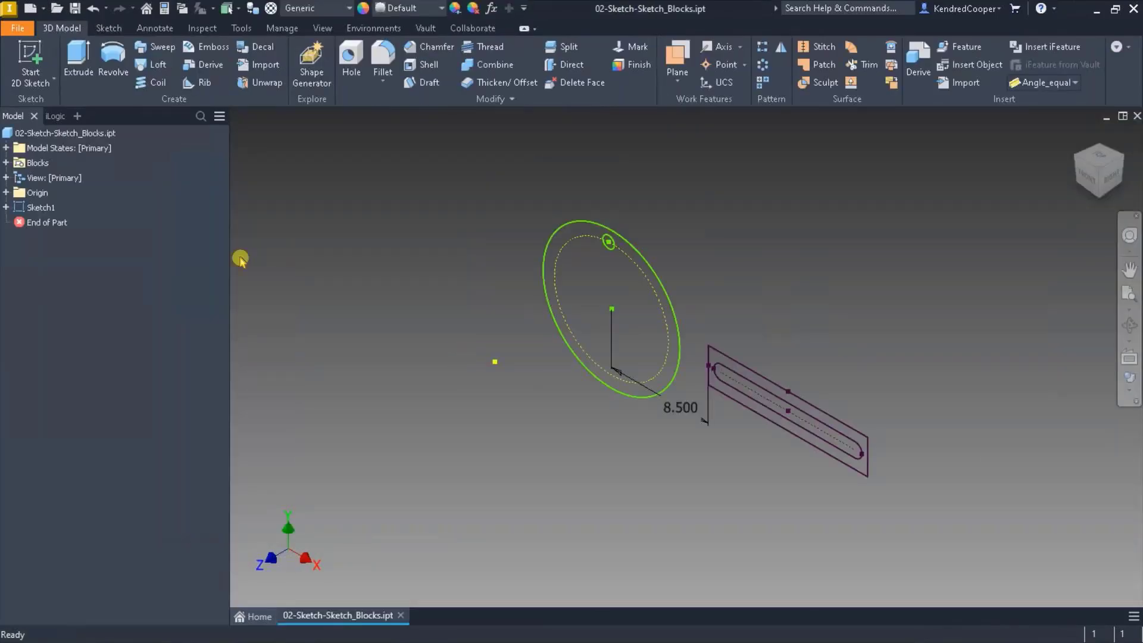
click(36, 207)
double_click(36, 207)
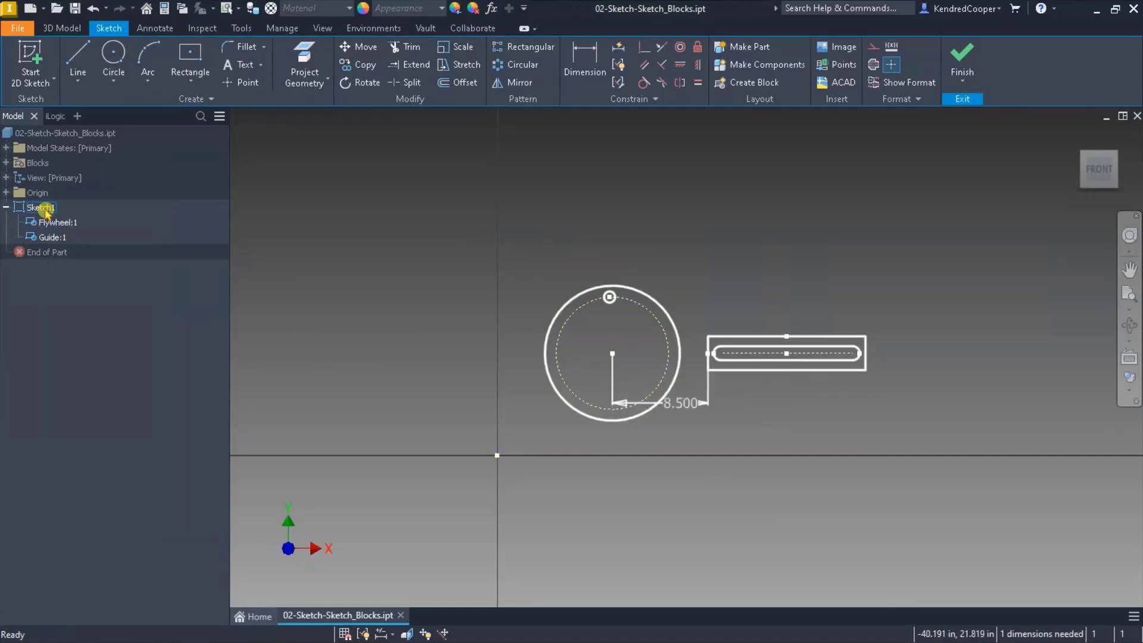
- Examine the Flywheel and Guide block instances in Sketch1 and their definitions in the Blocks folder
click(63, 225)
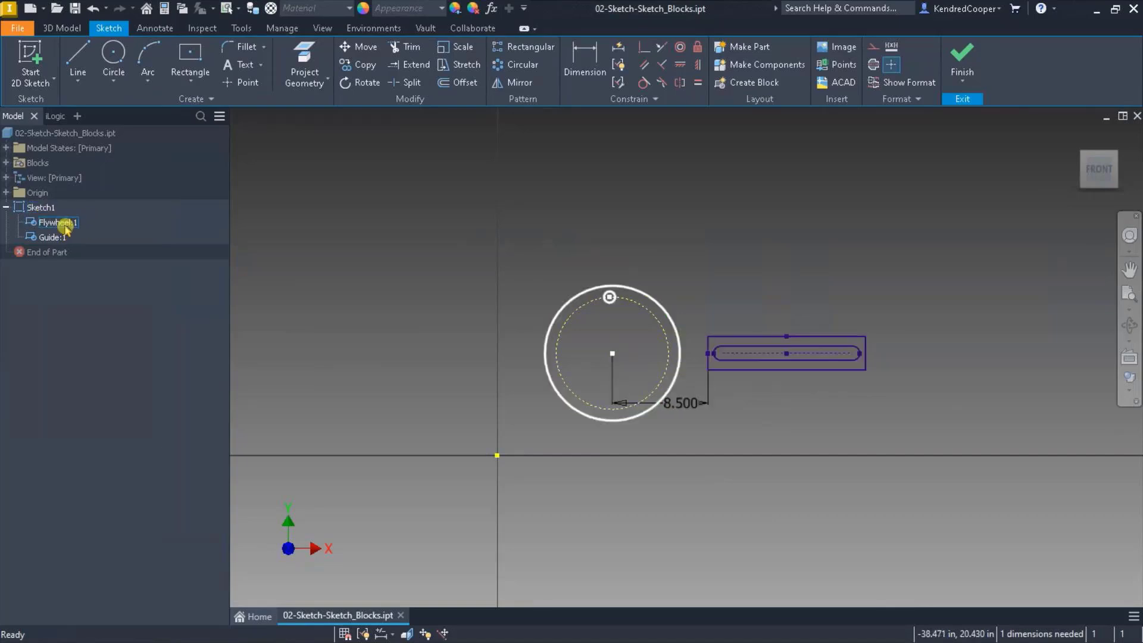
click(63, 238)
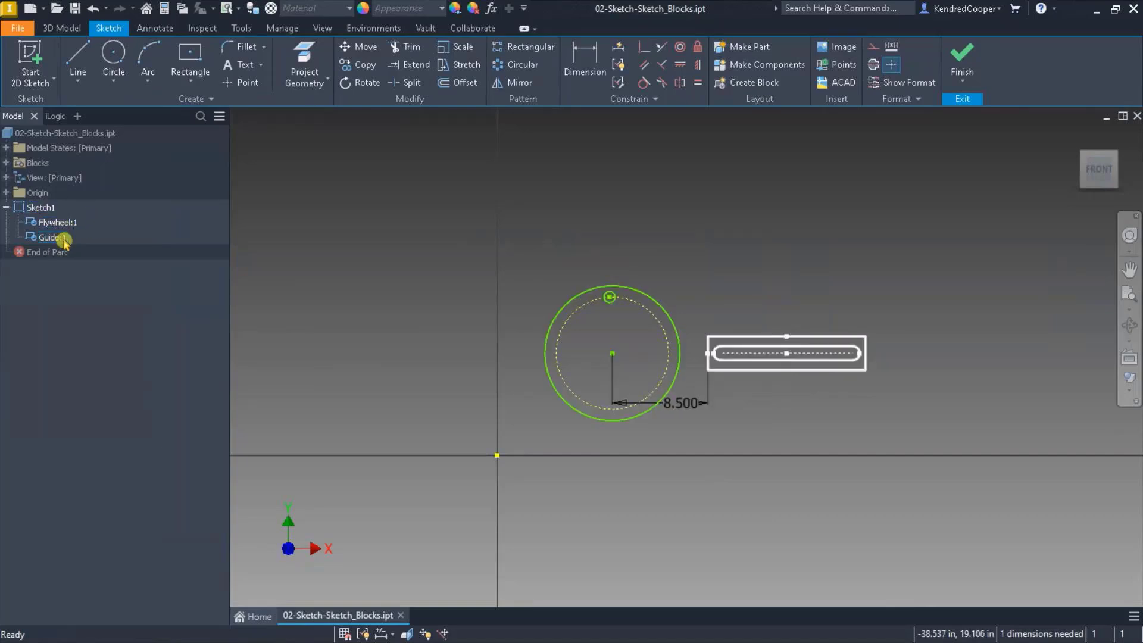
click(6, 162)
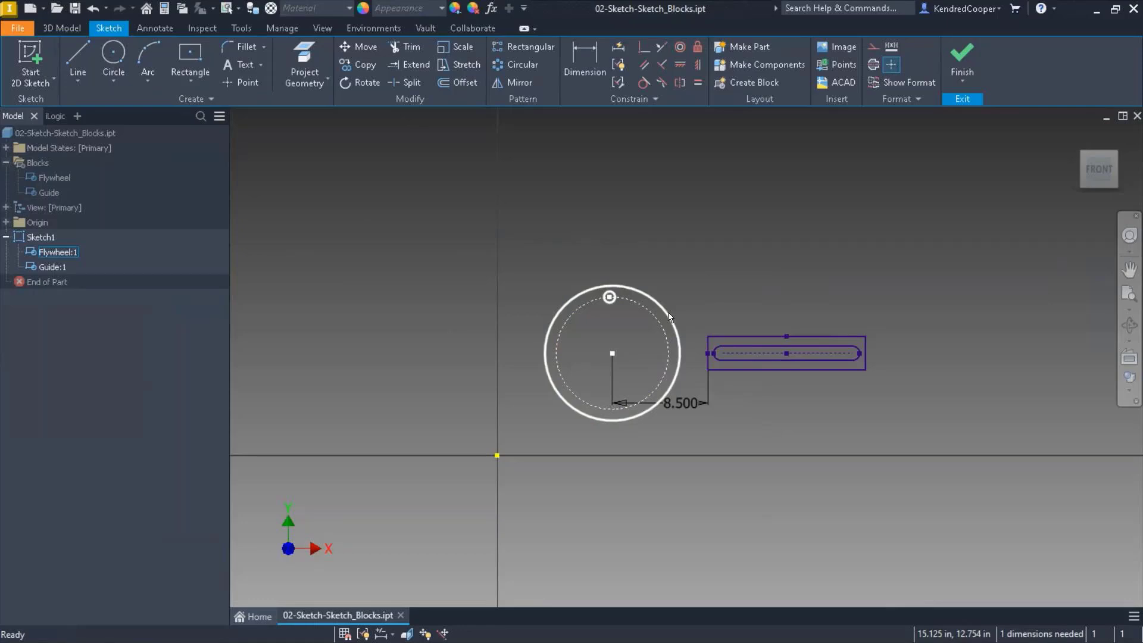
drag(669, 317, 696, 310)
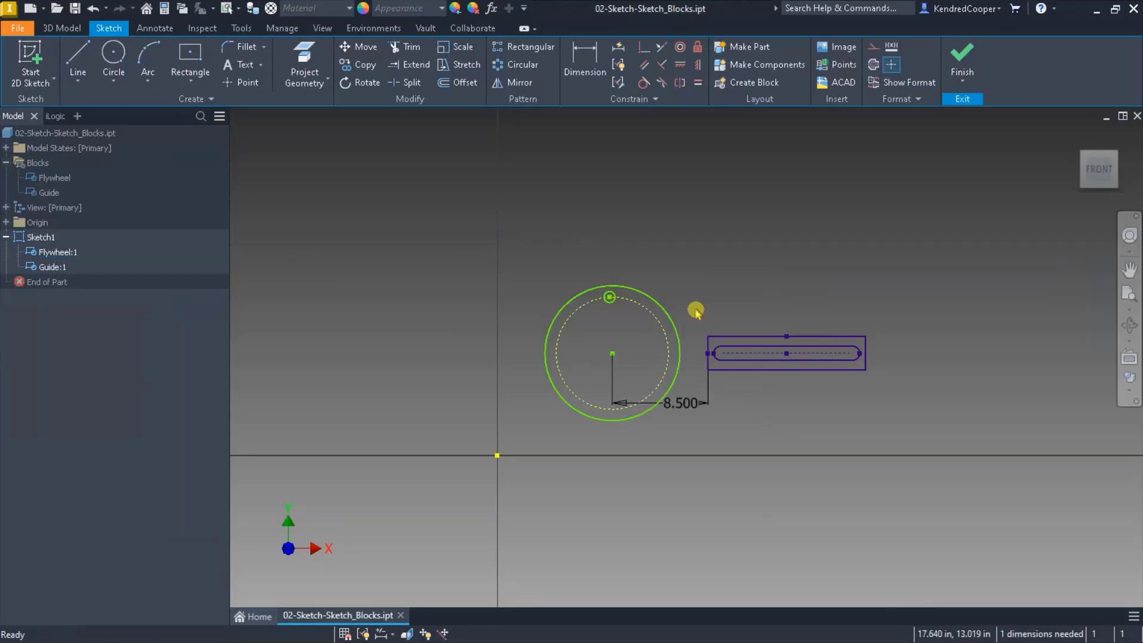
- Sketch a slightly sloping line about 8.3 in long above the Guide block as the upper edge of a link
scroll(697, 300, up, 3)
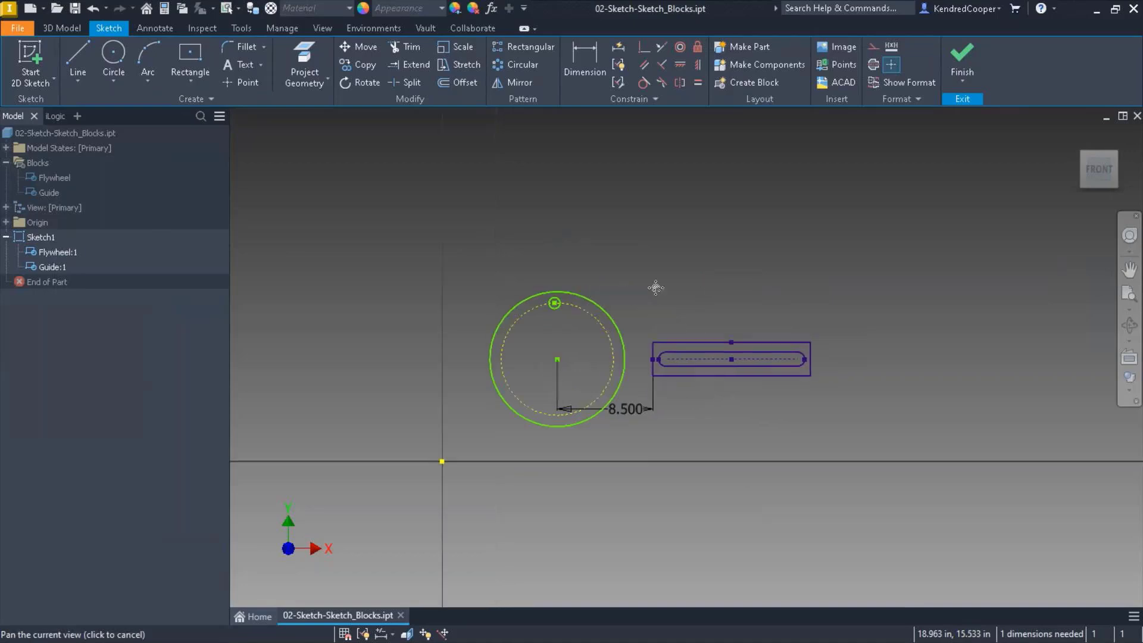
middle_drag(665, 295, 643, 245)
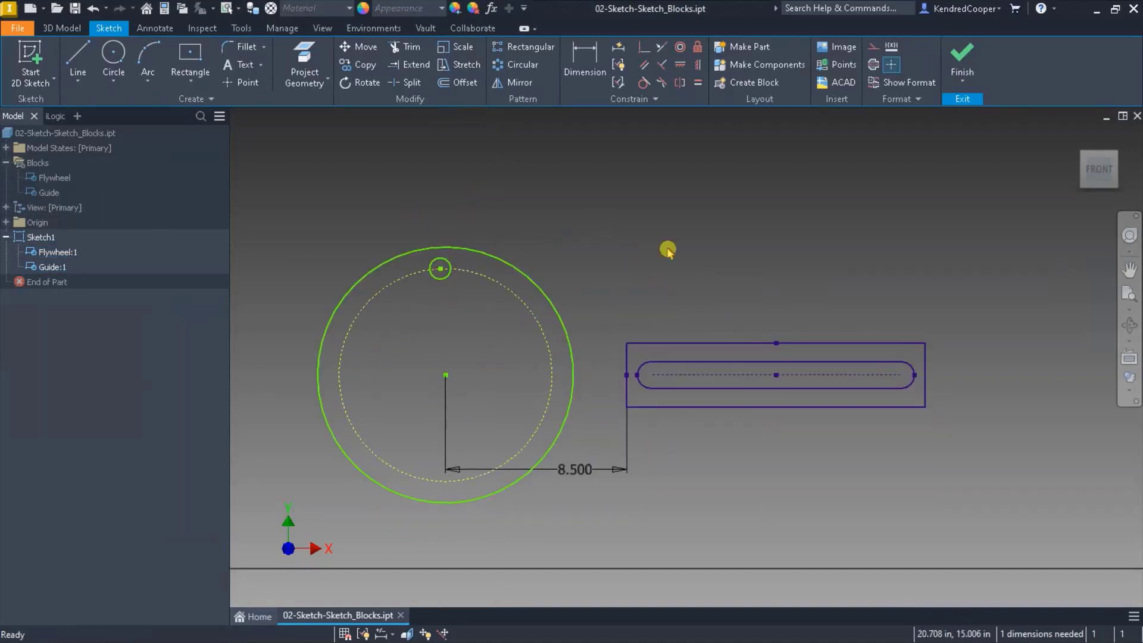
click(76, 60)
click(861, 208)
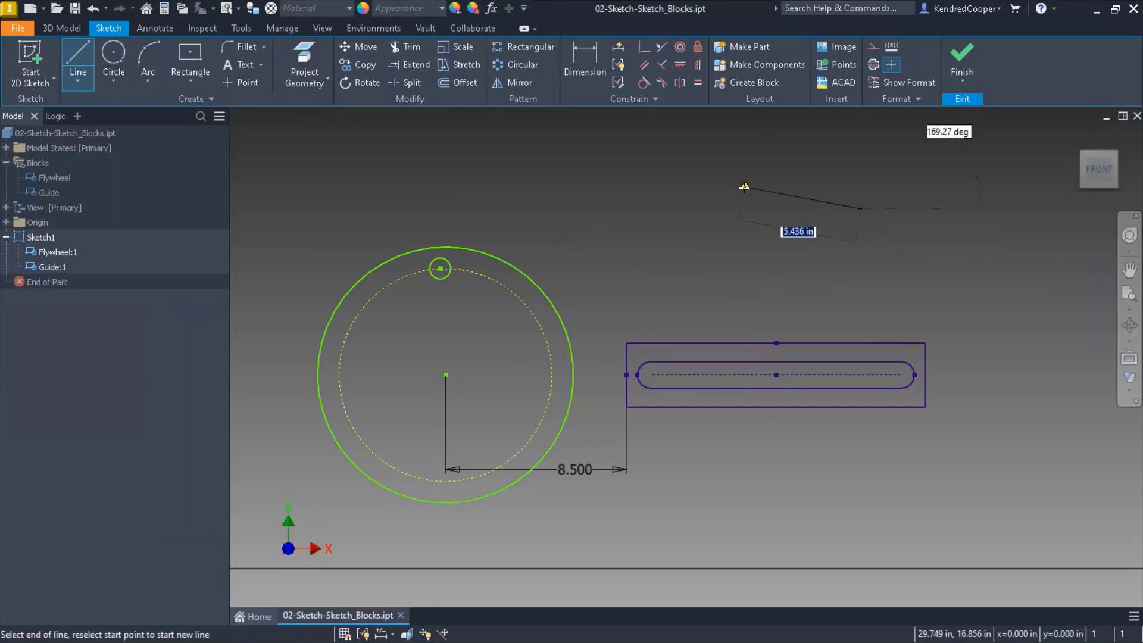
double_click(690, 171)
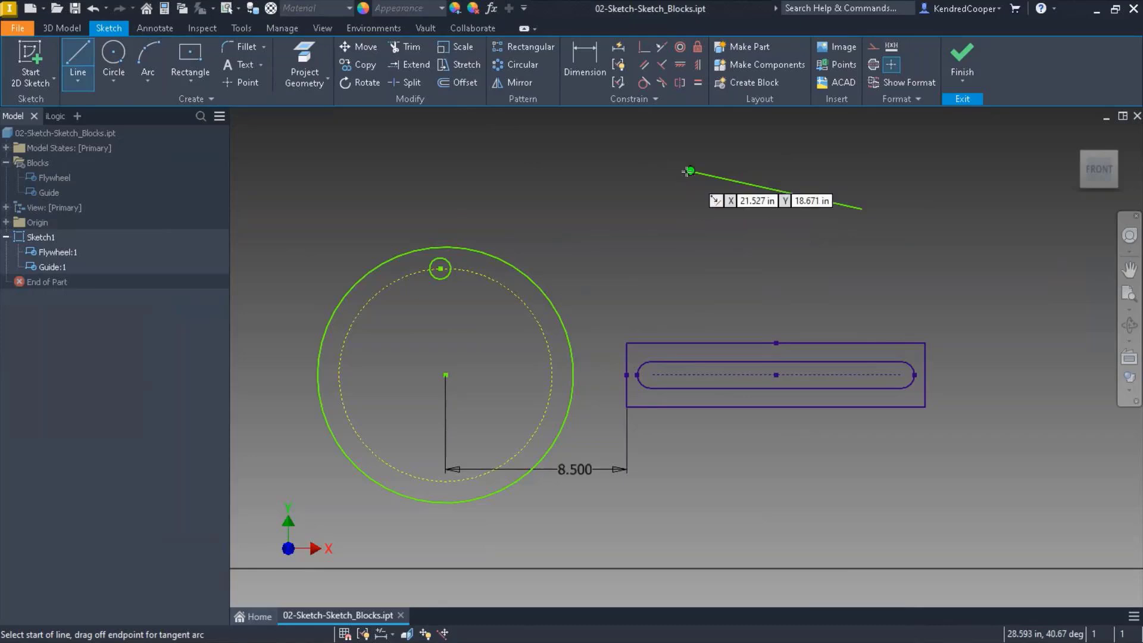
right_drag(657, 171, 659, 202)
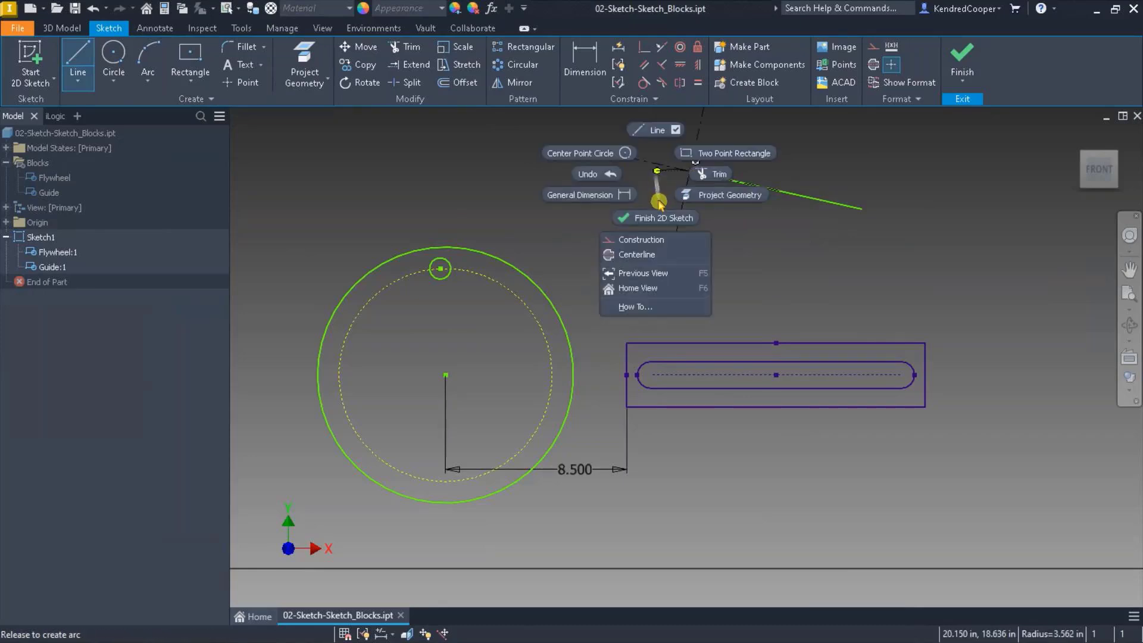
drag(659, 203, 116, 35)
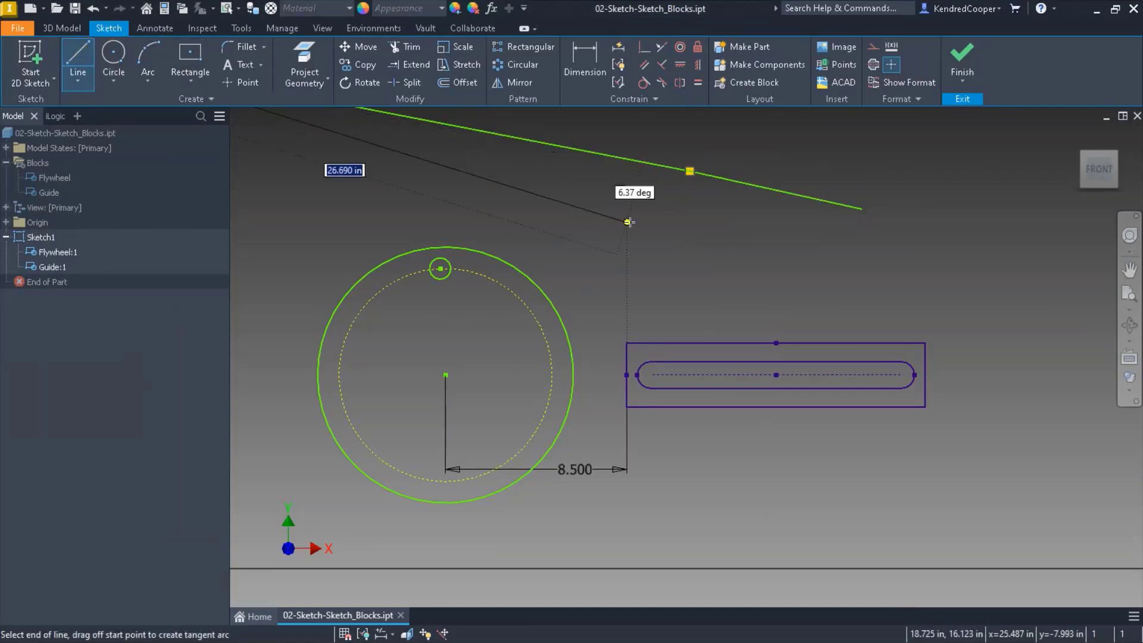
key(Escape)
click(631, 164)
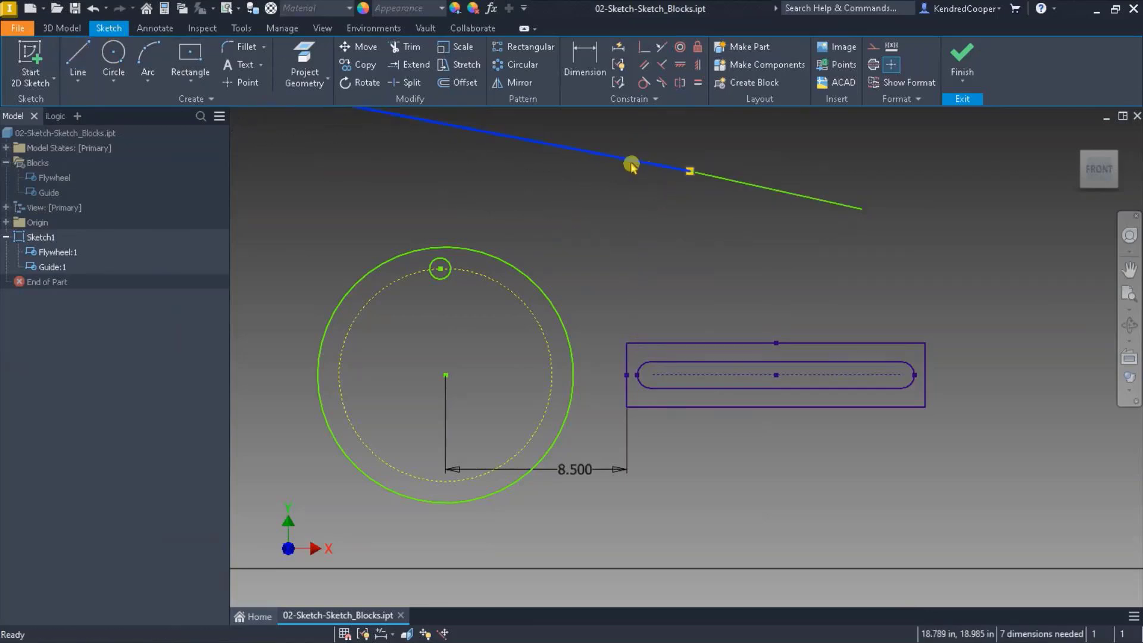
key(Delete)
- Complete the slot-shaped link outline with a tangent arc, a parallel lower line about 8.26 in long and a closing tangent arc
click(78, 60)
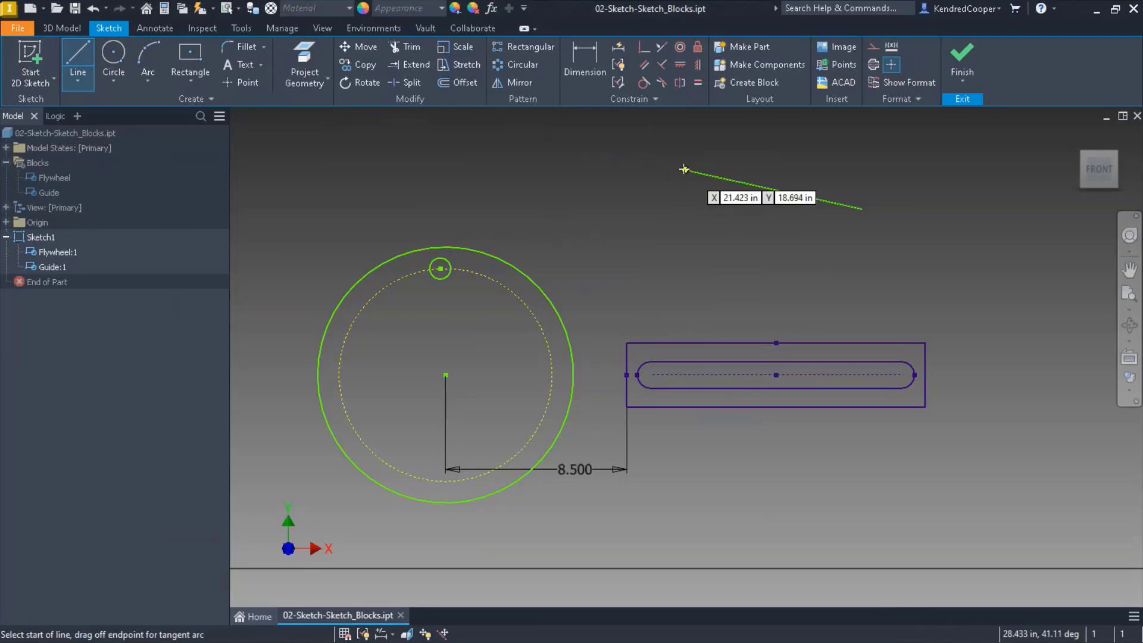
drag(686, 170, 682, 210)
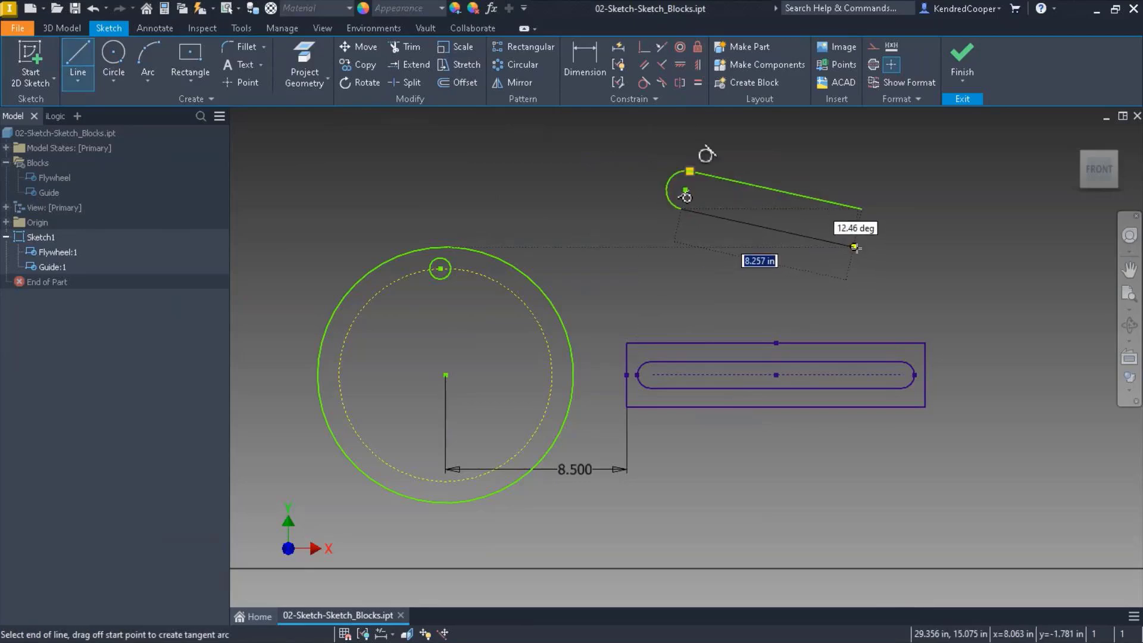
click(855, 247)
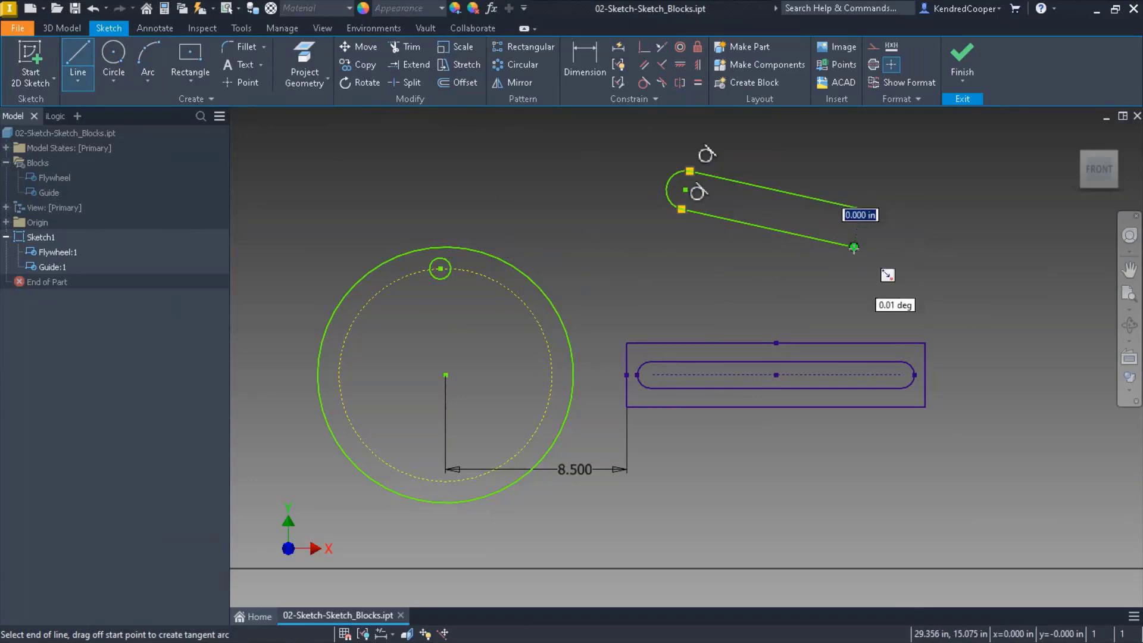
key(Escape)
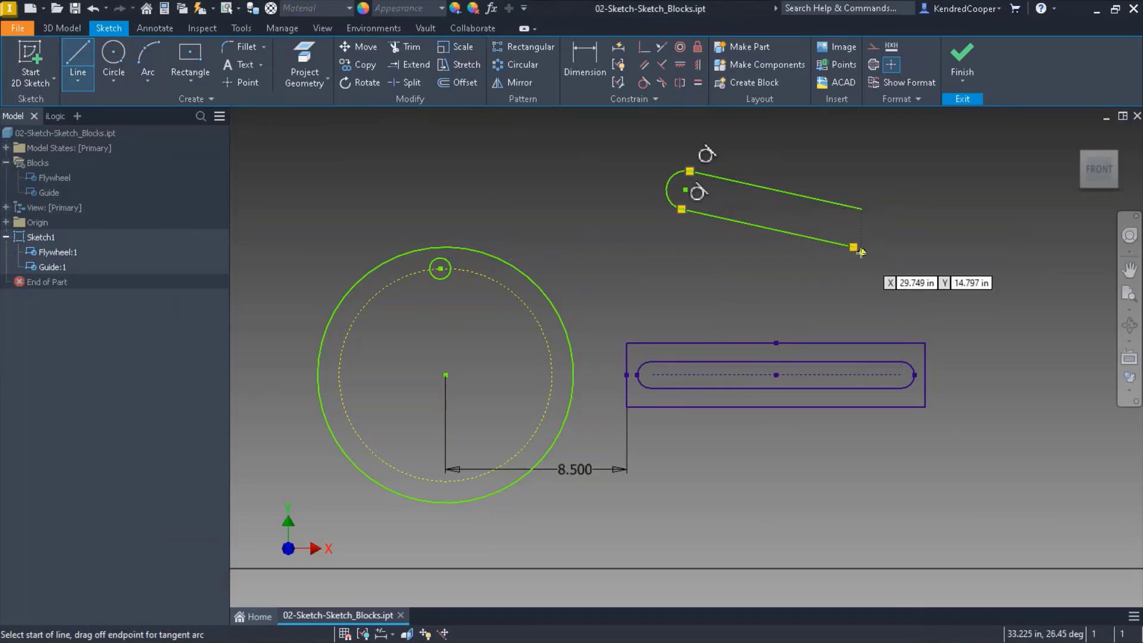
drag(854, 246, 862, 209)
right_click(924, 173)
click(946, 162)
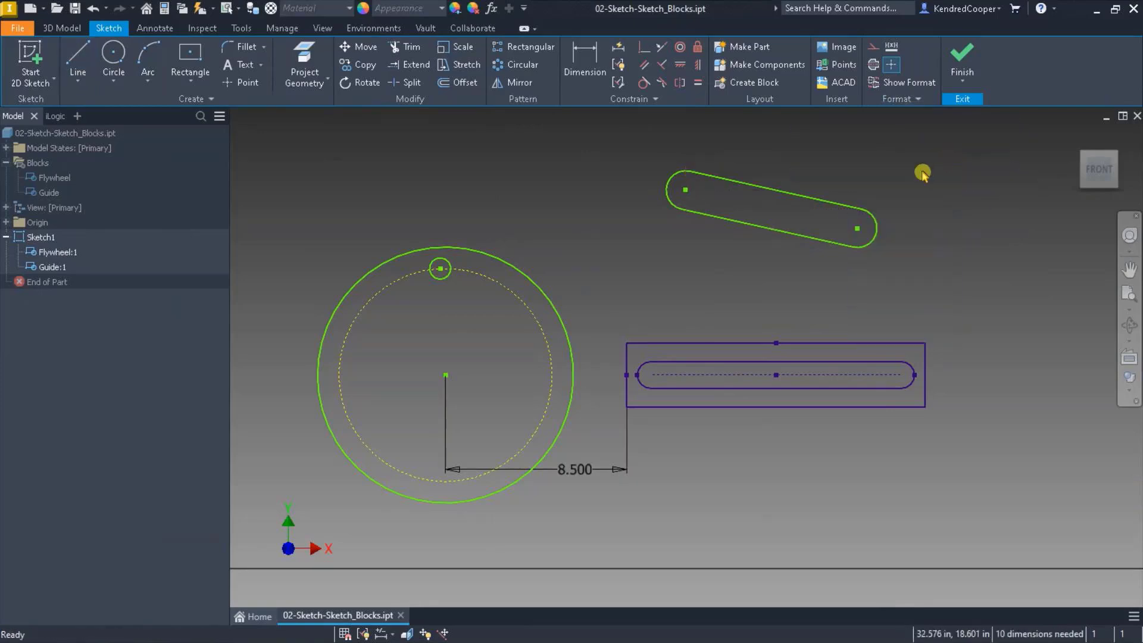
- Dimension the radius of the link's end arc nearest the lower end and set it to .875 in
key(d)
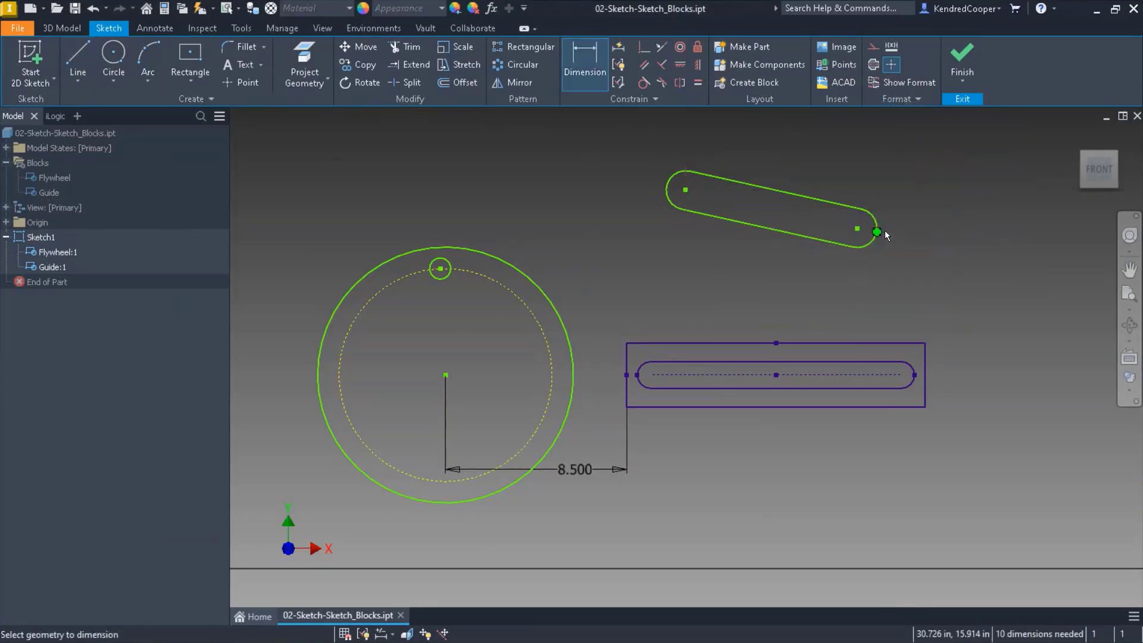
click(879, 229)
click(909, 211)
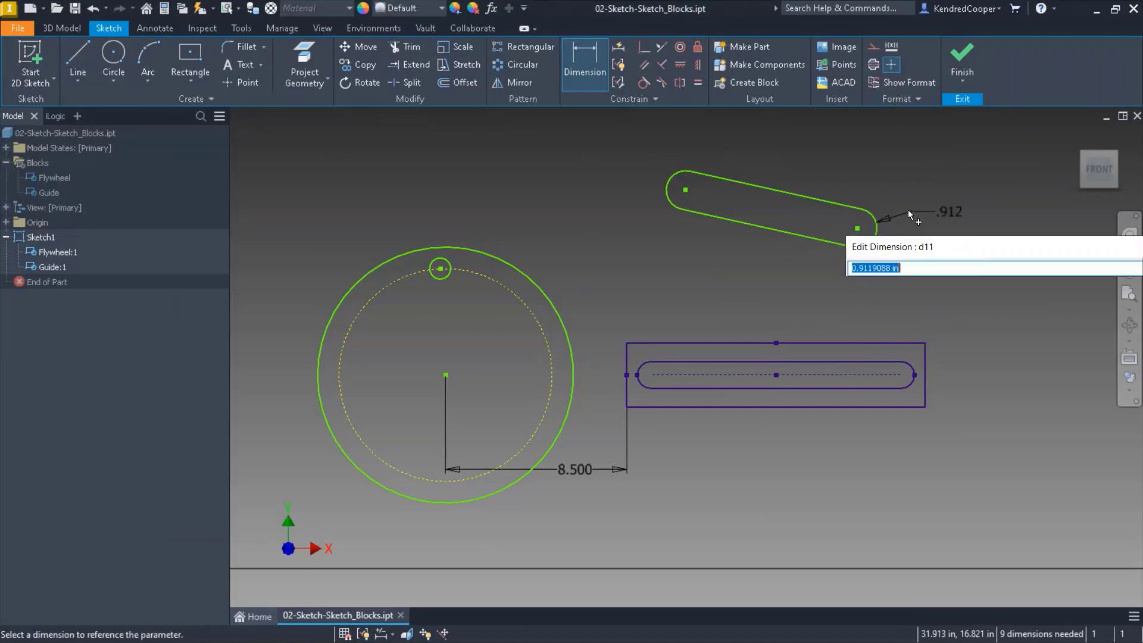
text(.875)
key(Return)
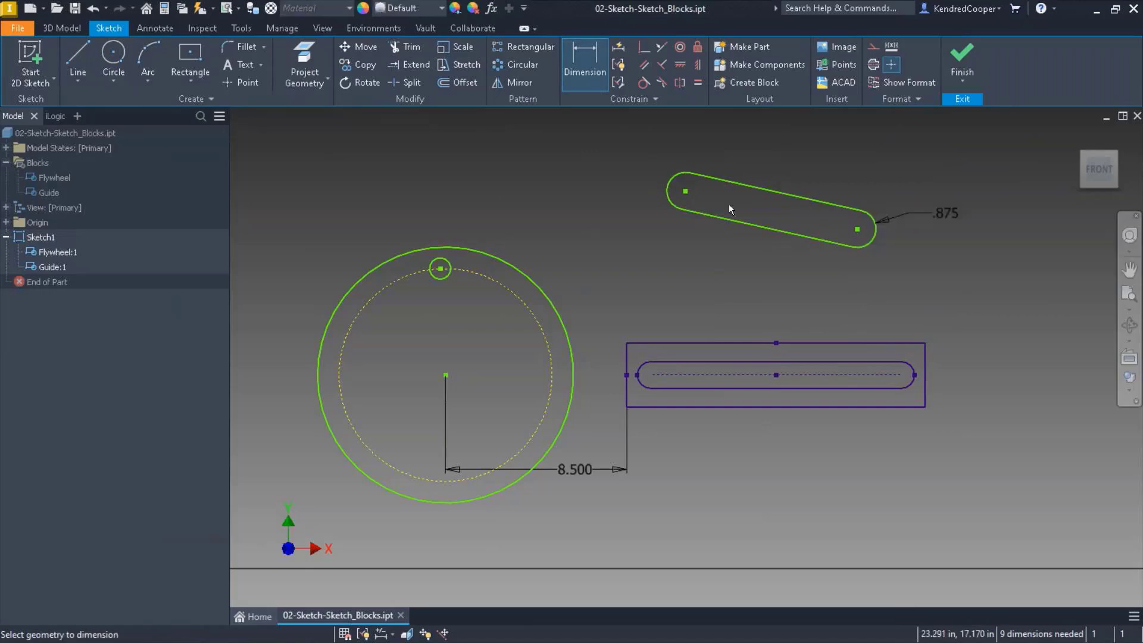
- Dimension the distance between the link's two end arc centres and set it to 12 in
click(686, 191)
click(855, 232)
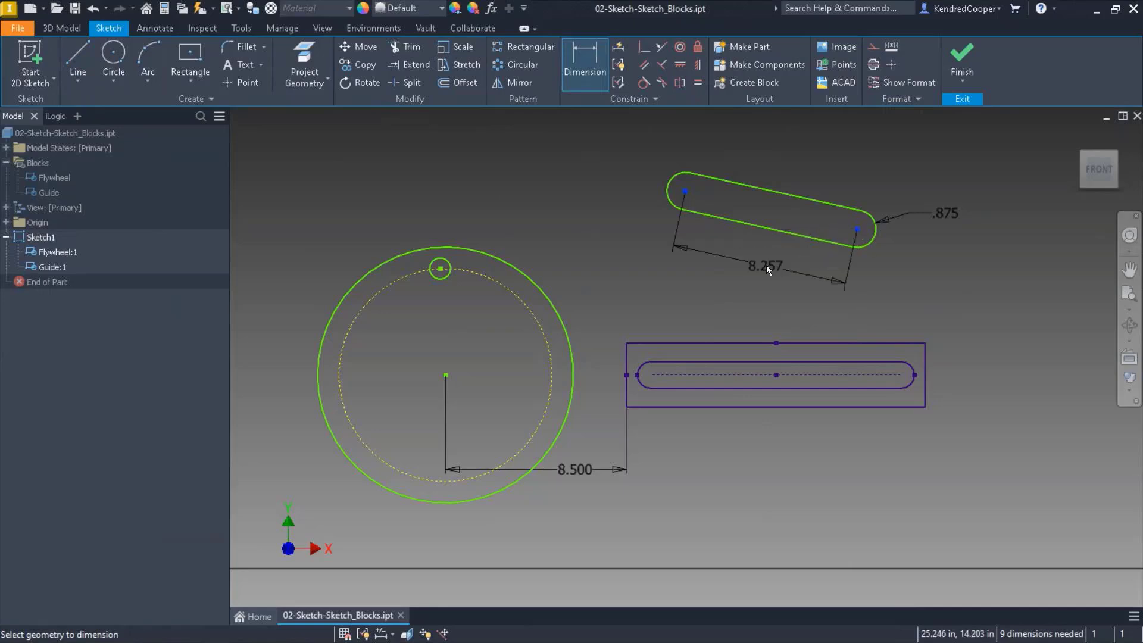
click(810, 292)
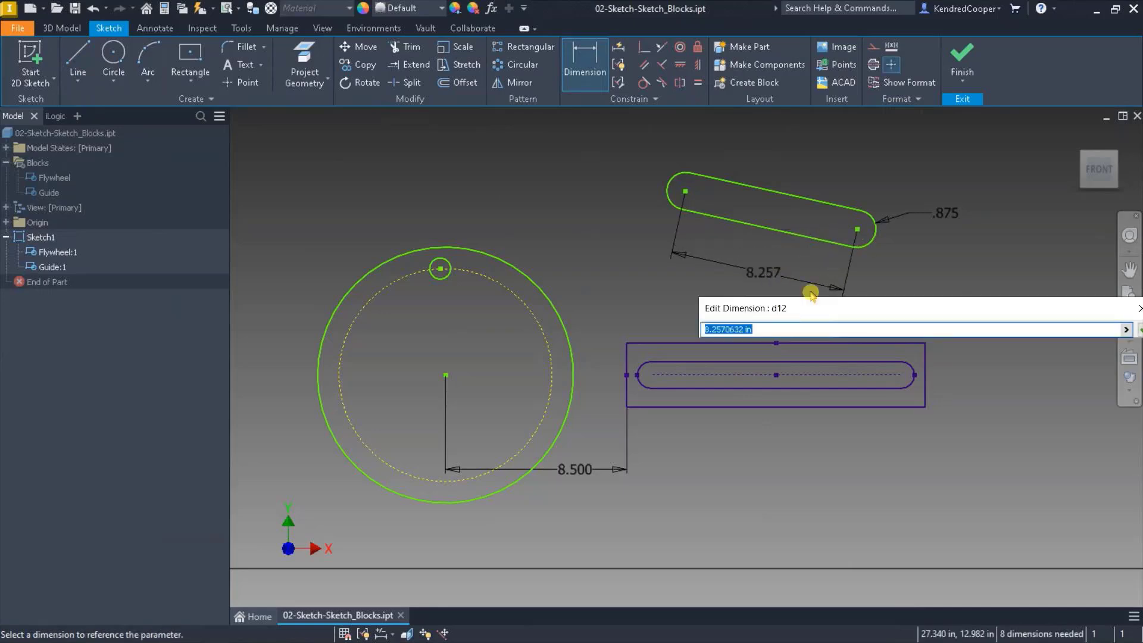
text(12)
key(Return)
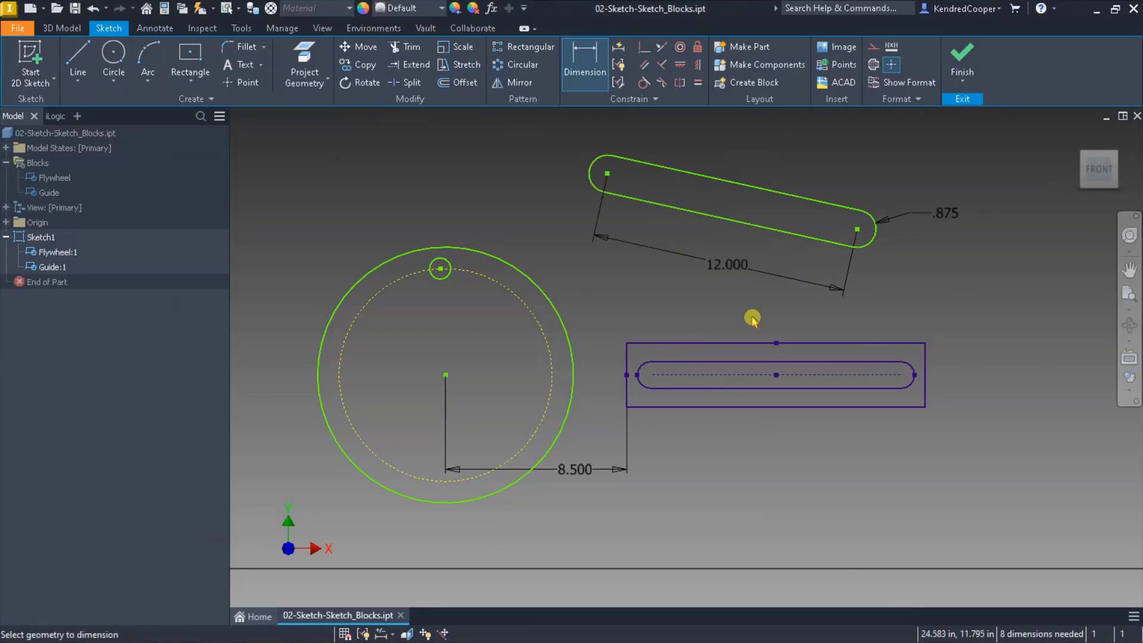
middle_drag(751, 320, 739, 351)
key(Escape)
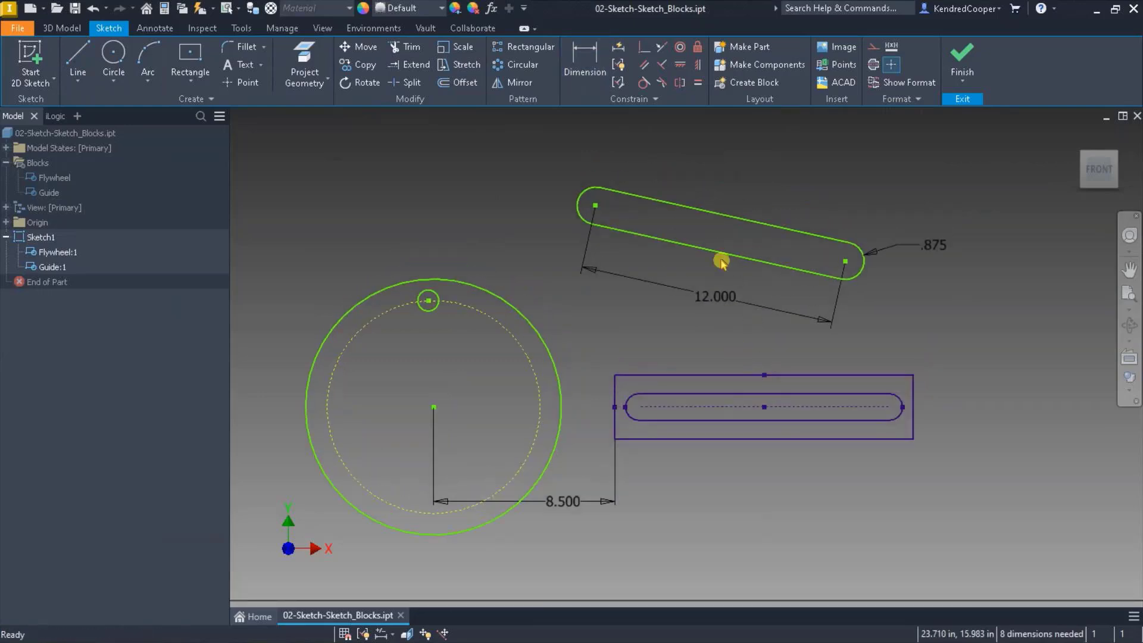
- Make the link's upper edge tangent to its .875 in end arc and test the outline by moving that edge
drag(728, 254, 731, 255)
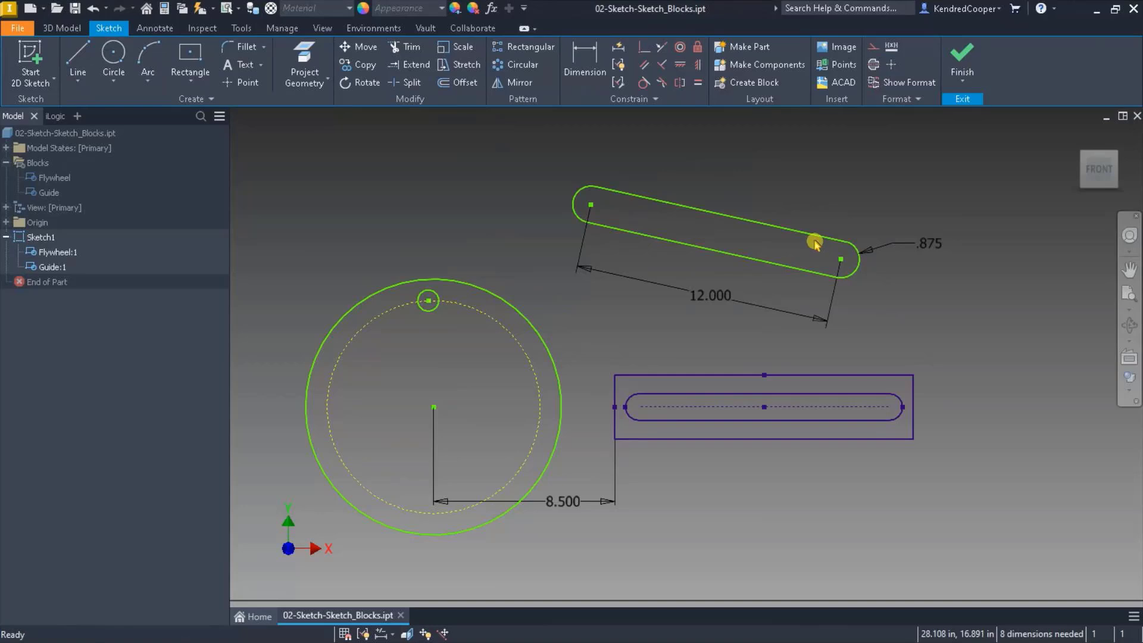
mouse_move(814, 243)
mouse_down()
mouse_move(878, 209)
mouse_move(855, 250)
mouse_move(850, 228)
mouse_up()
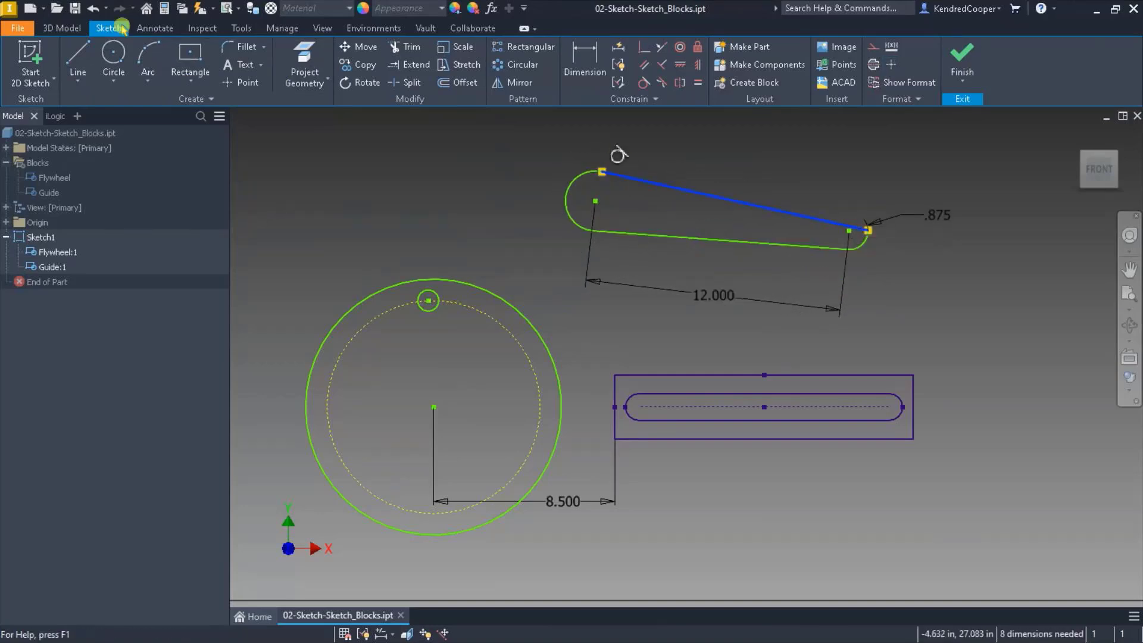
click(644, 83)
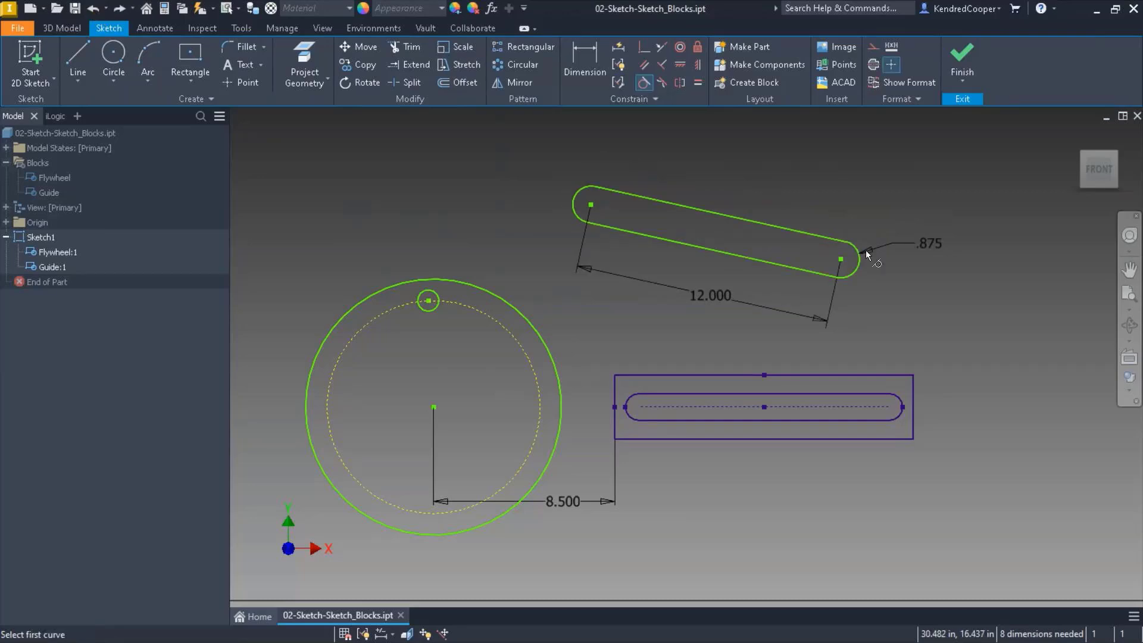
click(859, 252)
click(838, 241)
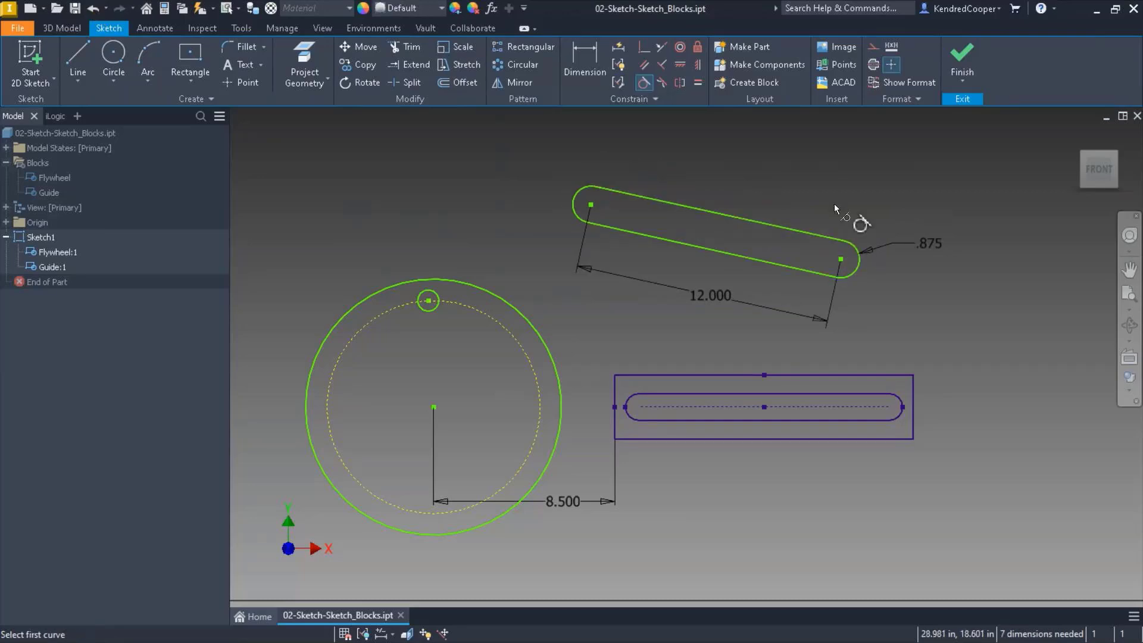
key(Escape)
drag(731, 216, 806, 186)
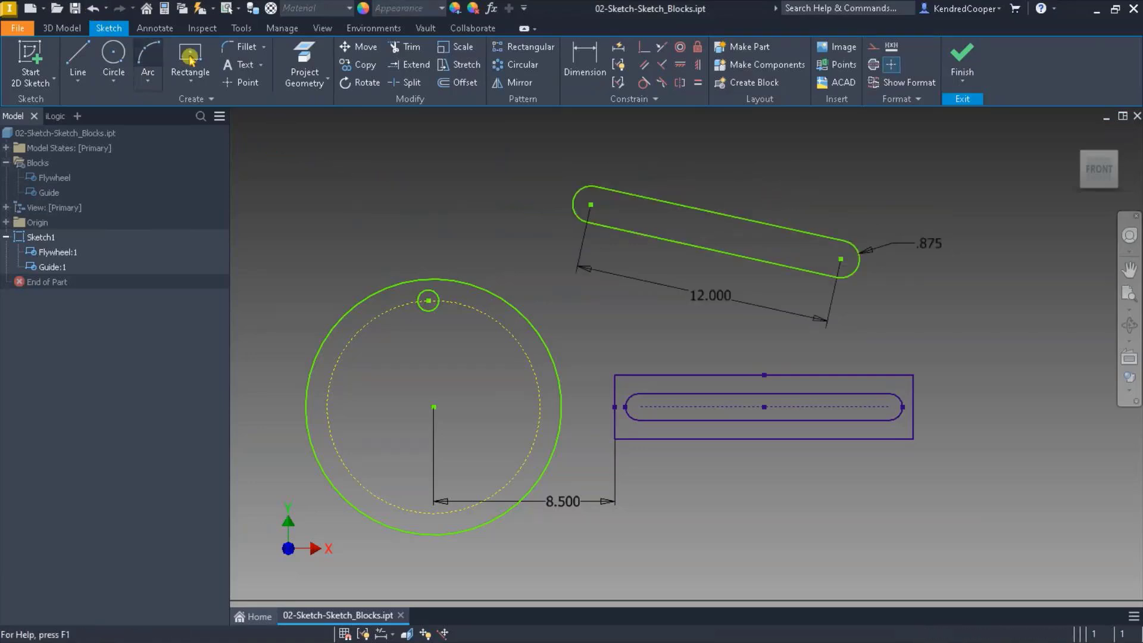
drag(799, 228, 839, 192)
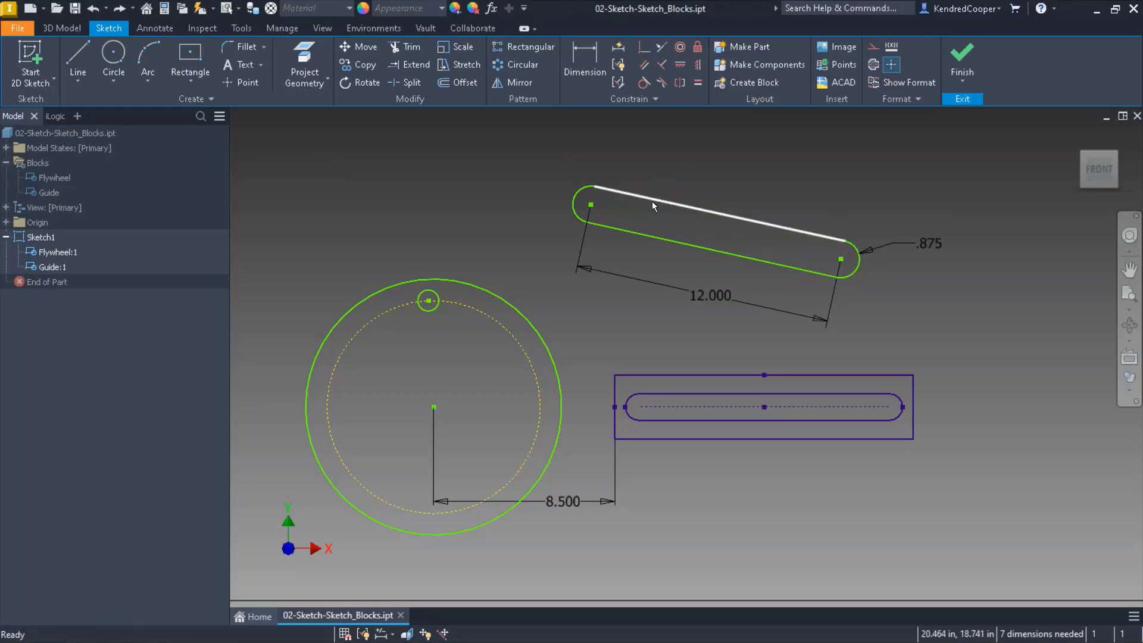
drag(554, 149, 669, 156)
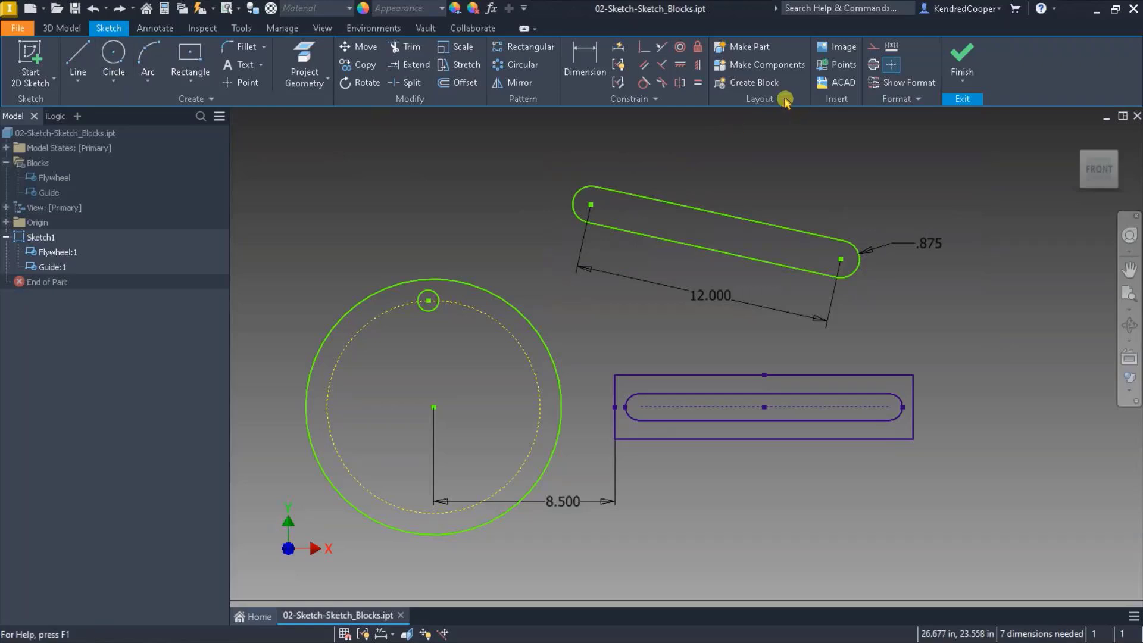
- Check that the Layout group is enabled for display among the sketch ribbon groups
right_click(536, 100)
mouse_move(536, 103)
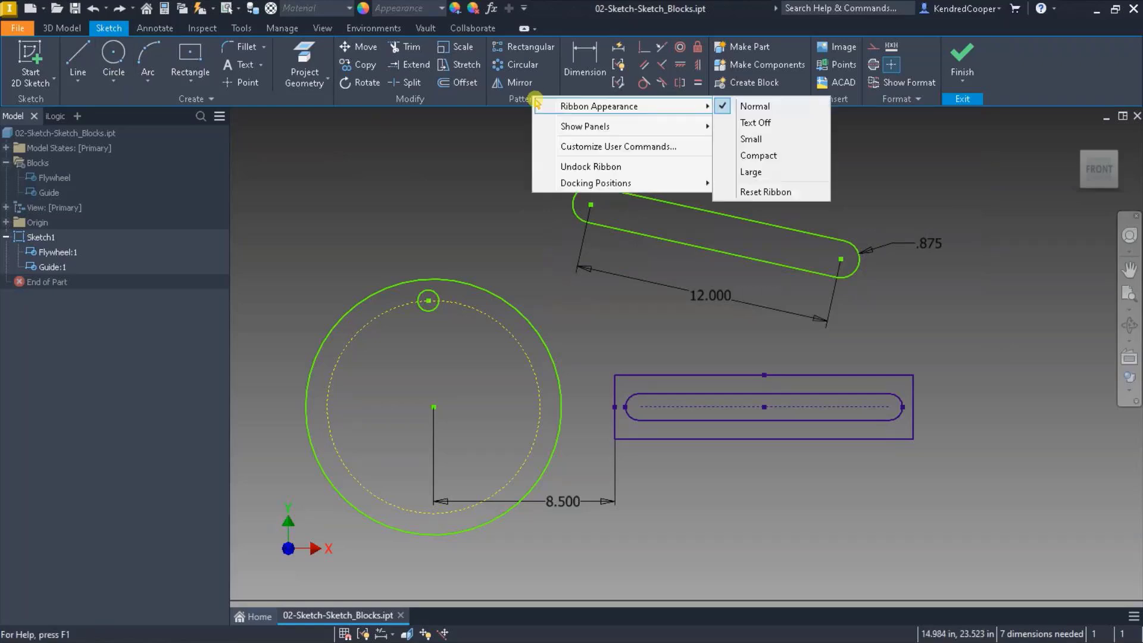
mouse_move(644, 127)
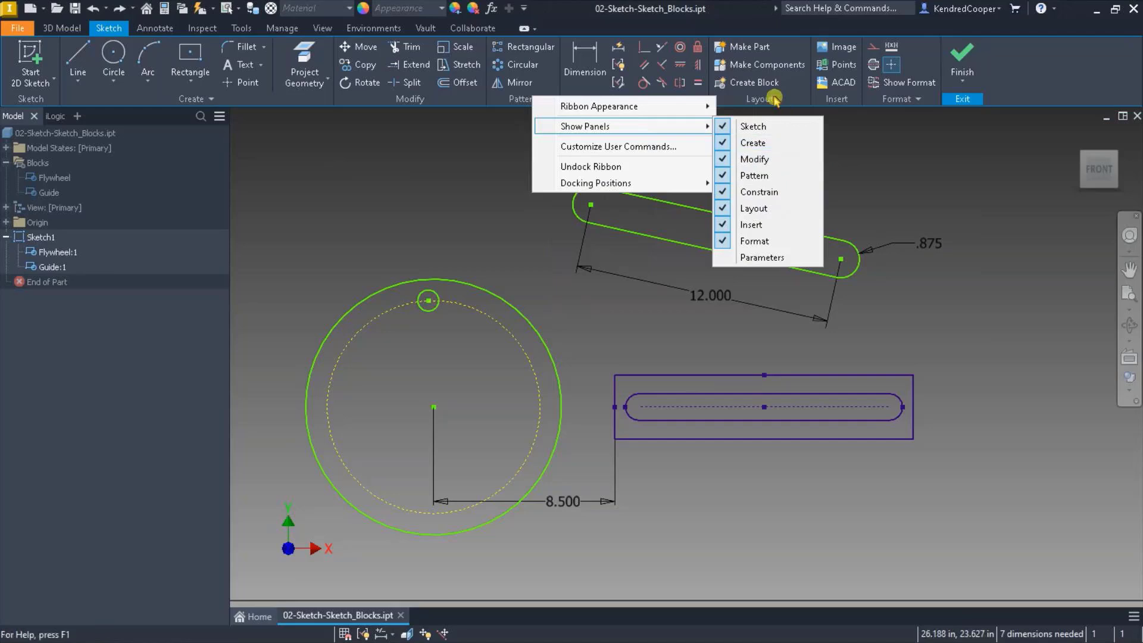
click(1015, 95)
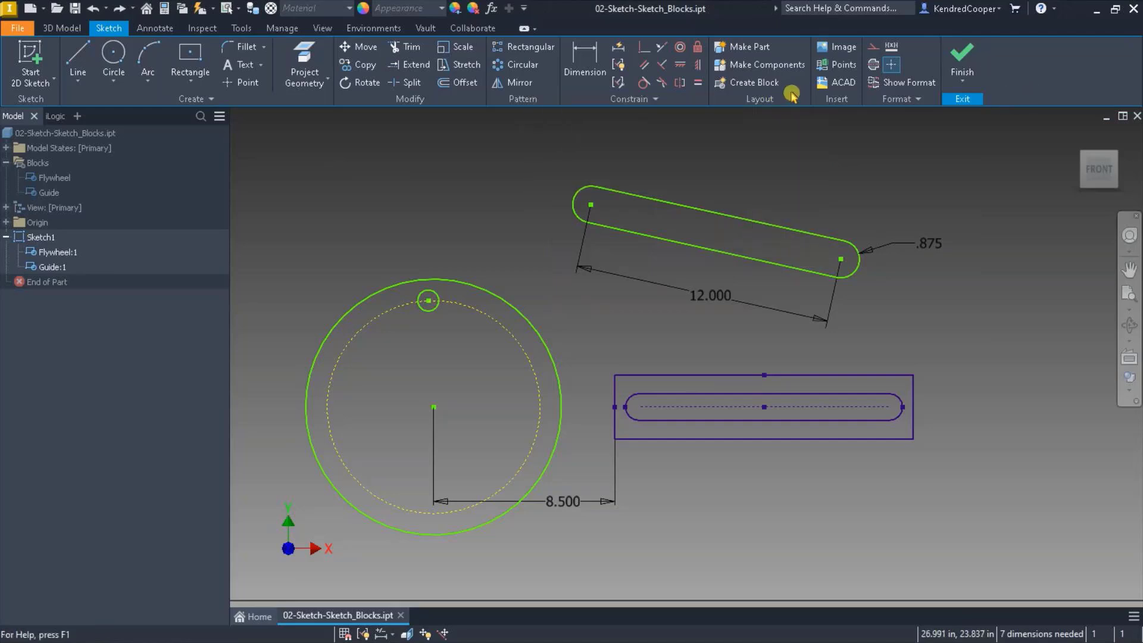
- Create a sketch block named Linkage from the link geometry, with its insert point at the lower end arc's centre
click(753, 82)
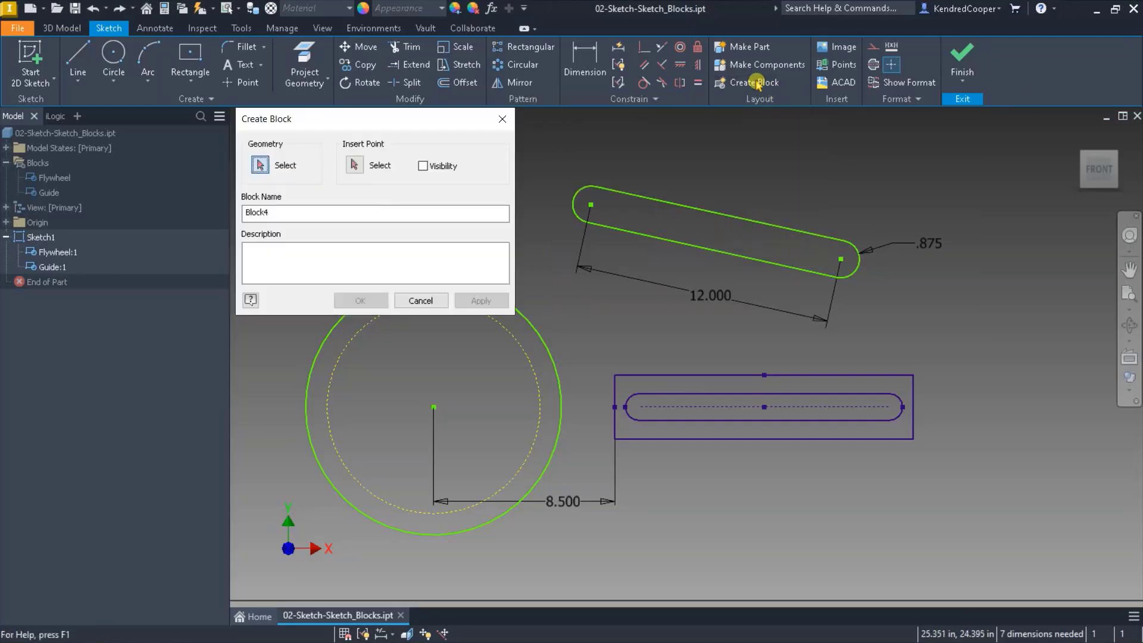
double_click(360, 212)
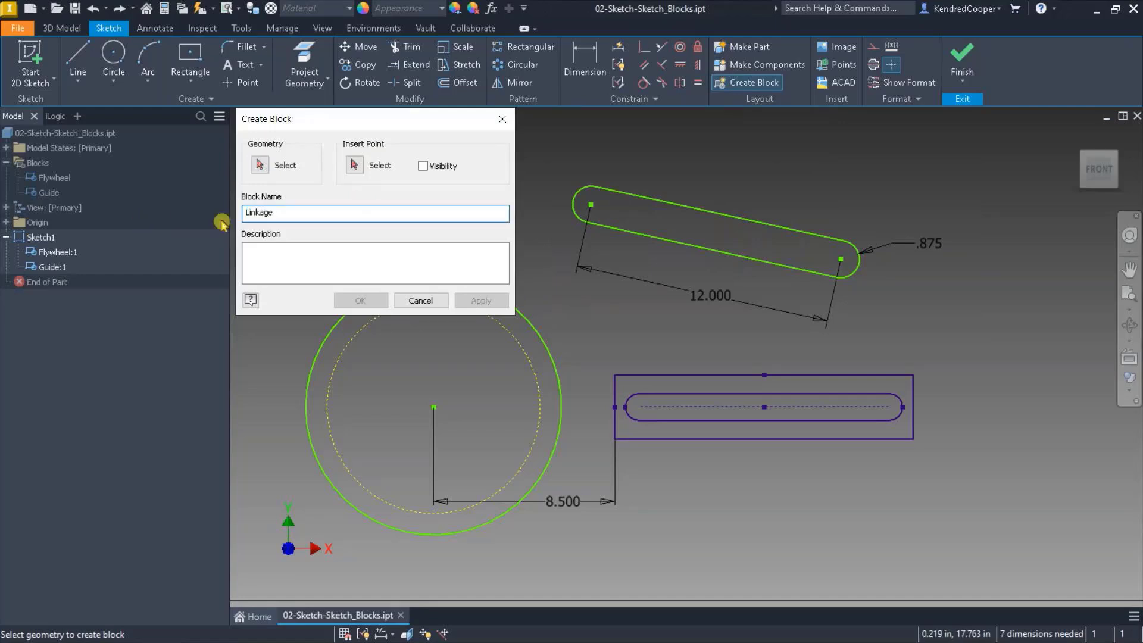
click(271, 167)
drag(539, 154, 1014, 329)
click(356, 166)
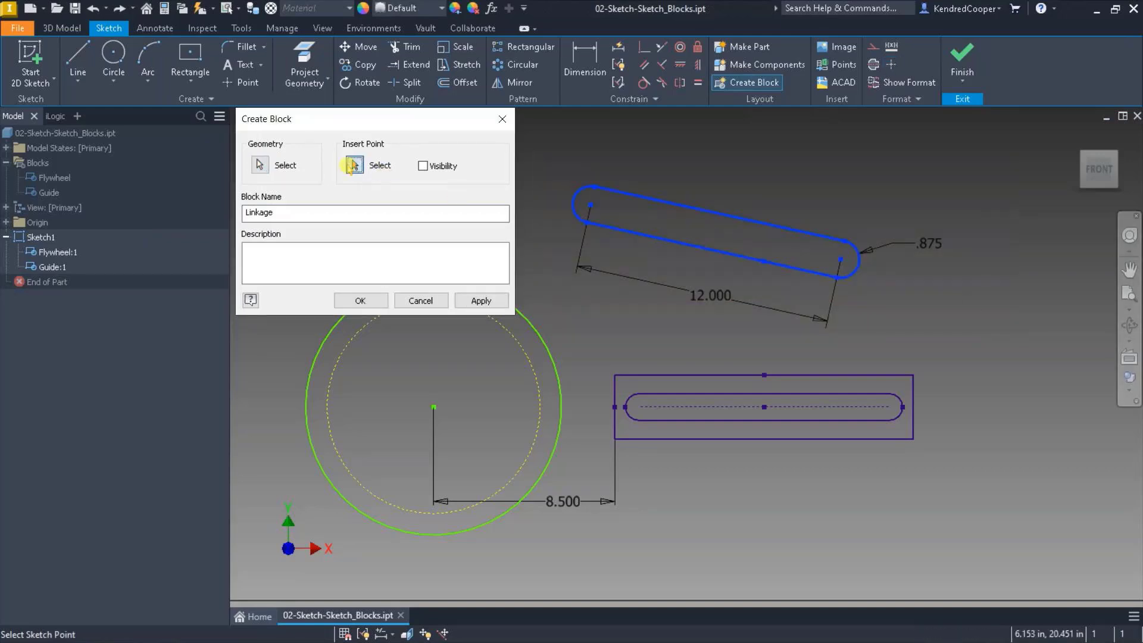
click(841, 260)
click(360, 301)
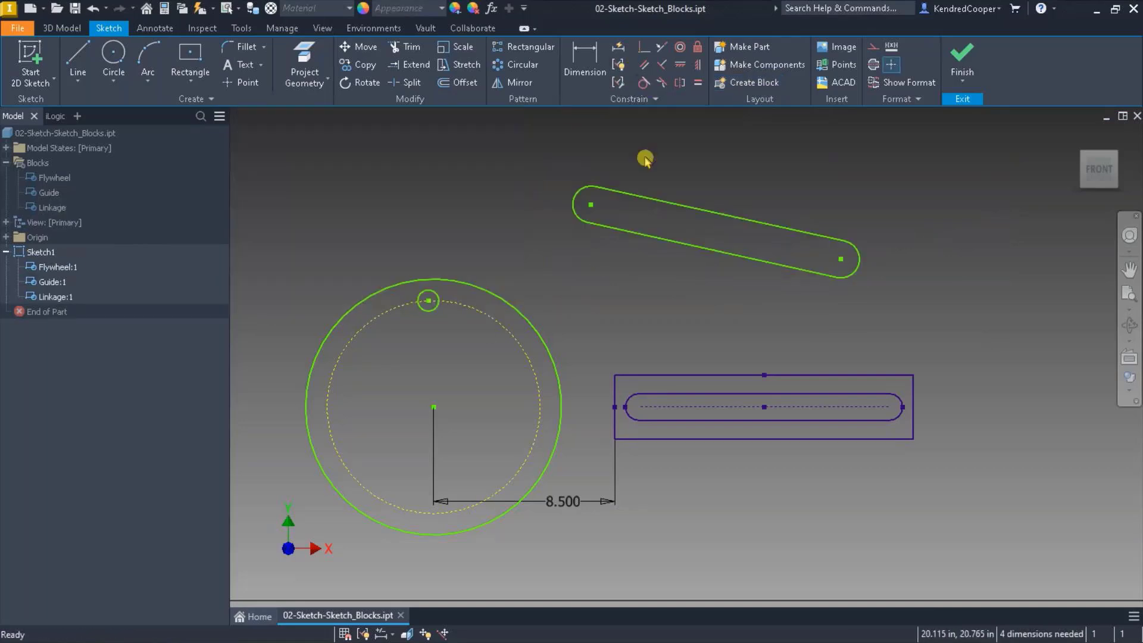
- Make the centre of the Linkage block's upper end coincident with the Flywheel's small pin circle centre
drag(637, 200, 698, 264)
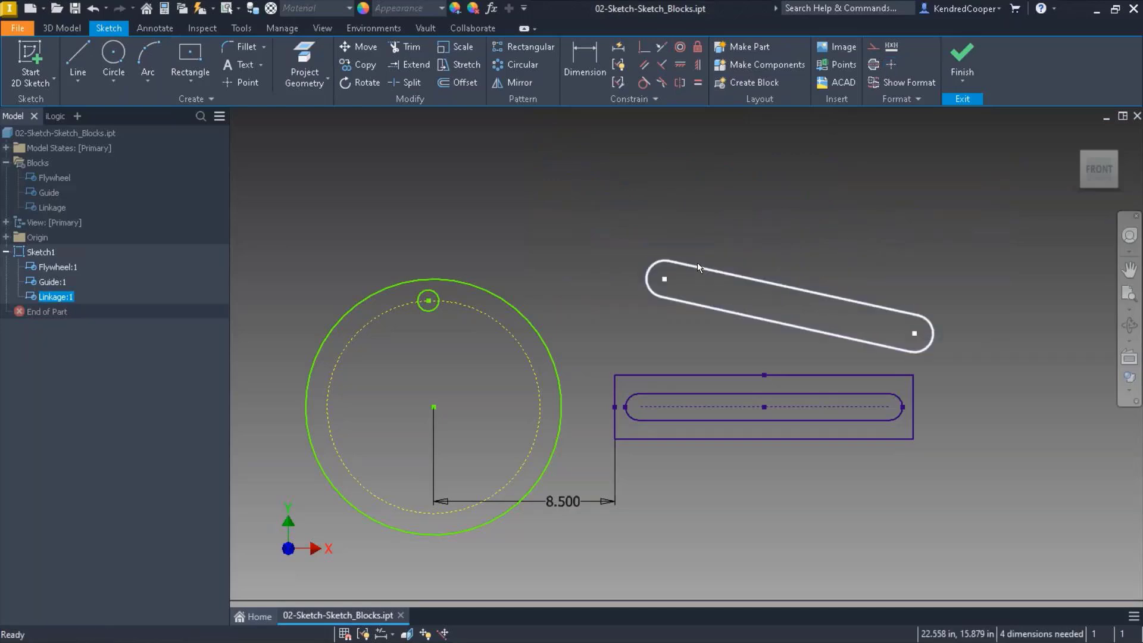
click(711, 217)
click(639, 51)
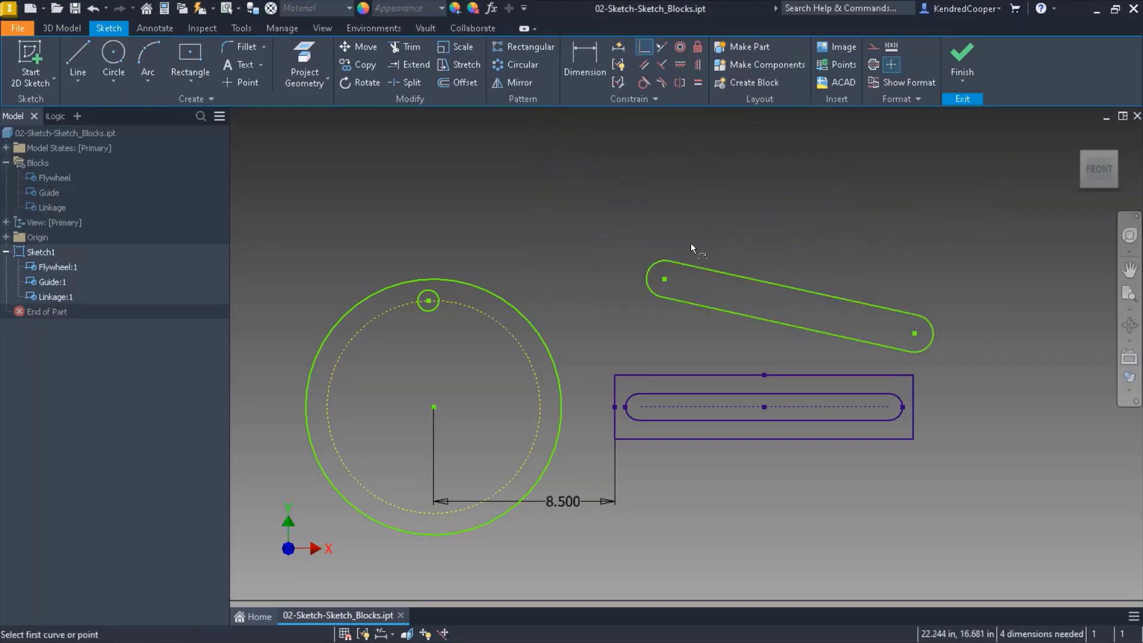
click(664, 280)
click(428, 301)
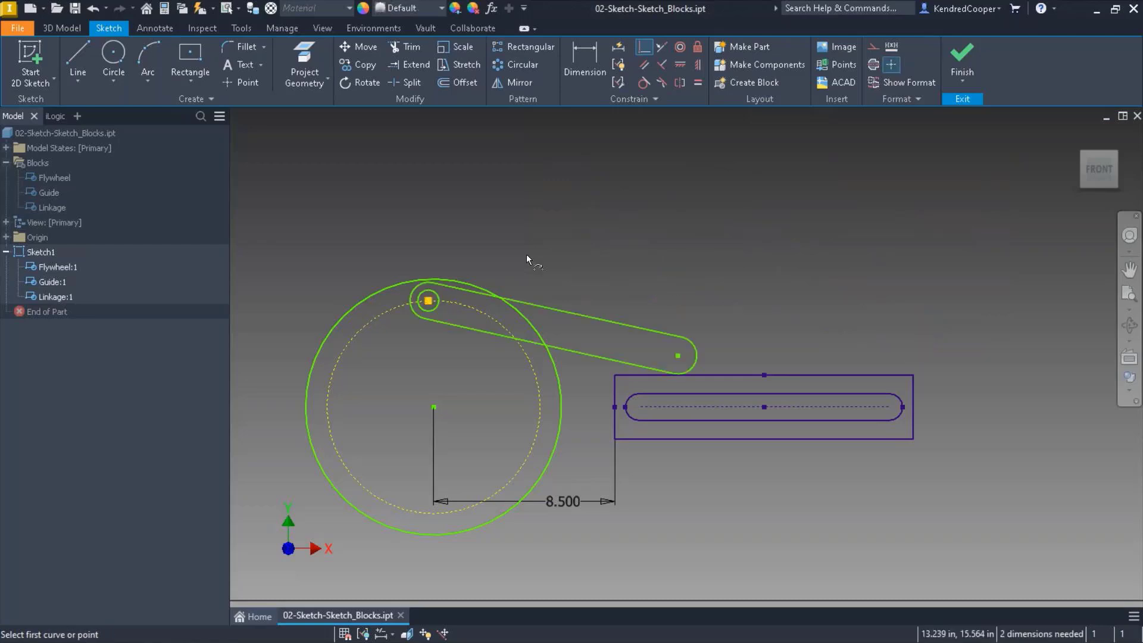
- Align the Linkage's free end centre horizontally with the Guide's centre point and swing the flywheel pin to test the motion
click(680, 64)
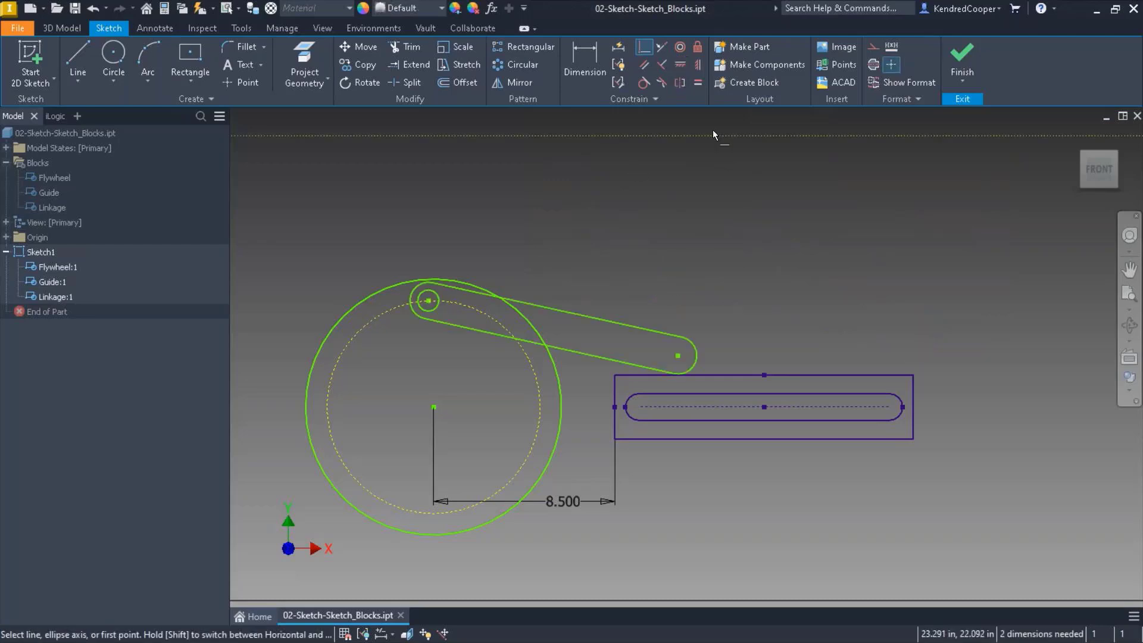
click(677, 355)
click(764, 407)
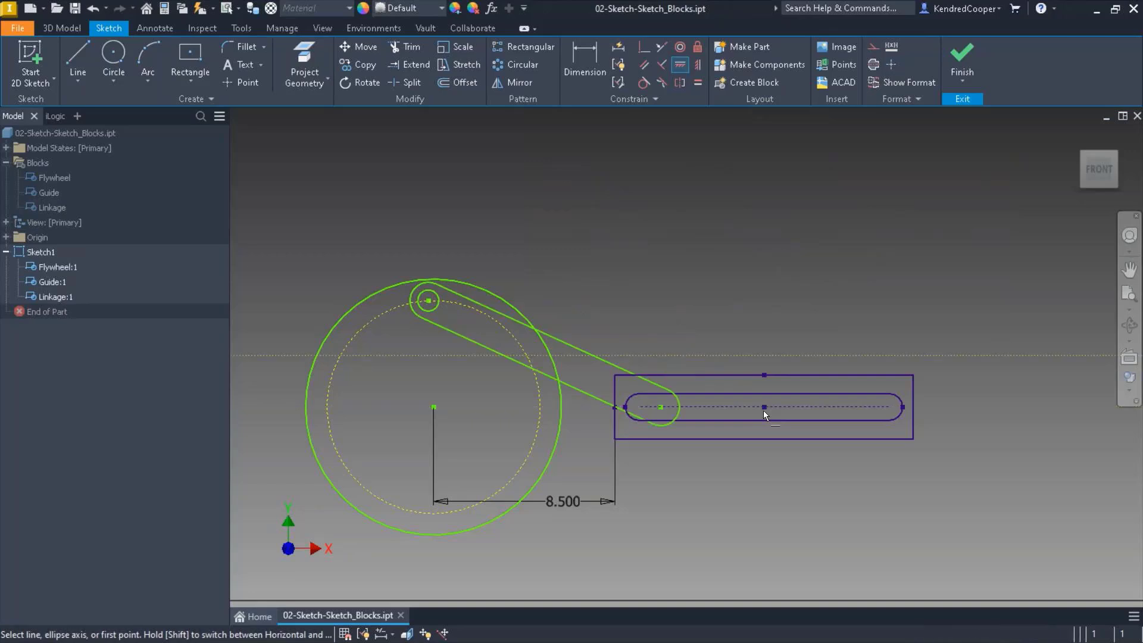
key(Escape)
click(417, 300)
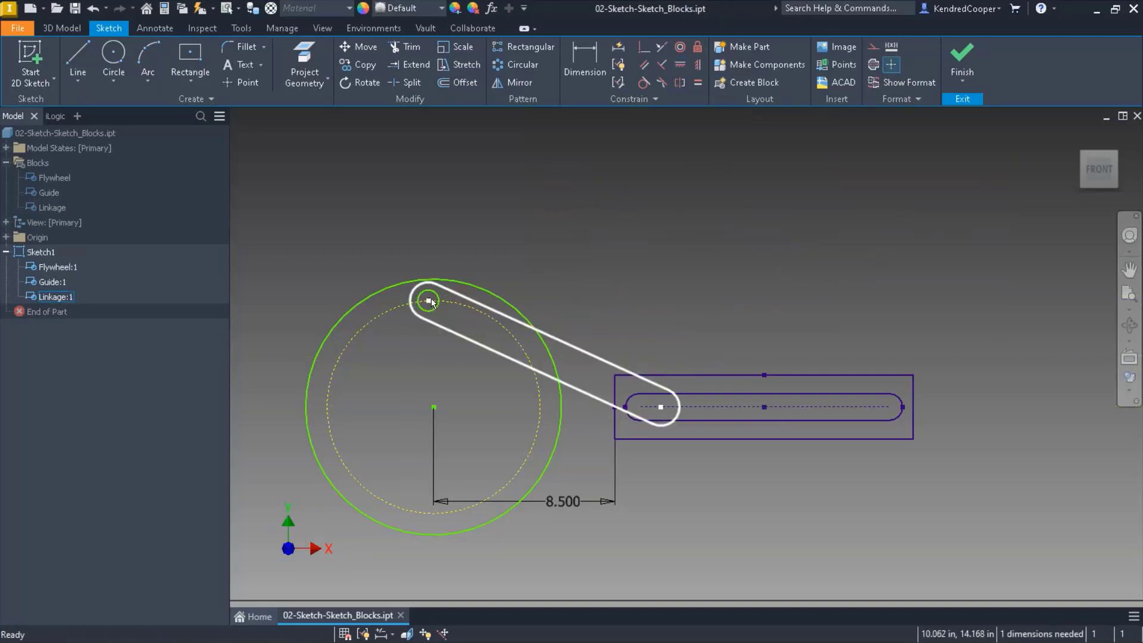
drag(429, 303, 351, 340)
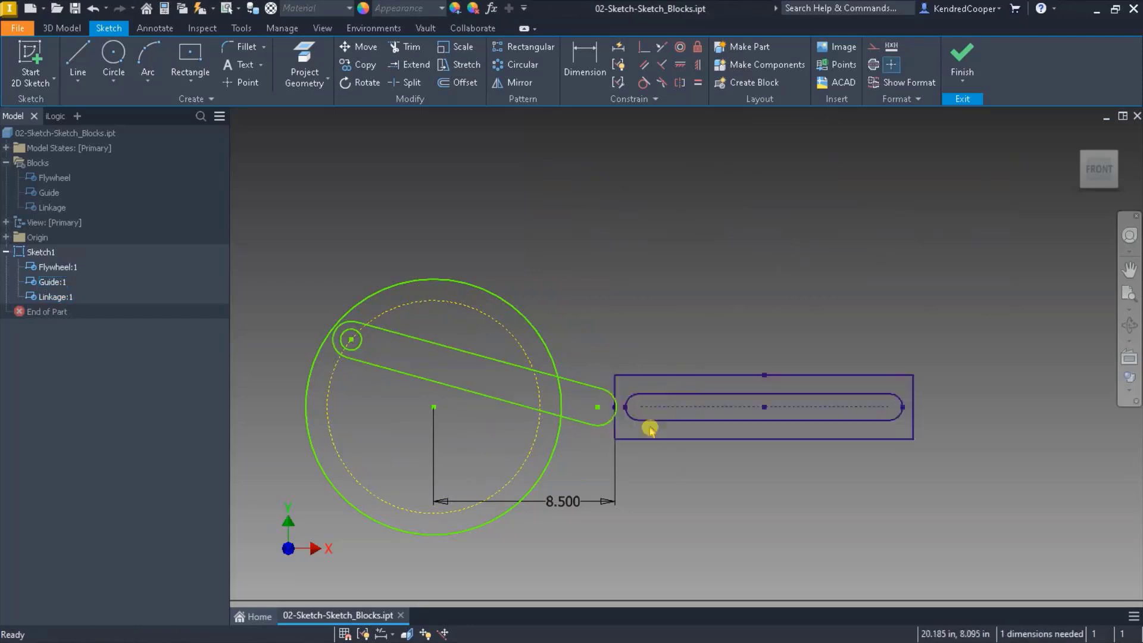
- Edit the Linkage block to set its centre distance to 16 in, update the sketch and rotate the flywheel pin to test it
click(469, 355)
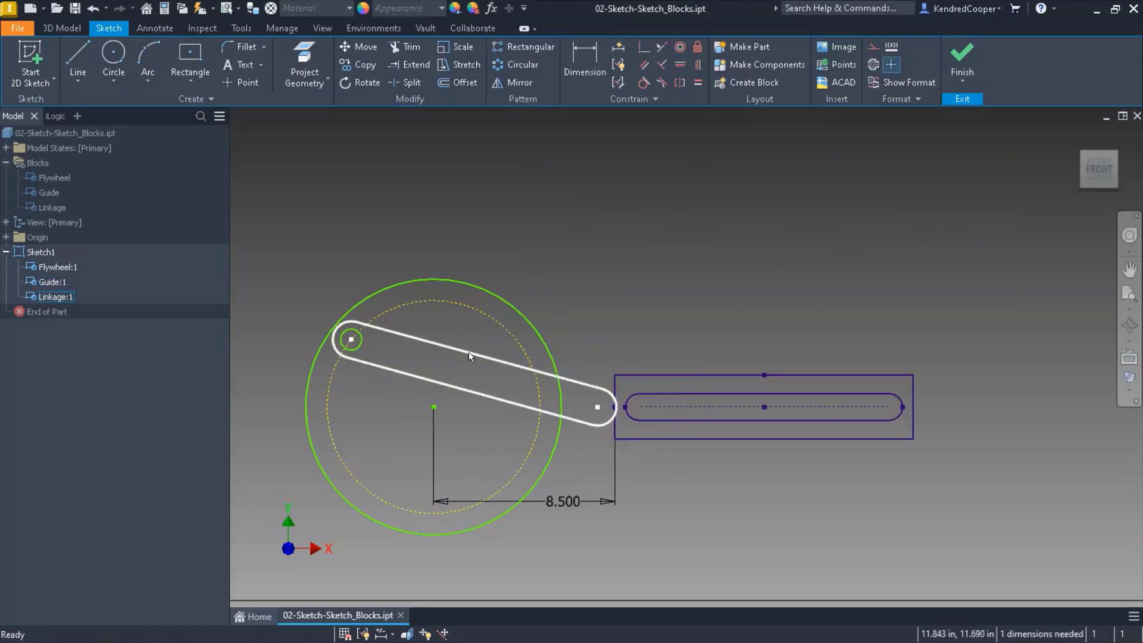
right_click(469, 357)
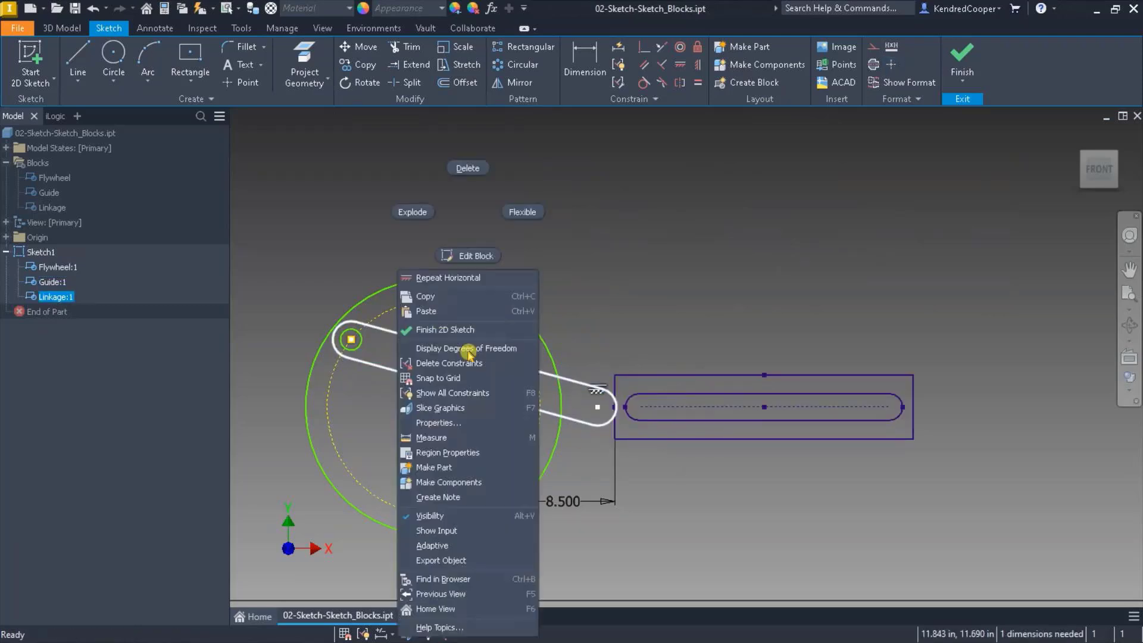
click(470, 256)
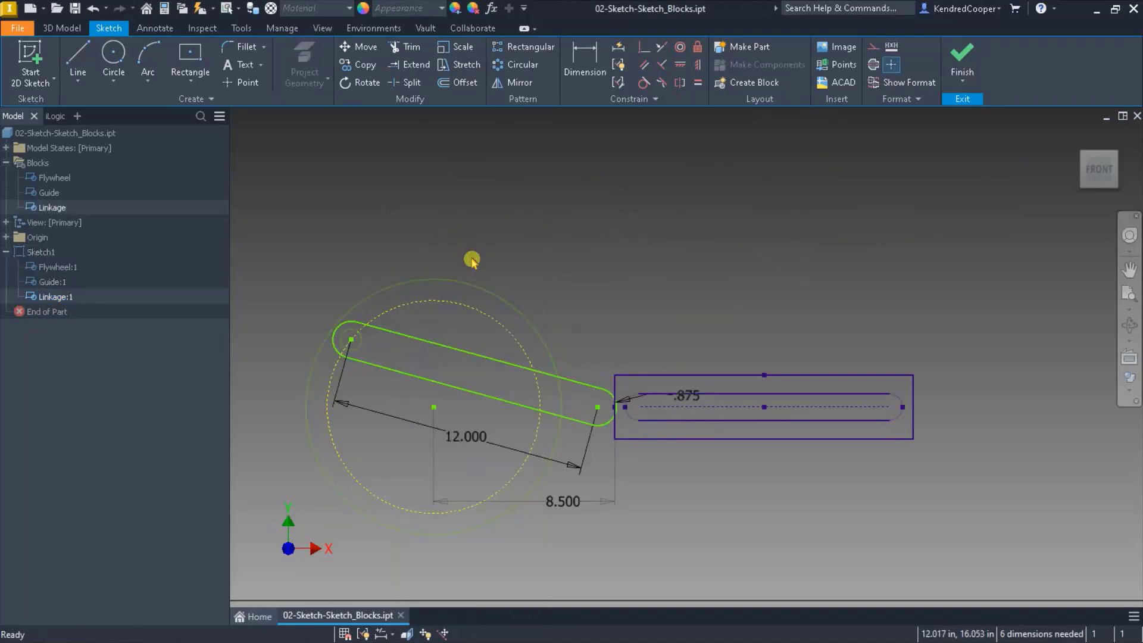
double_click(464, 430)
text(16)
key(Return)
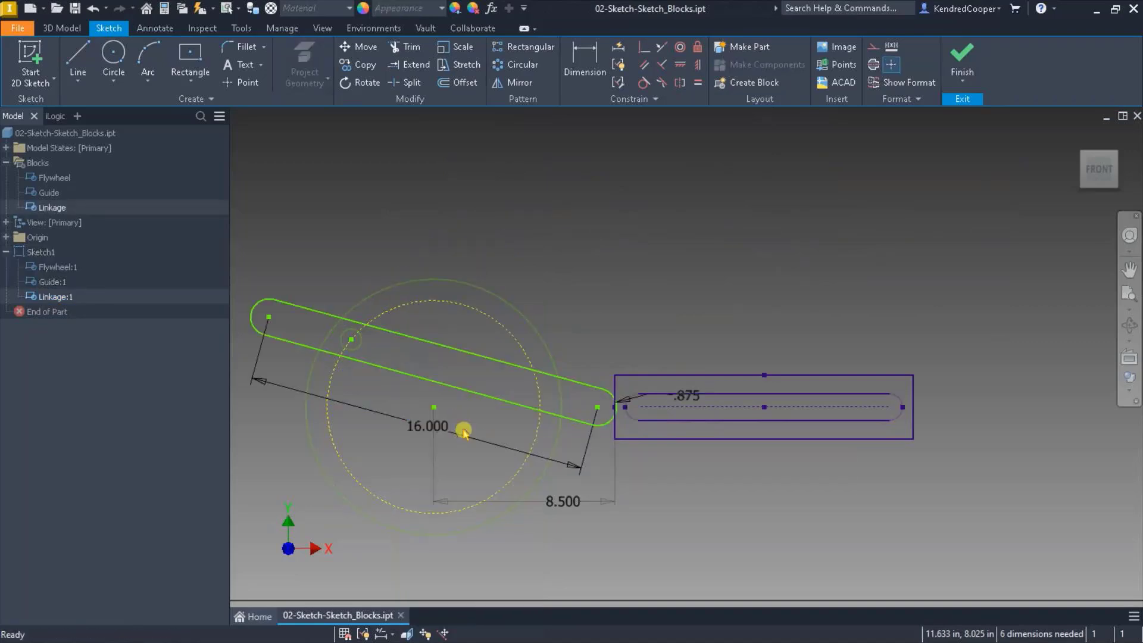
click(201, 10)
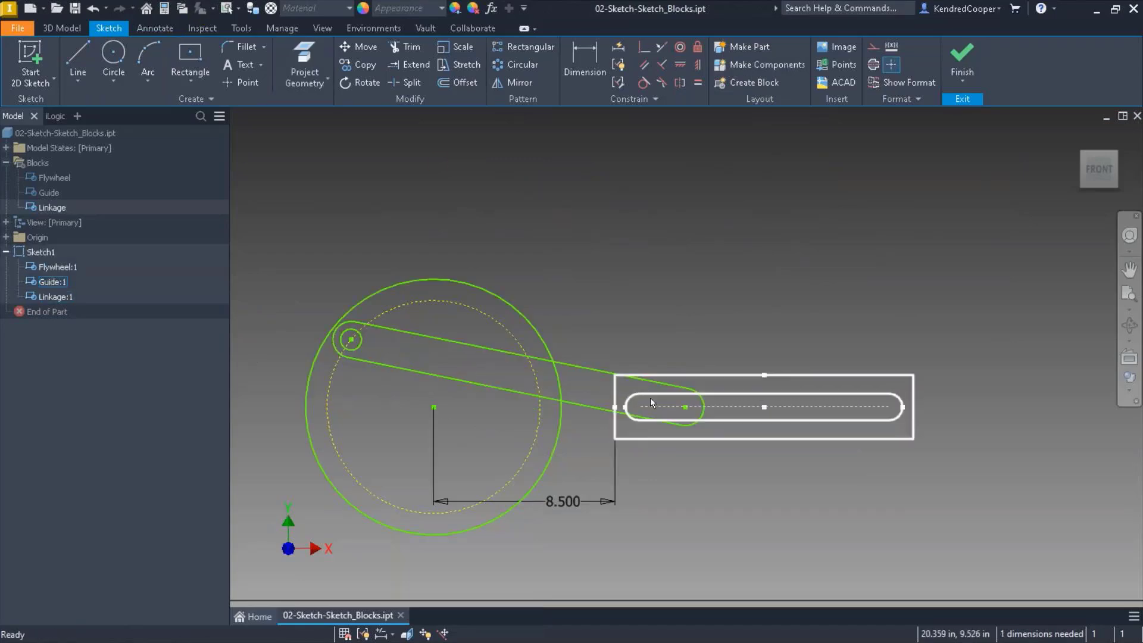
drag(347, 344, 333, 387)
drag(352, 339, 485, 265)
- Edit the Guide block to set its overall length to 16 in and return to the sketch
click(875, 376)
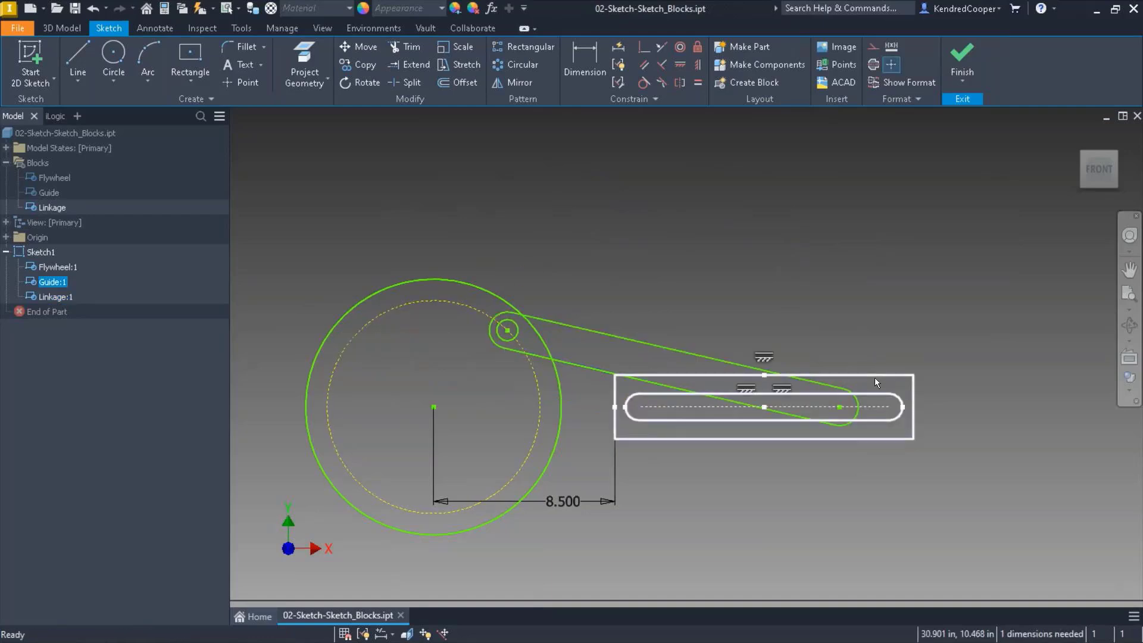
right_click(875, 377)
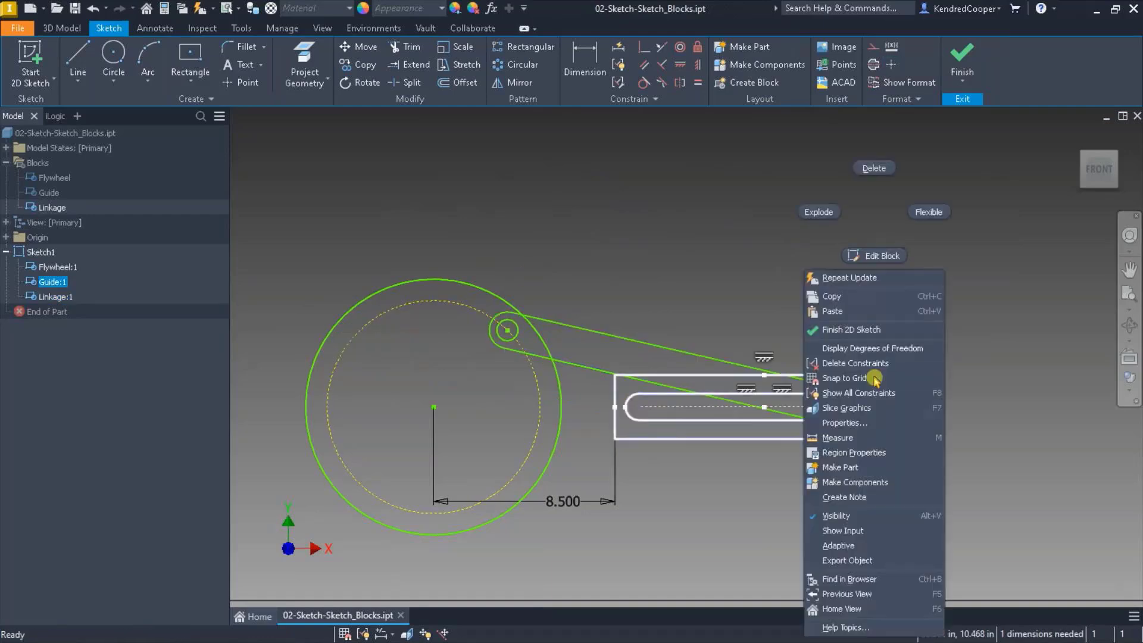
click(861, 258)
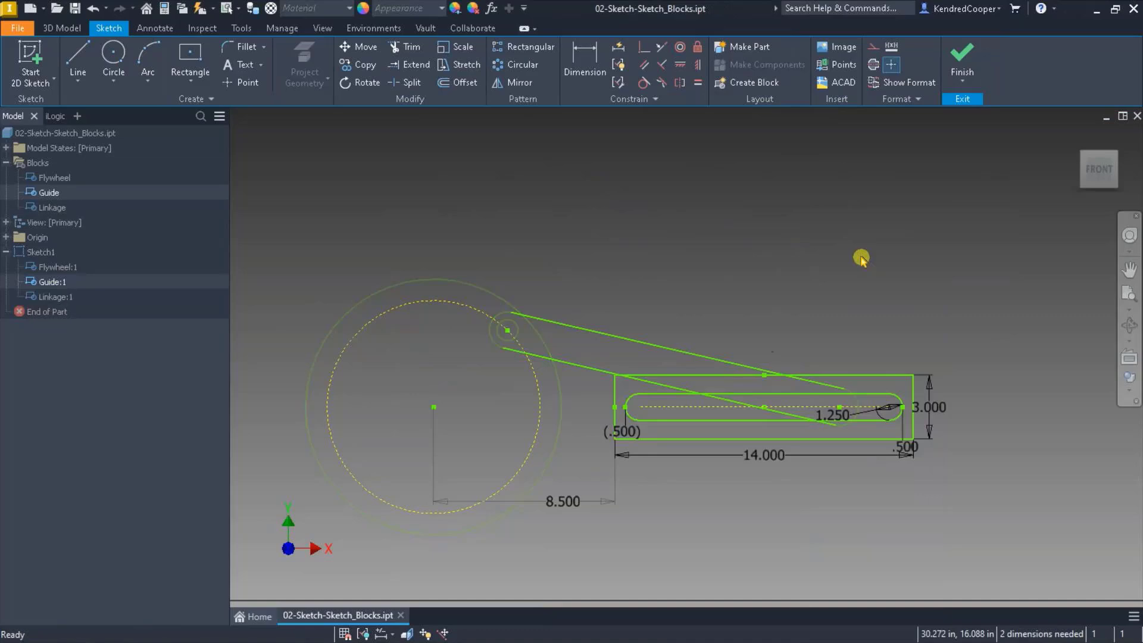
double_click(768, 448)
text(16)
key(Return)
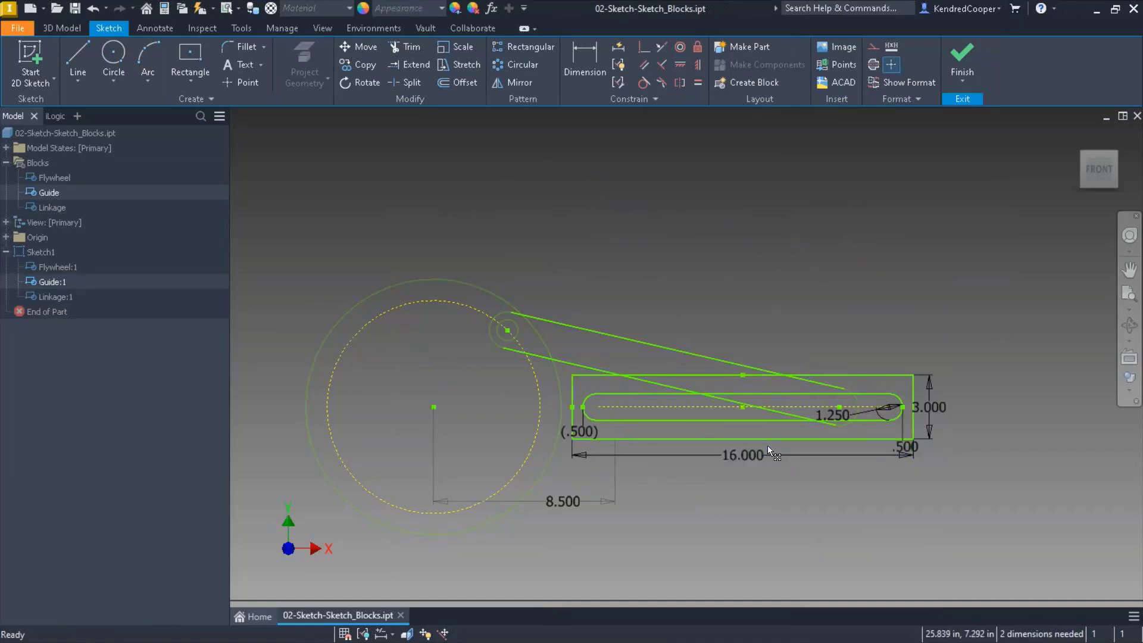
click(609, 206)
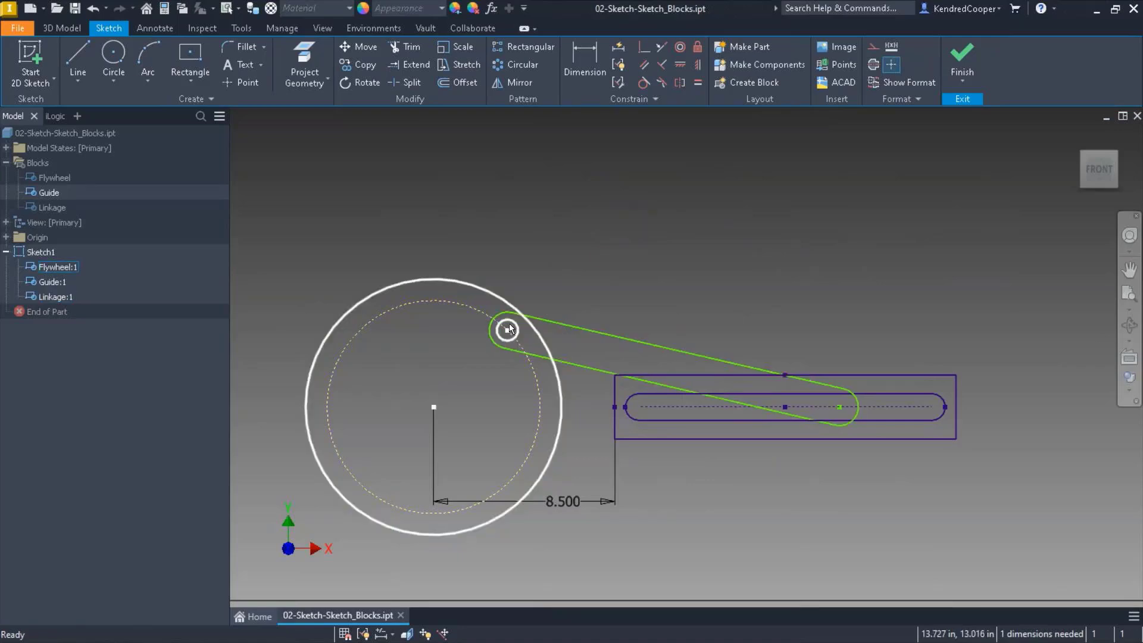
- Swing the flywheel pin to test the motion with the resized Guide and finish the sketch
drag(507, 334, 291, 291)
click(558, 226)
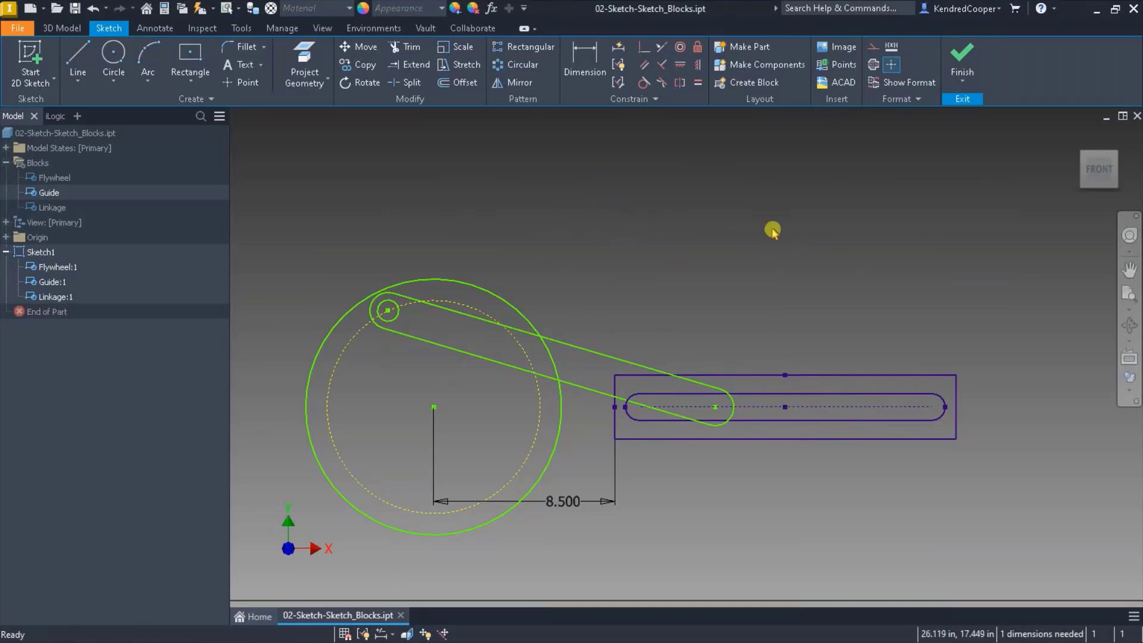
click(962, 57)
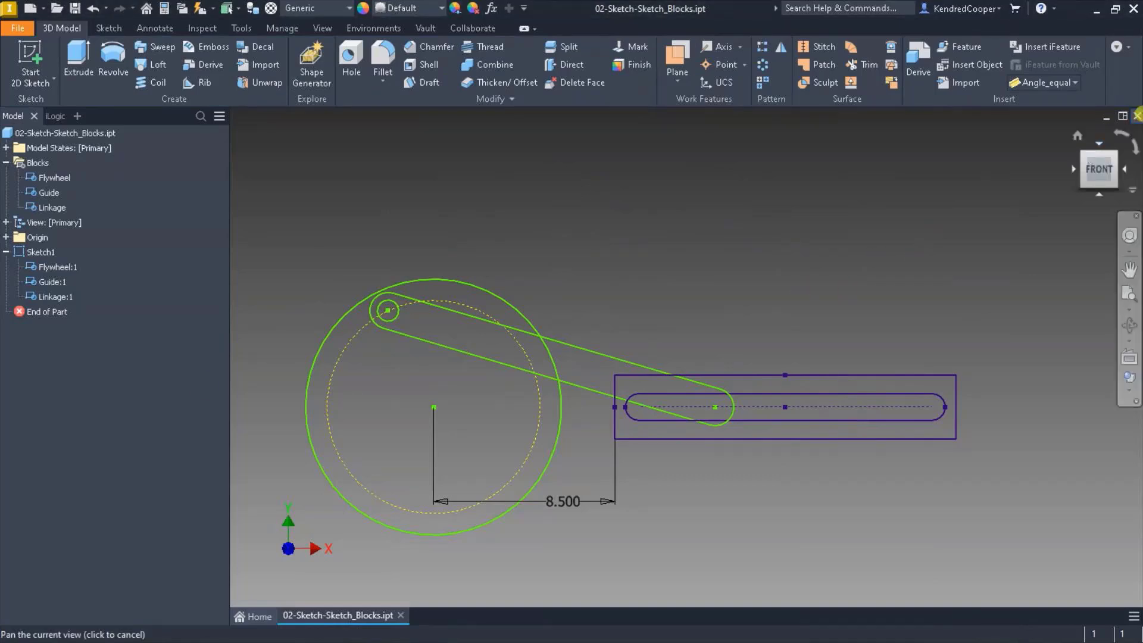
- Close the sketch blocks part and open 03-Part-Rename_Browser_Nodes.ipt from the Workspace folder
click(1137, 115)
click(527, 348)
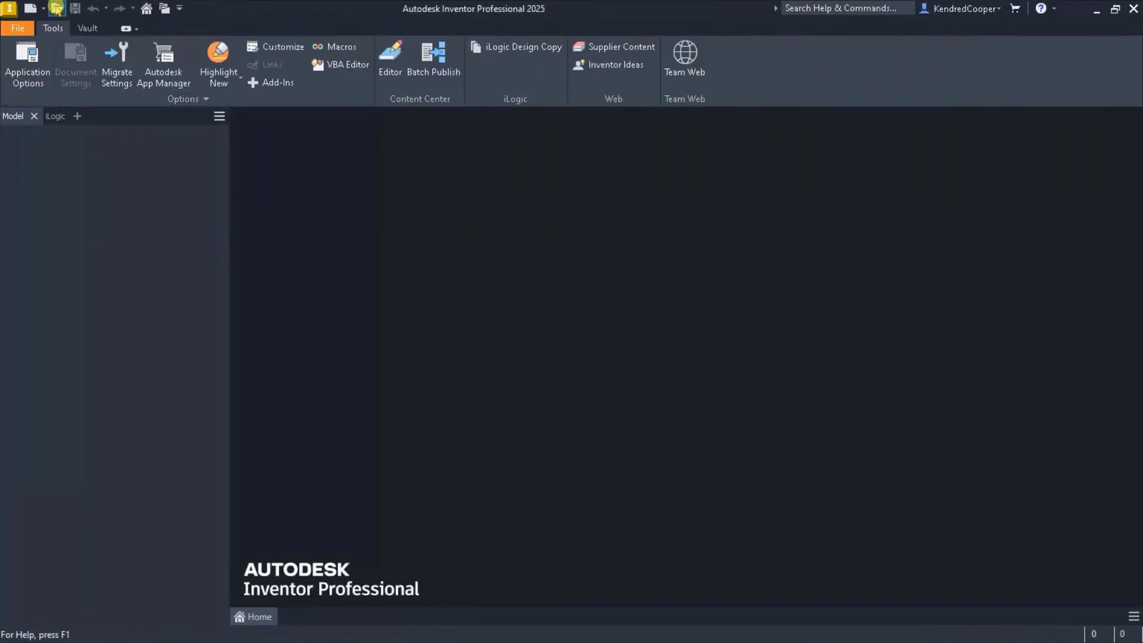
key(ctrl+o)
scroll(506, 337, down, 5)
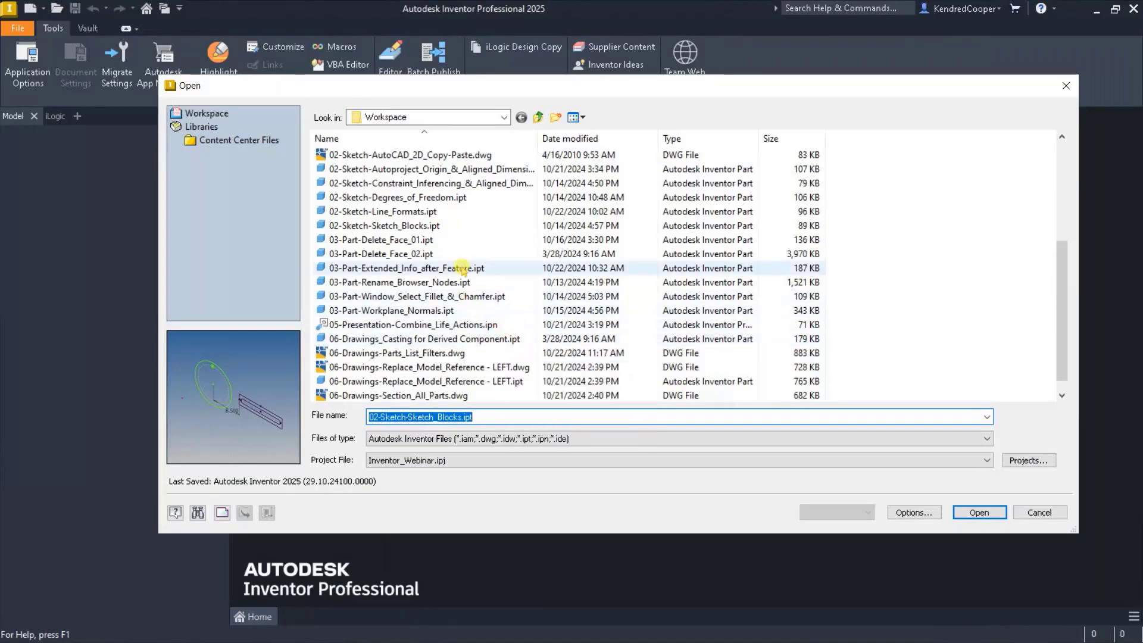
double_click(465, 282)
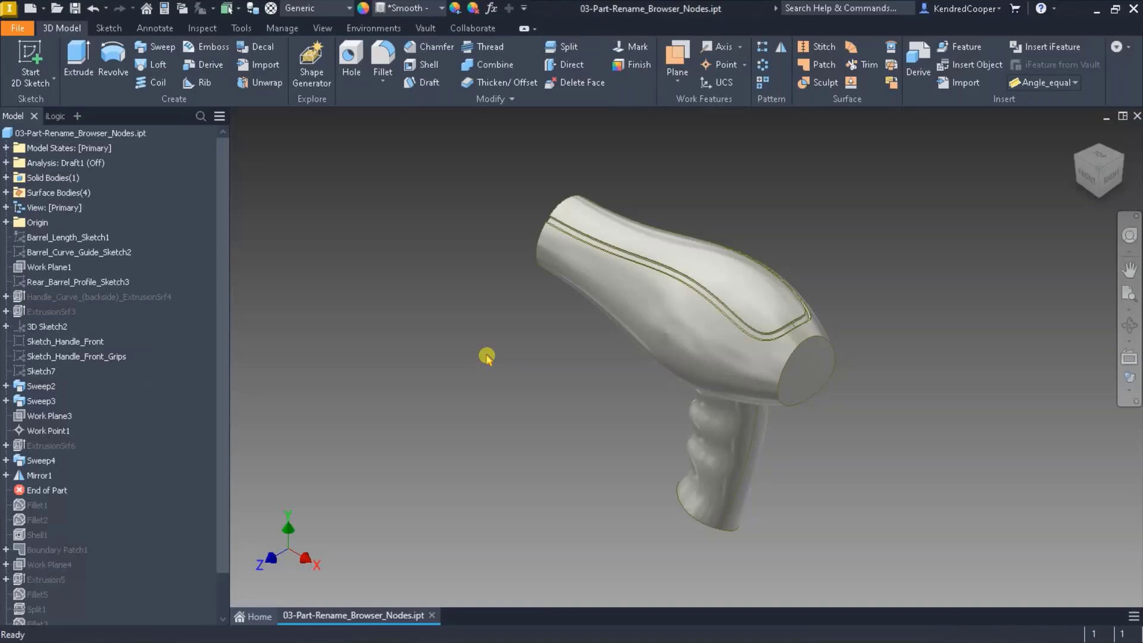
- Rename the Sweep2 feature in the model browser as Barrel Sweep2
scroll(486, 356, up, 3)
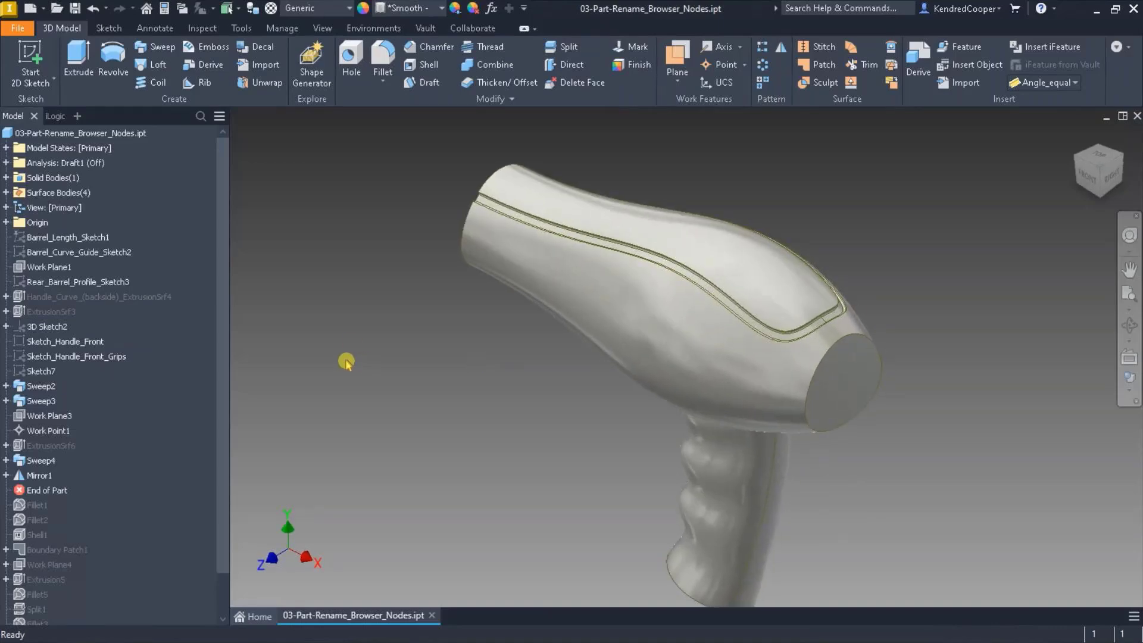
shift+middle_drag(340, 335, 354, 320)
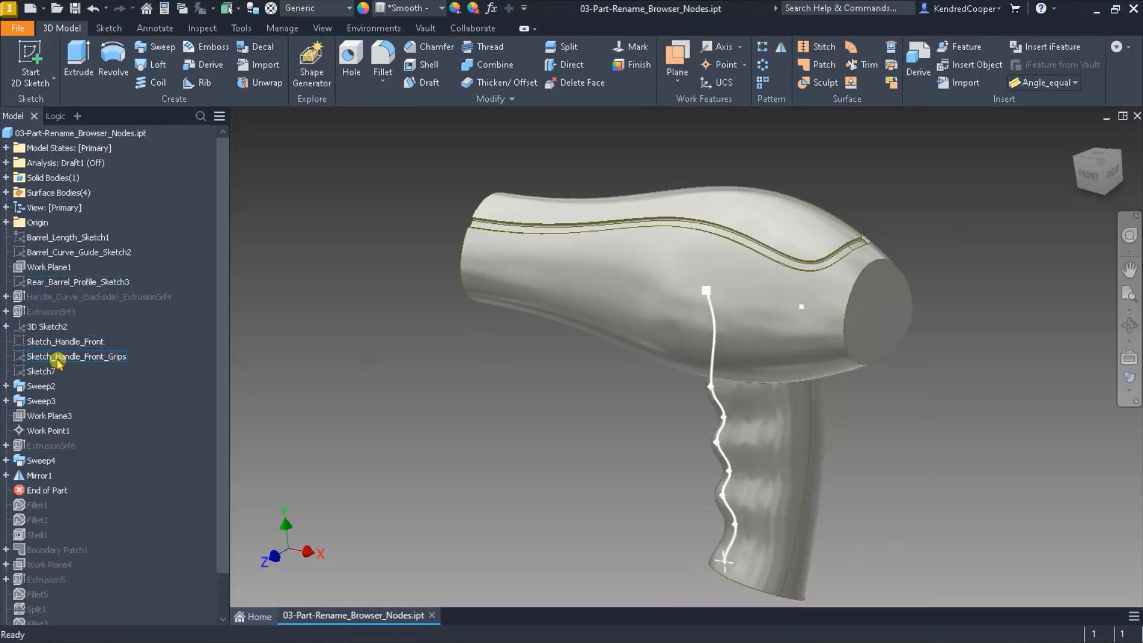
click(45, 385)
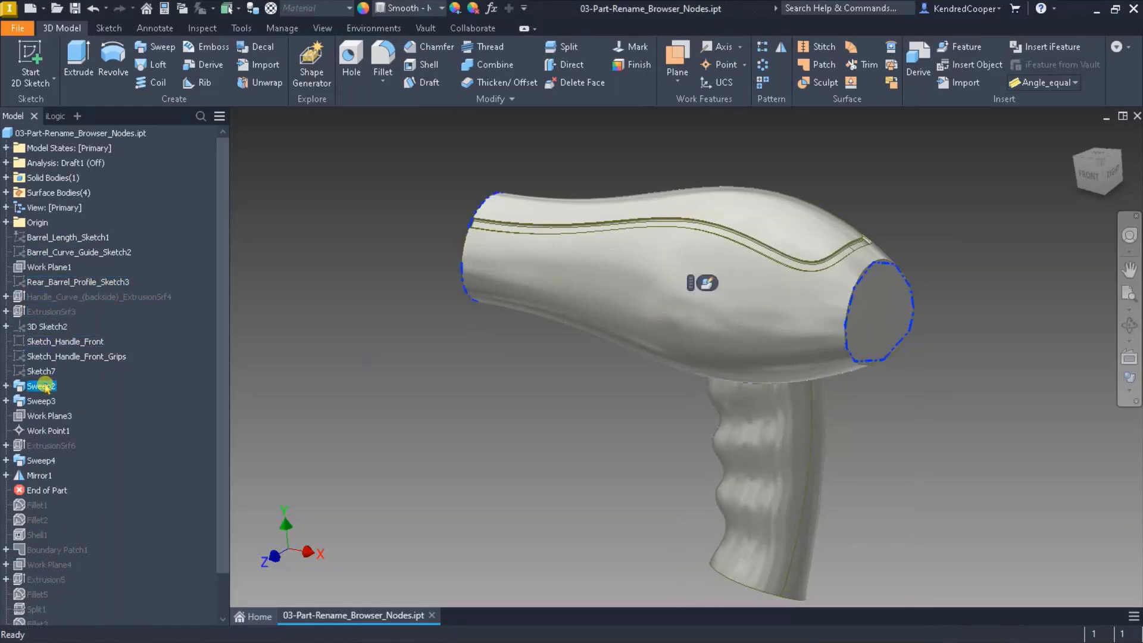
click(45, 386)
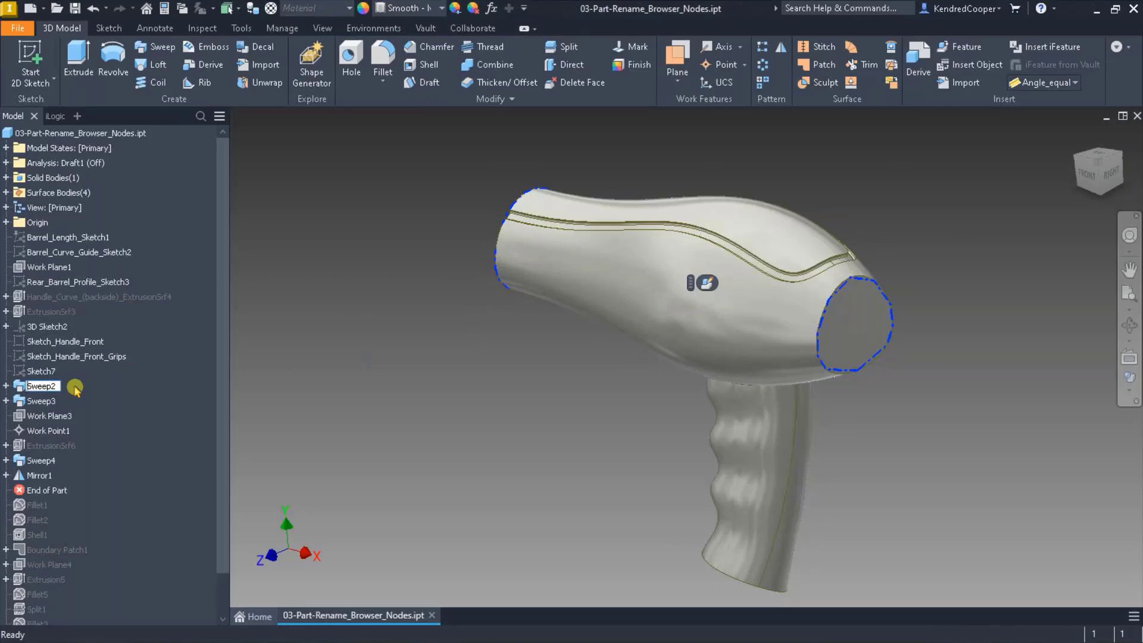
text(Barrel)
key(Return)
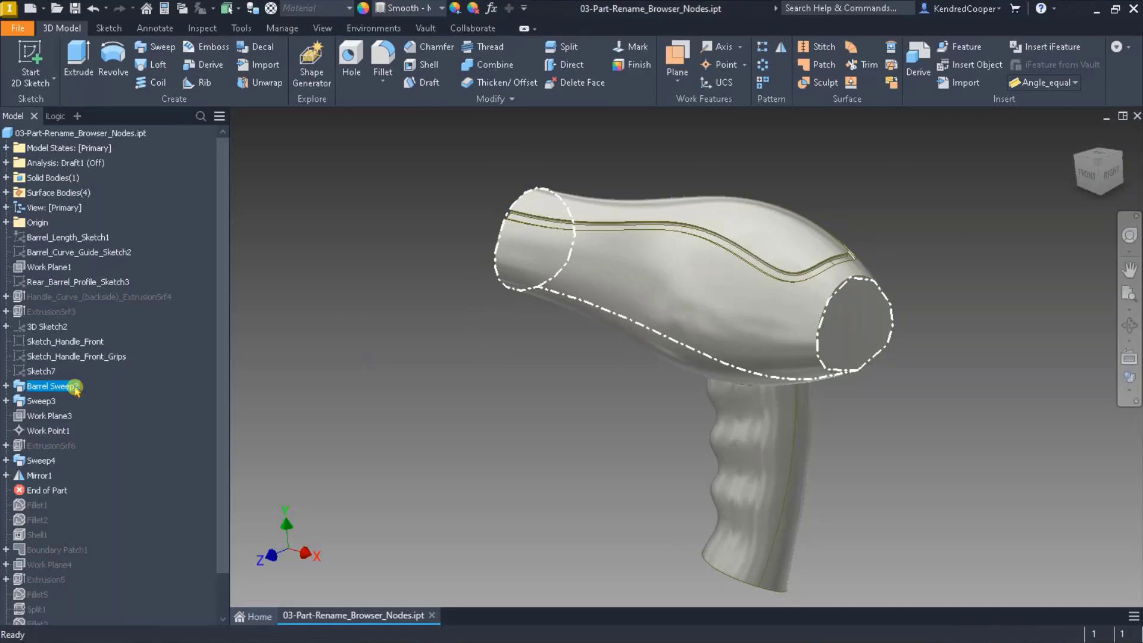
click(79, 410)
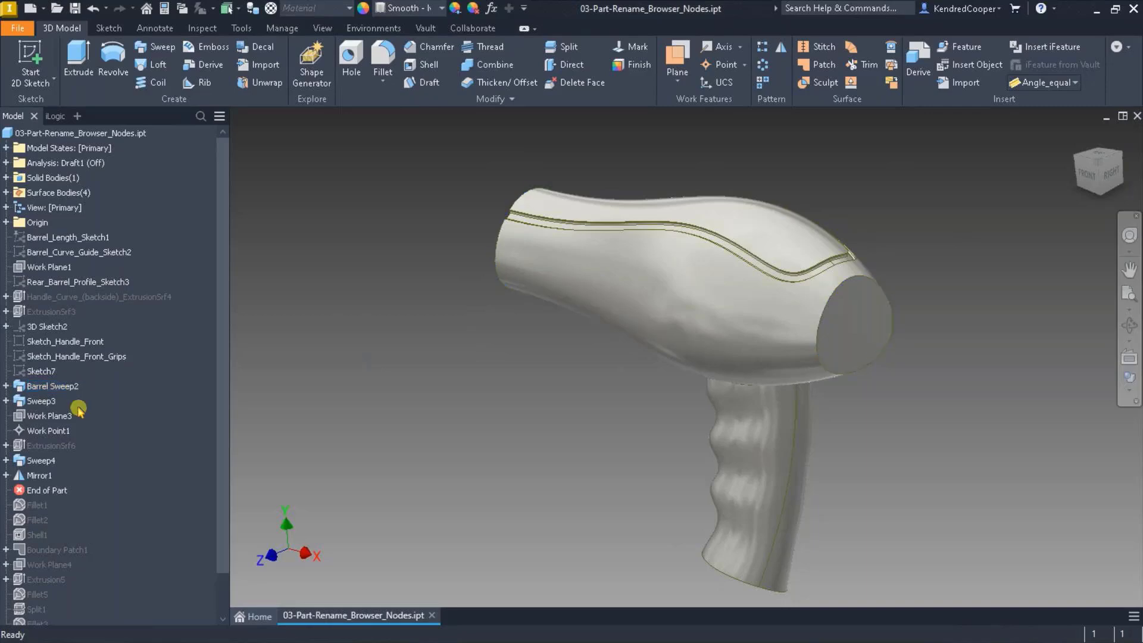
- Rename the Sweep3 feature in the model browser as Handle Sweep3
click(38, 406)
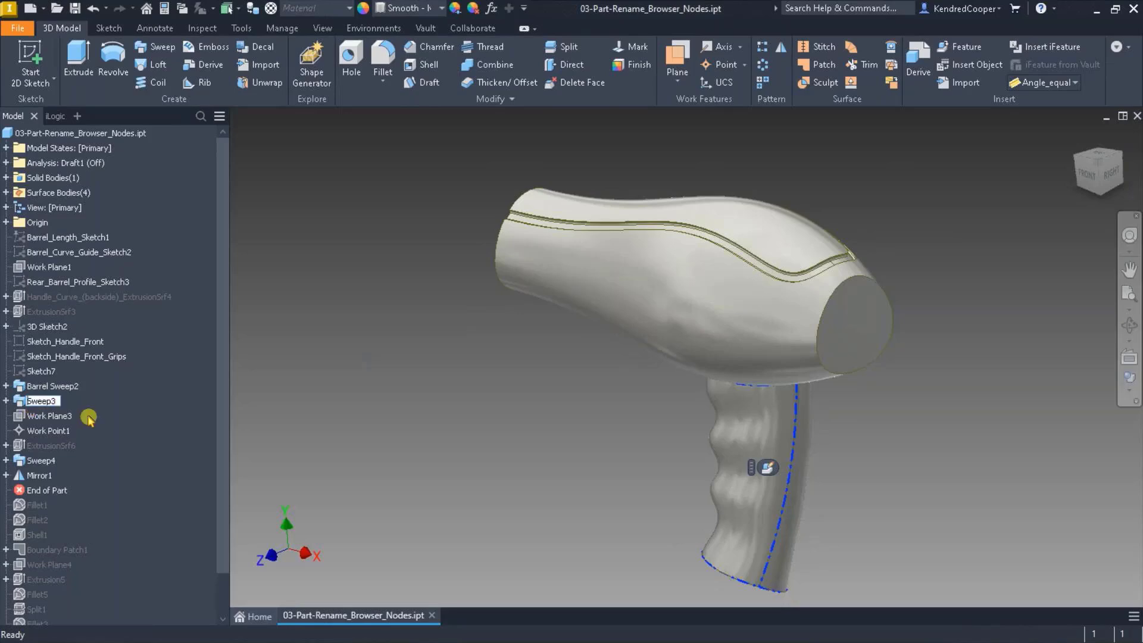
text(le)
key(Return)
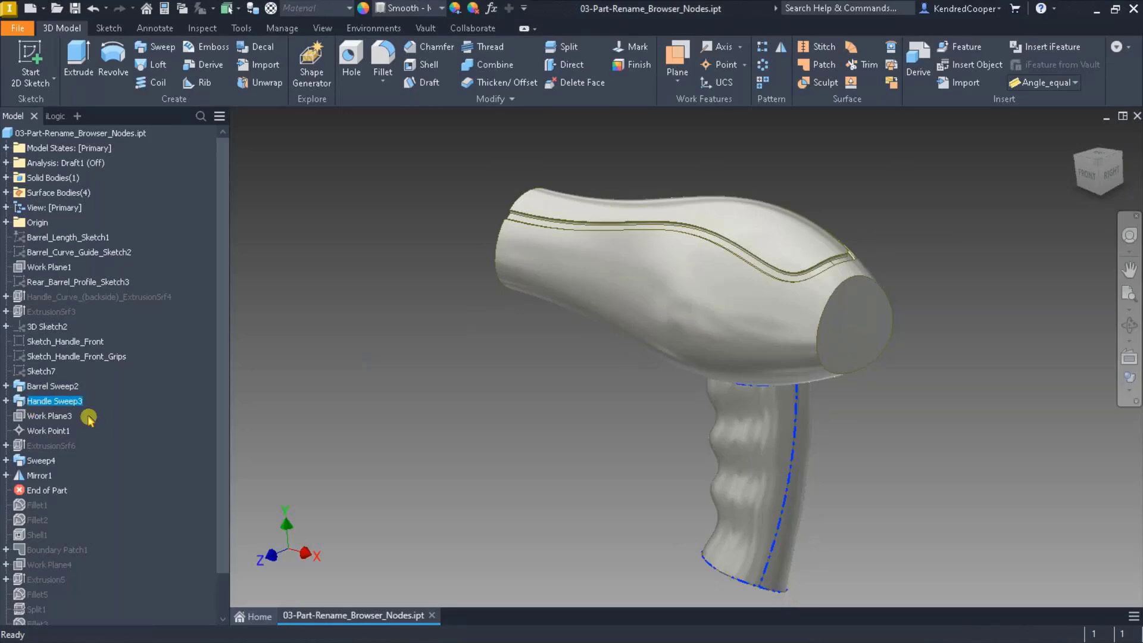
click(275, 421)
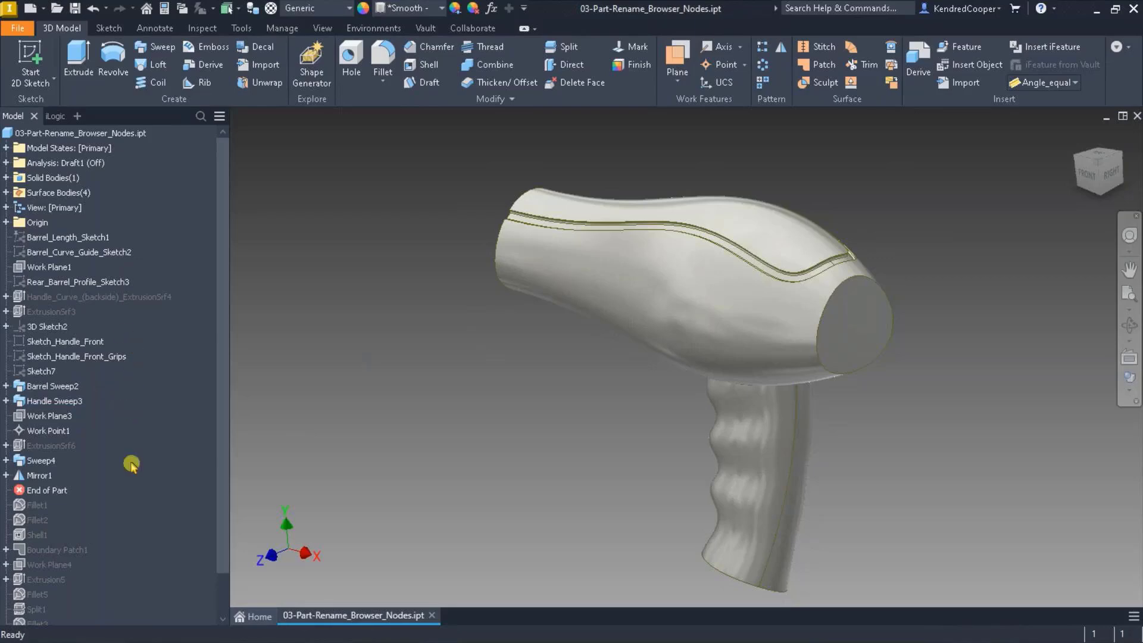
key(Home)
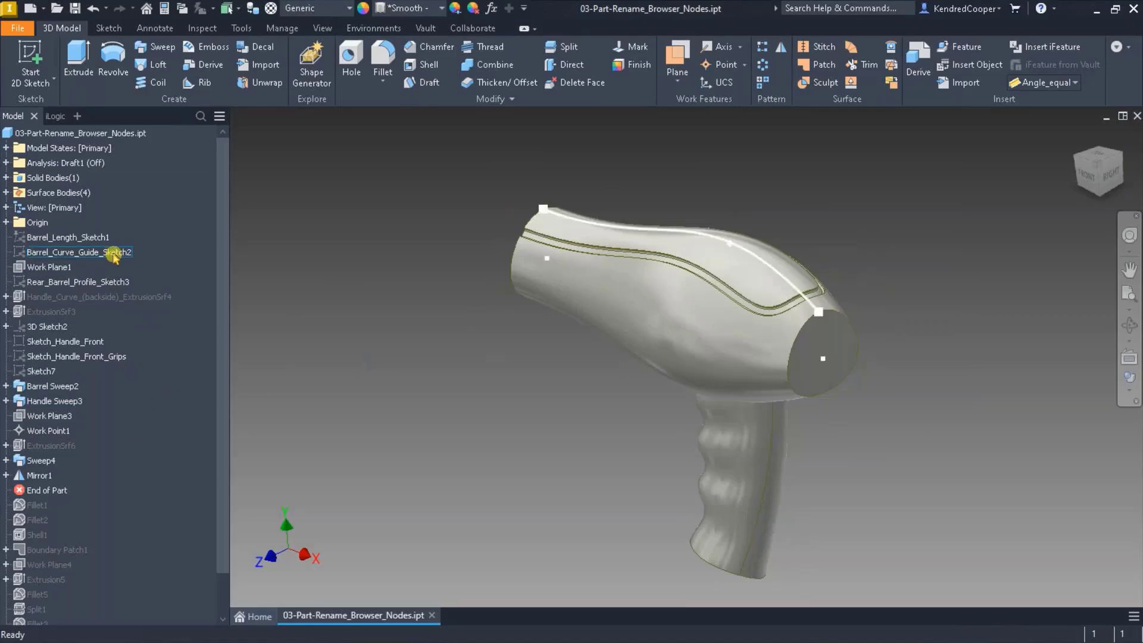
- Open the part 03-Part-Extended_Info_after_Feature.ipt from the Workspace folder
click(55, 8)
scroll(535, 337, down, 5)
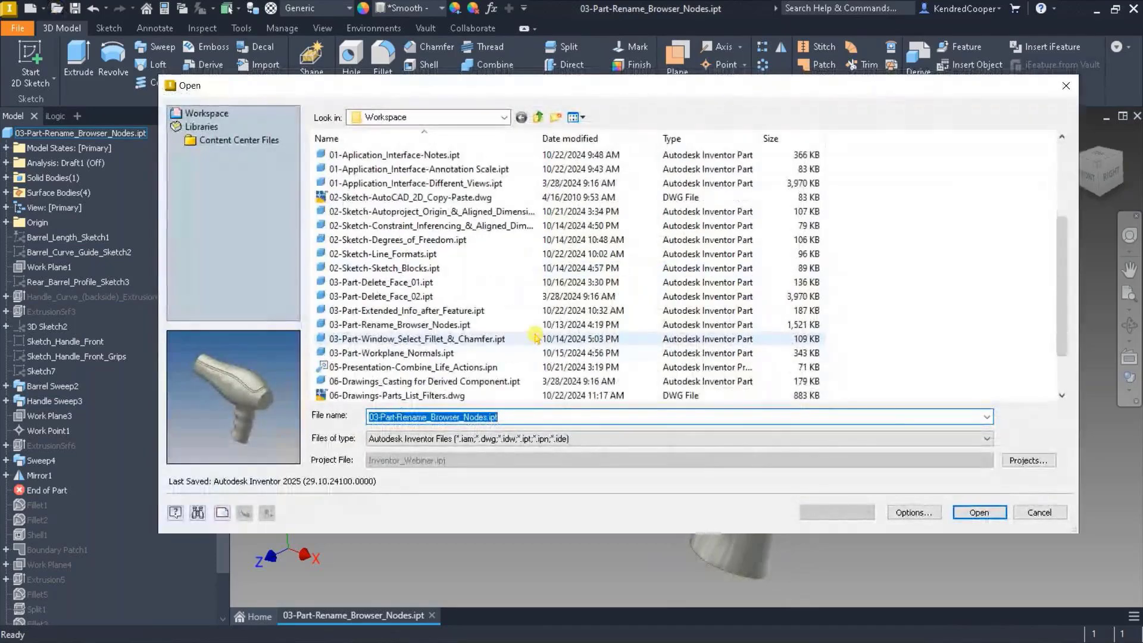
scroll(493, 334, down, 1)
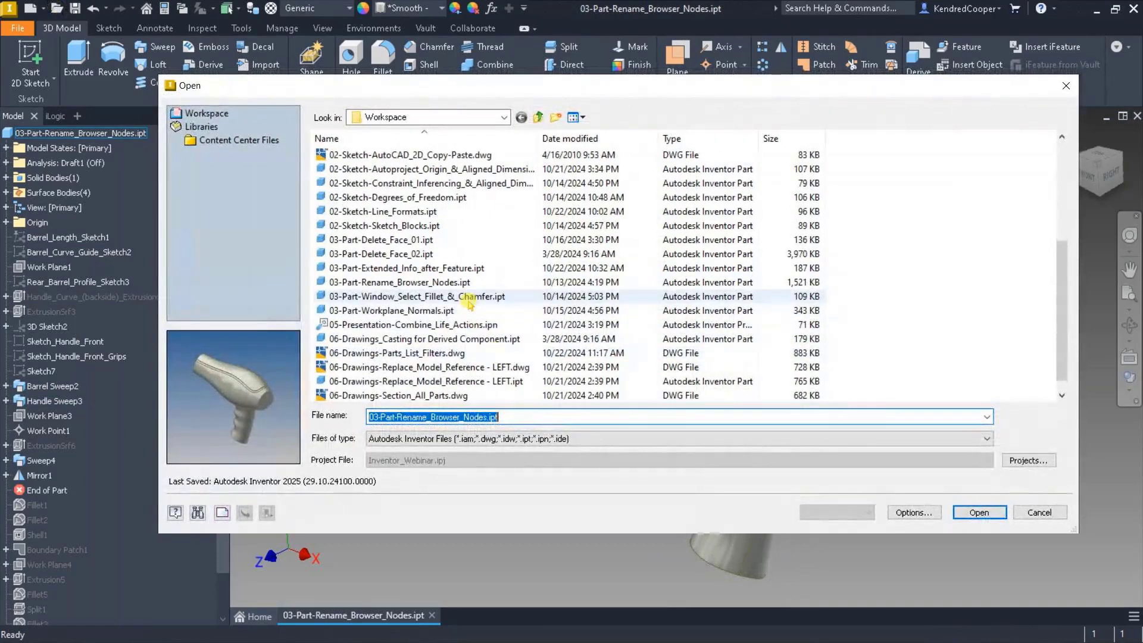
click(487, 269)
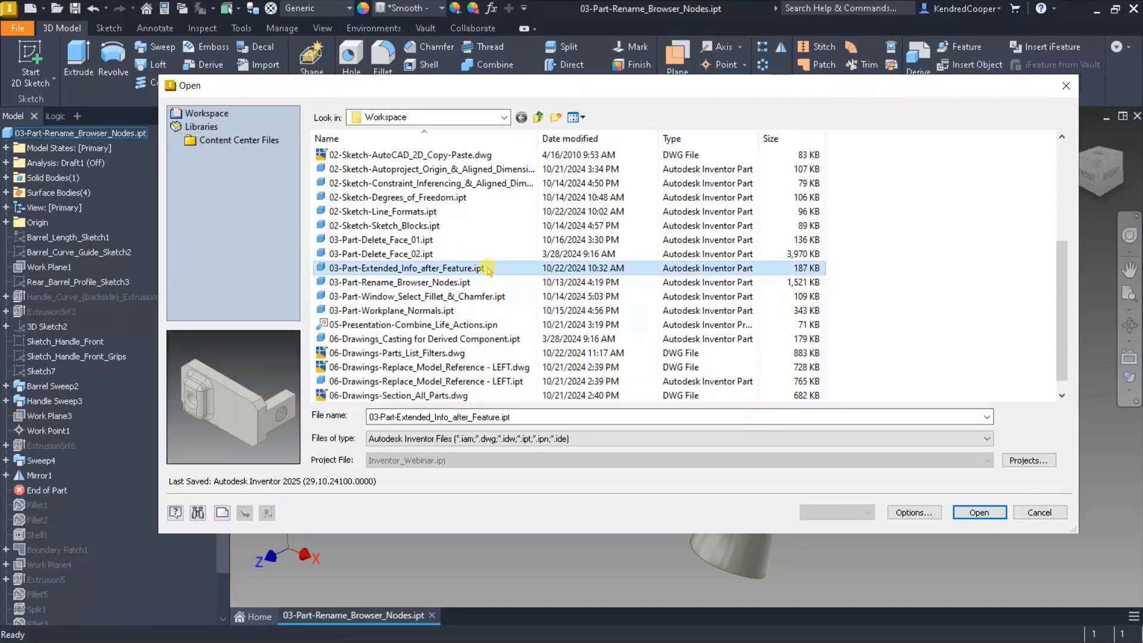
double_click(487, 268)
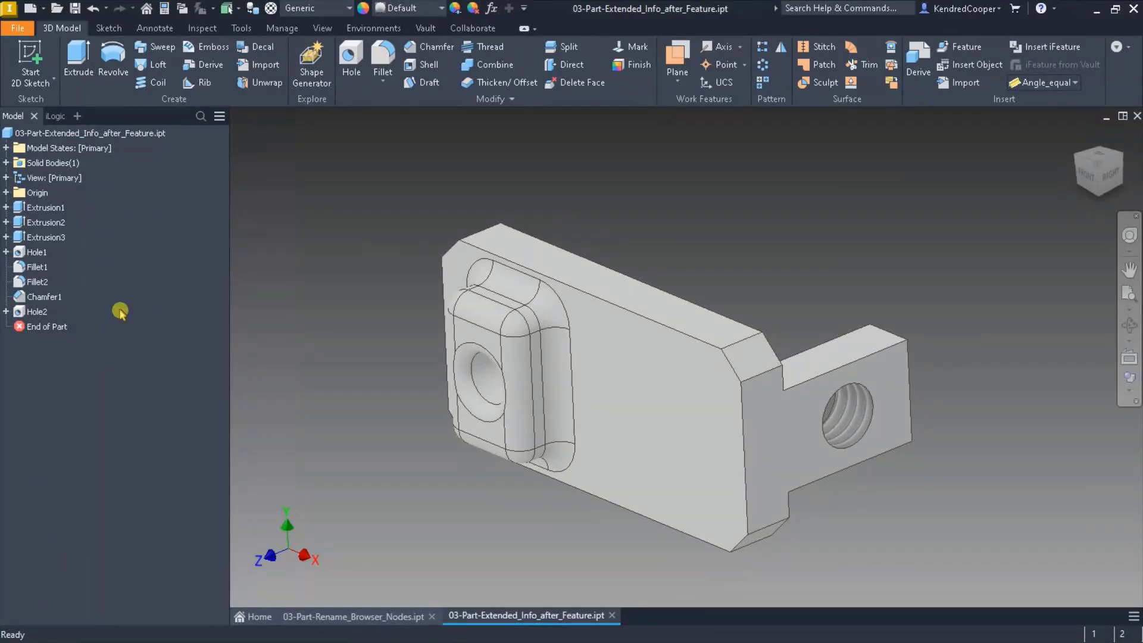
- Enable the part application option to display extended information after feature node names, and widen the model browser to fit the longer names
click(241, 28)
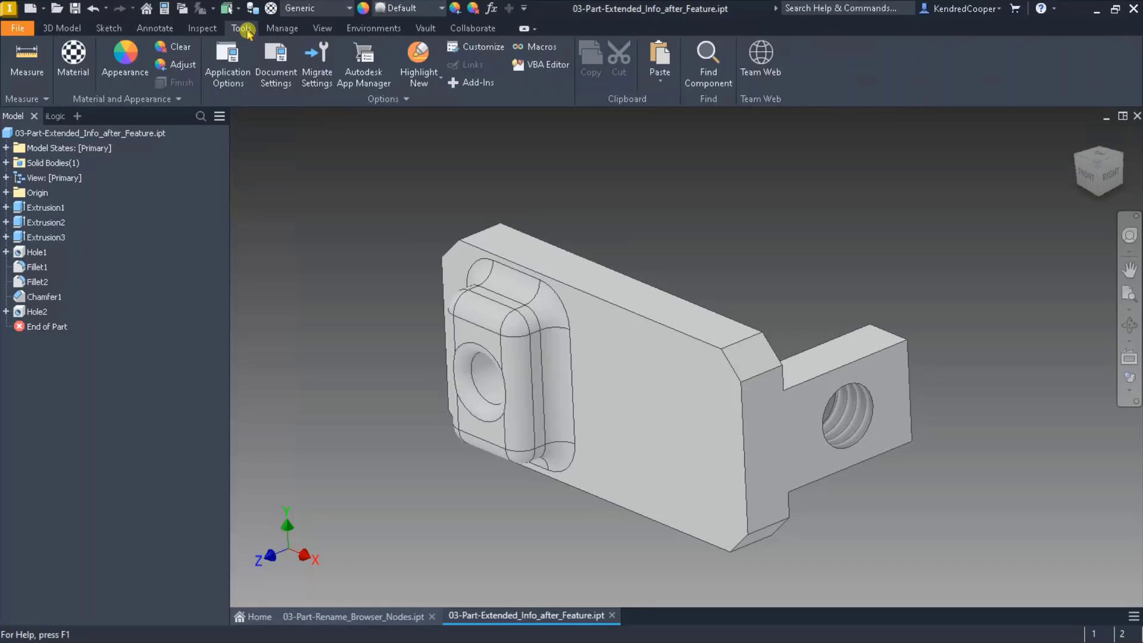
click(233, 70)
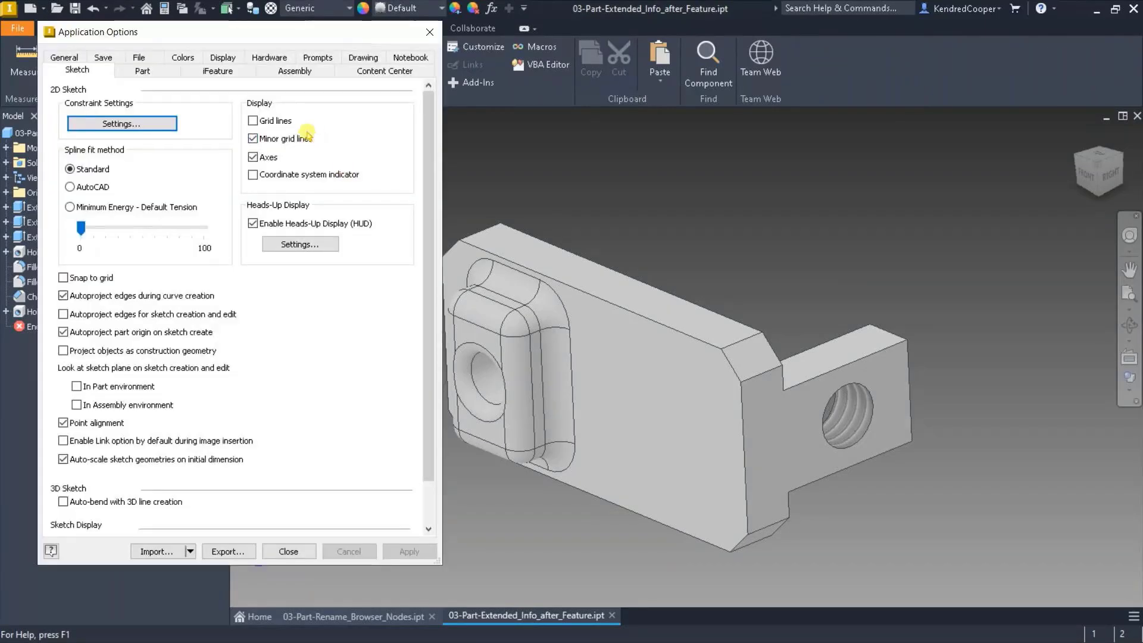
click(143, 71)
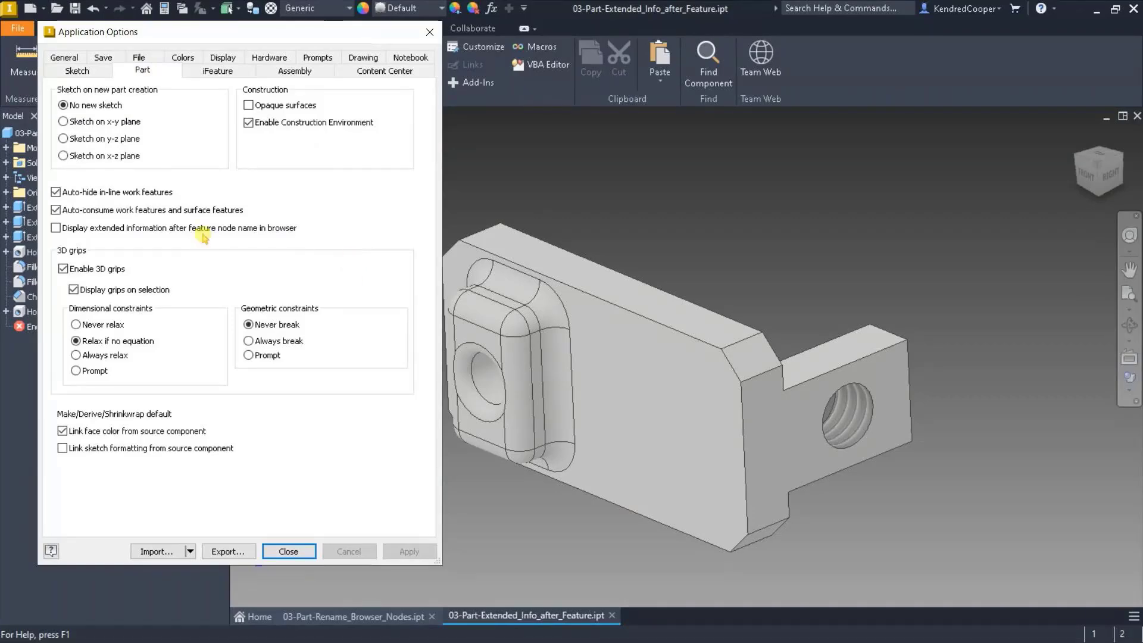
click(83, 229)
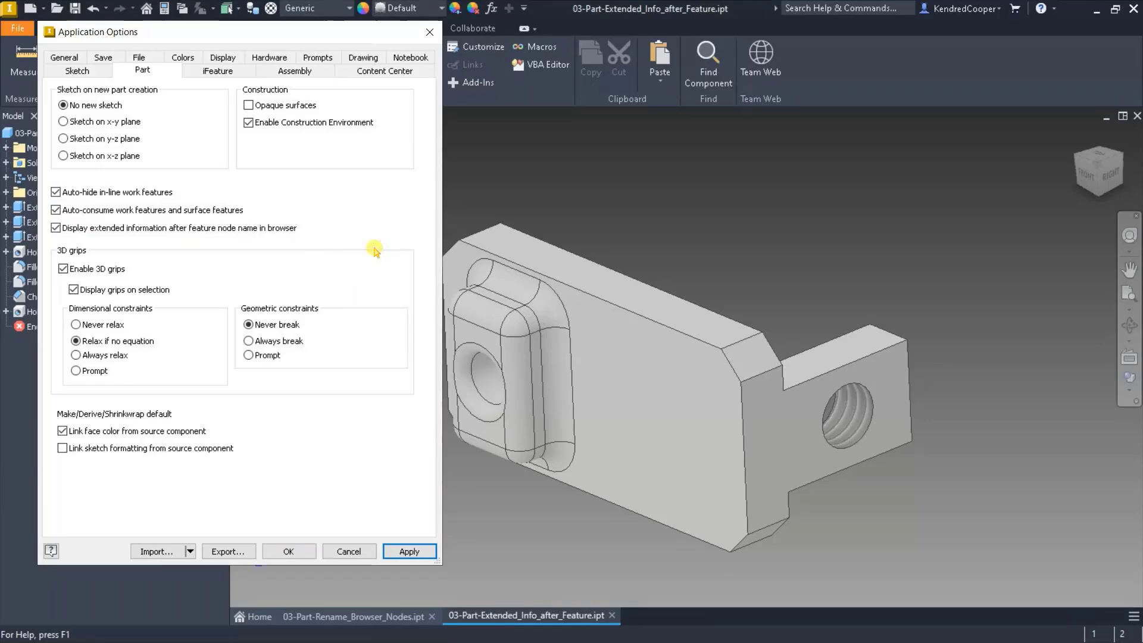
click(289, 551)
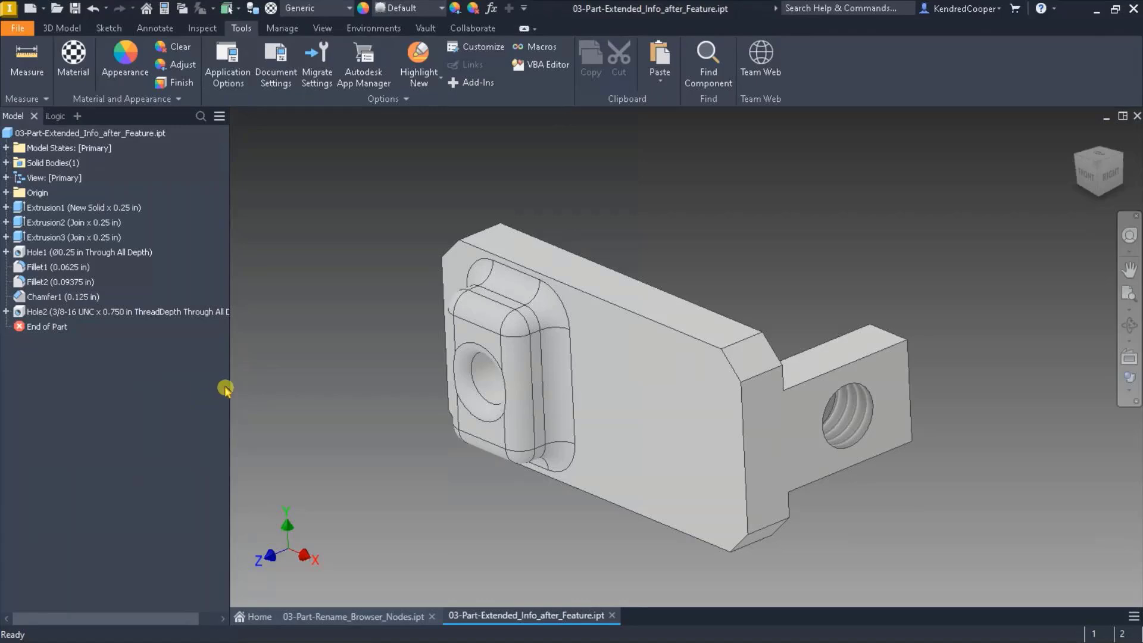
drag(230, 387, 272, 387)
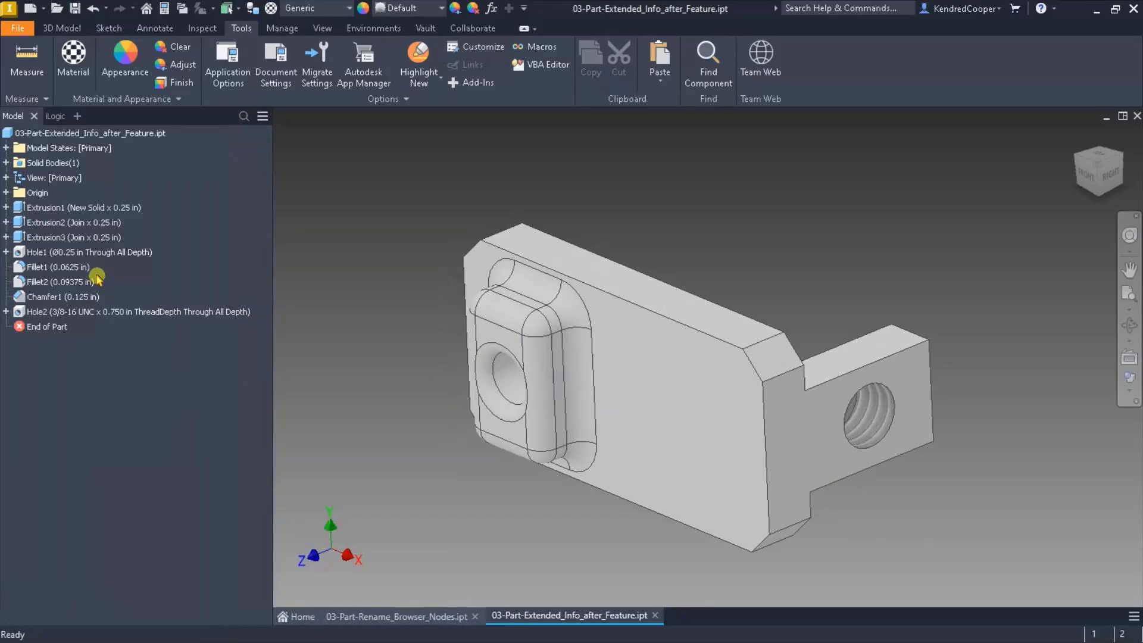
- Check the commands available for Hole2 and review the extended feature information setting in the part application options
right_click(122, 311)
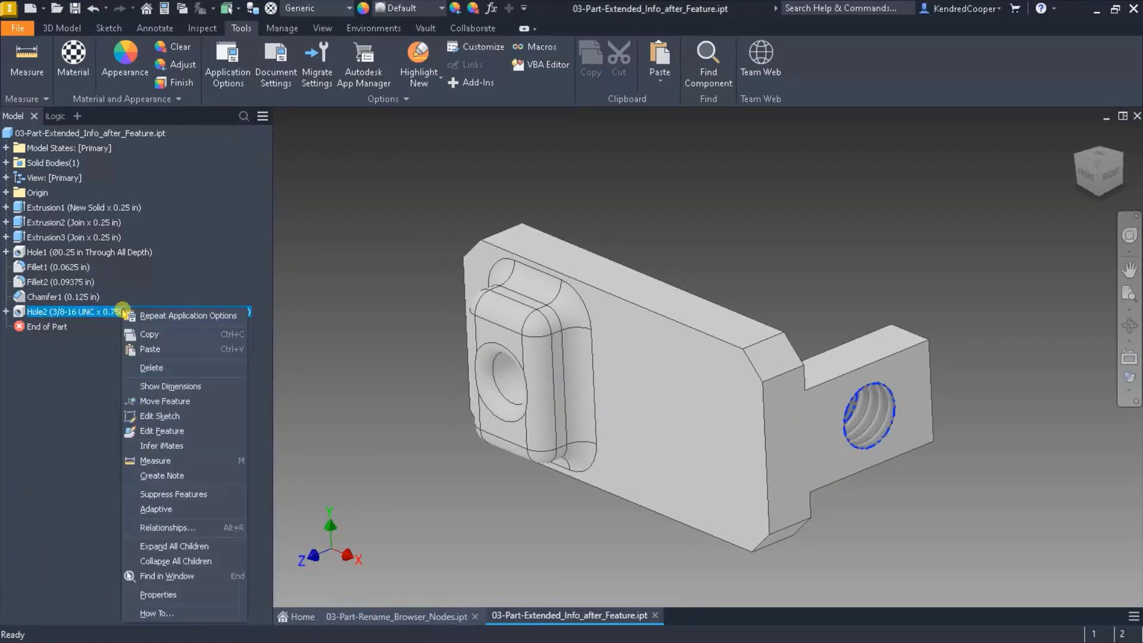
click(84, 345)
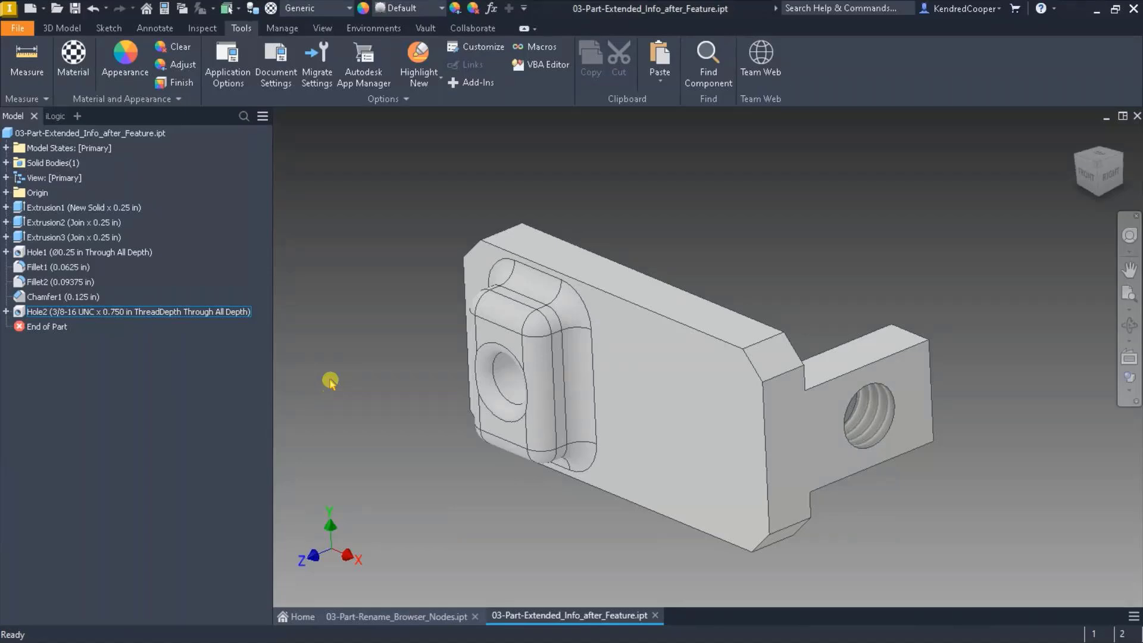
click(229, 72)
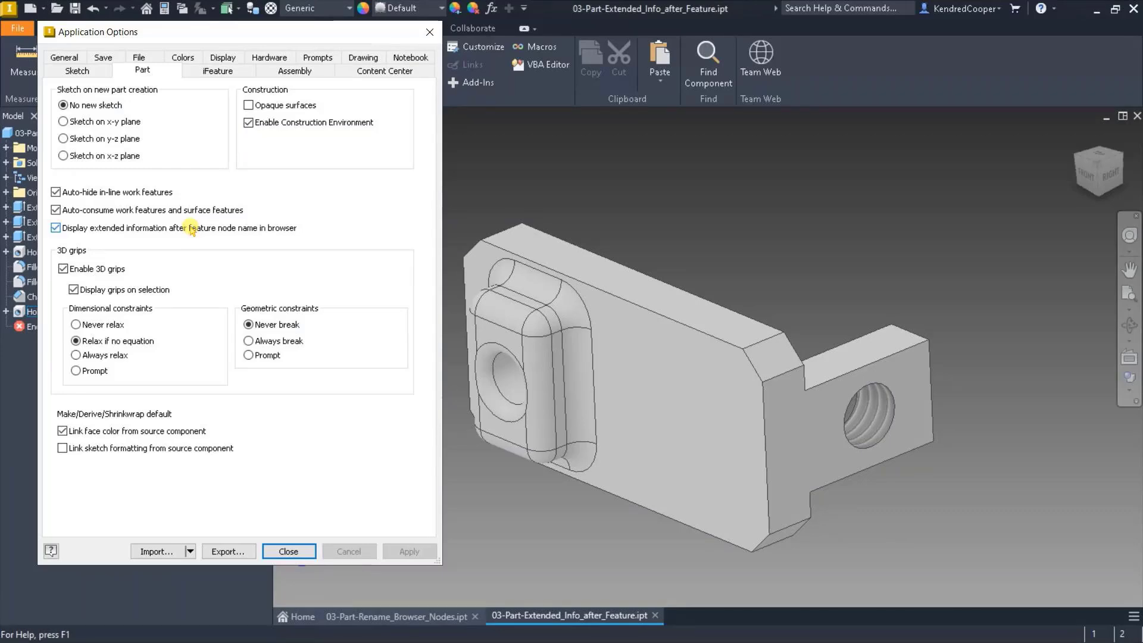
key(Return)
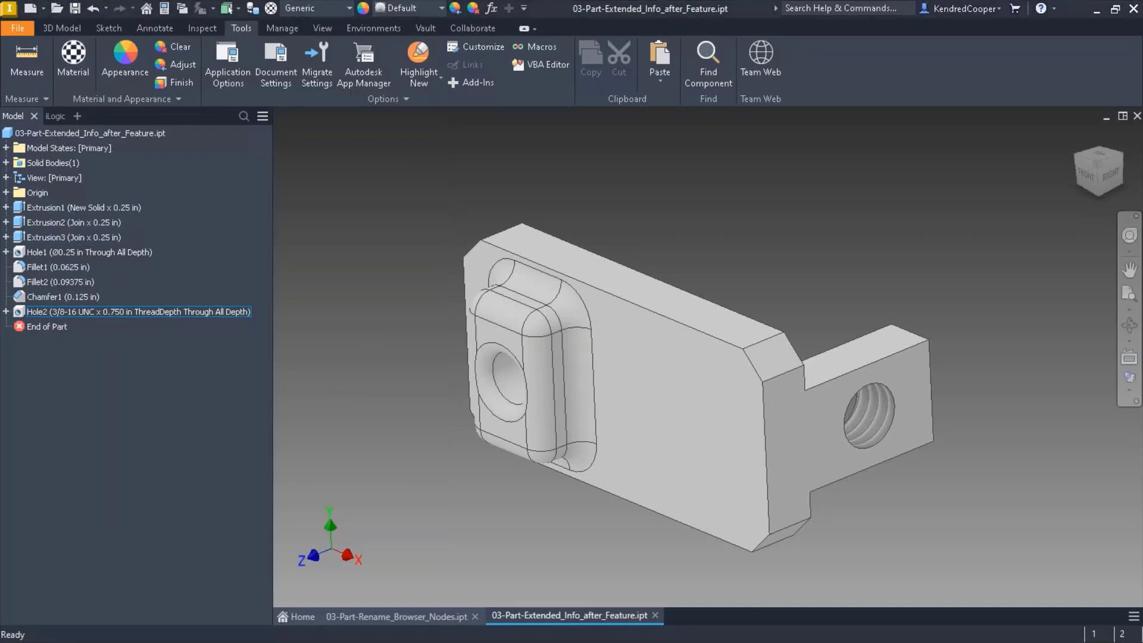
- Close the extended info part and the hair dryer part
click(1136, 115)
click(1136, 117)
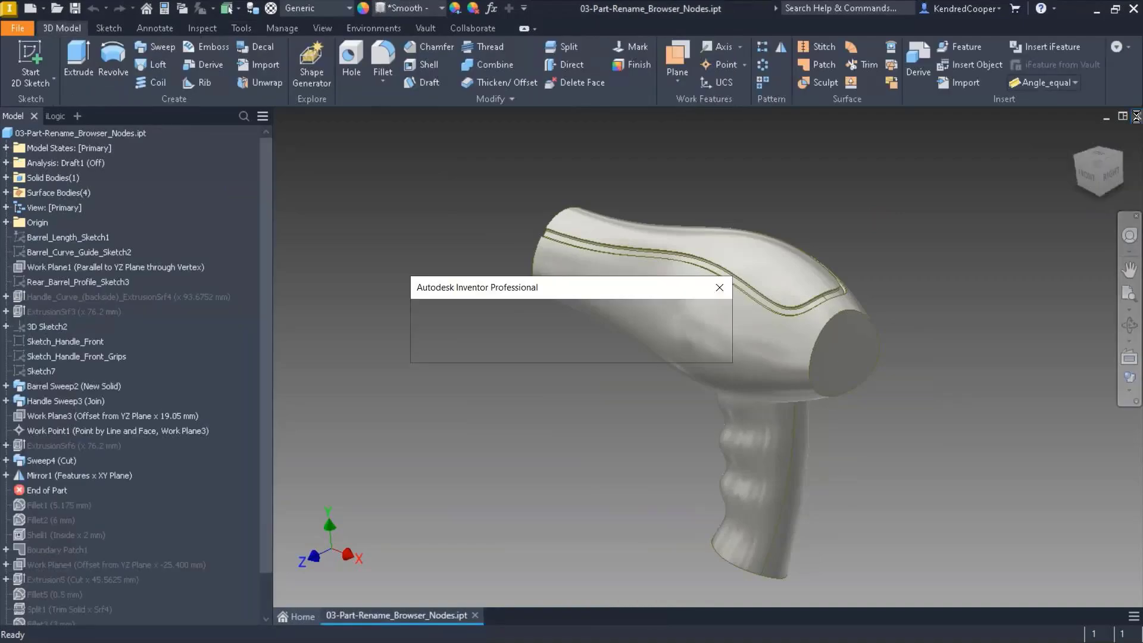
click(533, 347)
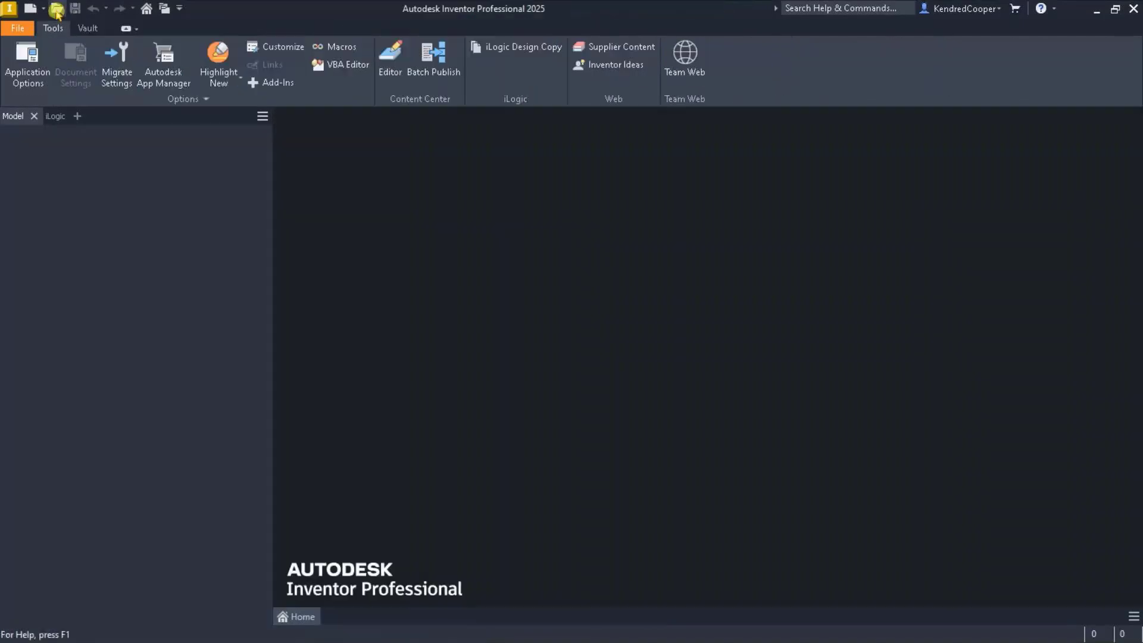
- Open the part 03-Part-Window_Select_Fillet_&_Chamfer.ipt from the Workspace folder
click(55, 9)
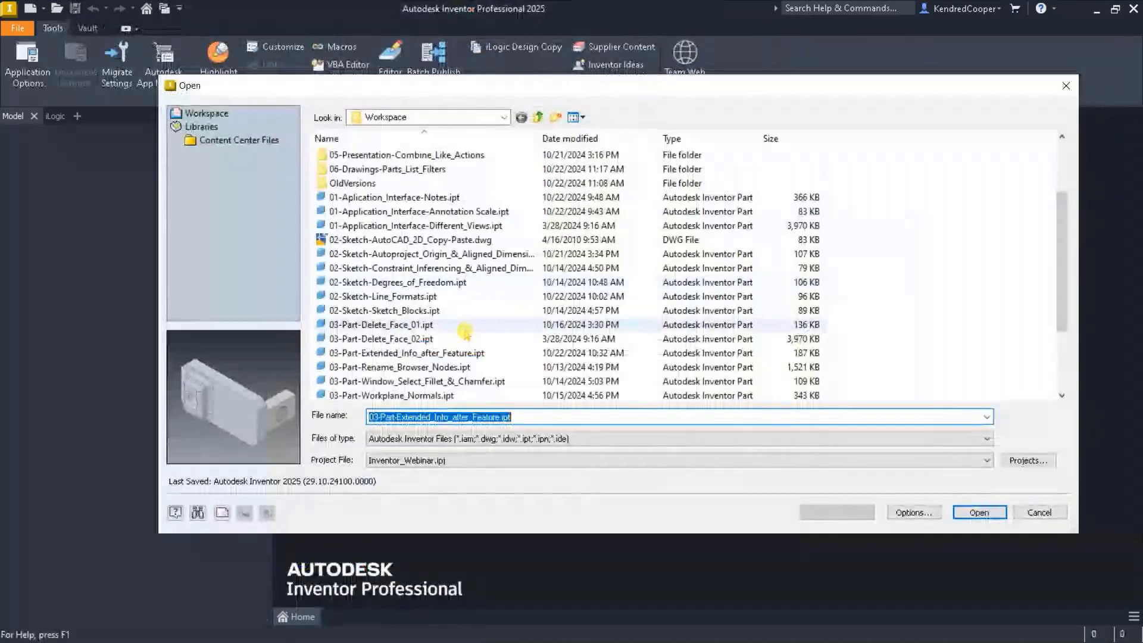
scroll(465, 331, down, 1)
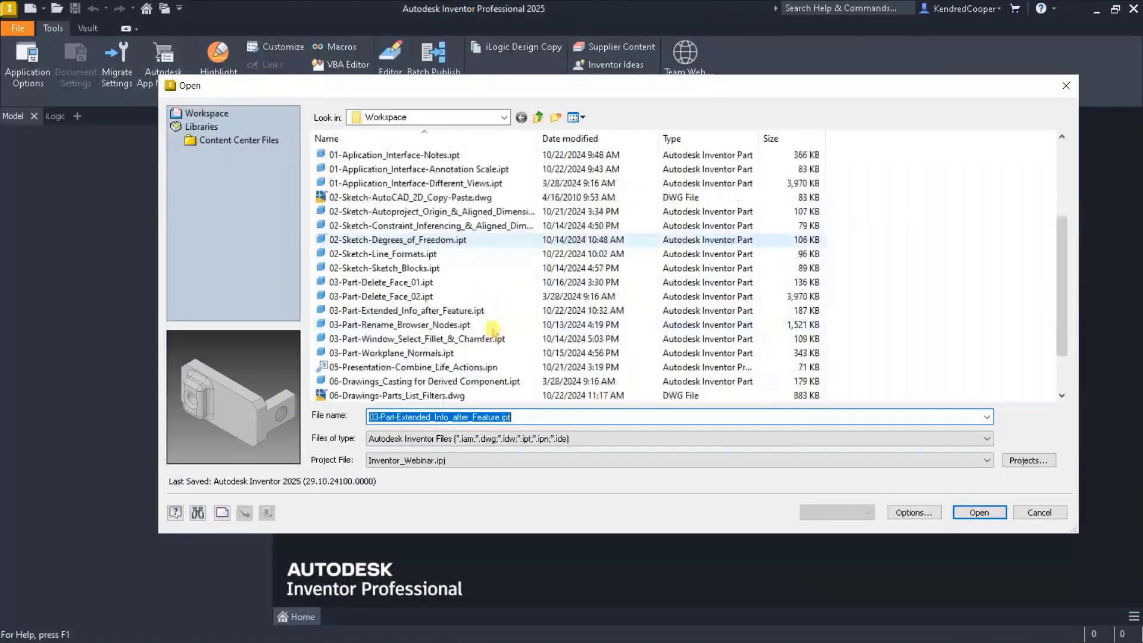
click(481, 340)
double_click(482, 344)
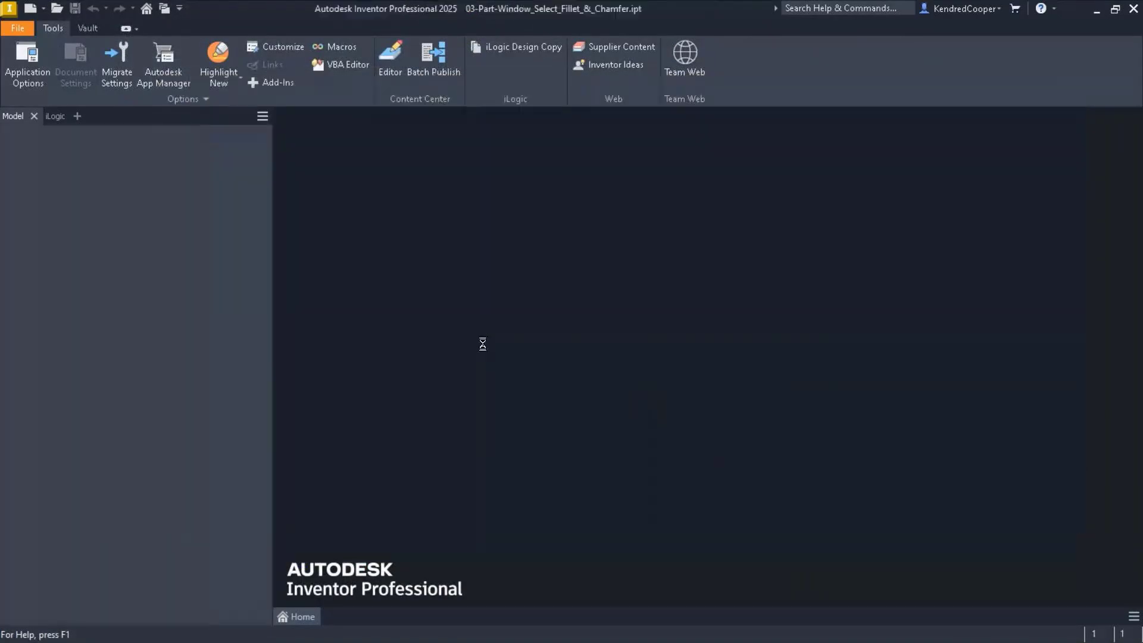
- Try a fillet on the main plate's end edges by picking the edges one at a time, and cancel it
click(382, 59)
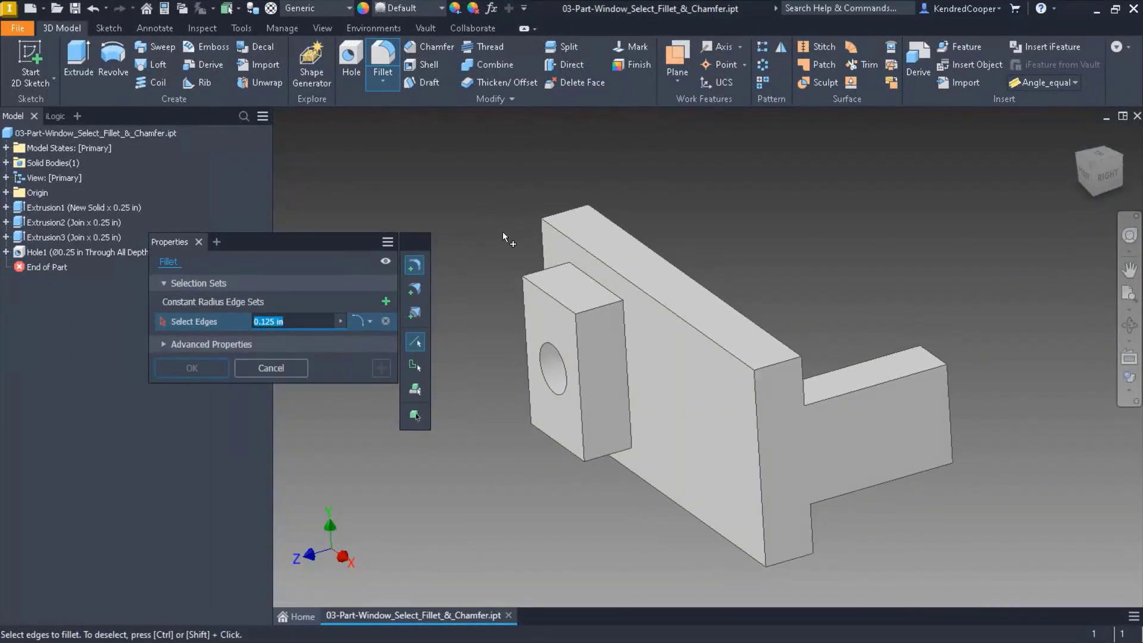
click(586, 213)
click(763, 363)
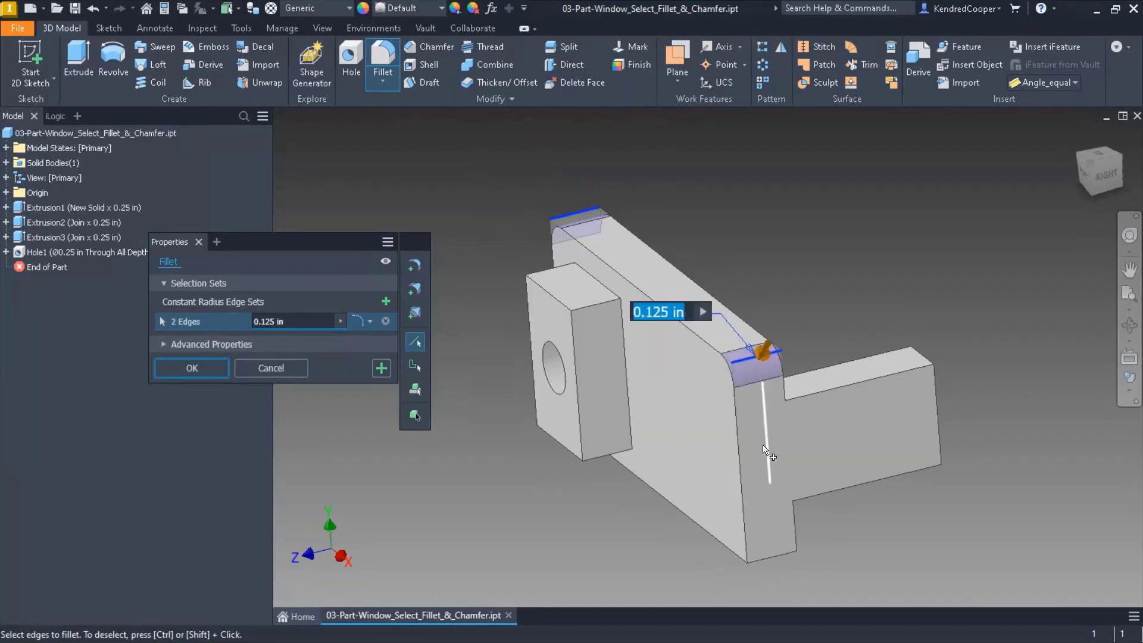
click(762, 555)
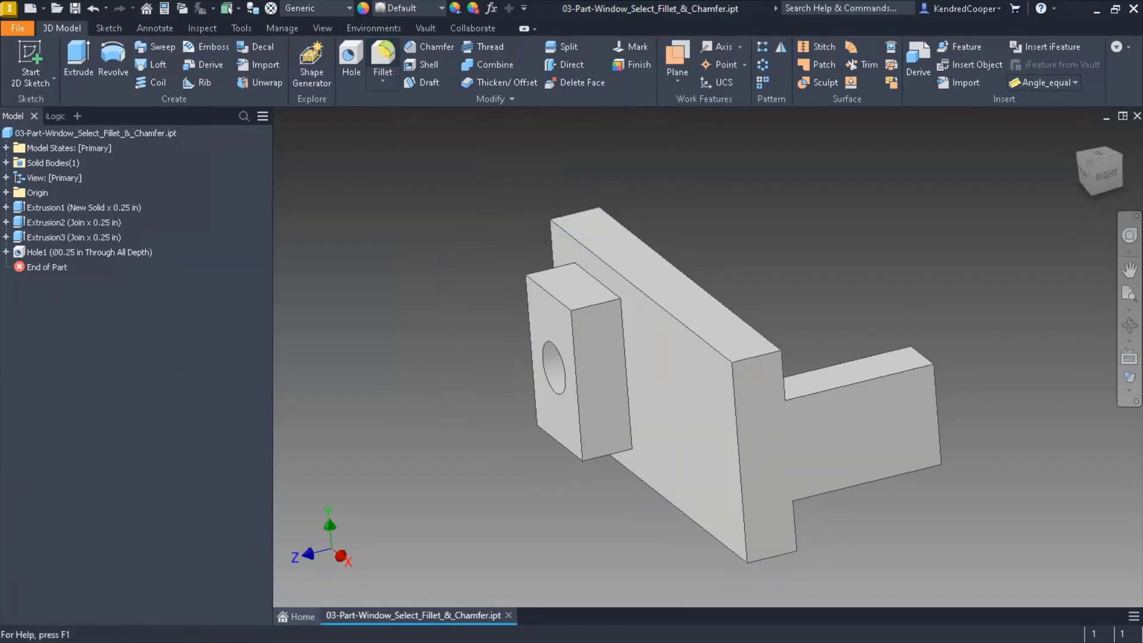
- Window-select the whole part to preview a fillet on all its edges, and cancel the fillet
click(381, 59)
drag(516, 171, 1048, 583)
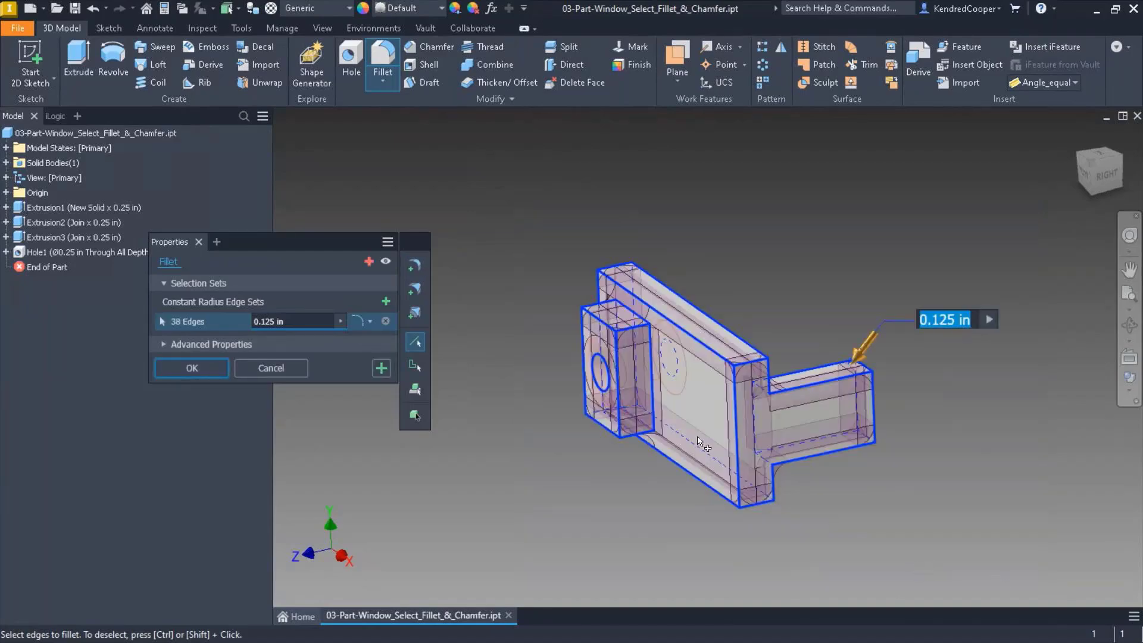
key(Escape)
- Preview a .0625 in chamfer on window-selected edges around the block with the hole, and cancel the chamfer
click(419, 50)
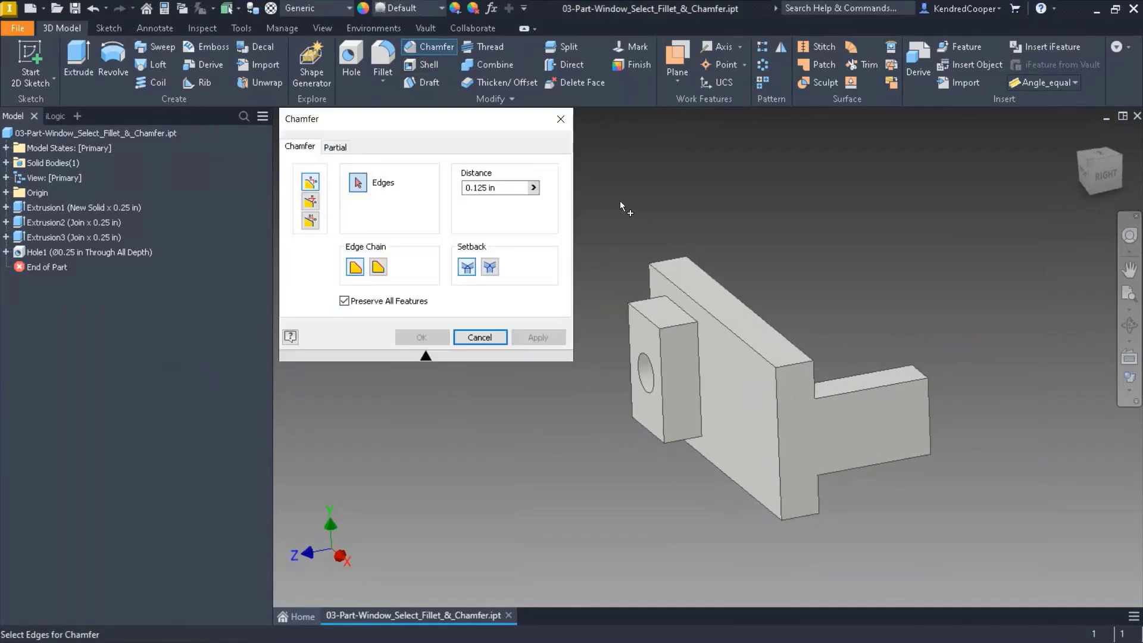
drag(620, 201, 745, 499)
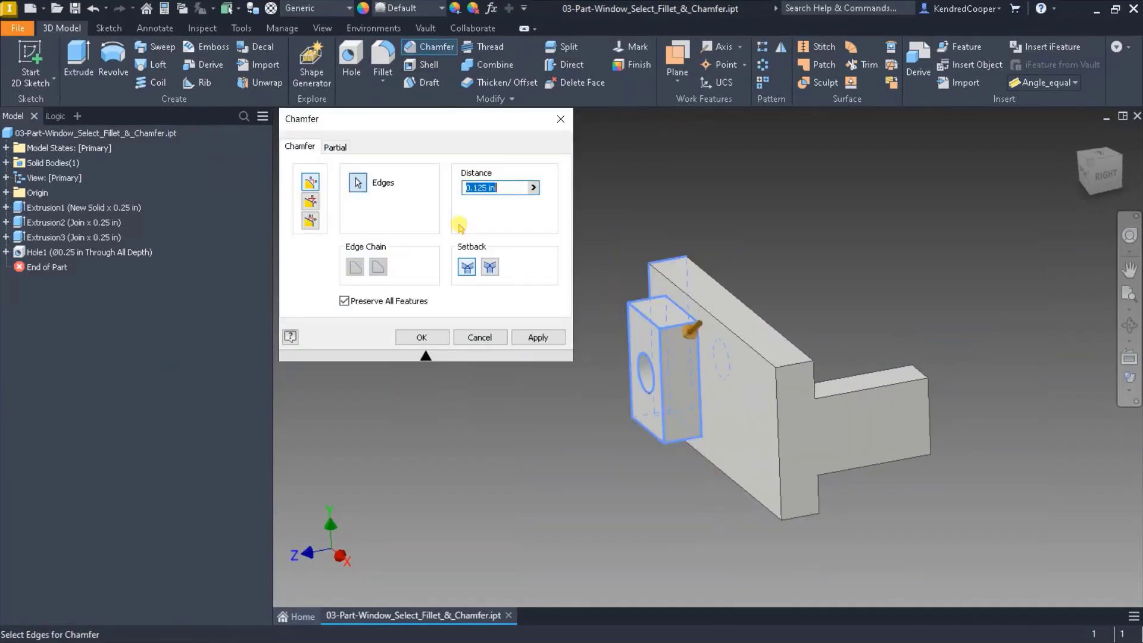
shift+middle_drag(819, 277, 658, 355)
key(F6)
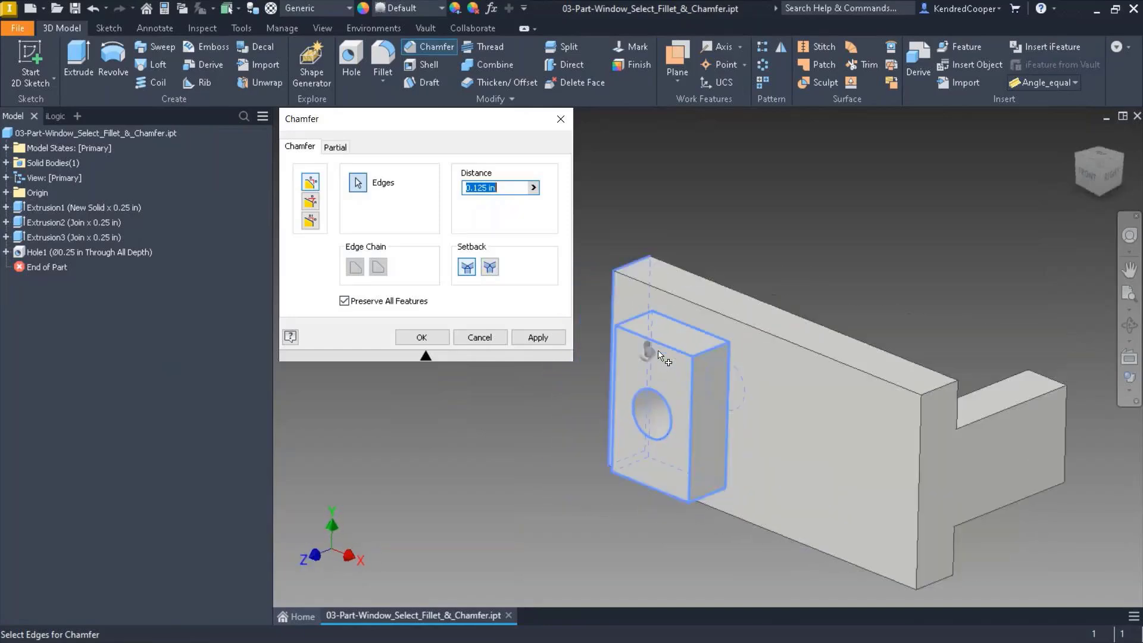
text(.0625)
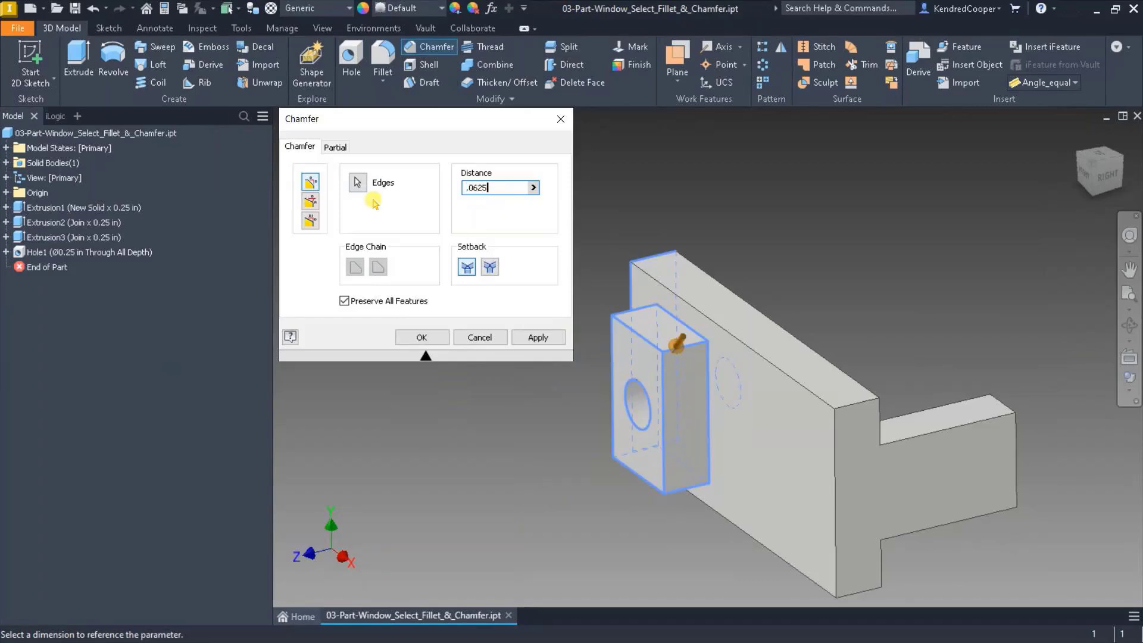
click(374, 203)
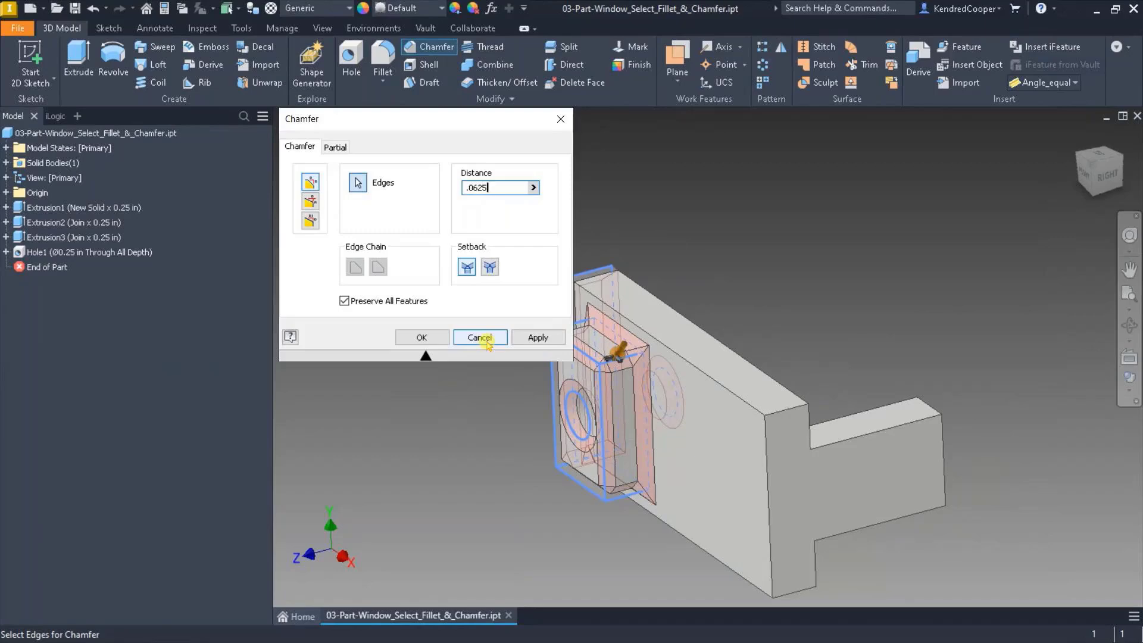
click(479, 338)
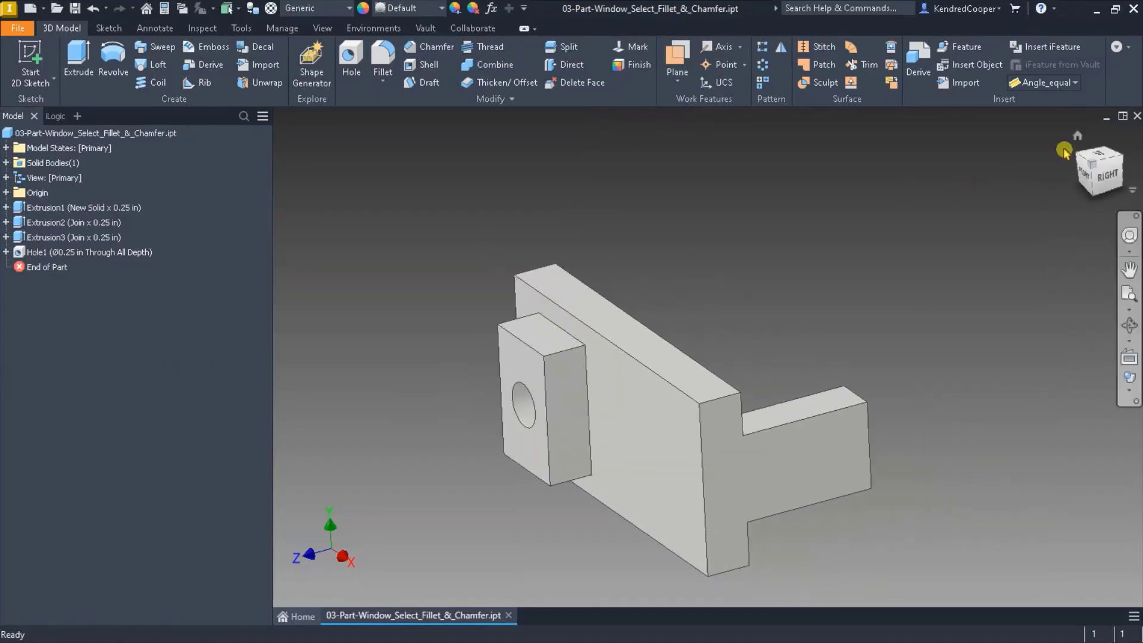
- Close the fillet and chamfer part and open 03-Part-Delete_Face_01.ipt from the Workspace folder
click(1136, 118)
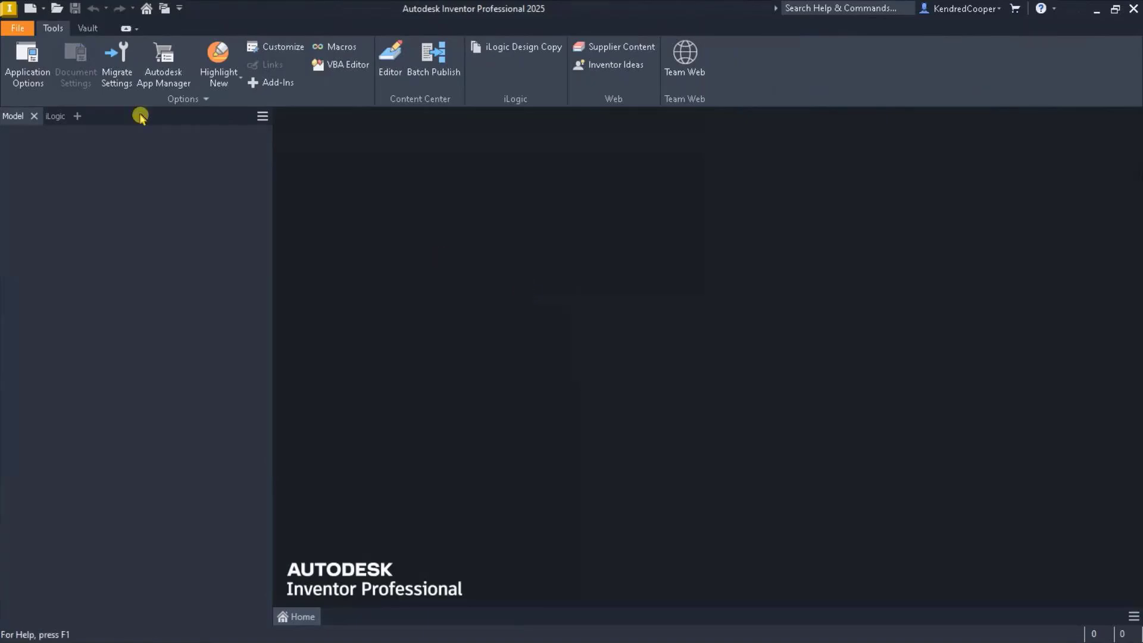
key(ctrl+o)
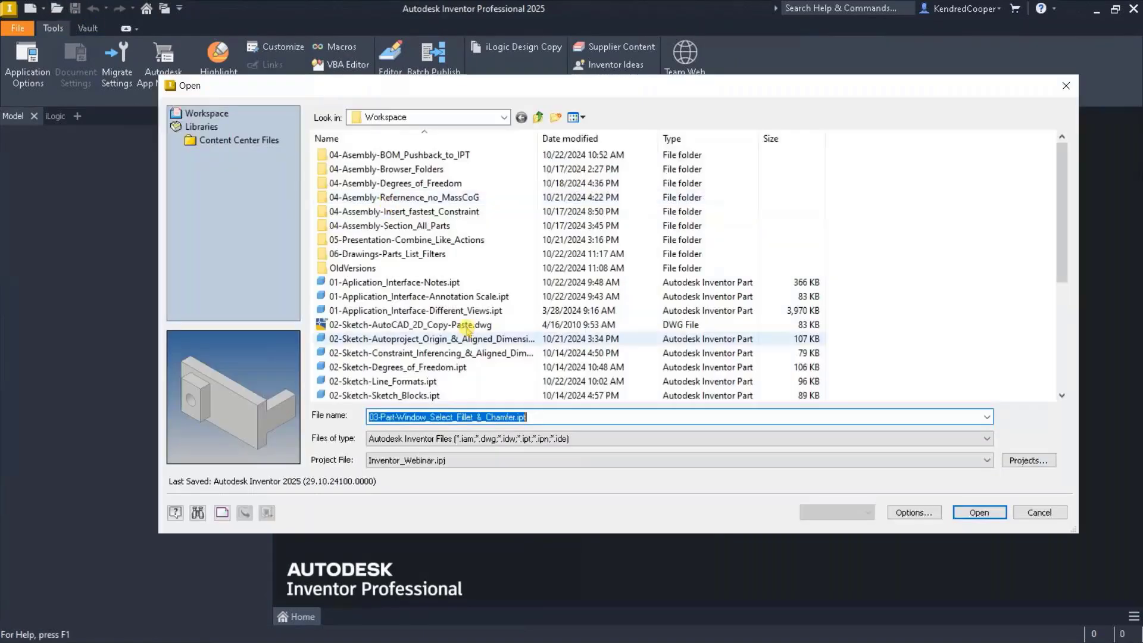
scroll(459, 357, down, 2)
click(457, 338)
click(438, 325)
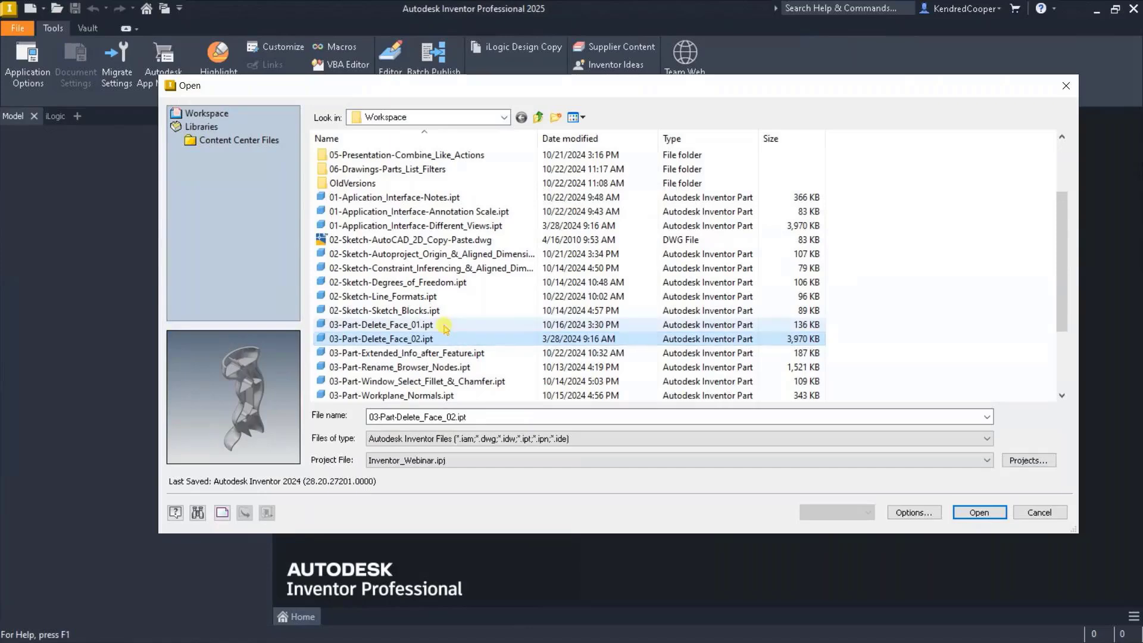
double_click(388, 324)
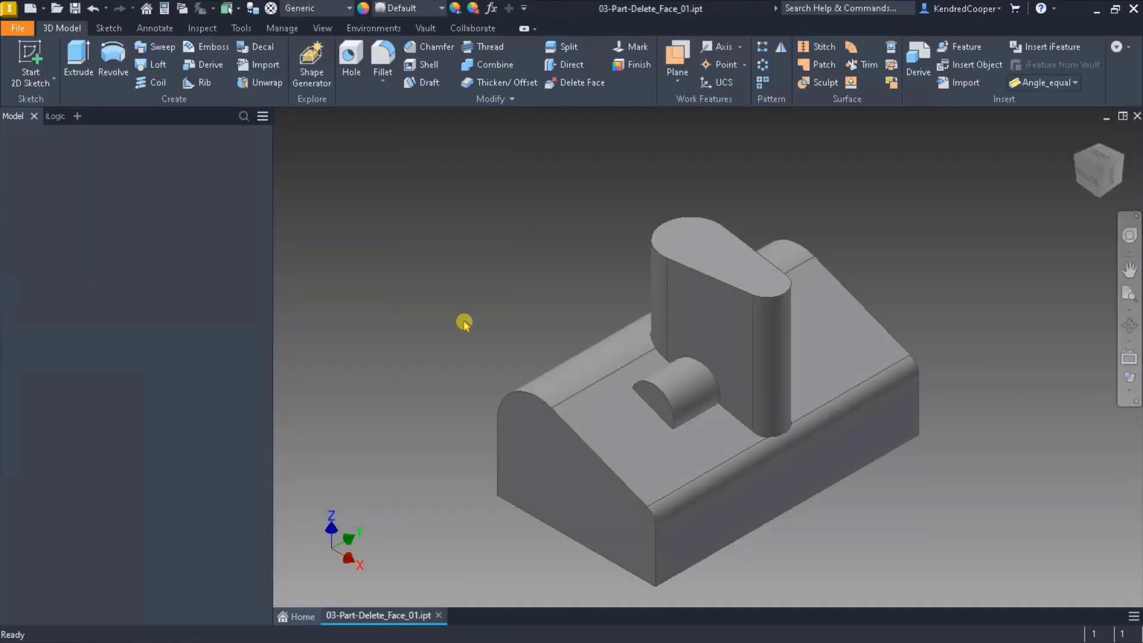
- Delete the half-round boss's end and curved faces with Heal Remaining Faces turned off, and undo the deletion
scroll(463, 319, up, 3)
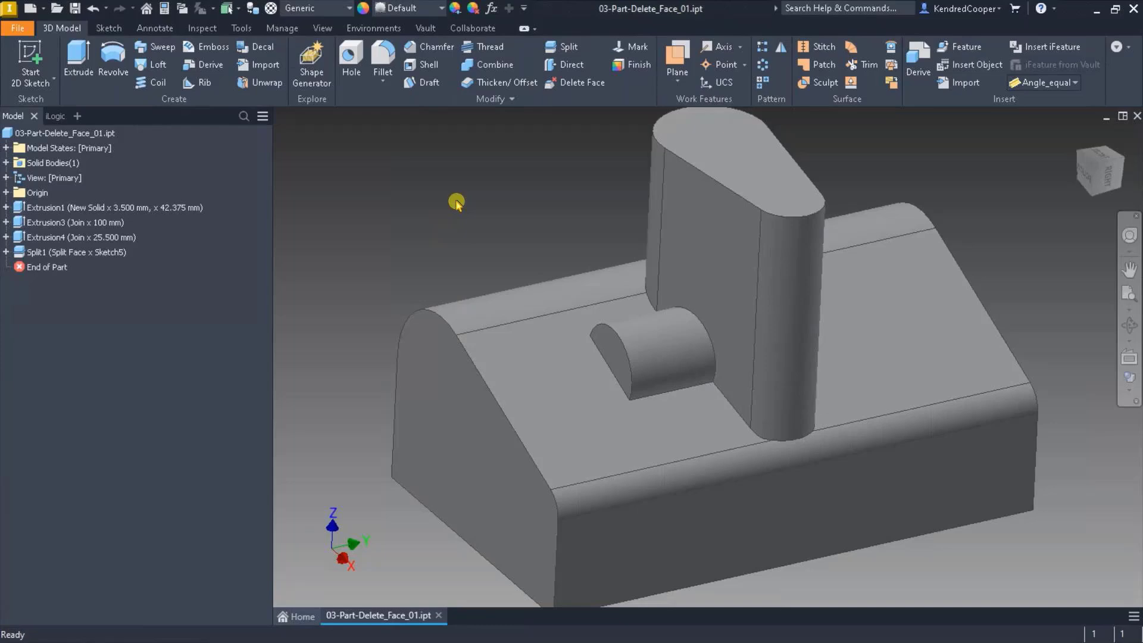
scroll(643, 356, up, 1)
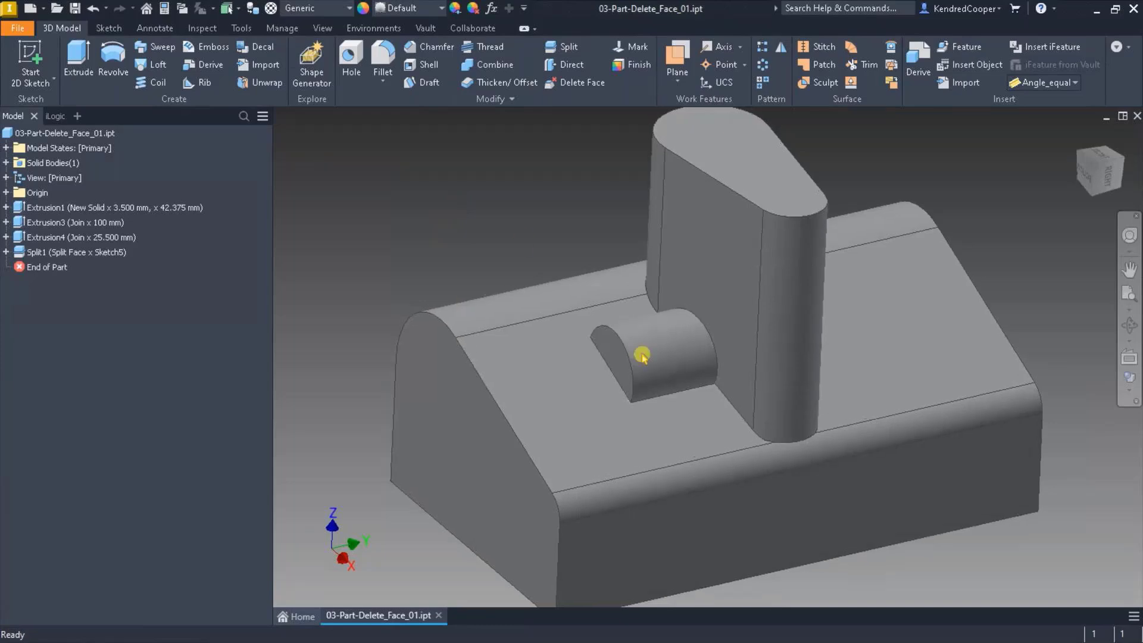
scroll(643, 355, up, 2)
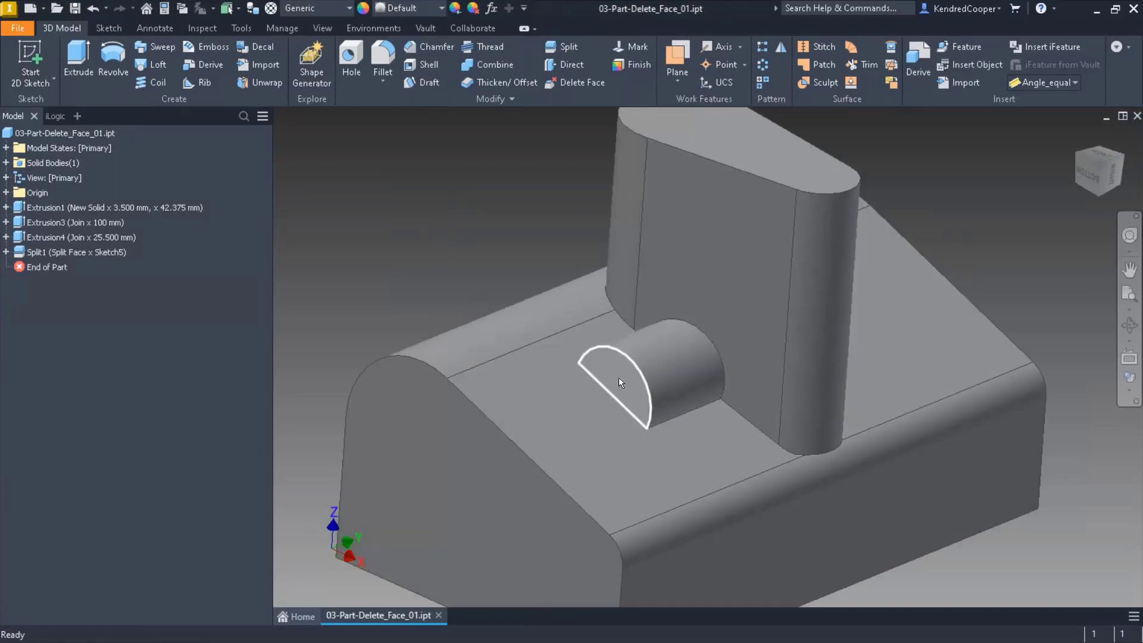
click(431, 178)
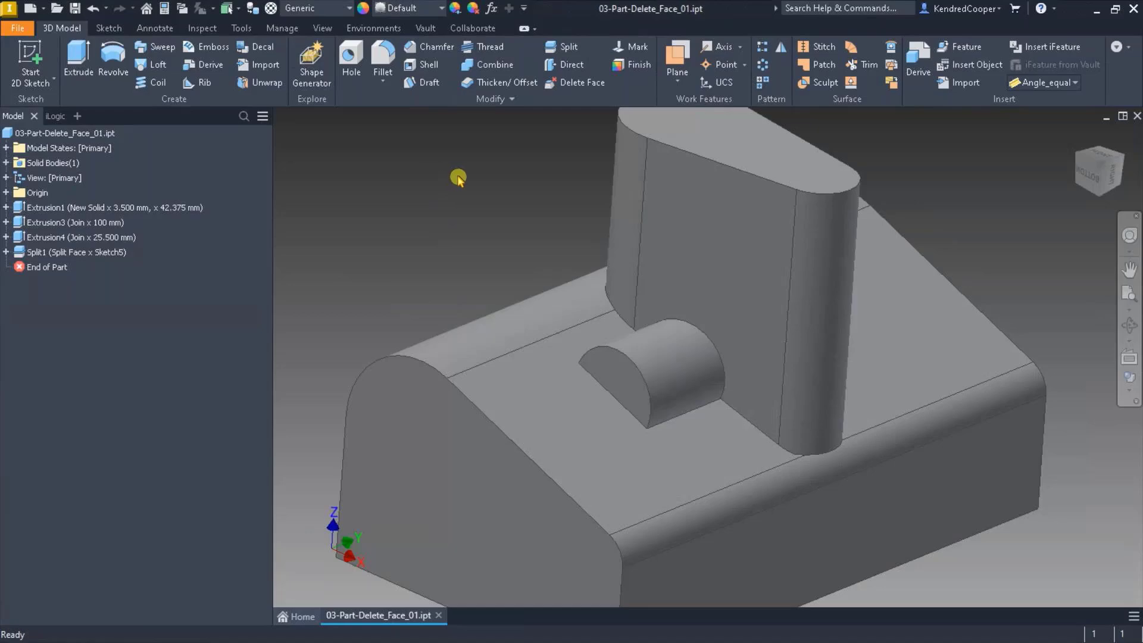
click(576, 82)
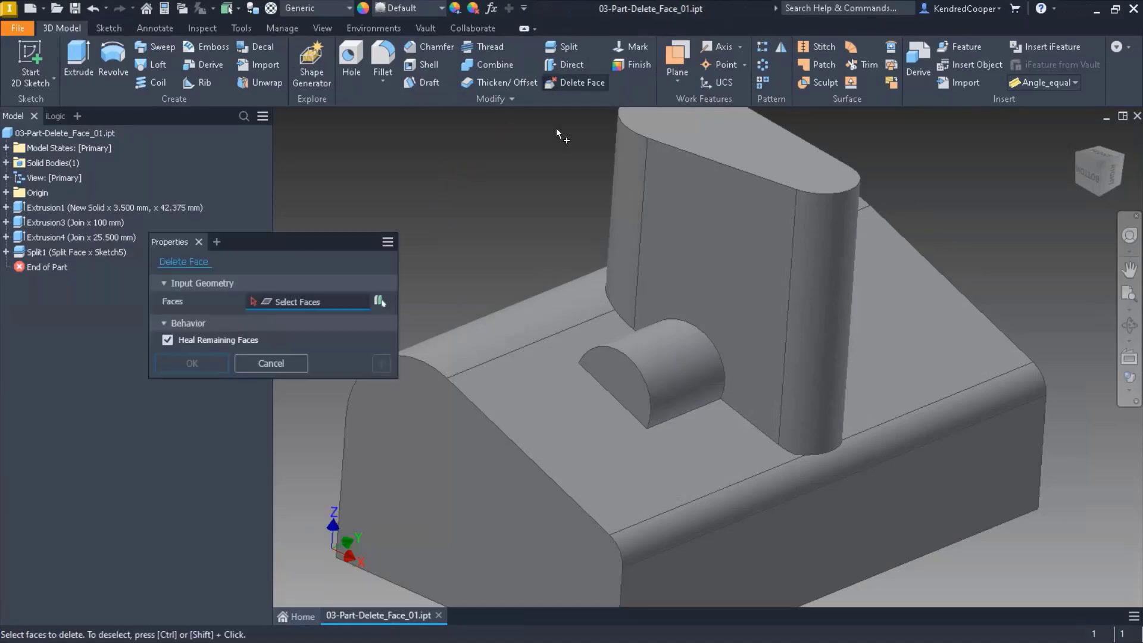
drag(308, 244, 459, 149)
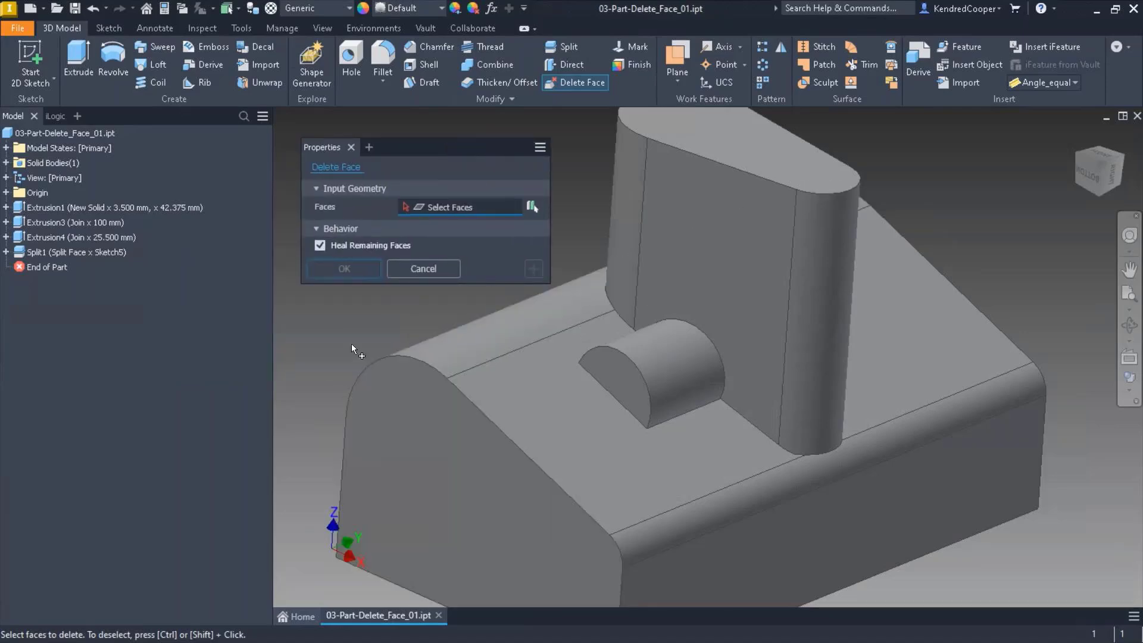
click(320, 246)
click(622, 373)
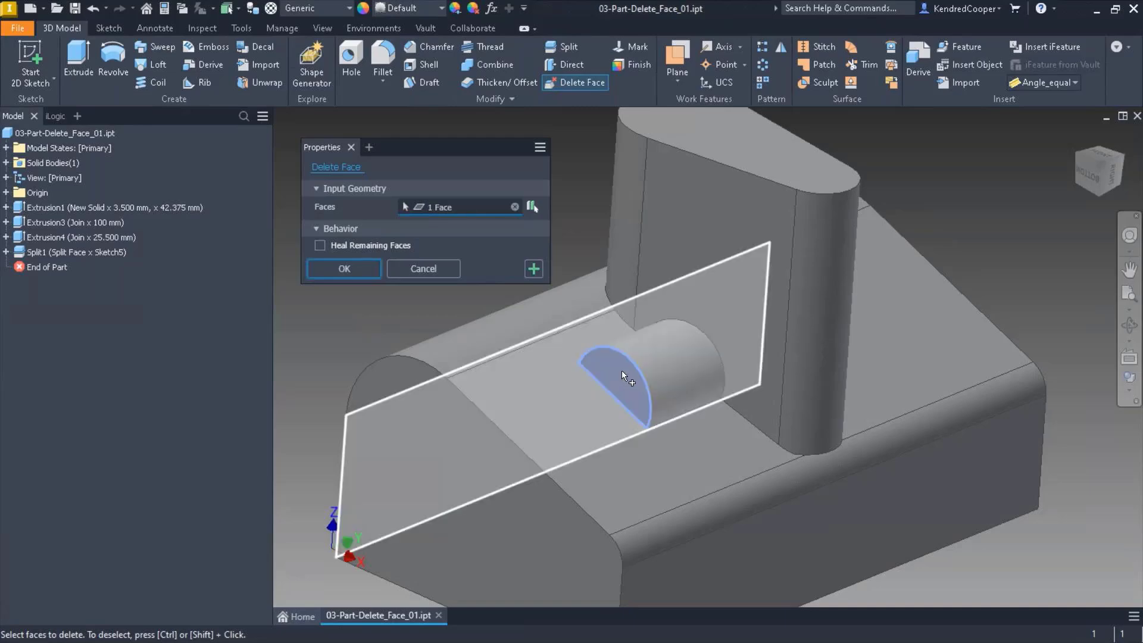
click(647, 359)
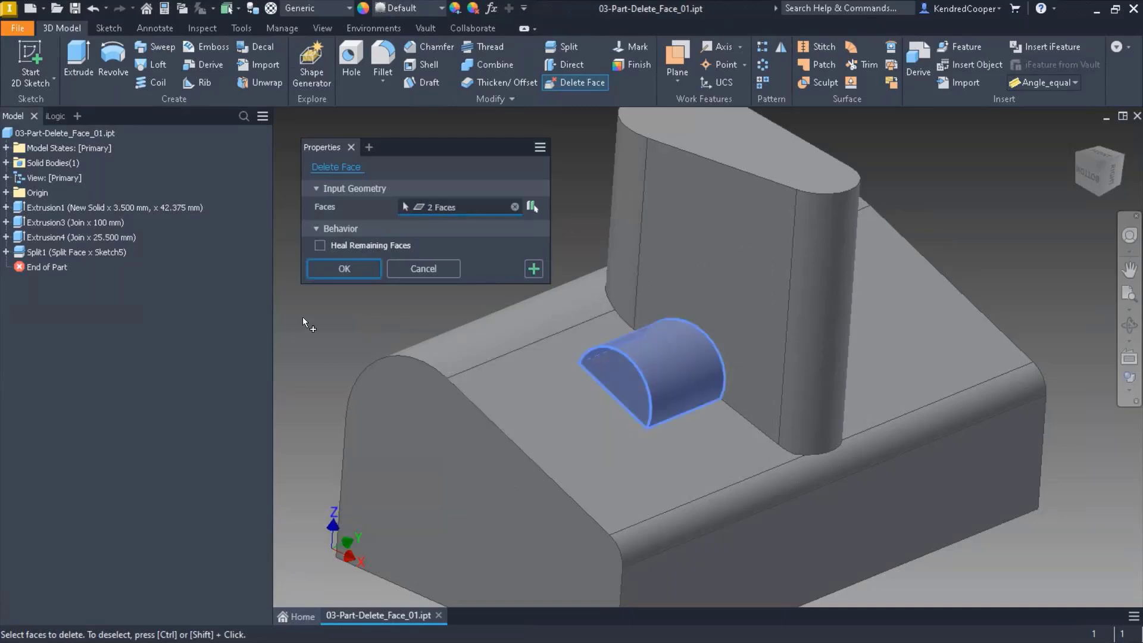
click(339, 269)
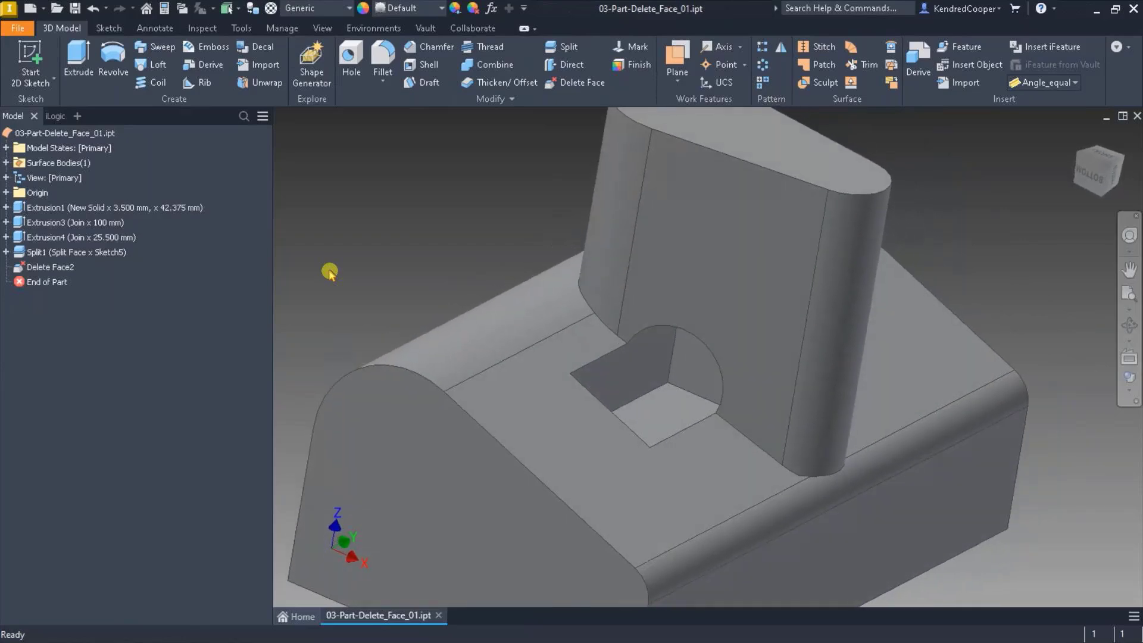
click(93, 10)
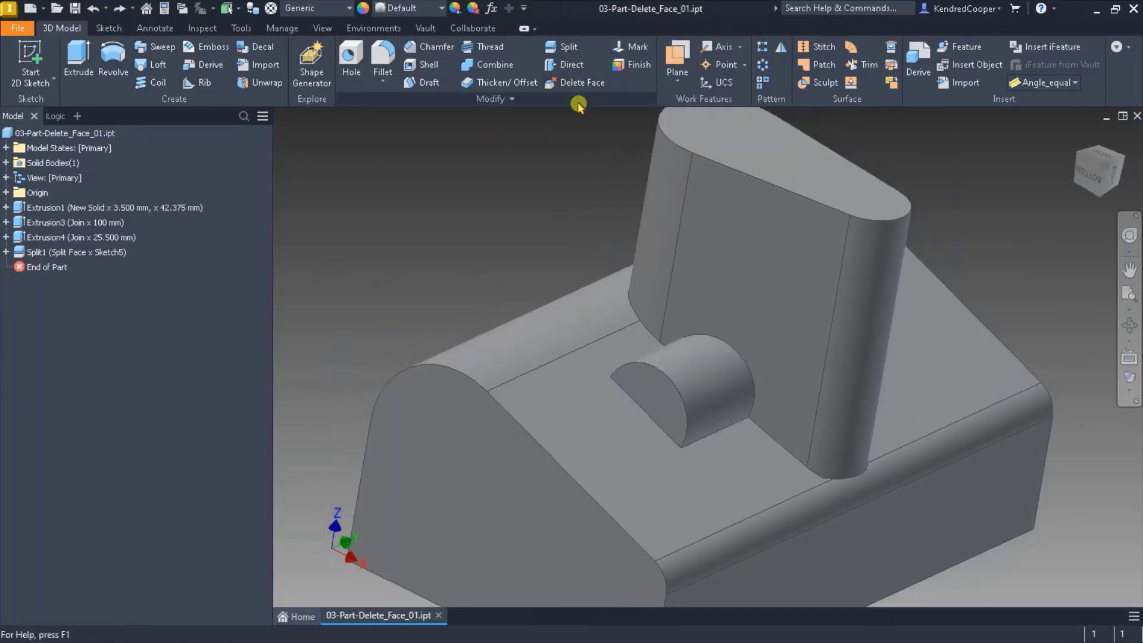
- Delete the half-round boss's end and curved faces with Heal Remaining Faces turned on
click(577, 81)
click(673, 389)
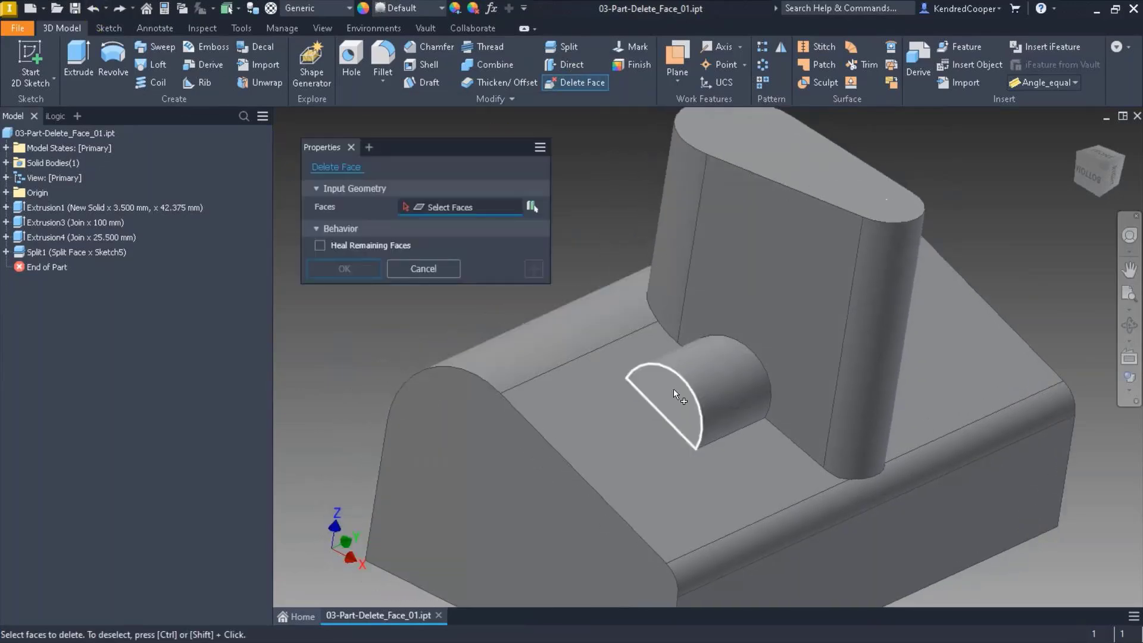
click(706, 381)
click(319, 246)
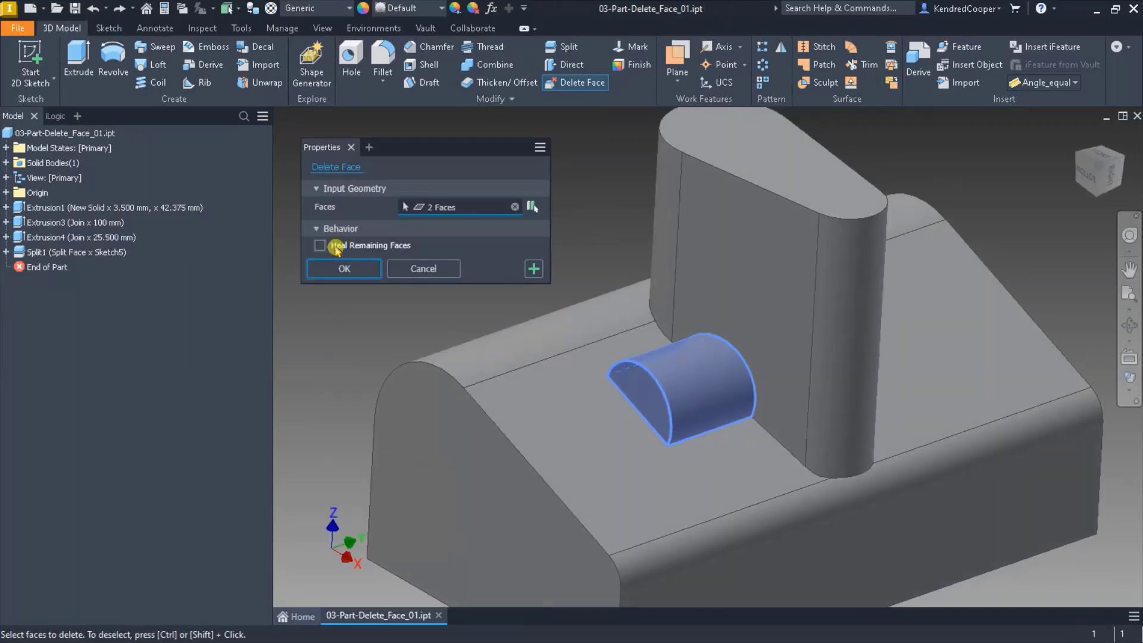
click(344, 267)
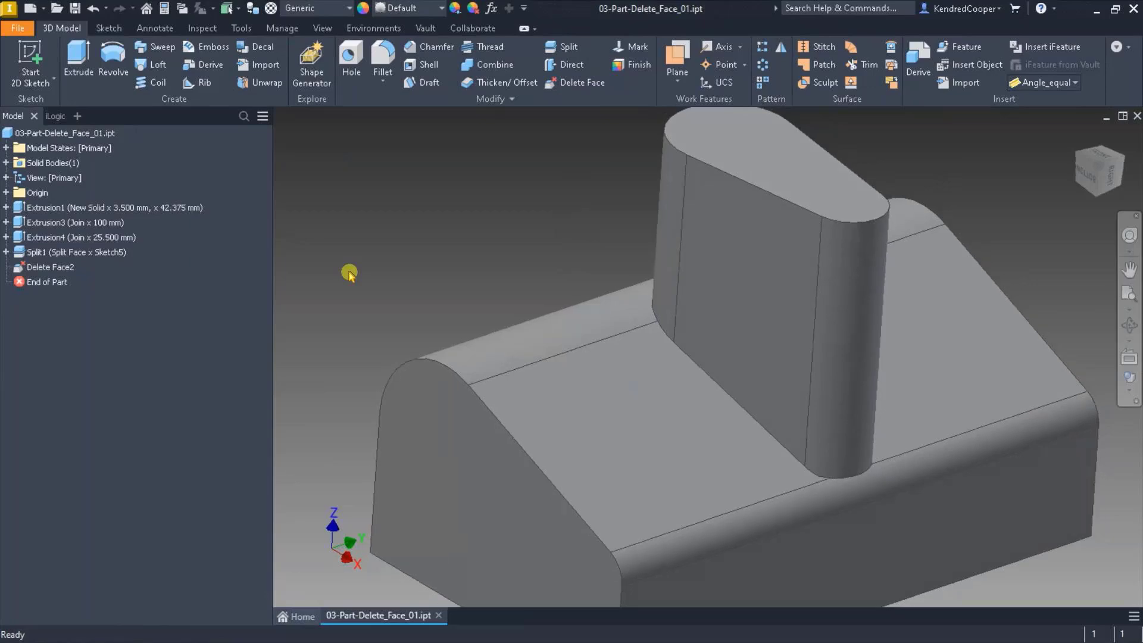
- Close the part without saving and open 03-Part-Delete_Face_02.ipt from the Workspace folder
click(1135, 117)
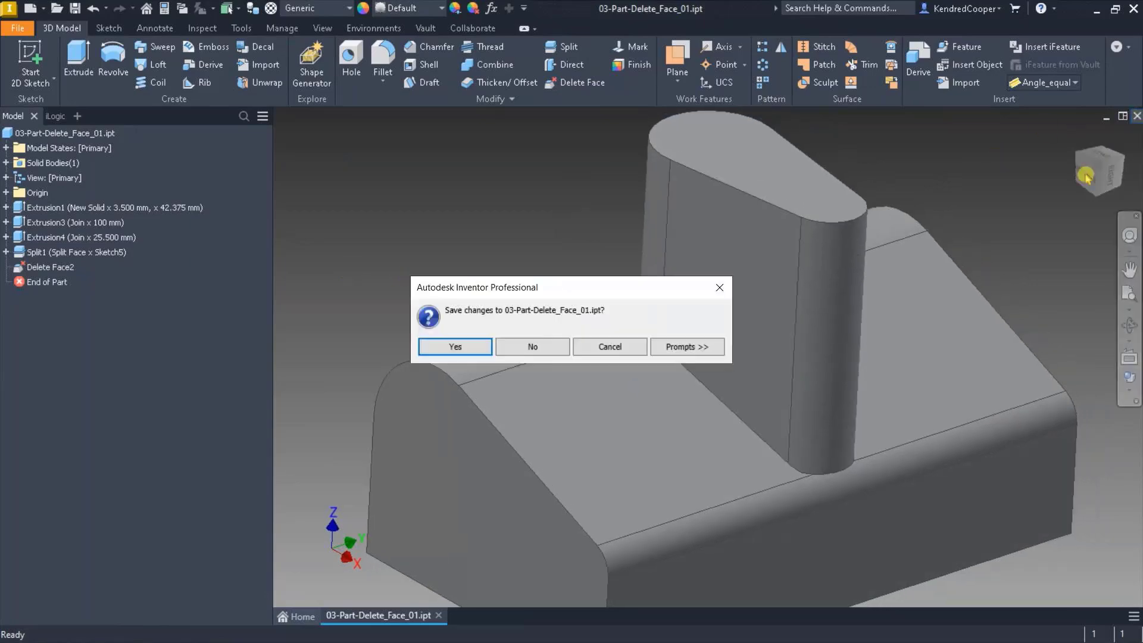
click(524, 348)
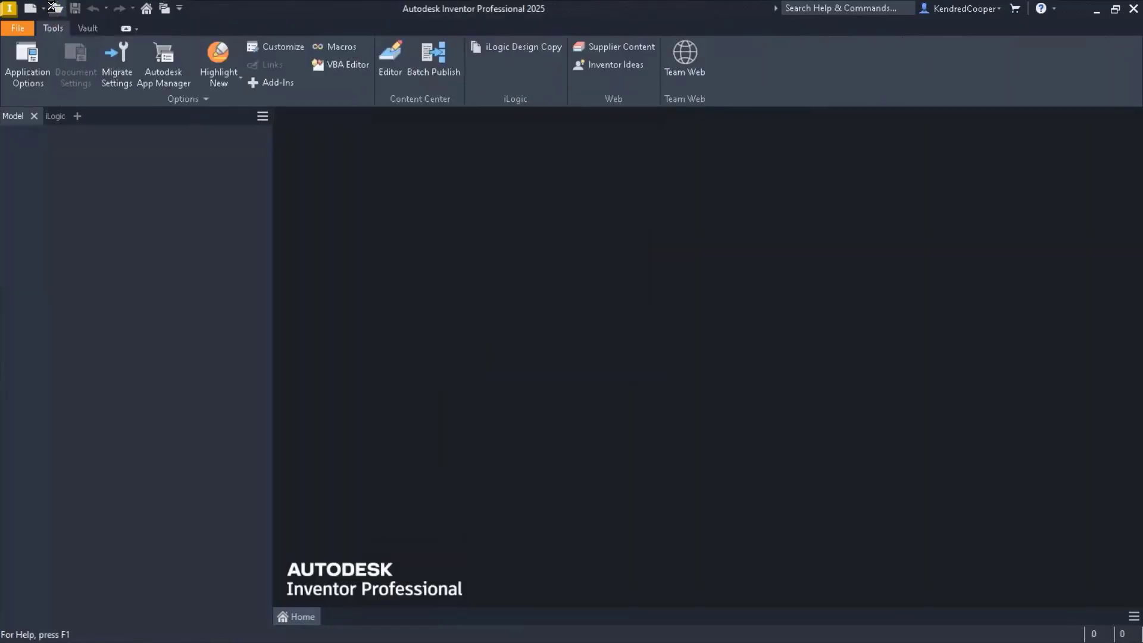
key(ctrl+o)
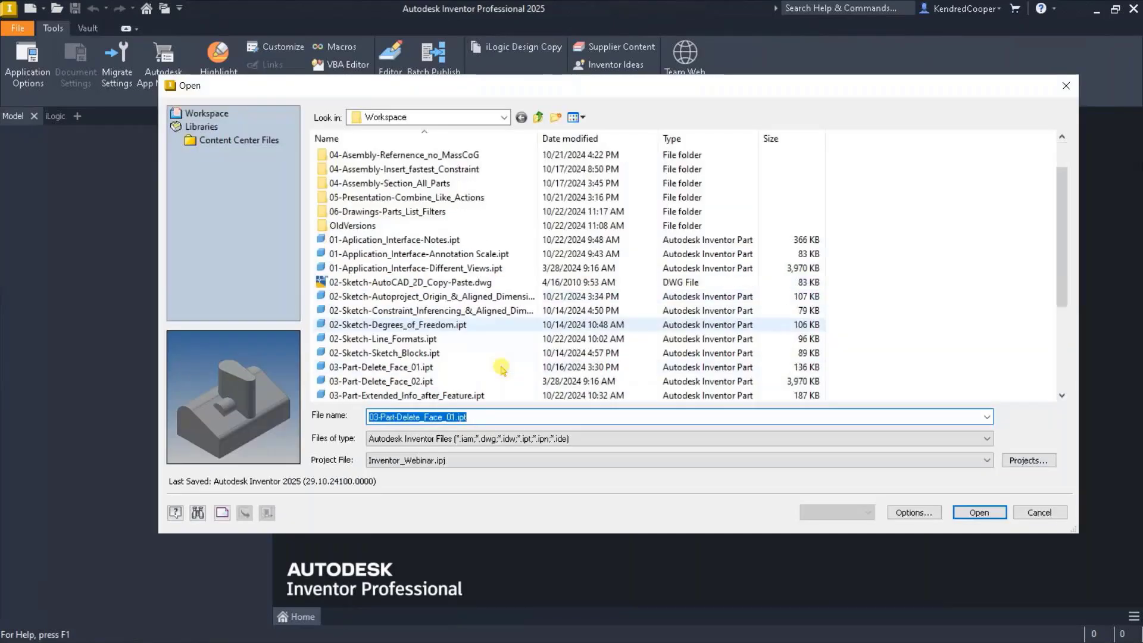
double_click(424, 381)
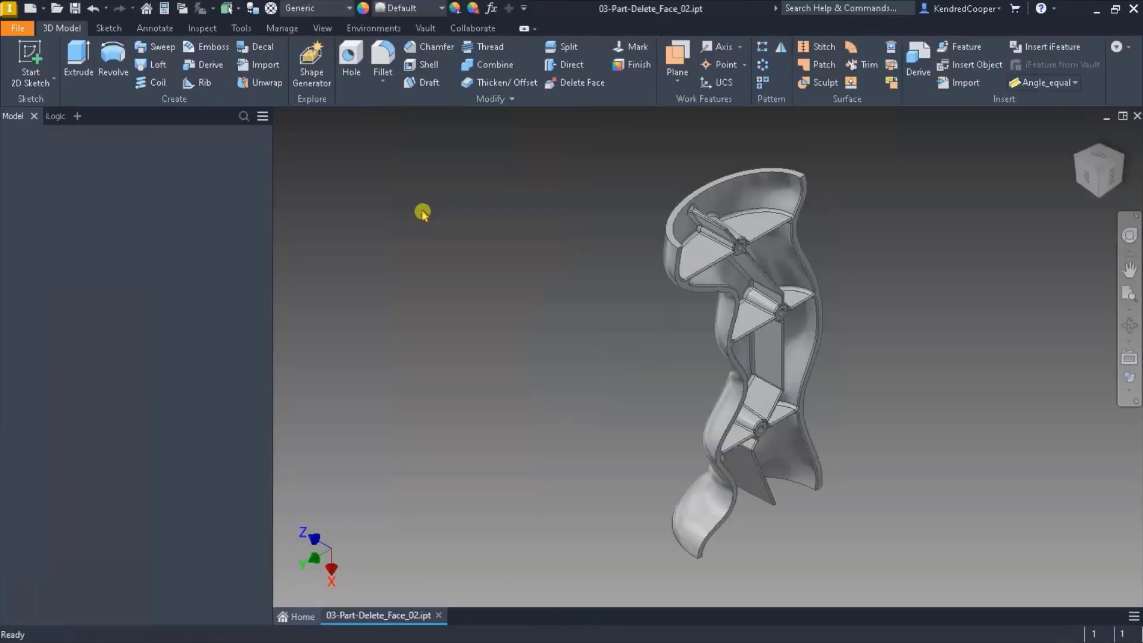
- Delete all faces of the free-standing rib beside the threaded boss, including its rounded edges and end, with Heal Remaining Faces turned on
scroll(516, 221, down, 5)
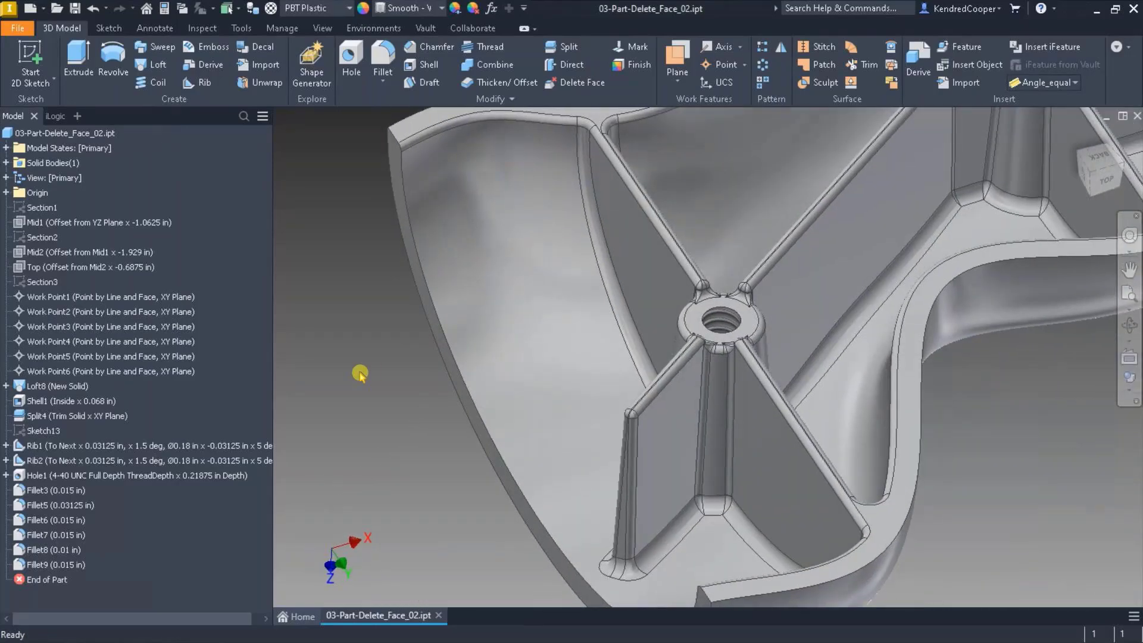
click(575, 82)
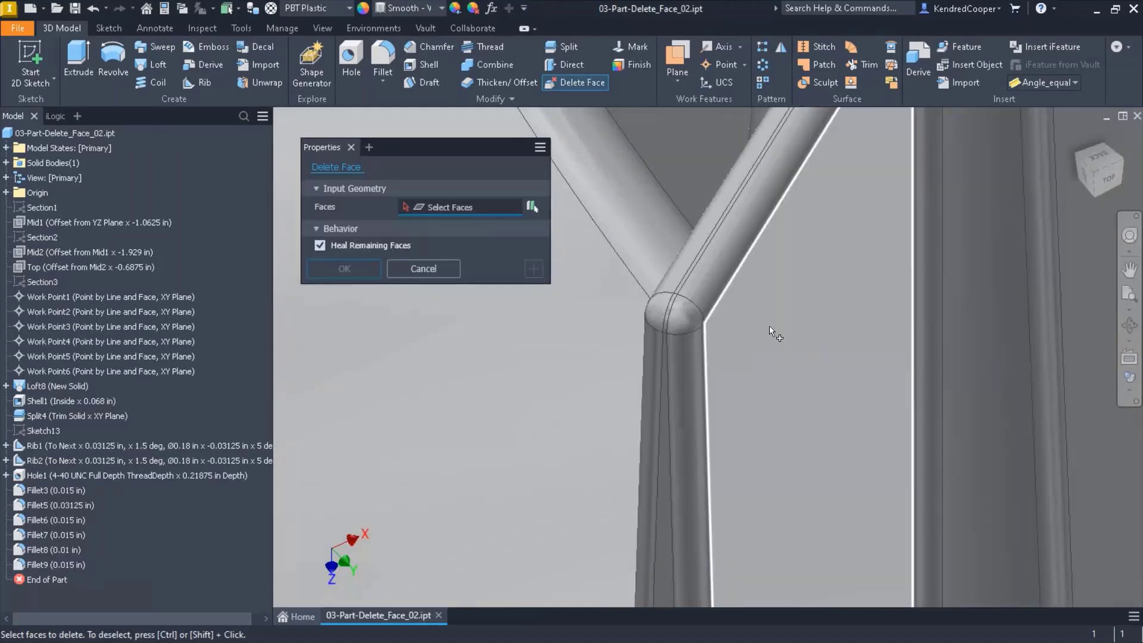
click(769, 327)
click(713, 266)
click(698, 260)
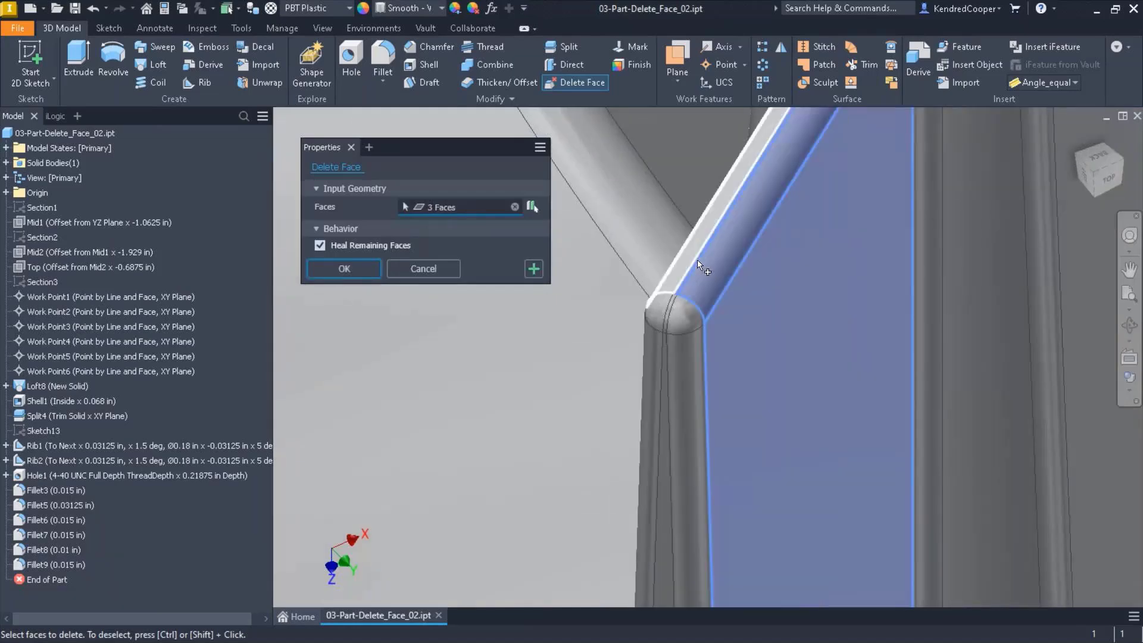
click(688, 253)
click(691, 331)
click(660, 316)
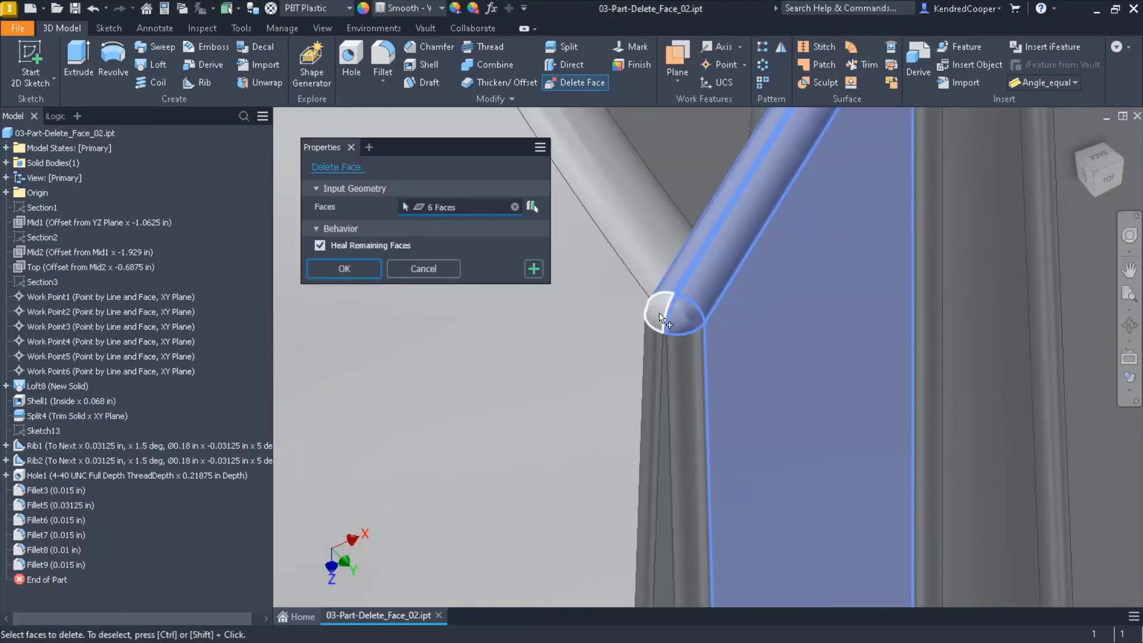
click(680, 355)
click(665, 381)
click(704, 344)
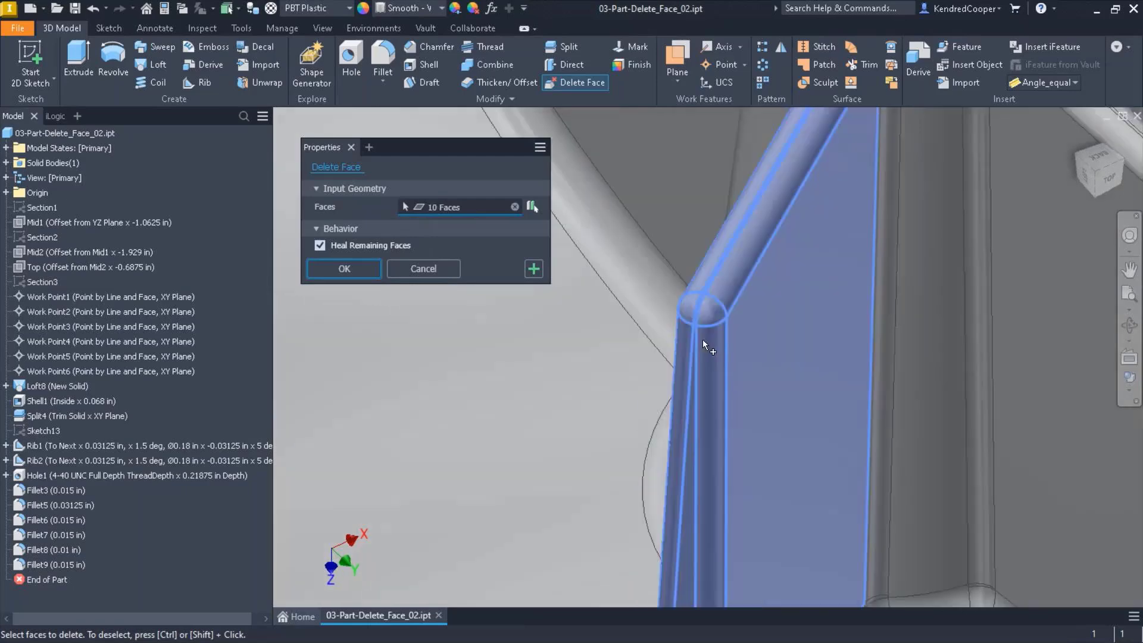
scroll(702, 340, down, 3)
shift+middle_drag(756, 342, 938, 299)
click(705, 327)
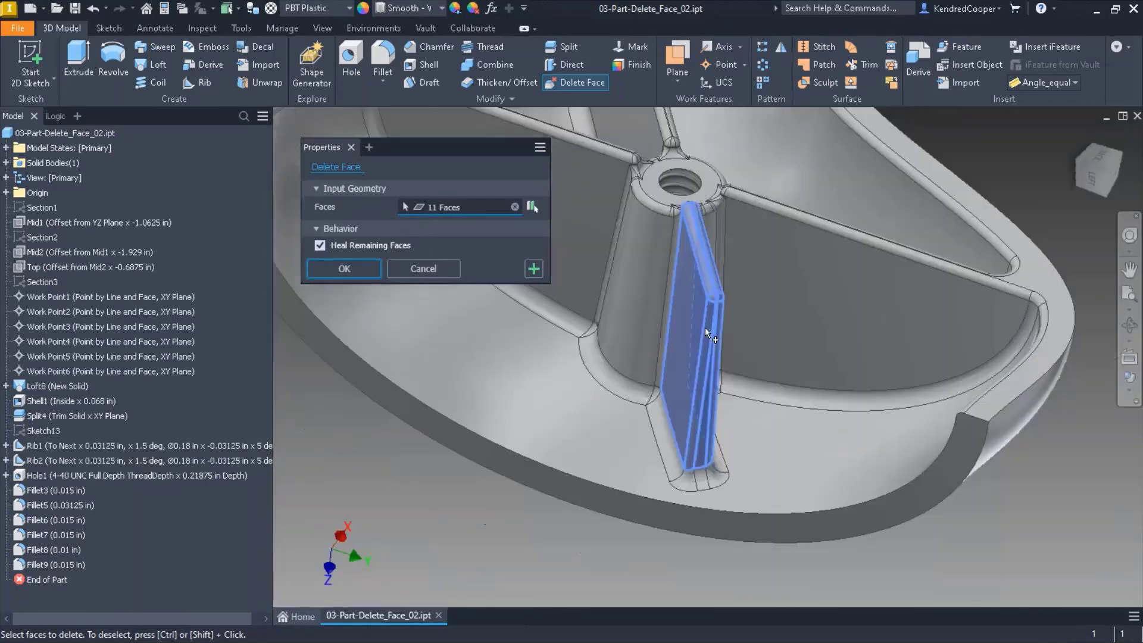
shift+middle_drag(666, 356, 584, 333)
click(344, 269)
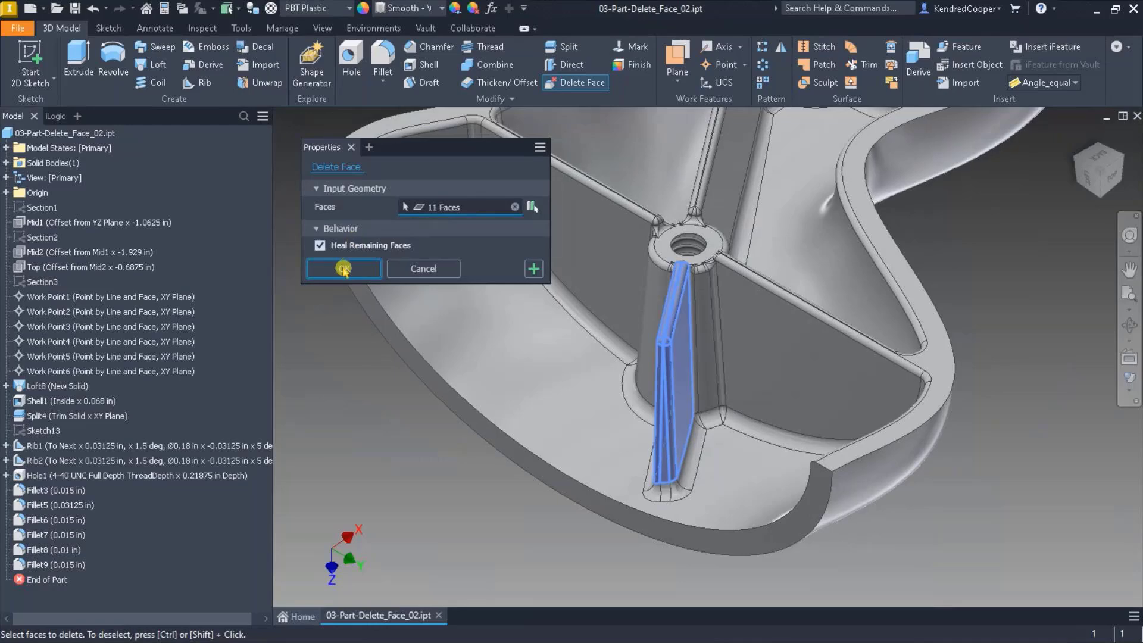
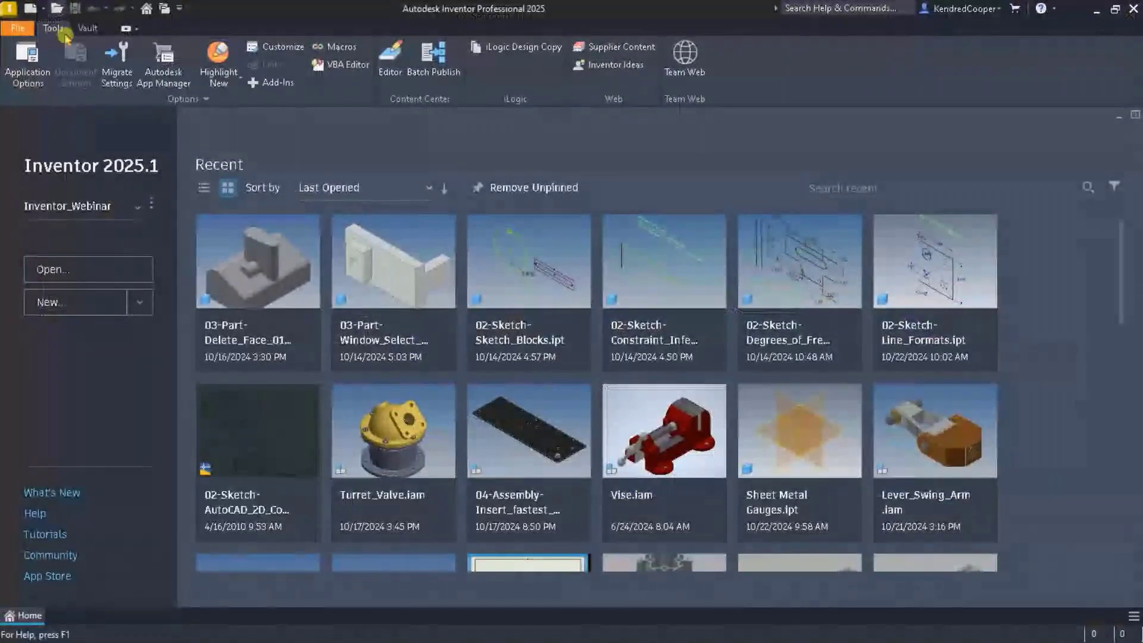
- Open Vise.iam from the 04-Asembly-Browser_Folders folder in the Workspace
click(57, 8)
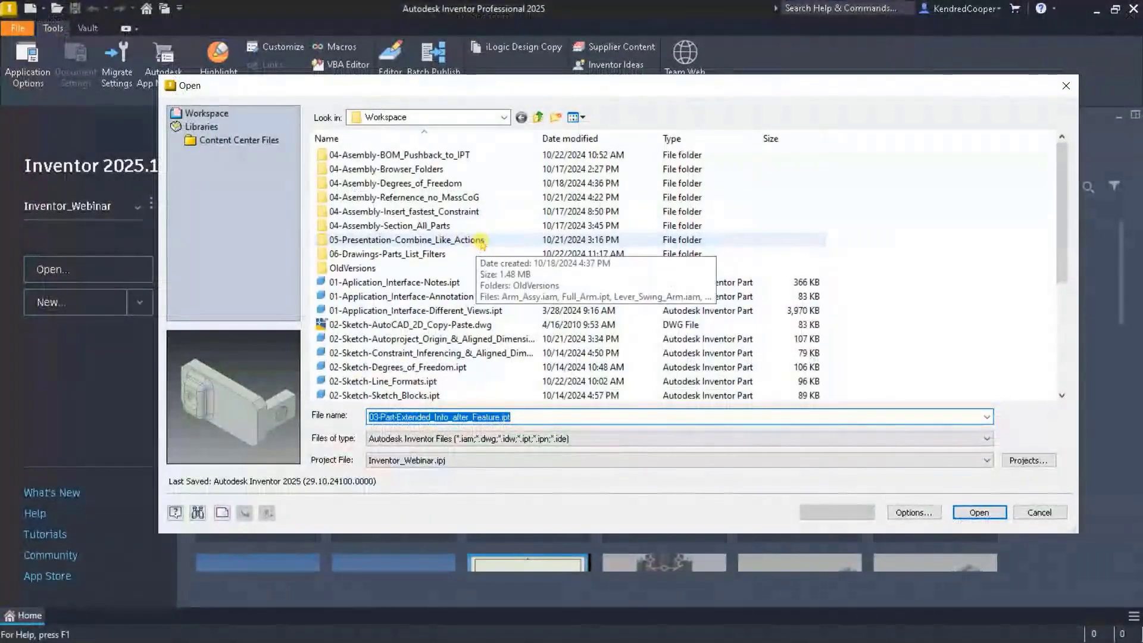
double_click(459, 170)
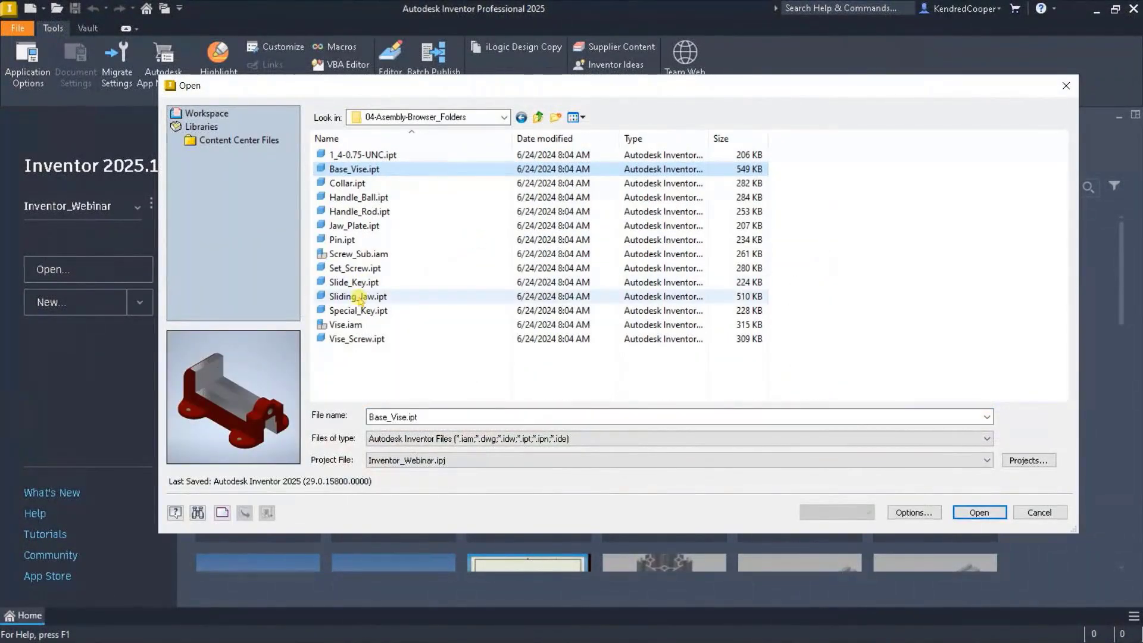
double_click(363, 325)
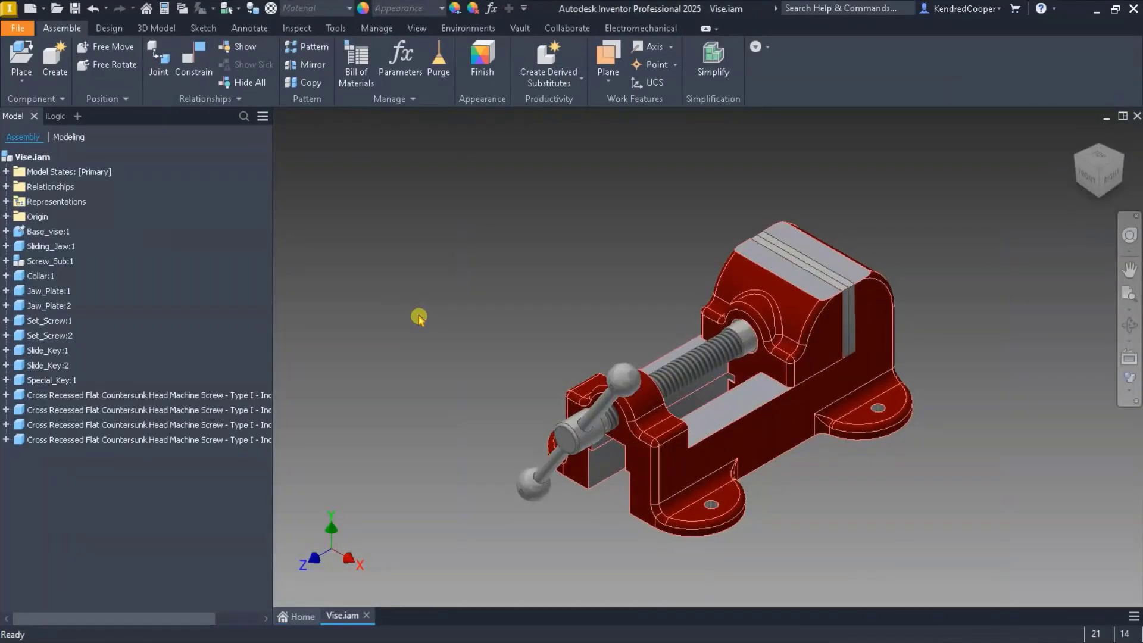
- Create a new folder named Fasteners in the vise assembly's model browser
right_click(142, 515)
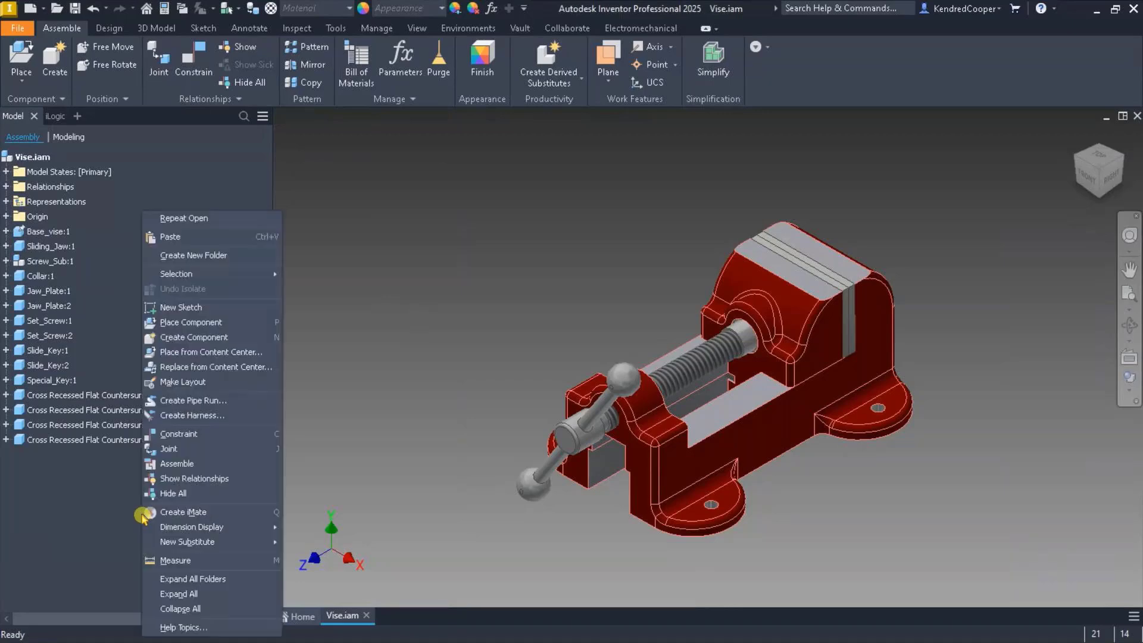
click(239, 261)
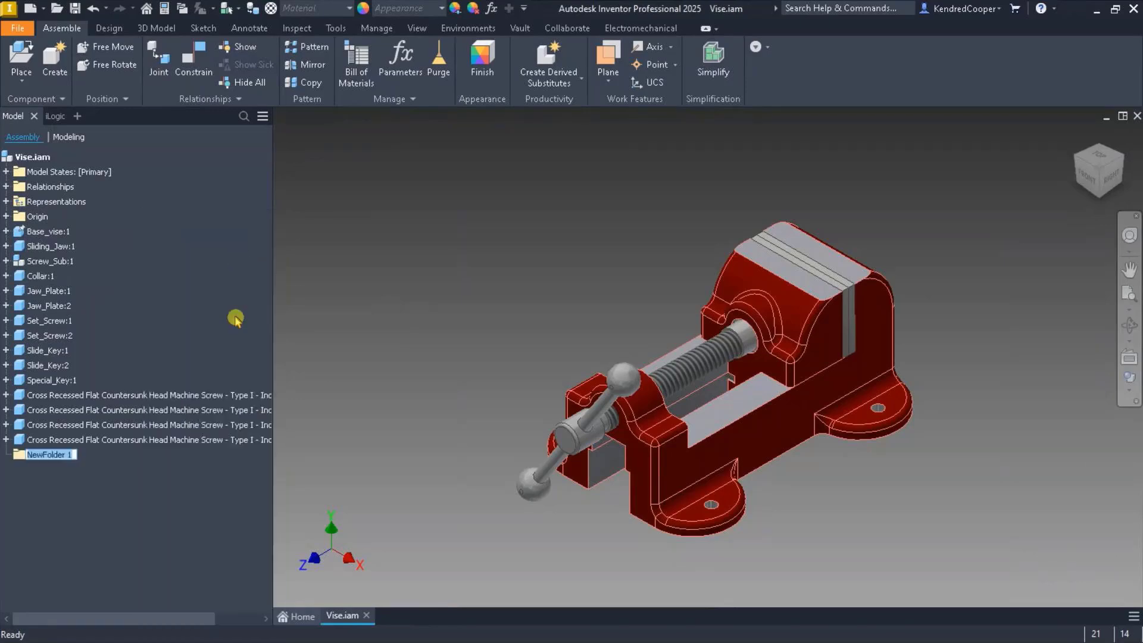
text(Fasteners)
key(Return)
- Move the four Cross Recessed Flat Countersunk Head Machine Screws into the Fasteners folder
click(181, 440)
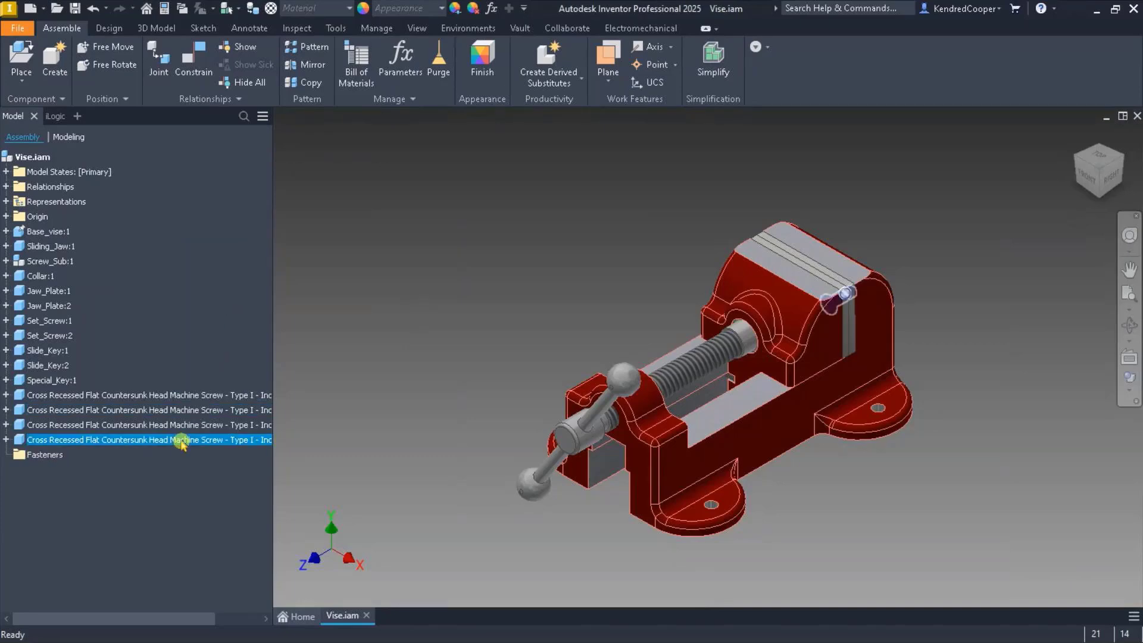
shift+click(148, 396)
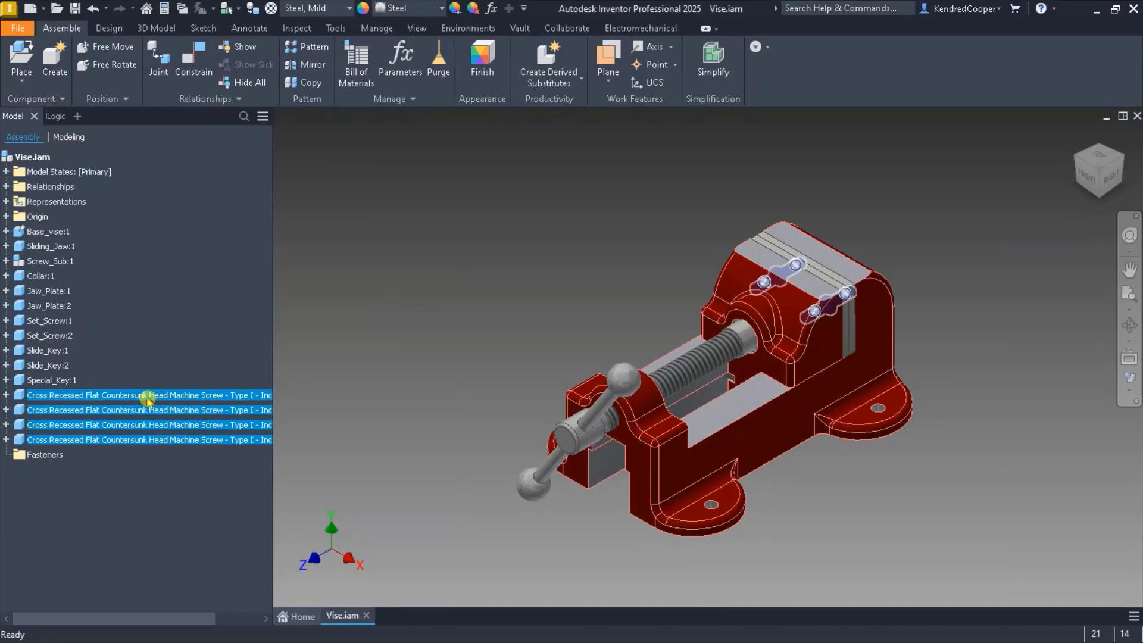
drag(147, 399, 51, 468)
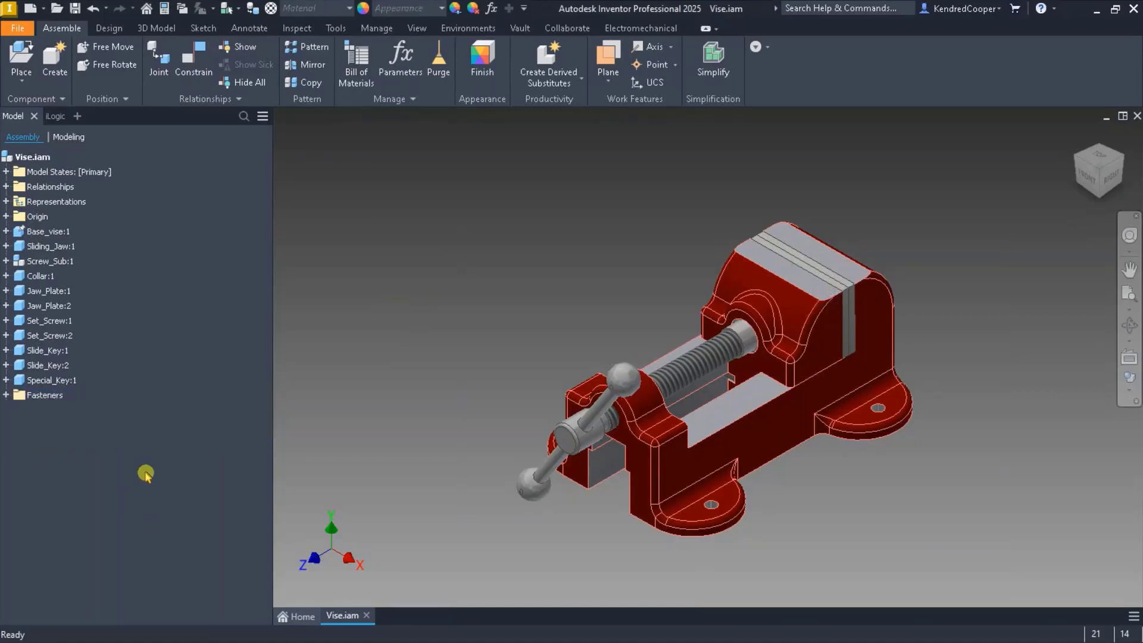
- Expand the Fasteners folder and examine the assembly's Bill of Materials for how the screws are listed
click(6, 396)
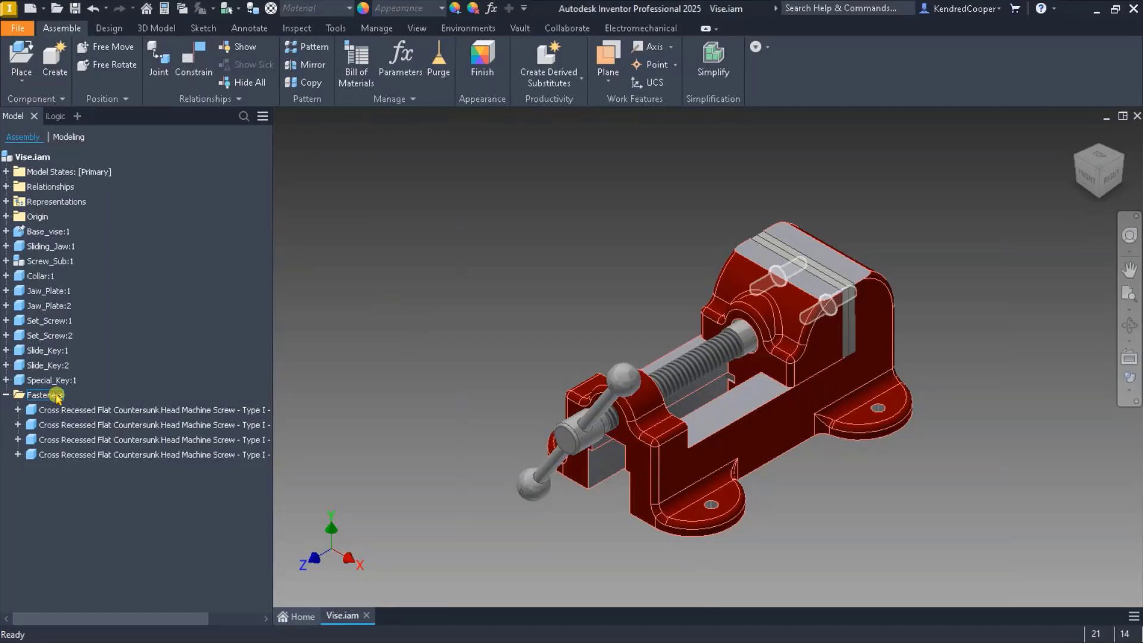
click(357, 70)
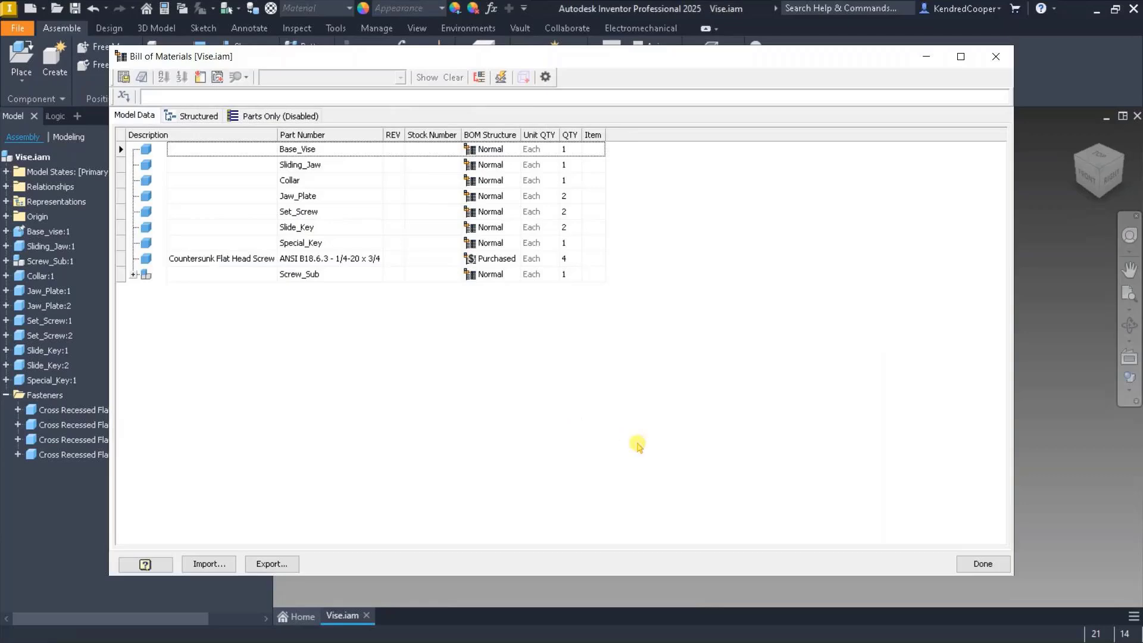
key(Escape)
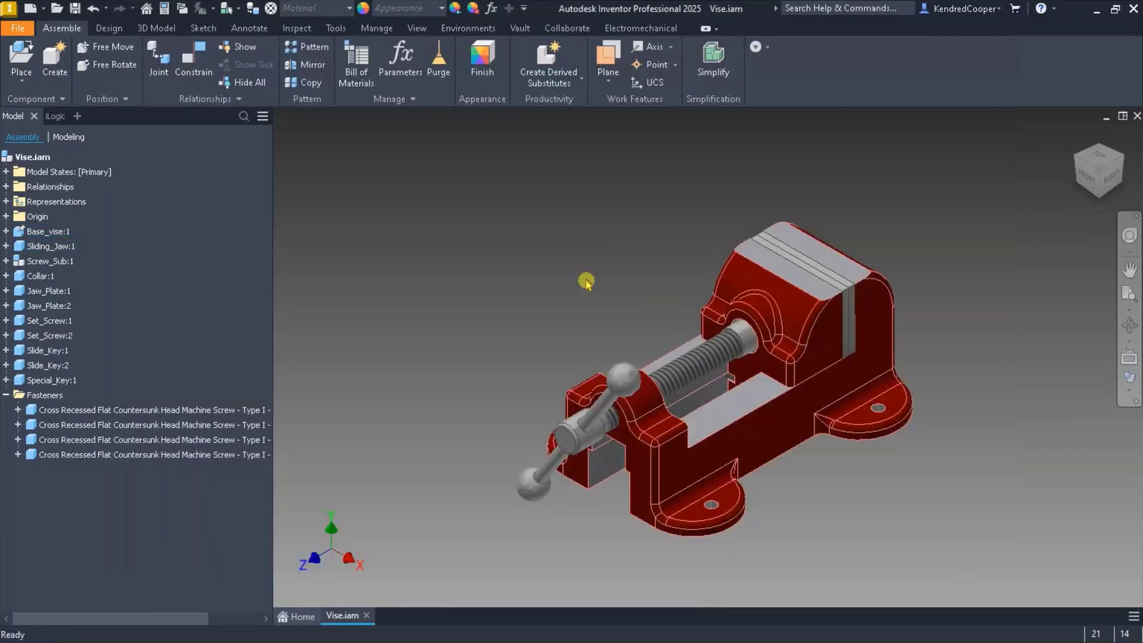
- Close the vise assembly without saving and open the recent file 04-Assembly-Insert_fastest_Constraint.iam
click(1136, 115)
click(533, 341)
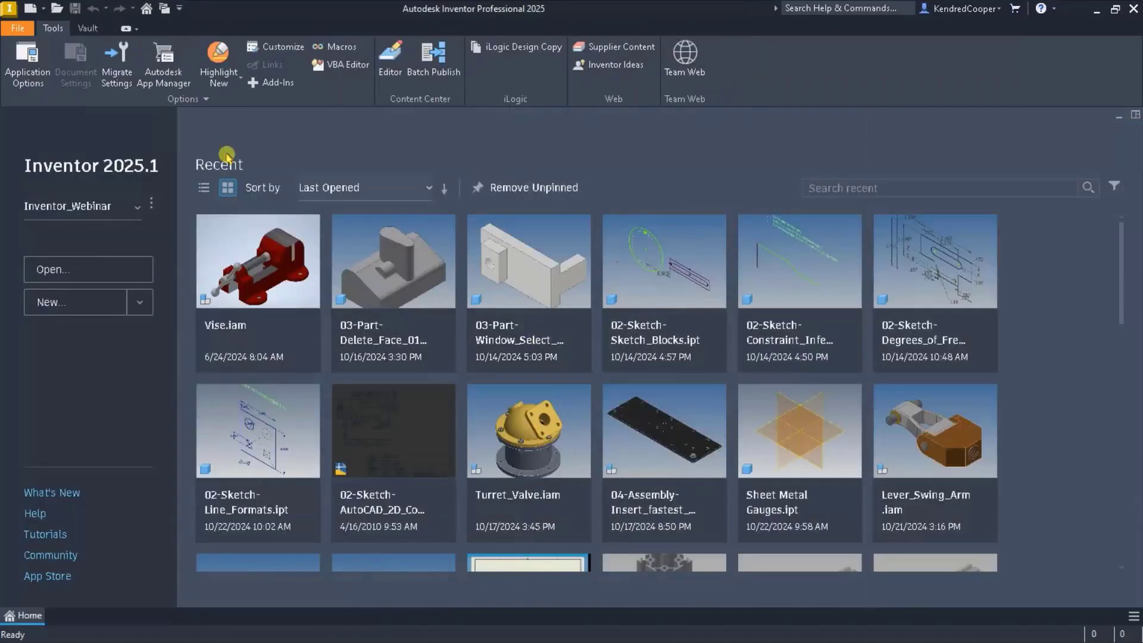
double_click(634, 408)
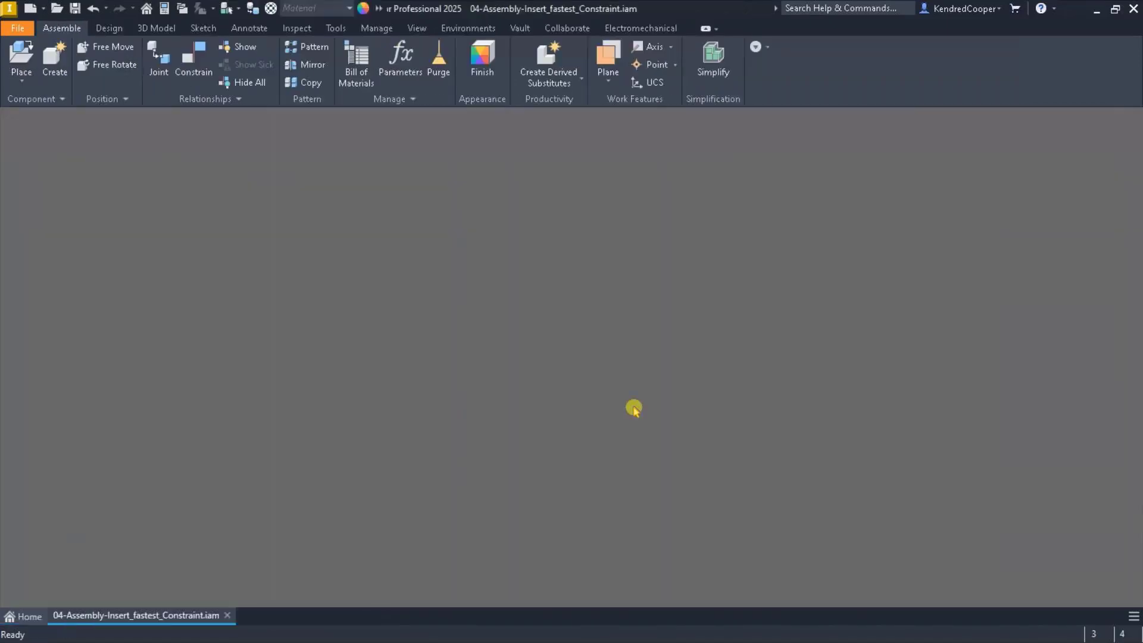
scroll(763, 176, up, 5)
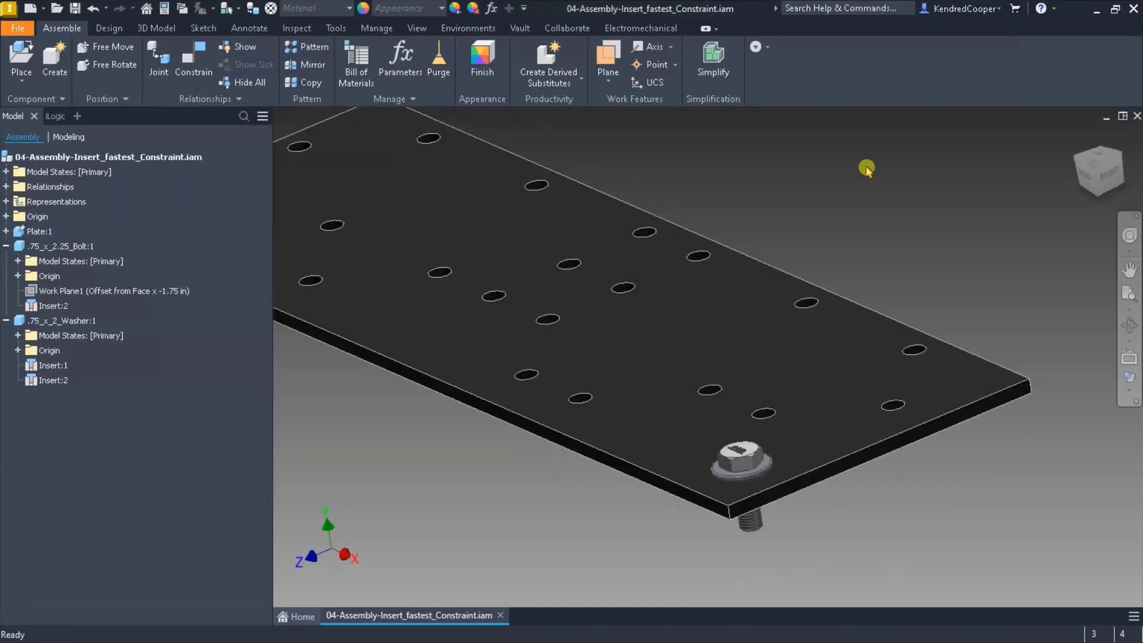
scroll(899, 144, down, 5)
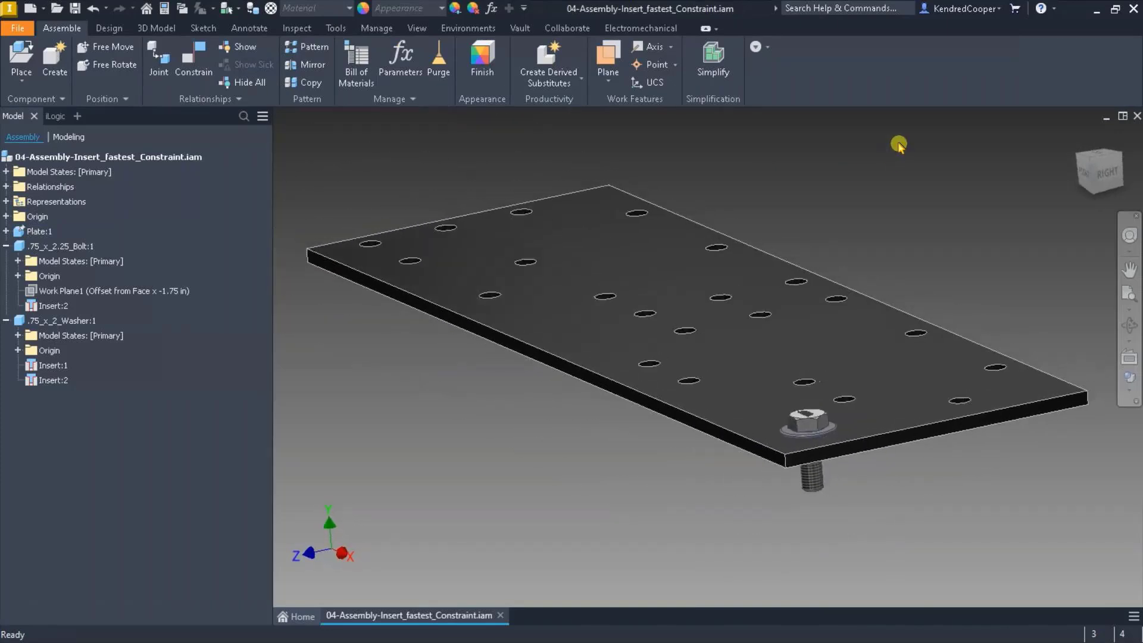
scroll(899, 145, down, 3)
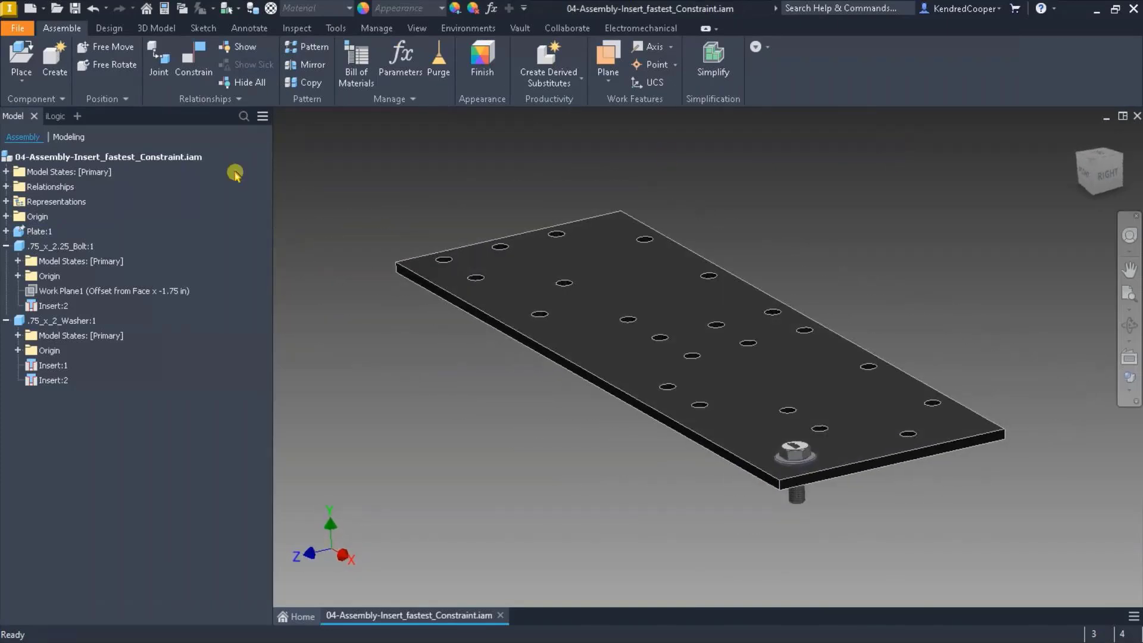
- Place the Hex Bolt - Inch 3/4-10 UNC - 1 from Content Center into all matching plate holes with AutoDrop's Insert multiple, and undo the placement
click(18, 81)
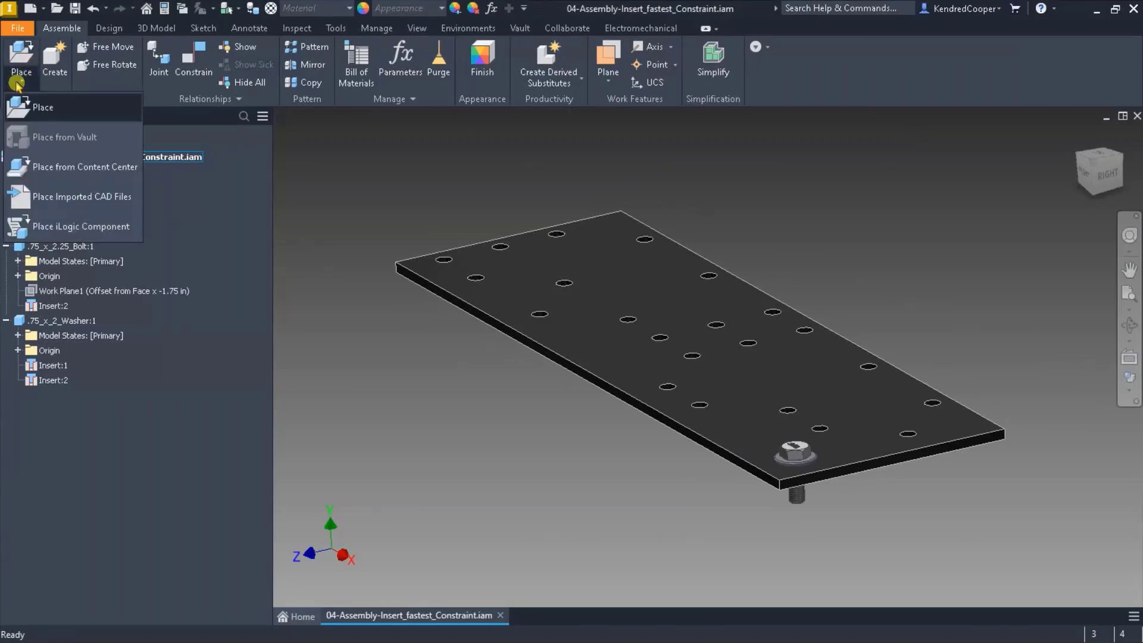
click(102, 169)
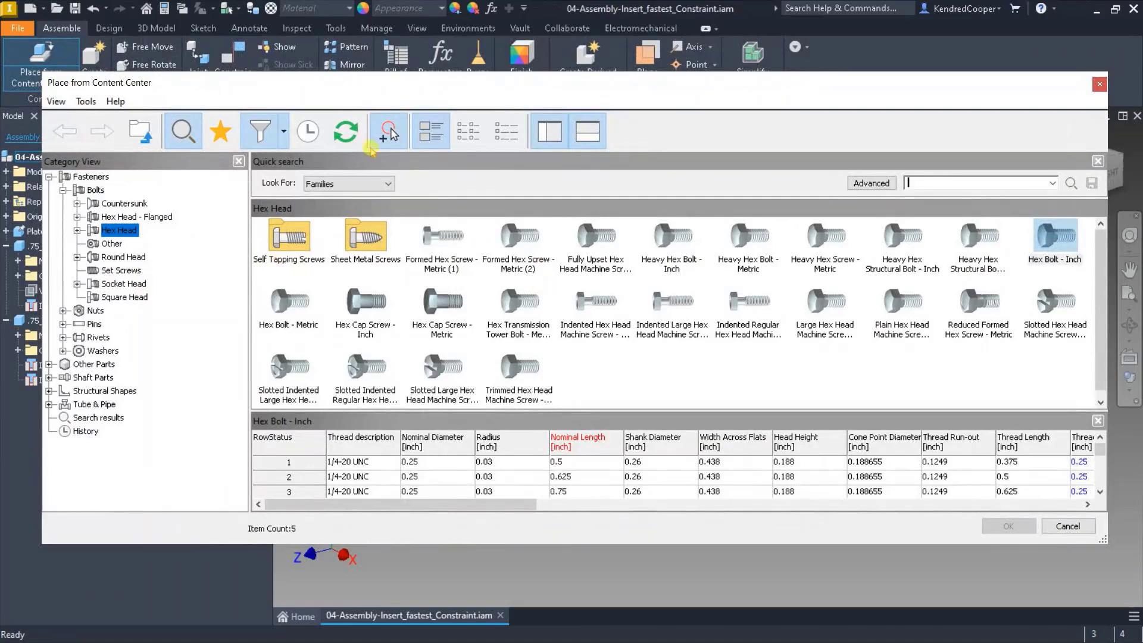
click(1042, 235)
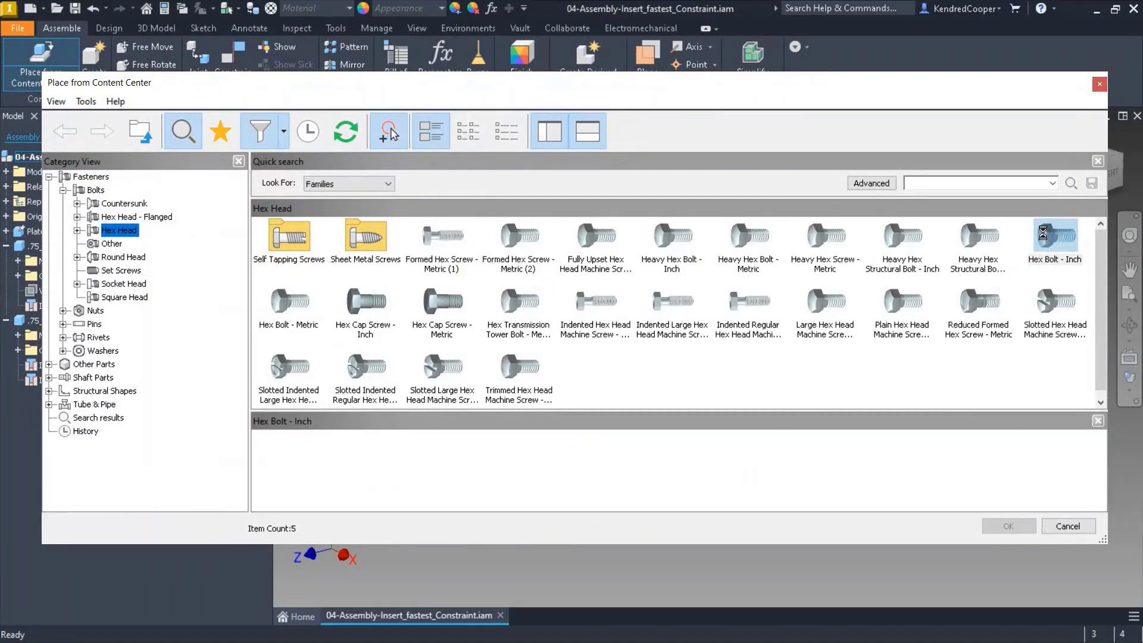
scroll(774, 286, up, 5)
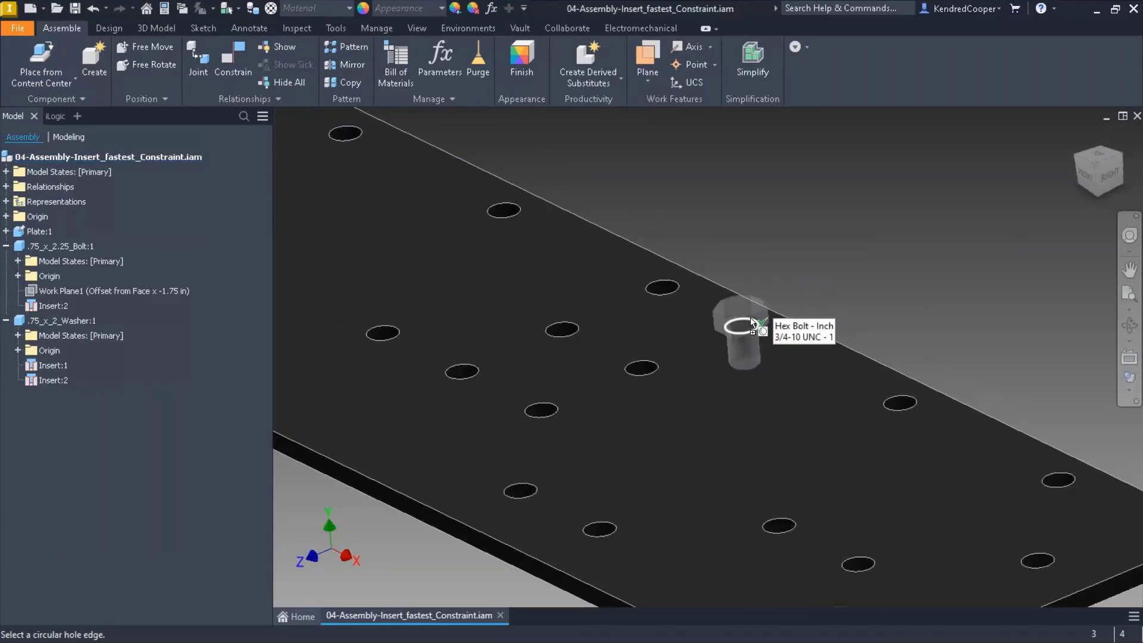
click(752, 322)
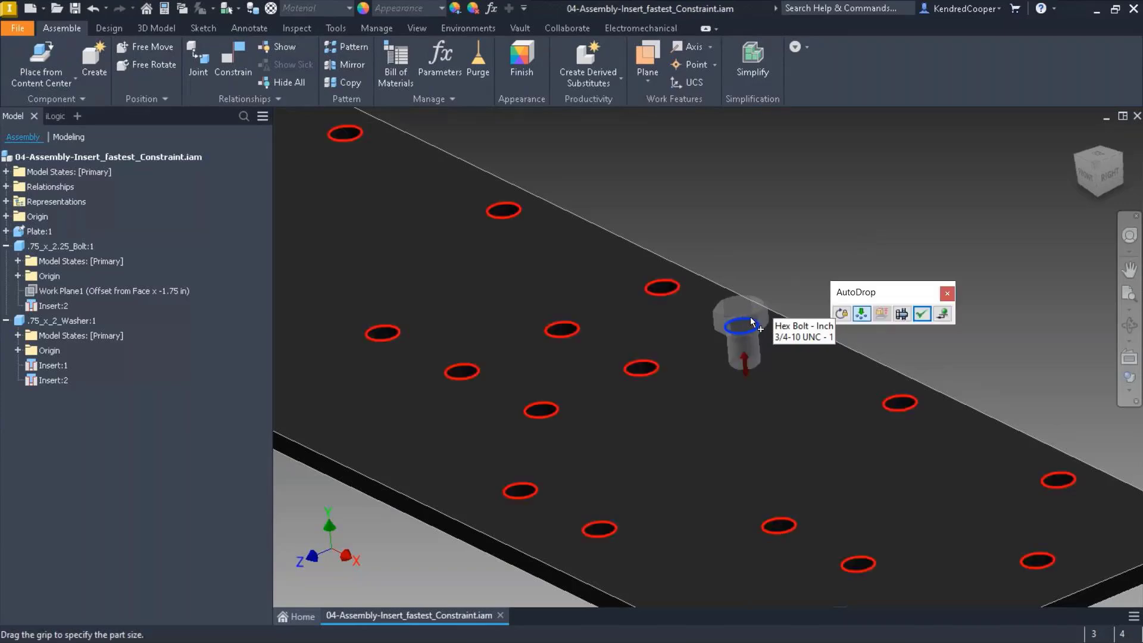
mouse_move(861, 315)
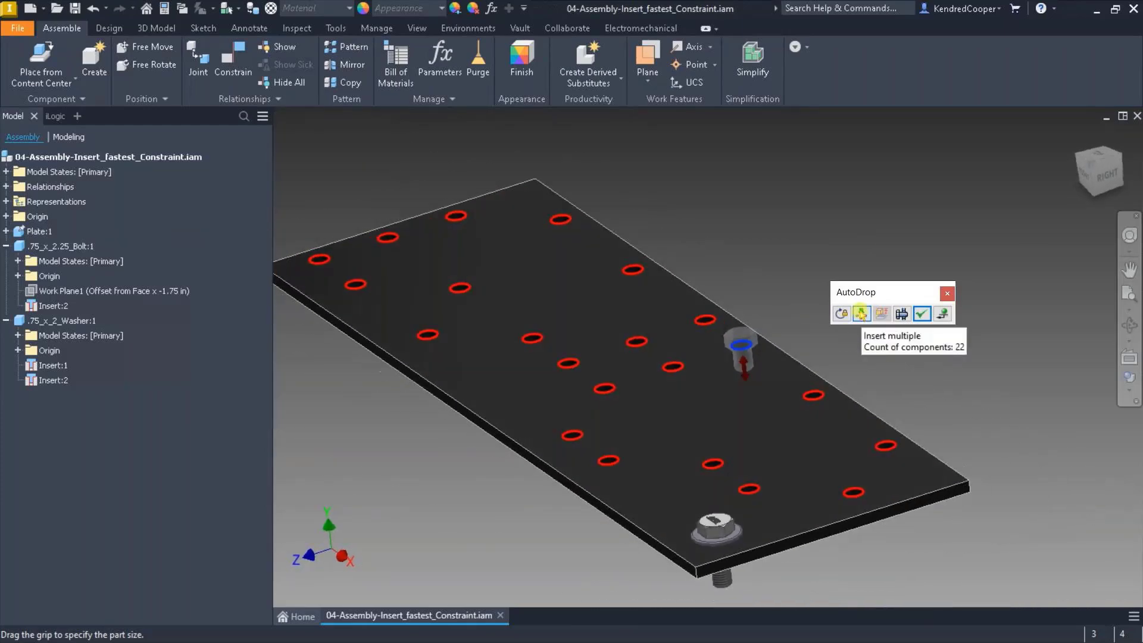
click(861, 313)
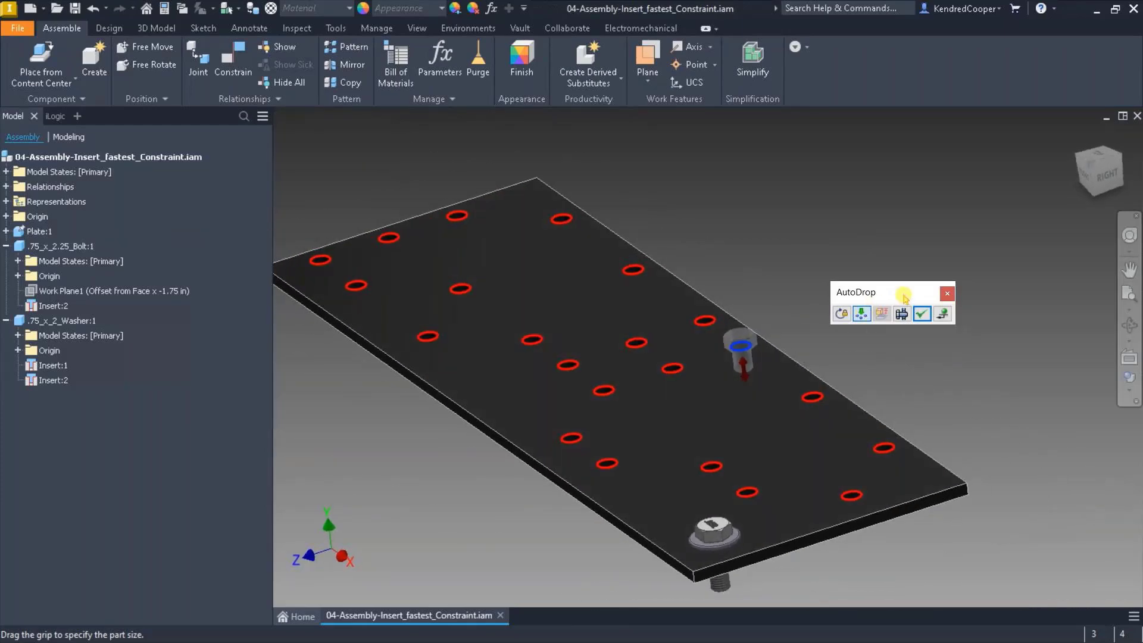
drag(907, 297, 915, 250)
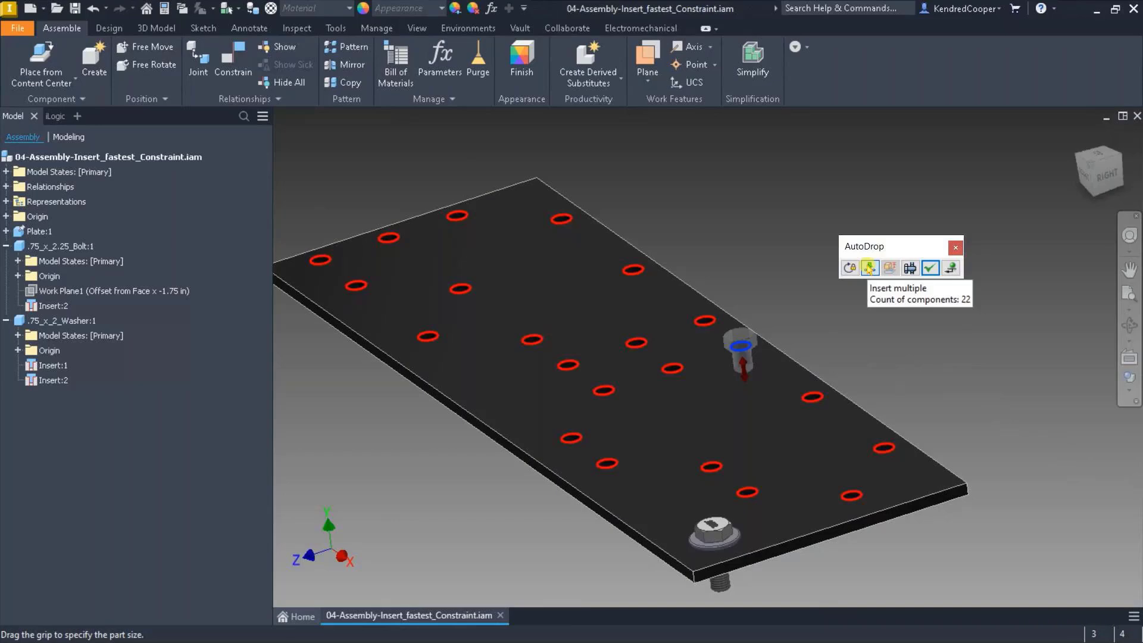
click(930, 267)
click(1045, 365)
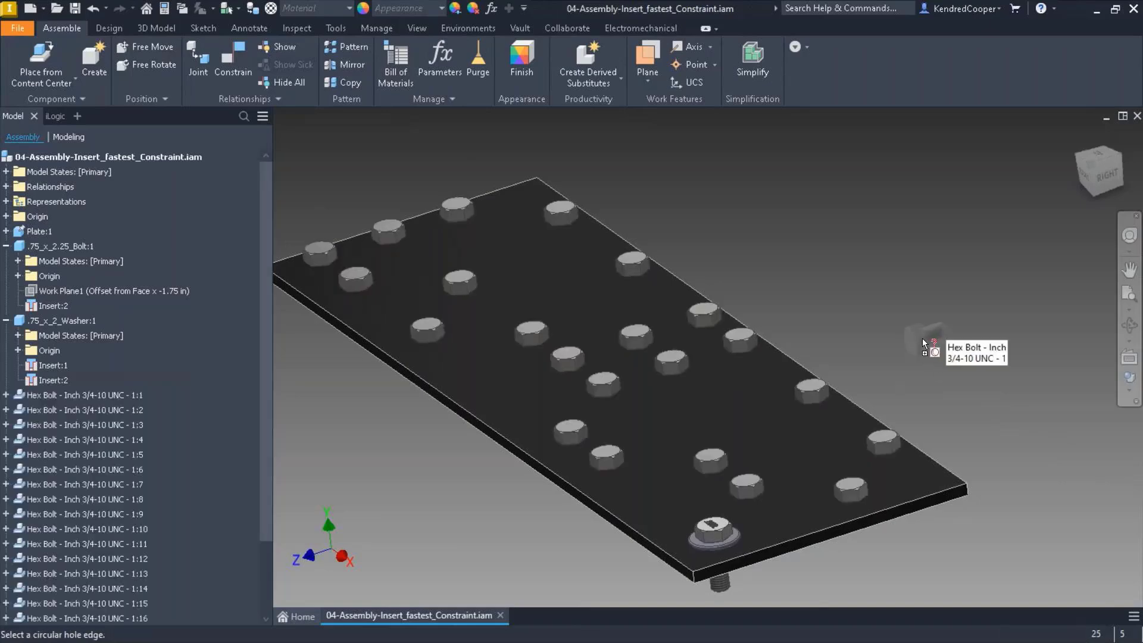
click(92, 8)
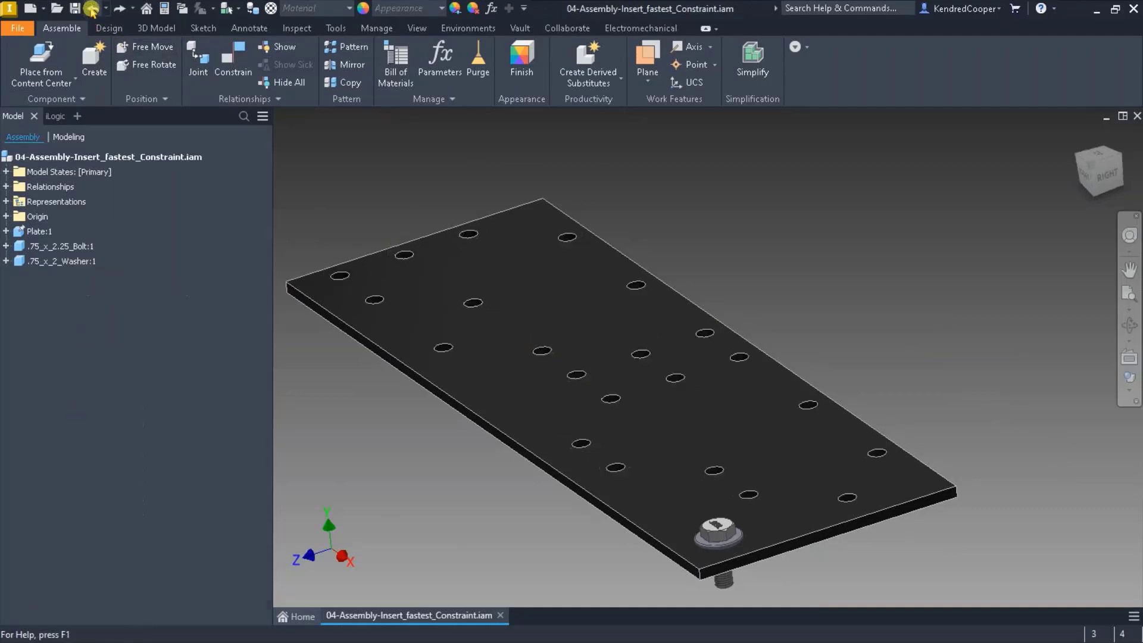
- Place one more .75_x_2.25_Bolt.ipt and .75_x_2_Washer.ipt together in the assembly, beside the plate
click(53, 80)
click(50, 99)
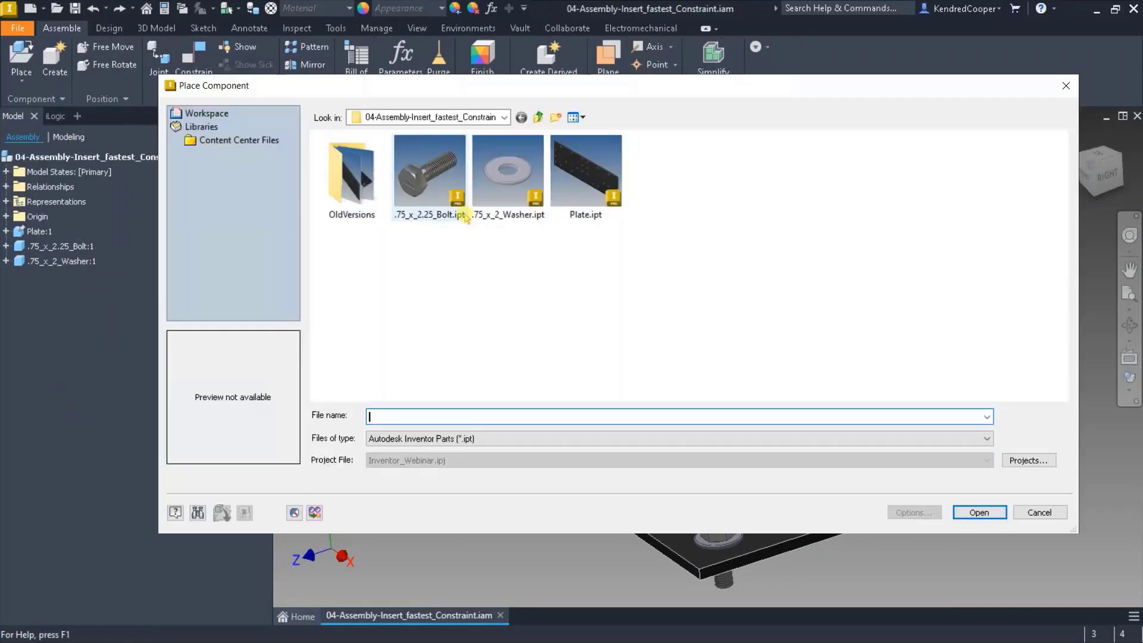
drag(522, 262, 443, 183)
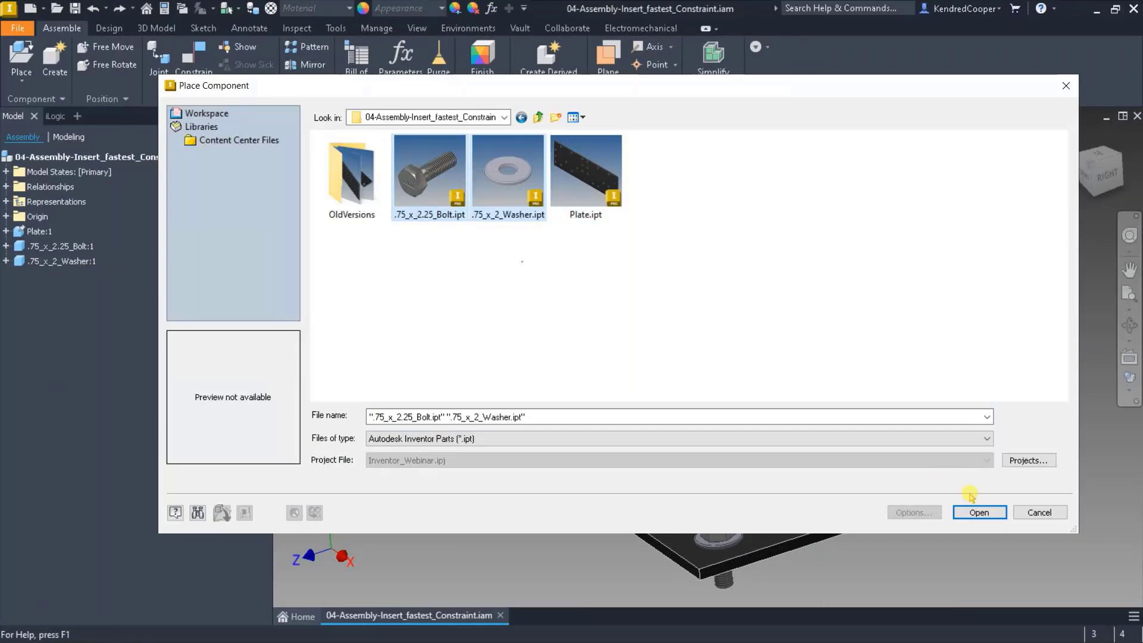
click(979, 512)
click(953, 405)
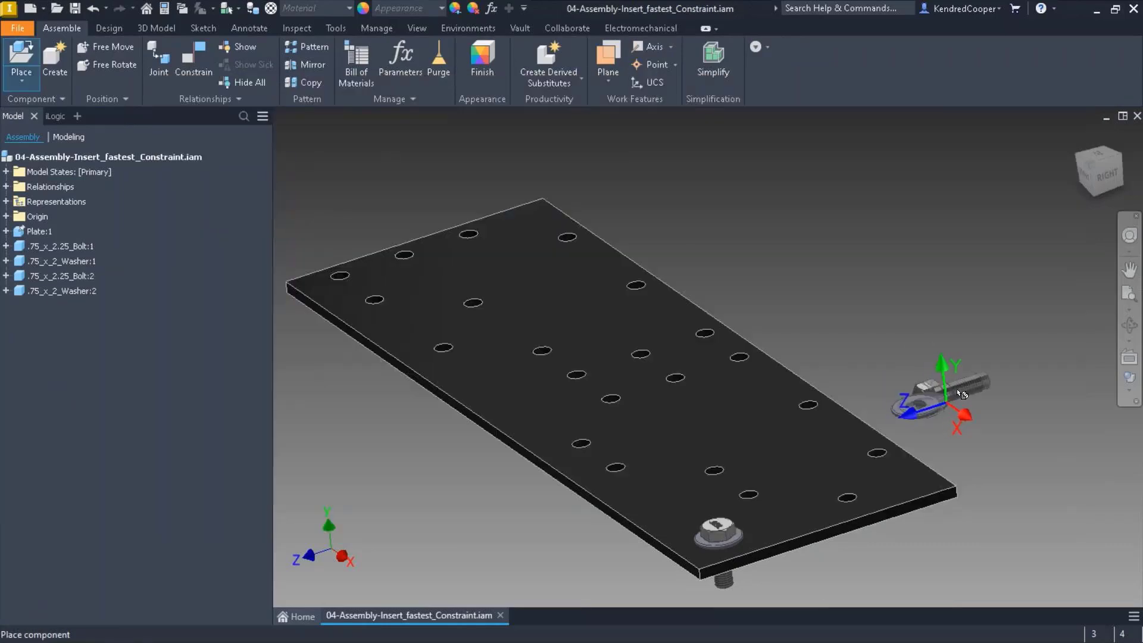
key(Escape)
- Align the loose washer's hole axis with the loose bolt's axis using a Mate constraint with 0.000 in offset
scroll(997, 420, up, 5)
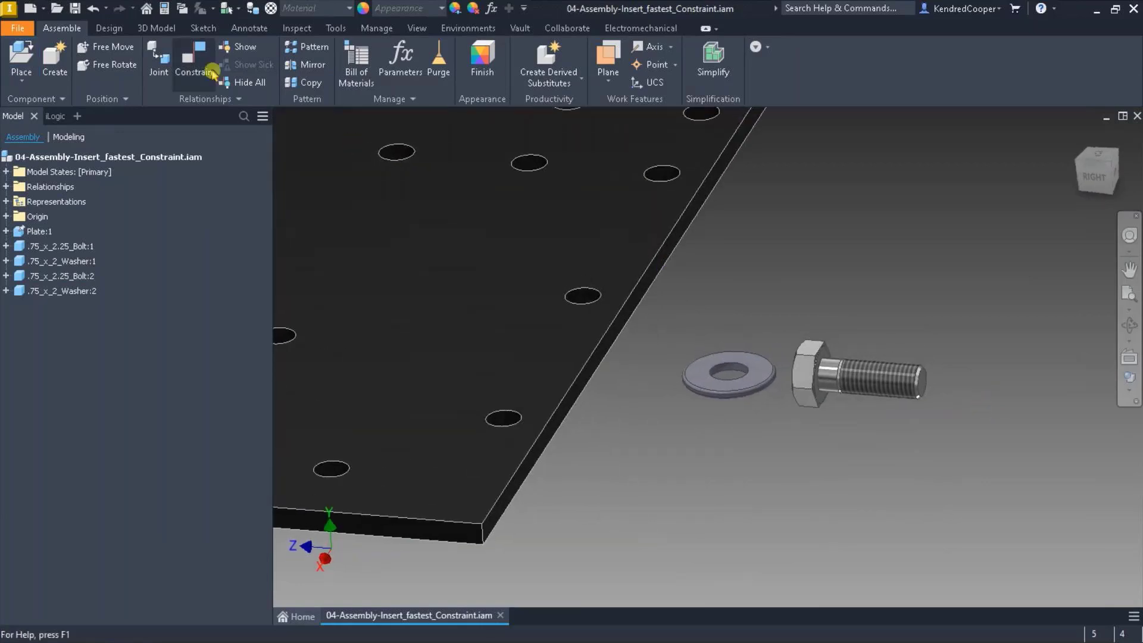
click(194, 59)
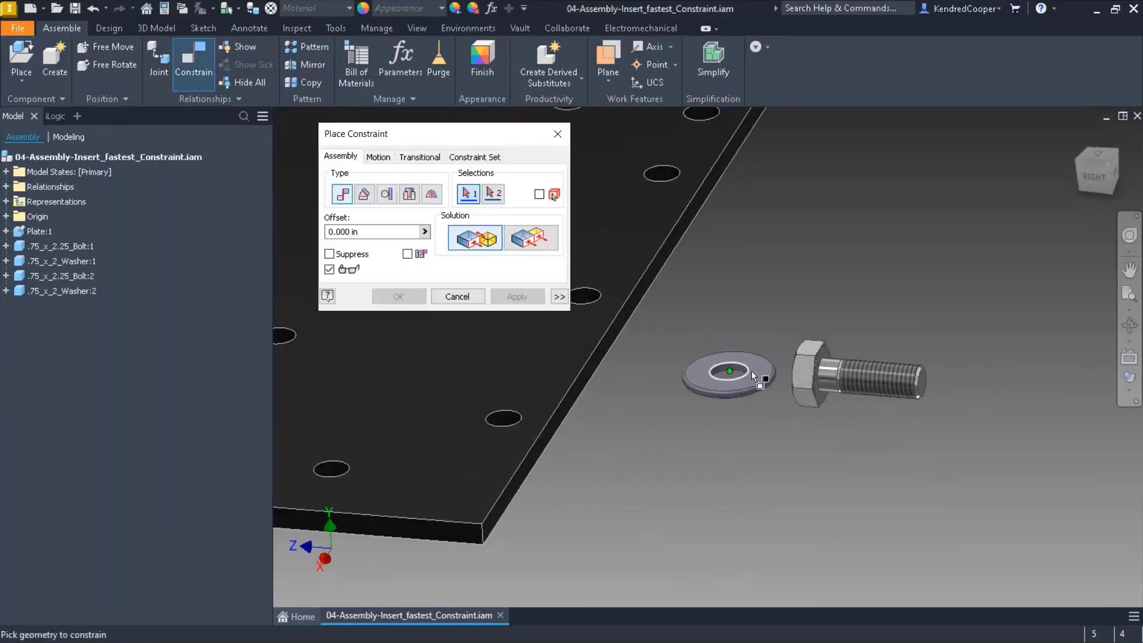
scroll(752, 370, up, 4)
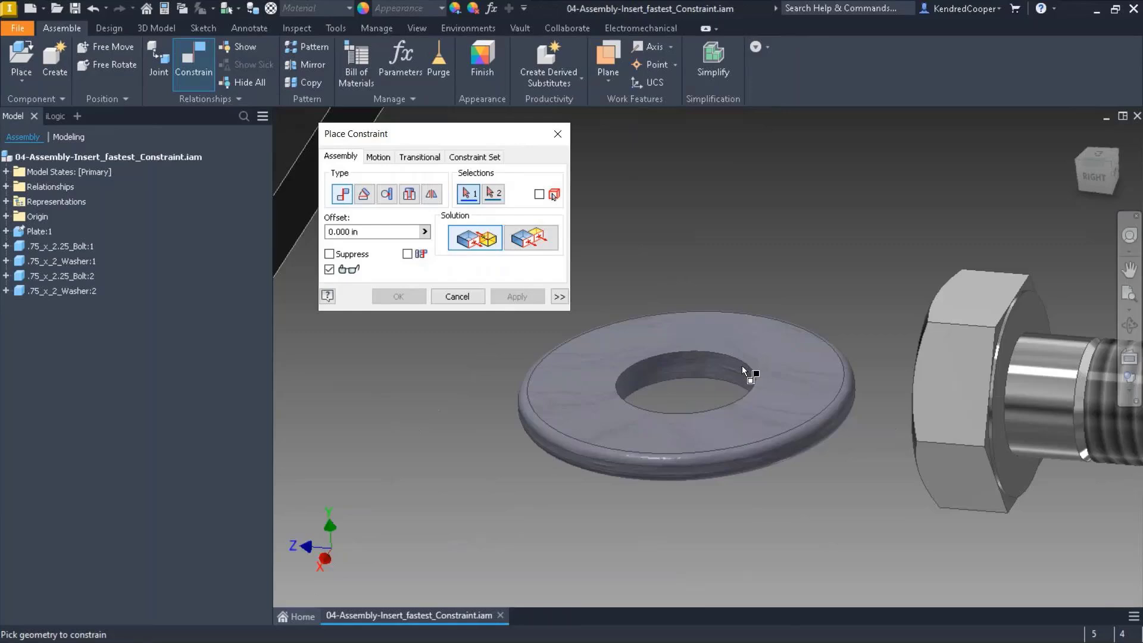
click(698, 363)
scroll(856, 384, down, 2)
click(911, 390)
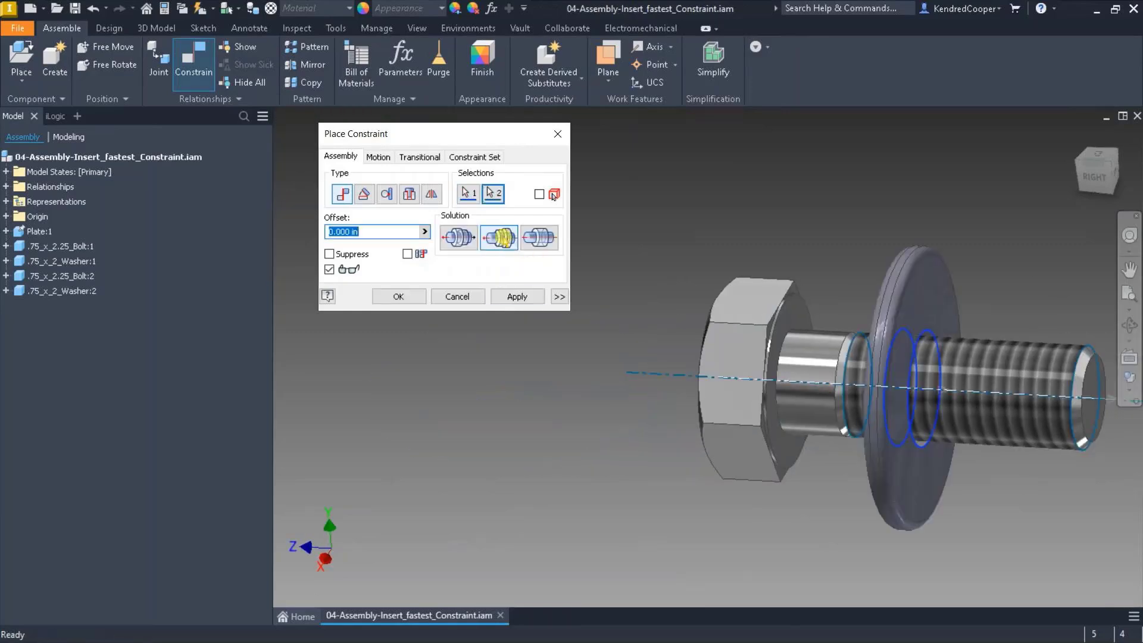
click(516, 295)
- Mate the washer's flat face to the underside of the bolt head with 0.000 in offset
scroll(768, 320, up, 3)
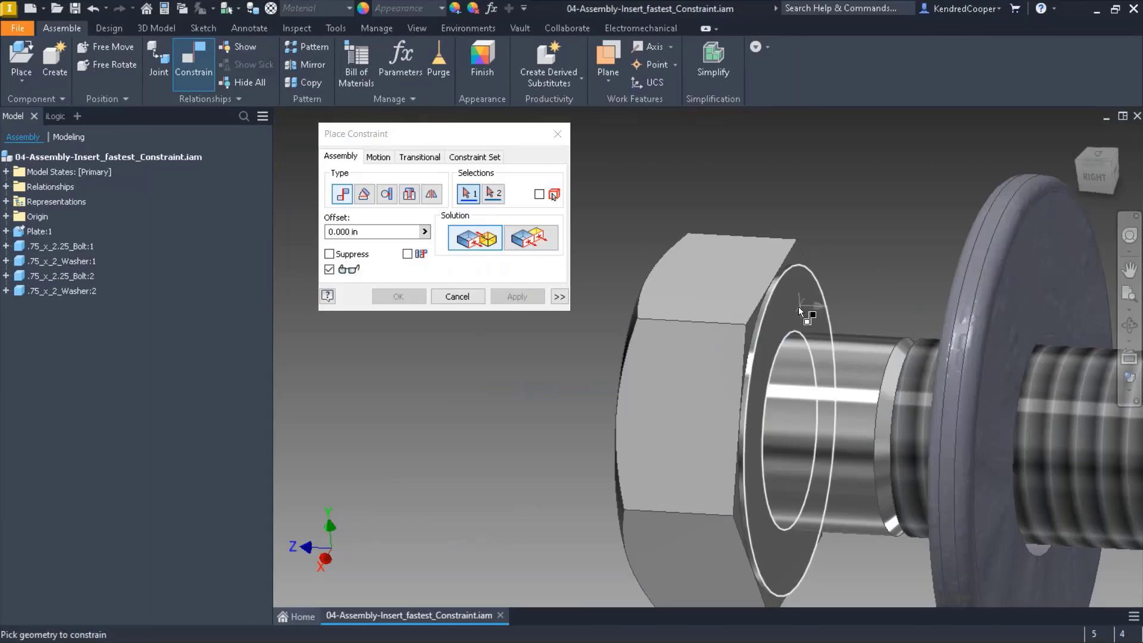
click(799, 299)
scroll(799, 295, up, 2)
click(826, 292)
scroll(826, 291, down, 4)
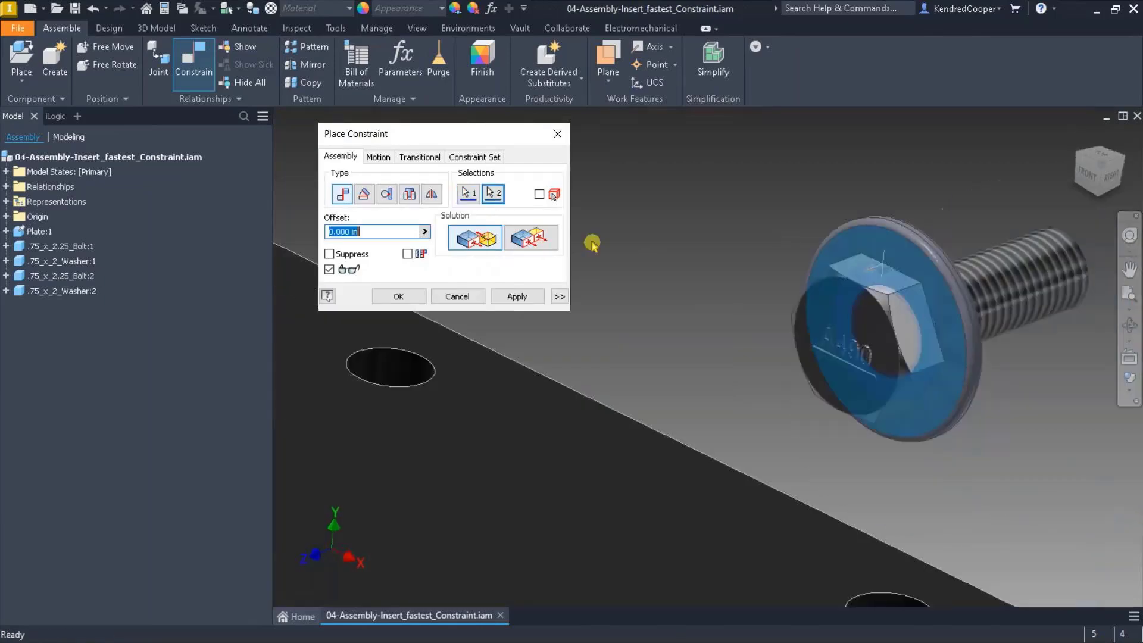
click(534, 301)
- Align the bolt's axis with the axis of a hole near the plate's free corner using a Mate constraint
key(F5)
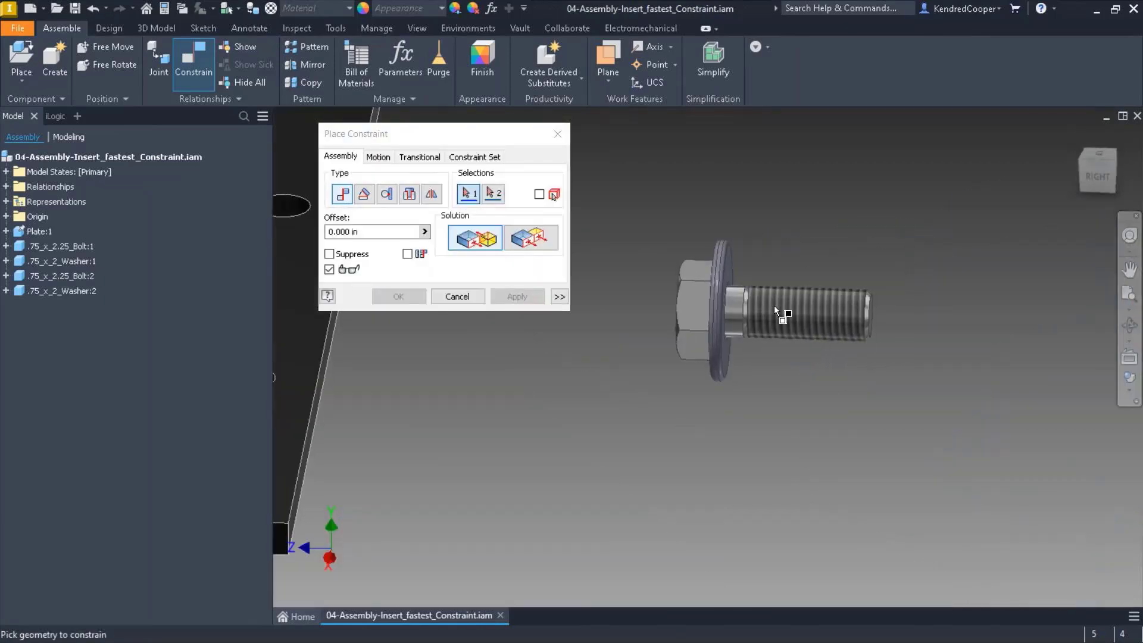
click(907, 305)
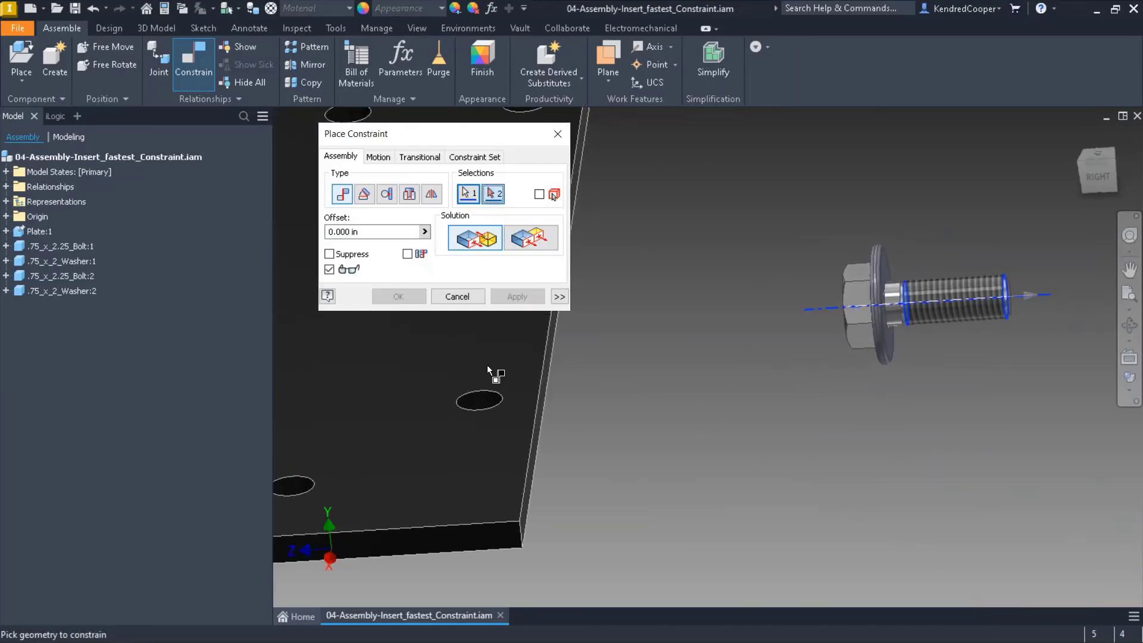
click(703, 396)
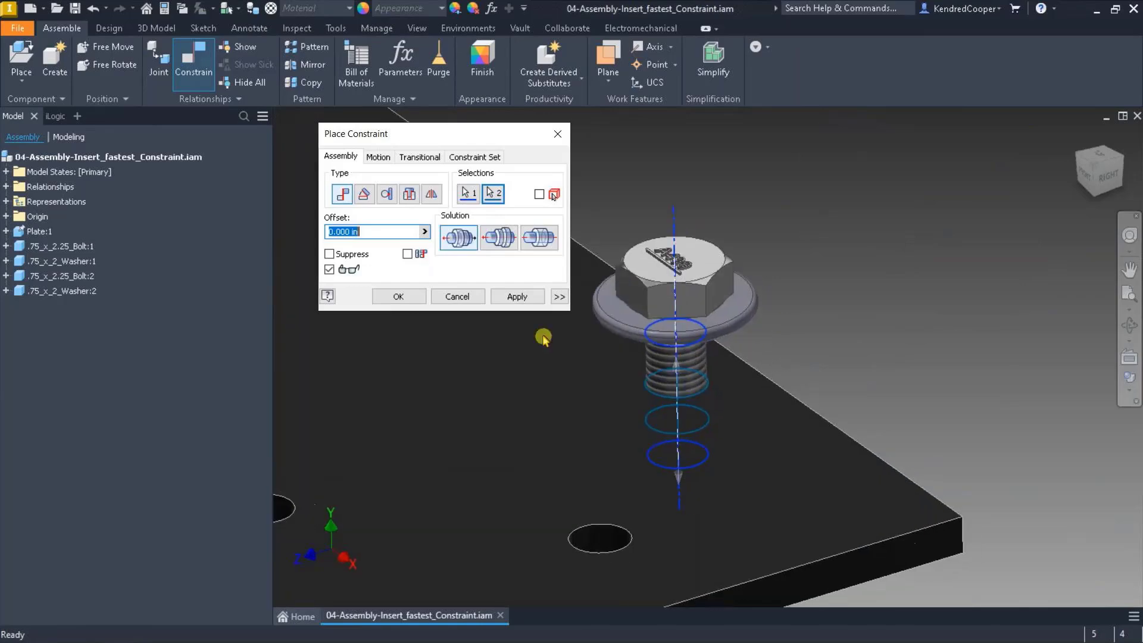
click(517, 296)
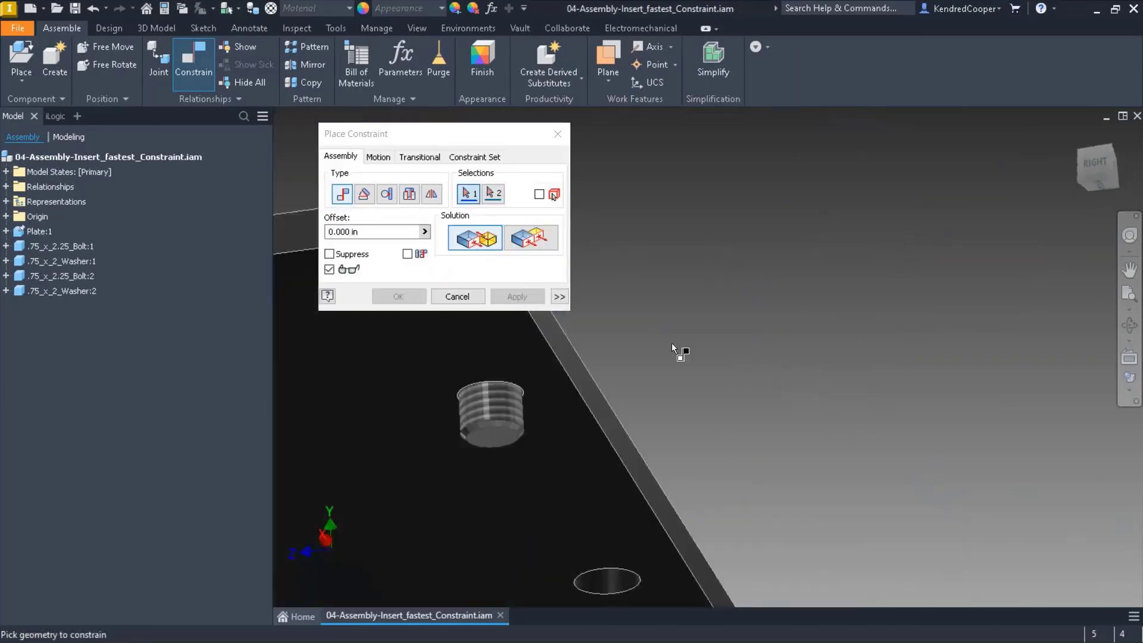
- Mate the washer's underside to the plate's top face and finish placing constraints
click(784, 409)
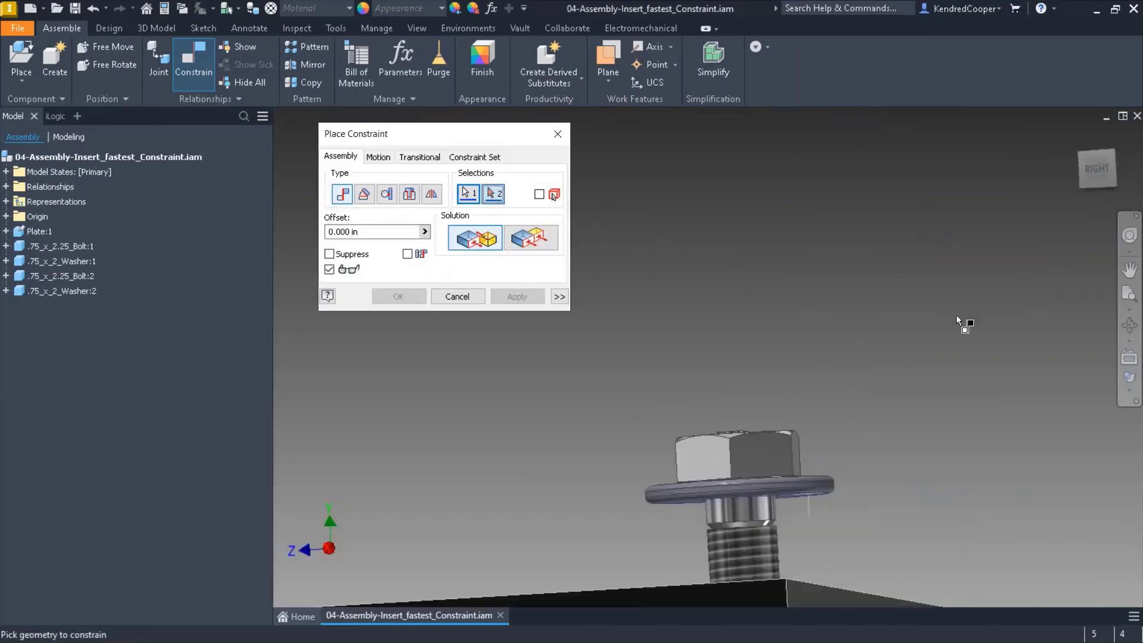
click(774, 486)
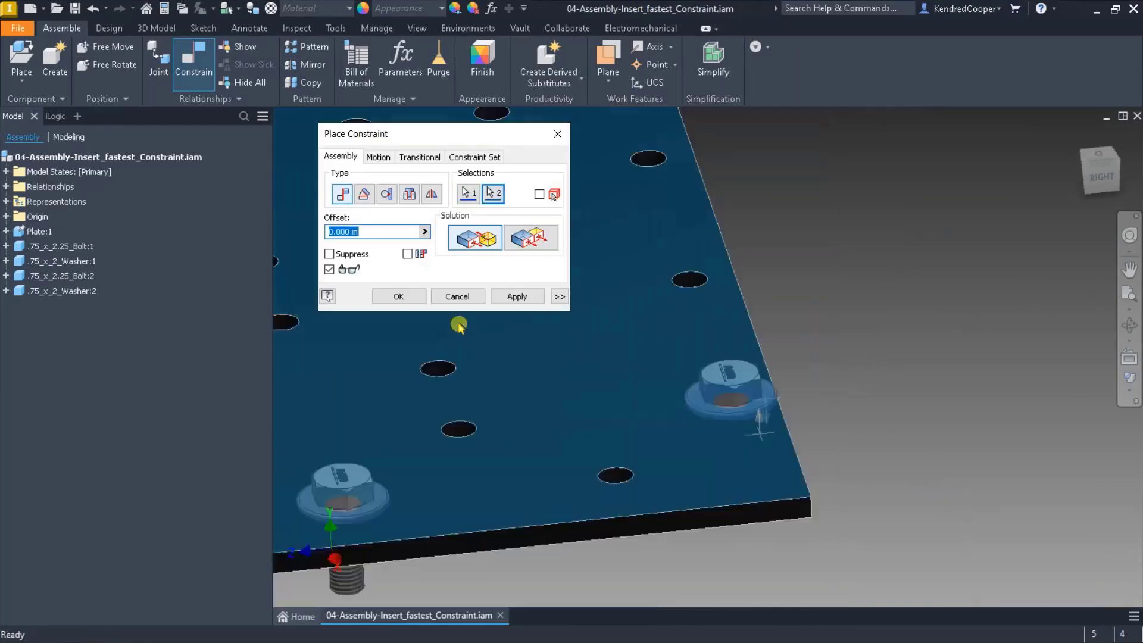
click(393, 296)
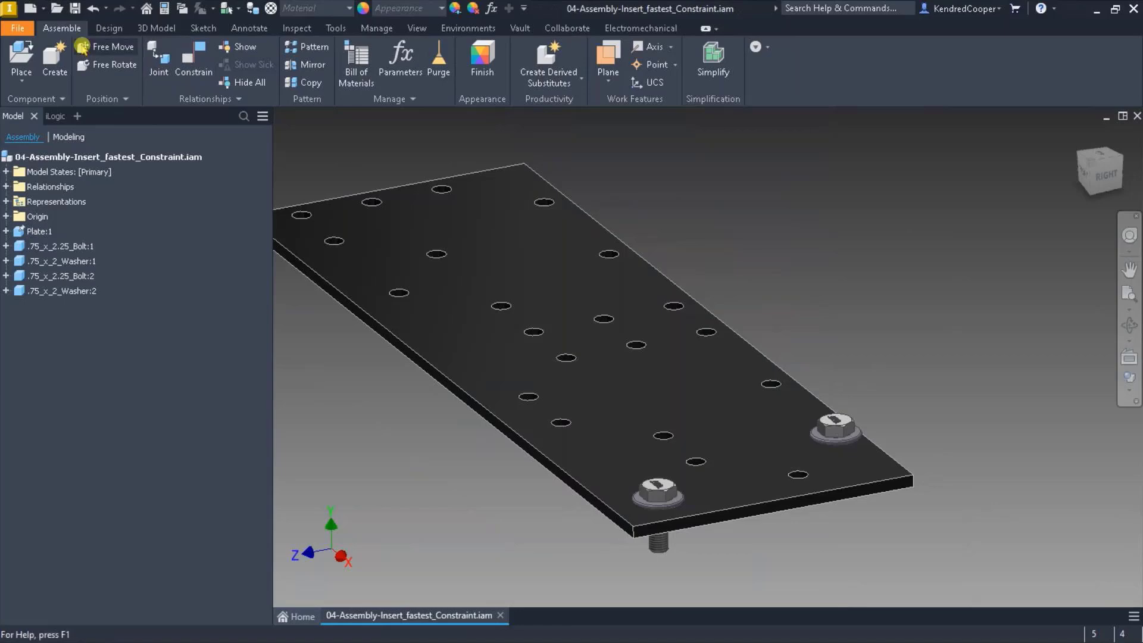
- Undo the Mate constraints on the second bolt and washer so both parts are loose again
click(92, 9)
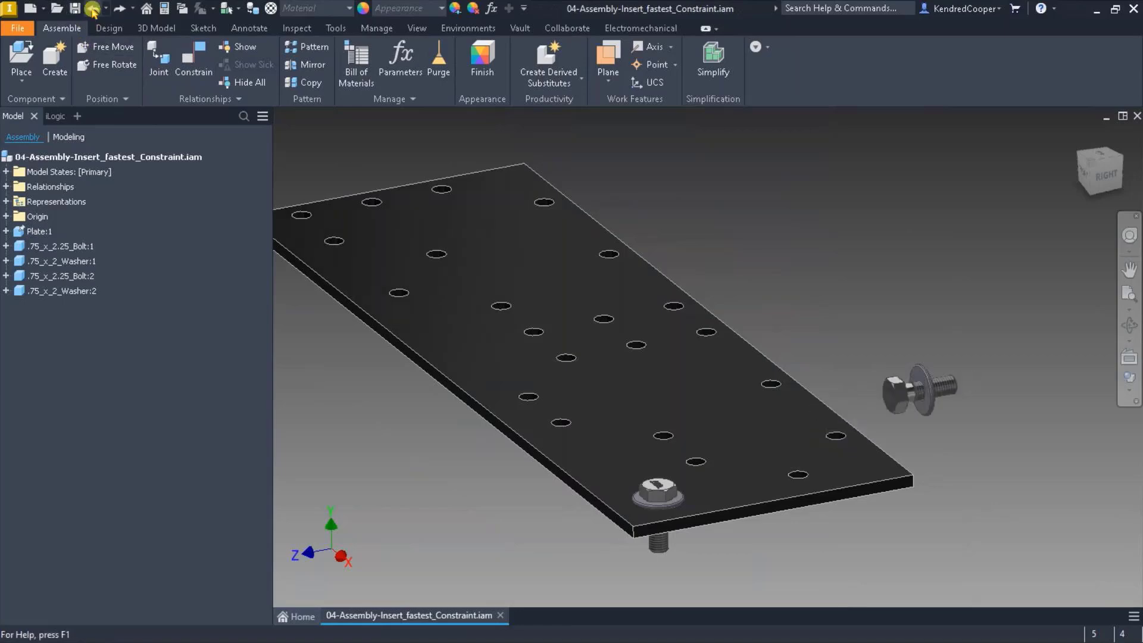
click(92, 9)
click(92, 9)
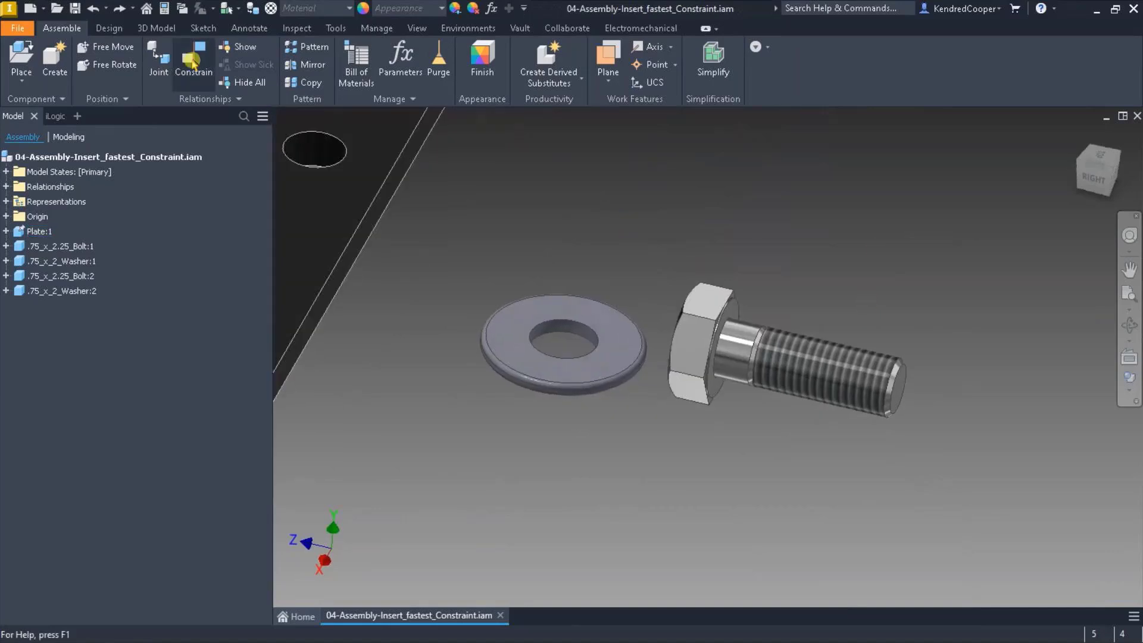
- Seat the washer under the bolt head with an Insert constraint between the washer's hole edge and the circular edge where the shank meets the head
click(191, 62)
click(409, 194)
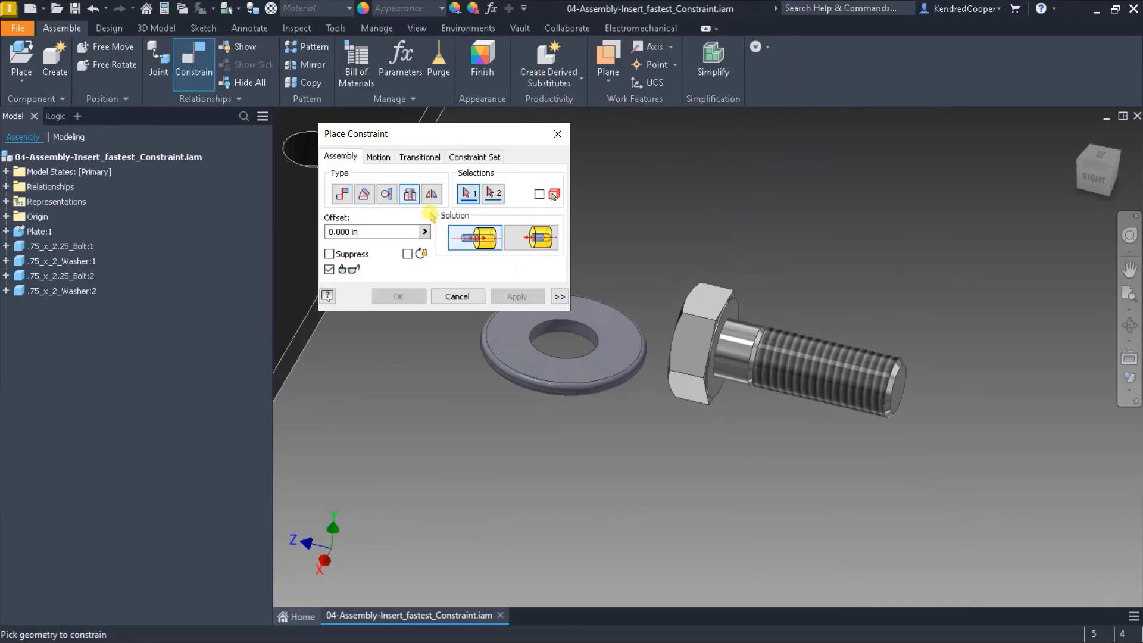
scroll(652, 435, up, 3)
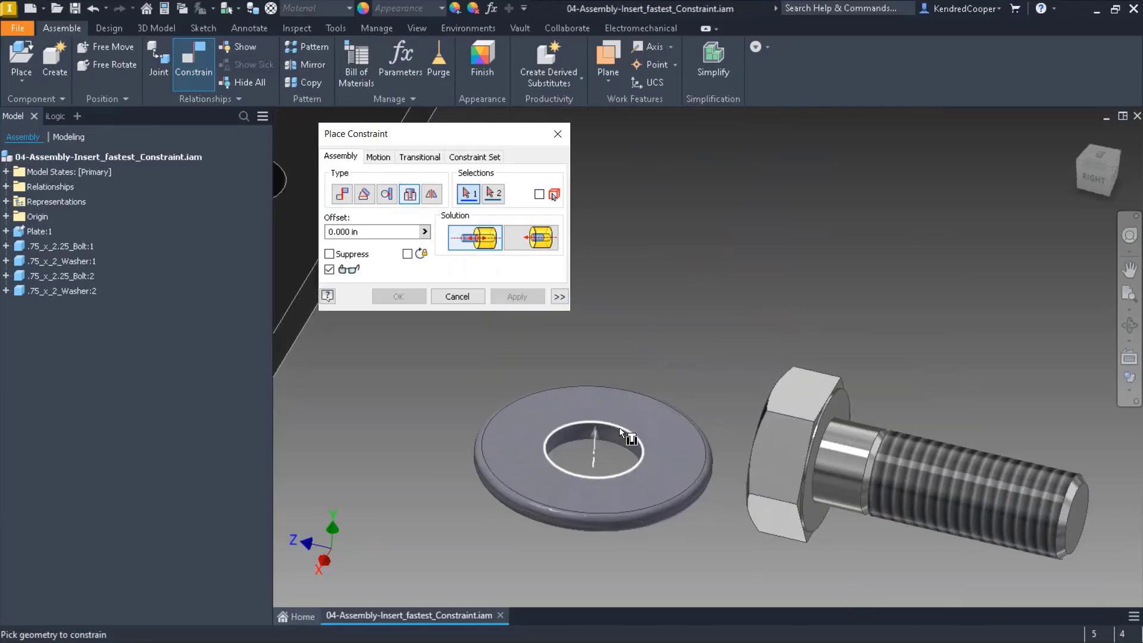
click(619, 428)
scroll(821, 385, up, 3)
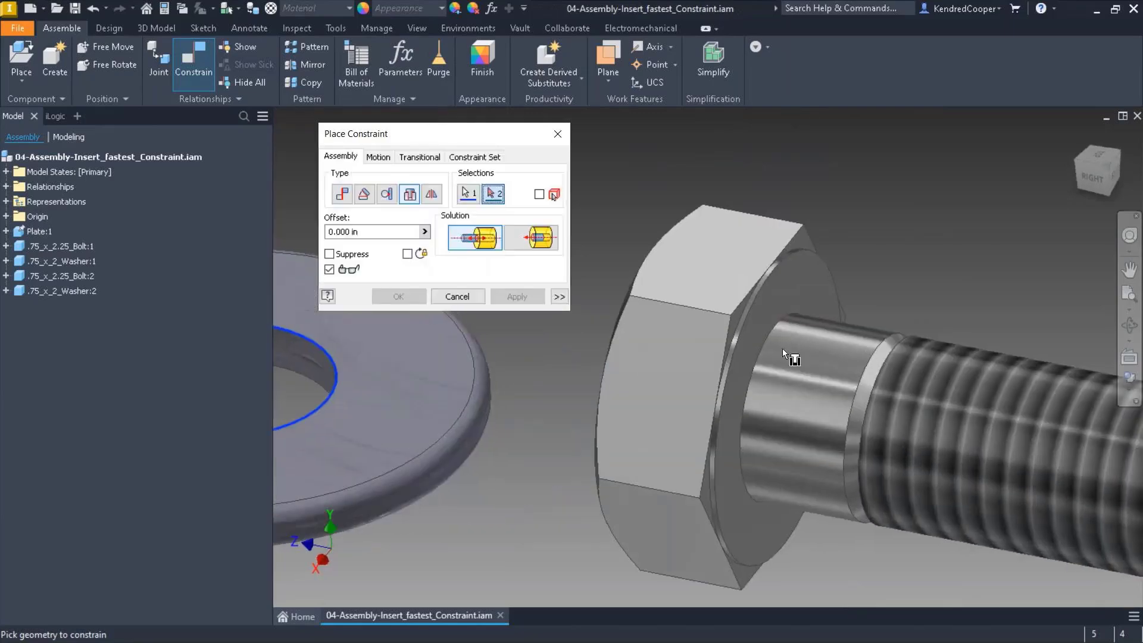
click(765, 343)
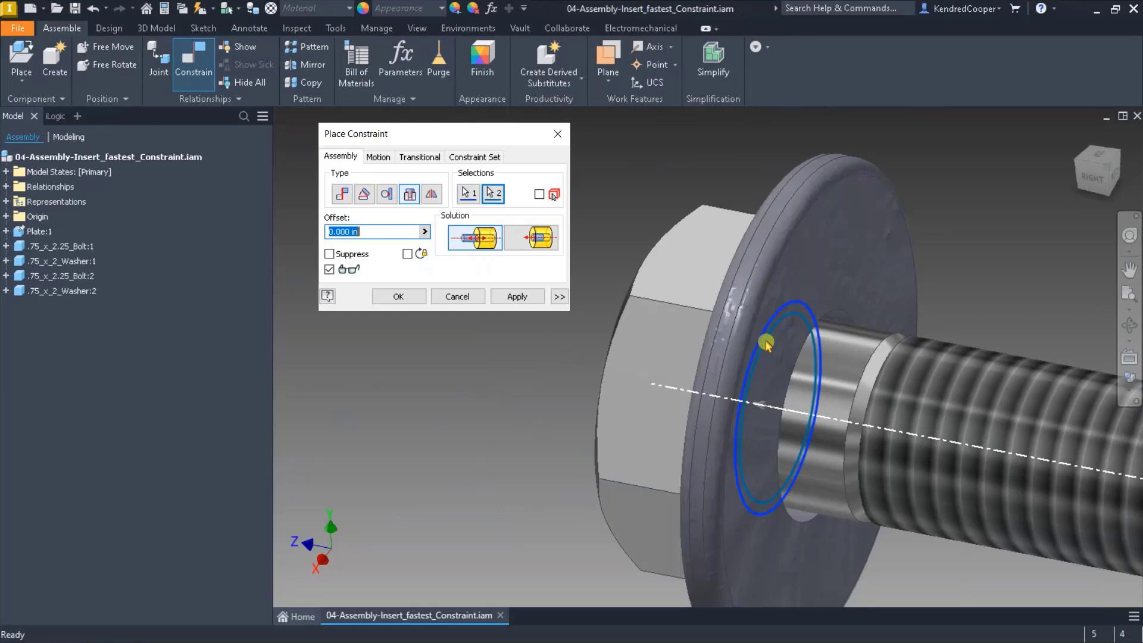
scroll(766, 345, down, 5)
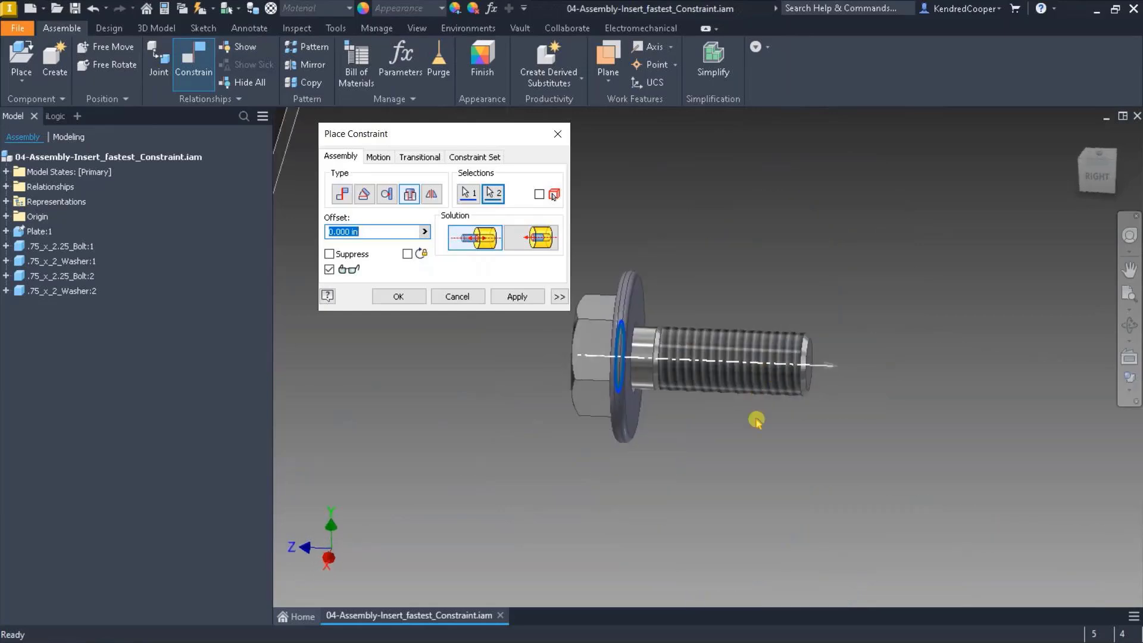
key(F6)
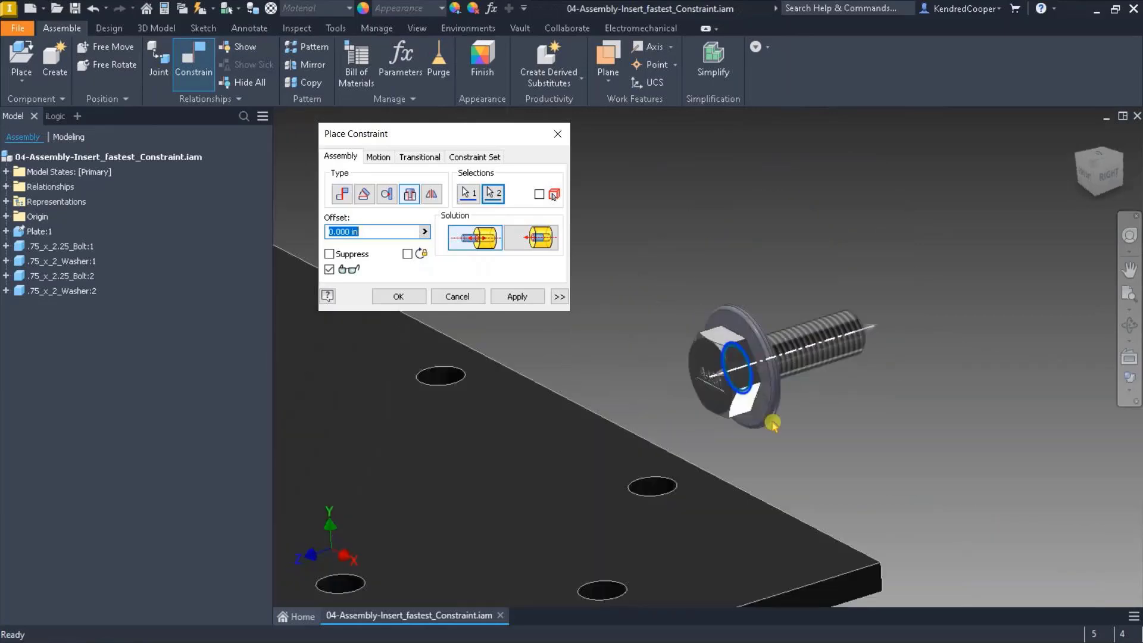
click(517, 296)
- Seat the washer and bolt in a hole near the plate's corner with an Insert constraint between the washer's lower hole edge and the plate's hole edge
scroll(845, 391, up, 5)
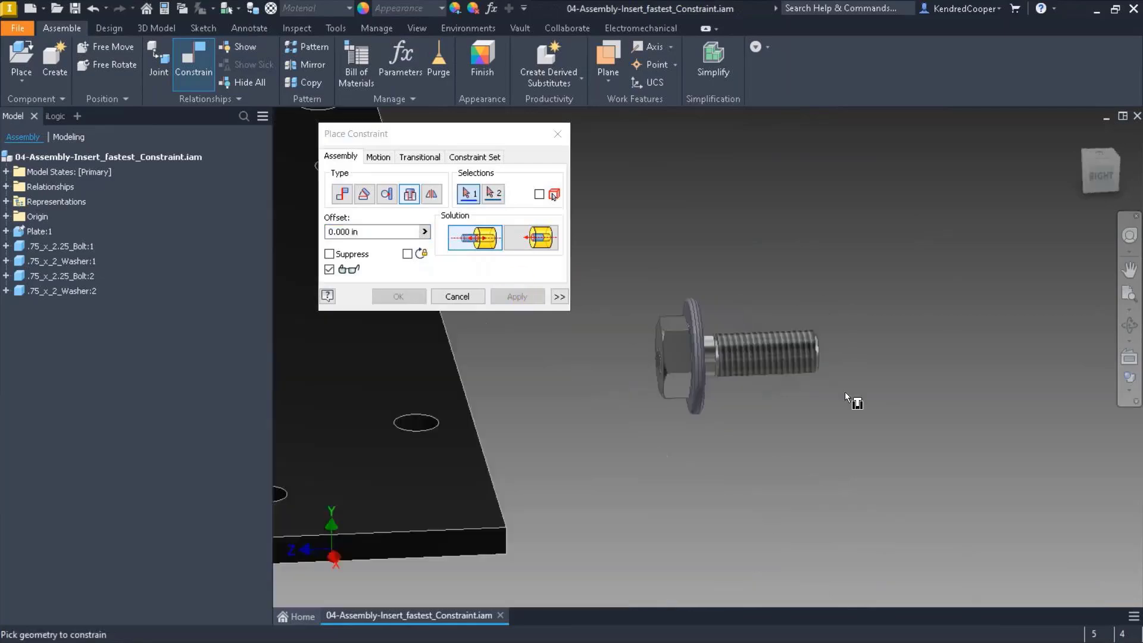
click(844, 390)
key(F6)
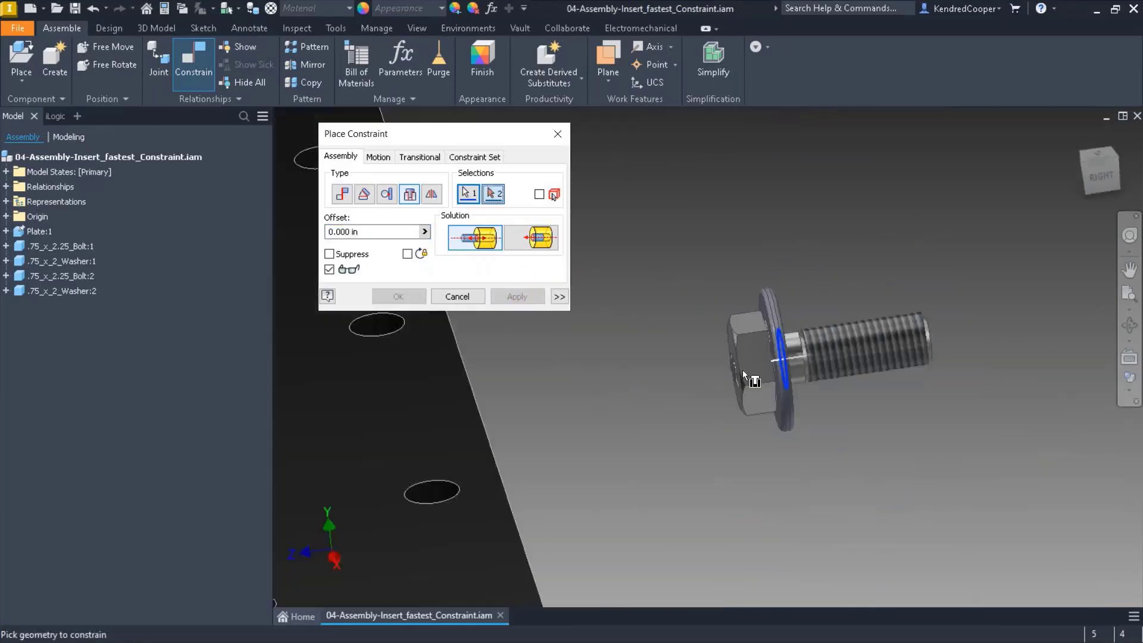
click(655, 477)
click(398, 297)
key(F6)
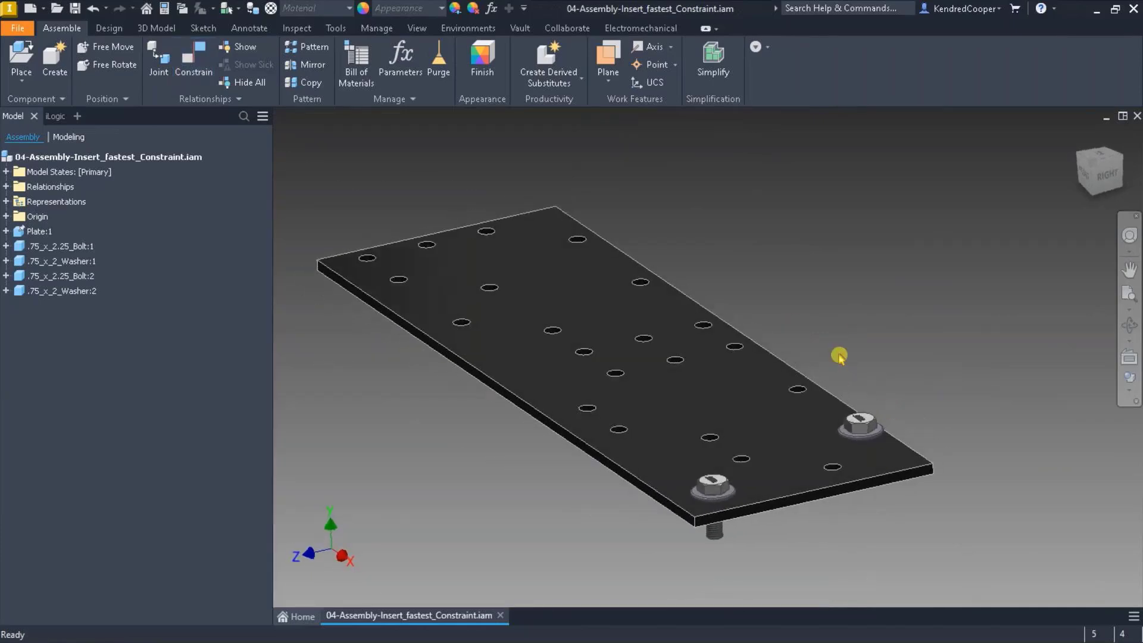
- Close the plate assembly without saving
drag(838, 356, 920, 478)
drag(364, 218, 501, 249)
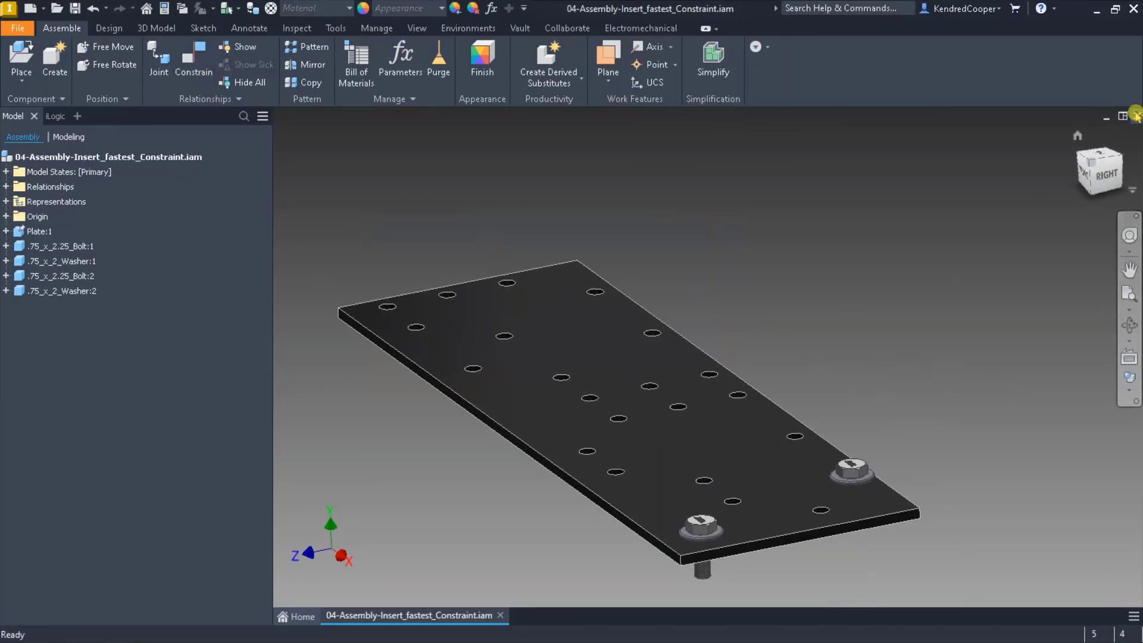
click(1136, 116)
click(534, 347)
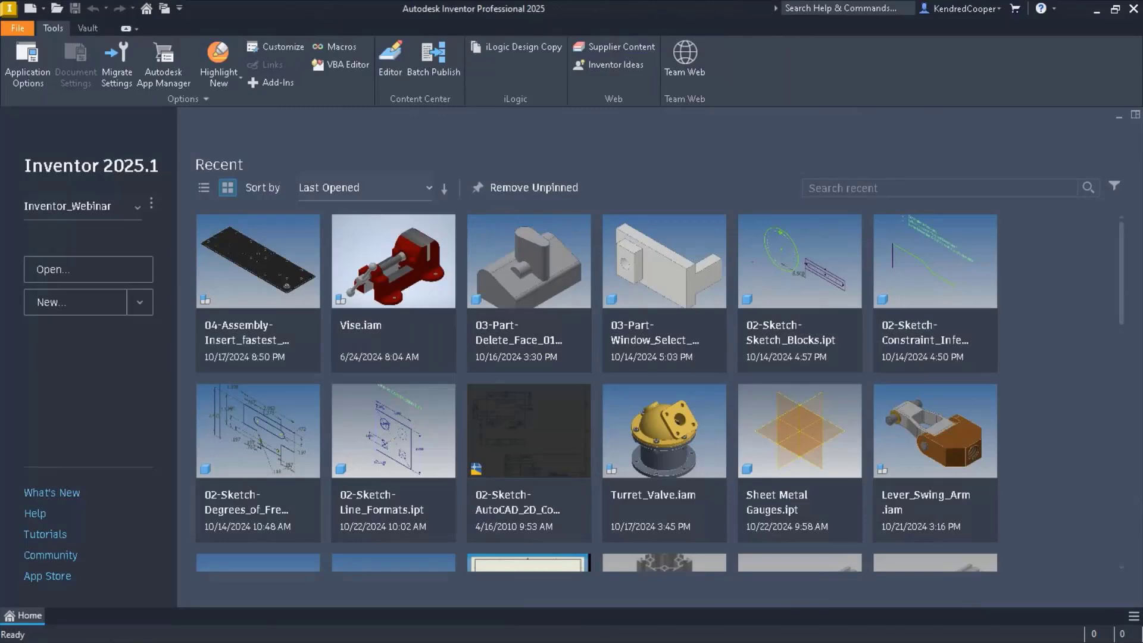
- Open 04-Assembly-Reference_no_Mass_CoG.iam from the workspace folder 04-Asembly-Refernence_no_MassCoG
click(55, 8)
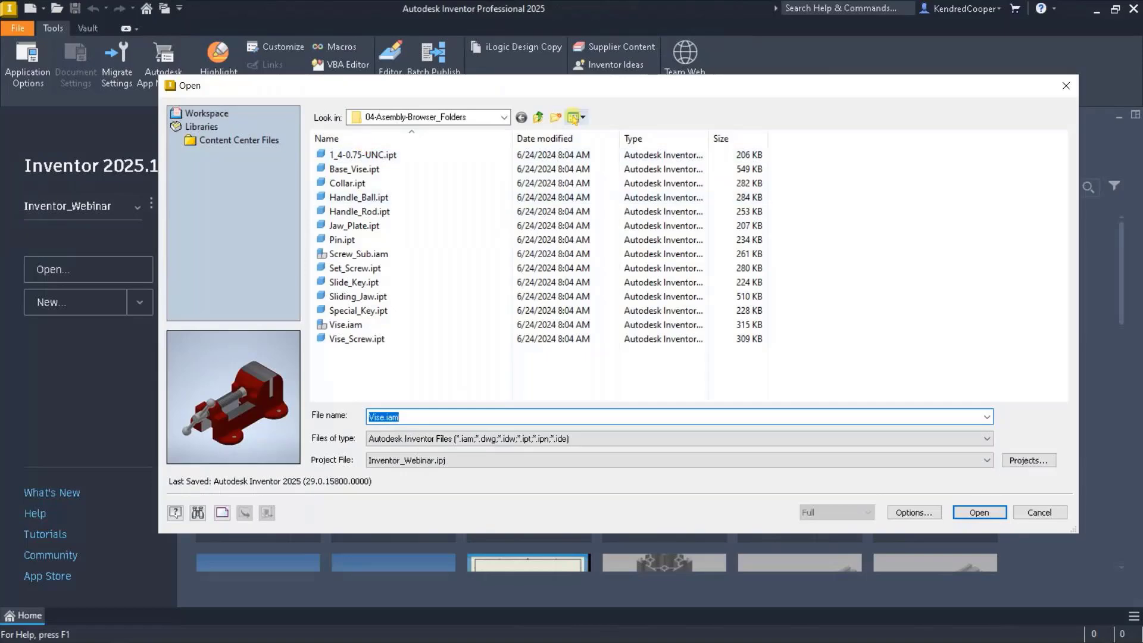
click(538, 117)
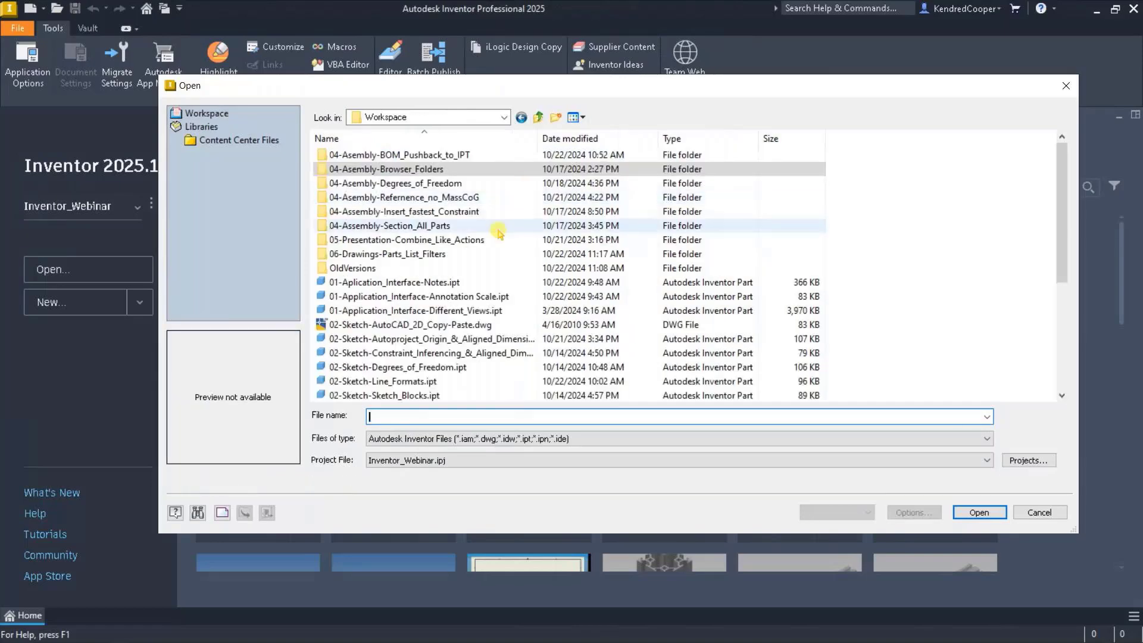
double_click(498, 197)
double_click(393, 183)
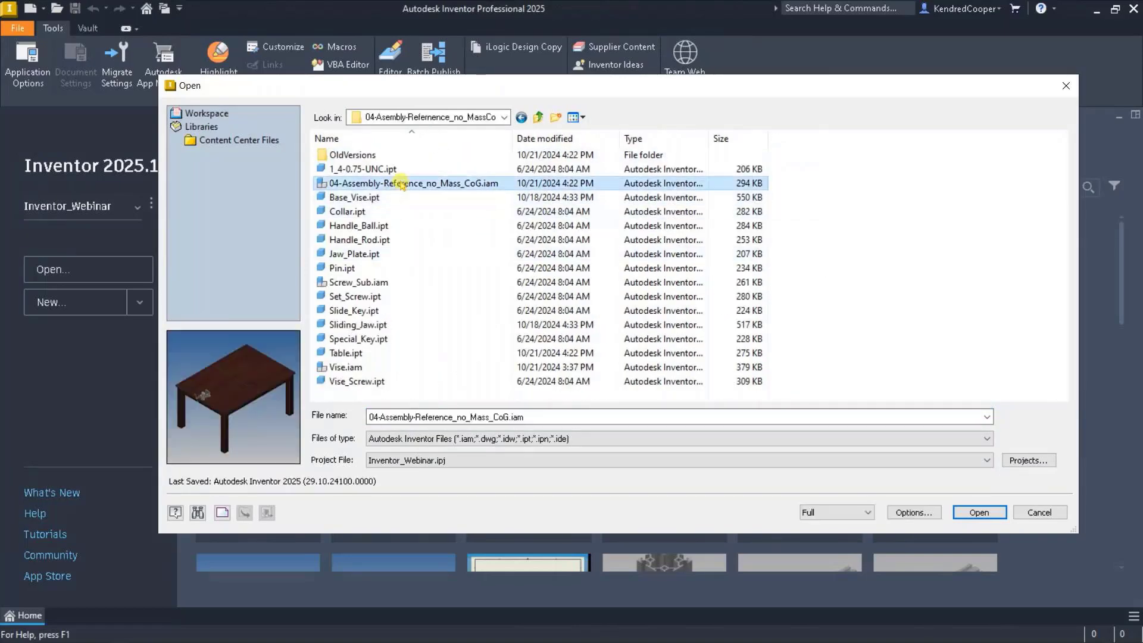
scroll(383, 181, up, 5)
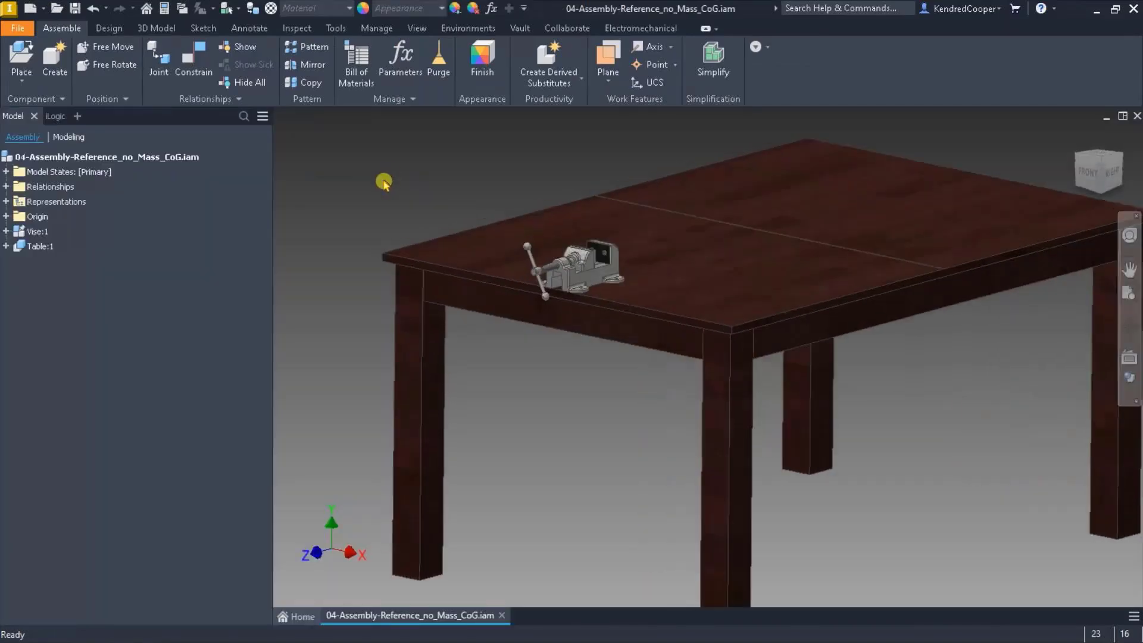
scroll(383, 182, up, 4)
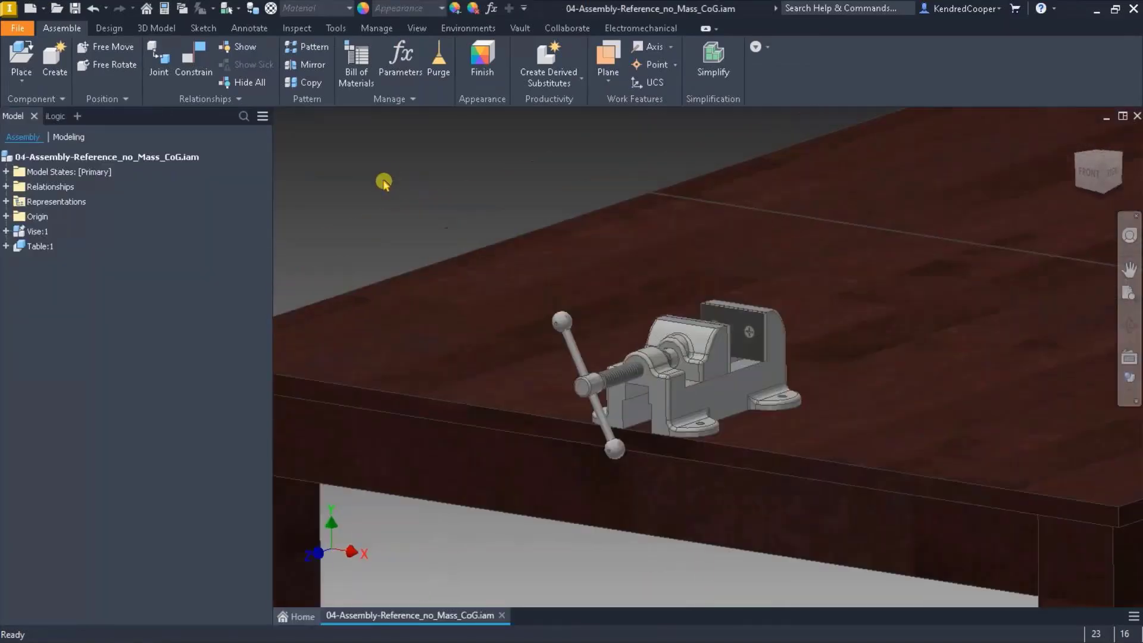
scroll(383, 181, down, 5)
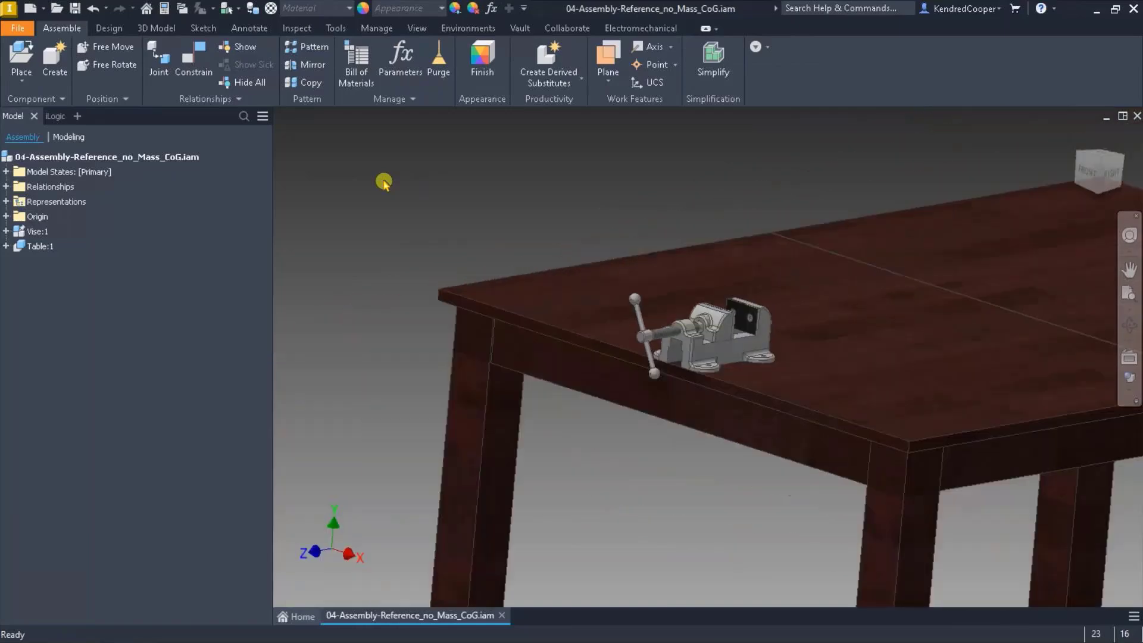
- Check the table and vise assembly's mass and center of gravity in its physical iProperties
click(166, 9)
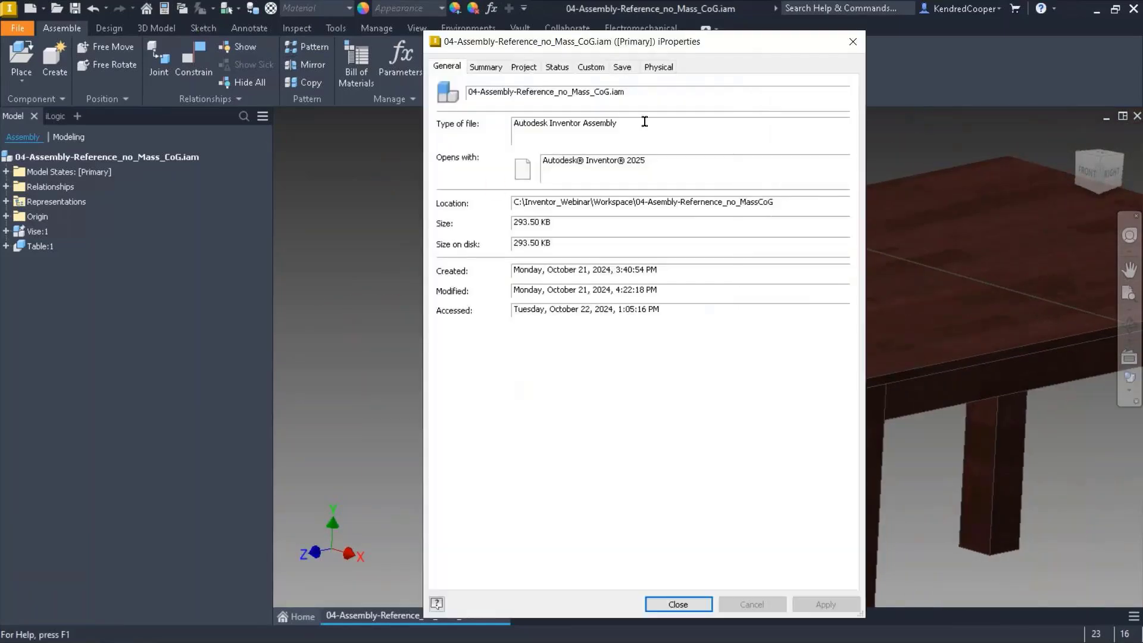
click(658, 68)
drag(728, 46, 650, 30)
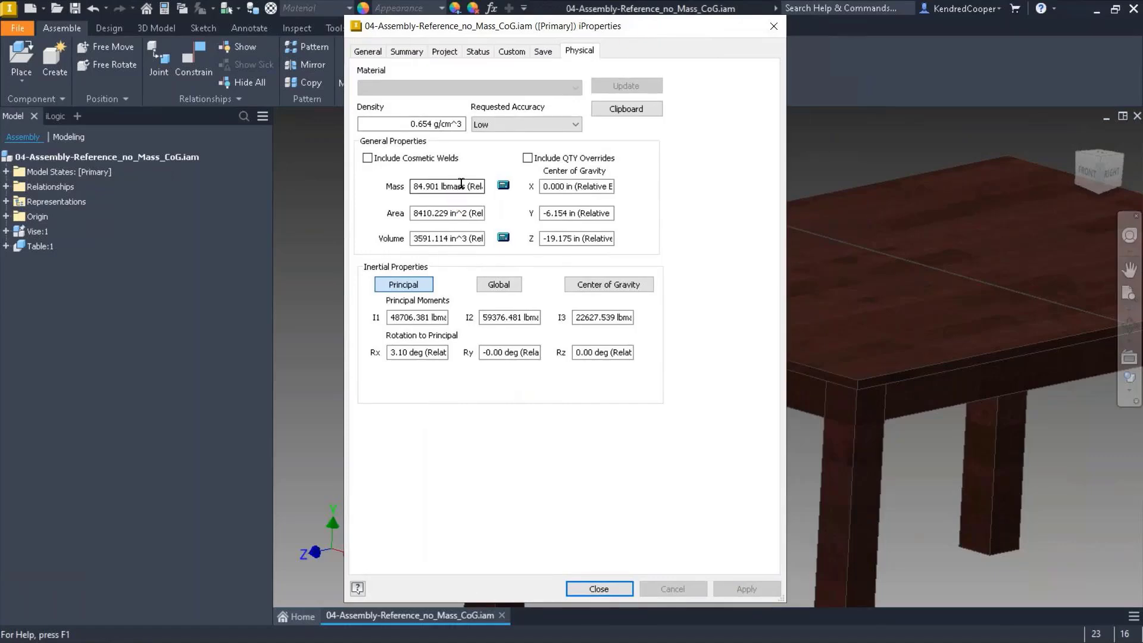
click(595, 590)
- Examine the vise and the dining table it sits on as separate components of the assembly
scroll(660, 357, up, 5)
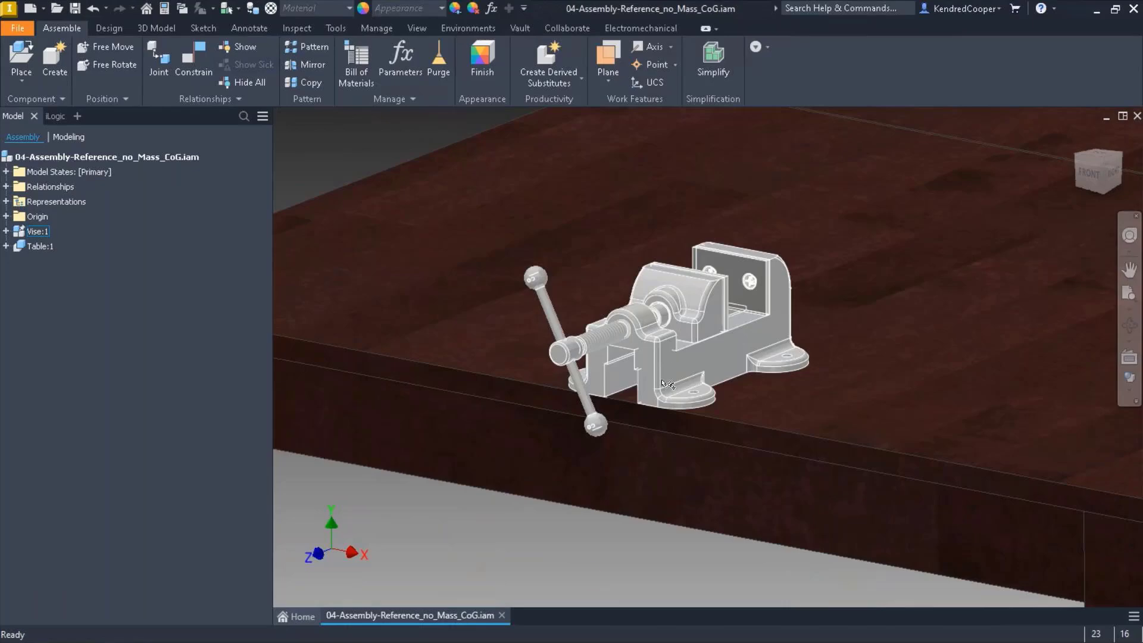
click(591, 549)
scroll(592, 568, down, 5)
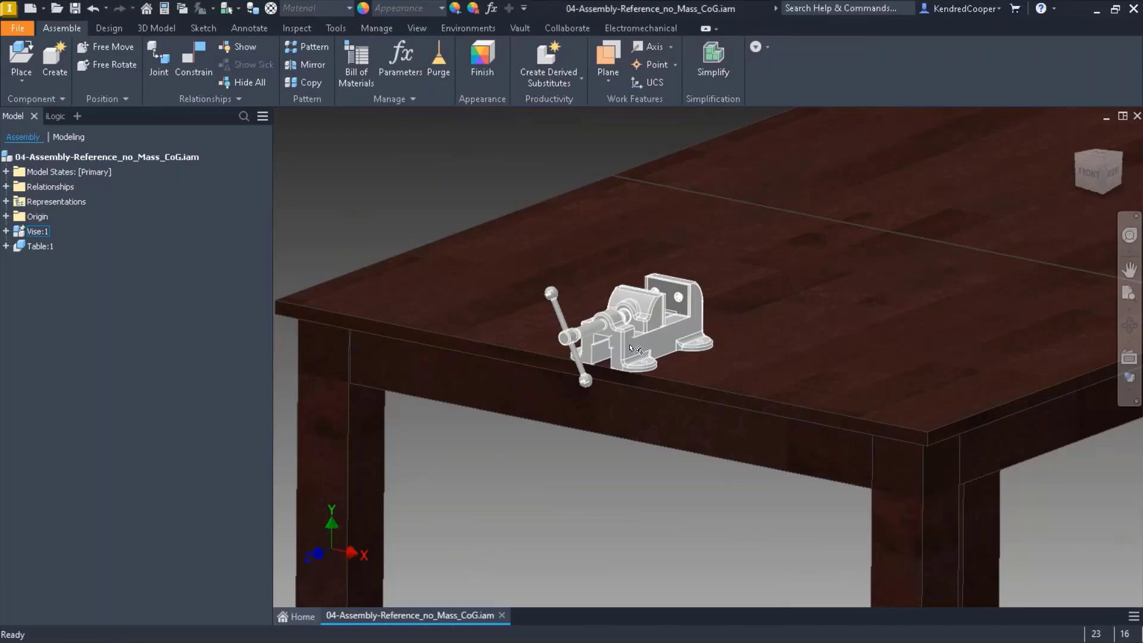
click(601, 506)
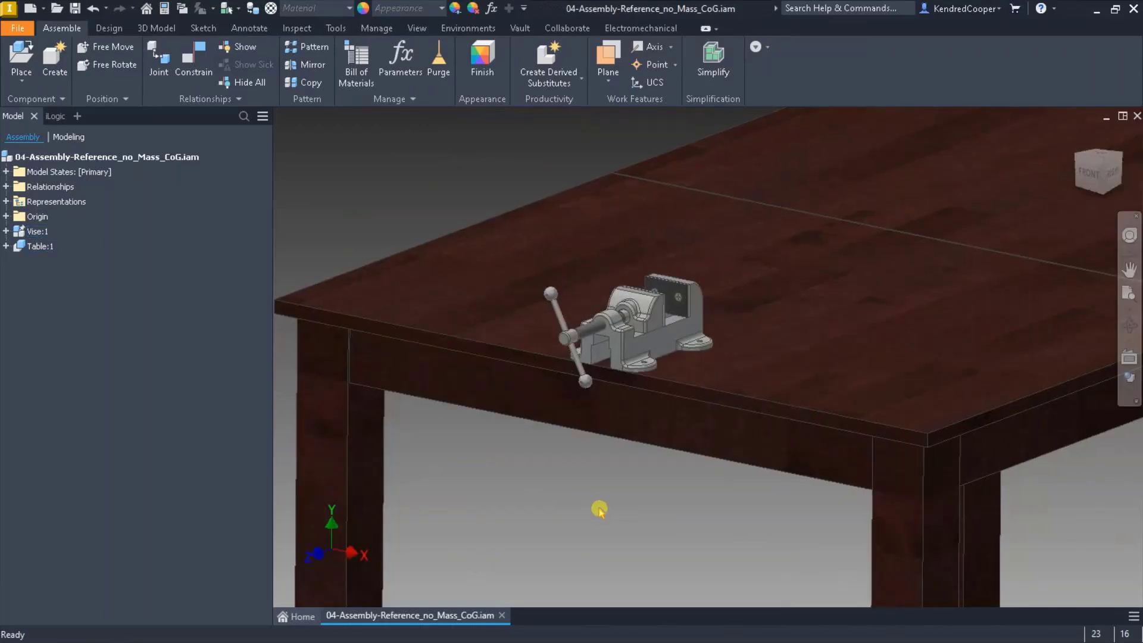
scroll(599, 509, down, 3)
click(521, 295)
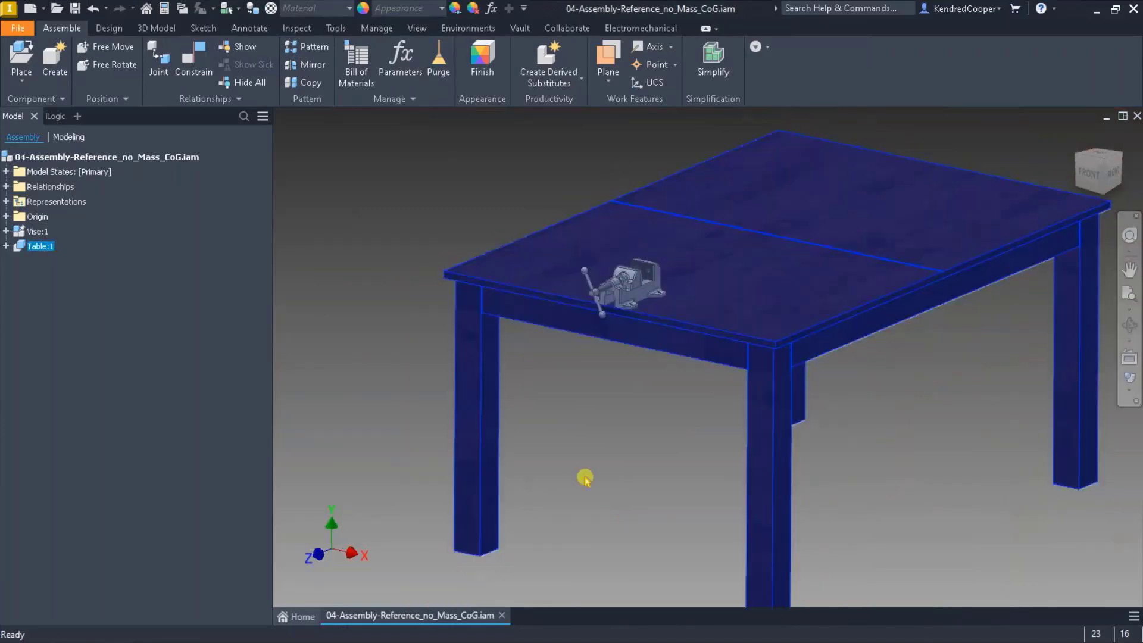
click(585, 476)
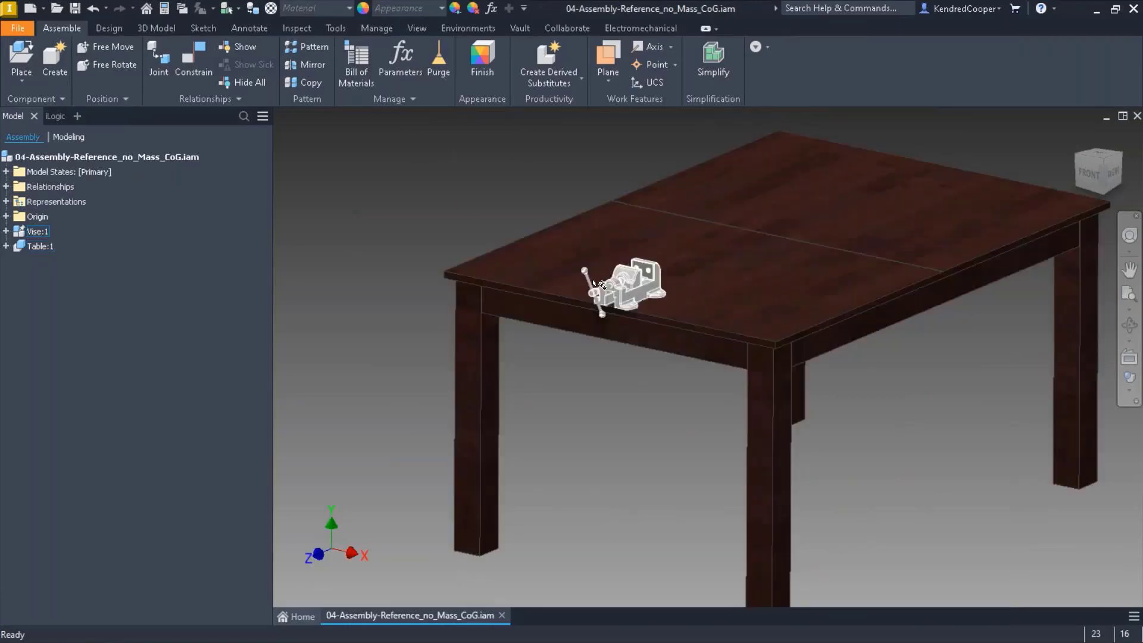
click(465, 203)
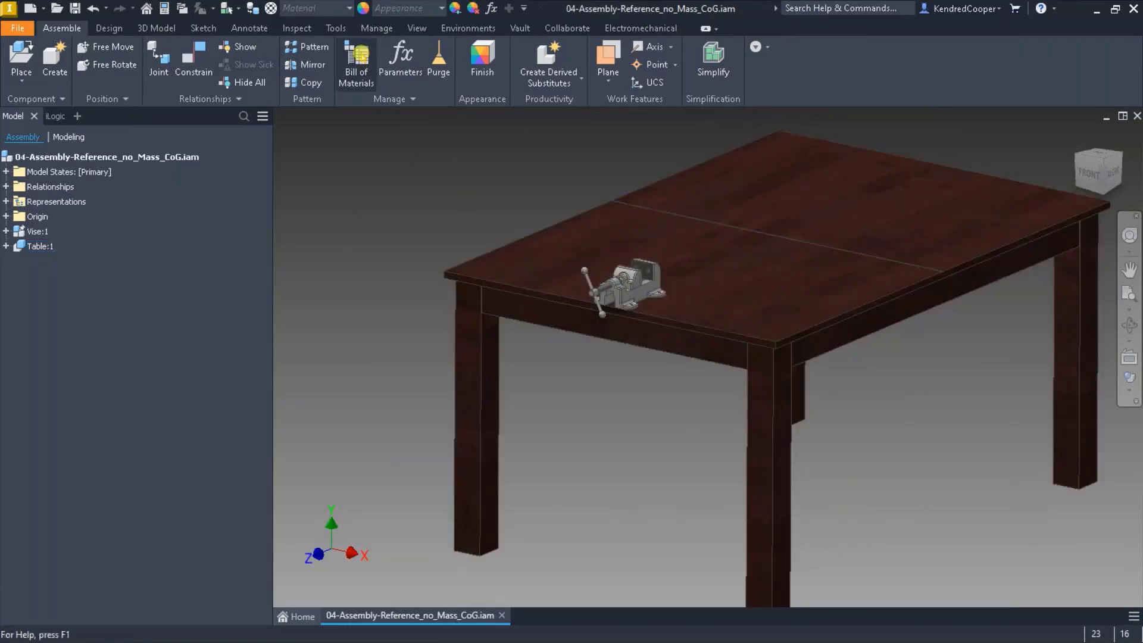
- Set the BOM structure of Existing_Dining_Table to Phantom in the Bill of Materials
click(356, 64)
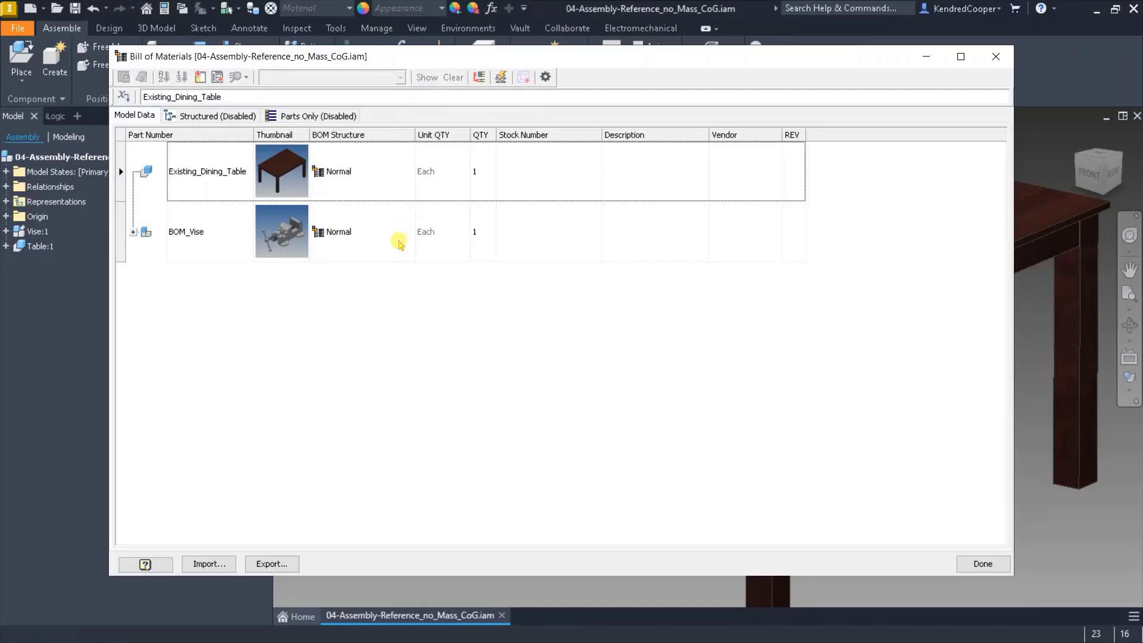
click(395, 164)
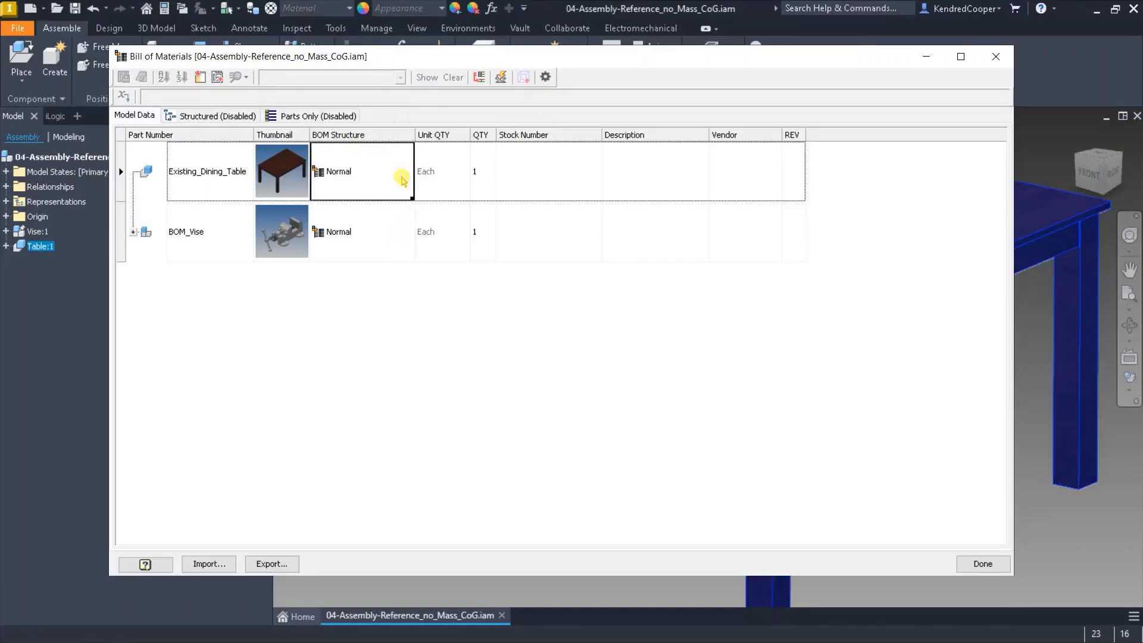
click(403, 179)
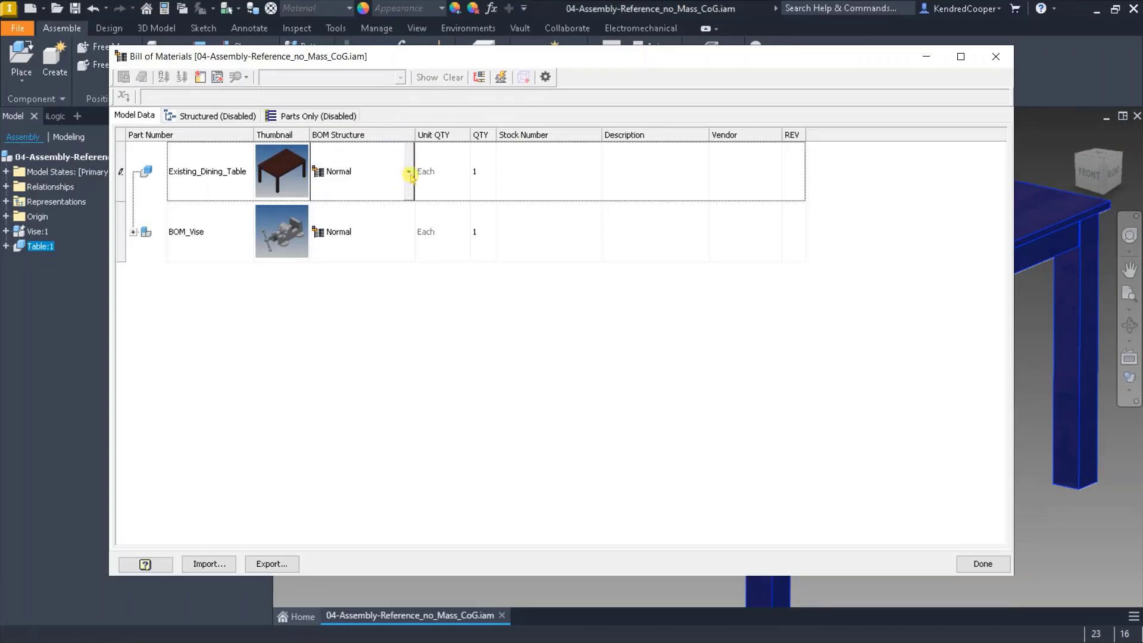
click(409, 172)
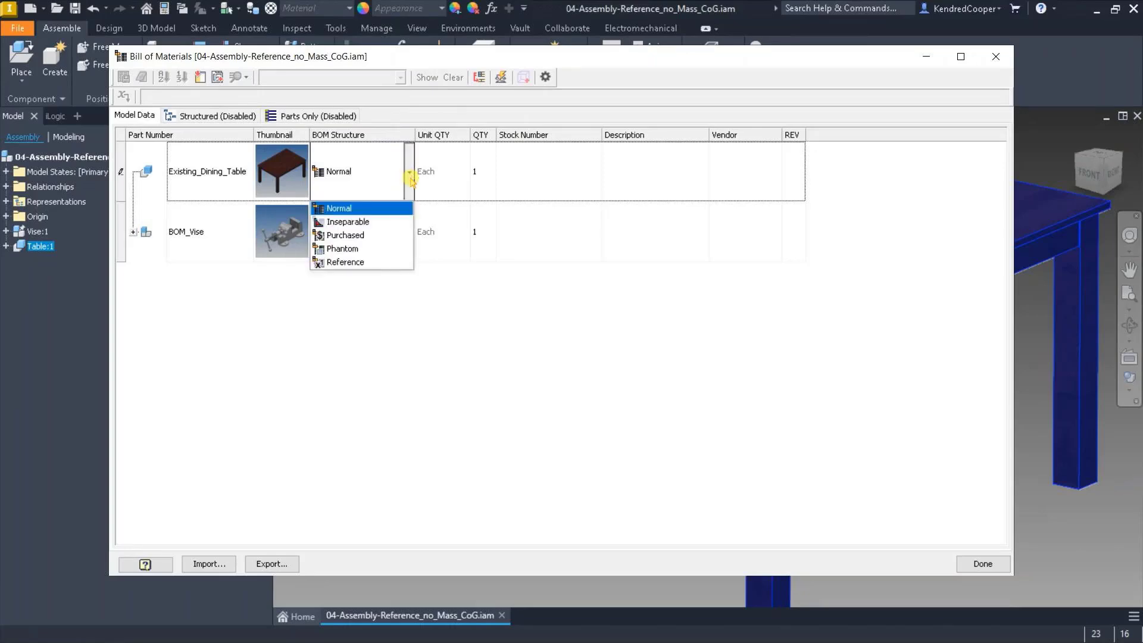
click(379, 250)
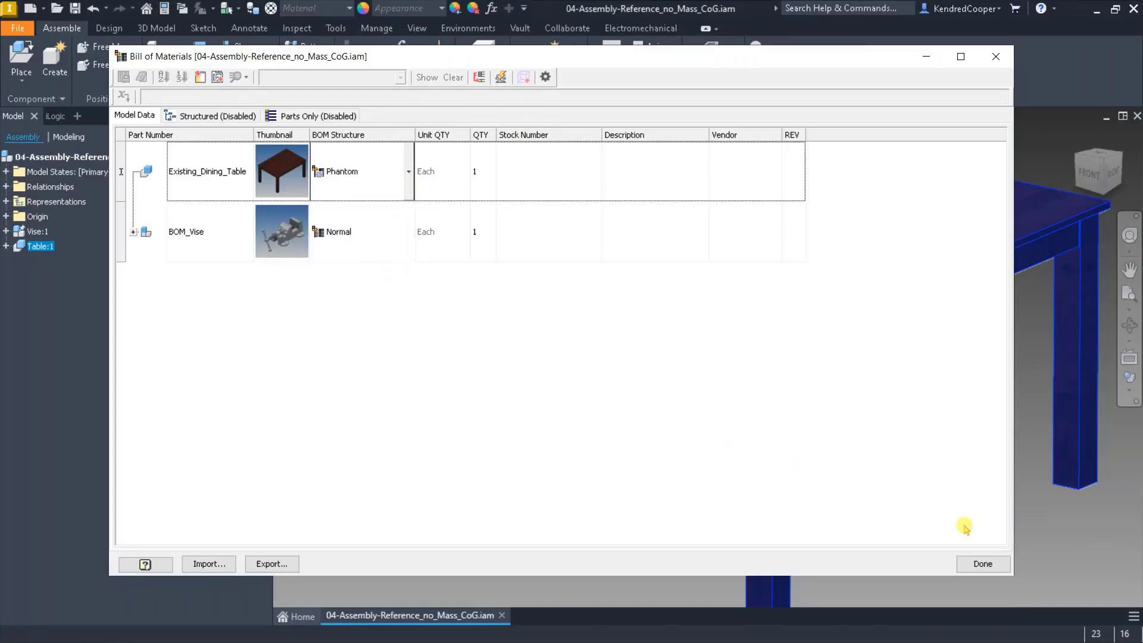
click(983, 563)
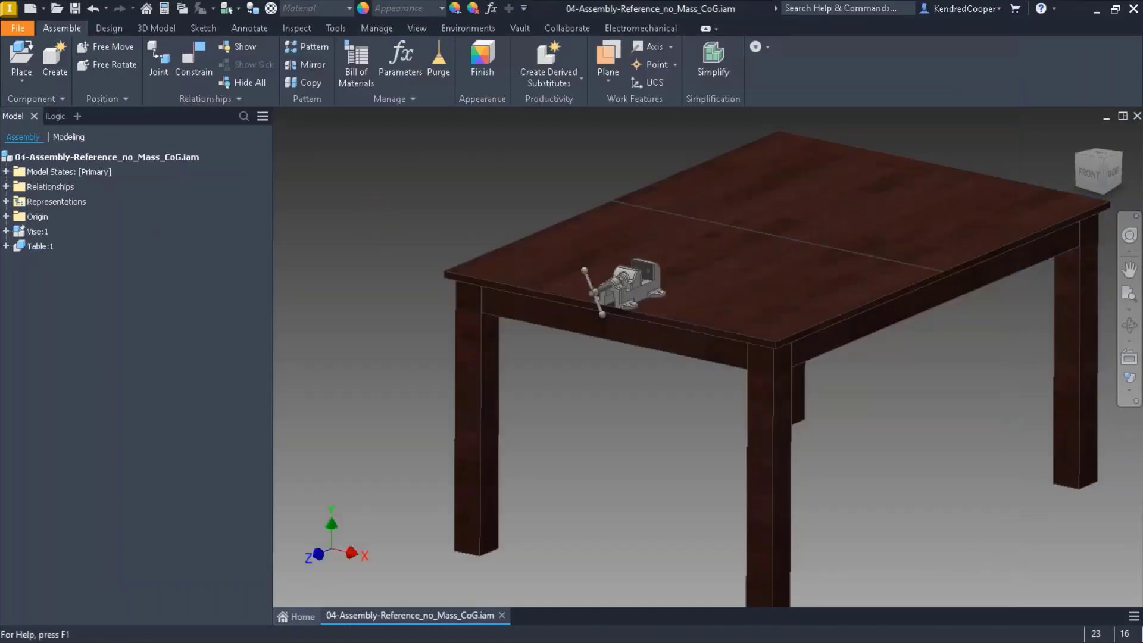
- Check the assembly's mass in the physical iProperties with the table set as Phantom
click(164, 8)
click(580, 51)
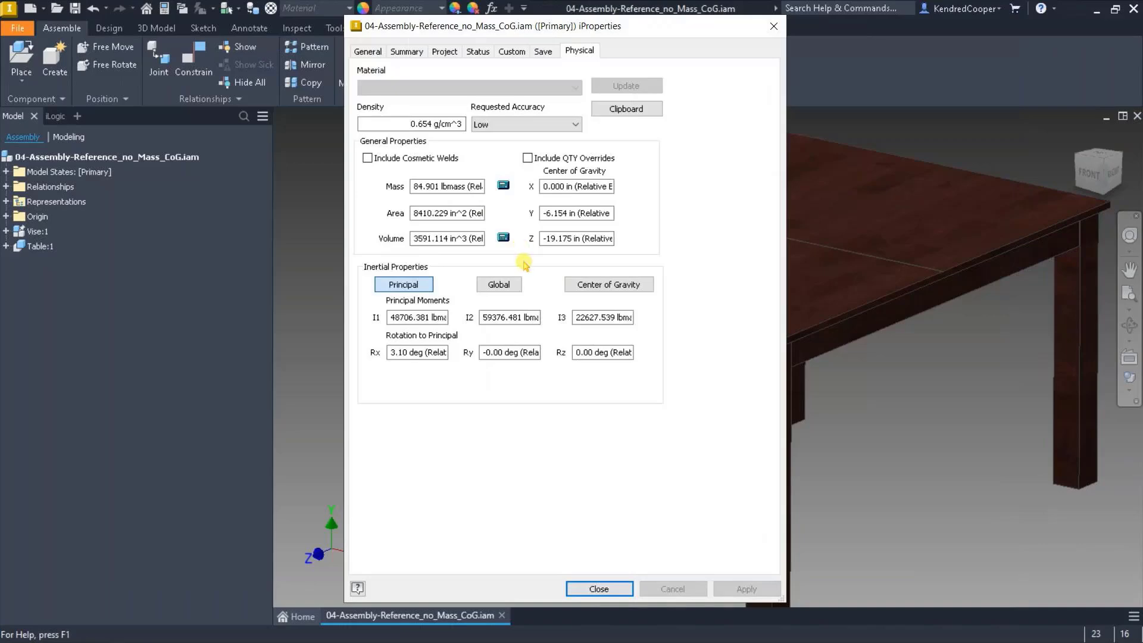
click(591, 589)
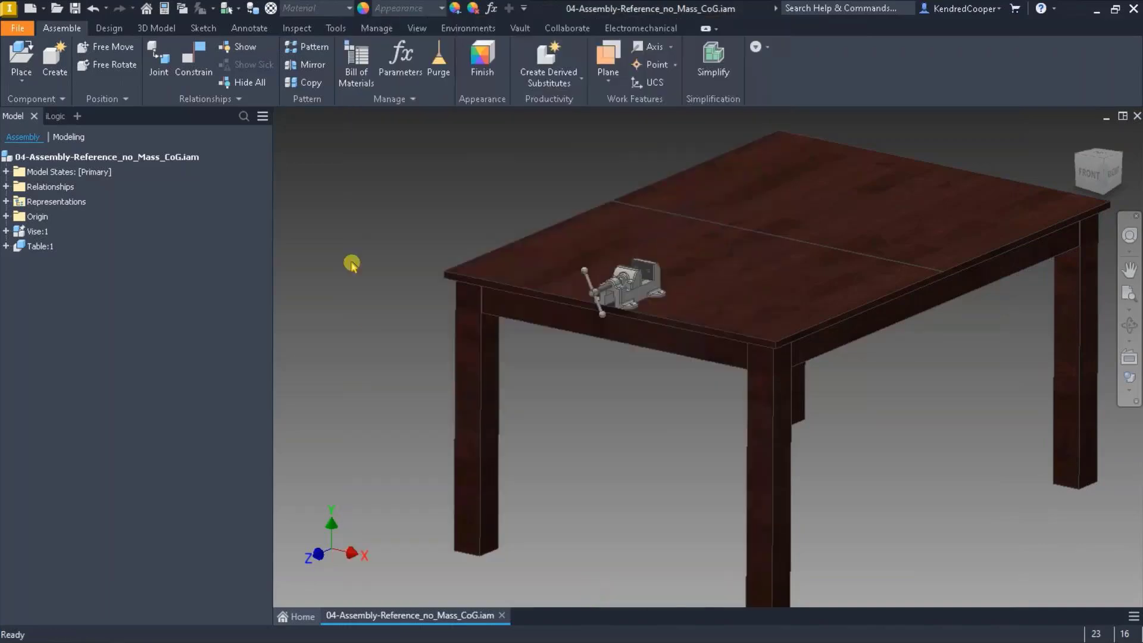
- Set the BOM structure of Existing_Dining_Table to Reference in the Bill of Materials
click(356, 59)
click(402, 172)
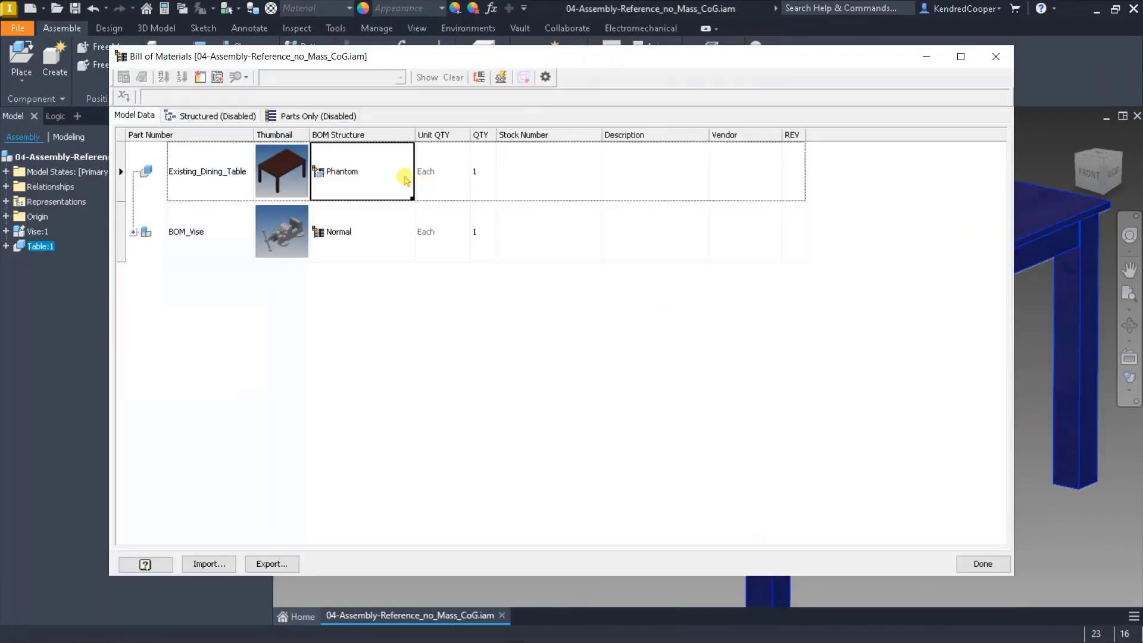
click(409, 173)
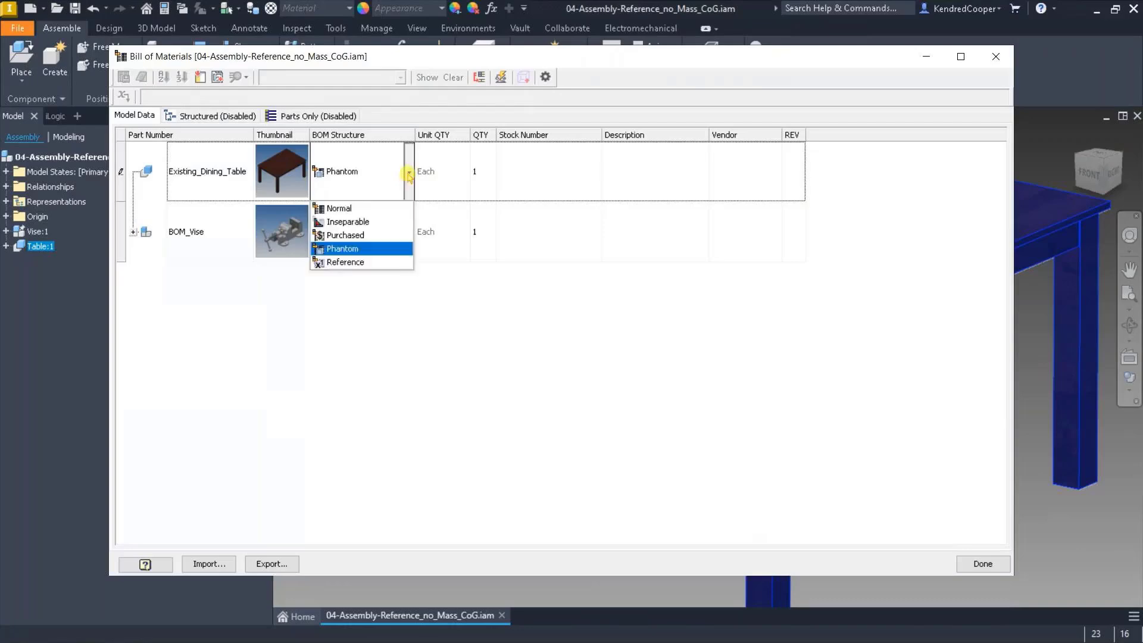
click(395, 262)
click(989, 565)
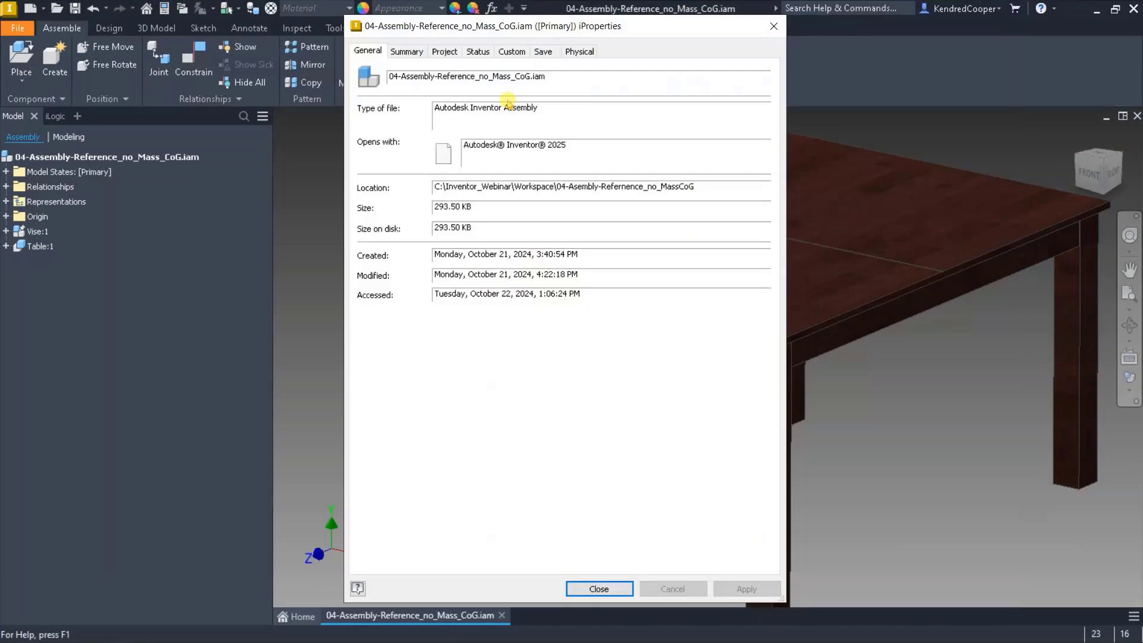
- Check the assembly's mass and center of gravity in the physical iProperties, and review the table's BOM structure in the Bill of Materials
click(579, 52)
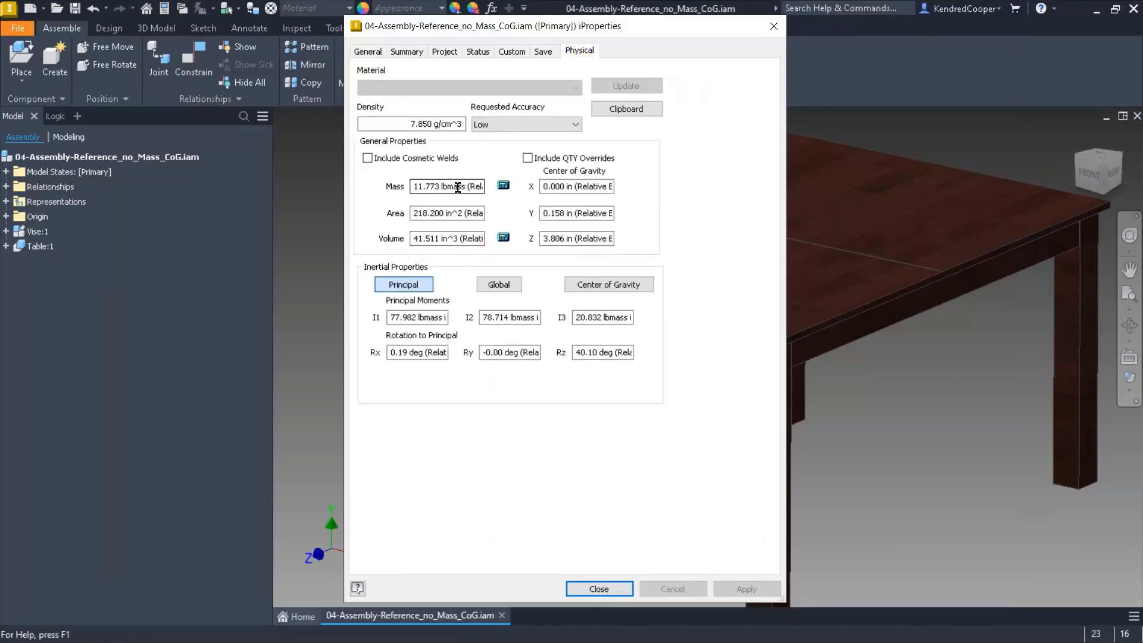
click(599, 589)
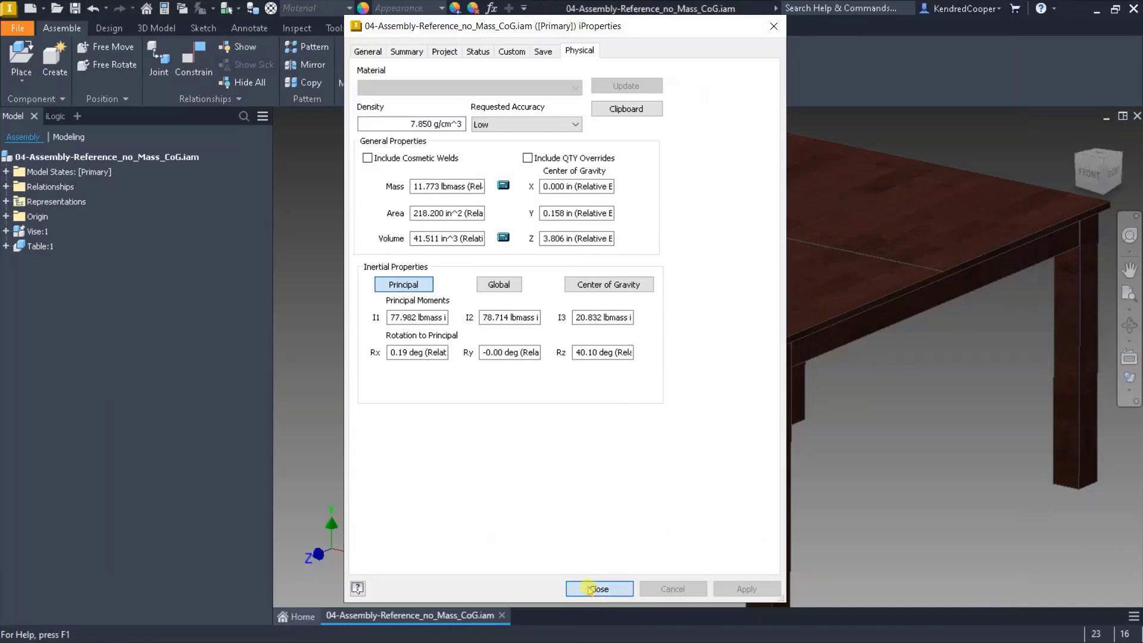
click(356, 64)
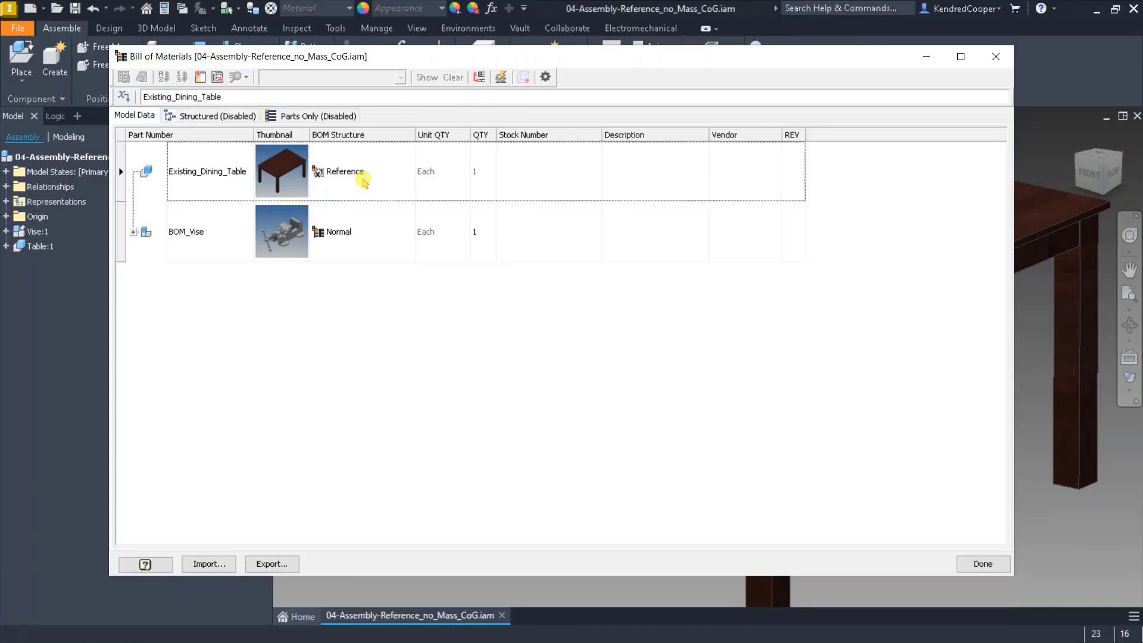
click(365, 181)
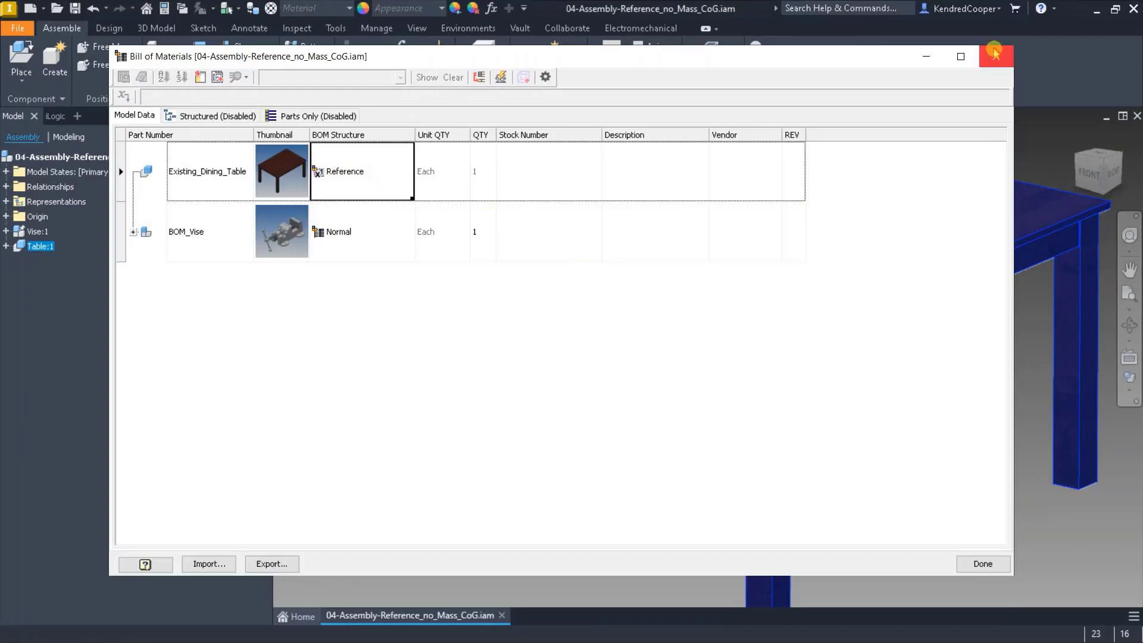
click(995, 56)
- Close the table and vise assembly without saving and open Turret_Valve.iam from the workspace folder 04-Assembly-Section_All_Parts
click(1136, 114)
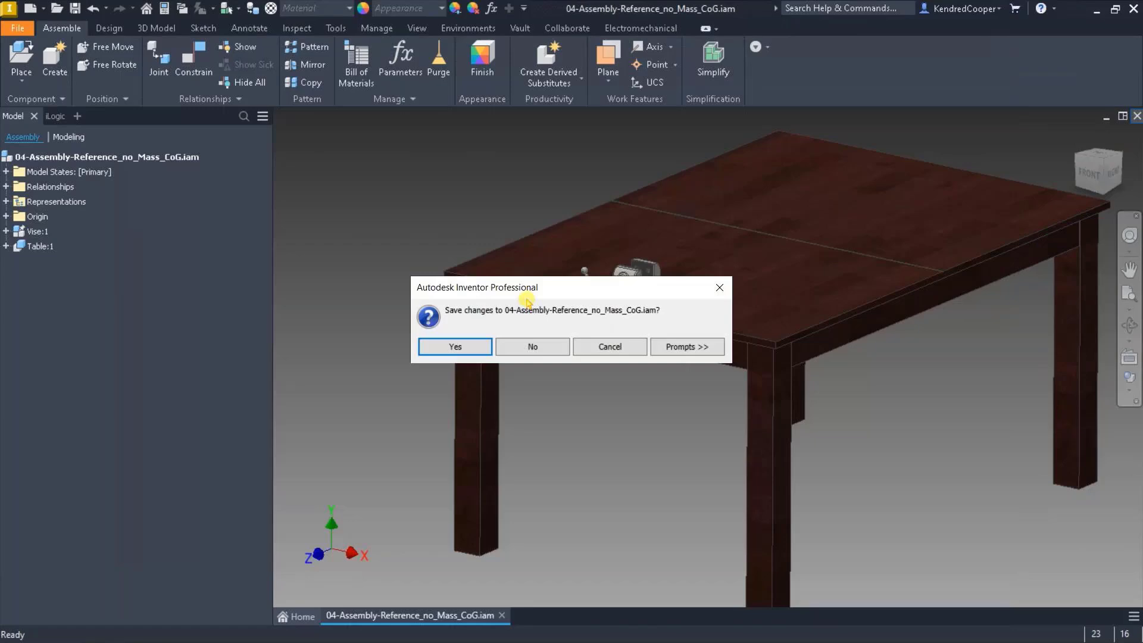
click(532, 347)
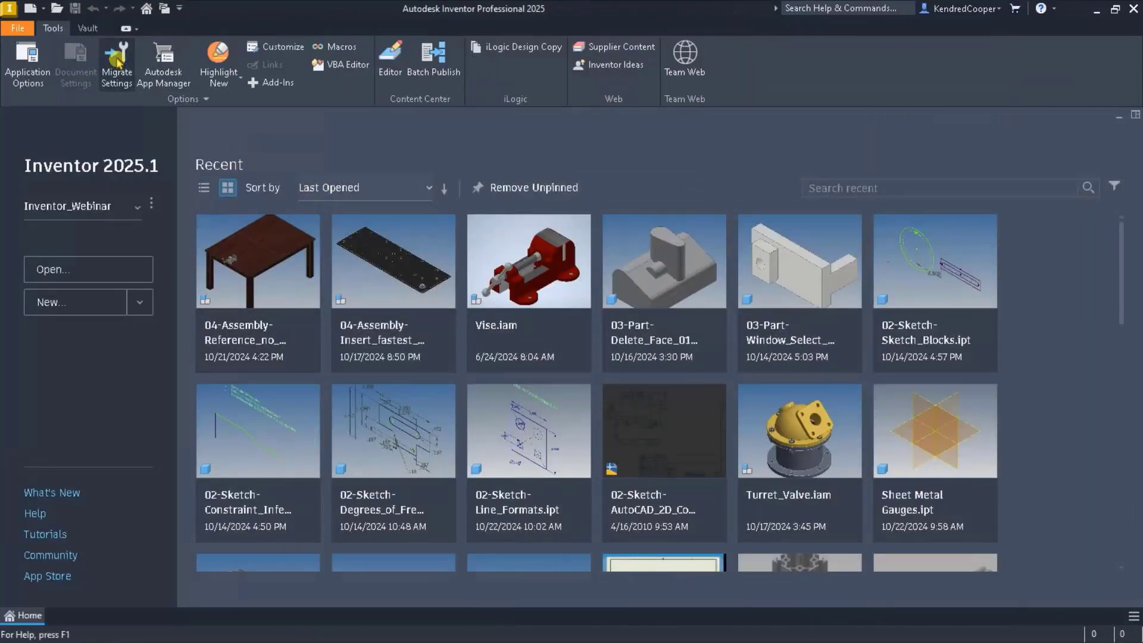
click(58, 12)
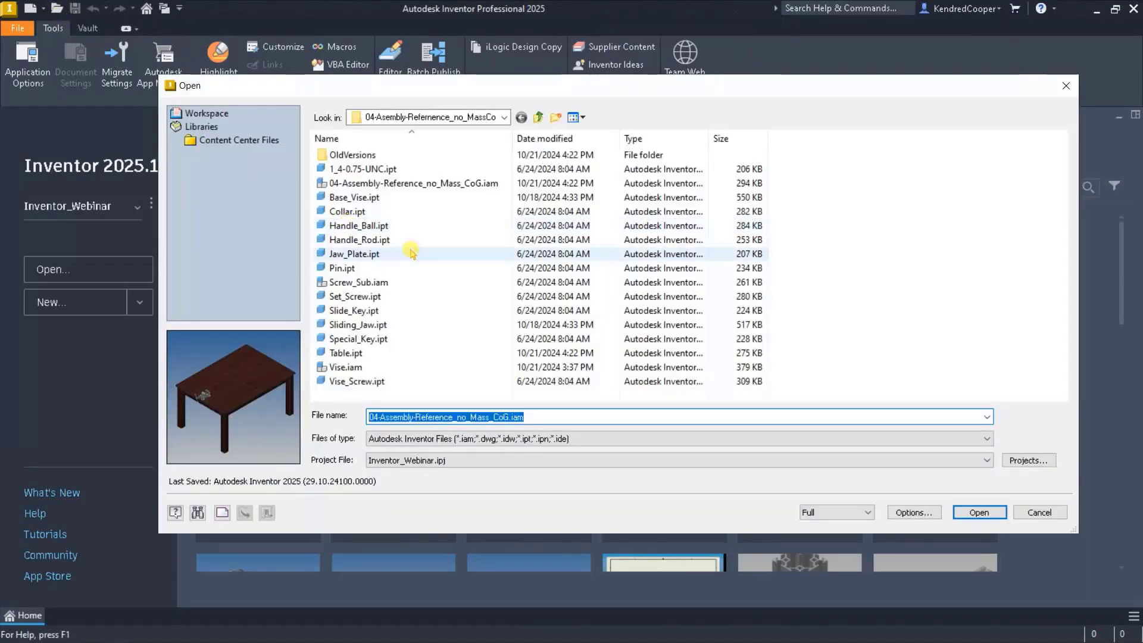
click(538, 116)
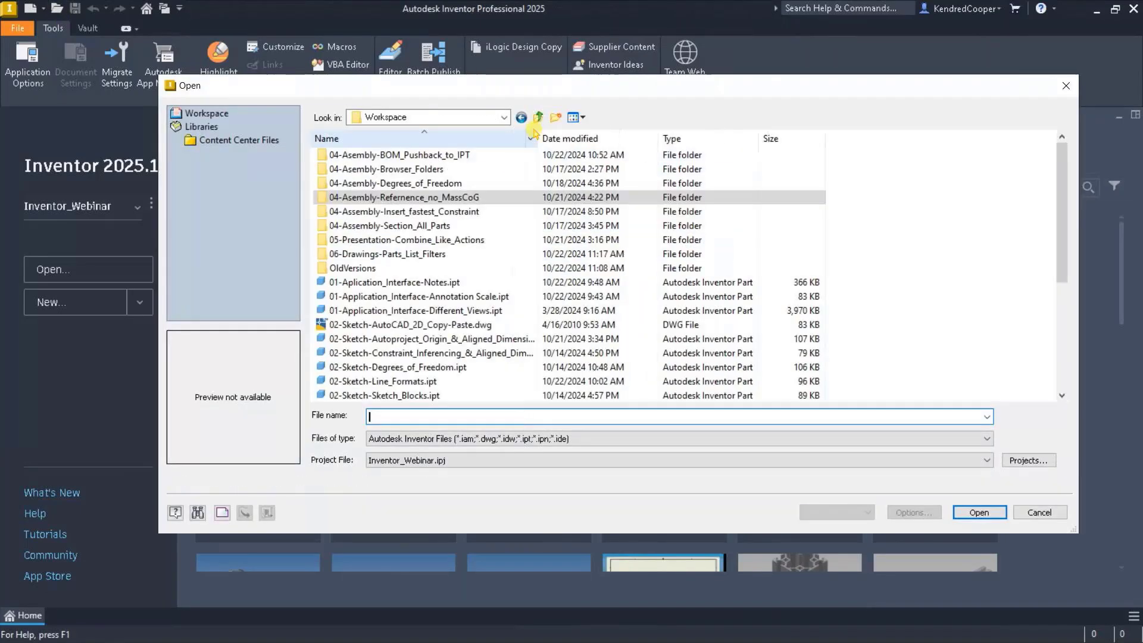
double_click(483, 225)
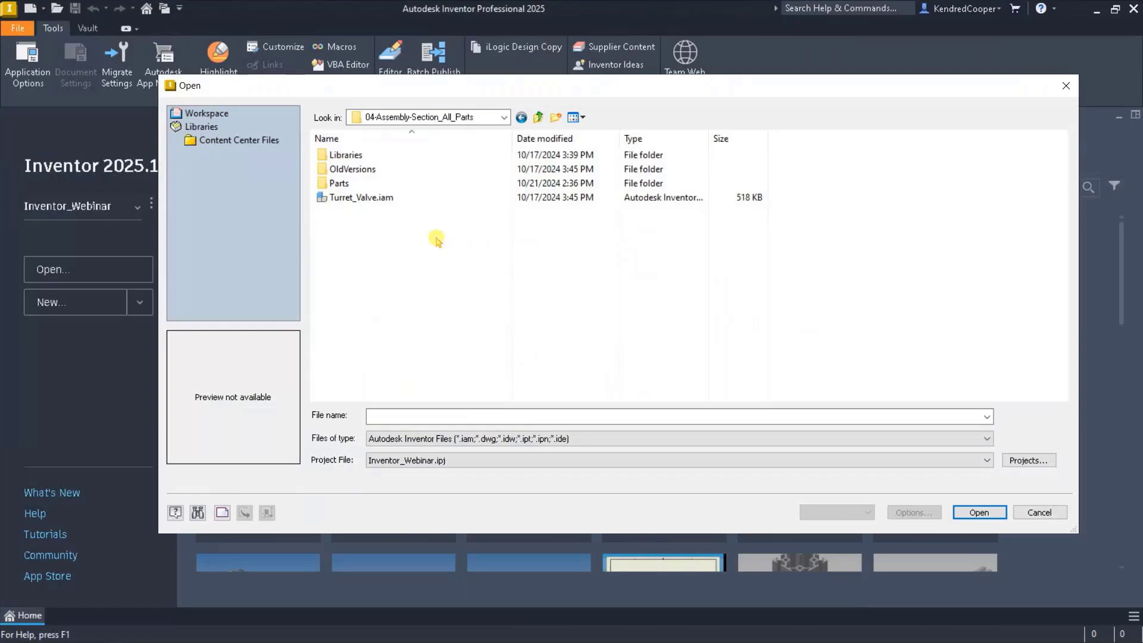
double_click(383, 197)
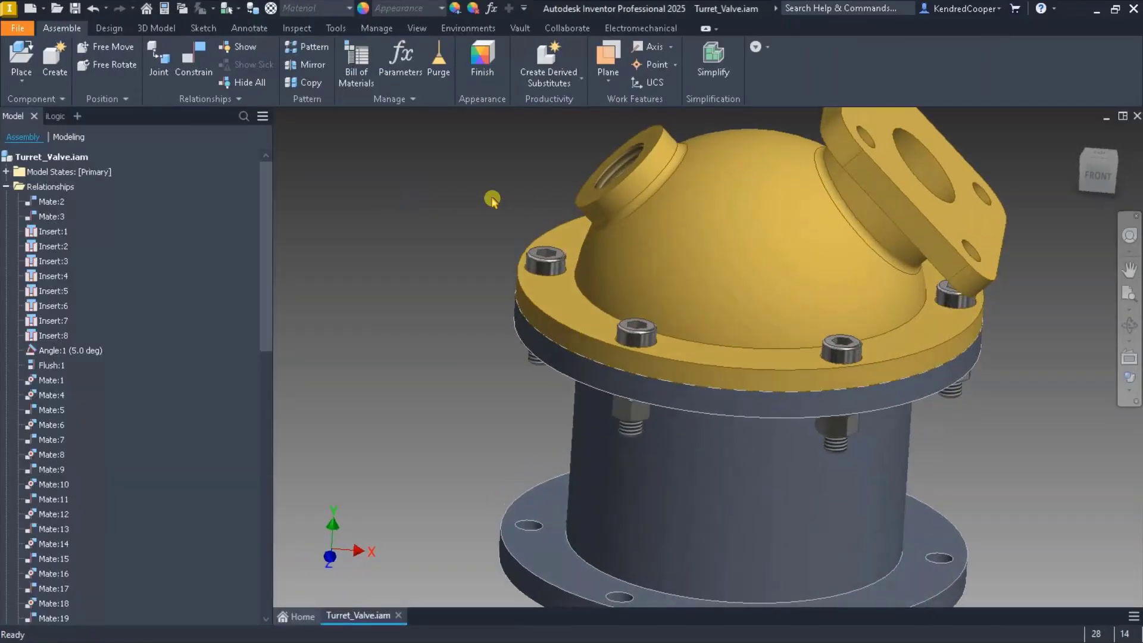
- Create a half section view of the turret valve assembly along the origin x-y plane
click(5, 187)
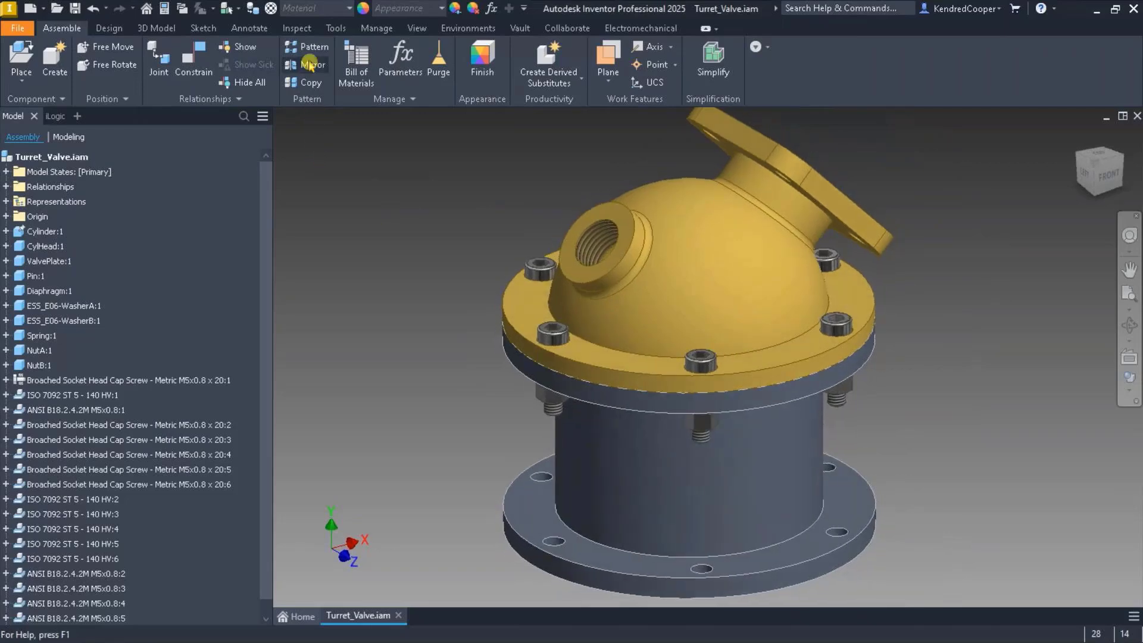
click(417, 28)
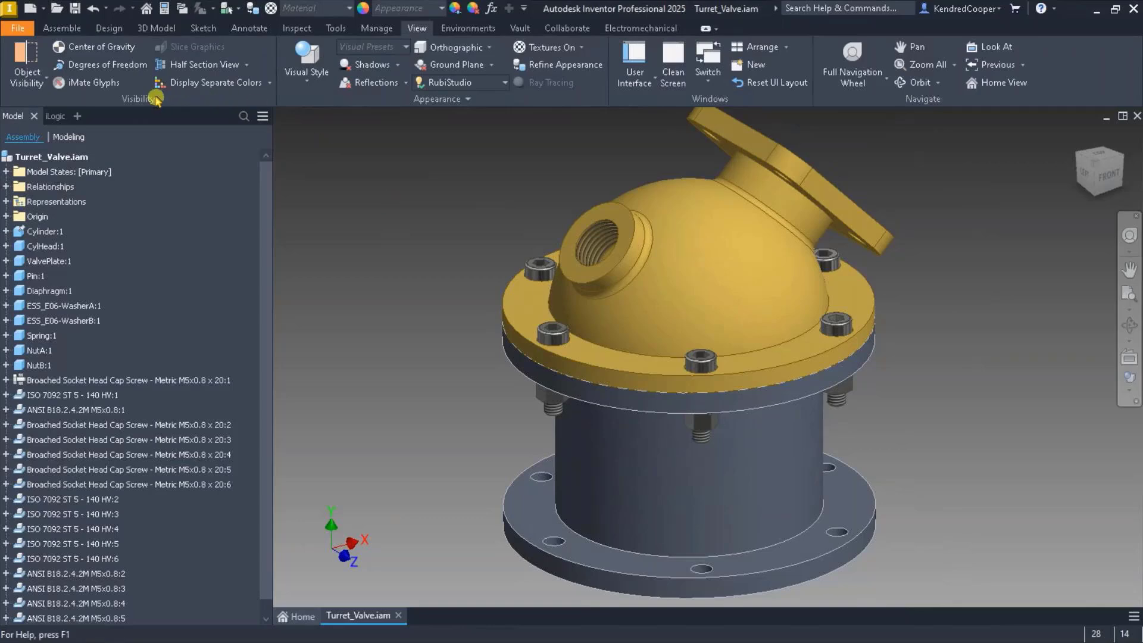
click(217, 69)
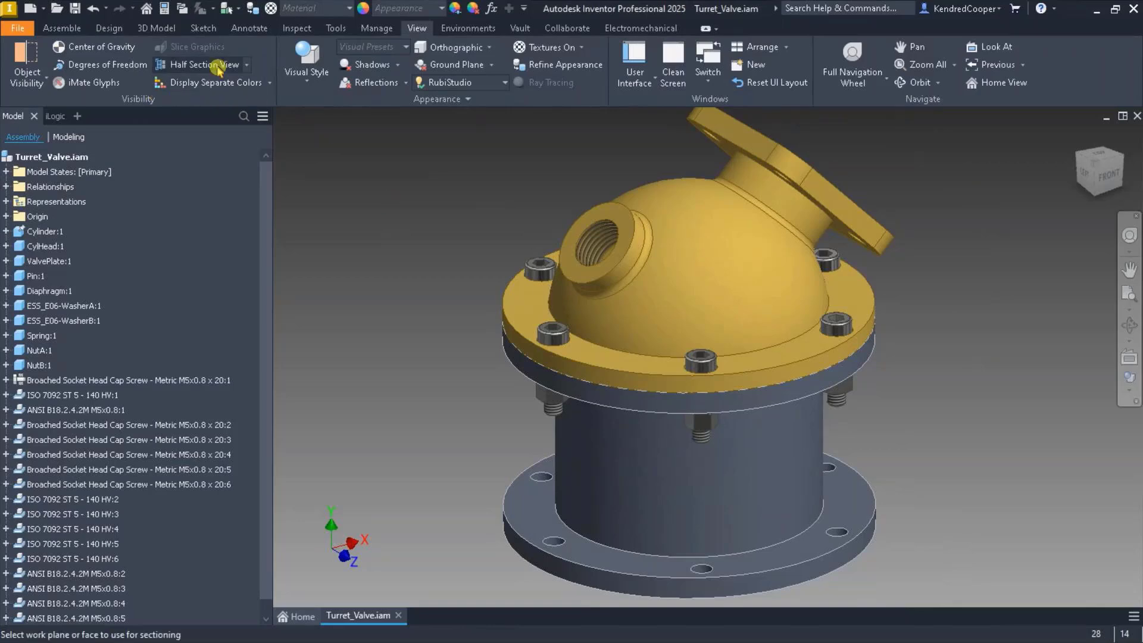
click(6, 216)
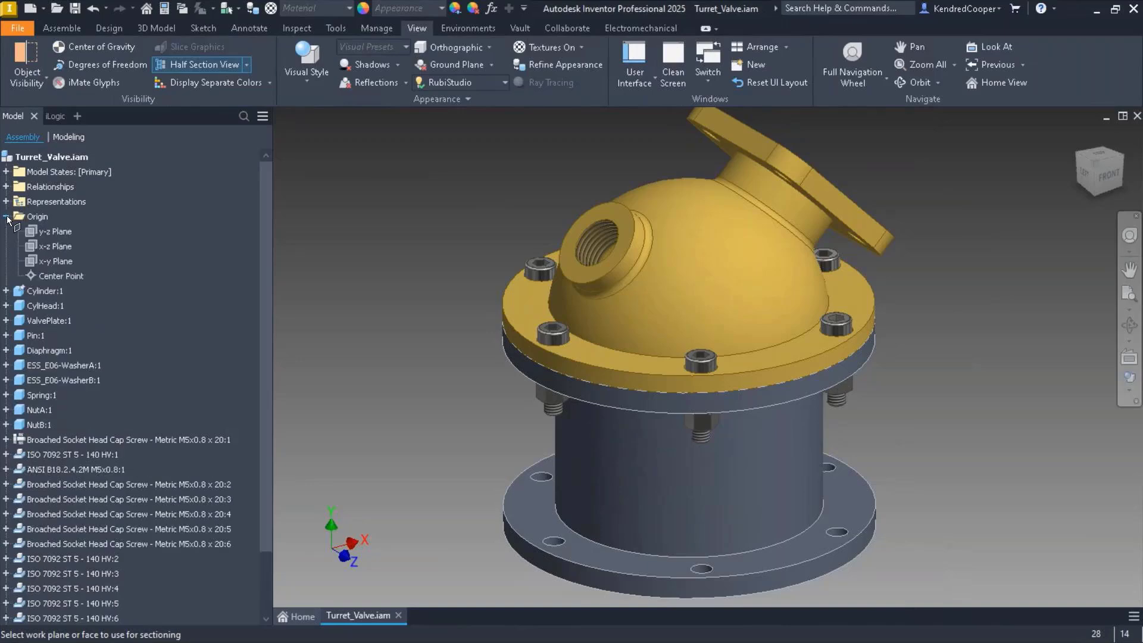
click(54, 257)
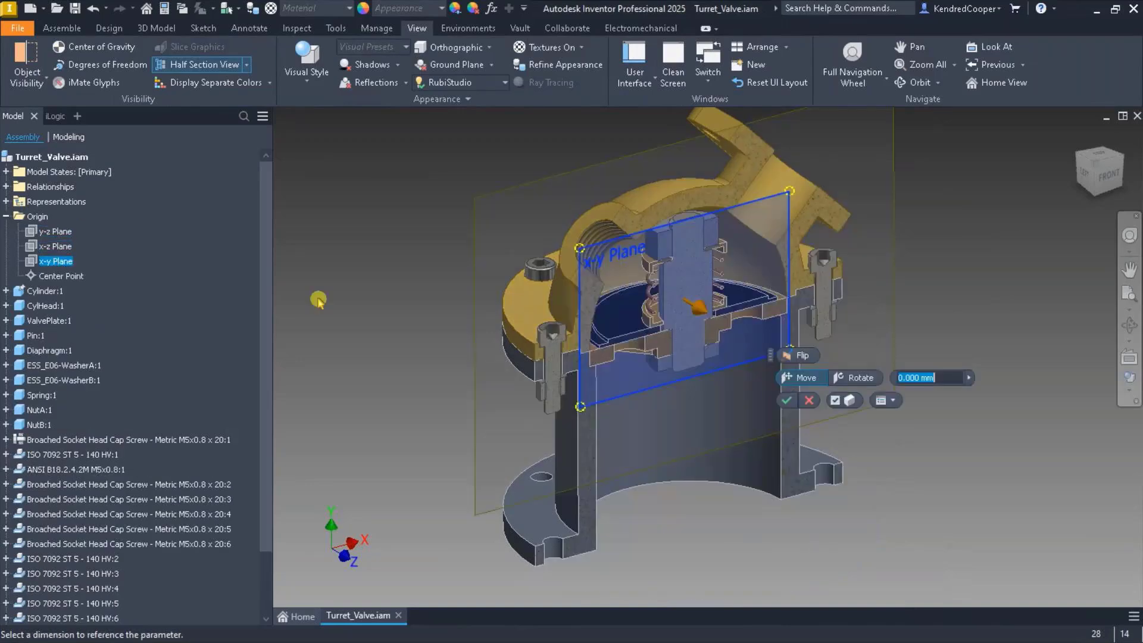
click(786, 400)
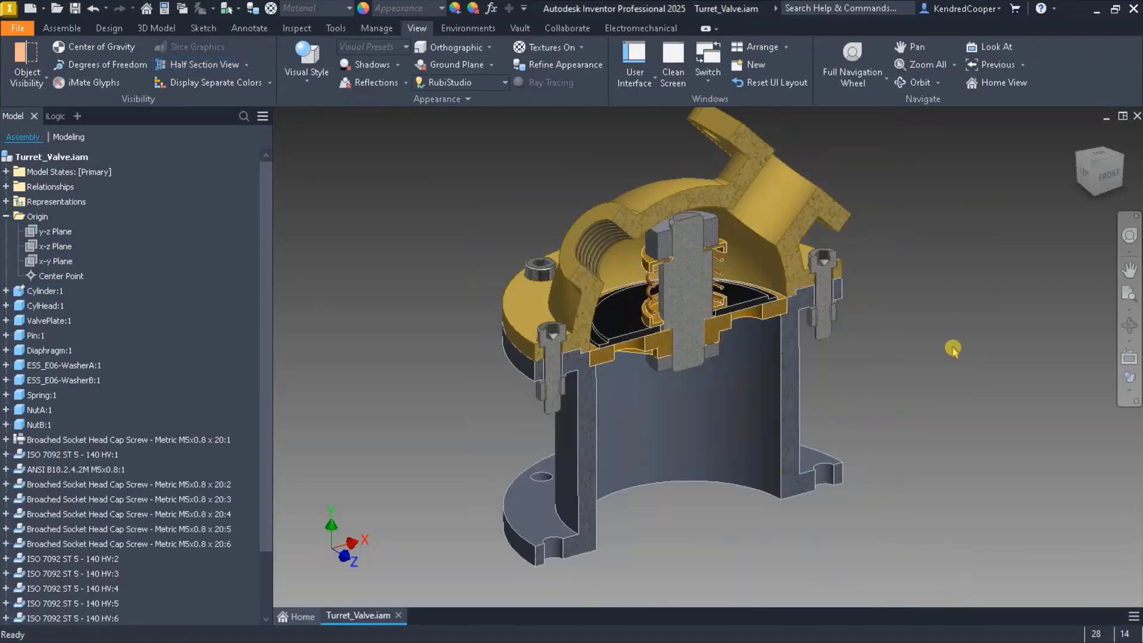
- Turn off Section all parts in the assembly application options
click(1066, 201)
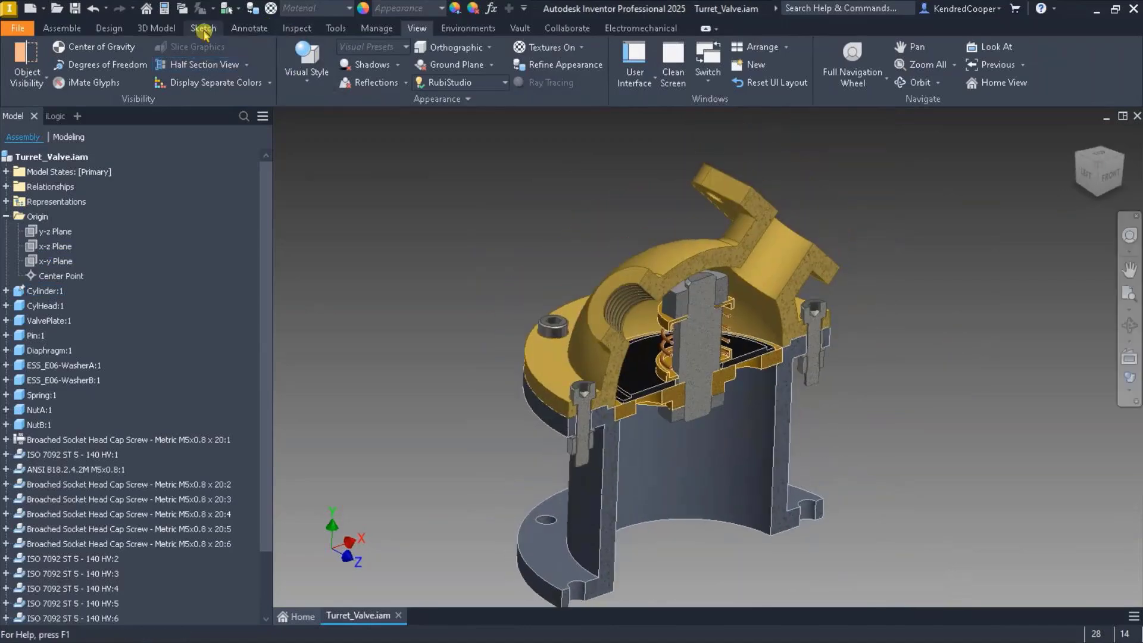
click(336, 28)
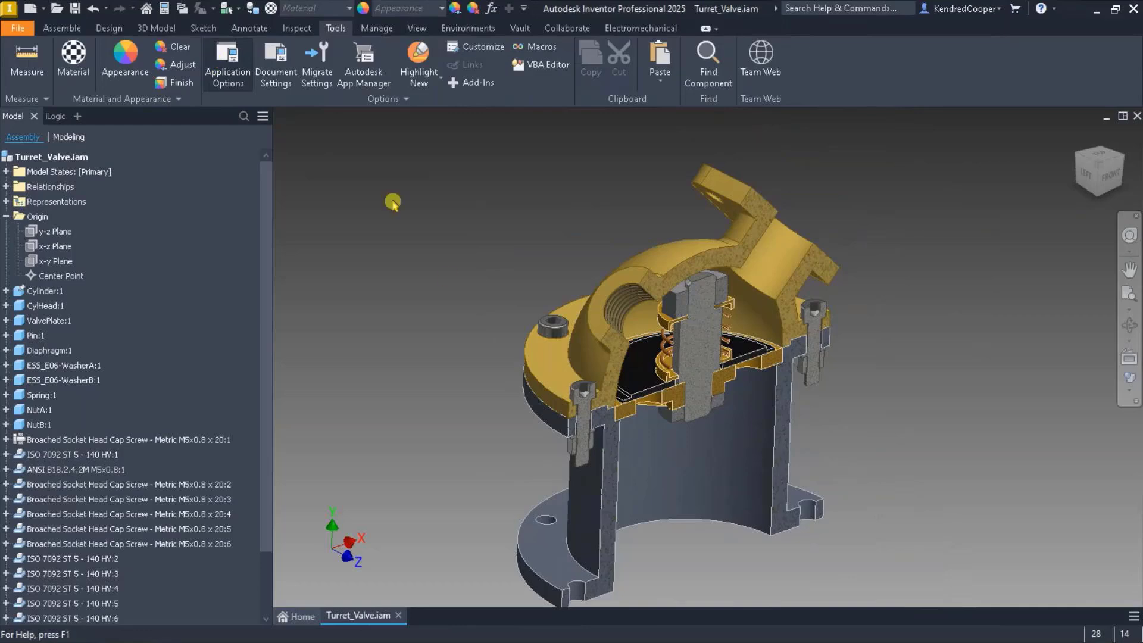
key(alt+t)
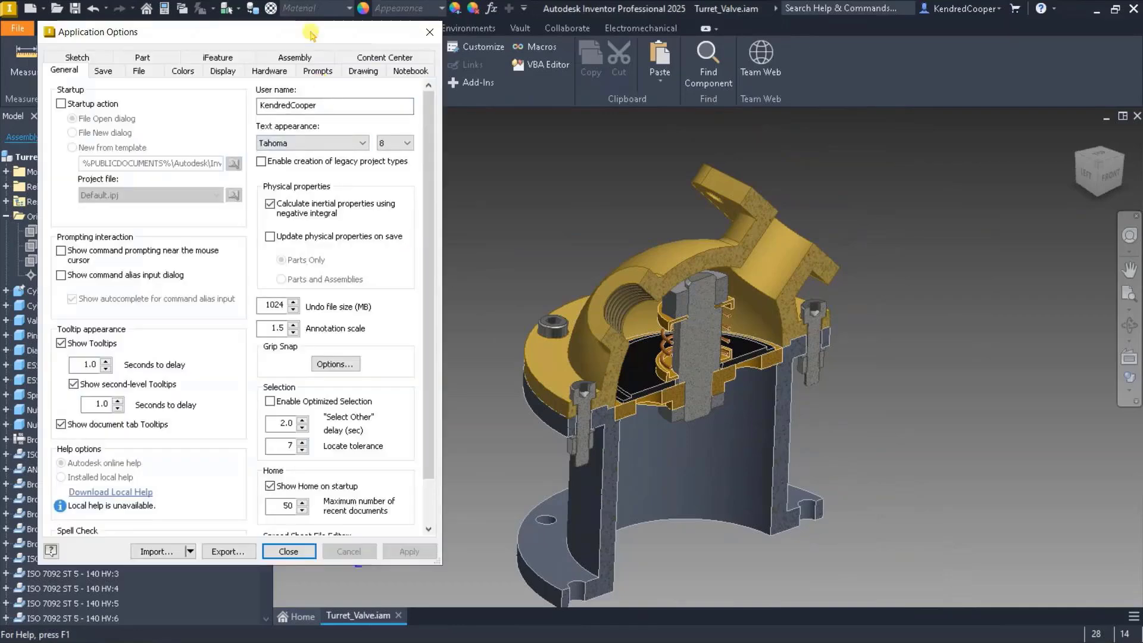
drag(311, 33, 512, 46)
click(496, 83)
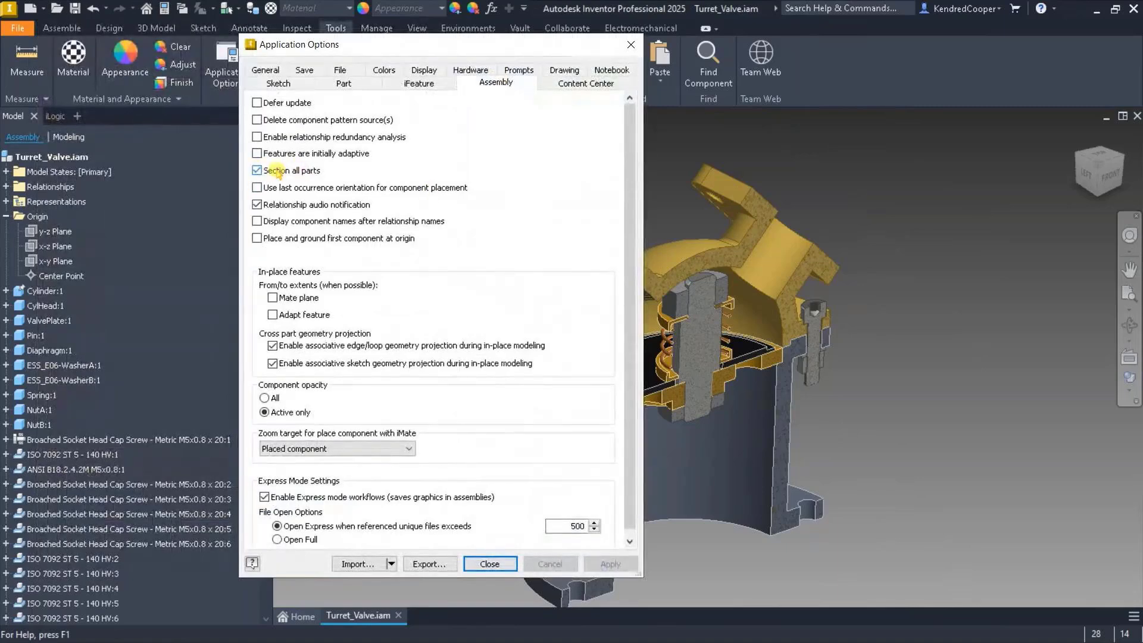
click(304, 171)
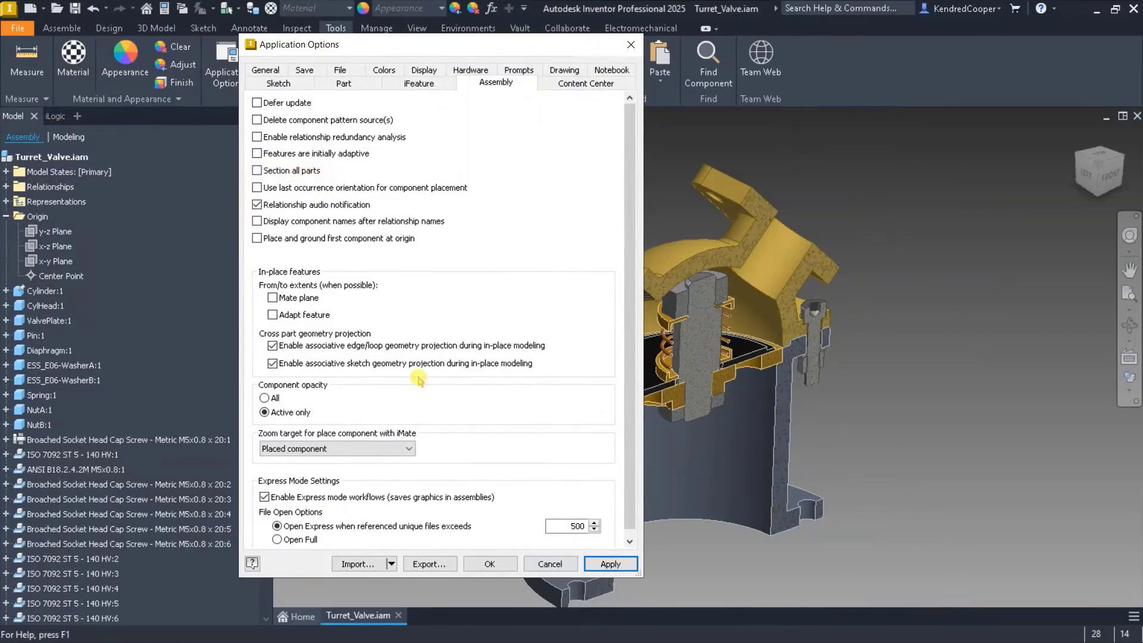
click(487, 564)
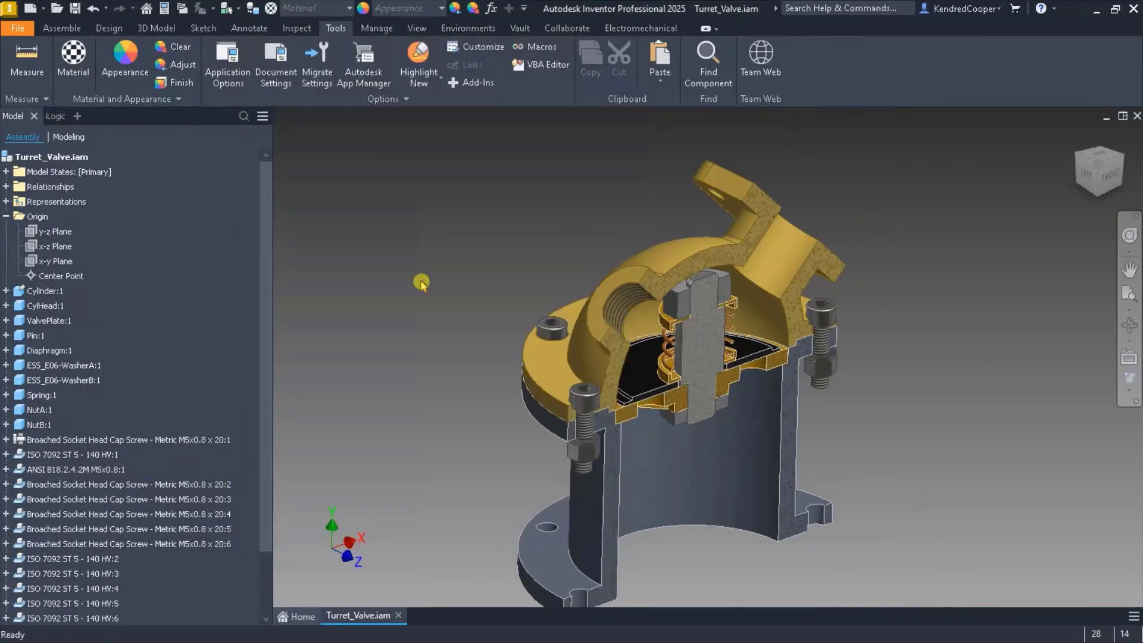
- Inspect the sectioned flange fastener up close and turn Section all parts on in the assembly application options
scroll(421, 277, up, 6)
scroll(378, 159, up, 2)
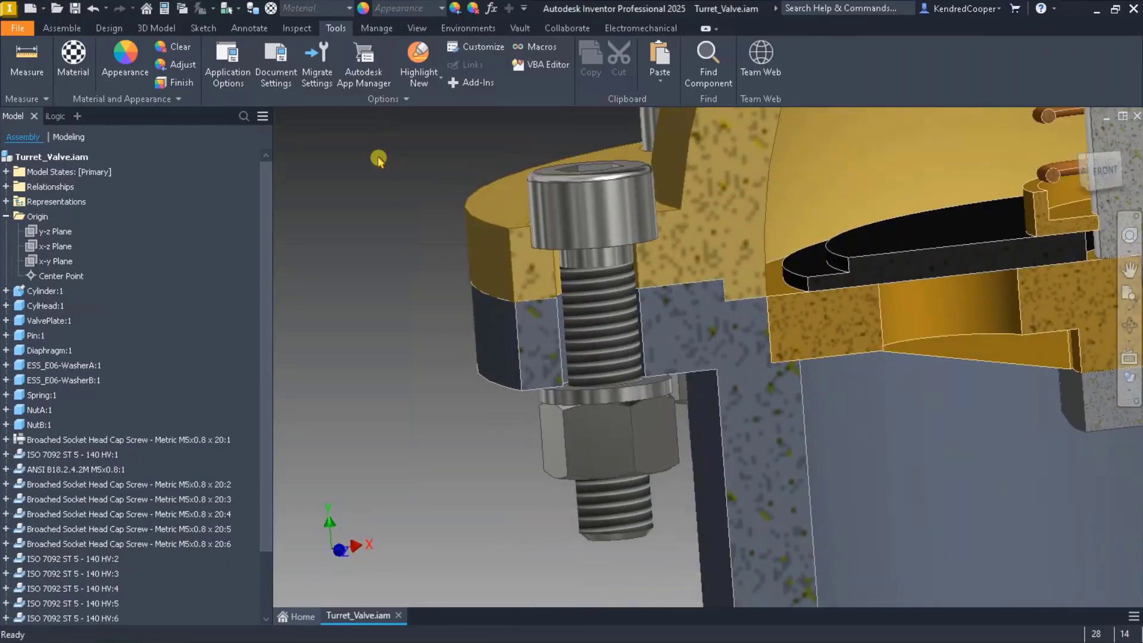
scroll(378, 159, up, 2)
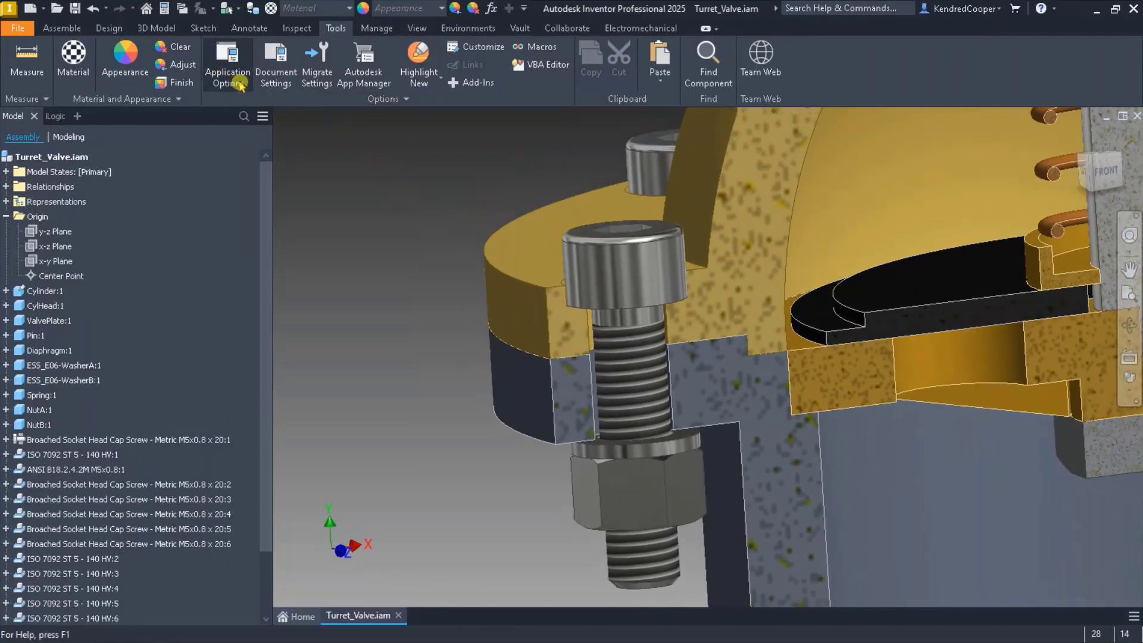
click(228, 65)
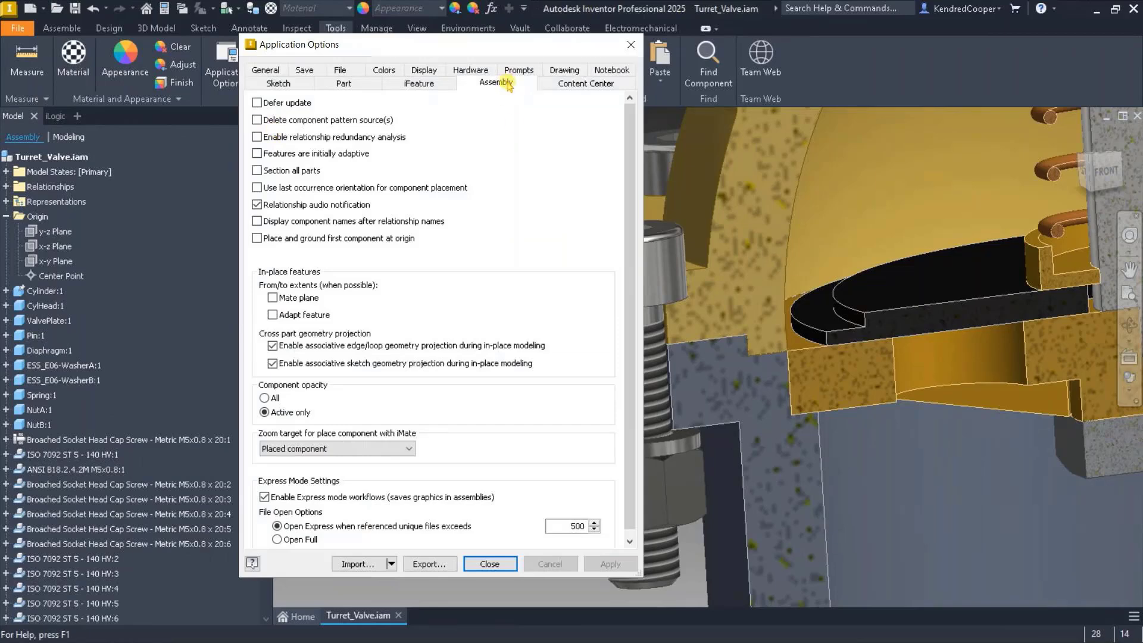
click(285, 171)
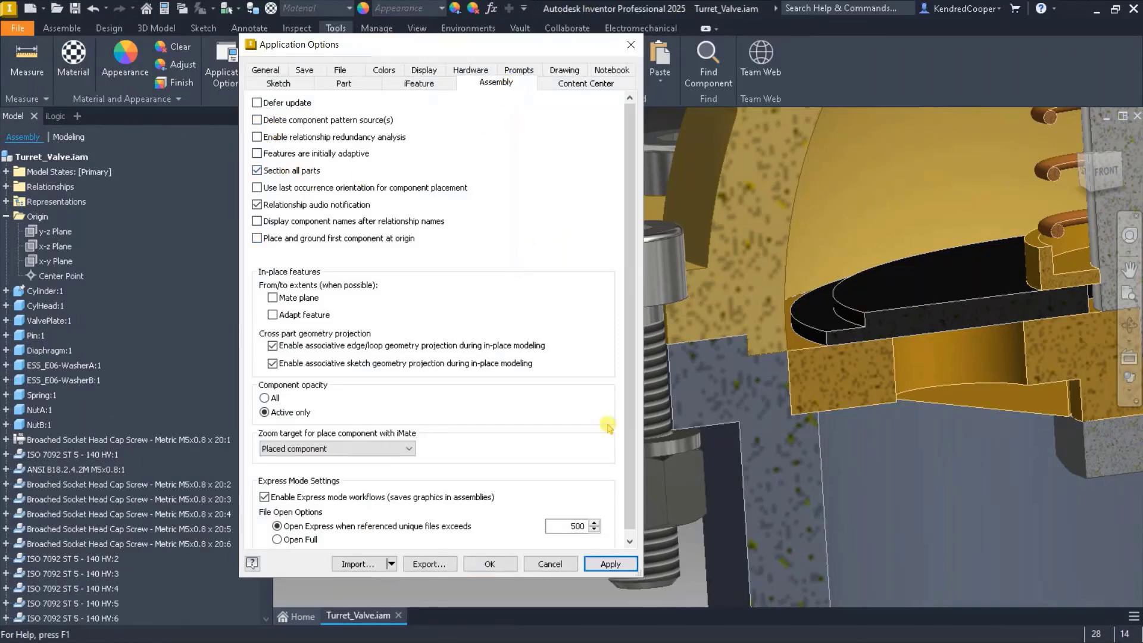
click(471, 563)
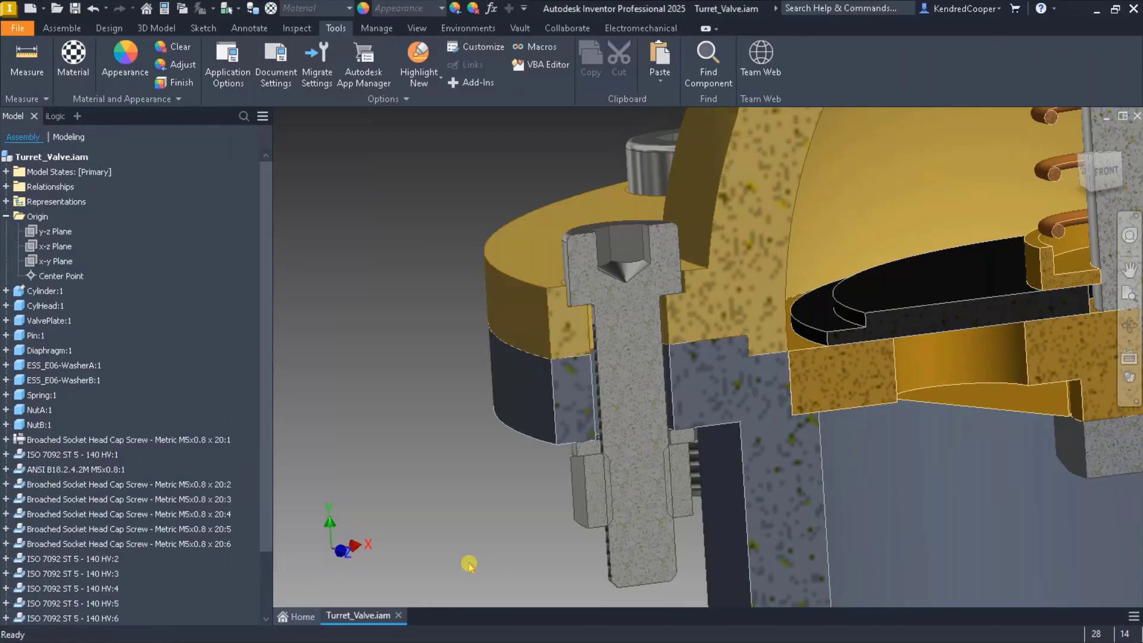
- Close the turret valve assembly without saving and reopen Turret_Valve.iam from the recent files
scroll(469, 564, down, 5)
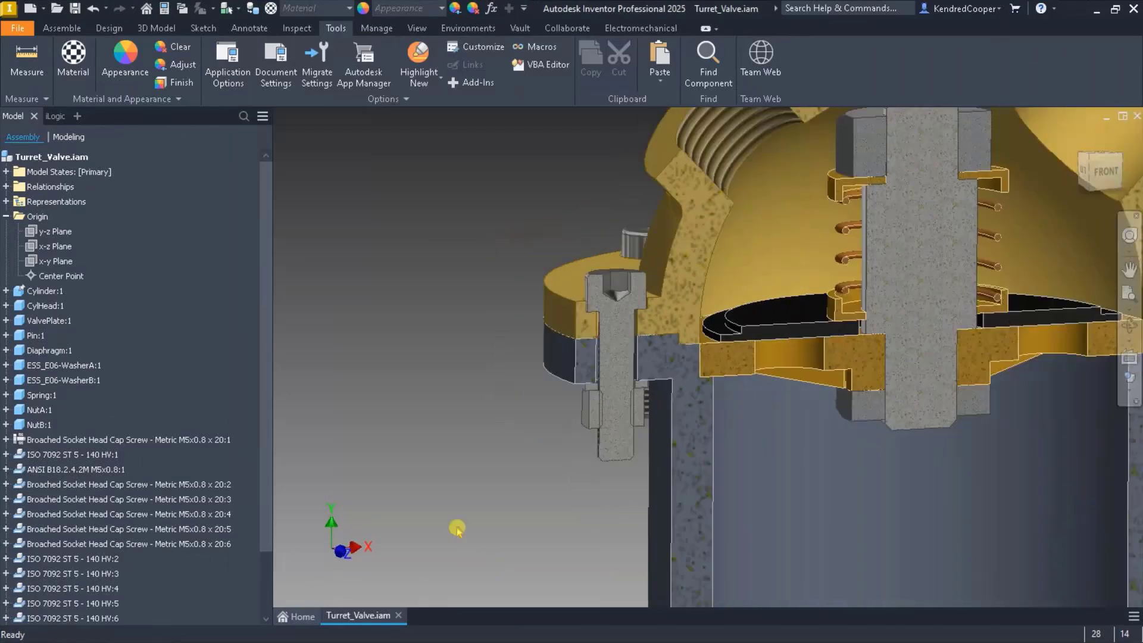
scroll(499, 424, down, 5)
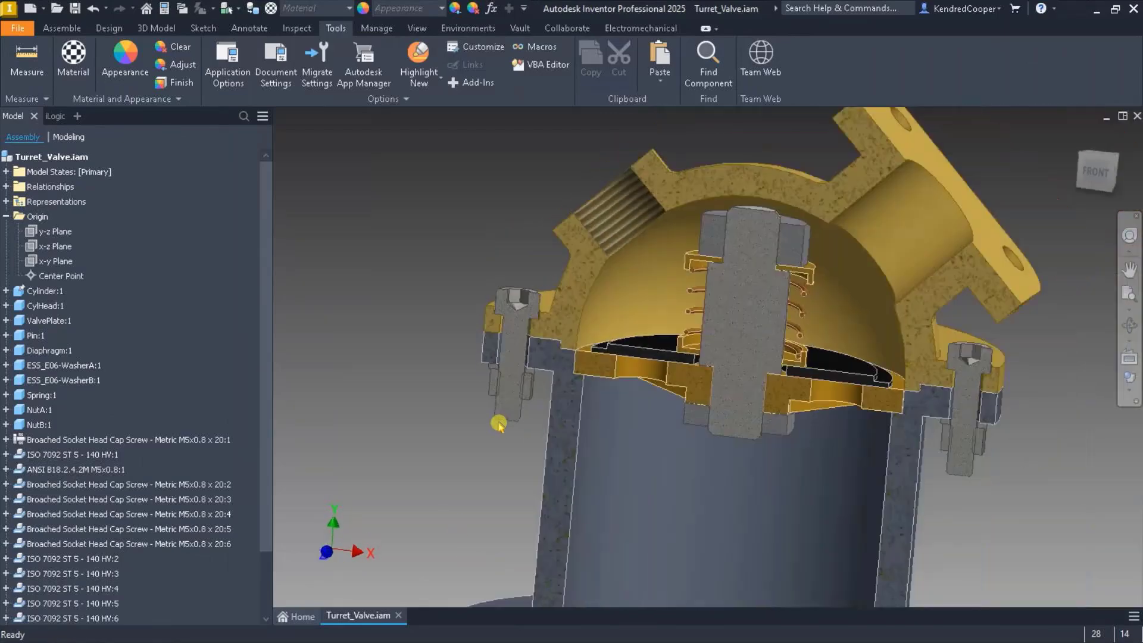
key(F6)
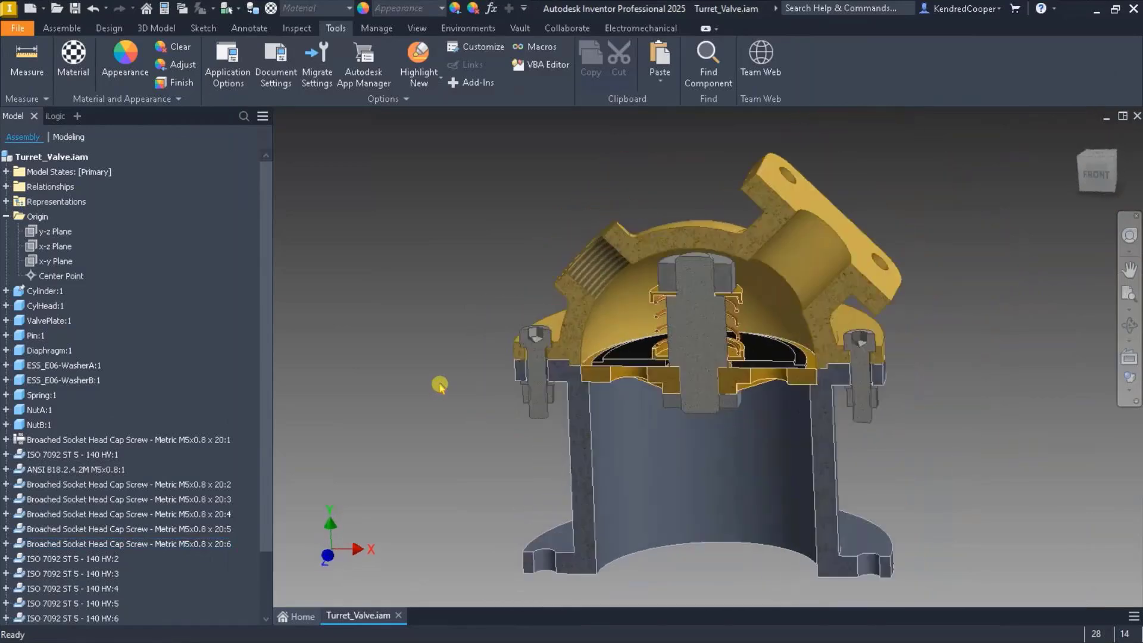
scroll(439, 385, up, 5)
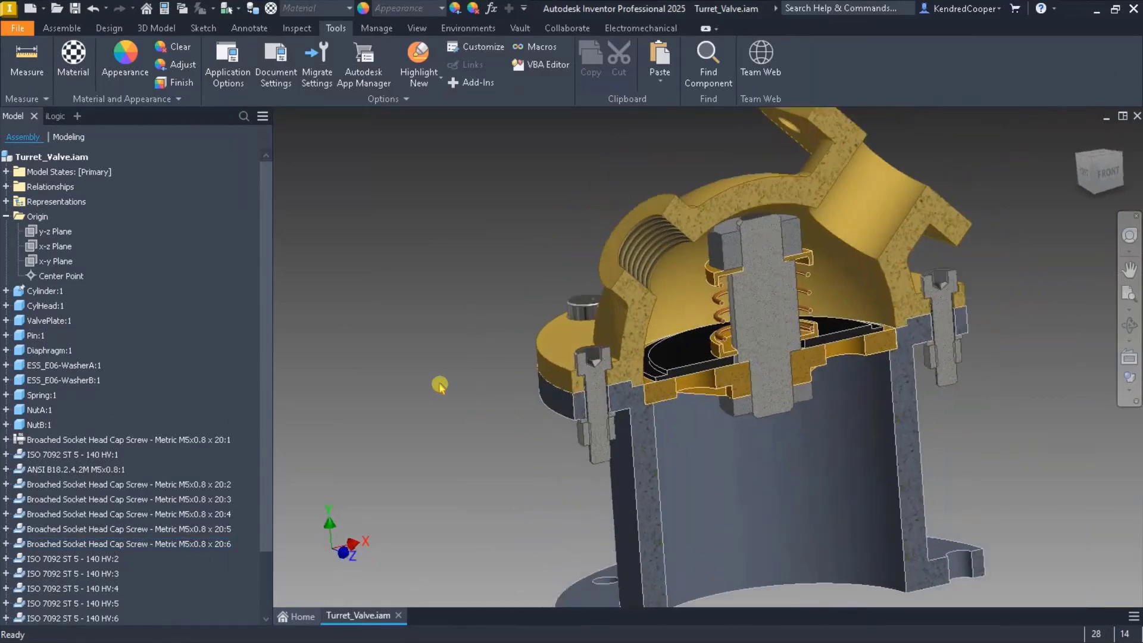
scroll(439, 385, up, 2)
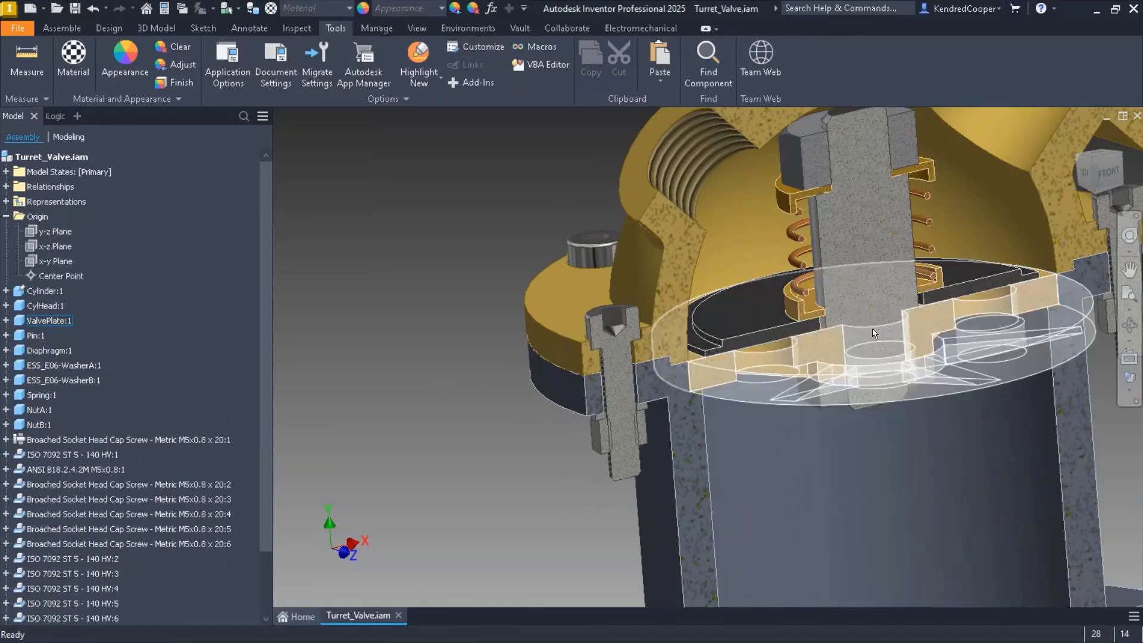
click(1138, 116)
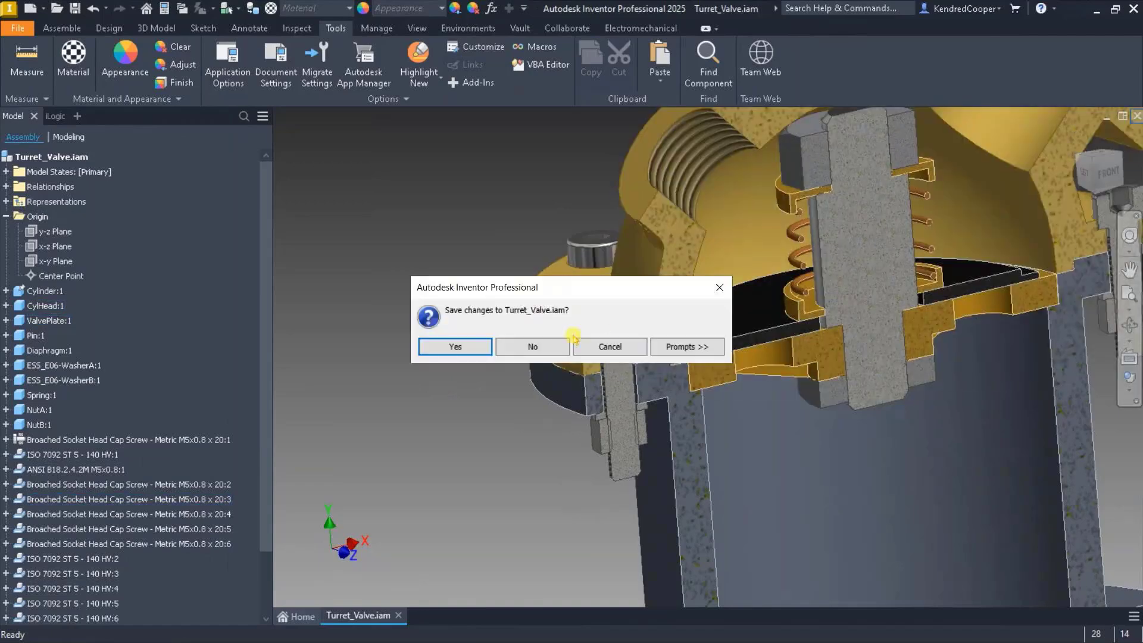
click(557, 349)
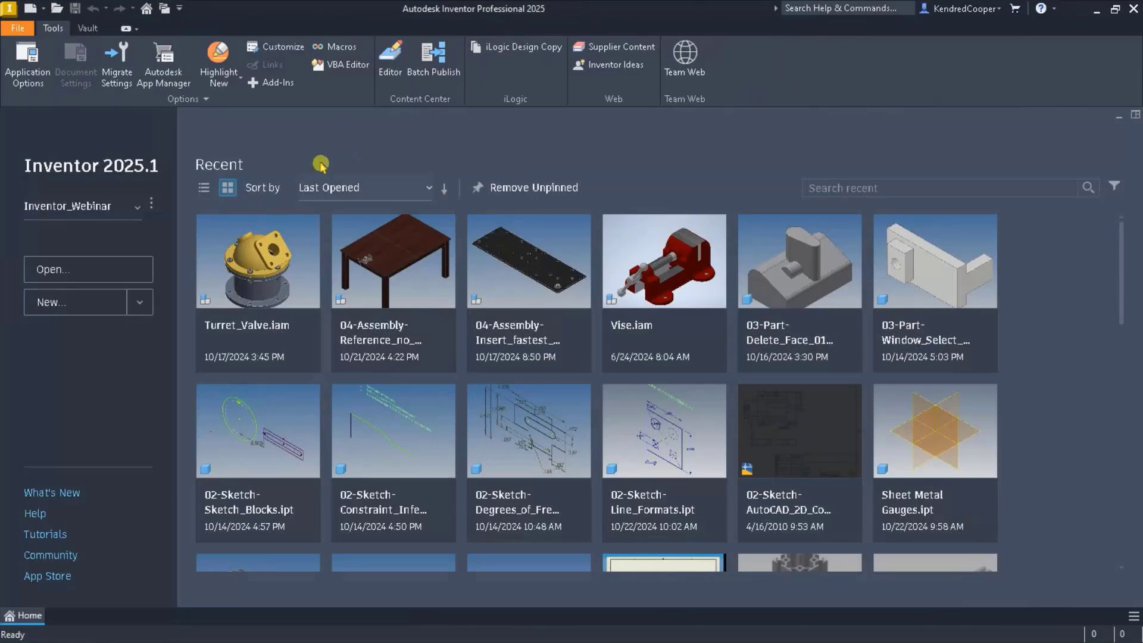
click(53, 8)
key(Escape)
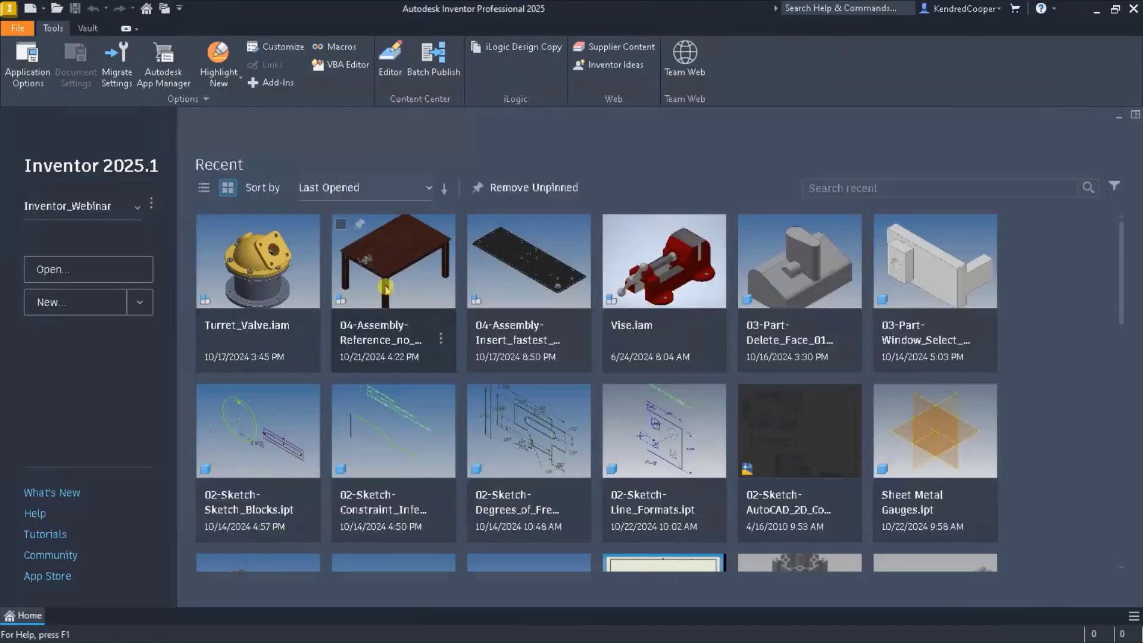
click(269, 283)
double_click(269, 283)
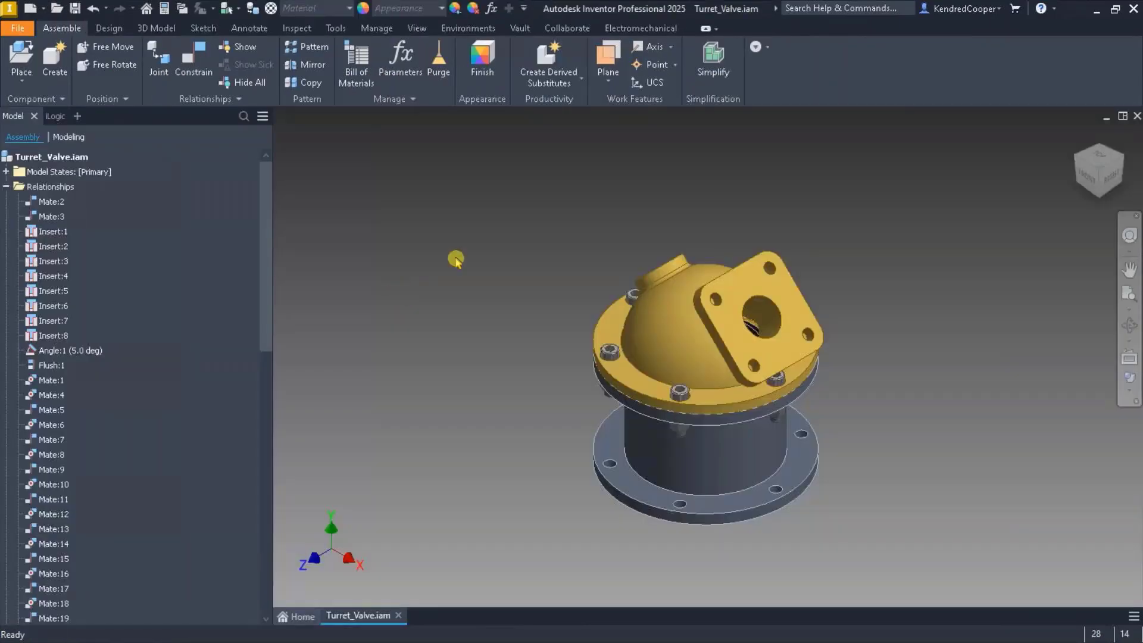
- Try to place a custom Hex Bolt - Inch from Content Center with 3/8 thread diameter, 2 inch nominal length and UNC thread
click(22, 82)
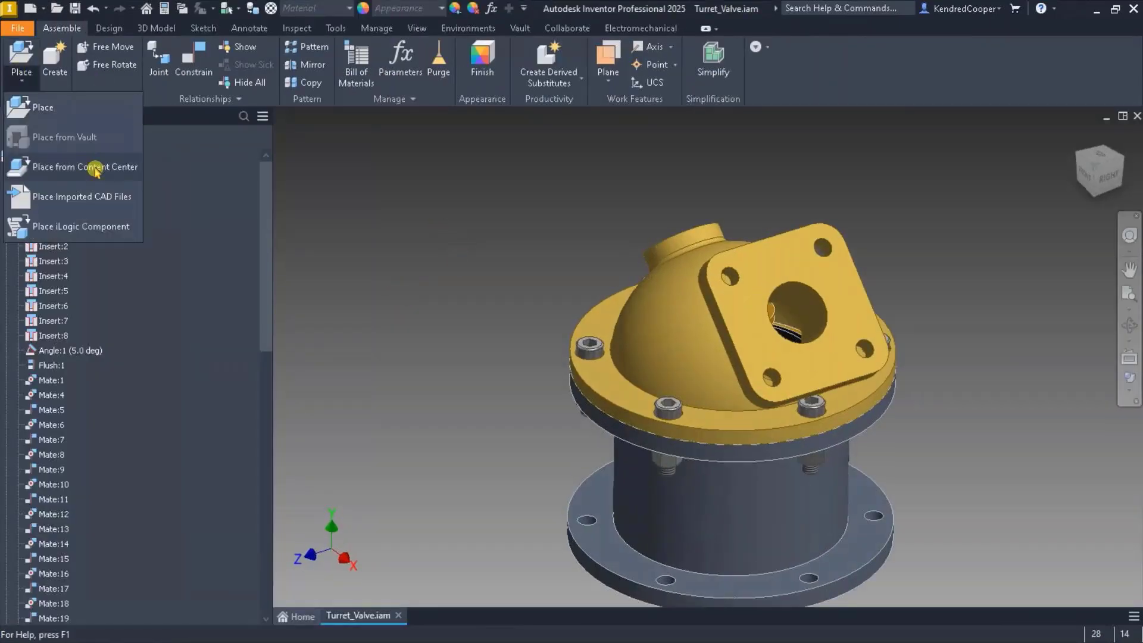
click(91, 164)
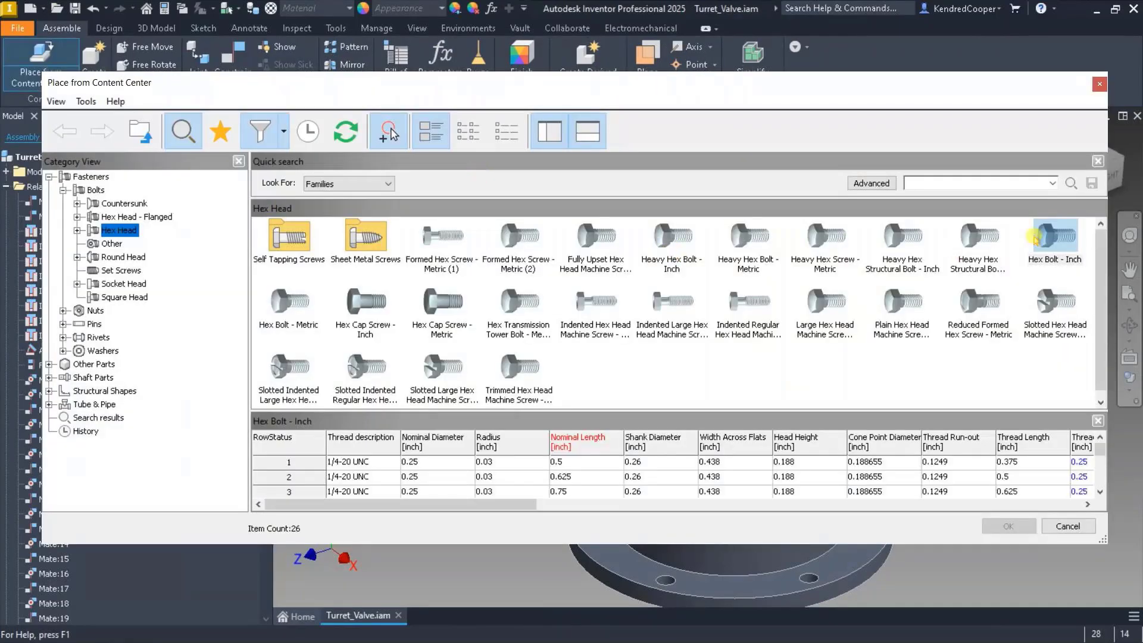
double_click(1046, 241)
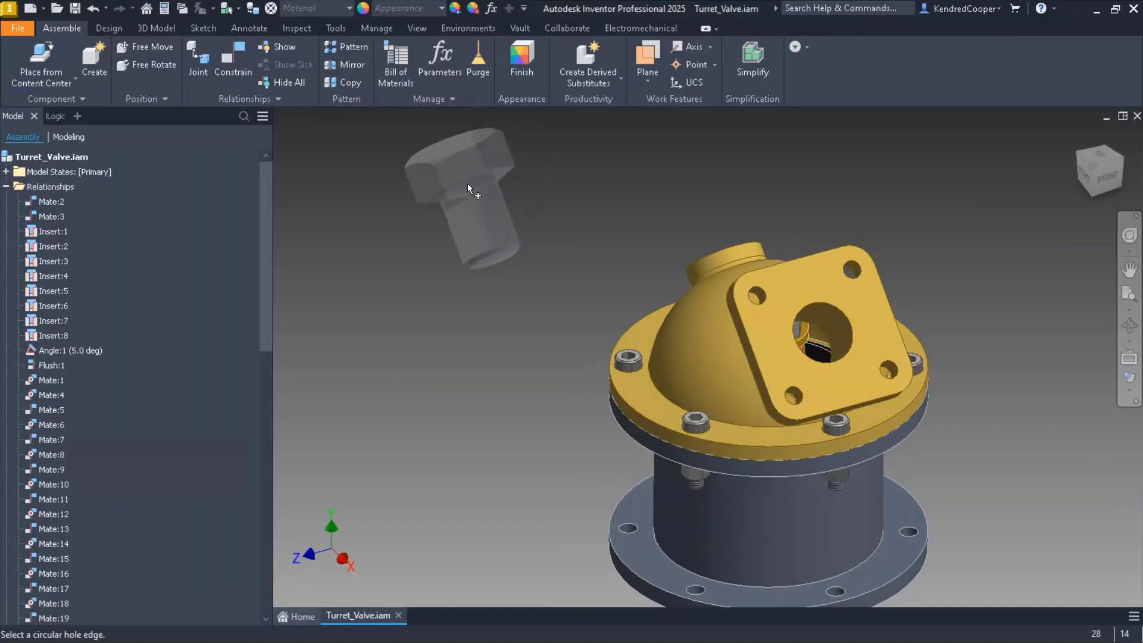
key(Escape)
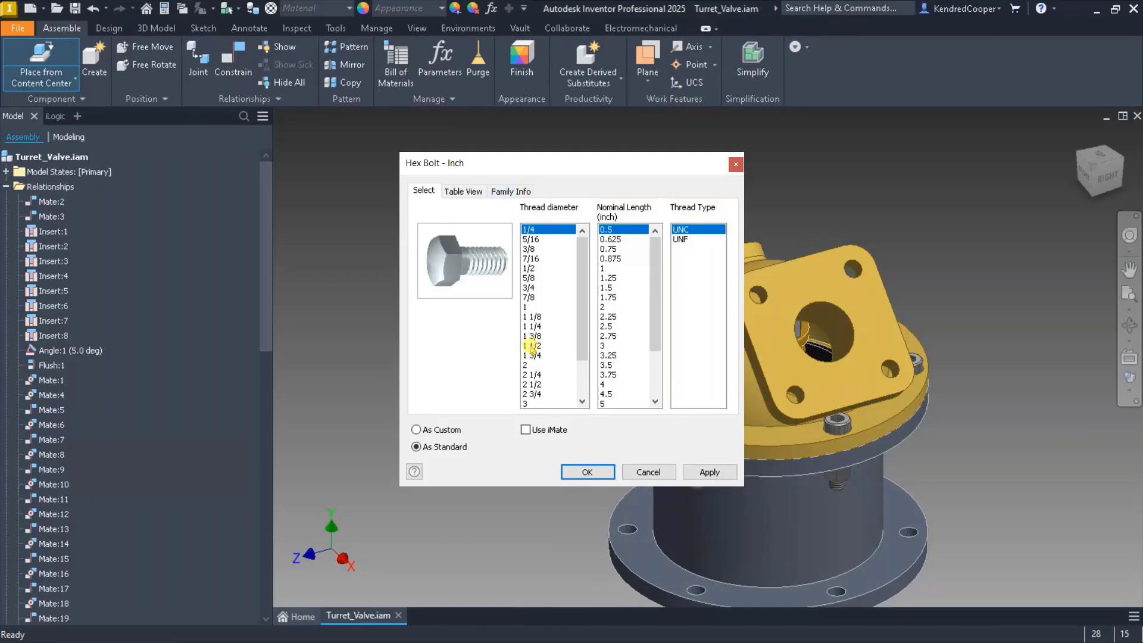
click(543, 249)
click(629, 306)
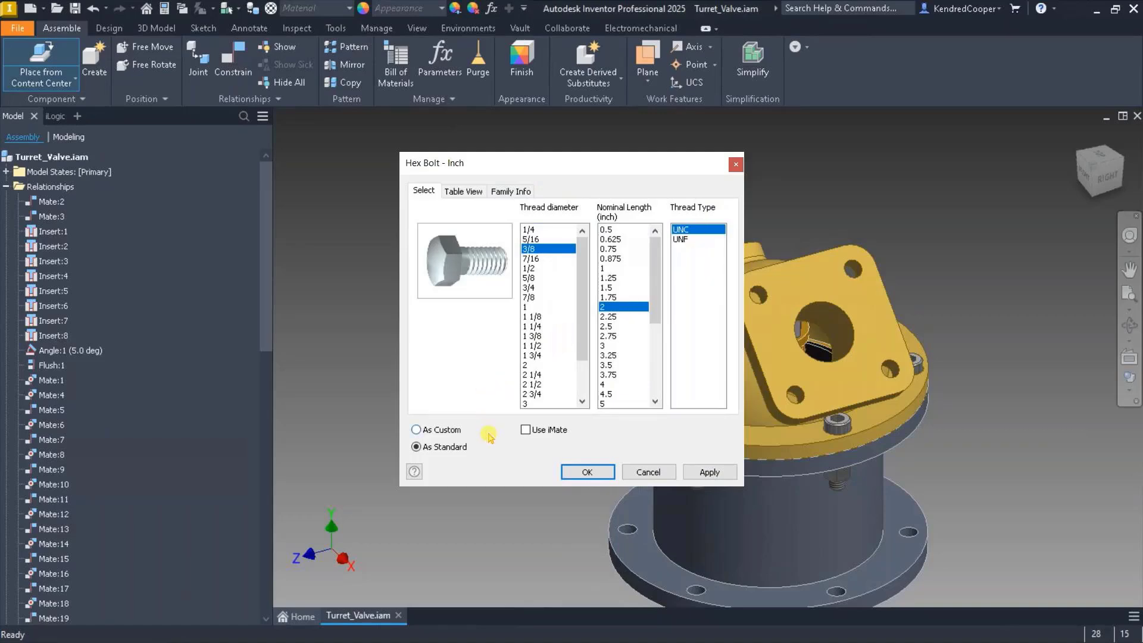
click(456, 431)
click(461, 450)
click(587, 472)
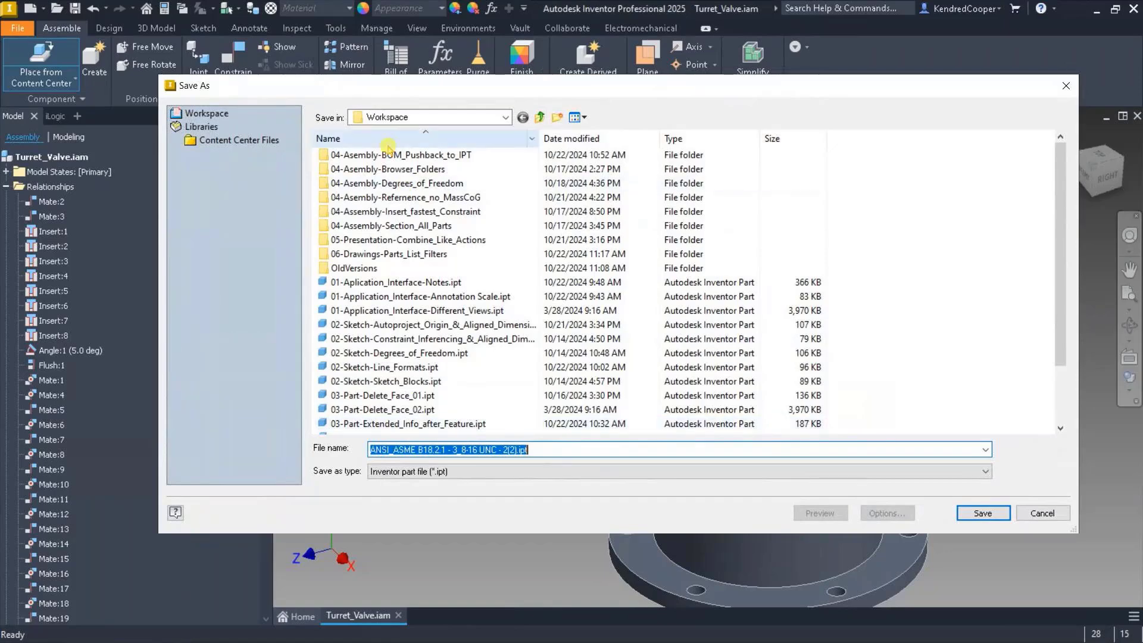
click(1042, 514)
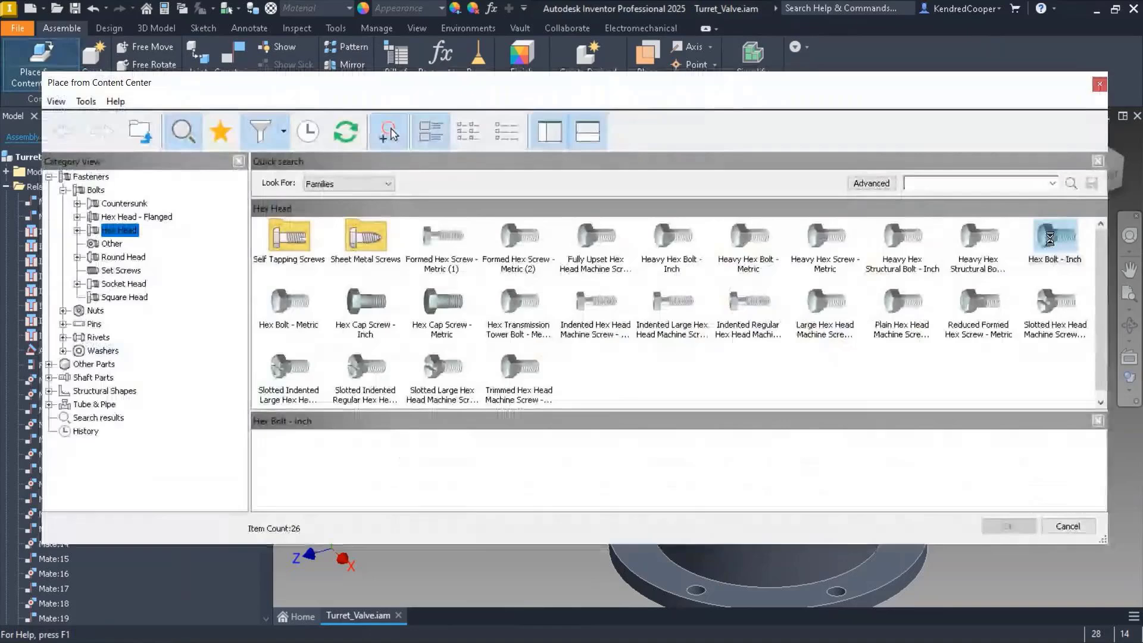
- Try to place the Hex Bolt - Inch as a standard part with 3/8 thread diameter, 2 inch nominal length and UNC thread
double_click(1050, 239)
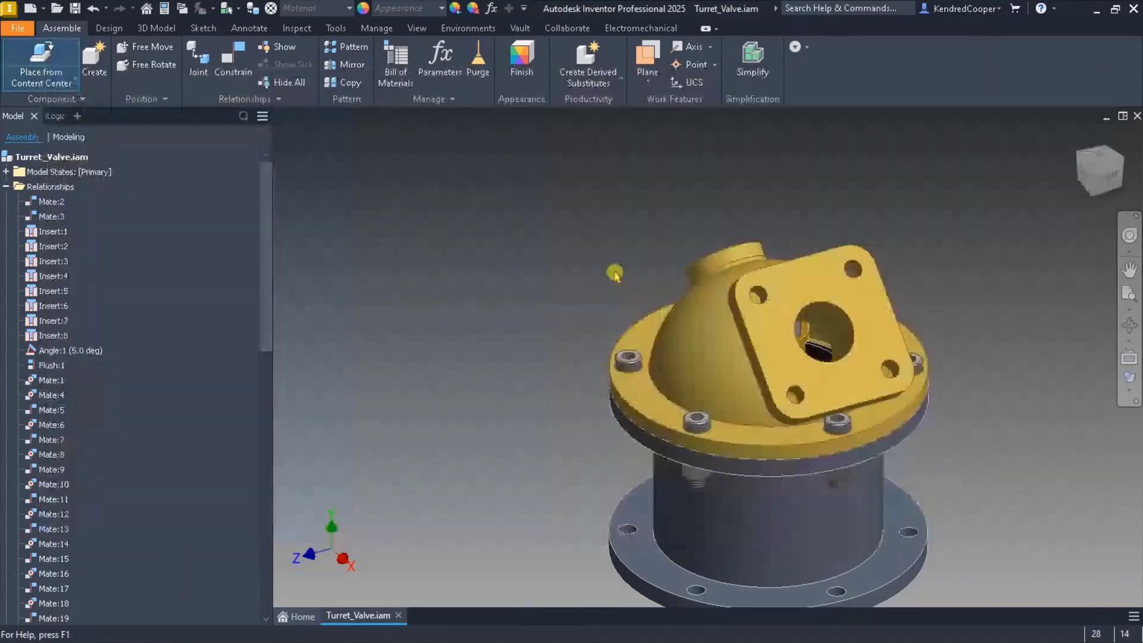
click(496, 250)
click(539, 248)
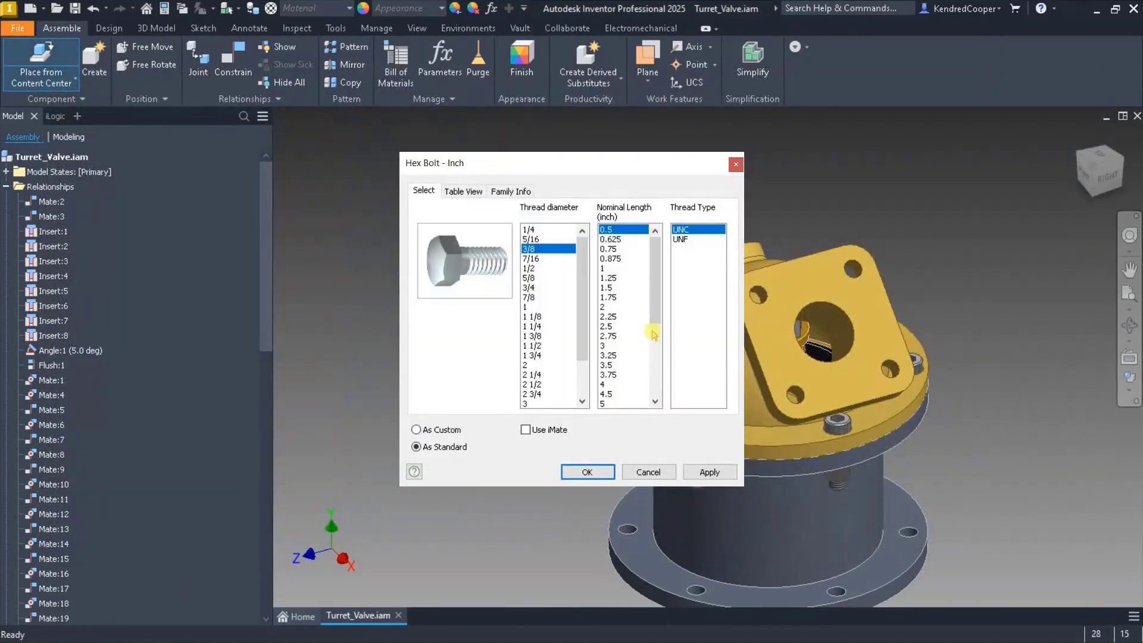
click(607, 306)
click(694, 231)
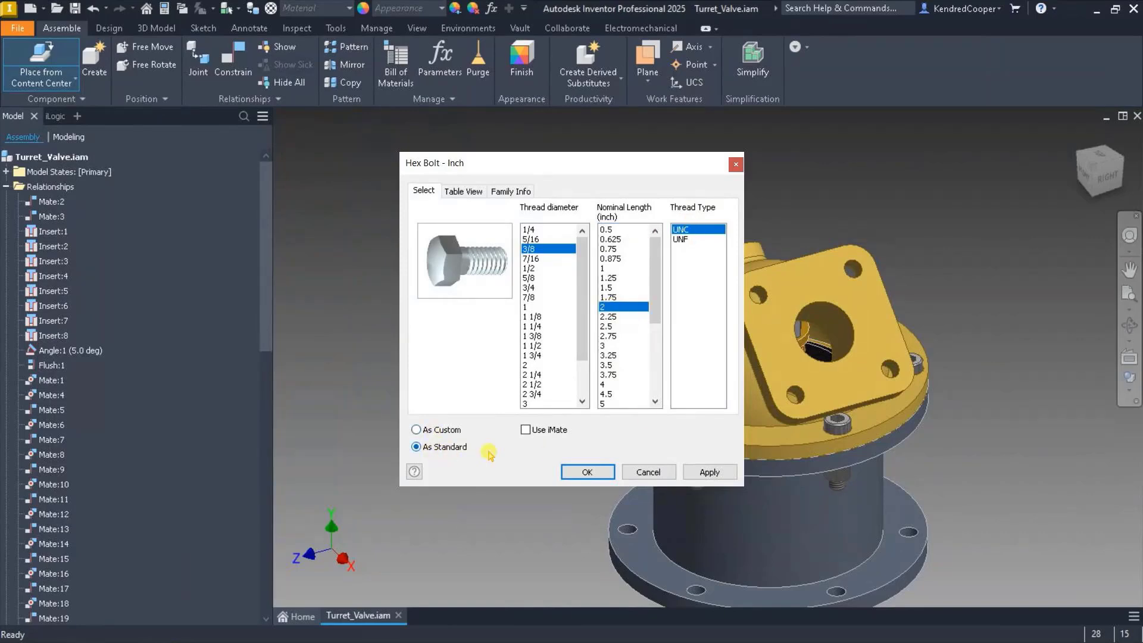
click(588, 471)
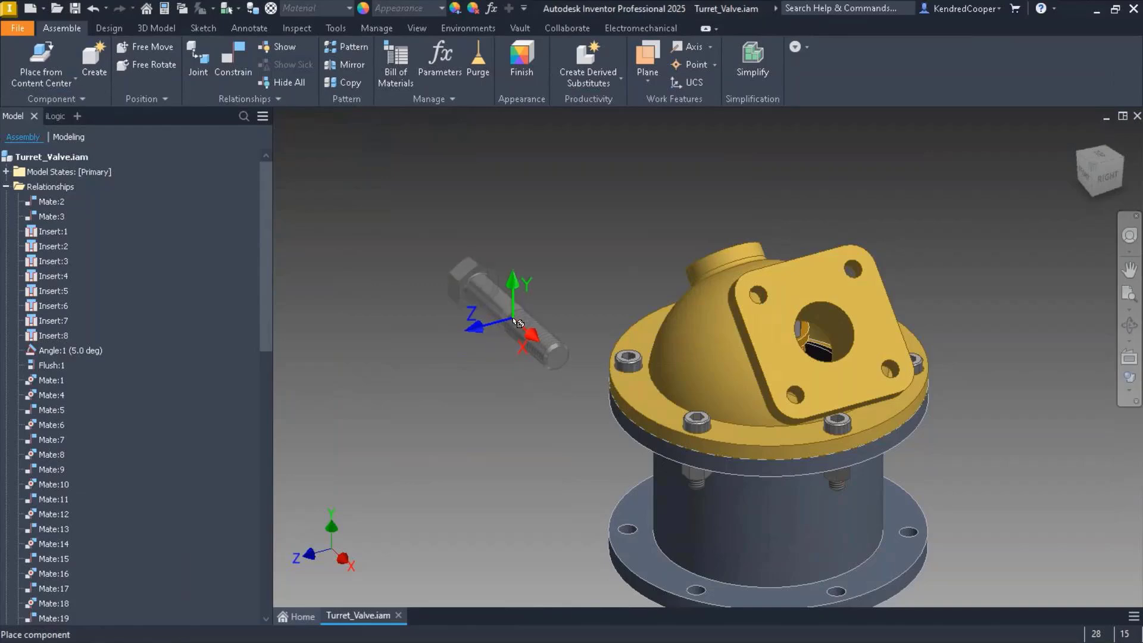
key(Escape)
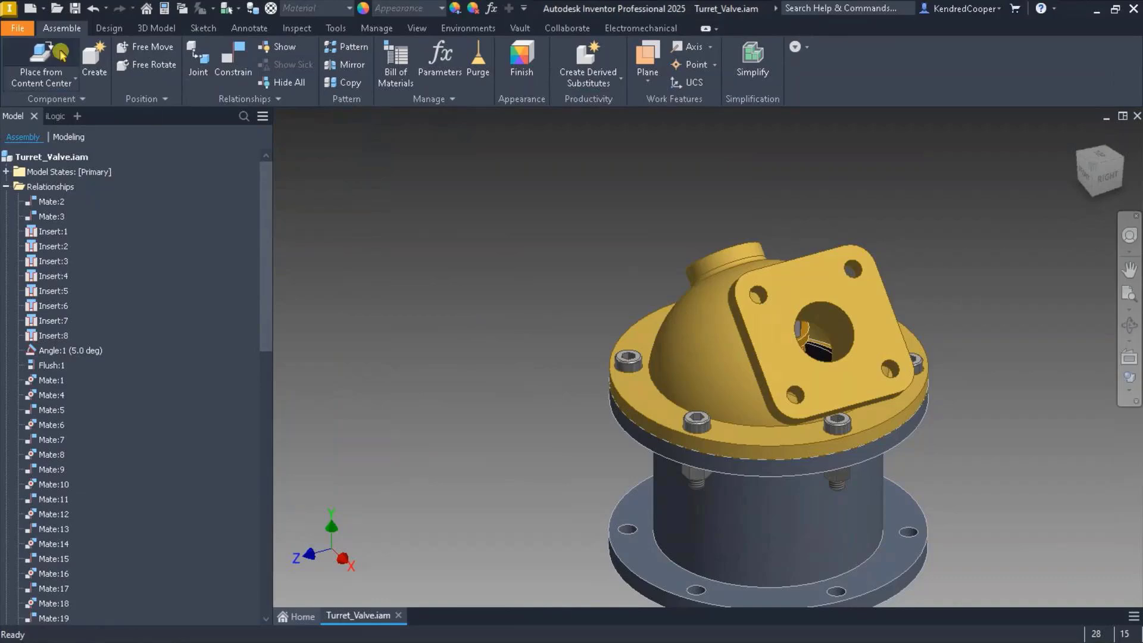
- Examine the Content Center Files path under the folder options of the active Inventor_Webinar project
click(18, 30)
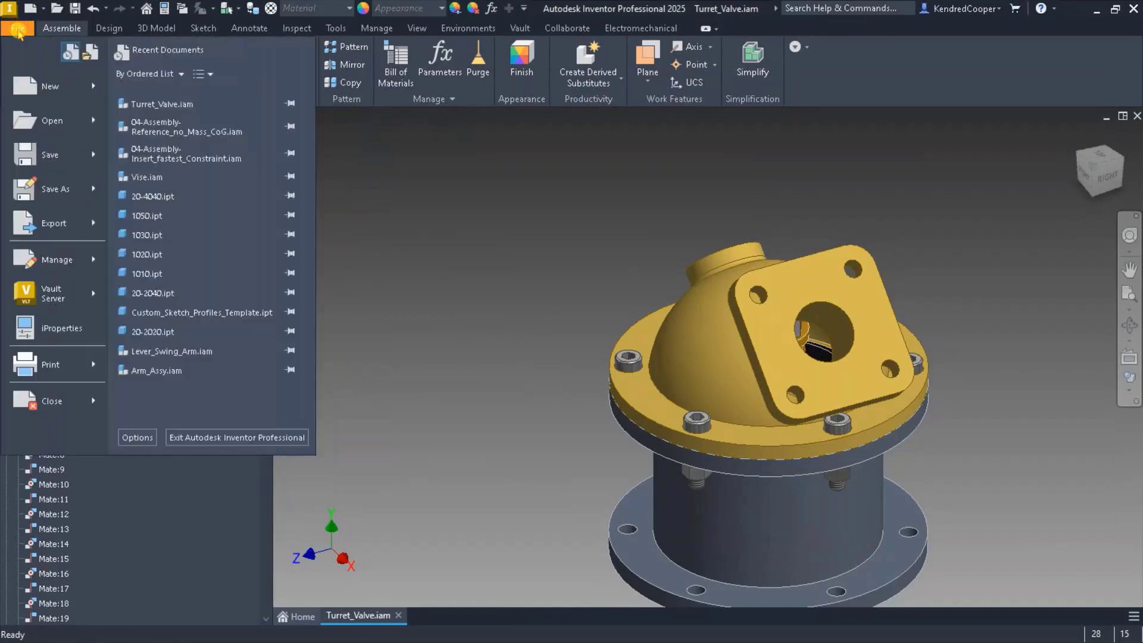
mouse_move(94, 253)
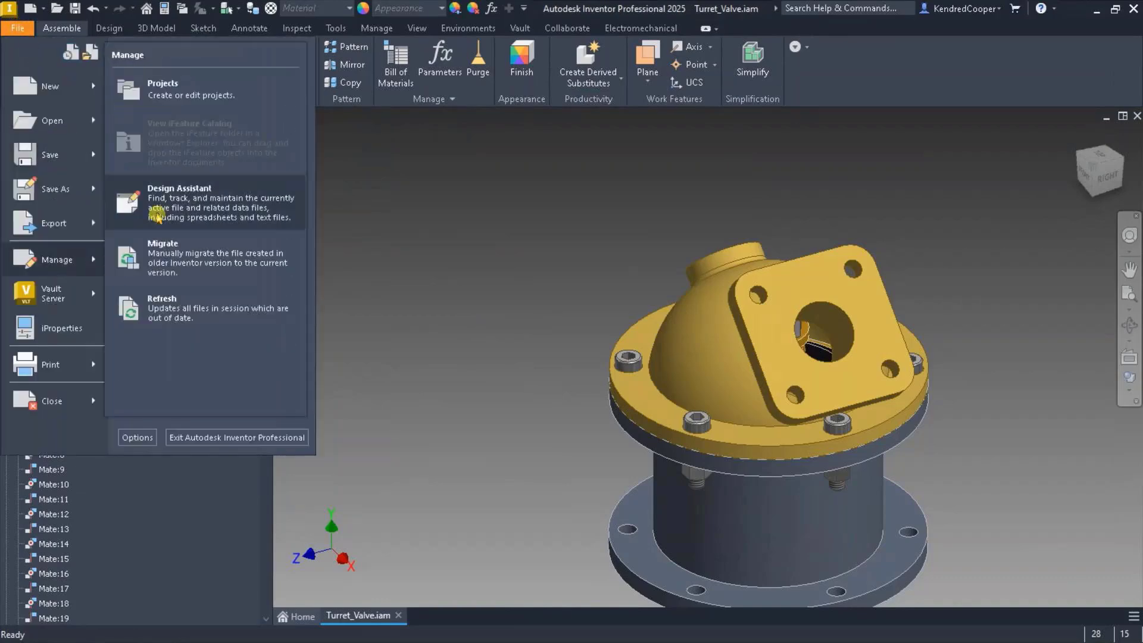
click(218, 94)
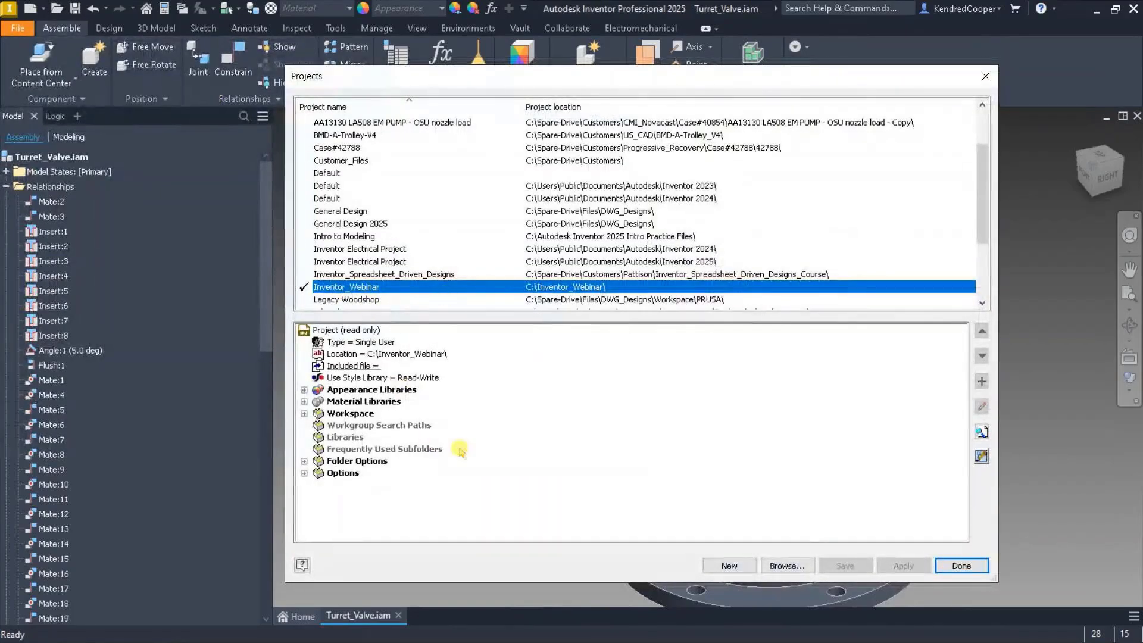
click(325, 461)
click(304, 462)
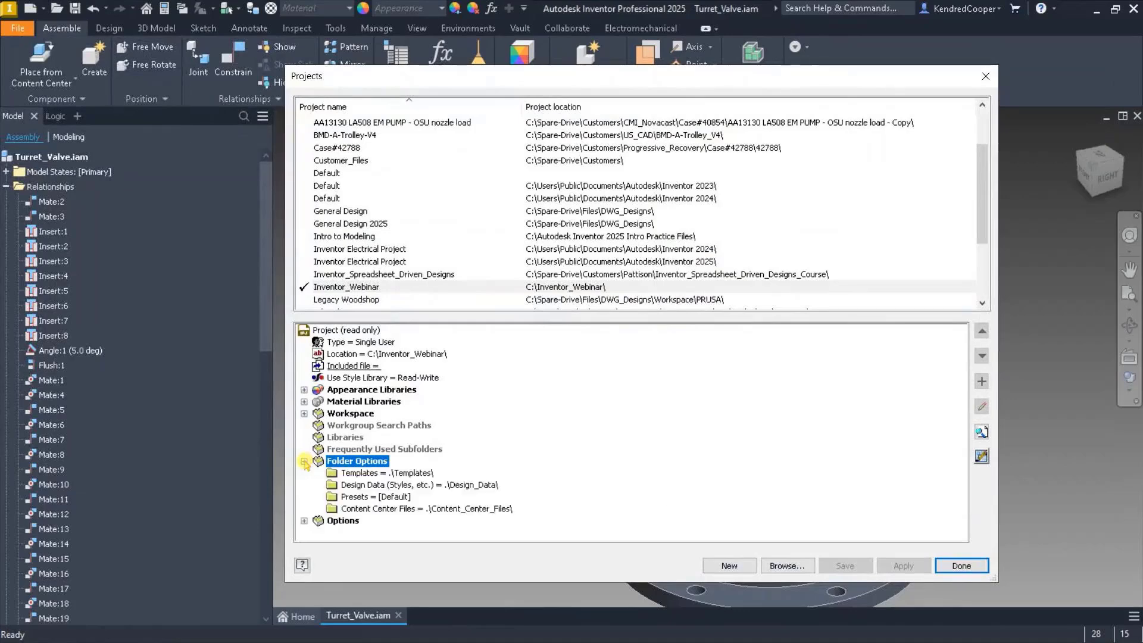
click(497, 509)
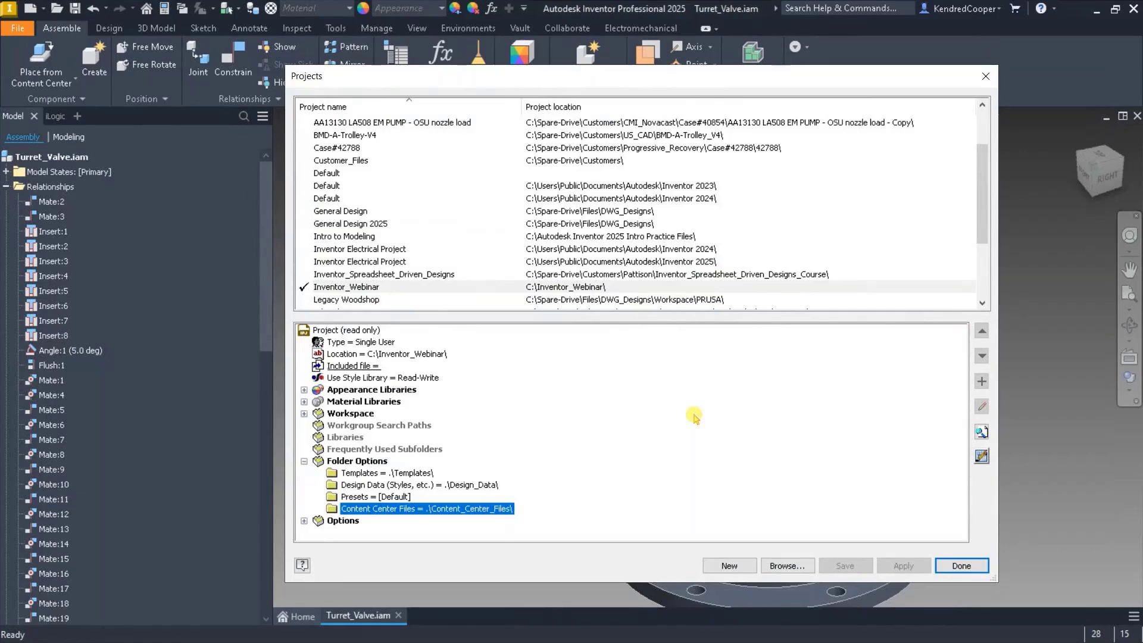
click(467, 510)
click(961, 566)
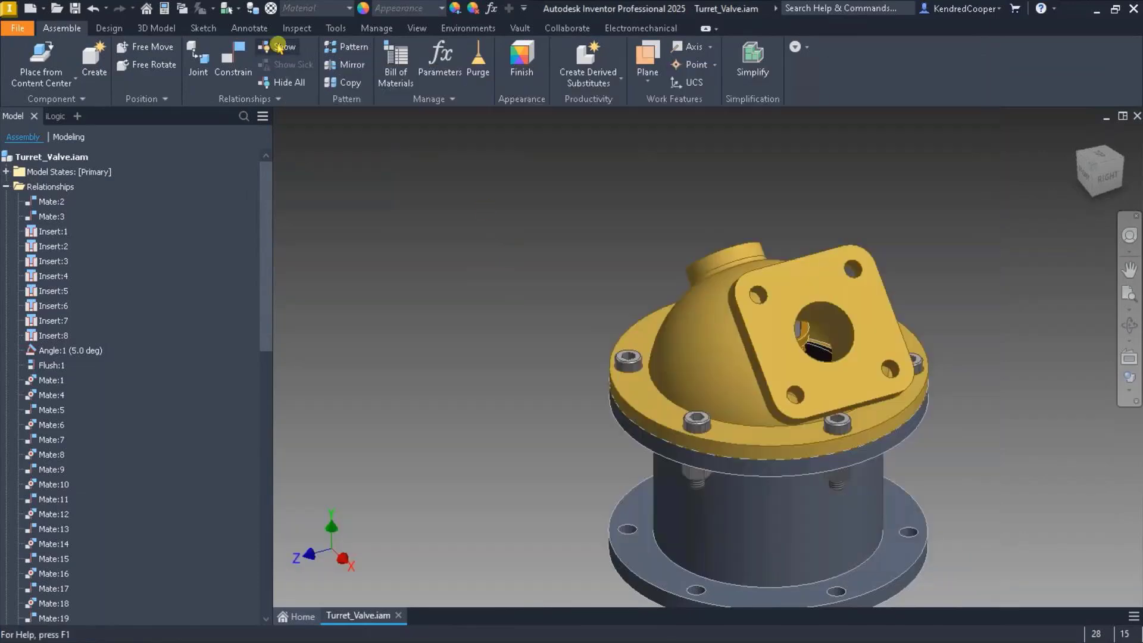
- Examine the Content Center application options, including the custom family default and the location of the desktop content libraries
click(337, 29)
click(226, 63)
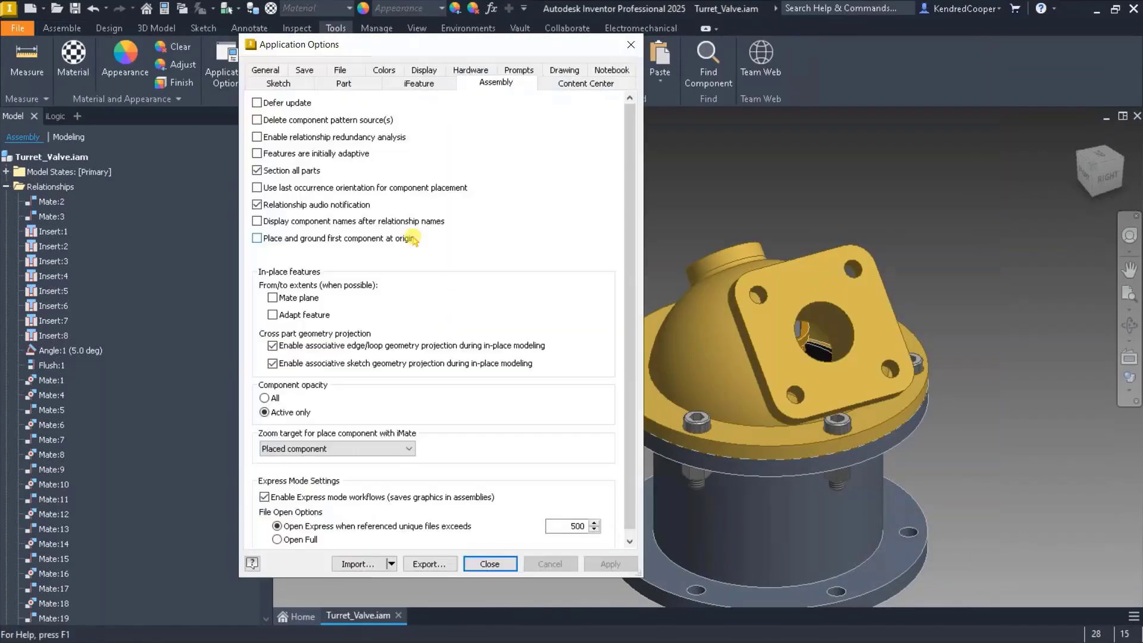
click(585, 84)
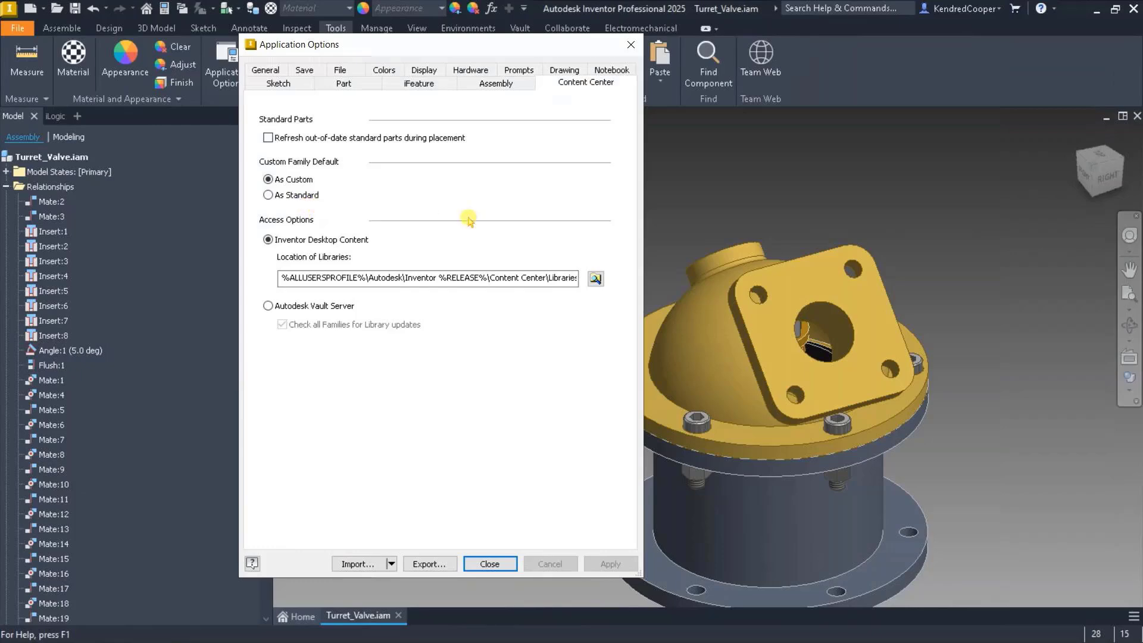
double_click(492, 281)
click(493, 281)
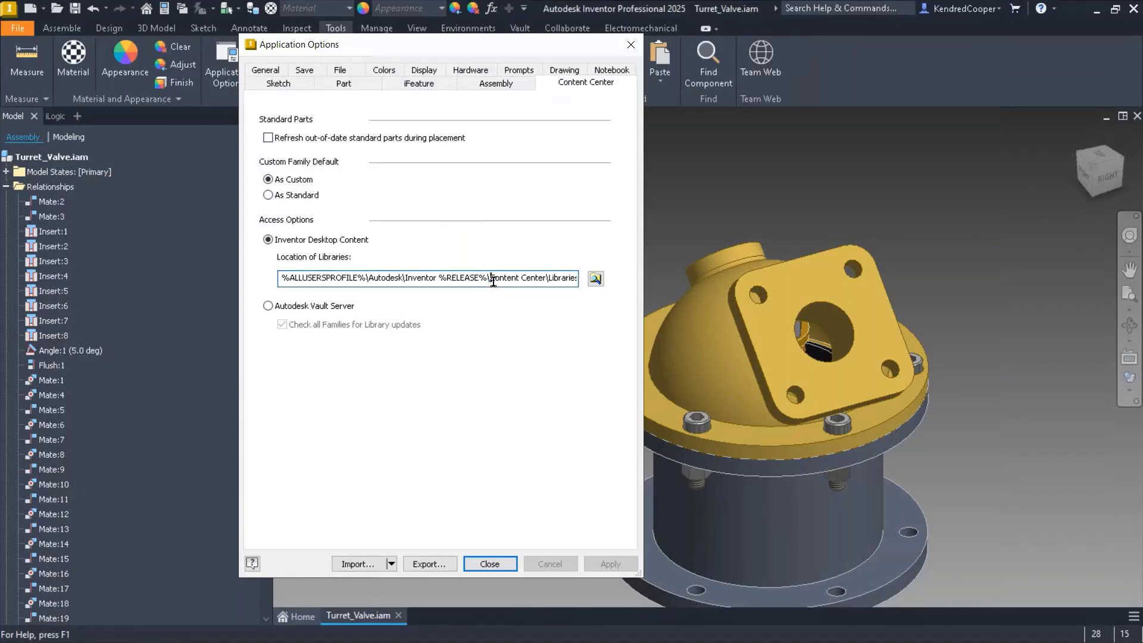
click(490, 564)
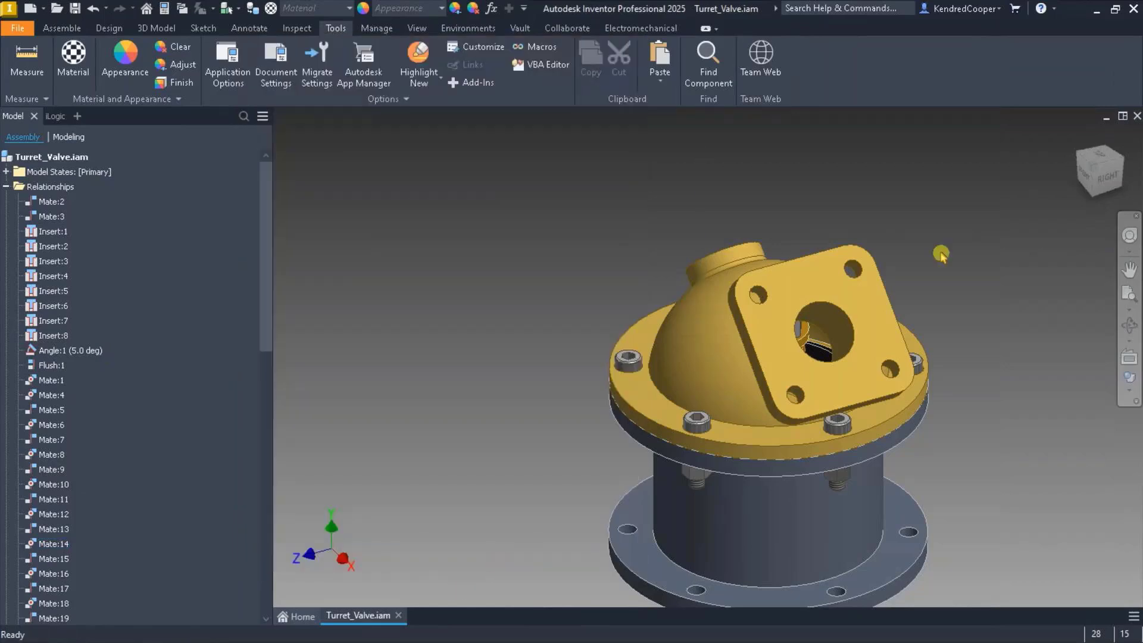
- Close the turret valve assembly without saving and open 05-Presentation-Combine_Life_Actions.ipn from the Workspace folder
click(1137, 115)
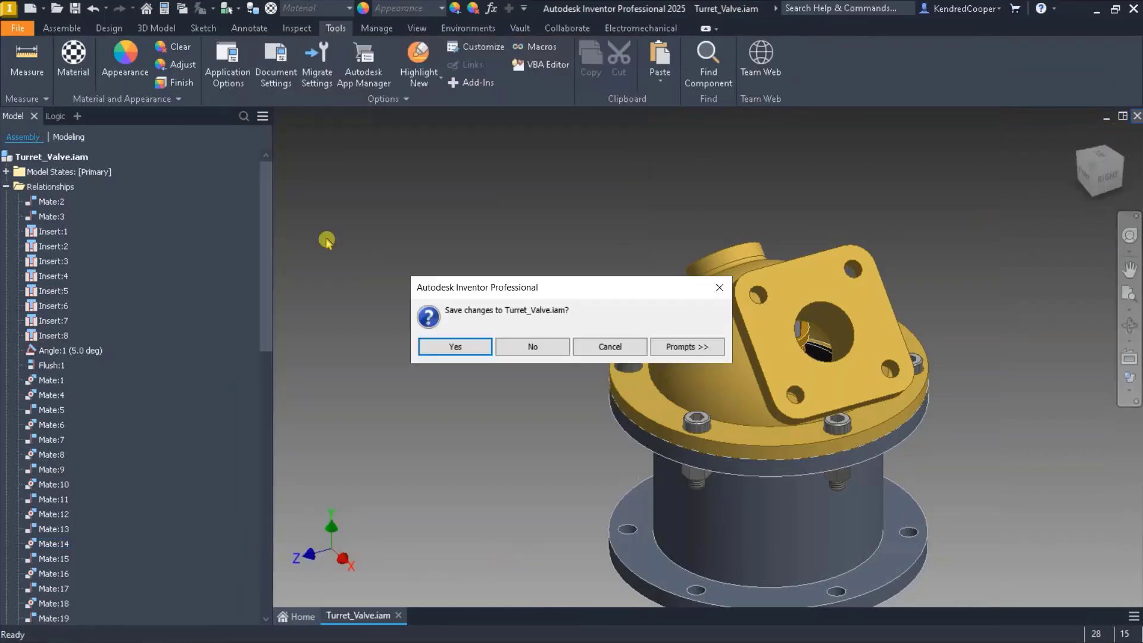
click(536, 346)
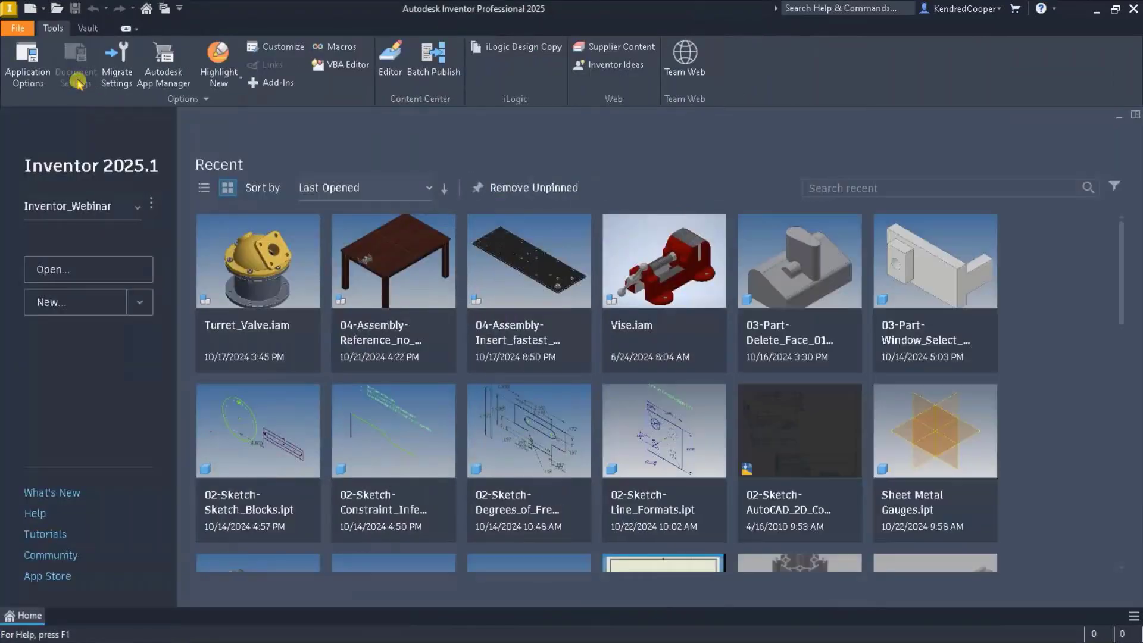
click(56, 8)
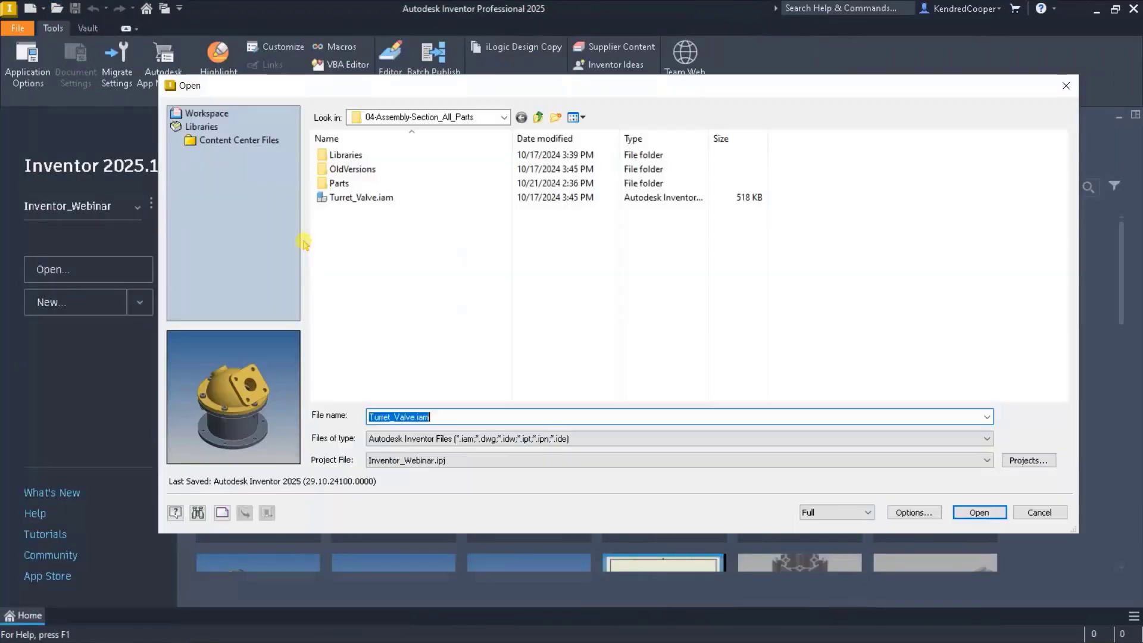
click(538, 118)
scroll(439, 334, down, 5)
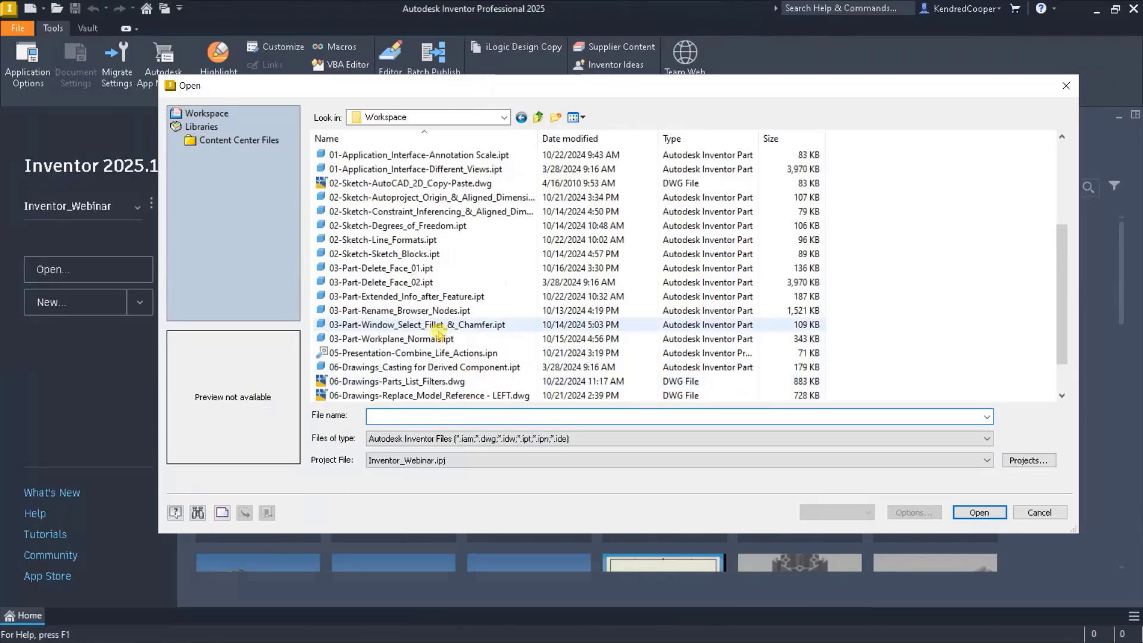
double_click(459, 353)
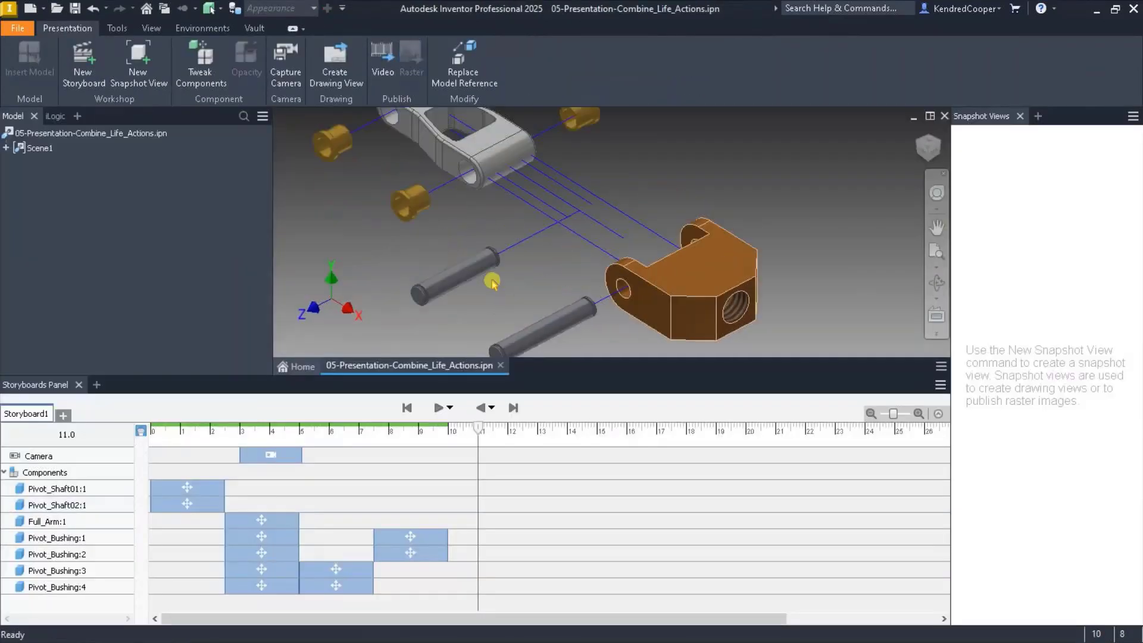
- Shift the last moves of Pivot_Bushing:1 and Pivot_Bushing:2 to start at 5 s on the storyboard and scrub through the animation
drag(170, 429, 260, 439)
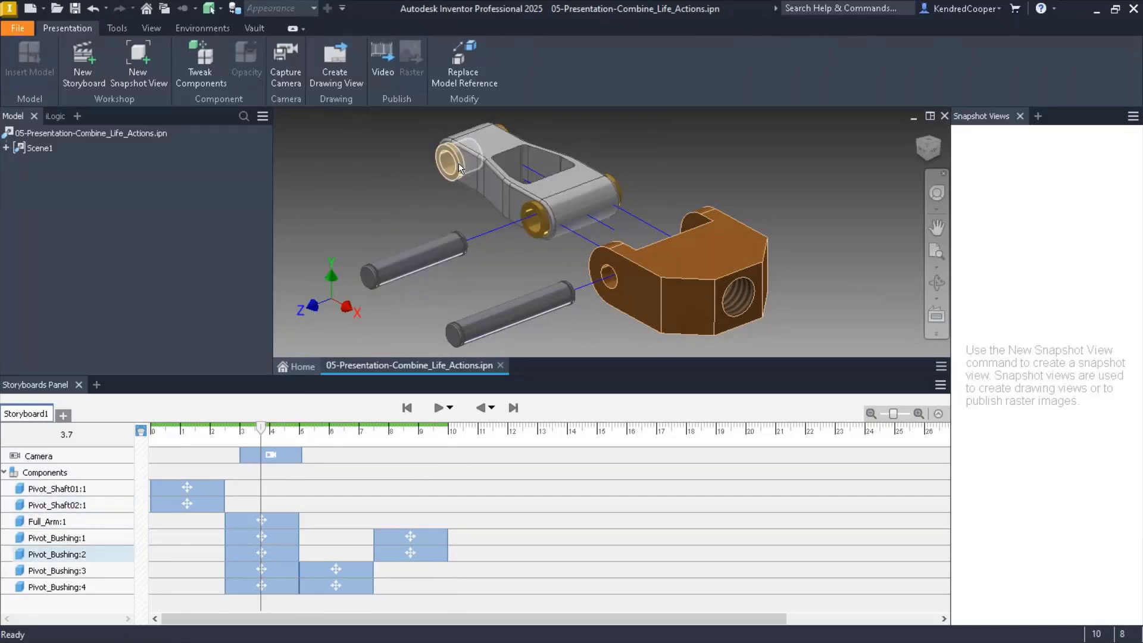
click(391, 203)
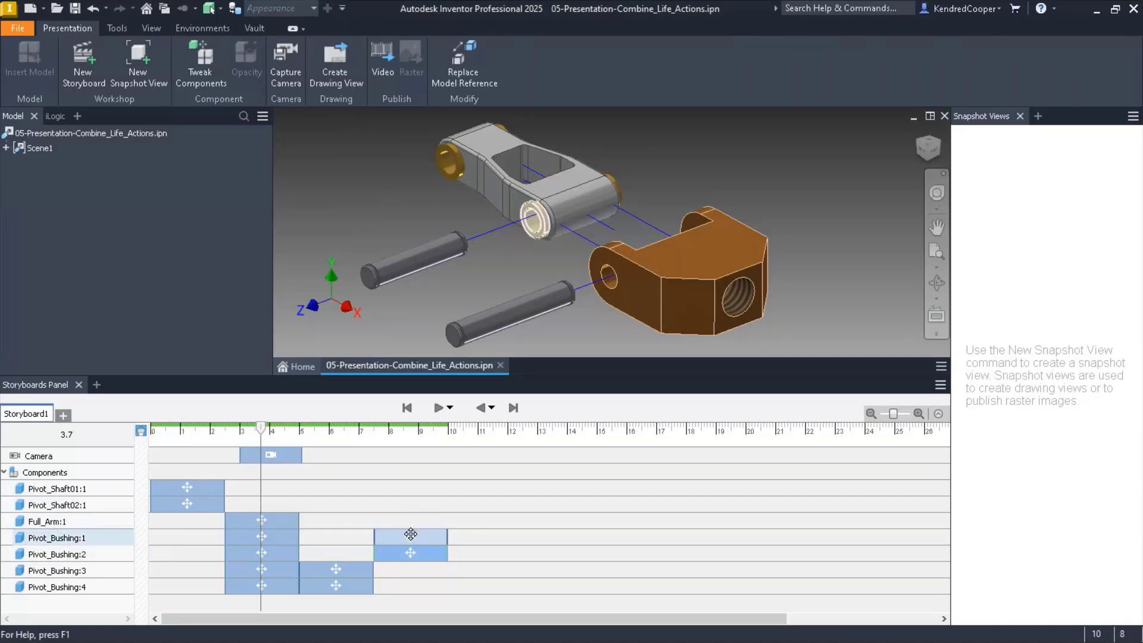
drag(411, 534, 337, 535)
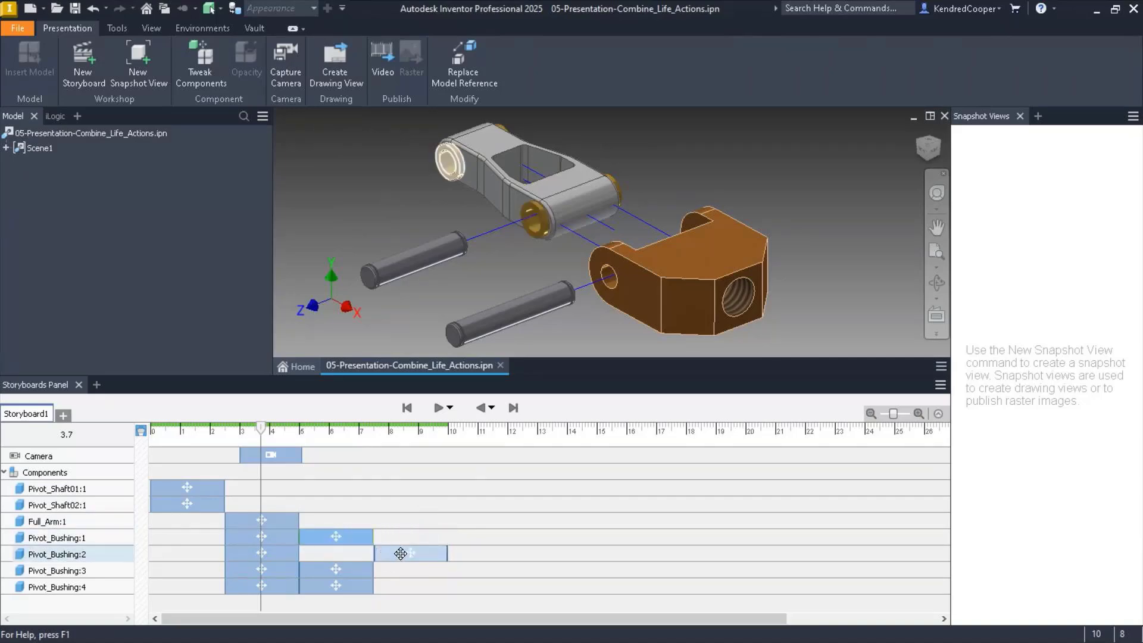
drag(400, 554, 326, 554)
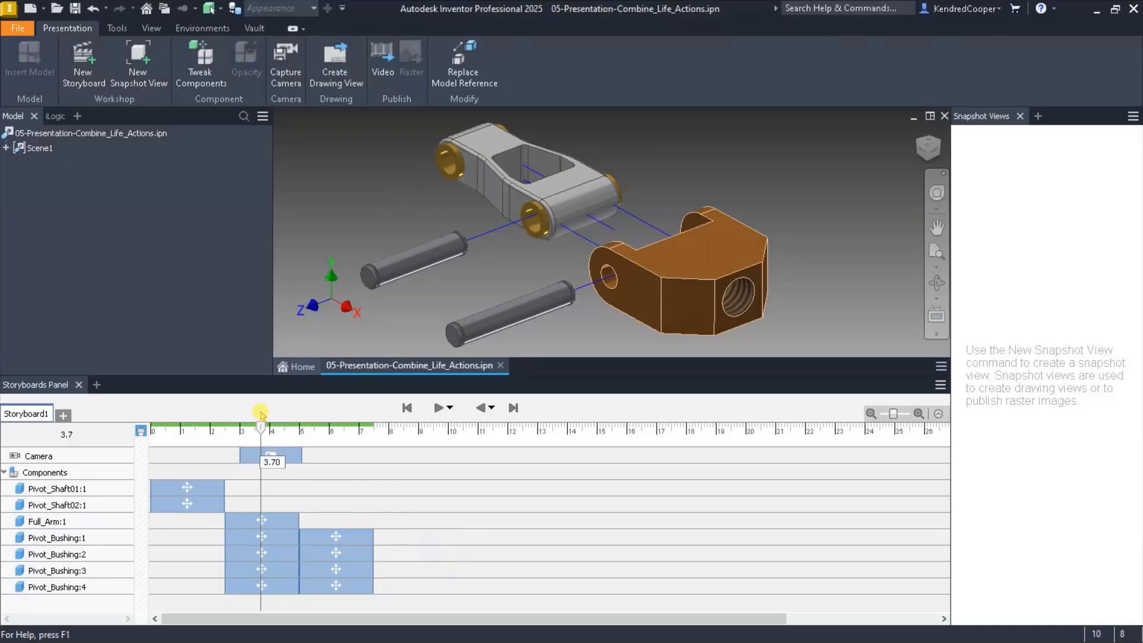
click(260, 427)
drag(265, 432, 383, 428)
right_click(330, 430)
click(331, 427)
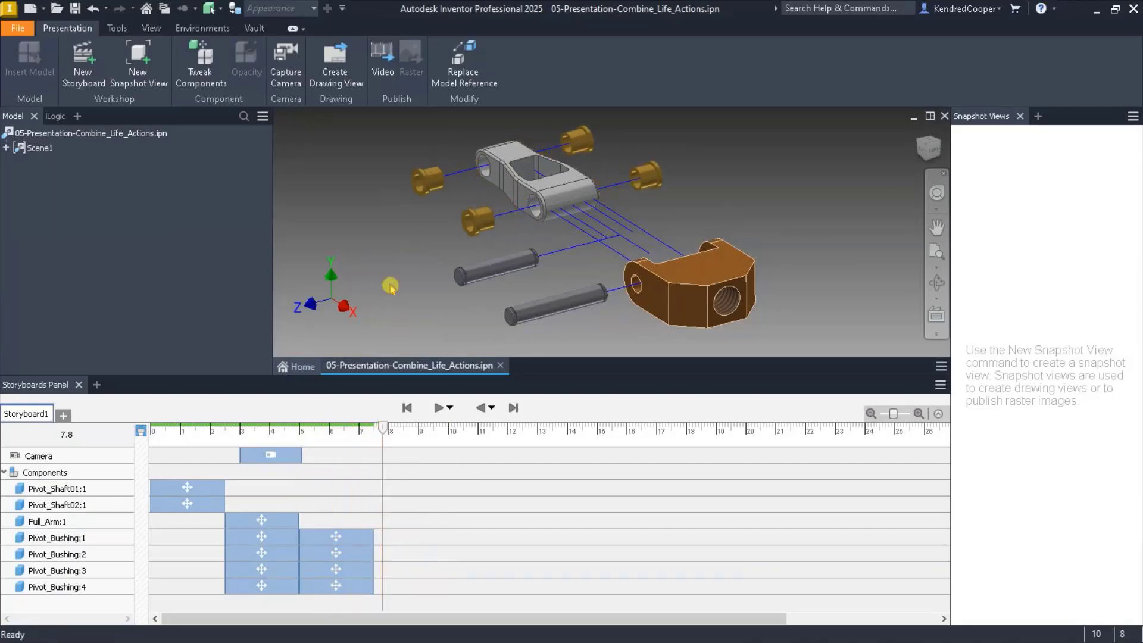
- Close the presentation without saving and open the part 06-Drawings-Replace_Model_Reference - LEFT.ipt
click(944, 116)
click(532, 345)
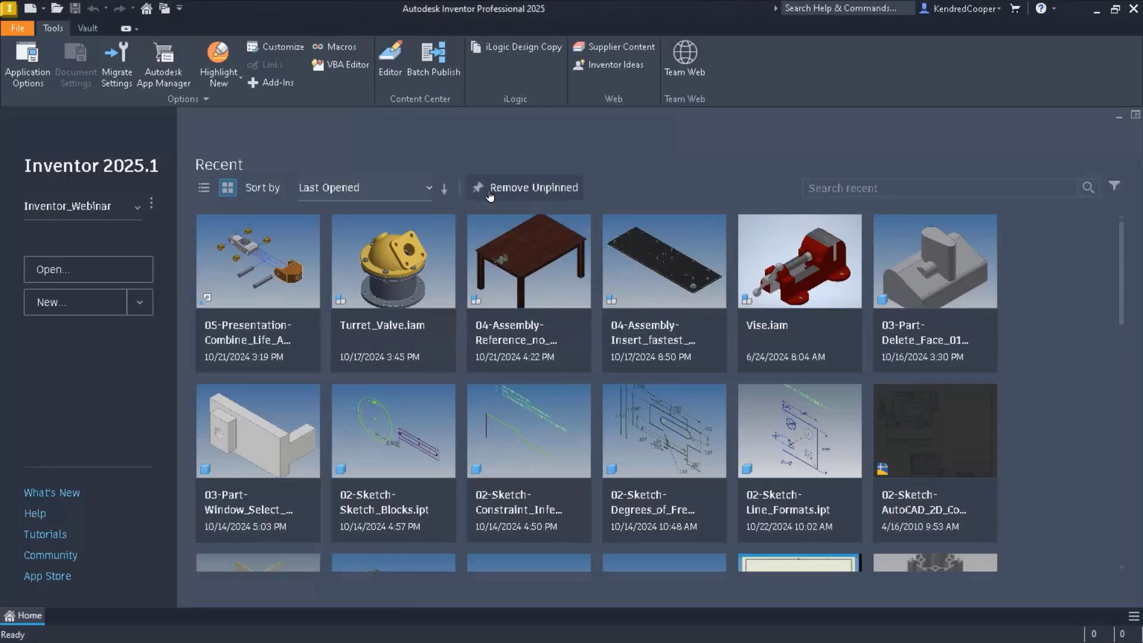
key(ctrl+o)
scroll(480, 376, down, 5)
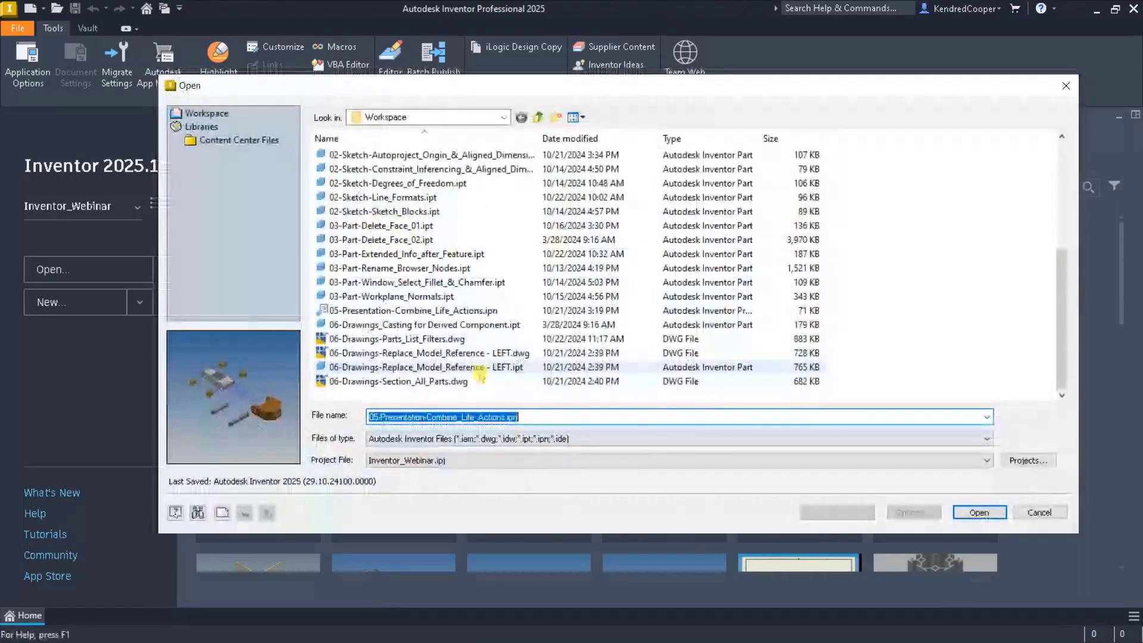
double_click(480, 369)
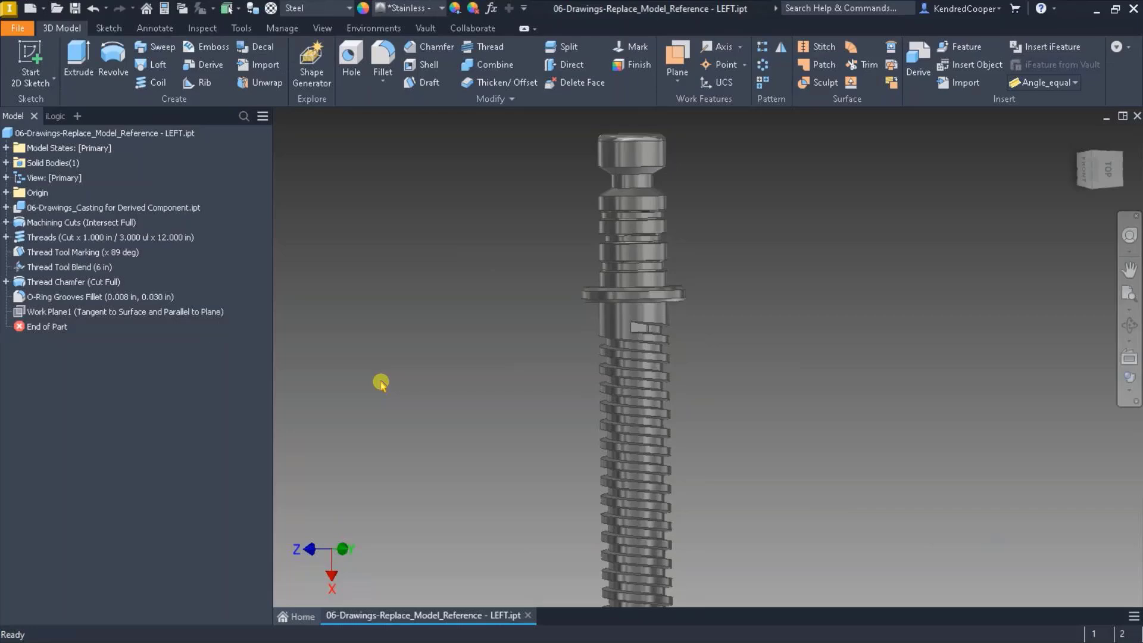
- Save a copy of the stem part as 06-Drawings-Replace_Model_Reference - RIGHT.ipt in the Workspace folder
click(17, 28)
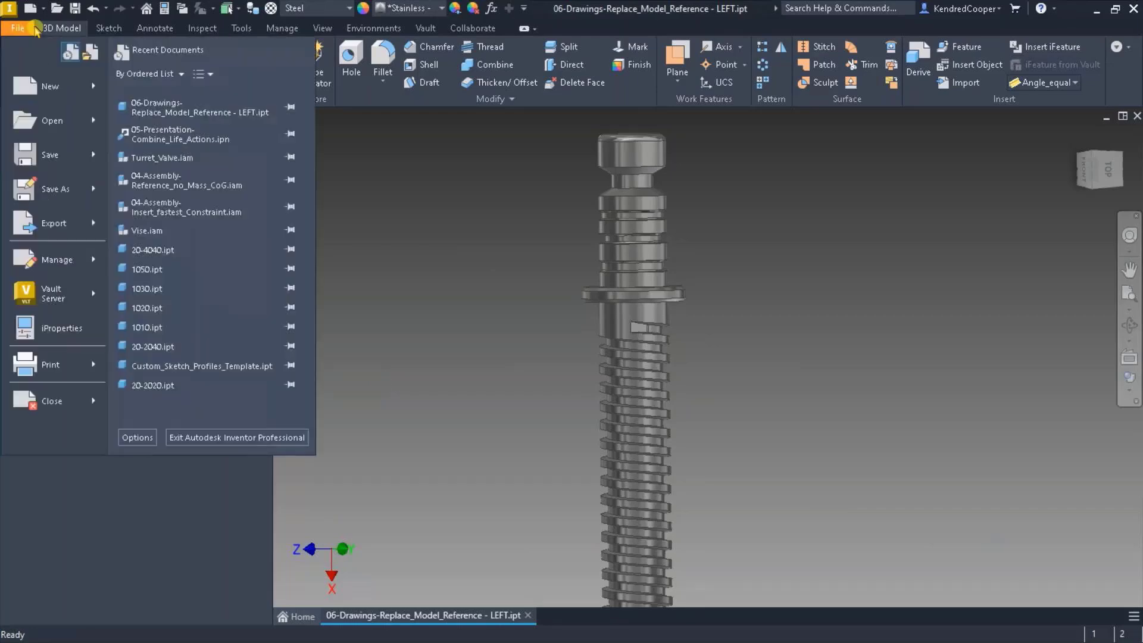
click(84, 190)
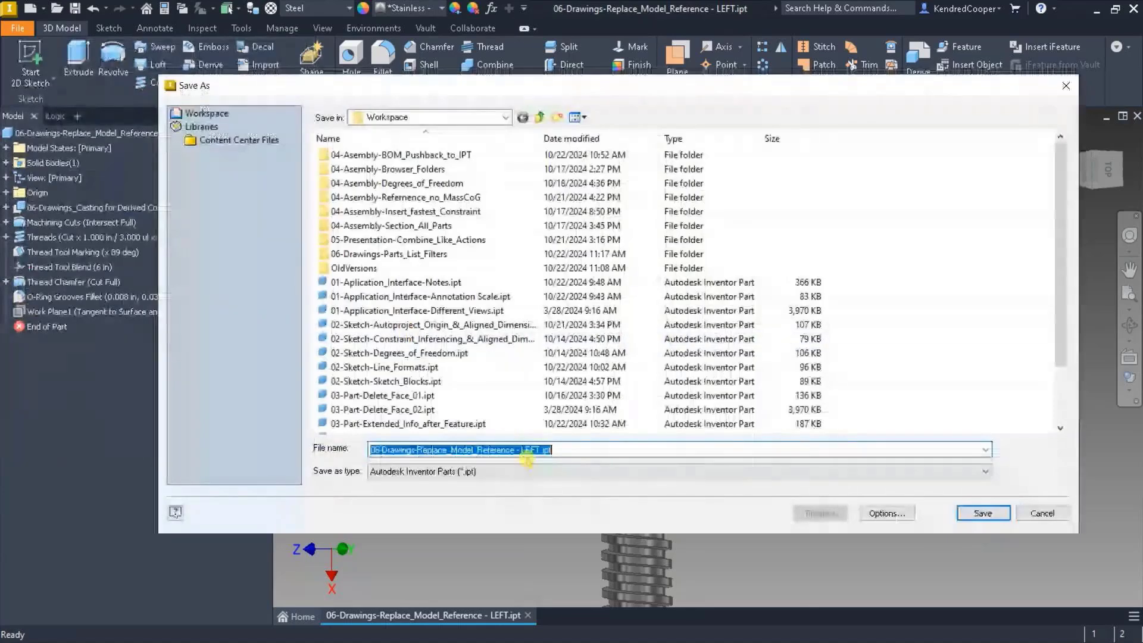
click(527, 451)
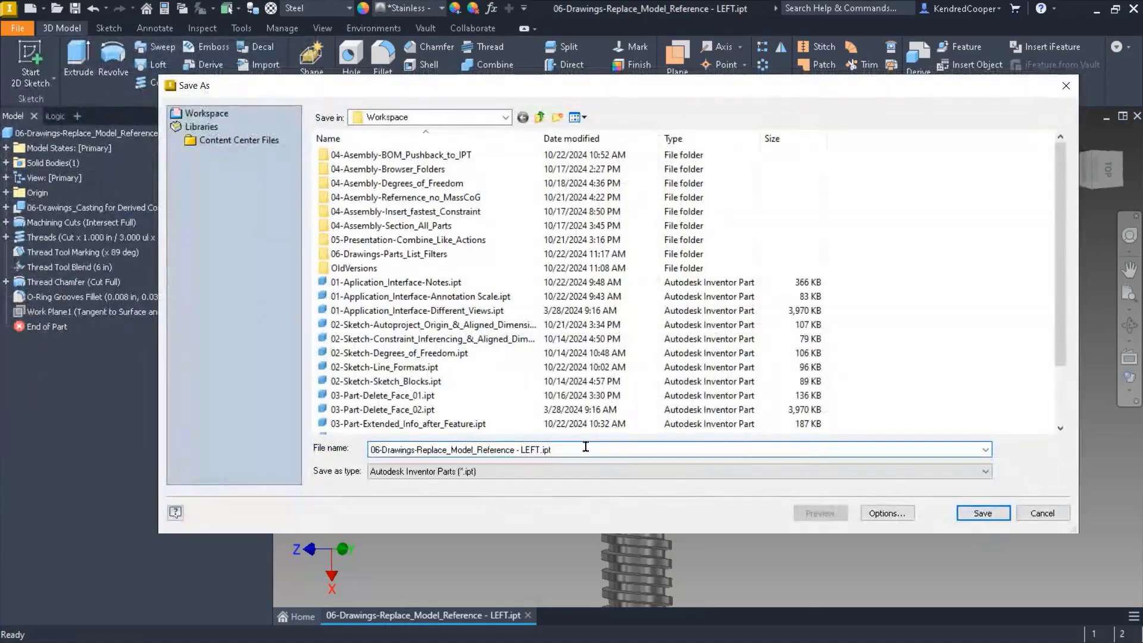
key(Delete)
key(Delete)
key(Delete)
text(RIGHT)
click(975, 517)
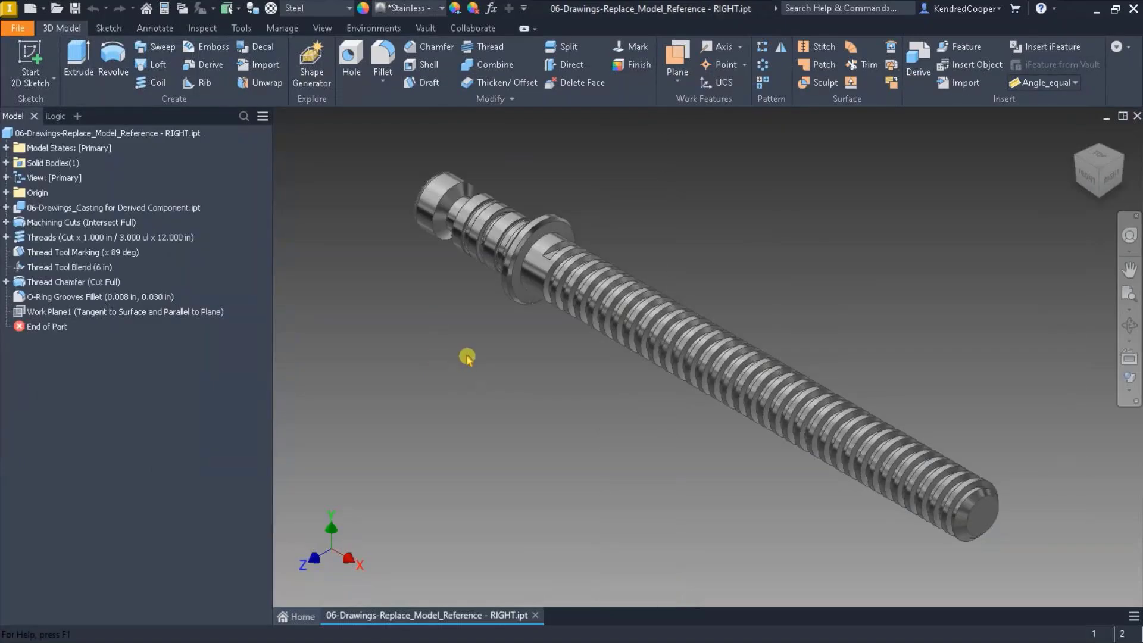
- Edit the Threads coil feature of the stem and set its rotation to right-hand
key(F5)
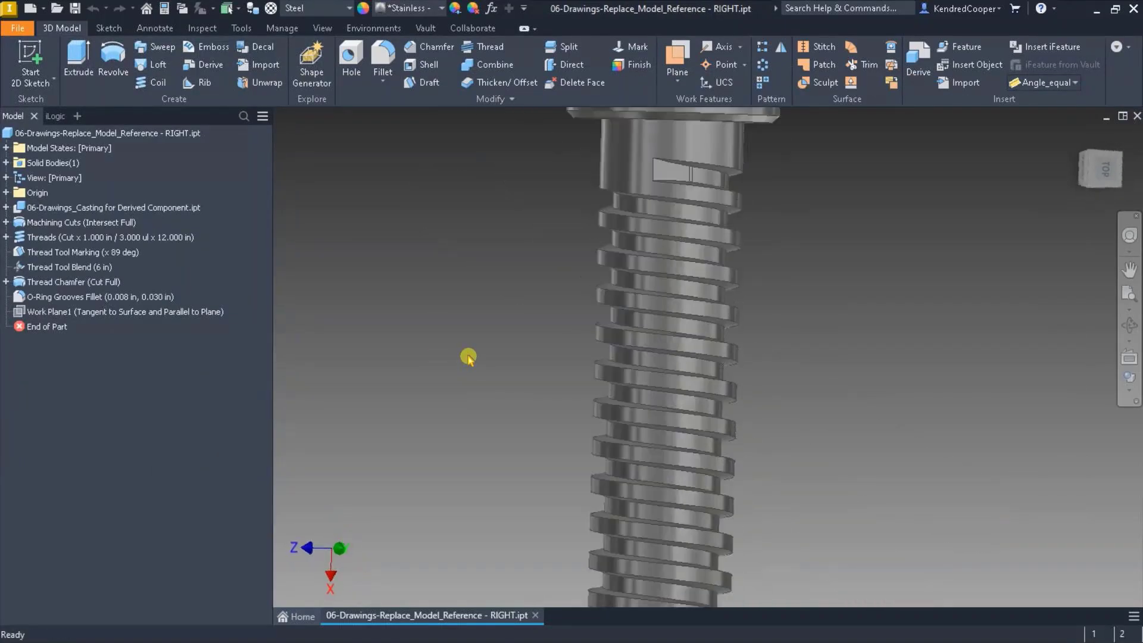
double_click(92, 237)
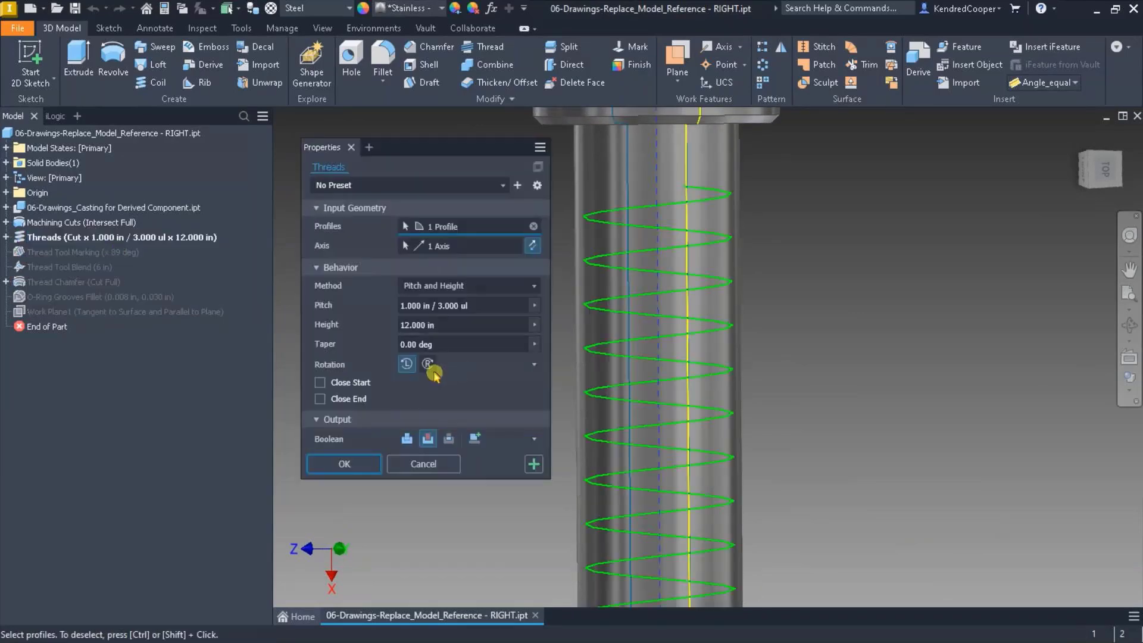
click(427, 365)
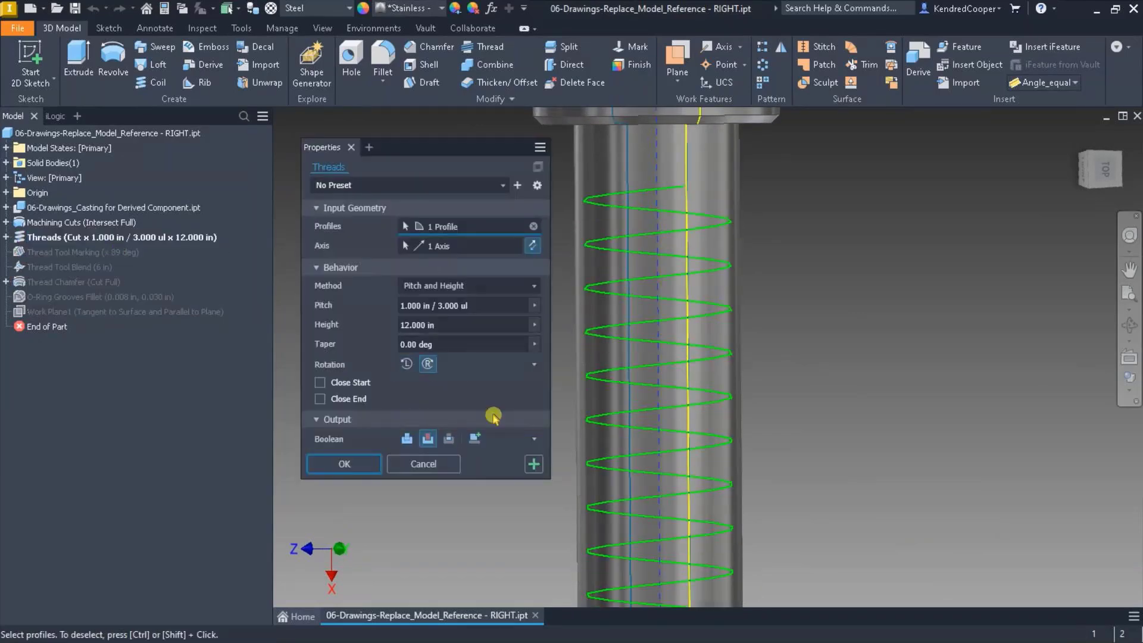
click(345, 463)
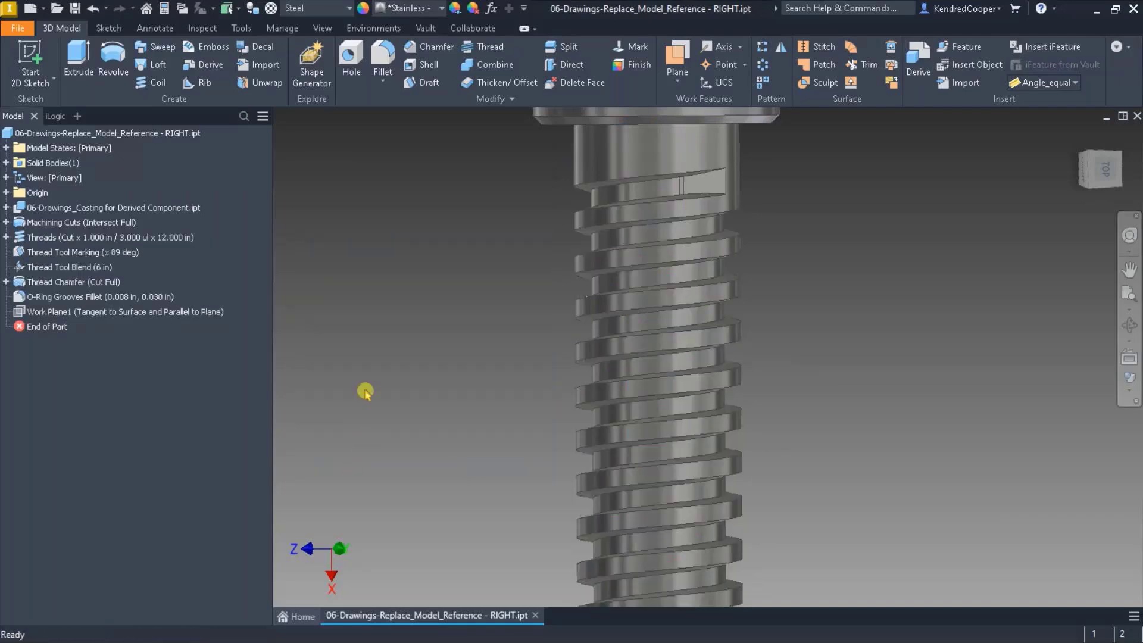
- Save and close the right-hand stem part and open the drawing 06-Drawings-Replace_Model_Reference - LEFT.dwg
click(73, 9)
click(531, 615)
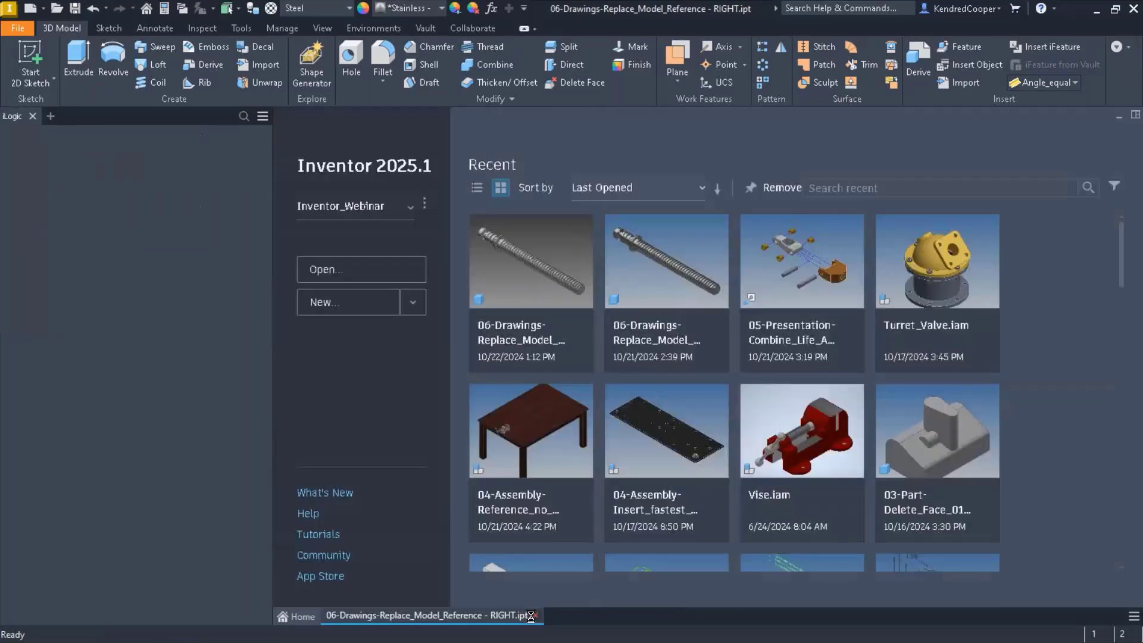
key(ctrl+o)
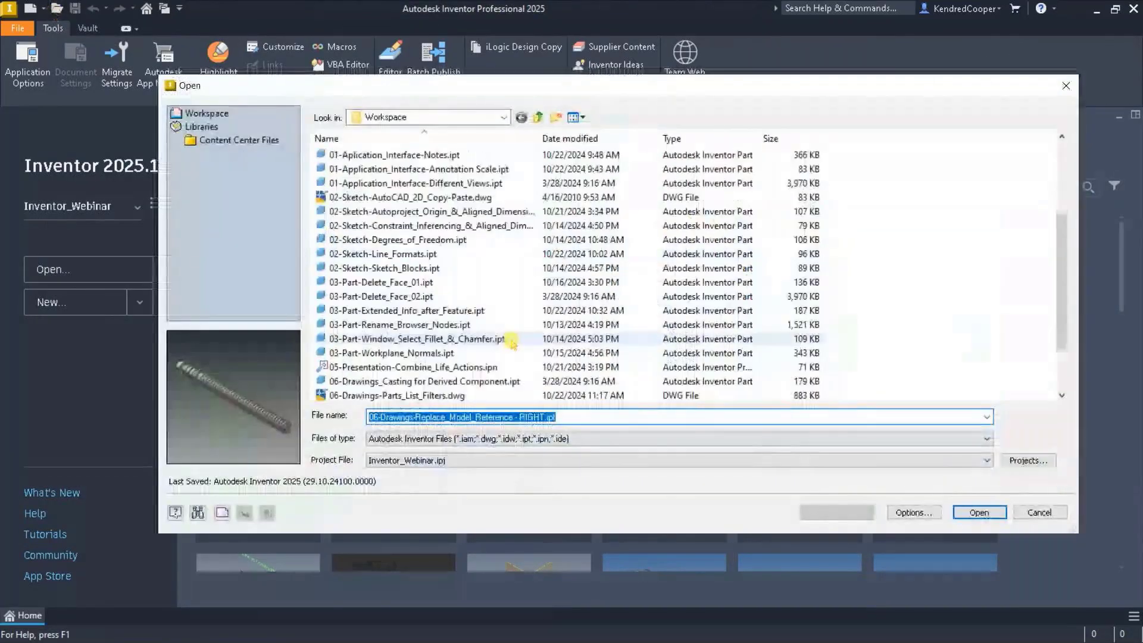
scroll(452, 316, down, 3)
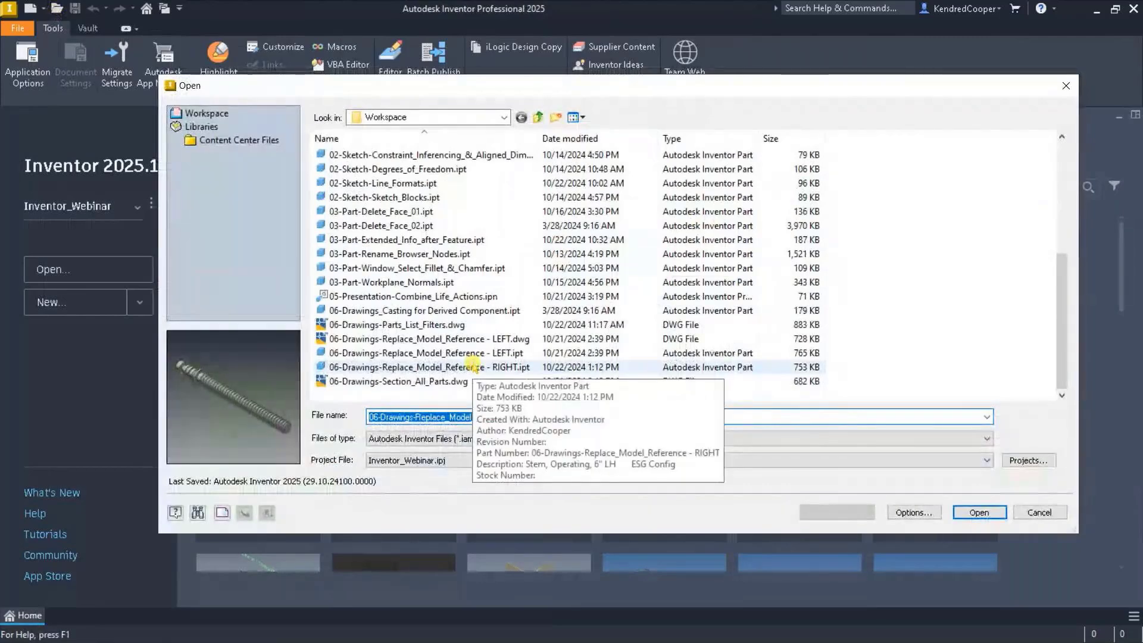
double_click(479, 338)
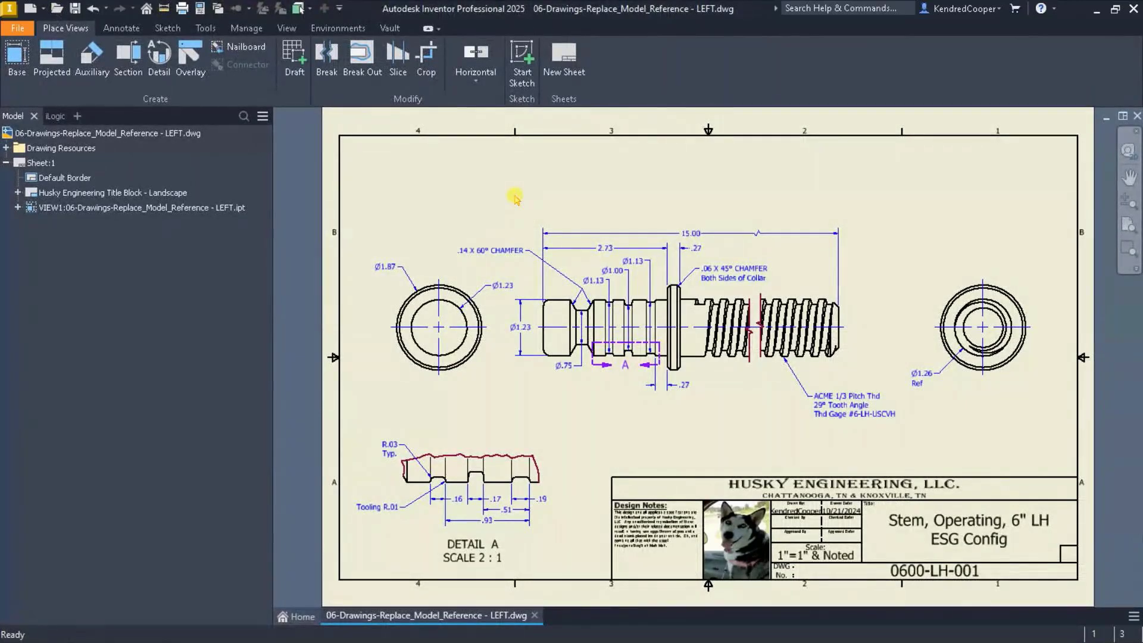
- Examine the left-hand thread and its ACME thread callout in the stem drawing
scroll(704, 291, up, 5)
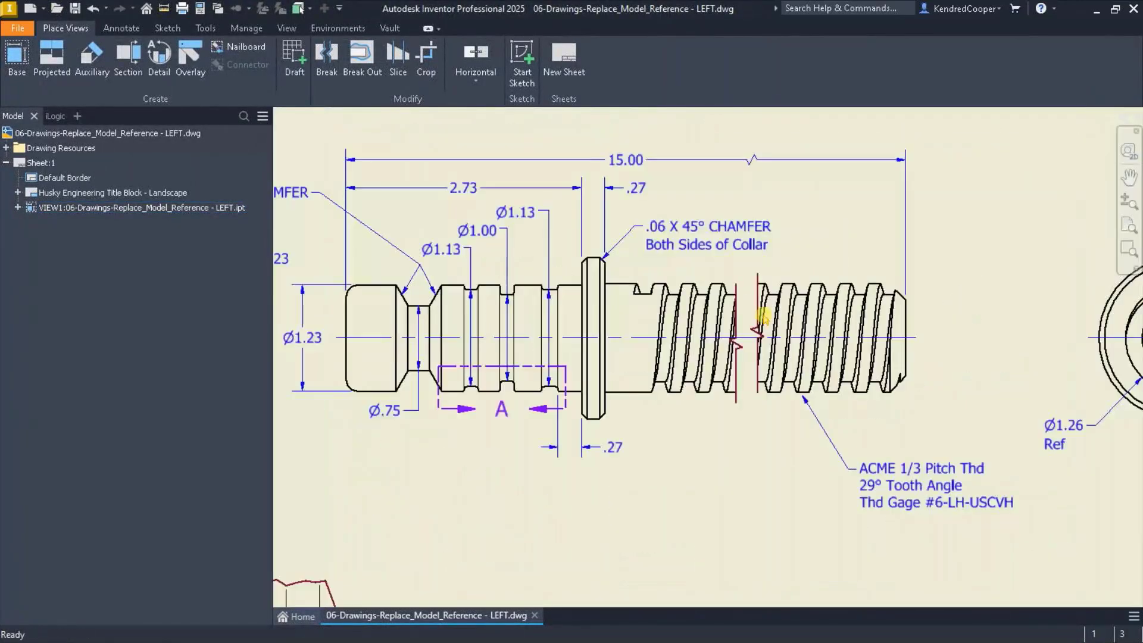
drag(522, 245, 1092, 513)
middle_drag(1054, 622, 794, 453)
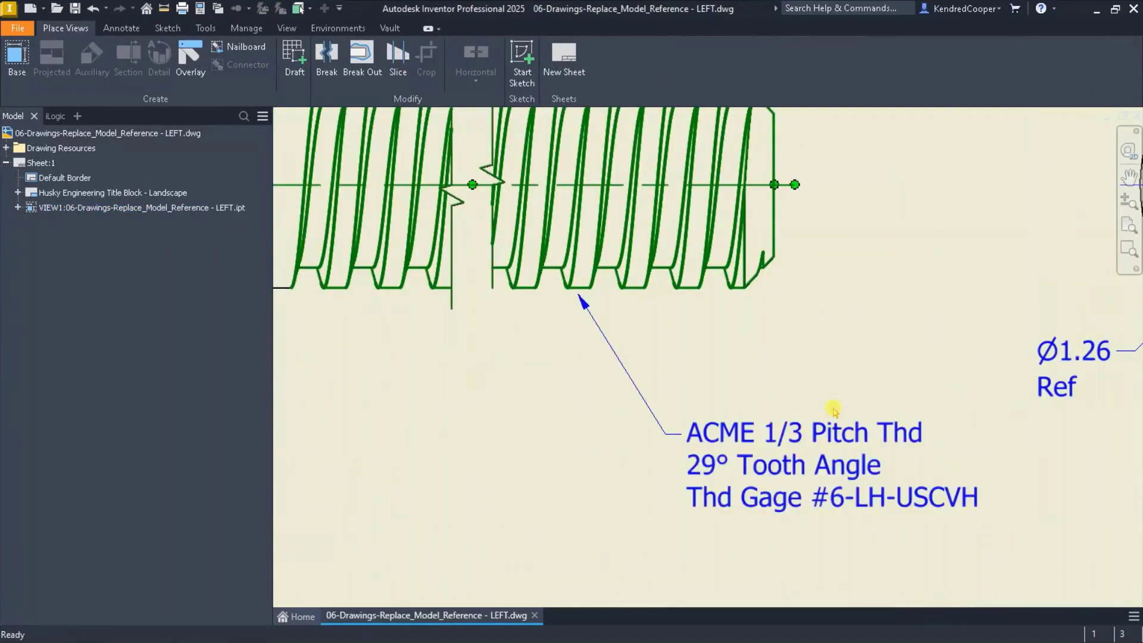
key(Home)
click(831, 254)
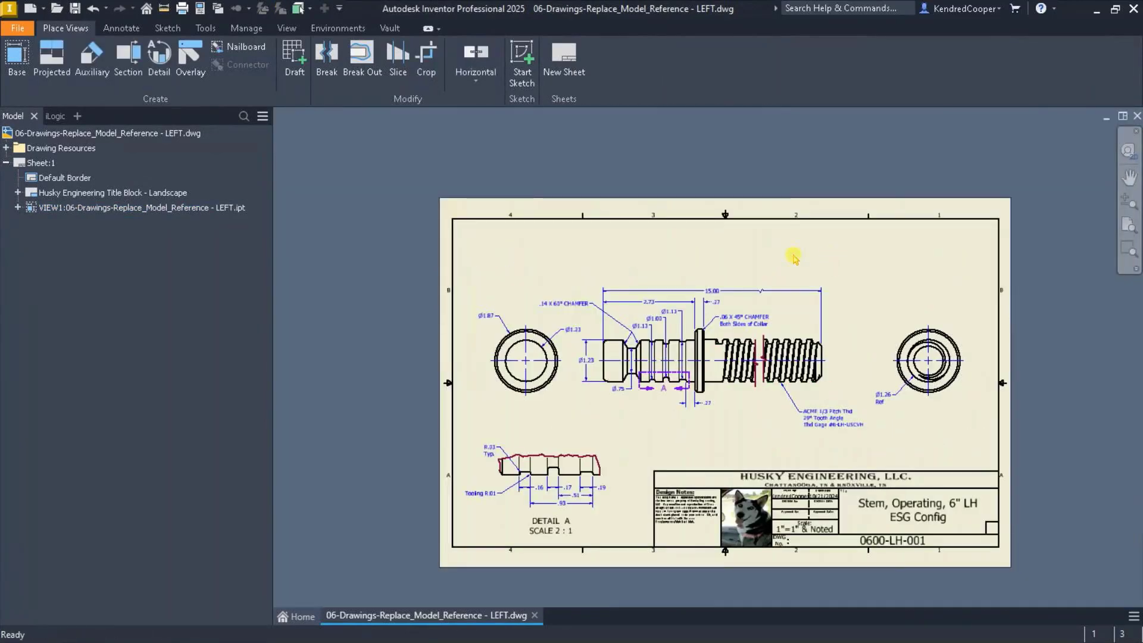
scroll(799, 267, up, 1)
scroll(800, 266, up, 1)
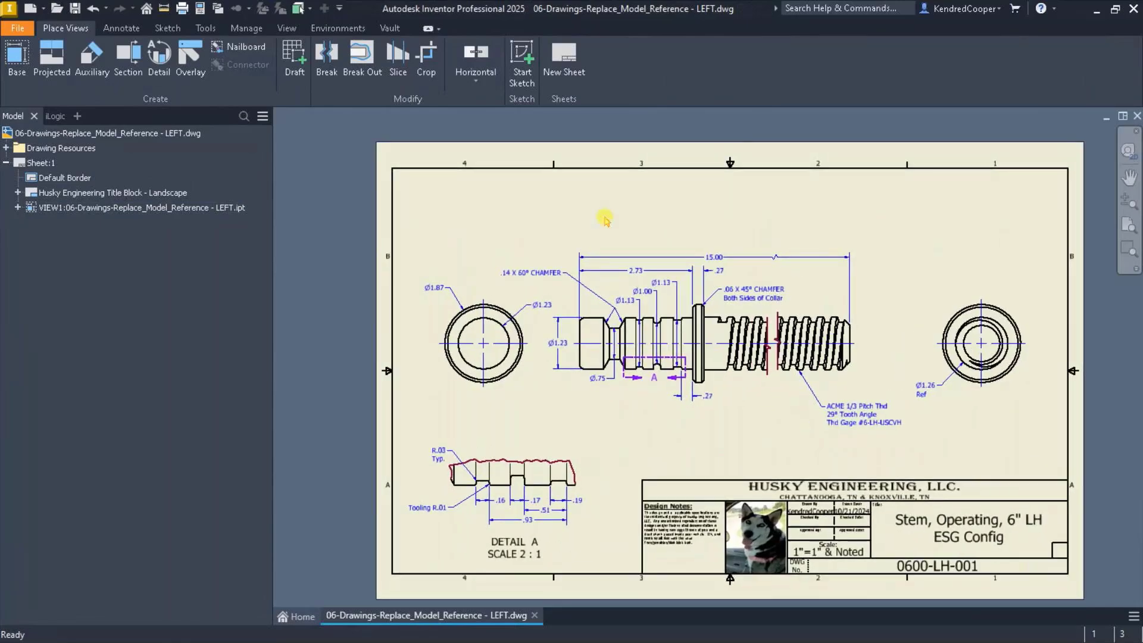
- Save the drawing under the new name 06-Drawings-Replace_Model_Reference - RIGHT.dwg in the Workspace folder
click(18, 28)
click(57, 190)
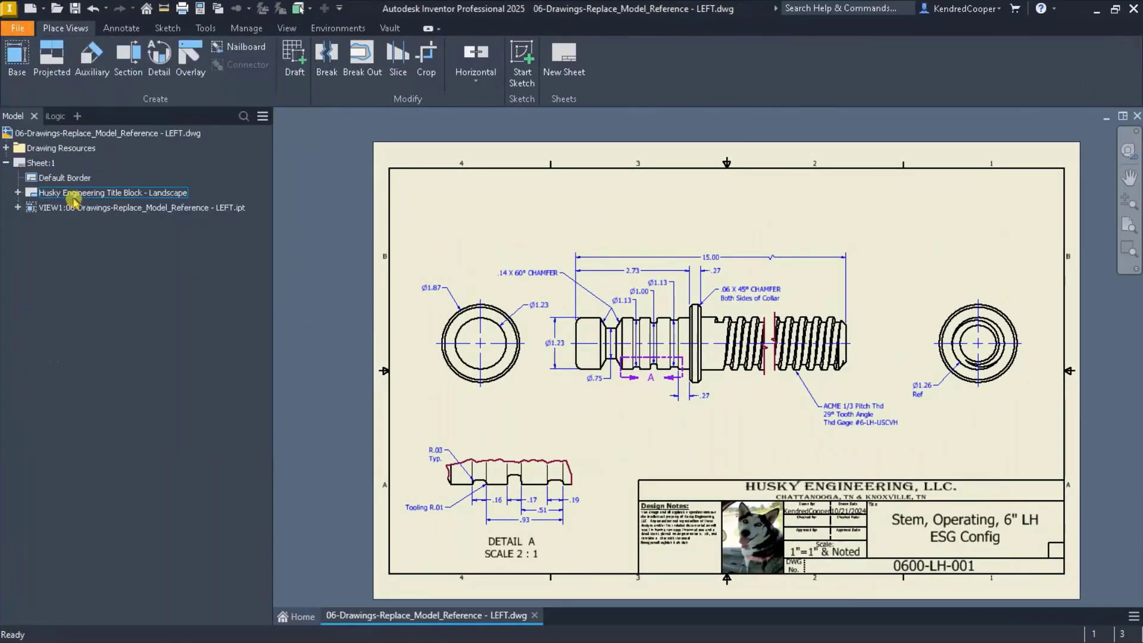
click(522, 451)
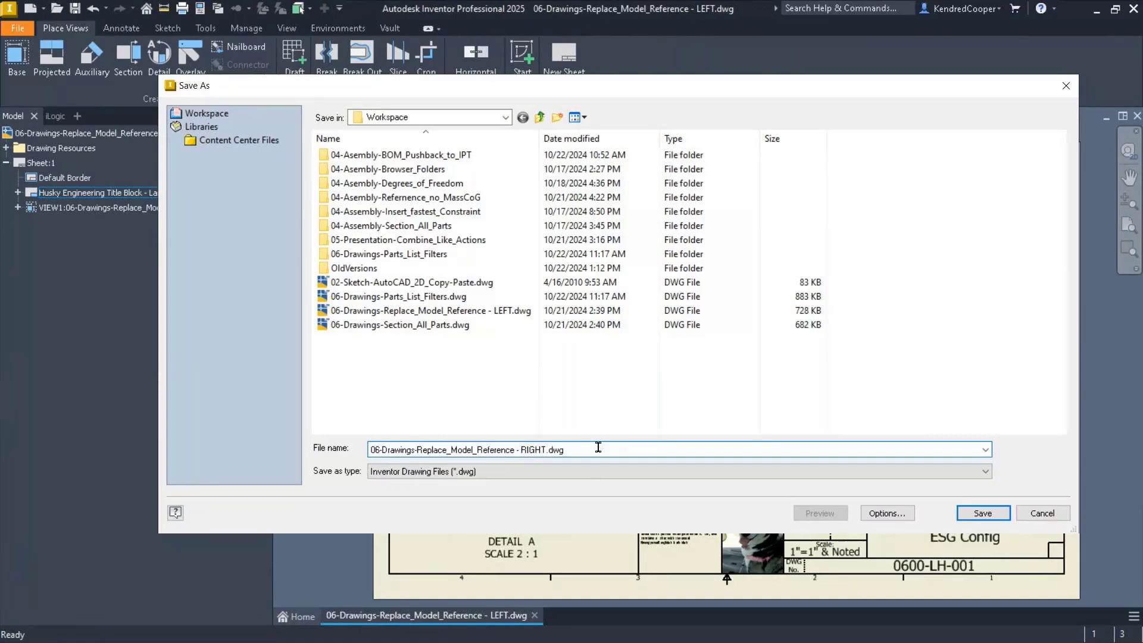
click(983, 513)
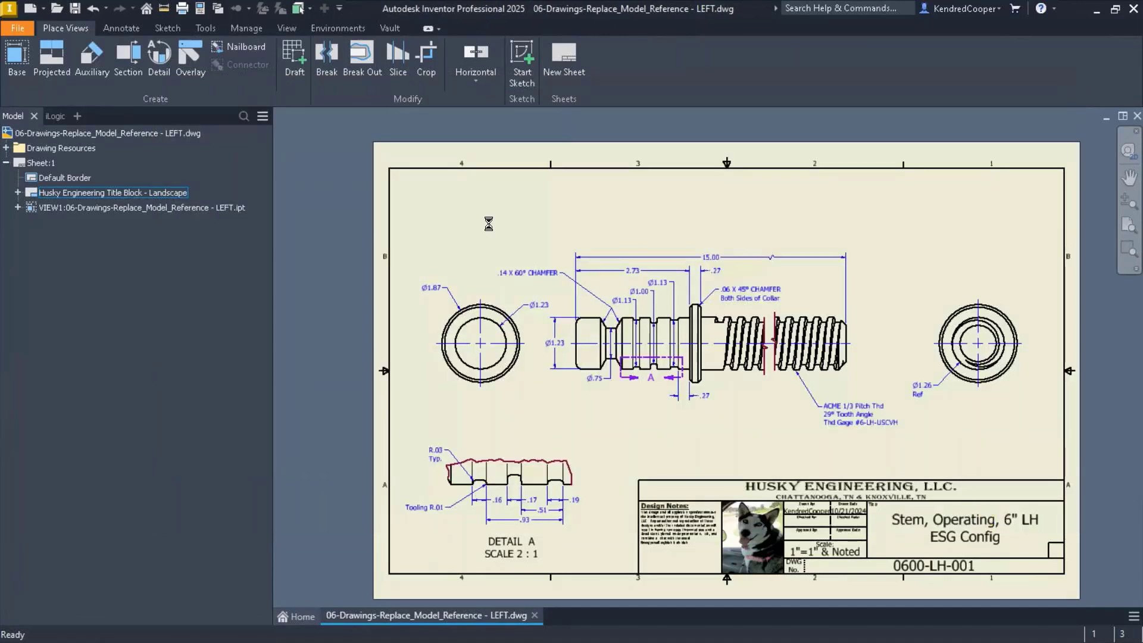
- Replace the drawing's model reference to the LEFT part with 06-Drawings-Replace_Model_Reference - RIGHT.ipt
click(246, 30)
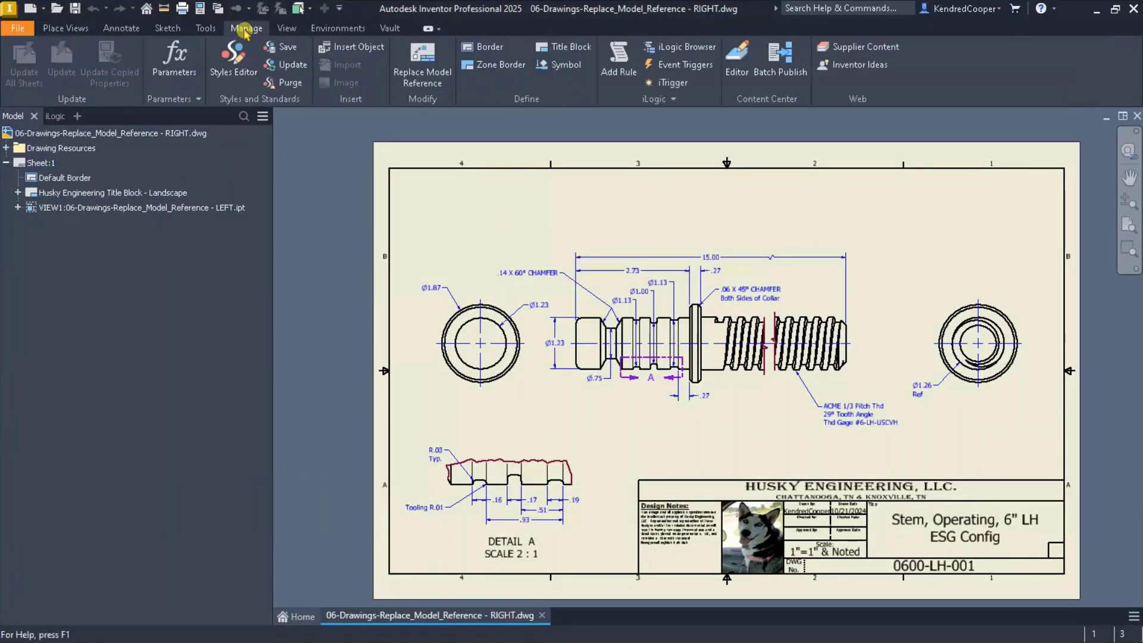
click(443, 83)
drag(443, 76, 507, 117)
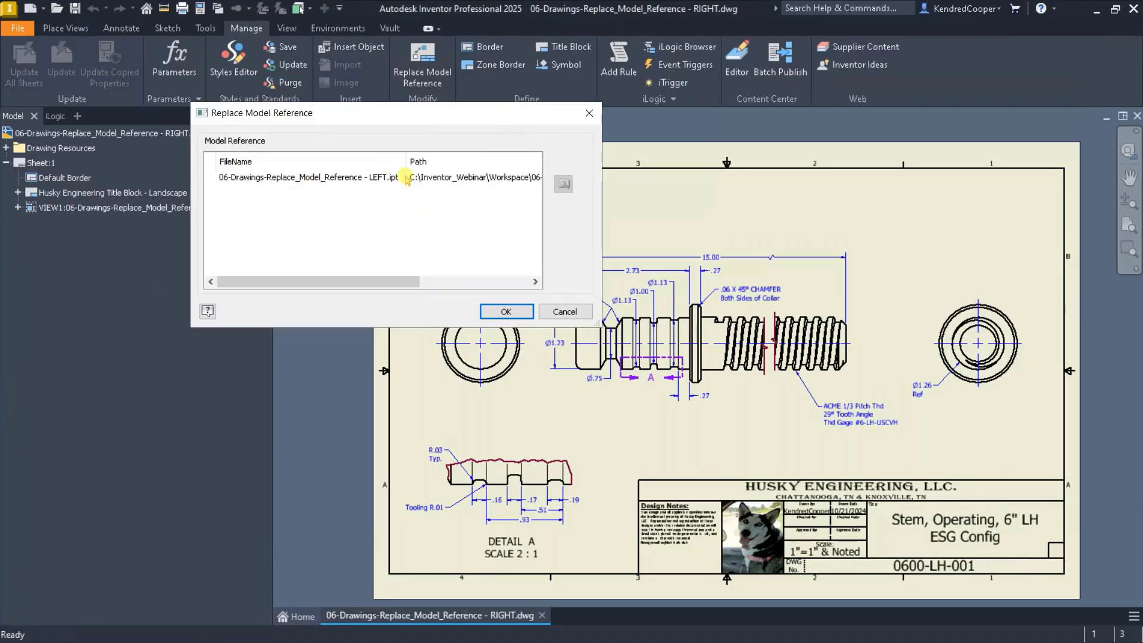
click(324, 178)
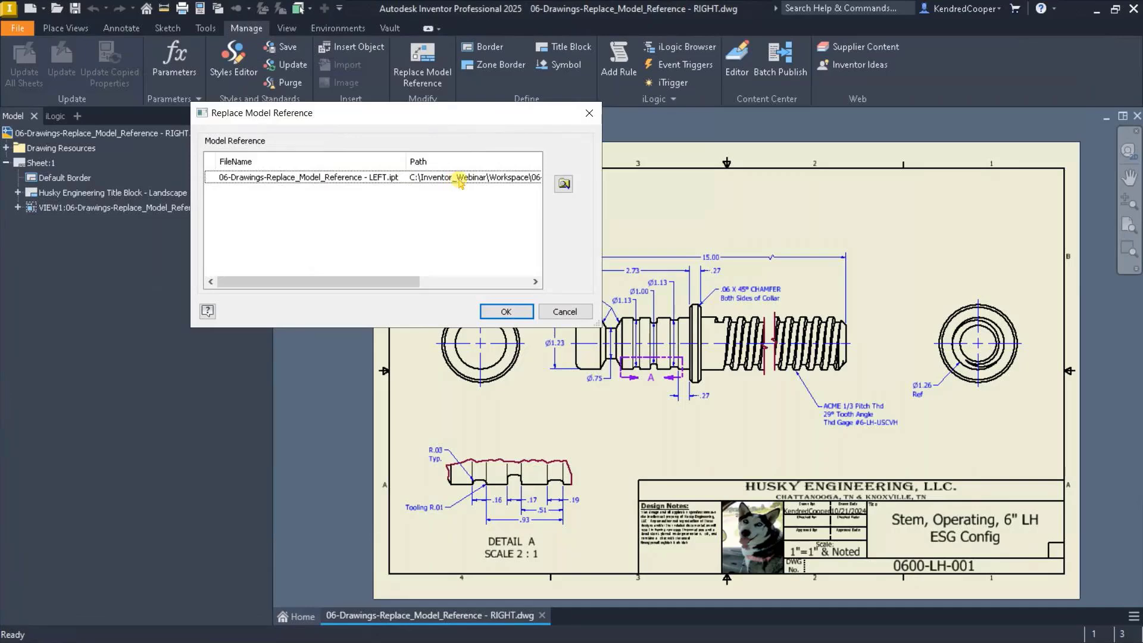
click(564, 183)
scroll(447, 296, down, 3)
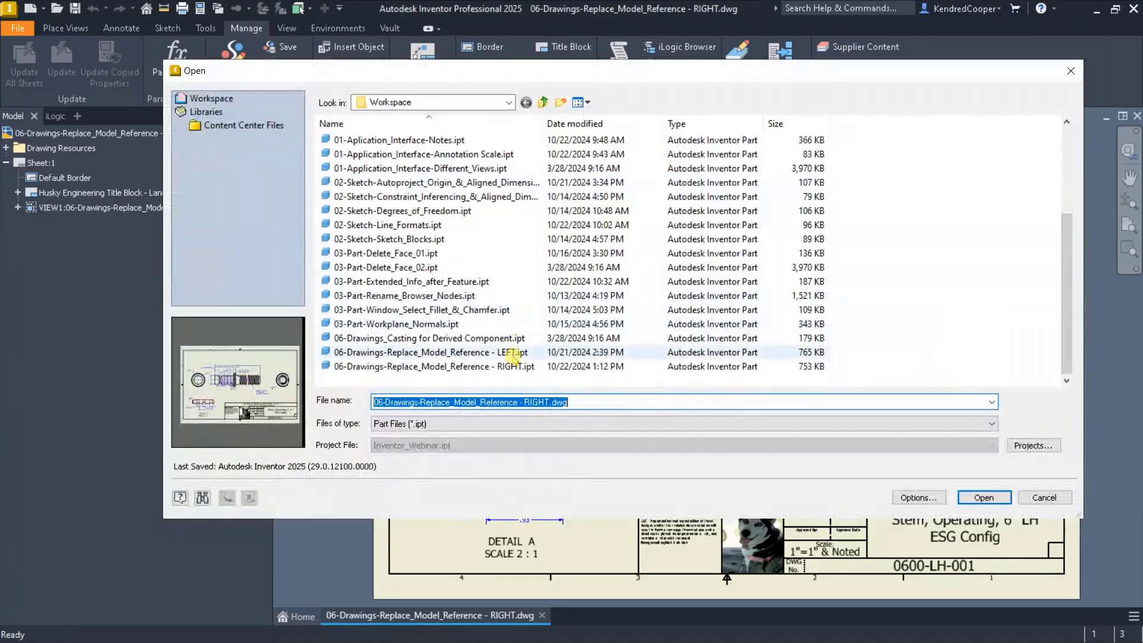
click(515, 366)
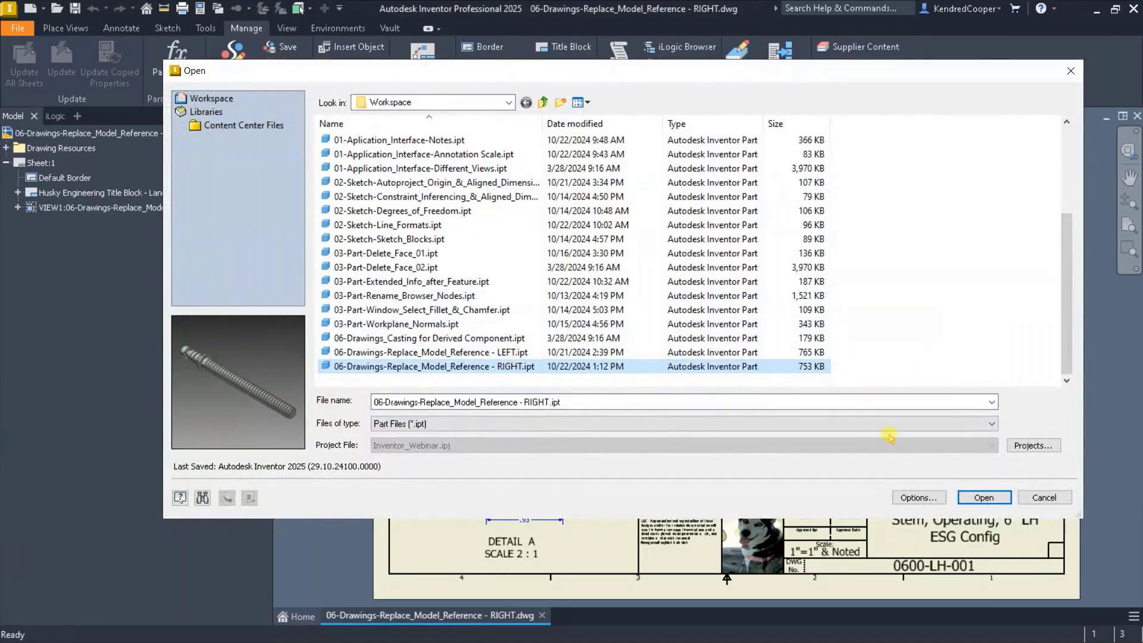
click(983, 497)
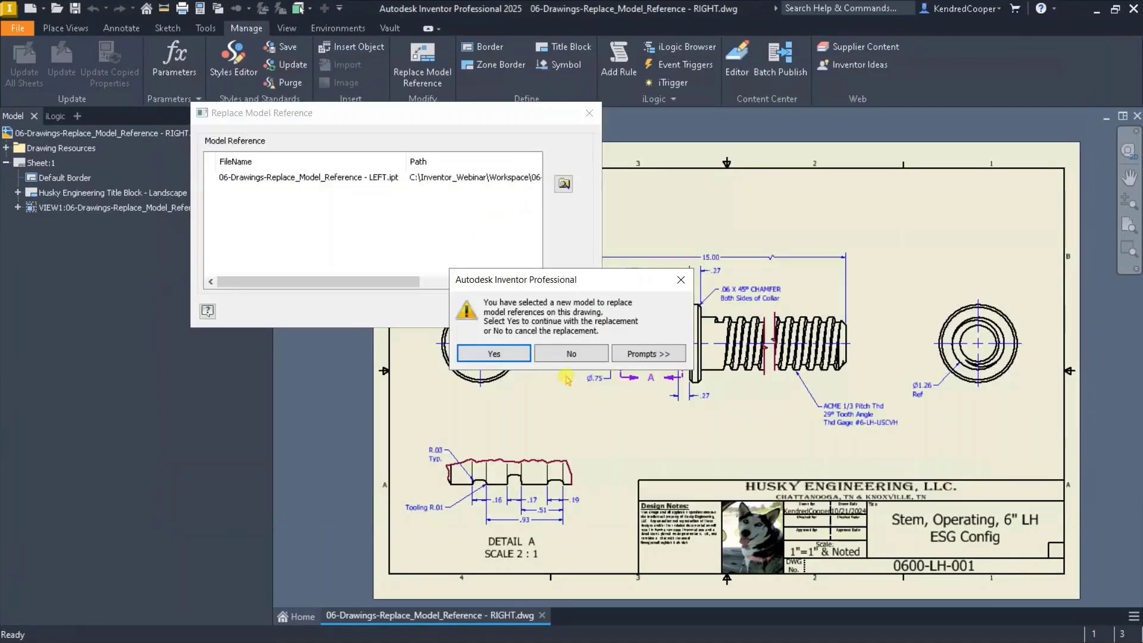
click(493, 354)
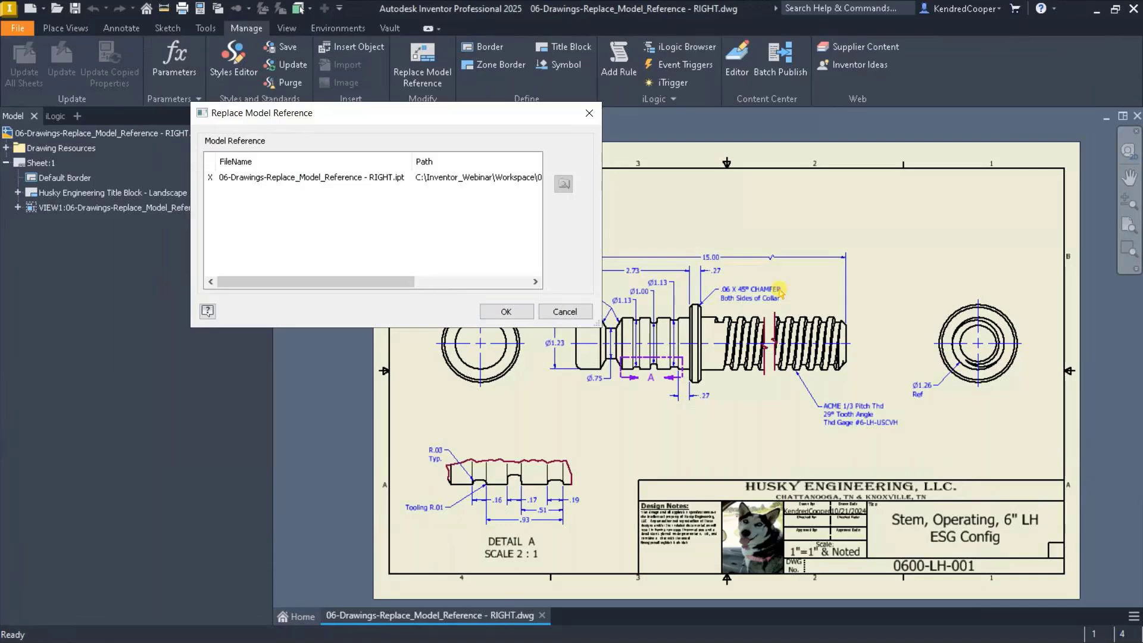
click(506, 312)
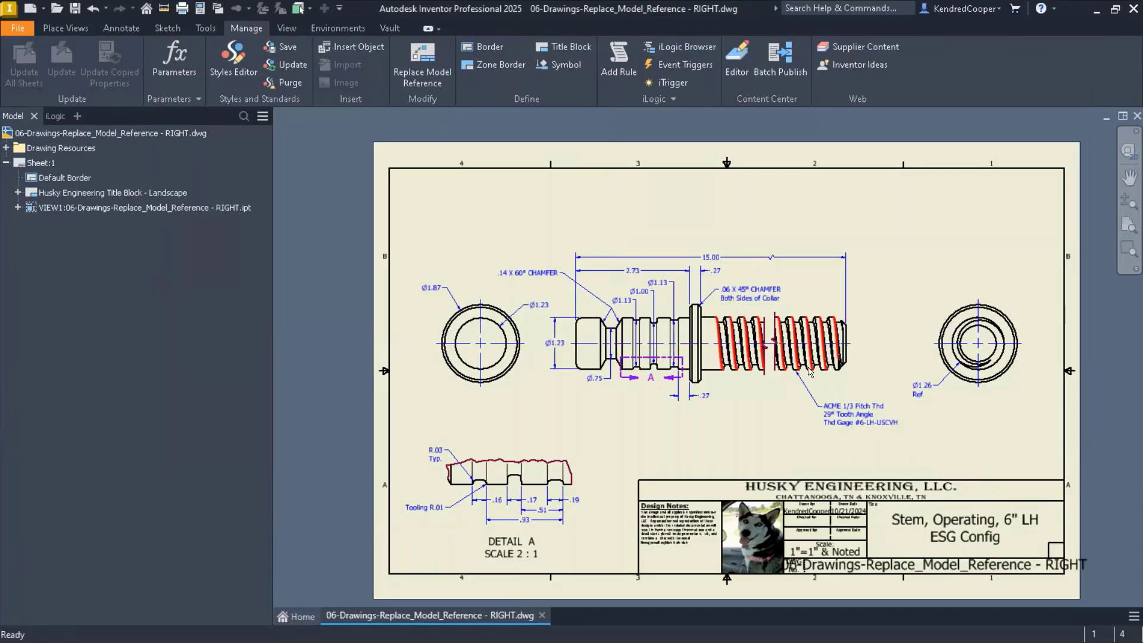
- Dimension the stem's length from the thread-side face of the collar to the threaded end, placing it below the overall length dimension
scroll(808, 370, up, 3)
middle_drag(860, 370, 760, 353)
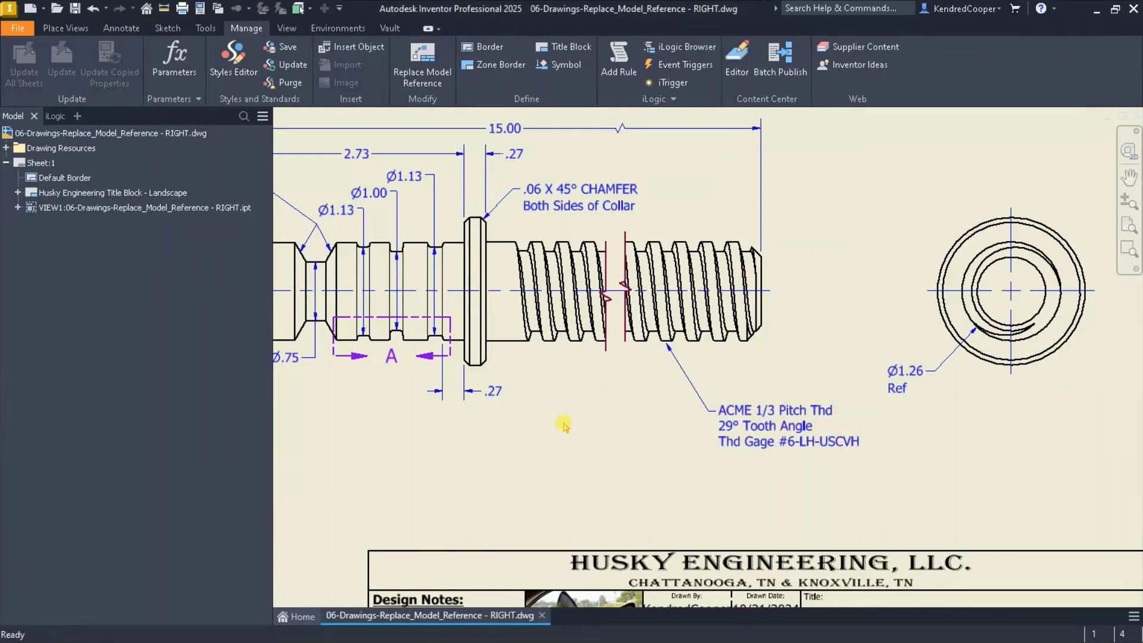
mouse_move(563, 425)
middle_down()
mouse_move(730, 426)
mouse_move(798, 465)
middle_up()
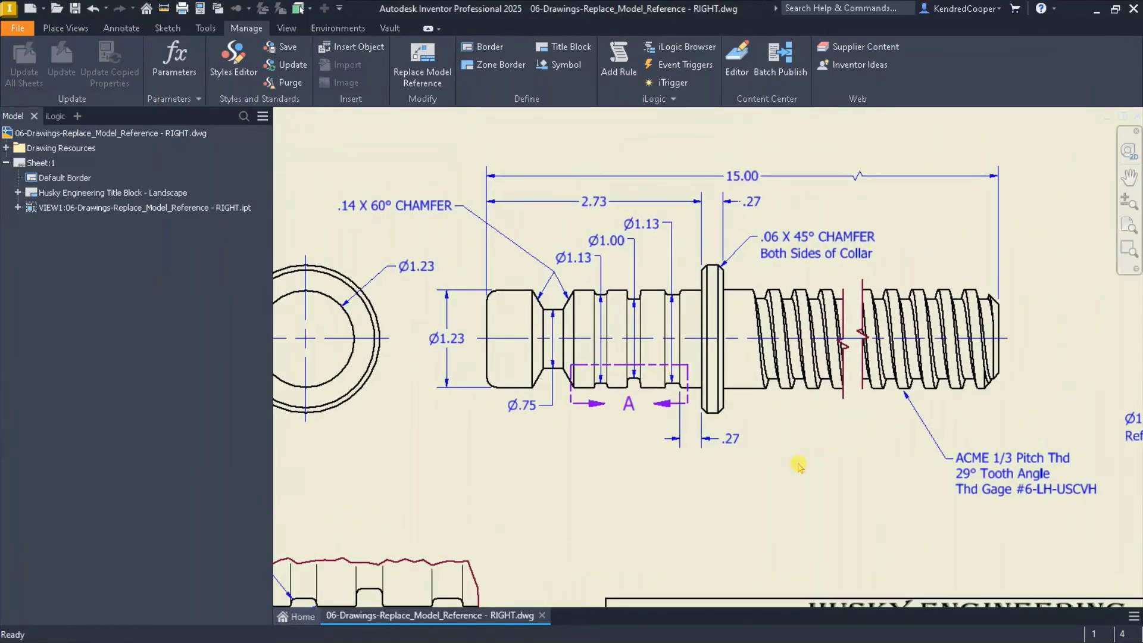
click(121, 28)
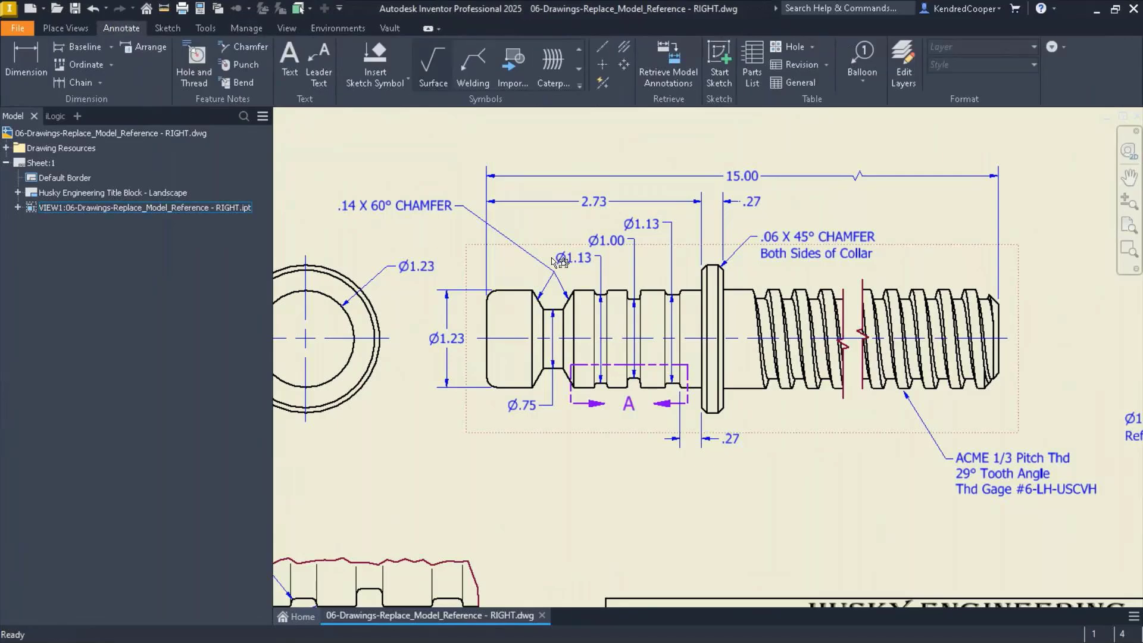
middle_drag(755, 190, 794, 249)
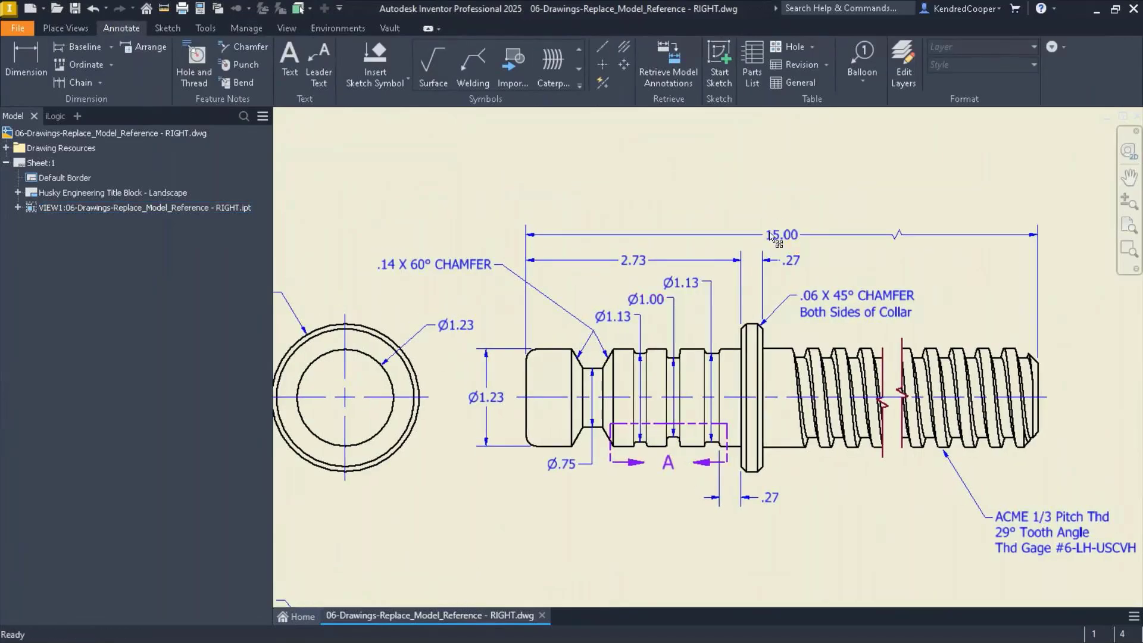
click(26, 62)
scroll(780, 326, down, 3)
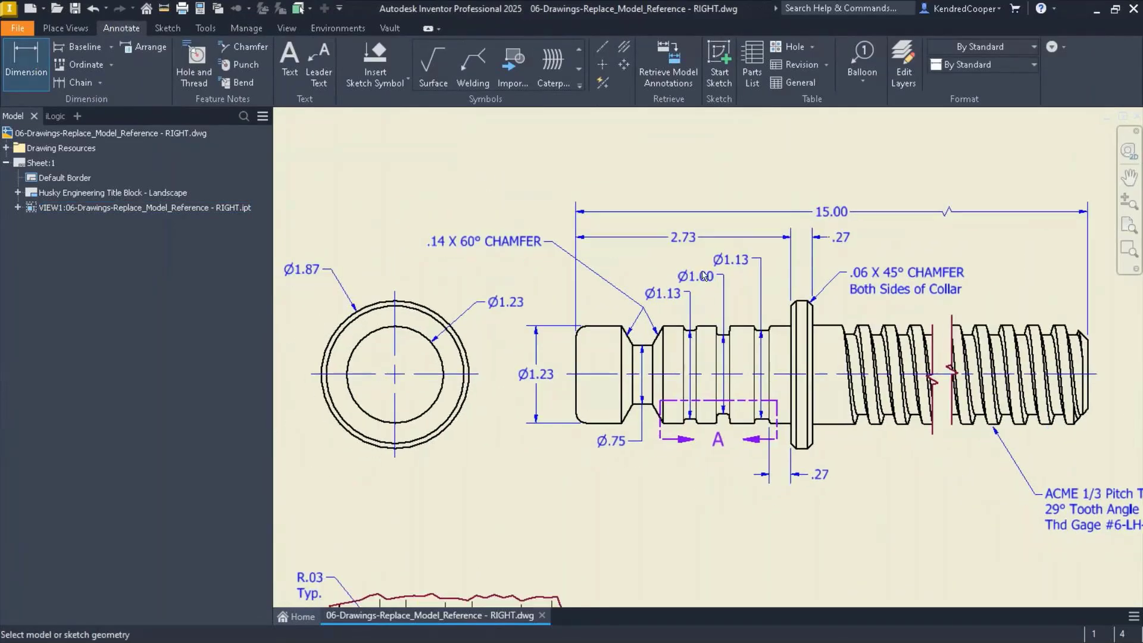
scroll(890, 315, up, 5)
mouse_move(890, 316)
middle_down()
mouse_move(735, 320)
mouse_move(411, 387)
middle_up()
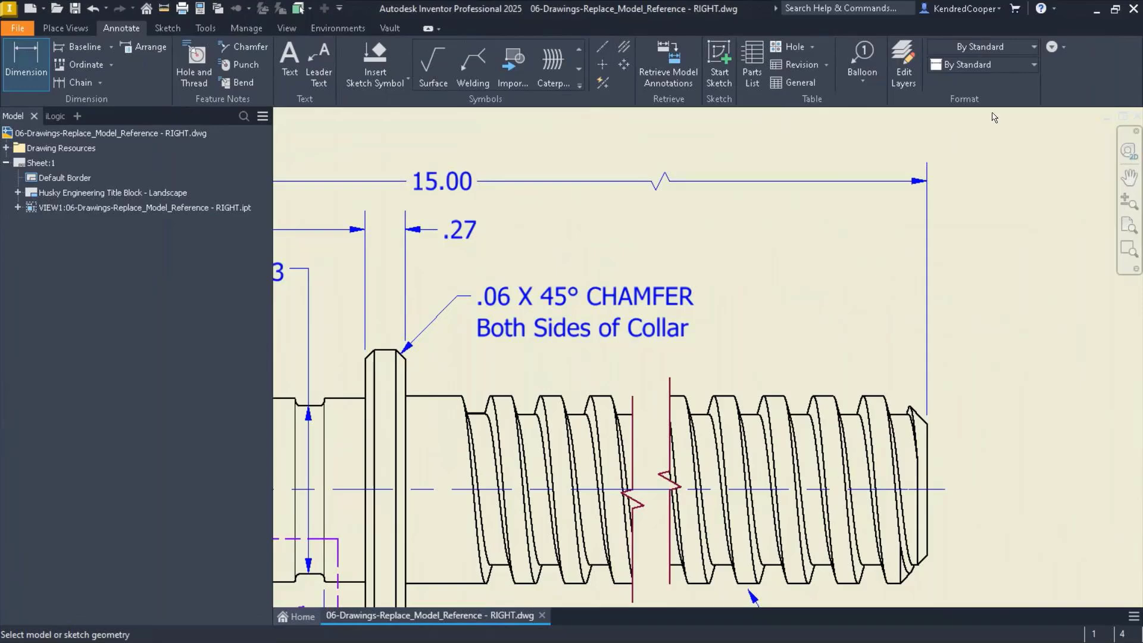
click(1034, 64)
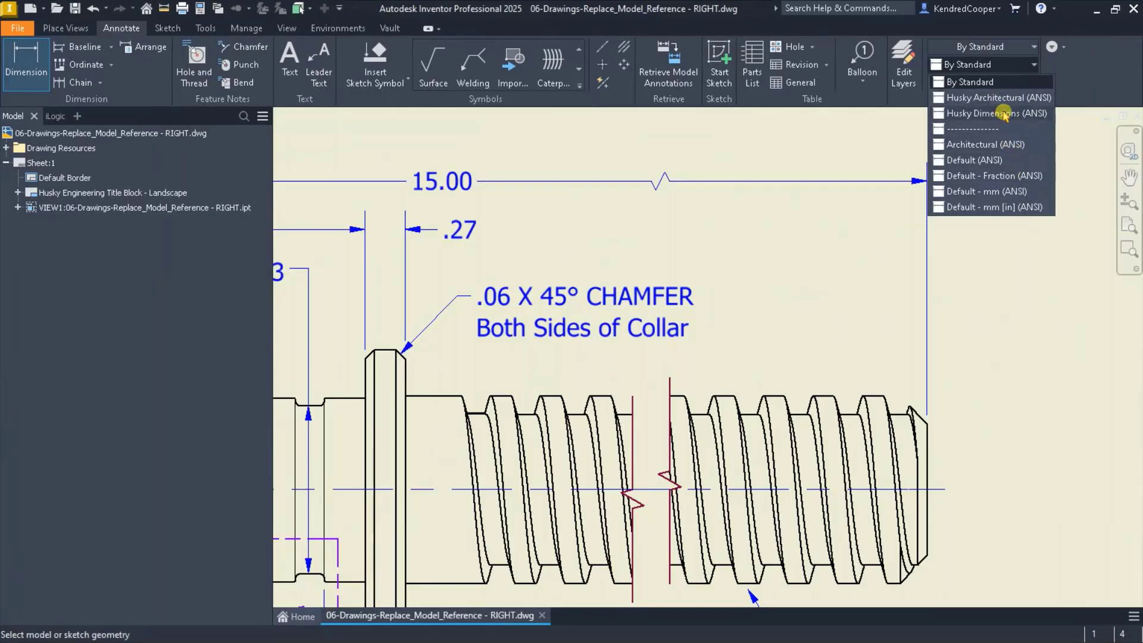
click(1005, 114)
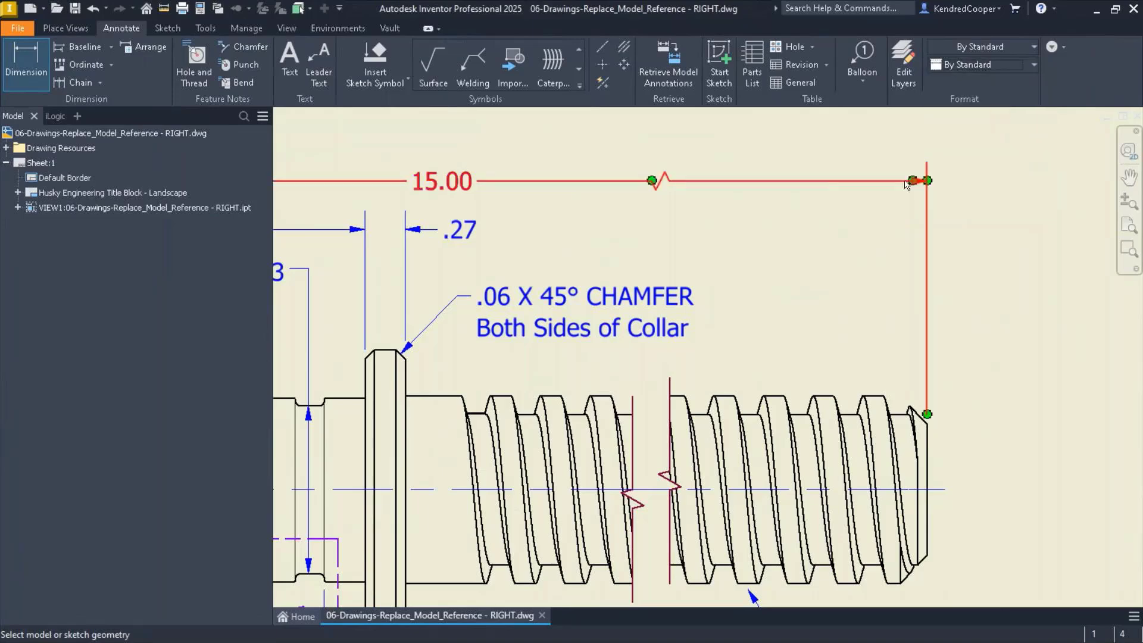
click(406, 381)
click(925, 436)
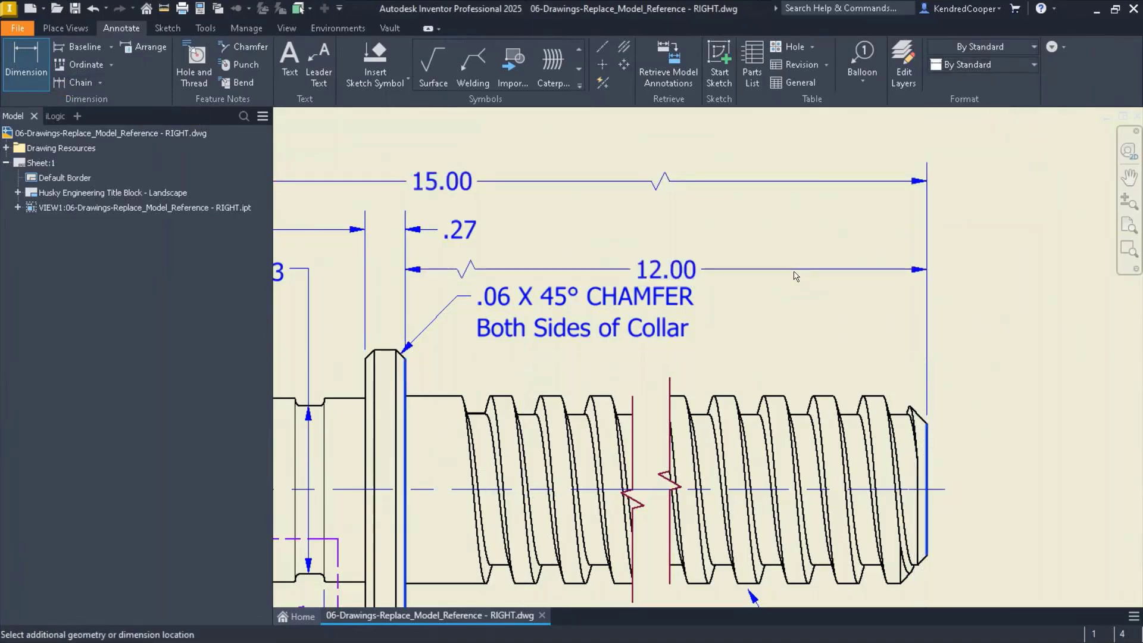
click(834, 258)
key(Escape)
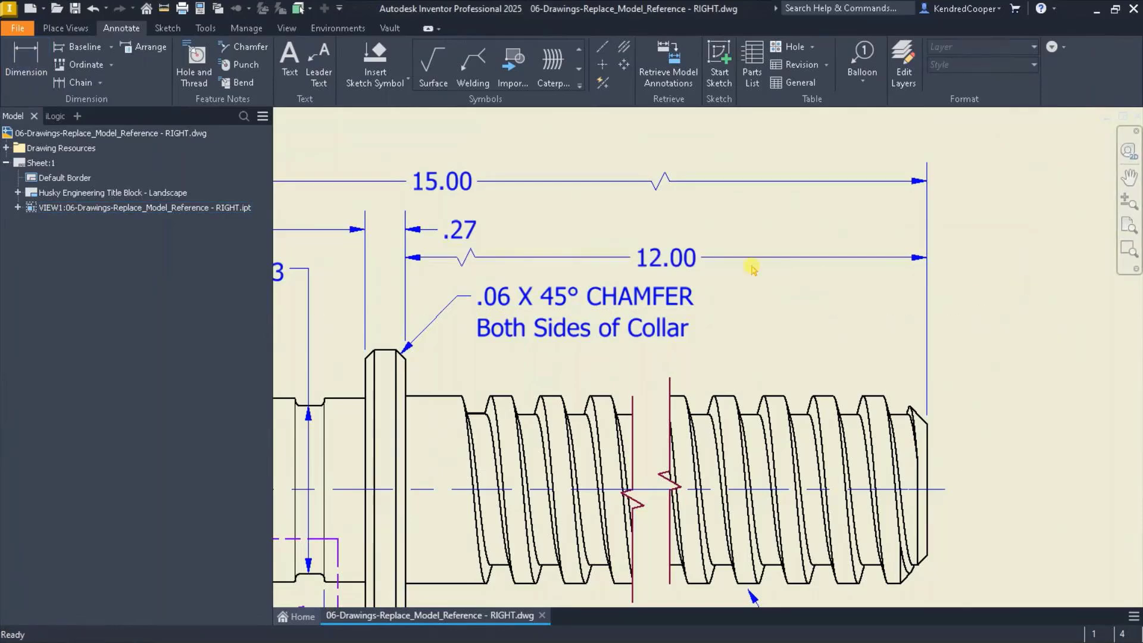
- Try the Default - mm (ANSI) and Default - mm [in] (ANSI) styles on the new collar-to-end dimension
click(672, 258)
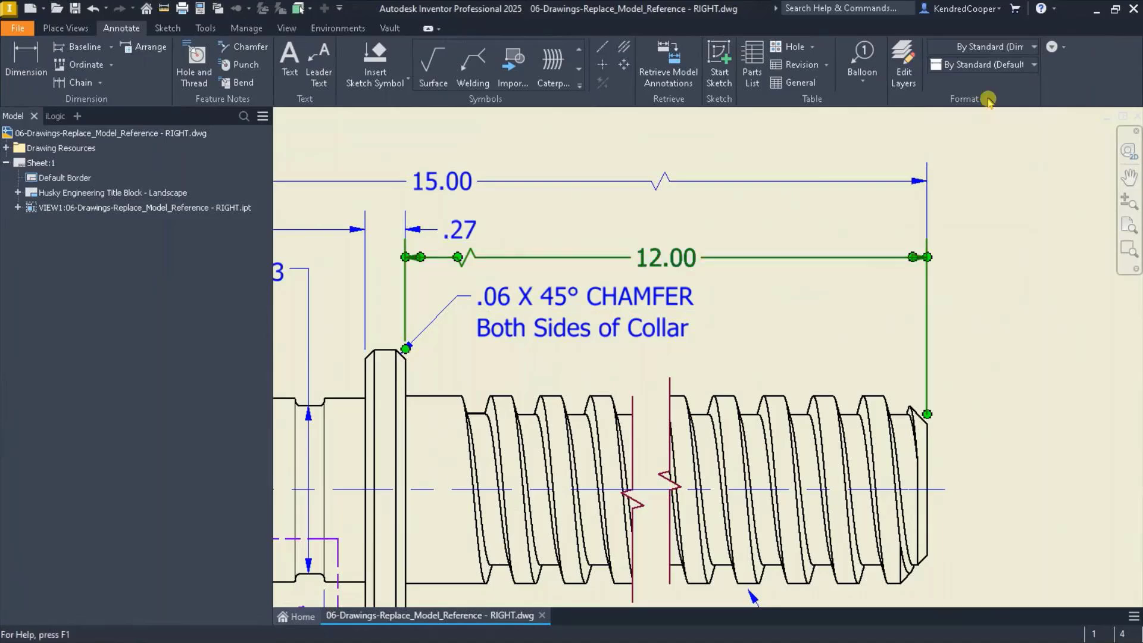
click(1034, 65)
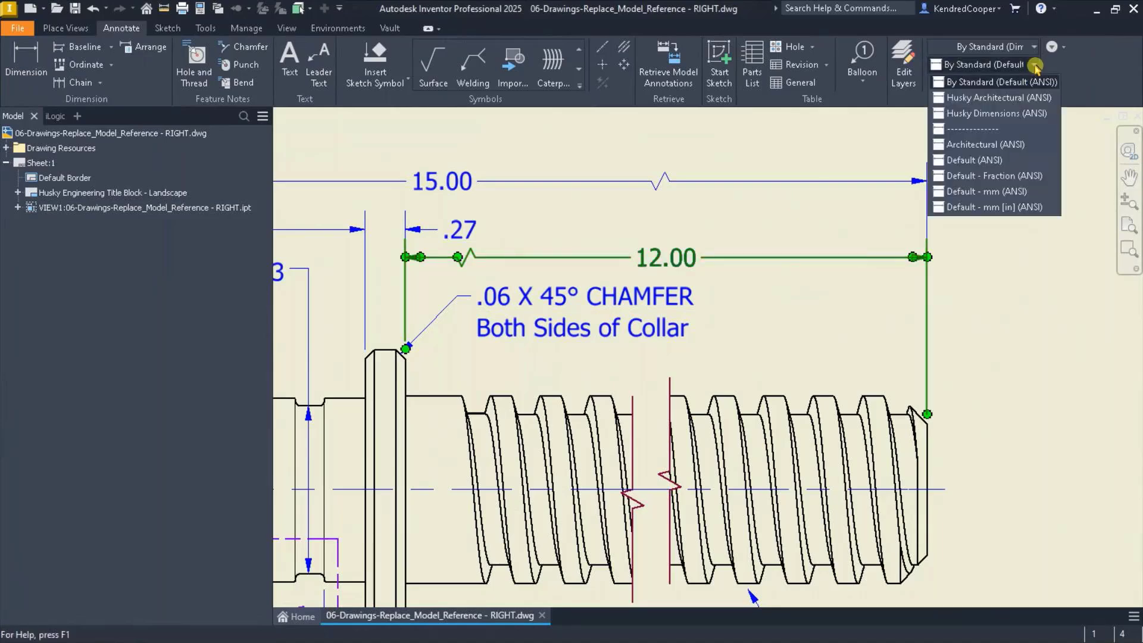
click(1039, 191)
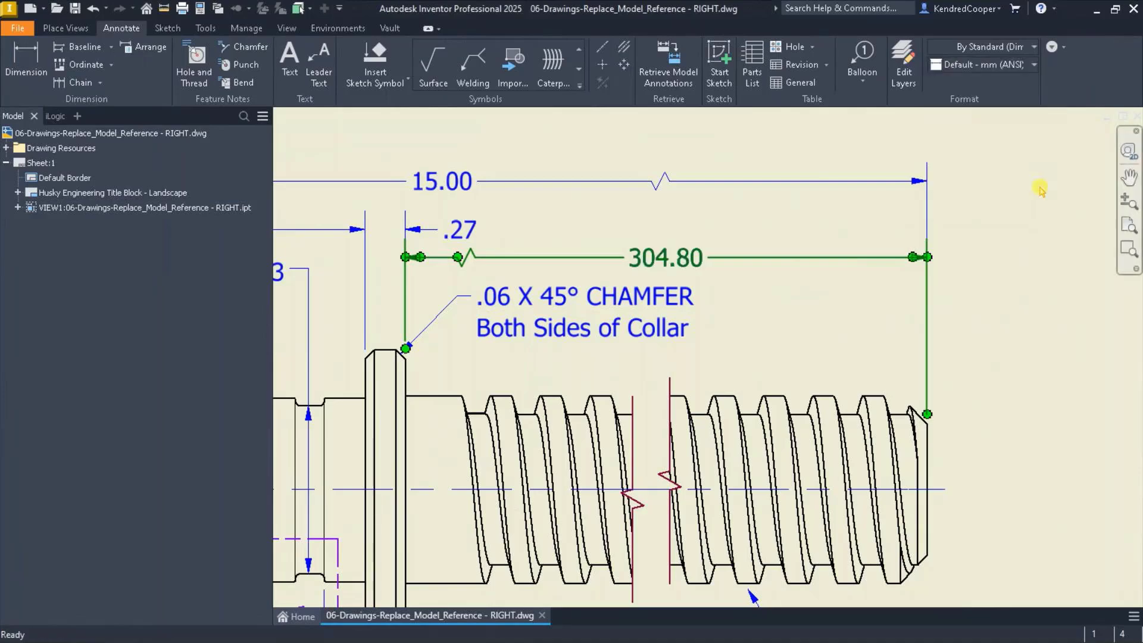
click(1020, 65)
click(1048, 208)
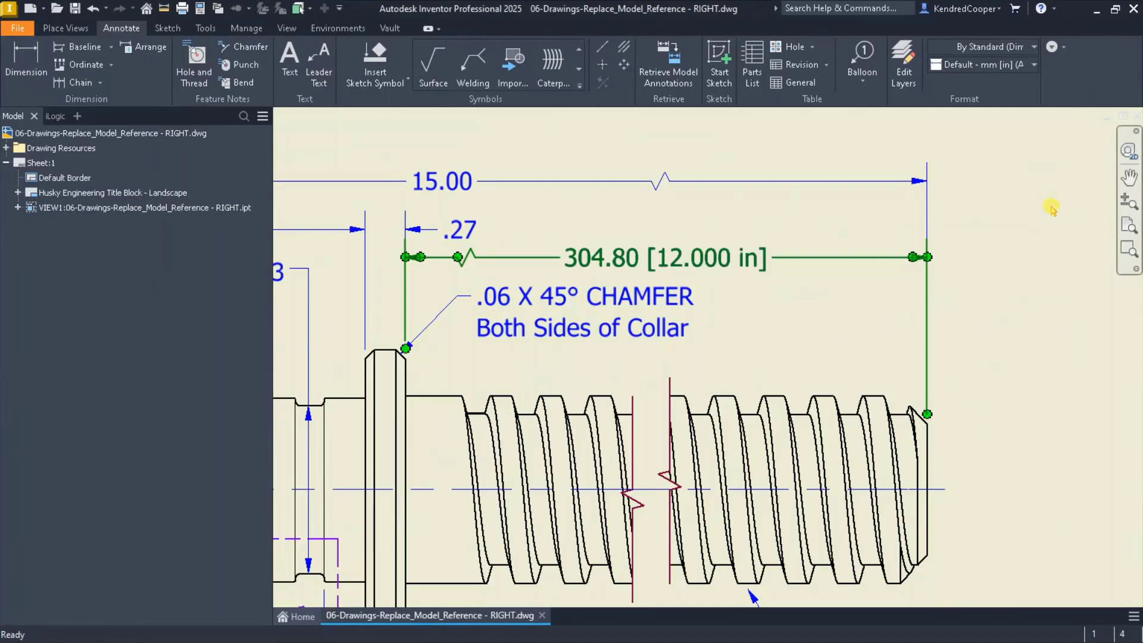
- Set the collar-to-end dimension's style to Husky Dimensions (ANSI)
click(990, 225)
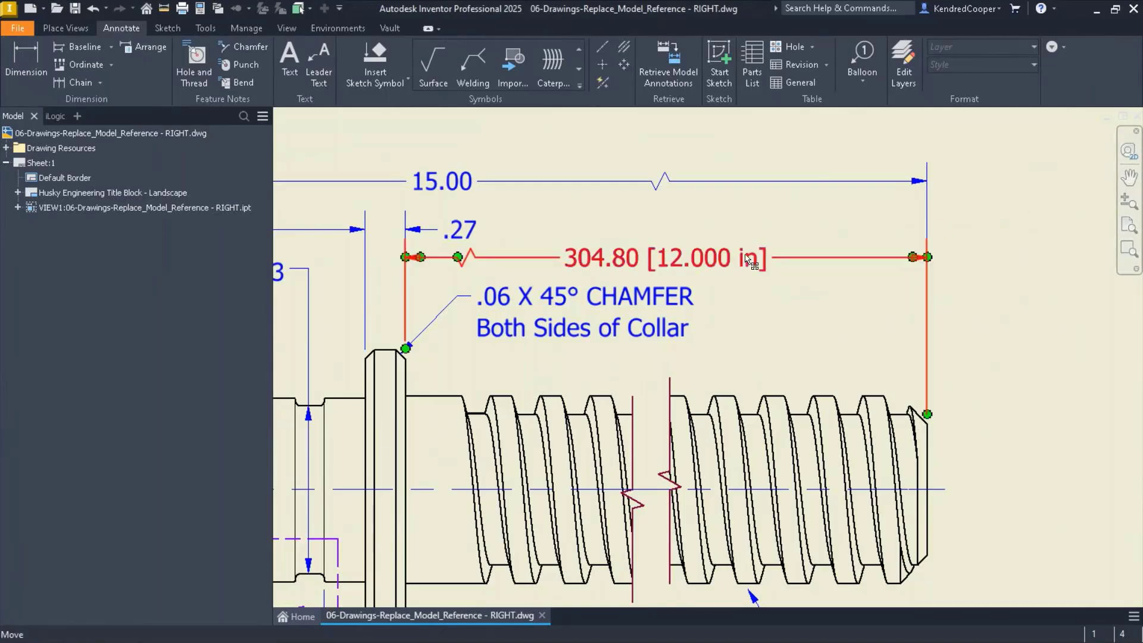
click(1012, 64)
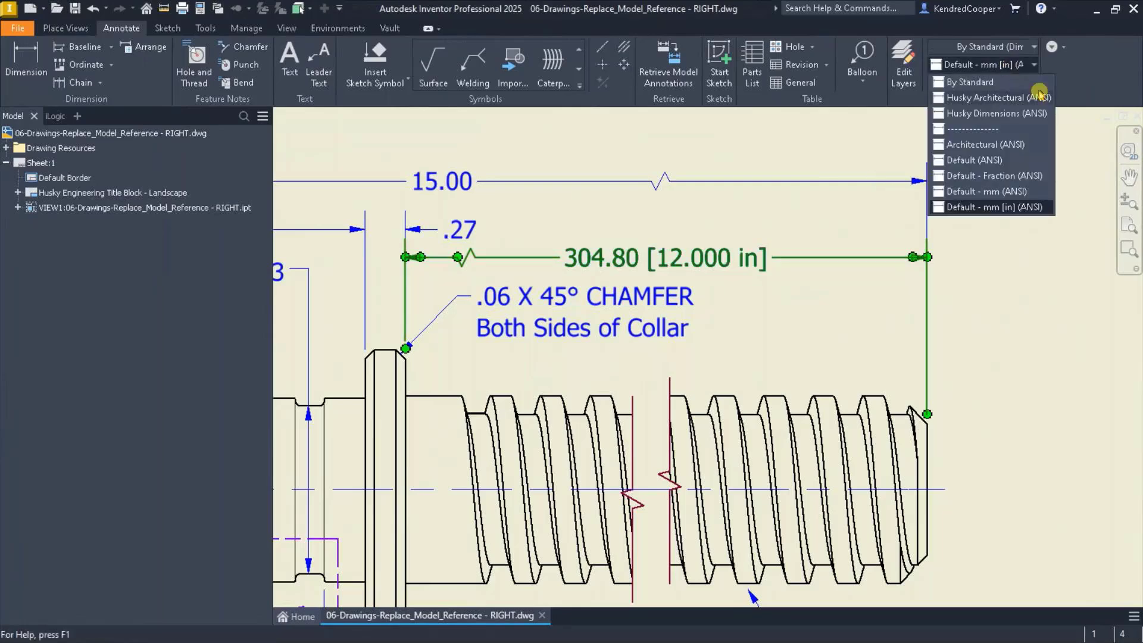
click(1036, 114)
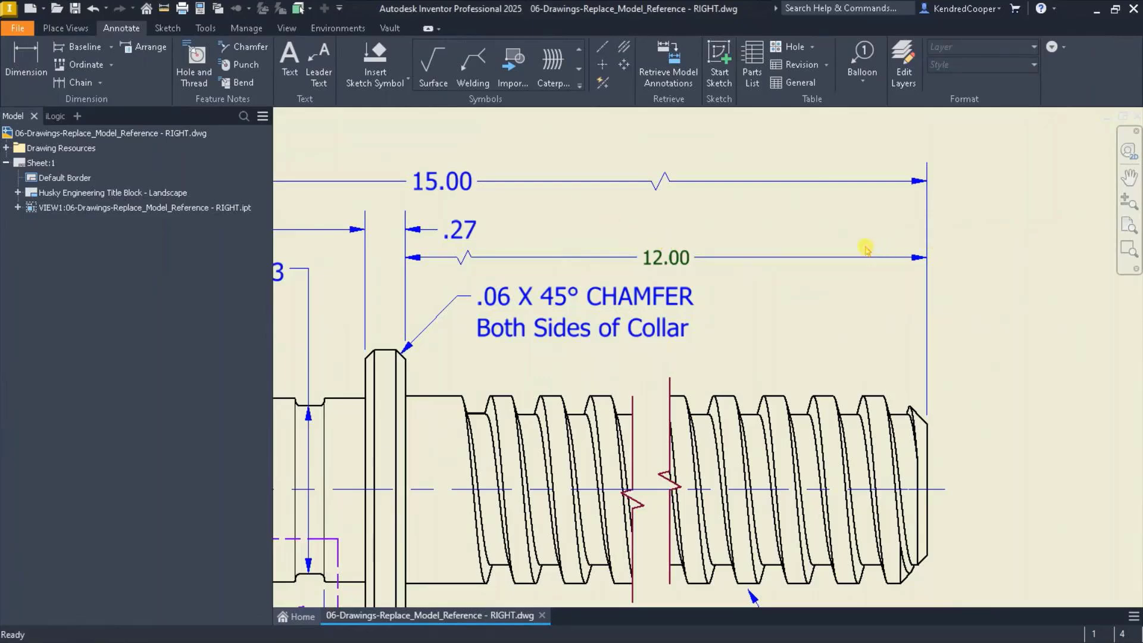
- Try to apply the Husky Dimensions (ANSI) style to the 15.00, 2.73 and .27 dimensions together
middle_drag(707, 244, 805, 268)
click(735, 213)
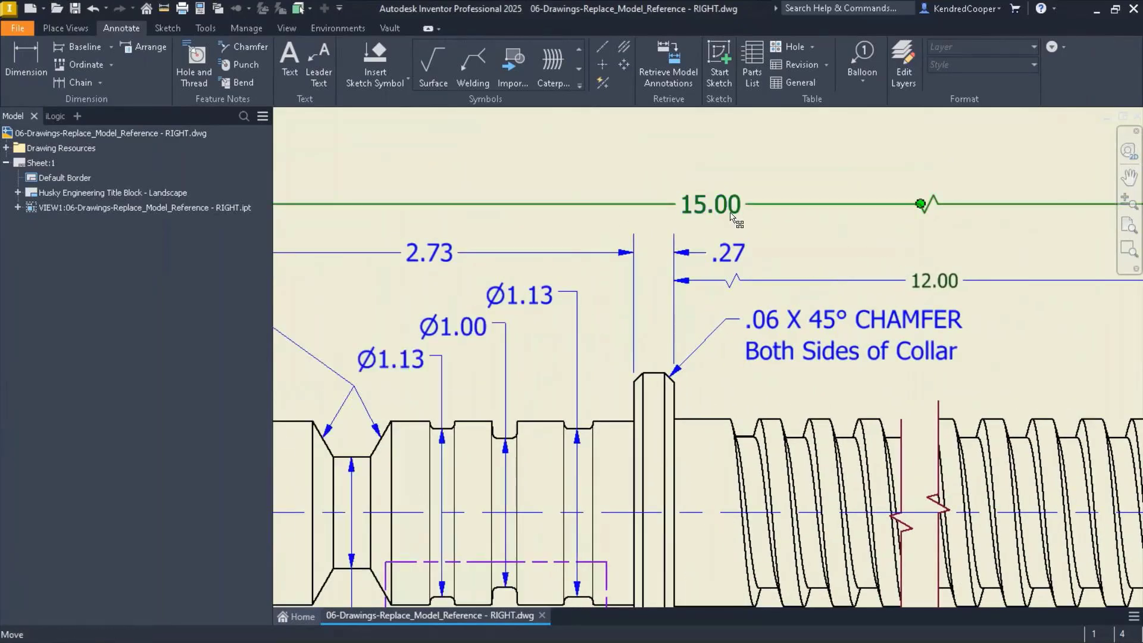
shift+click(592, 252)
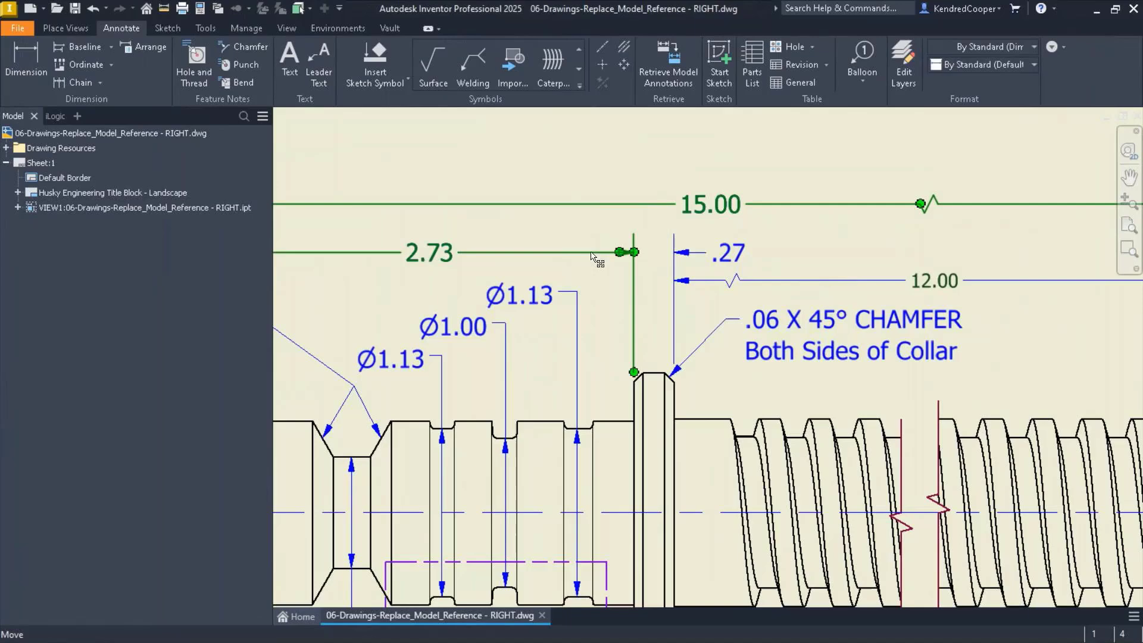
shift+click(705, 251)
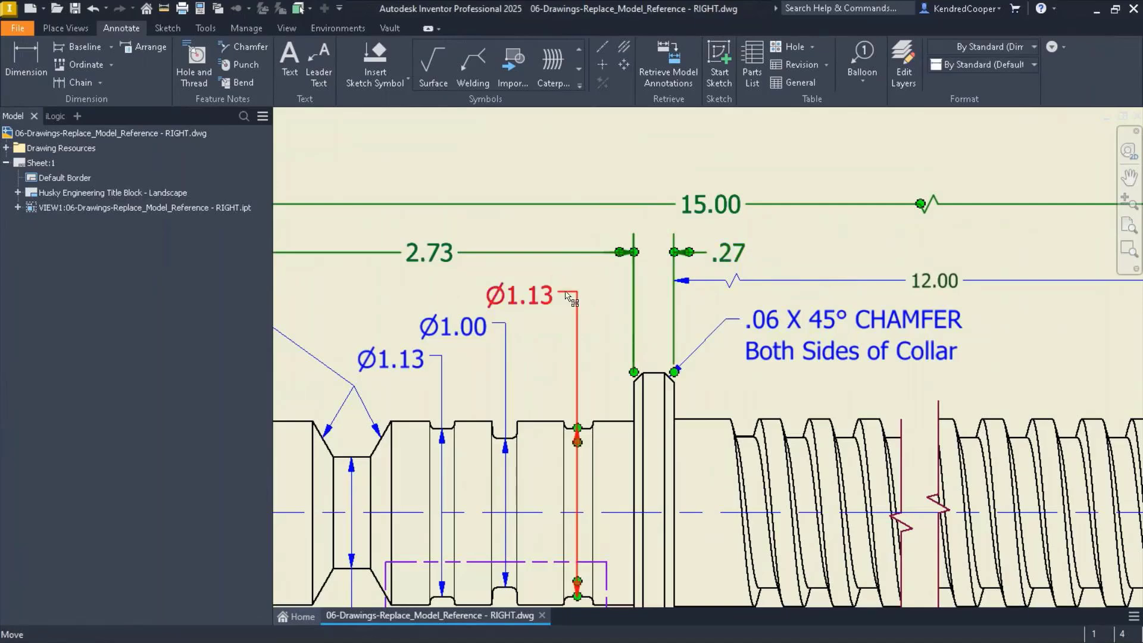
click(982, 65)
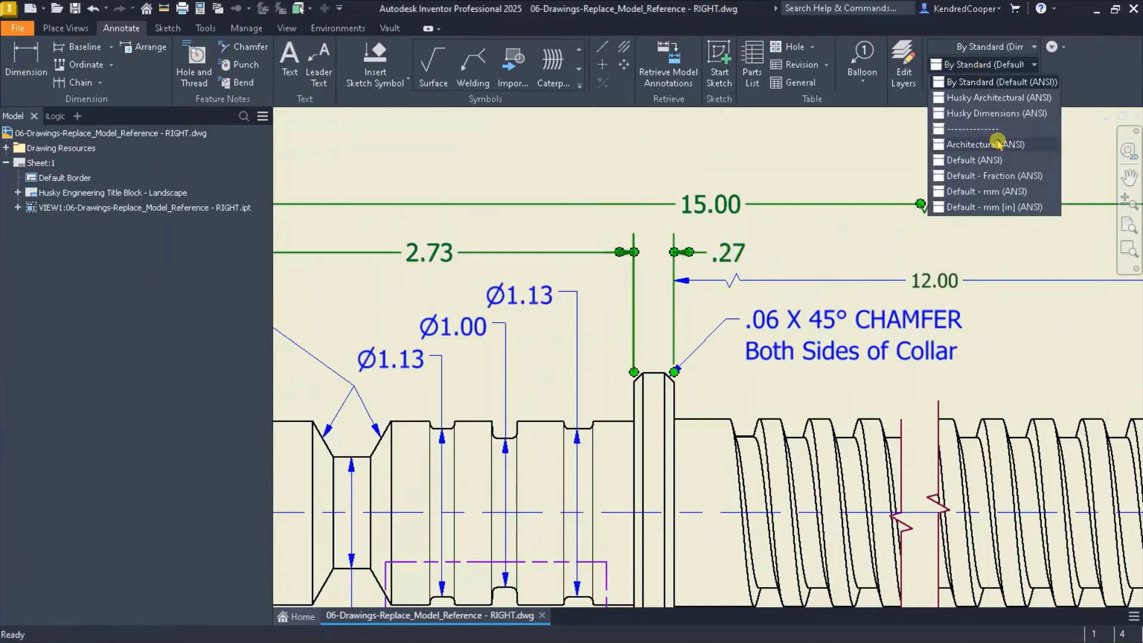
click(1005, 113)
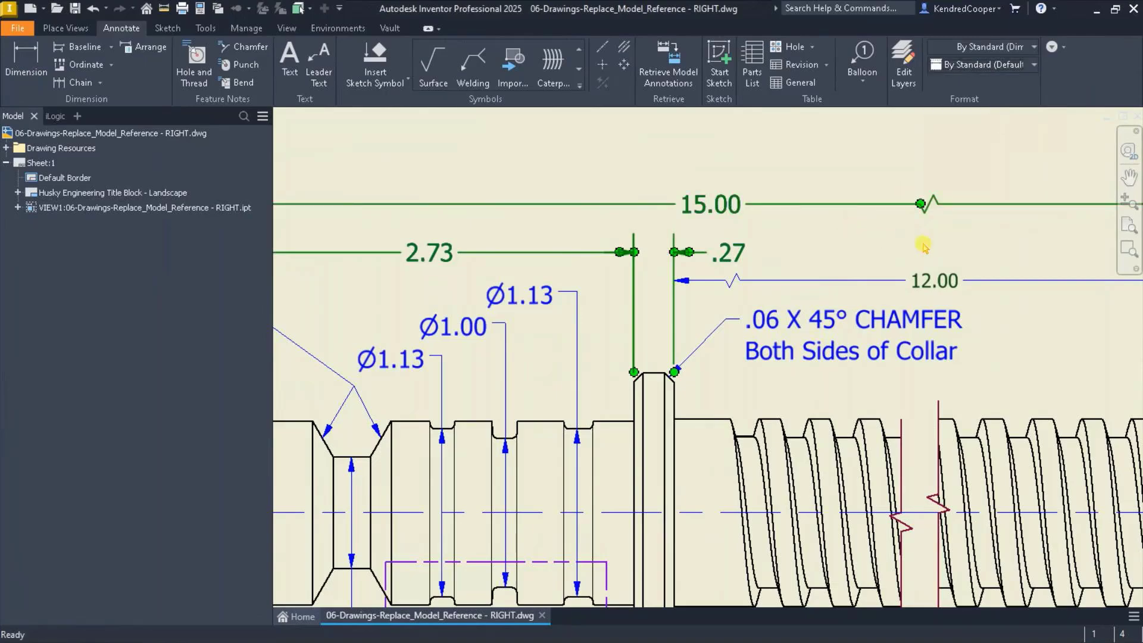
click(919, 242)
- Copy the properties of the 12.00 collar-to-end dimension to the .27 collar width and 15.00 overall length dimensions
middle_drag(919, 242, 808, 237)
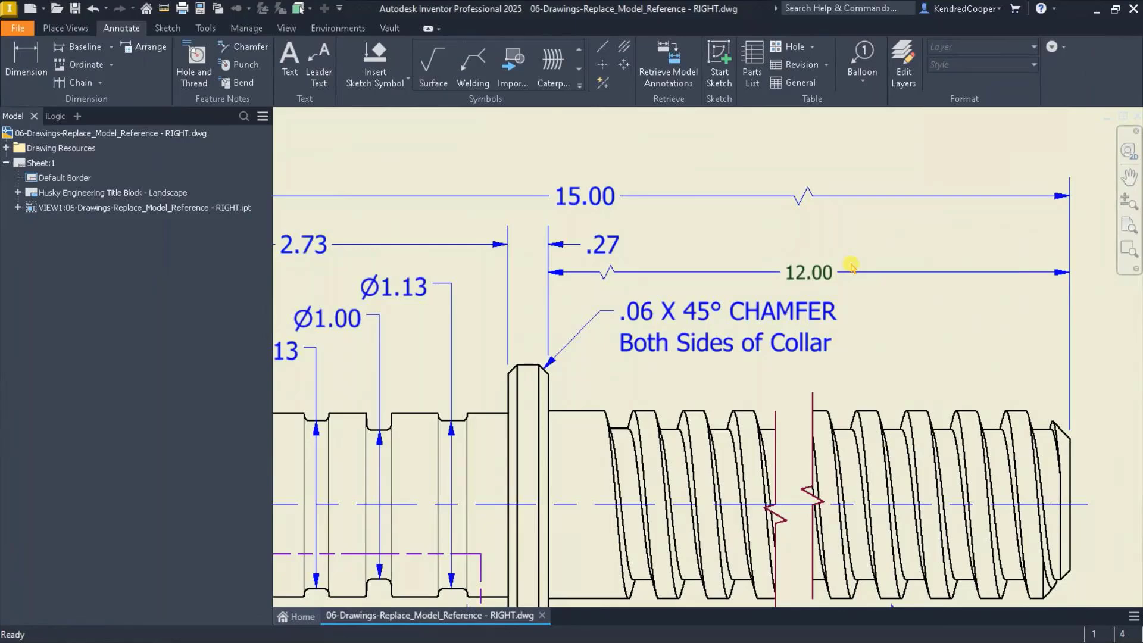
click(831, 272)
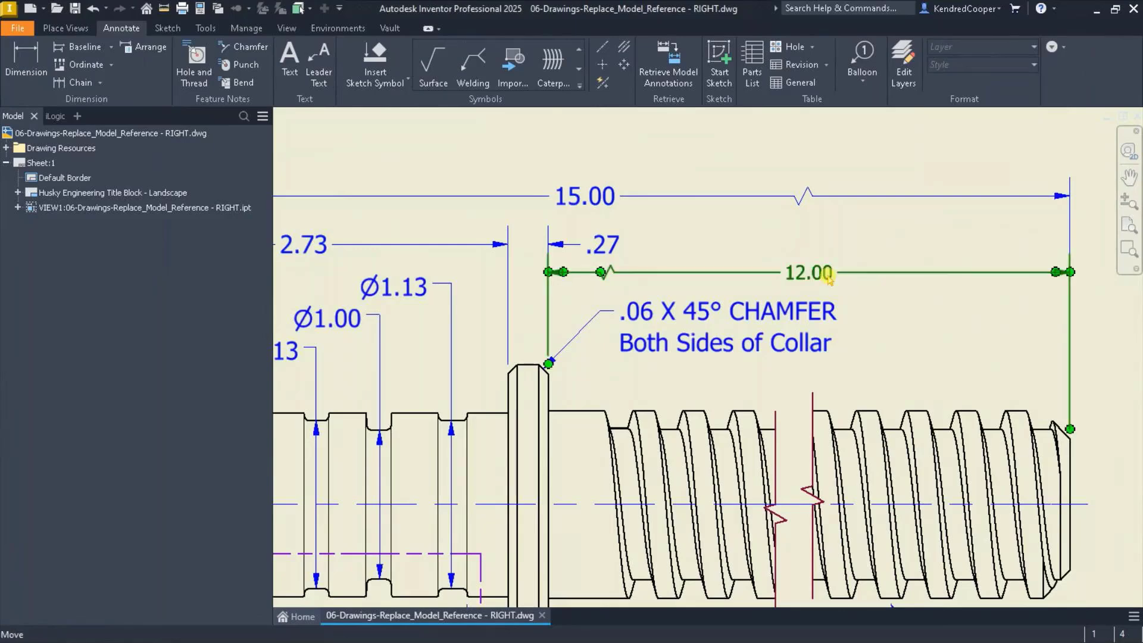
right_click(830, 275)
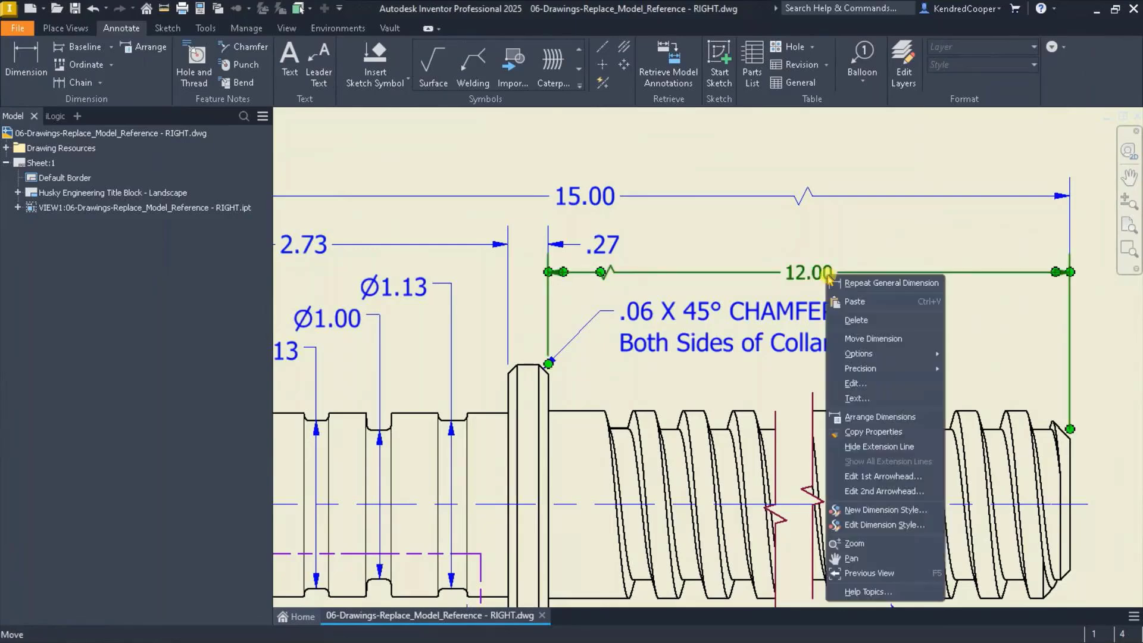
click(891, 432)
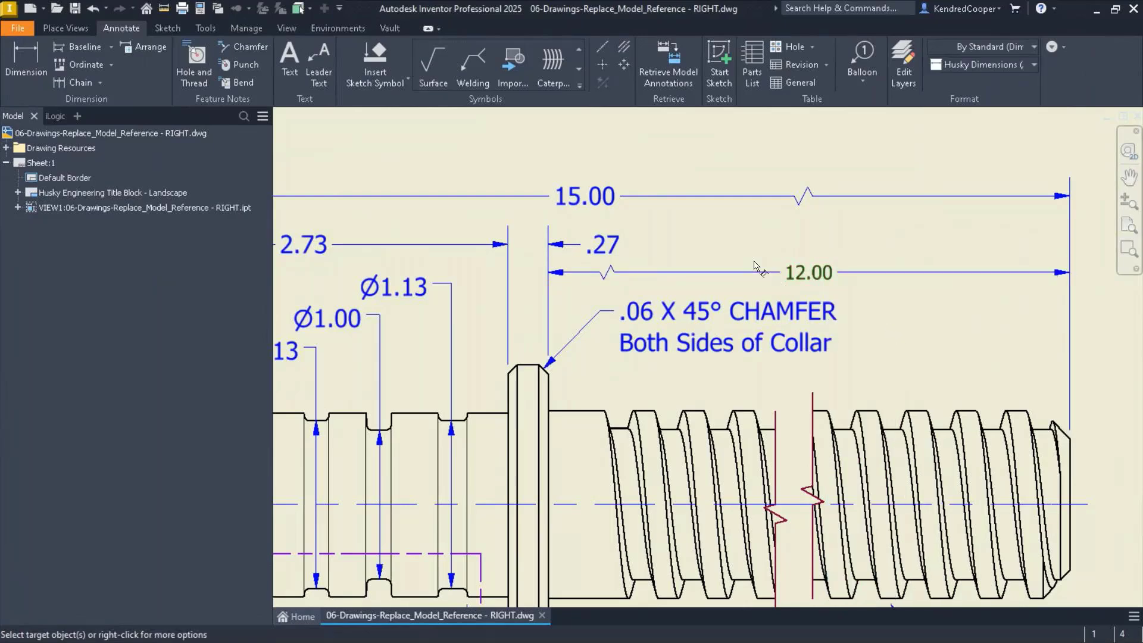
click(616, 246)
click(613, 195)
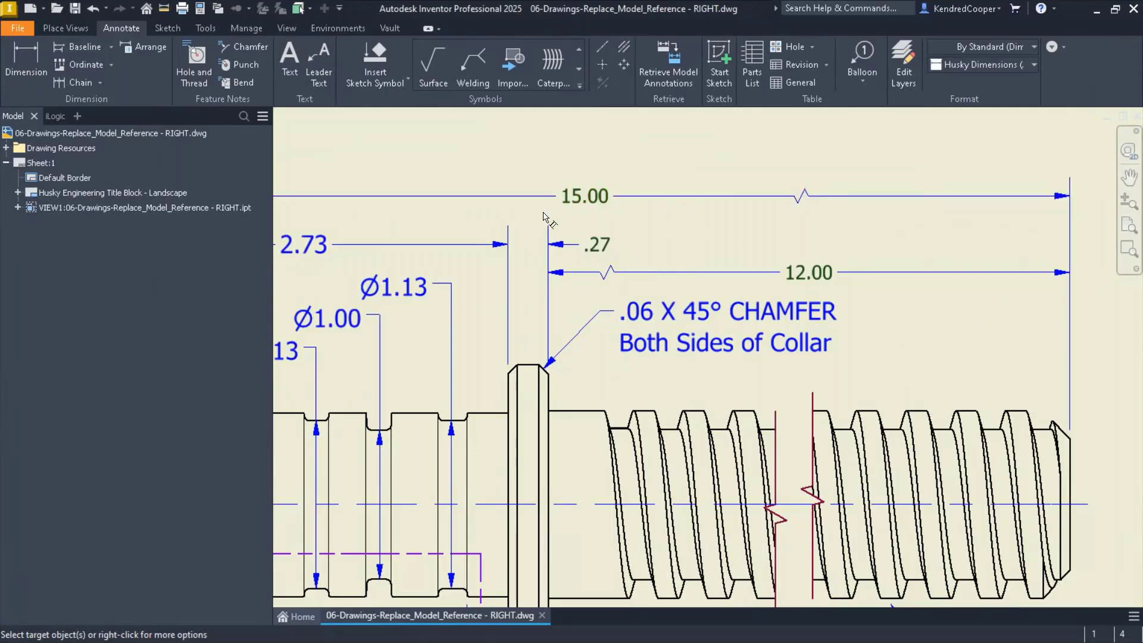
- Copy the same dimension properties to all remaining dimensions on the sheet, including those in Detail A, and check the views
scroll(896, 229, down, 2)
scroll(896, 229, down, 3)
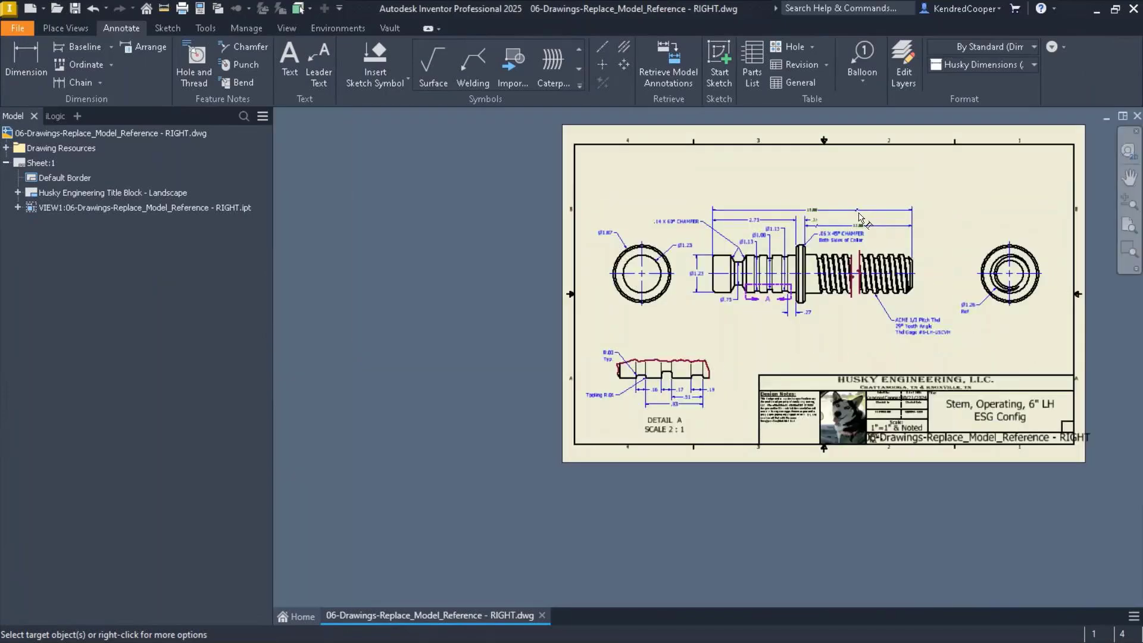
mouse_move(525, 120)
mouse_down()
mouse_move(743, 275)
mouse_move(1125, 509)
mouse_up()
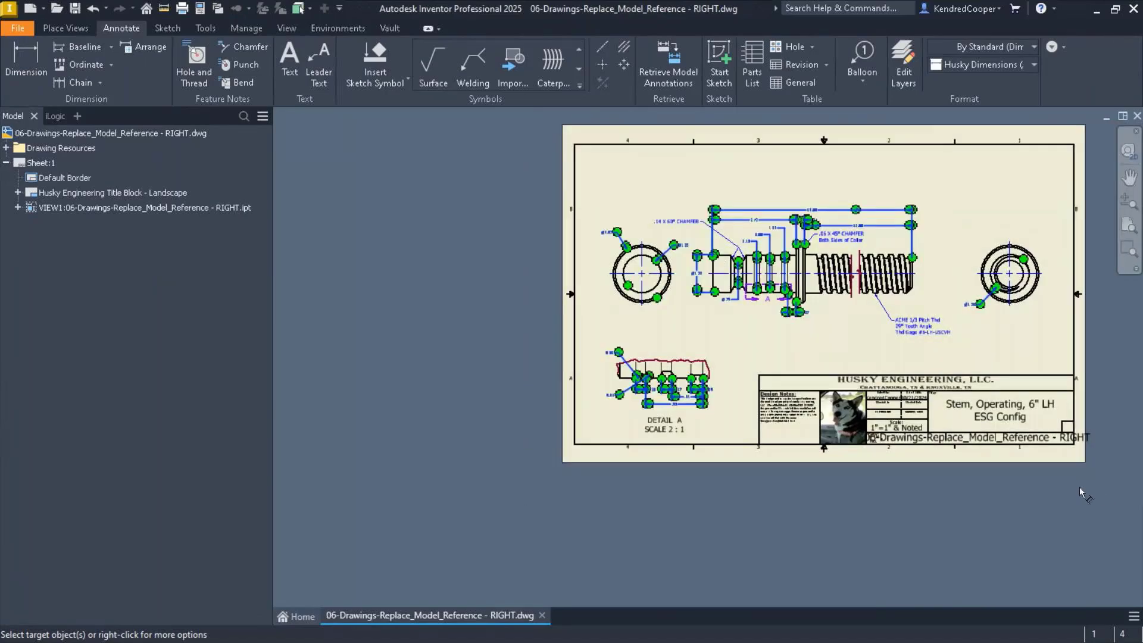
scroll(646, 414, up, 5)
scroll(646, 414, up, 2)
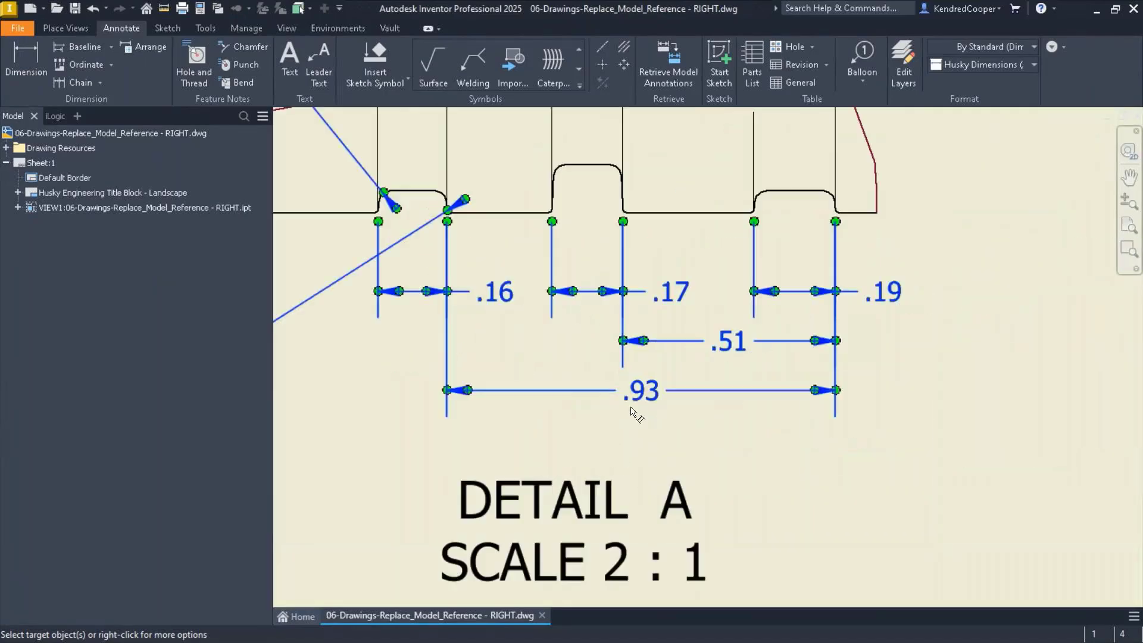
click(702, 426)
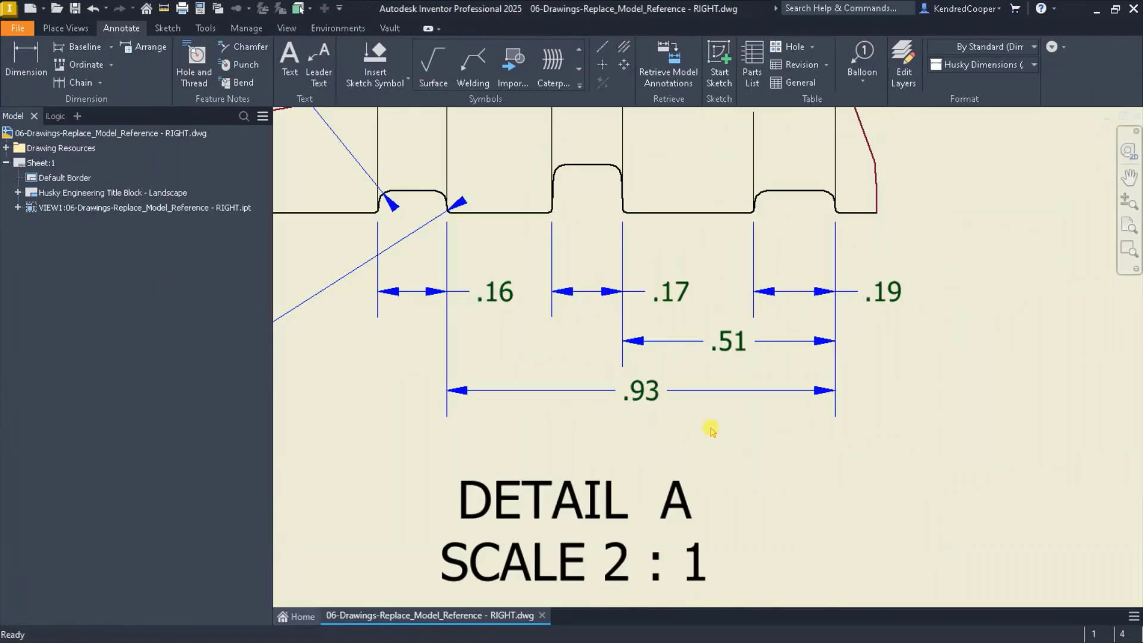
middle_drag(711, 430, 865, 467)
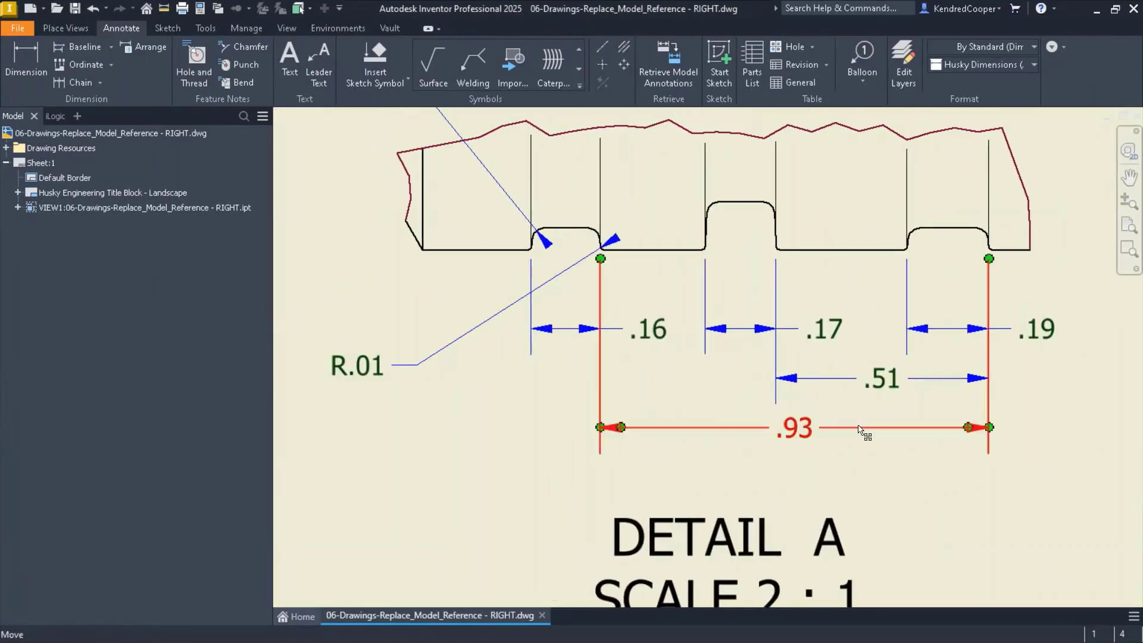
scroll(868, 322, down, 2)
middle_drag(1006, 278, 771, 395)
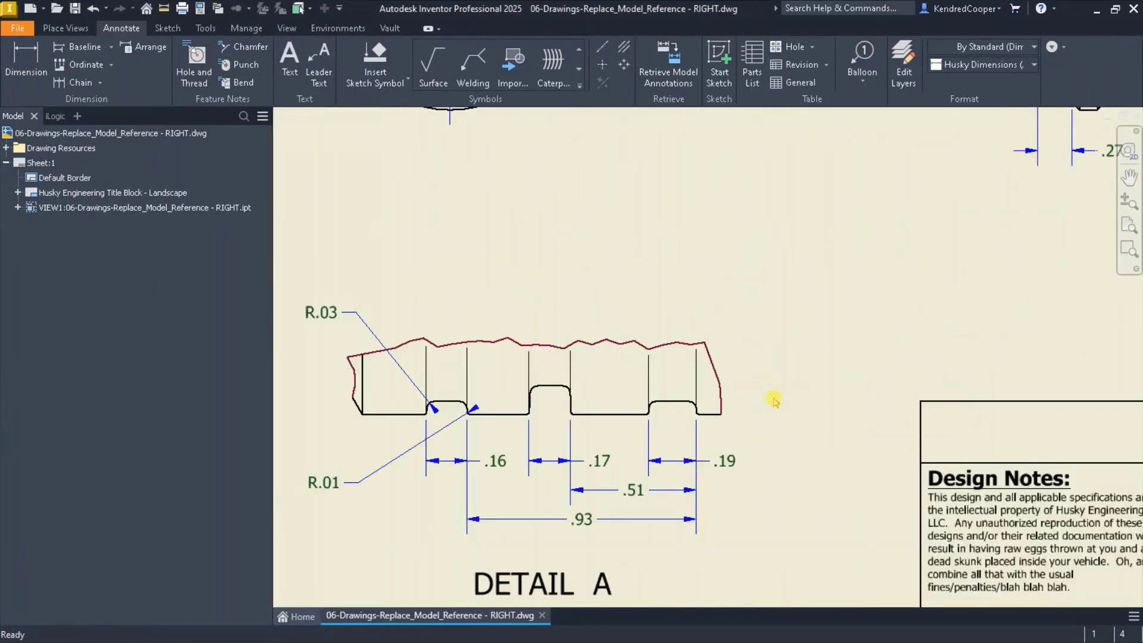
scroll(774, 390, down, 2)
key(Home)
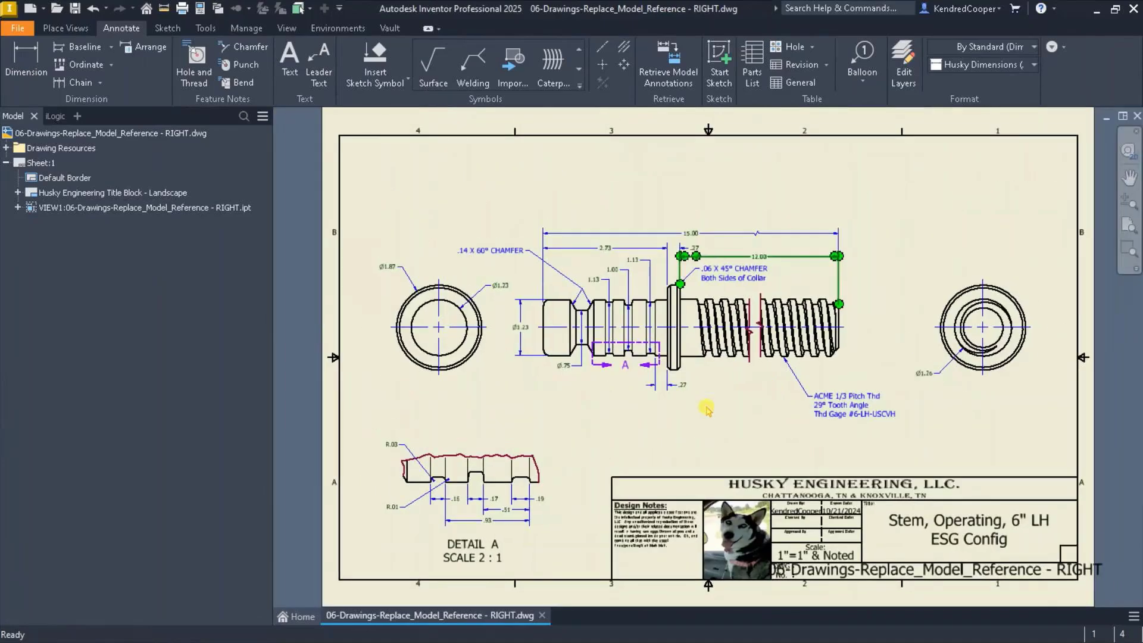
click(647, 416)
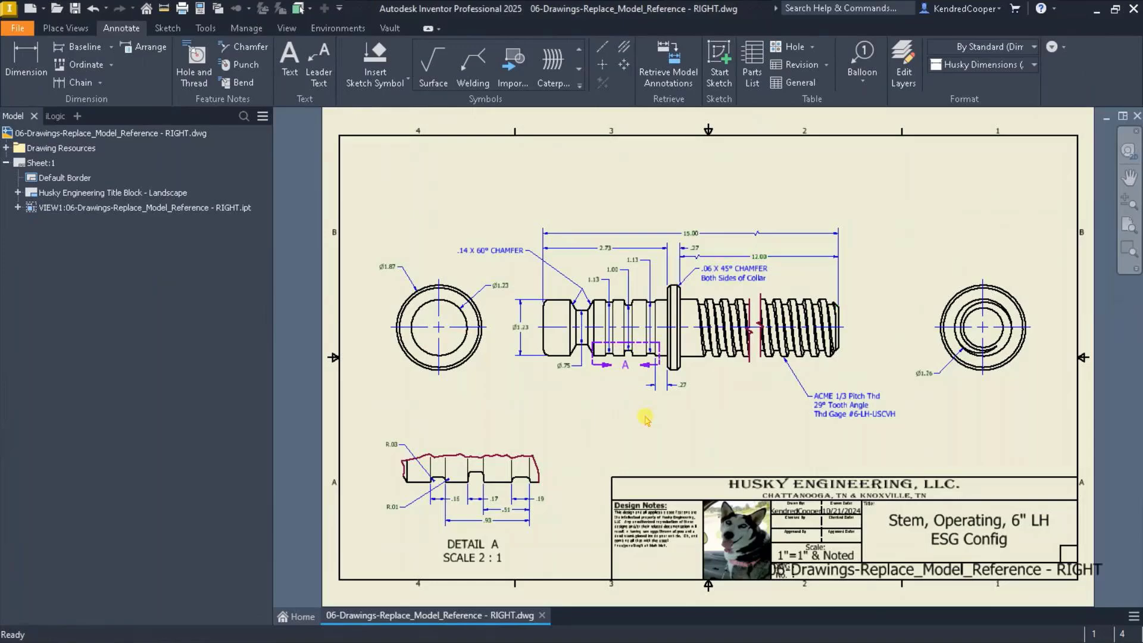
- Open the drawing 06-Drawings-Section_All_Parts.dwg from the workspace
click(60, 12)
scroll(539, 417, down, 10)
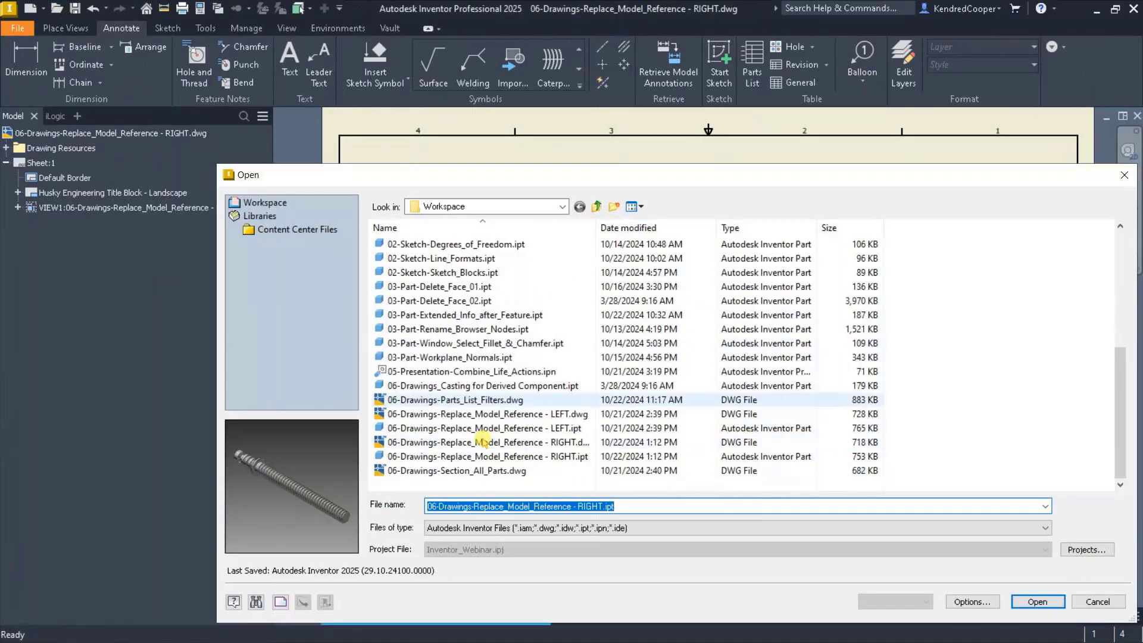
click(516, 471)
double_click(517, 471)
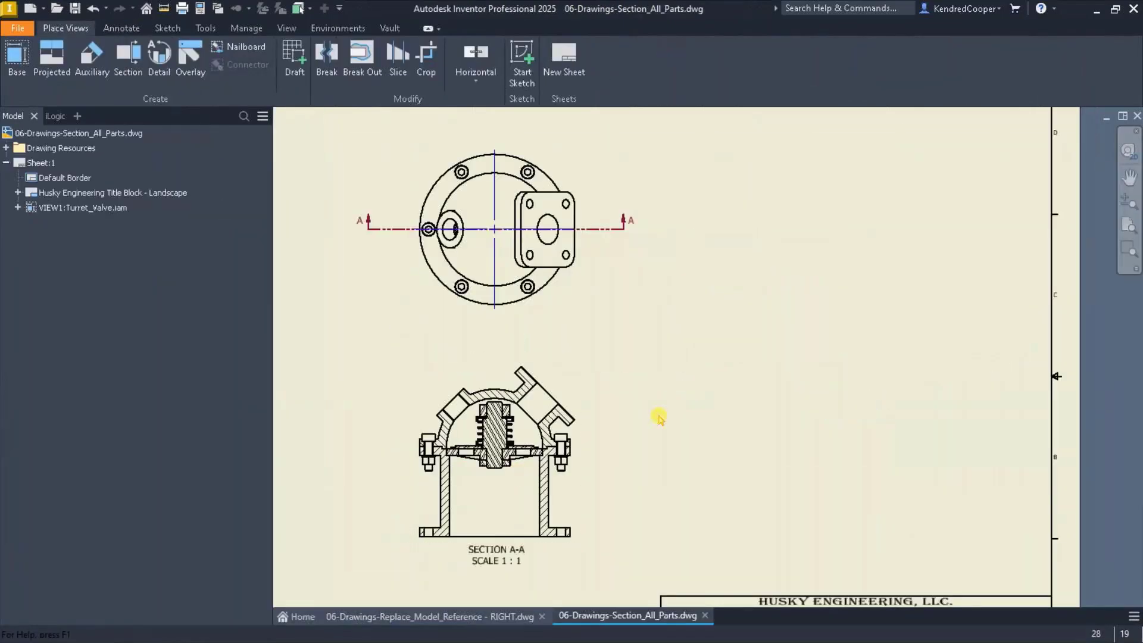
- Examine section view A-A of the turret valve, checking which parts and fasteners are cut by the section
click(592, 381)
middle_drag(646, 349, 732, 310)
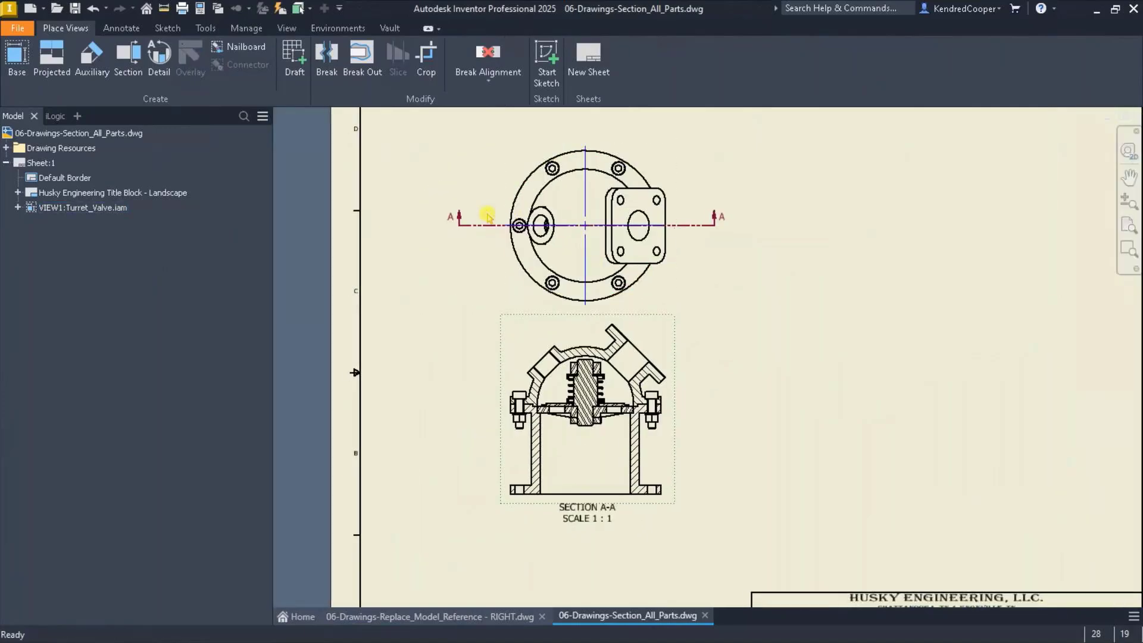
drag(487, 226, 481, 237)
scroll(578, 477, up, 2)
scroll(562, 435, up, 2)
middle_drag(293, 370, 383, 389)
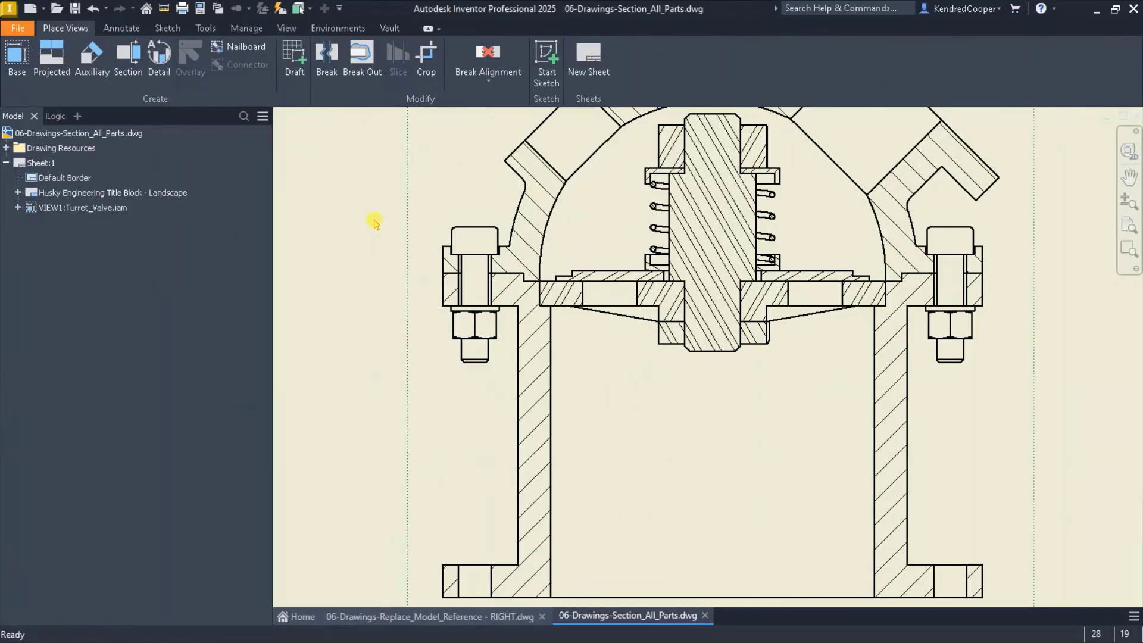
drag(386, 215, 353, 258)
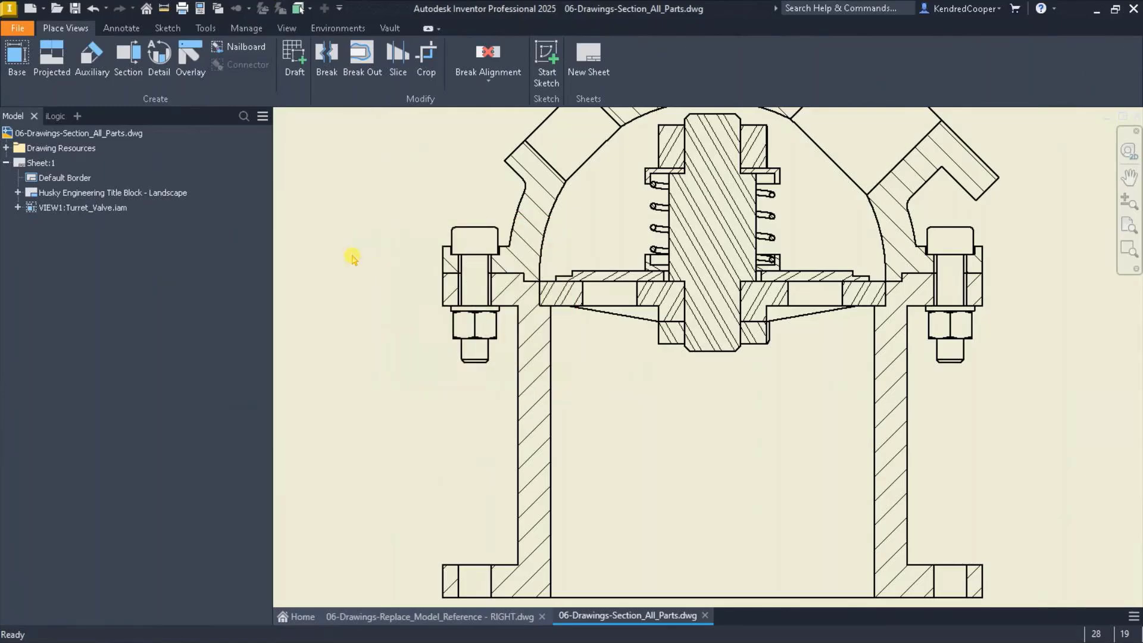
drag(368, 206, 334, 220)
- Expand VIEW1 and its section view A down to the component list of Turret_Valve.iam
click(89, 210)
click(18, 207)
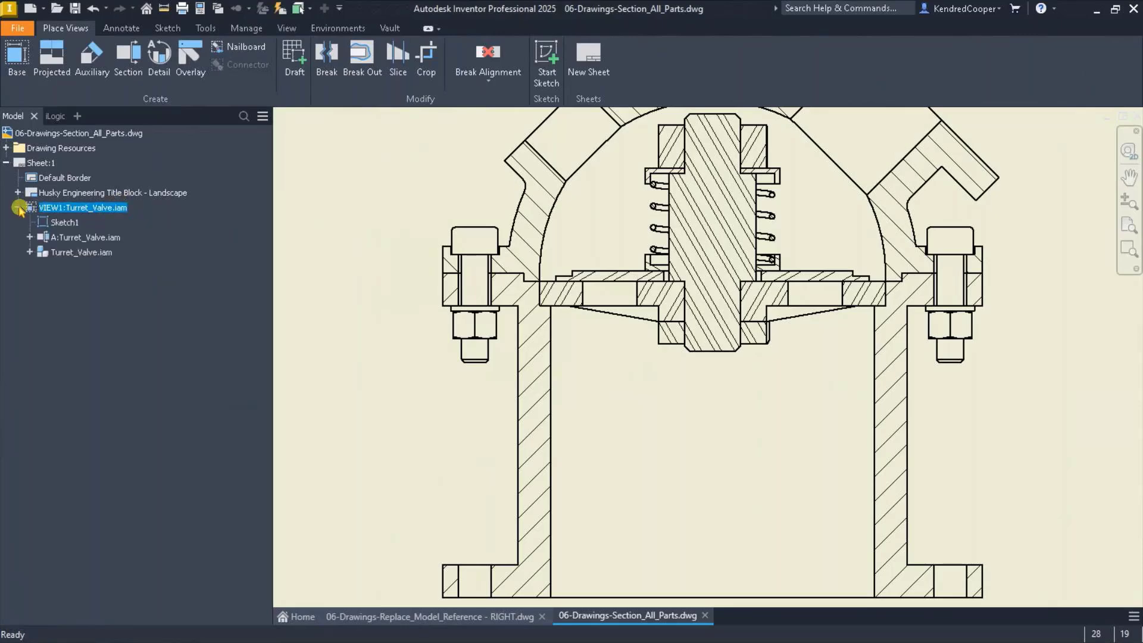
click(71, 238)
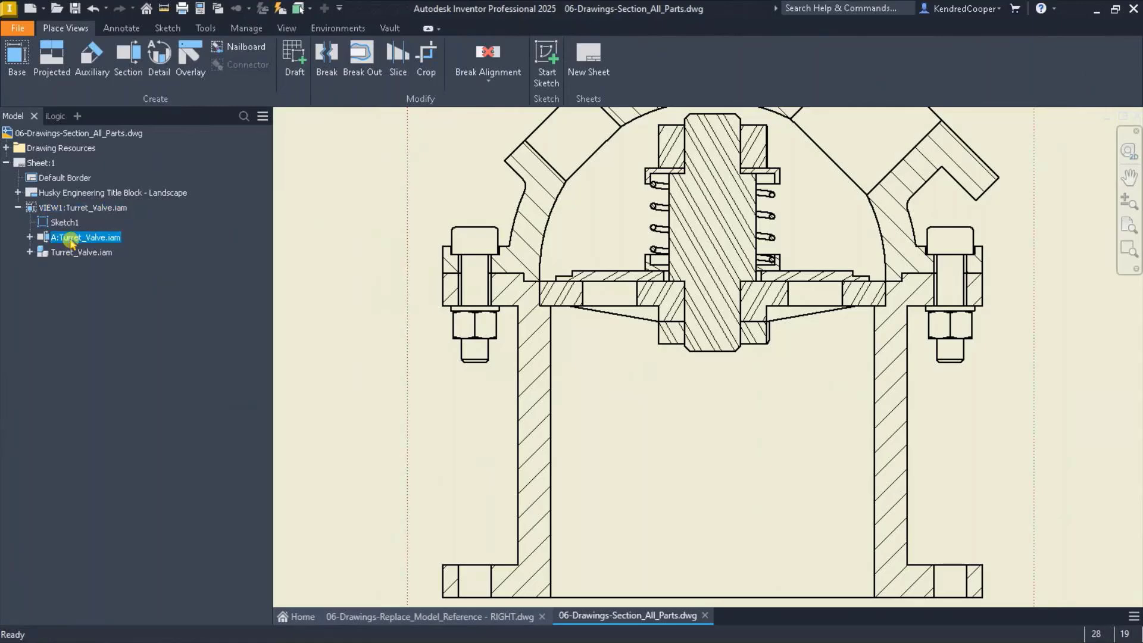
click(28, 238)
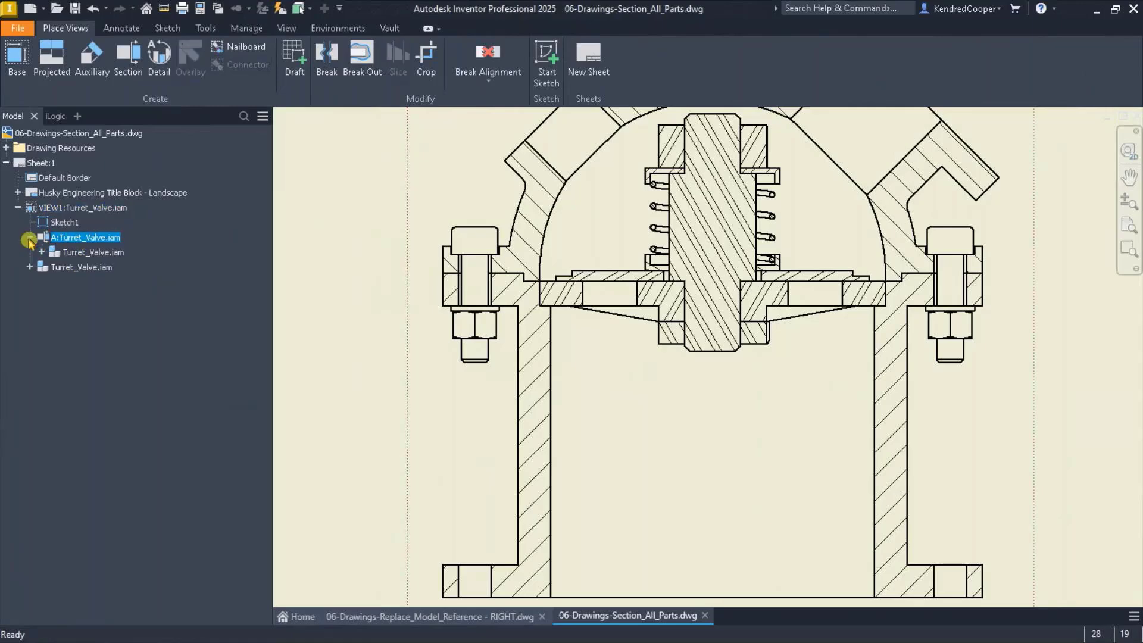
click(70, 253)
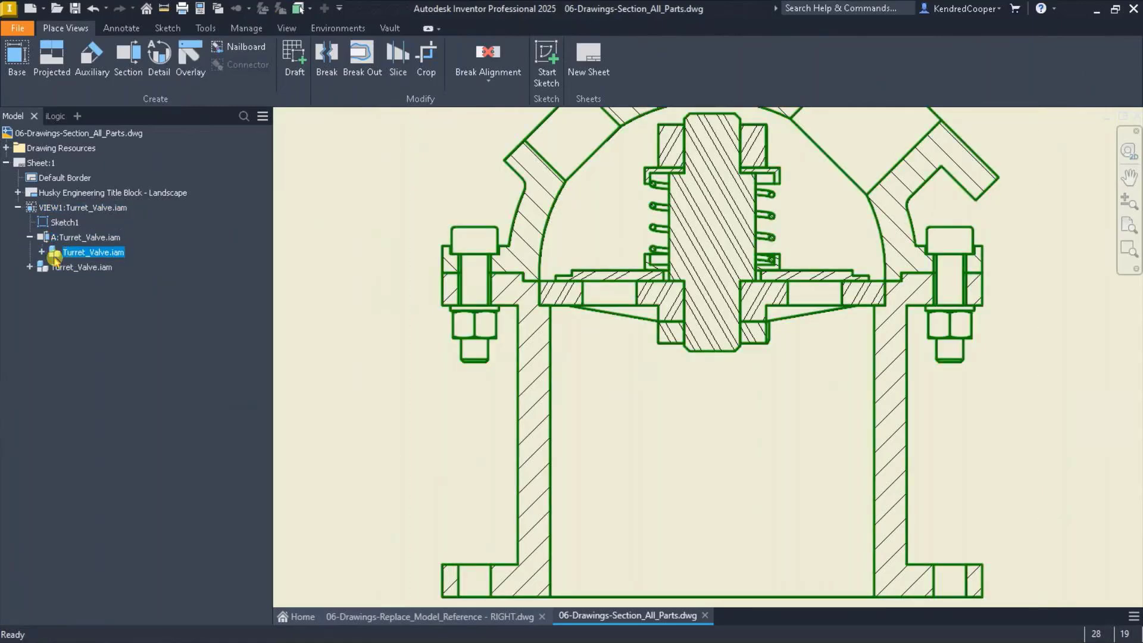
click(41, 251)
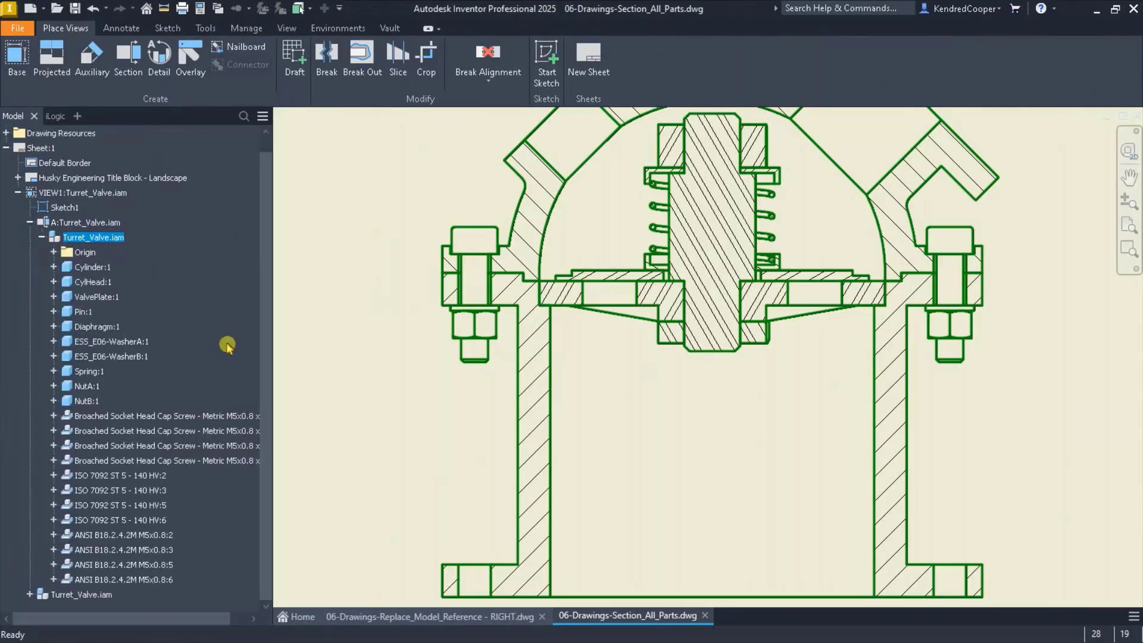
- Set section participation to Section for all the socket head cap screws, ISO 7092 washers and ANSI B18.2.4.2M nuts in section view A
click(152, 419)
shift+click(136, 579)
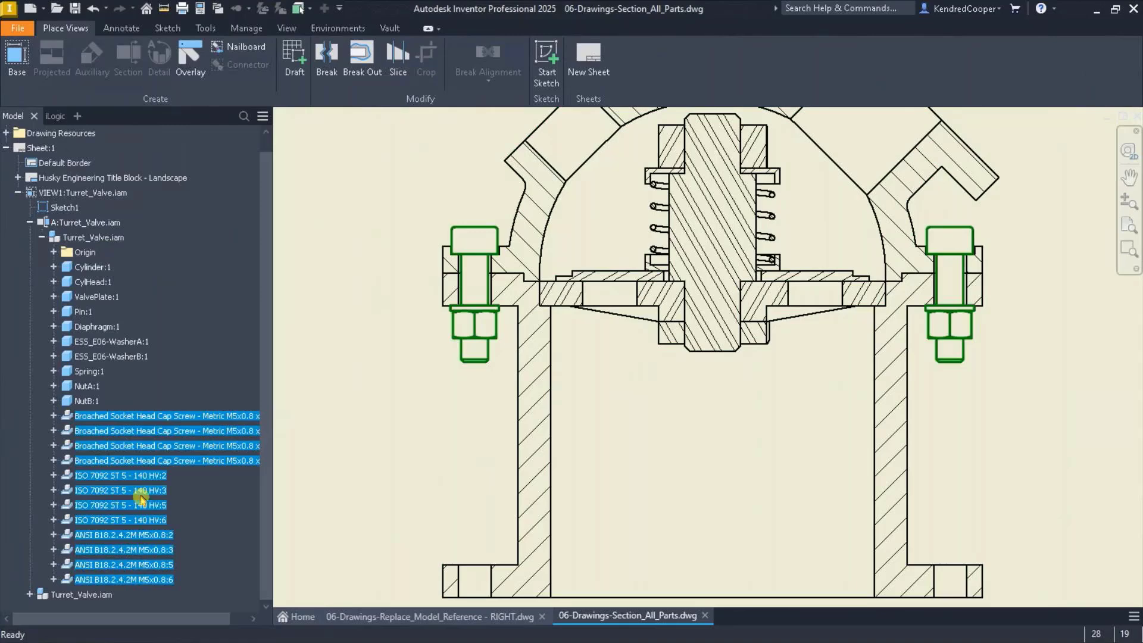
right_click(135, 447)
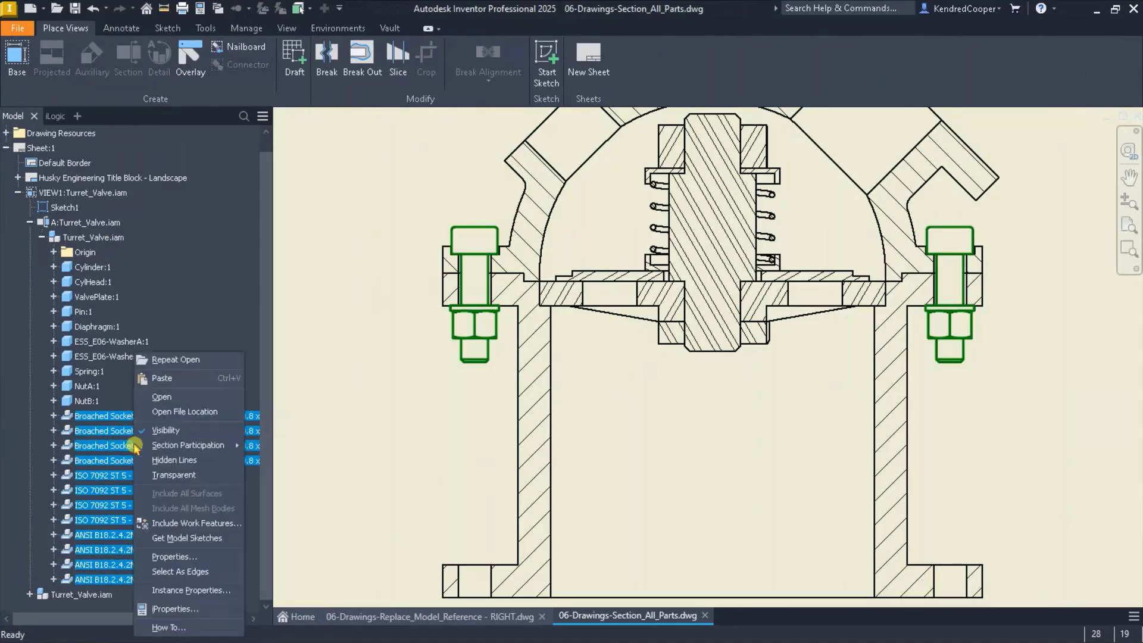
mouse_move(217, 451)
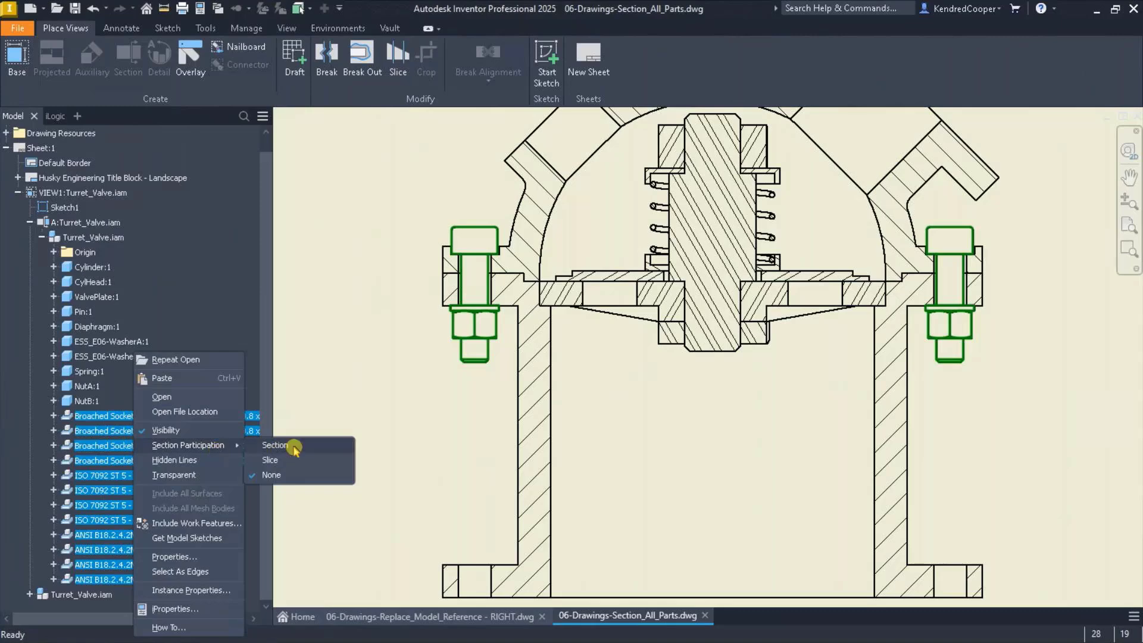
click(275, 446)
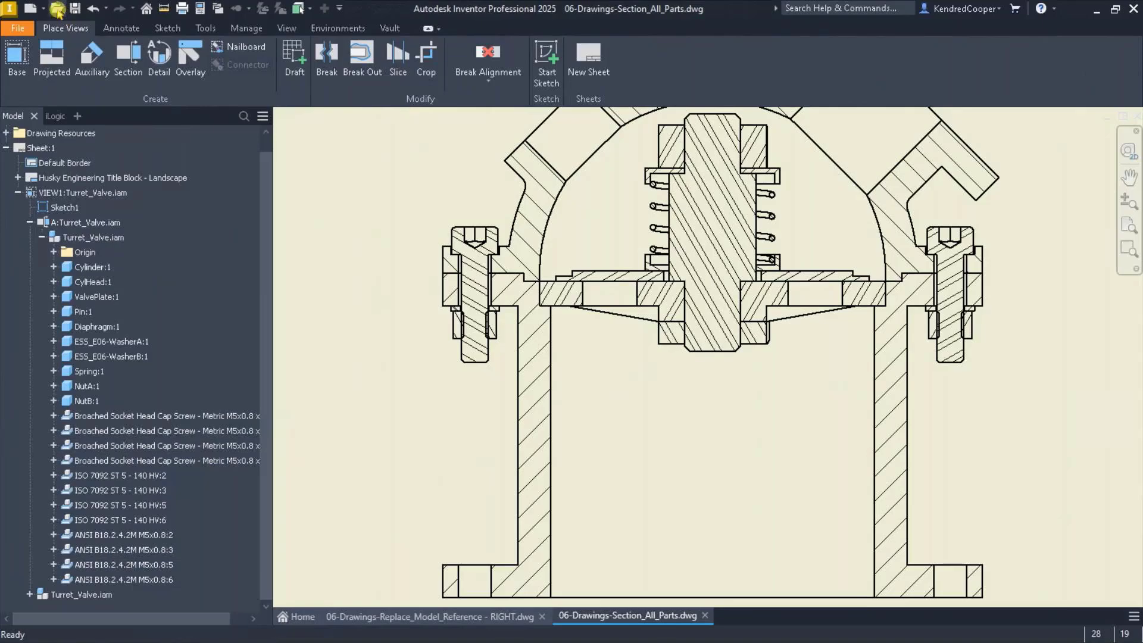
- Open the drawing 06-Drawings-Parts_List_Filters.dwg from the workspace
key(ctrl+o)
scroll(500, 381, down, 6)
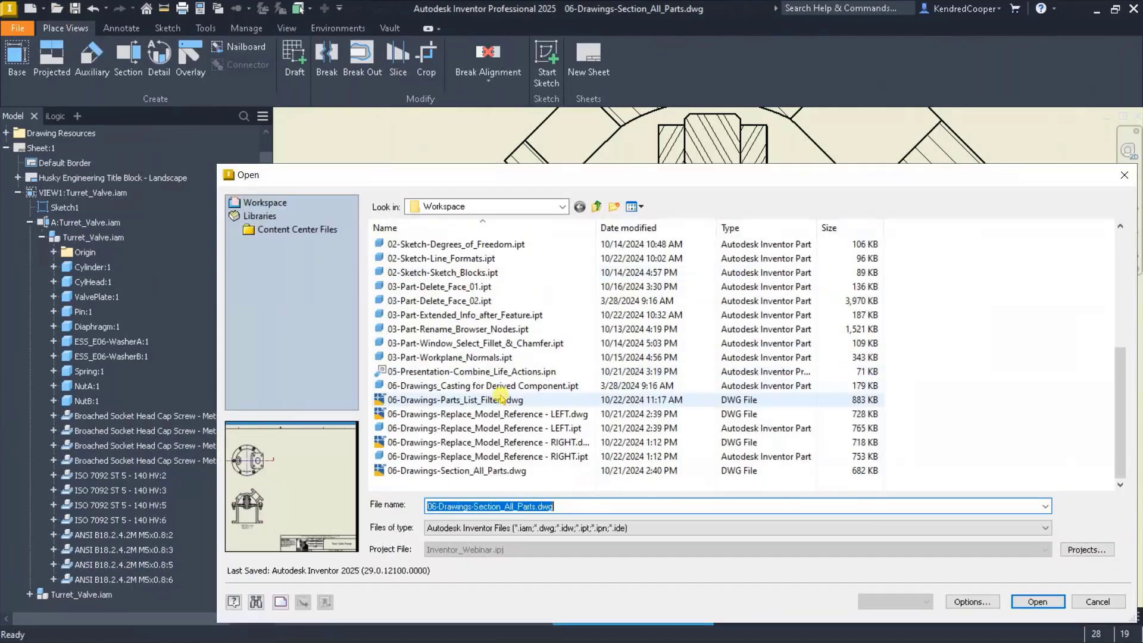
double_click(453, 400)
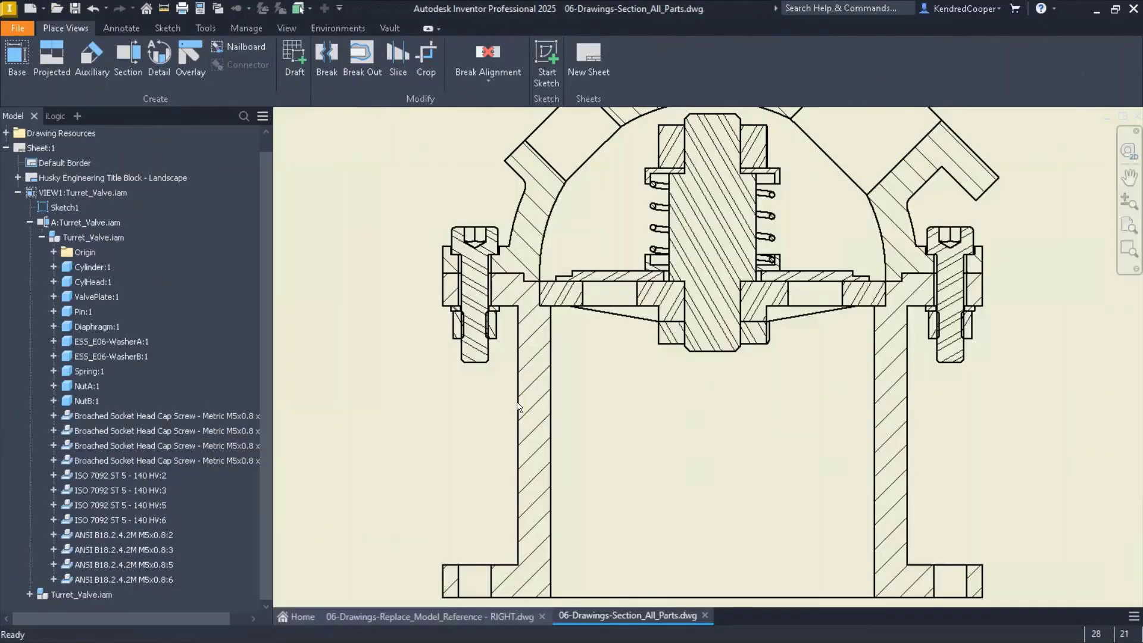
mouse_move(768, 381)
middle_down()
mouse_move(651, 396)
mouse_move(619, 416)
middle_up()
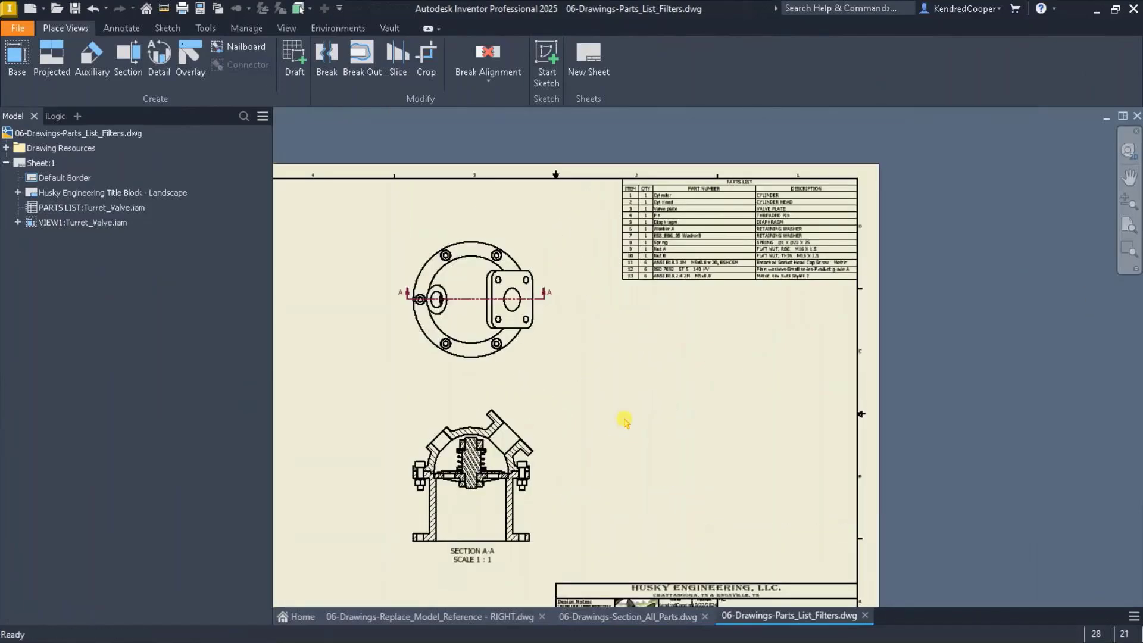
- Open the Turret_Valve.iam parts list on the sheet for editing and bring up its filter settings
scroll(738, 319, up, 5)
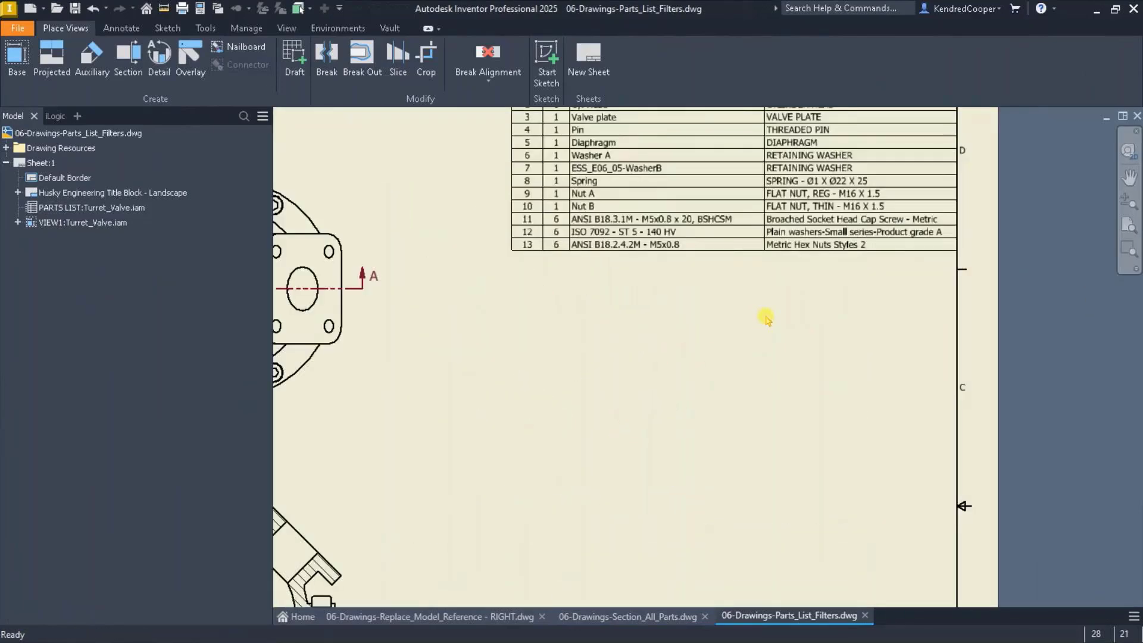
scroll(765, 325, up, 1)
mouse_move(773, 339)
mouse_down()
mouse_move(811, 574)
mouse_move(732, 515)
mouse_up()
key(Escape)
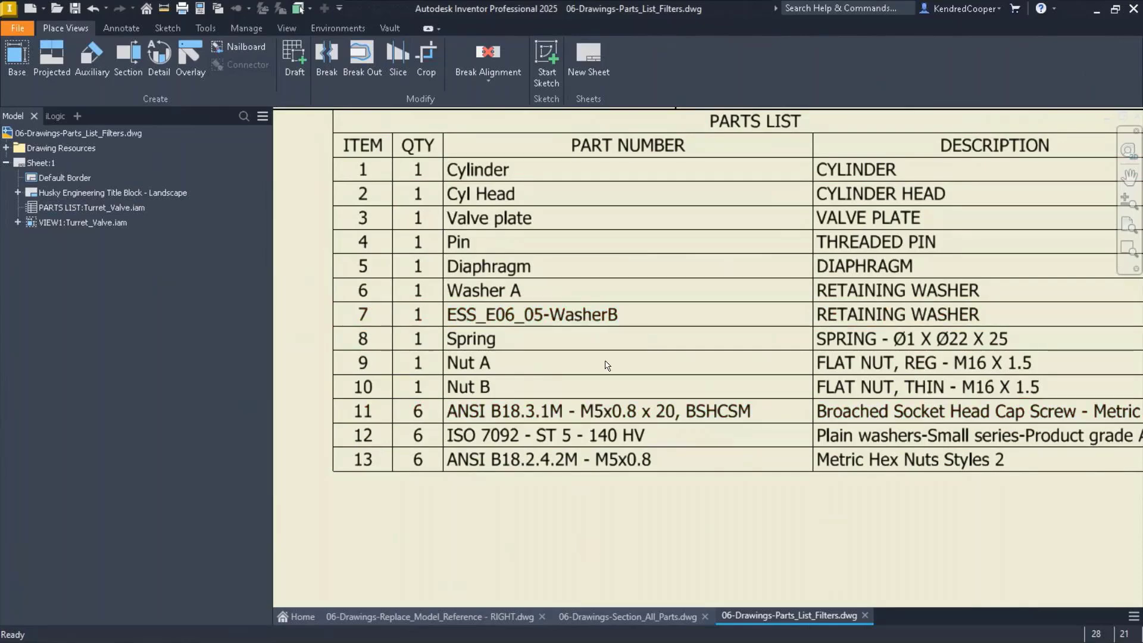
click(630, 145)
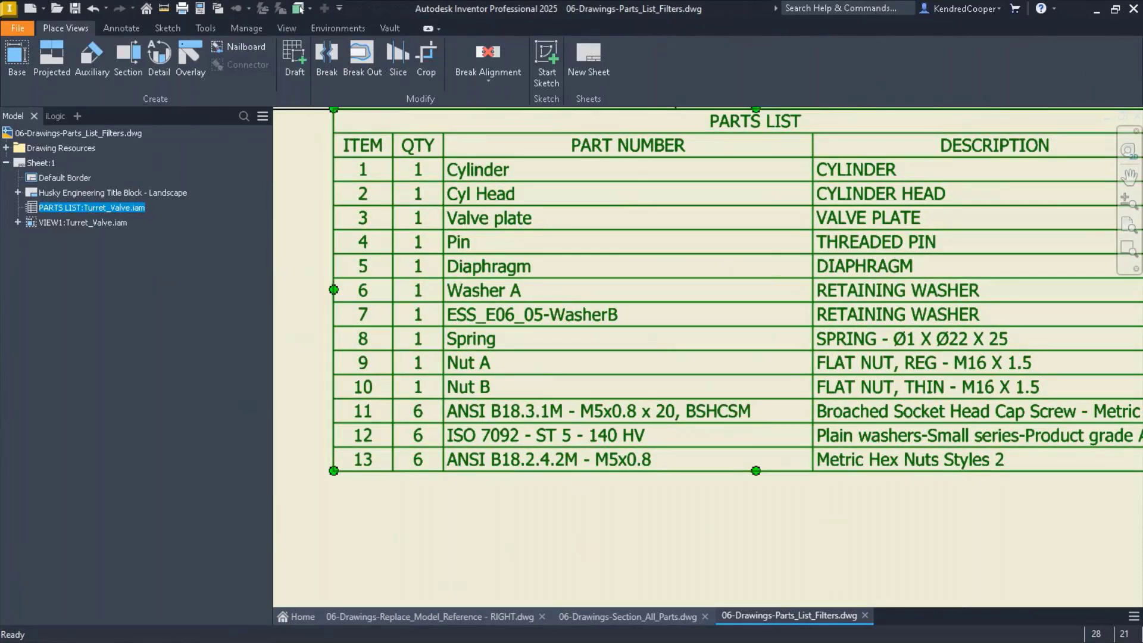
drag(111, 113, 814, 73)
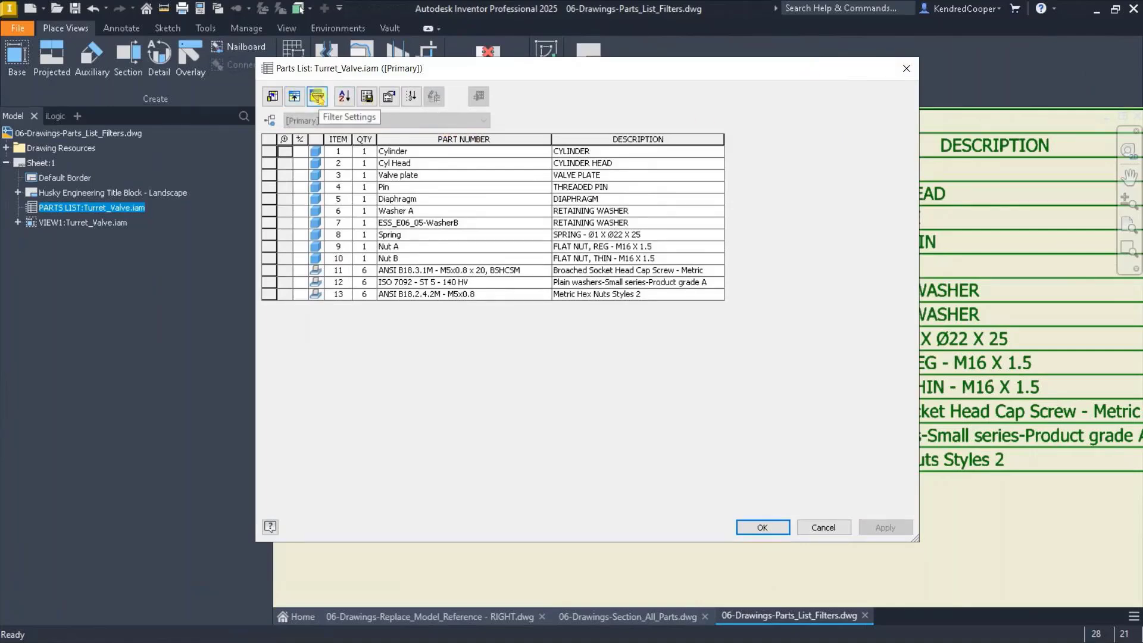
click(317, 96)
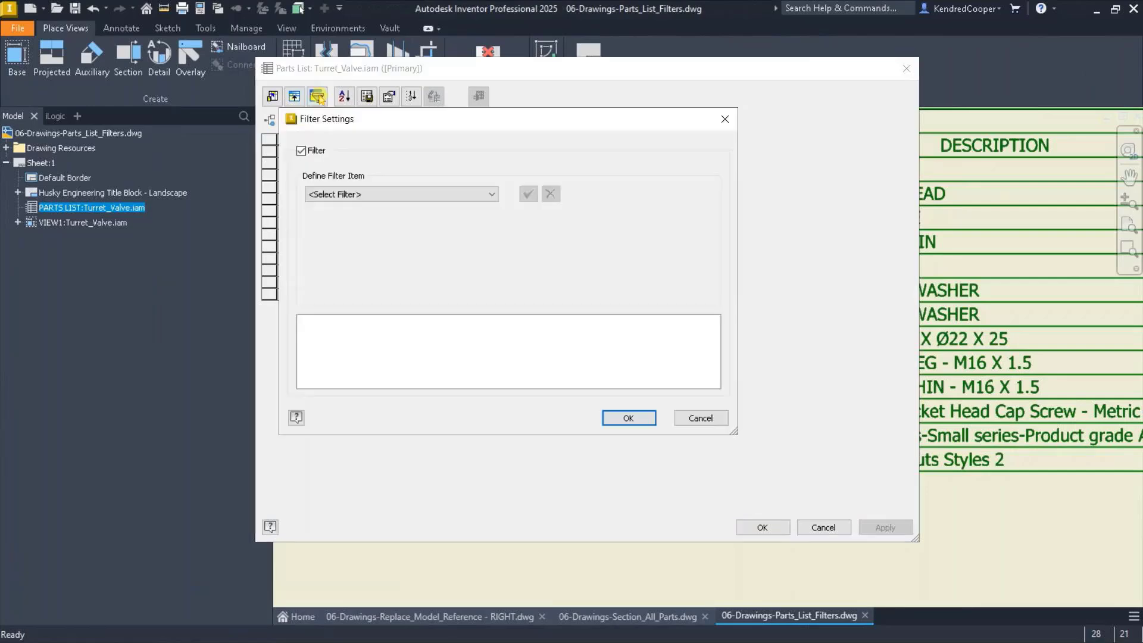
- Add a Purchased Items filter set to Purchased Items Only and apply it to the parts list on the sheet
click(454, 190)
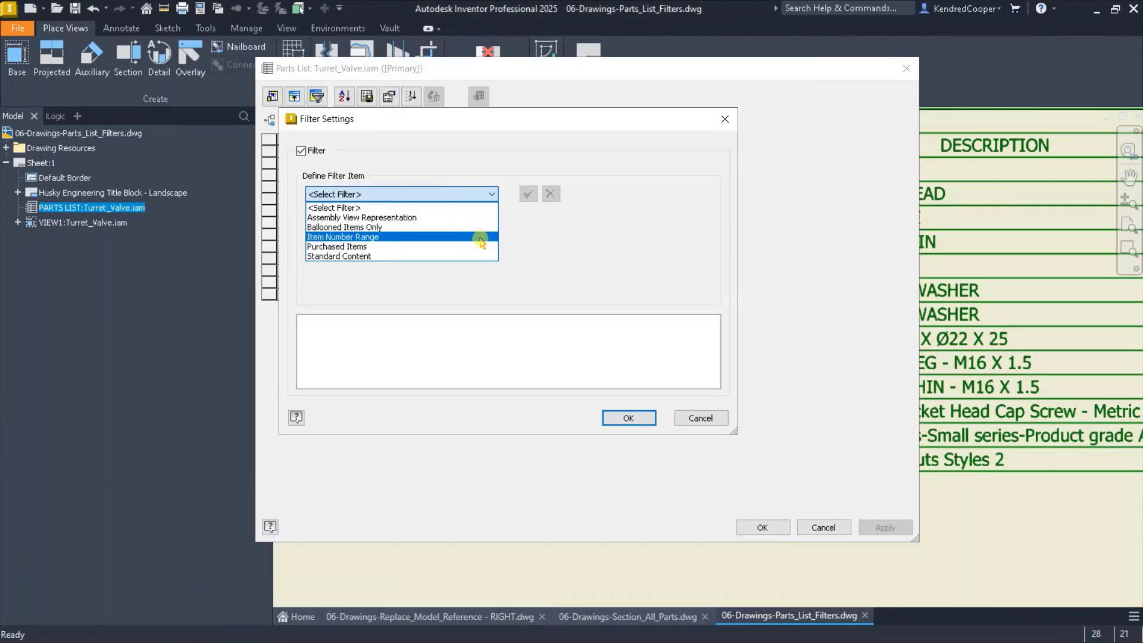
click(472, 247)
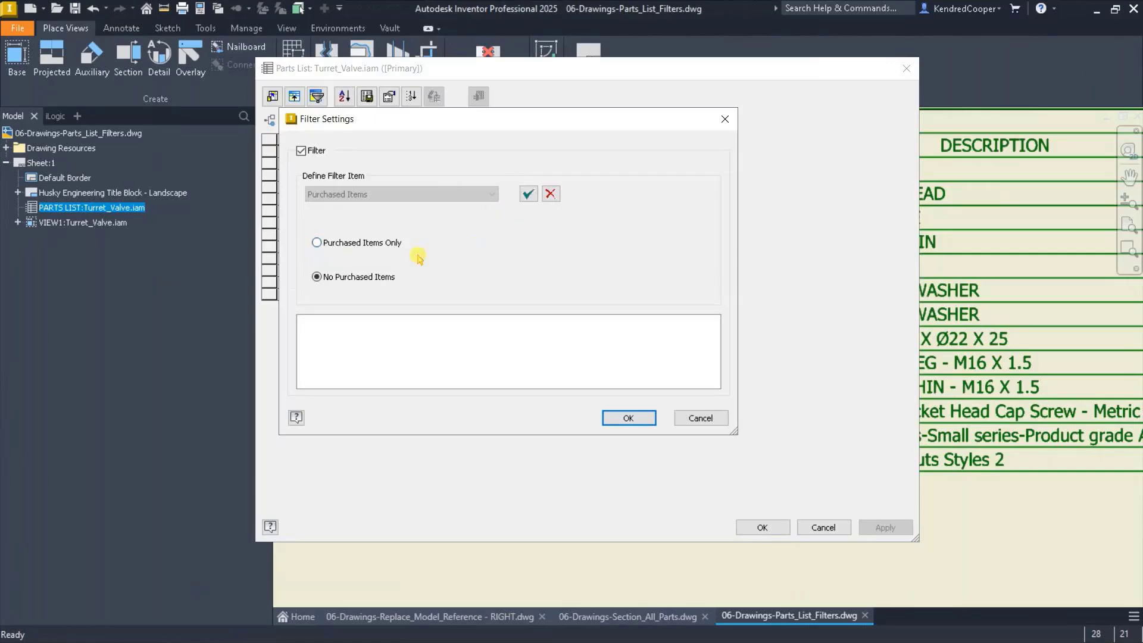
click(367, 244)
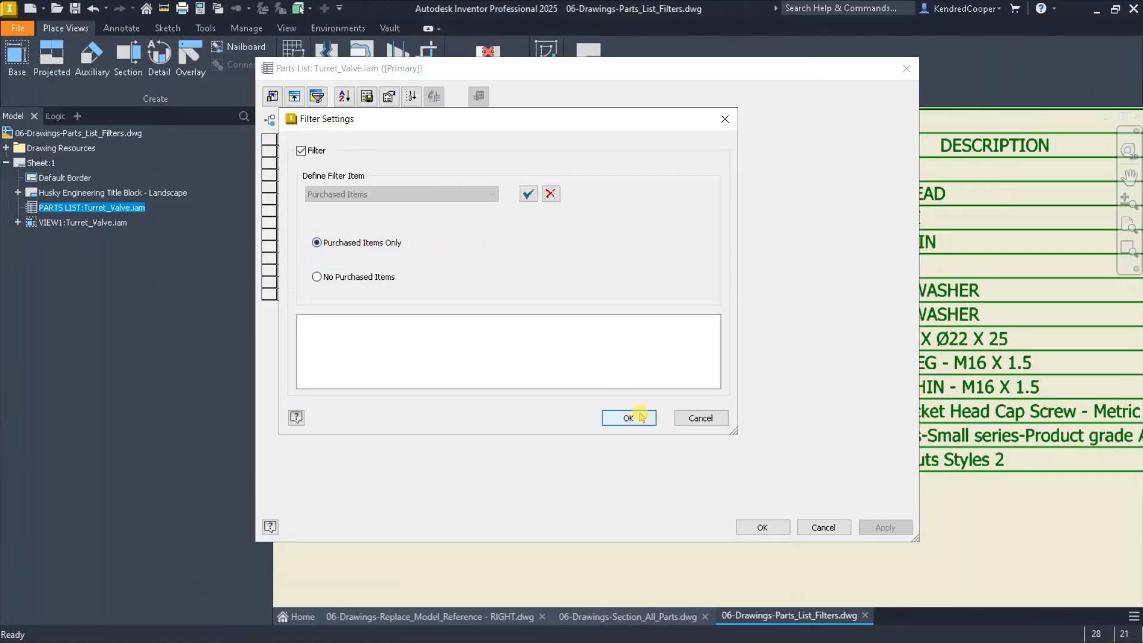
click(529, 194)
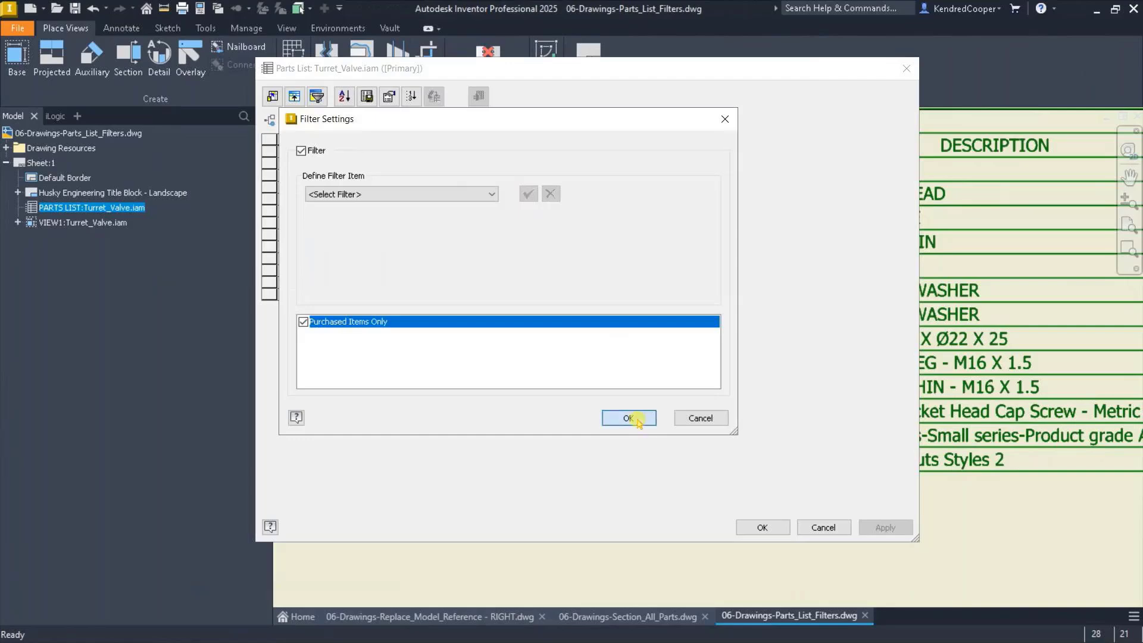
click(629, 418)
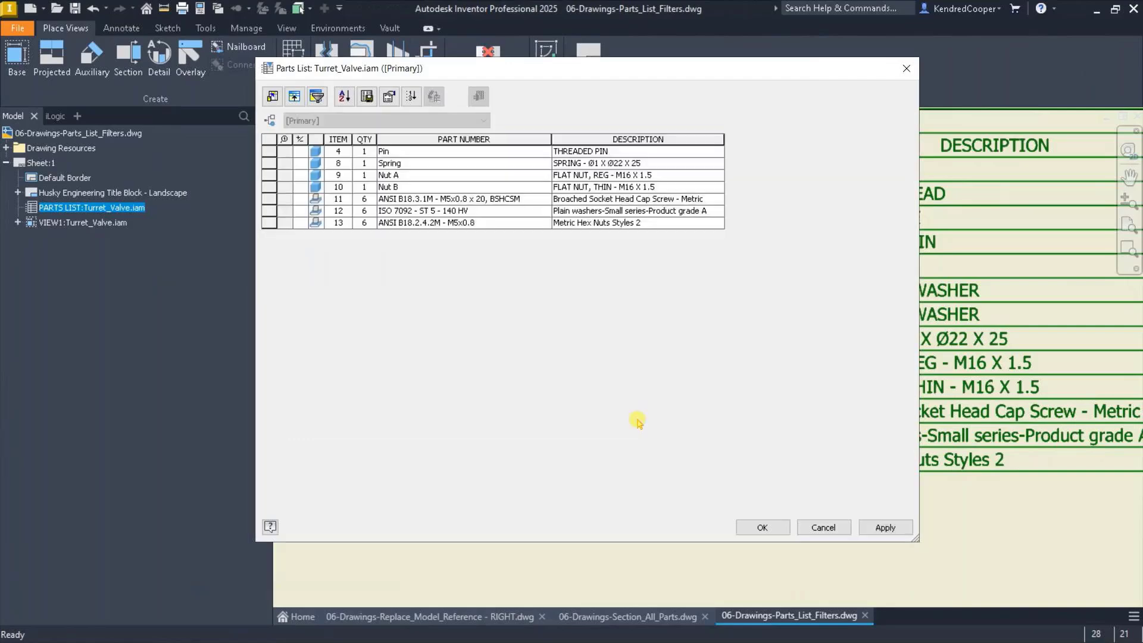
click(762, 528)
scroll(774, 473, down, 5)
mouse_move(772, 463)
middle_down()
mouse_move(748, 449)
mouse_move(880, 266)
mouse_move(834, 212)
mouse_move(832, 225)
middle_up()
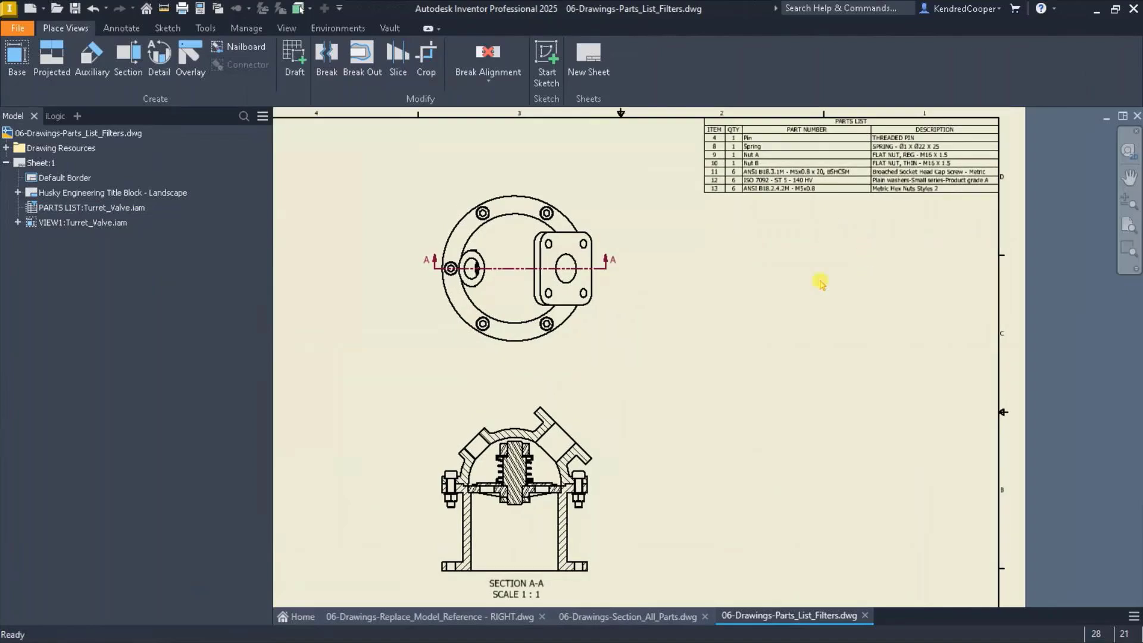
click(121, 28)
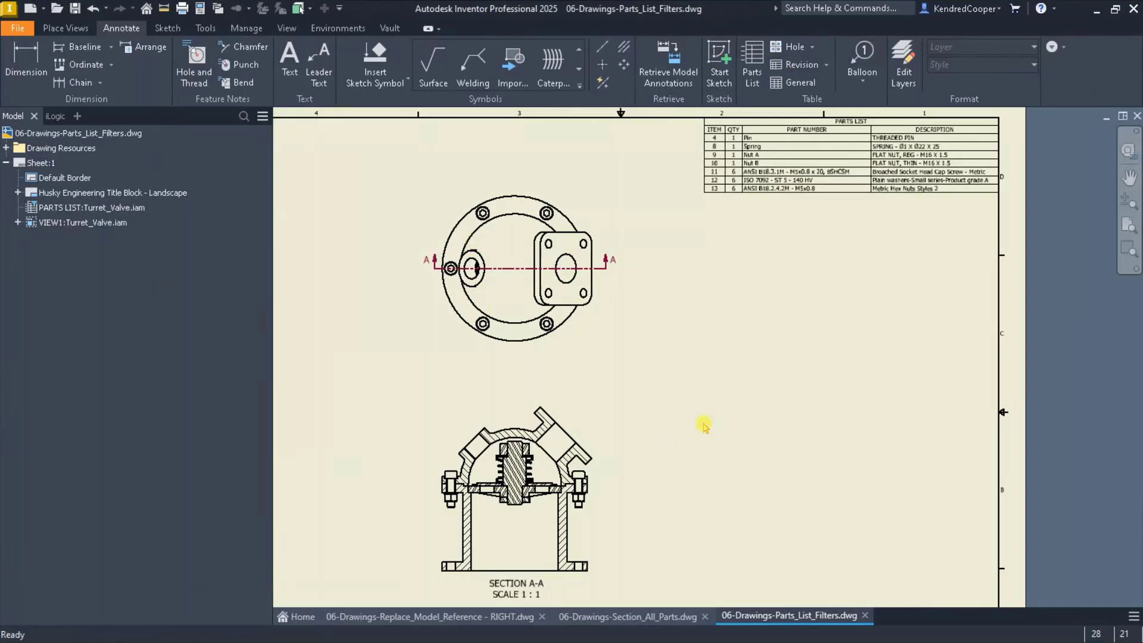
click(862, 80)
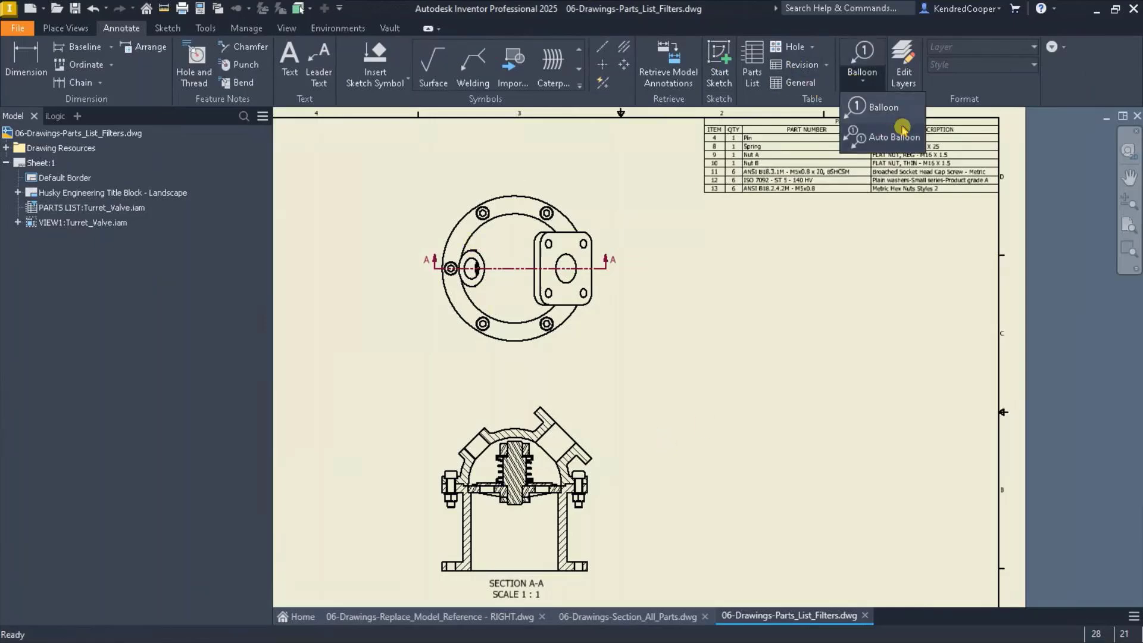
click(797, 341)
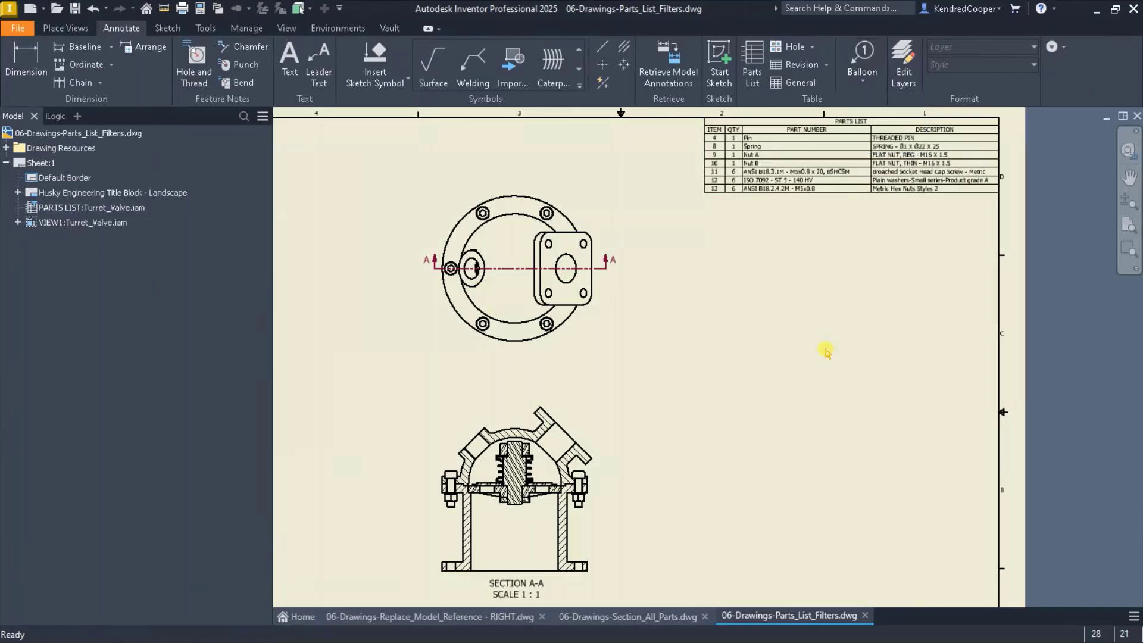